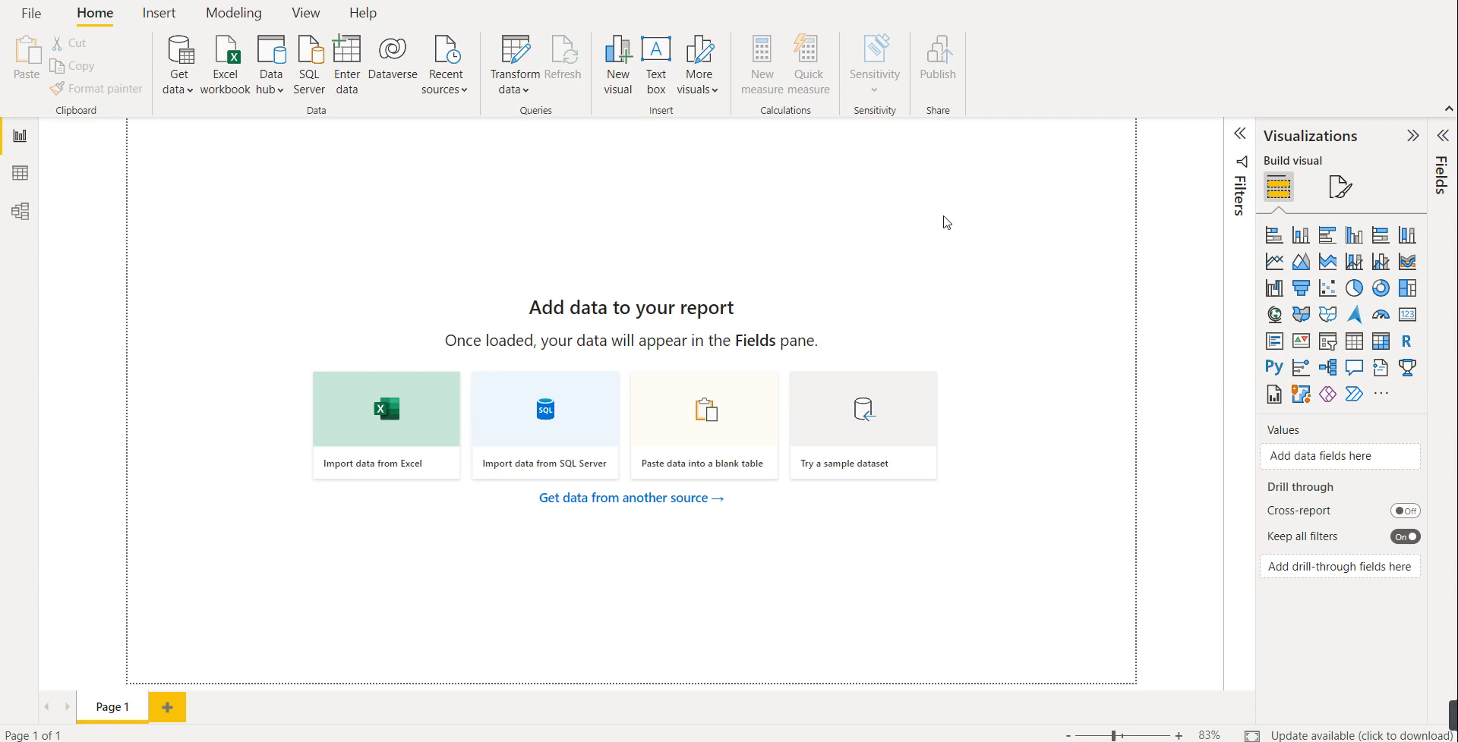
- Connect to a new Excel Workbook source chosen from the full list of data sources
left_click(20, 14)
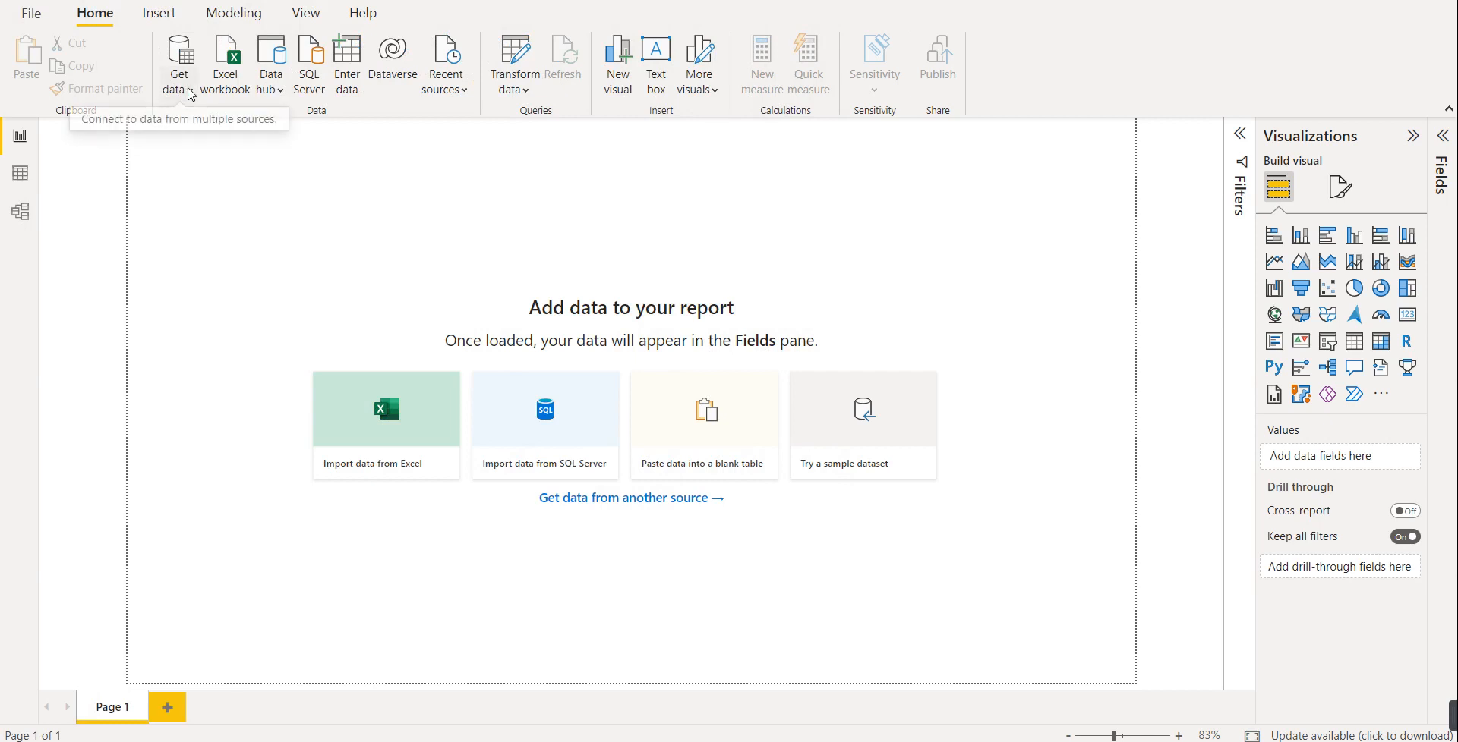
left_click(190, 92)
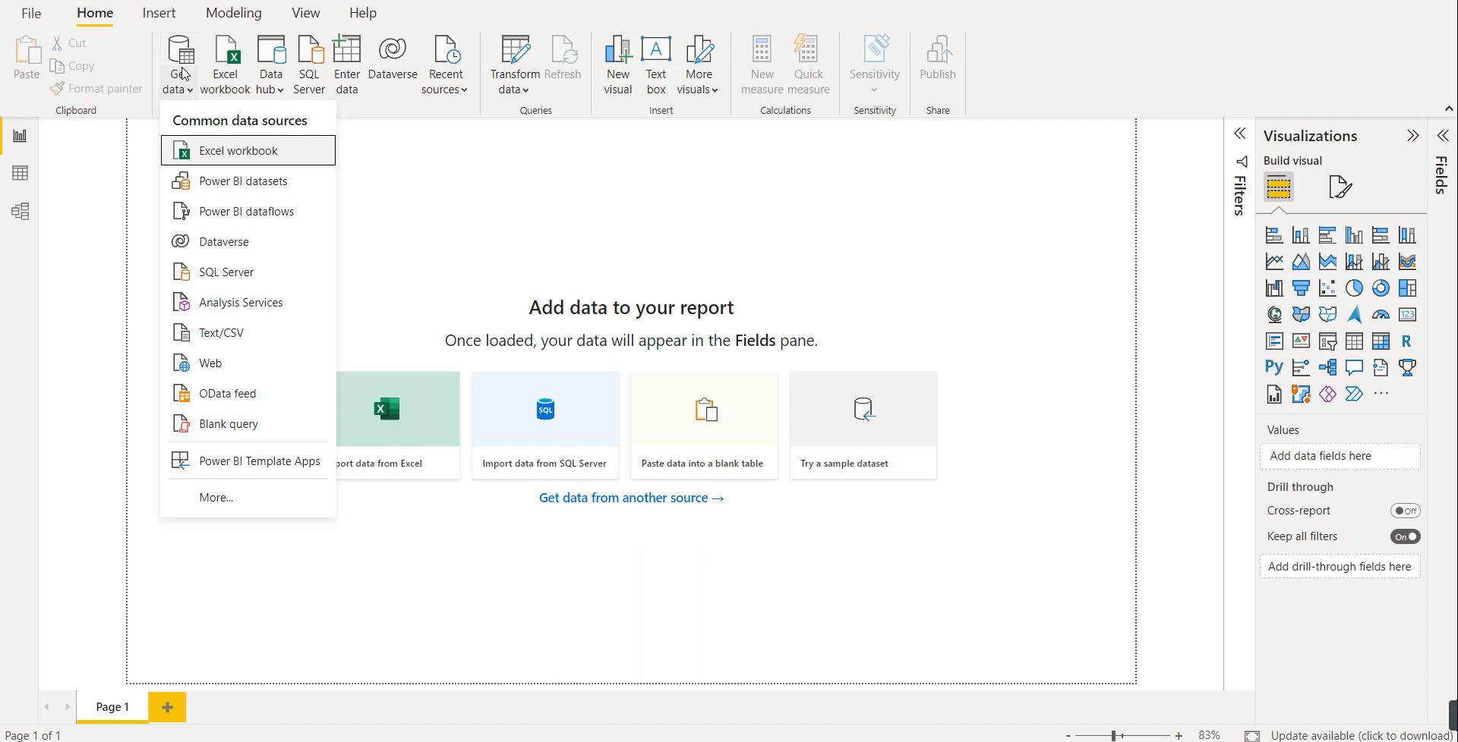
left_click(219, 499)
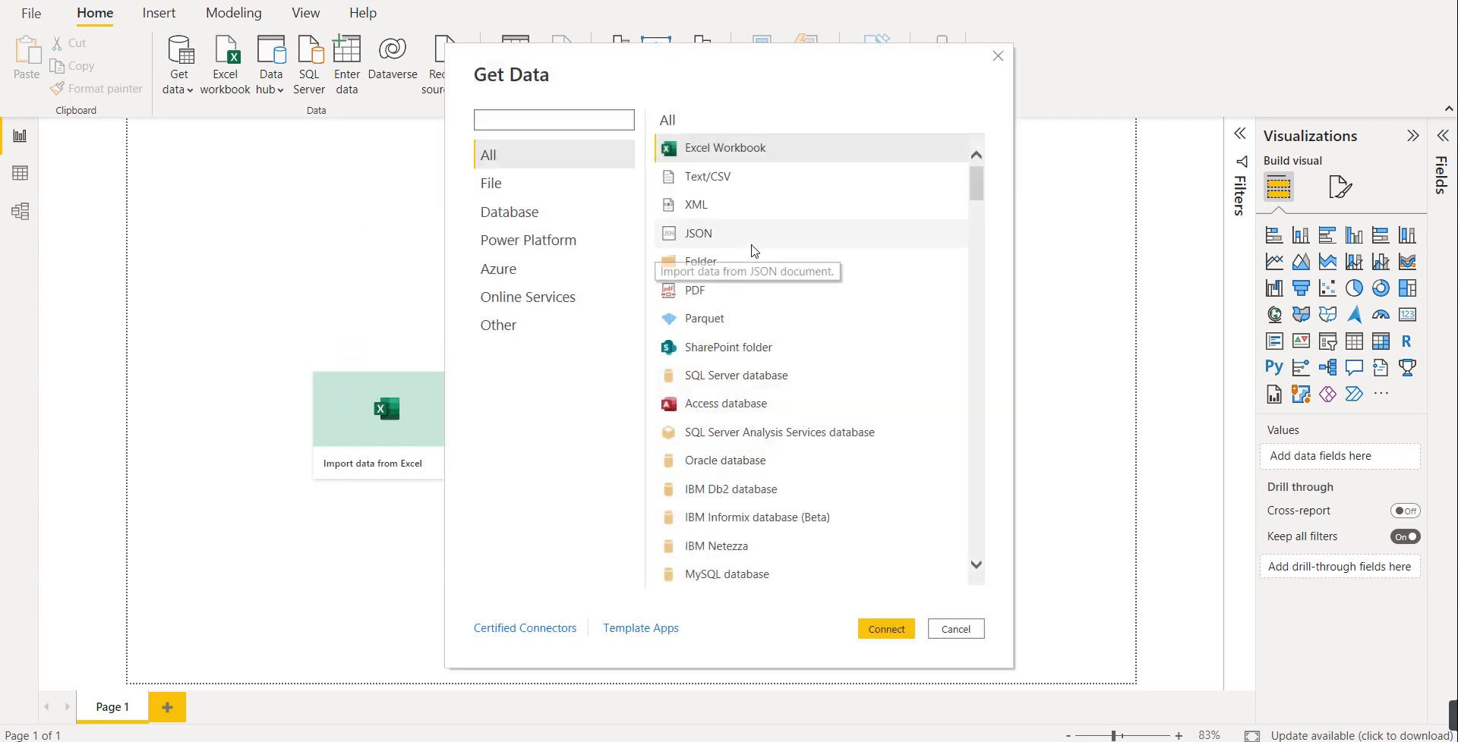
scroll(835, 250, "down", 1)
mouse_move(979, 188)
left_mouse_down()
mouse_move(971, 539)
mouse_move(978, 179)
left_mouse_up()
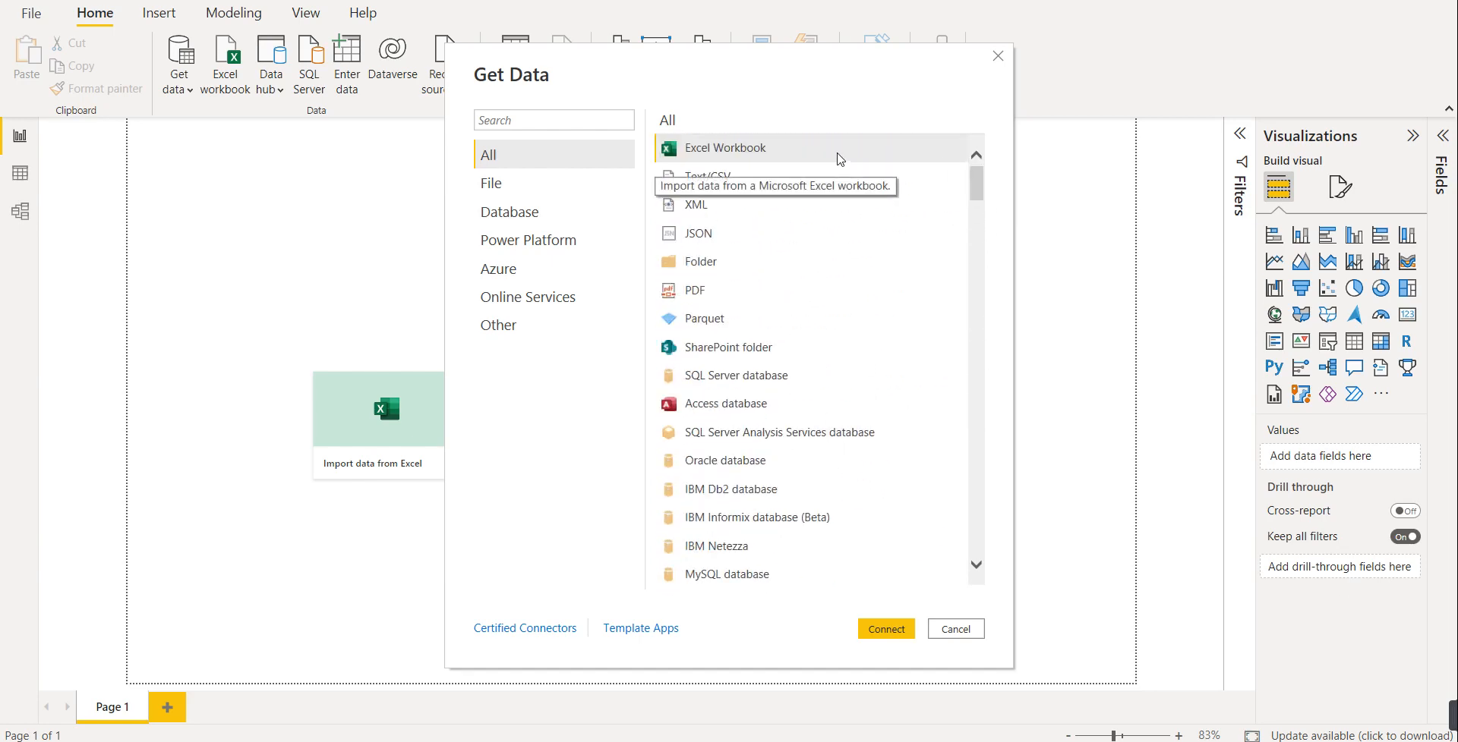
left_click(727, 152)
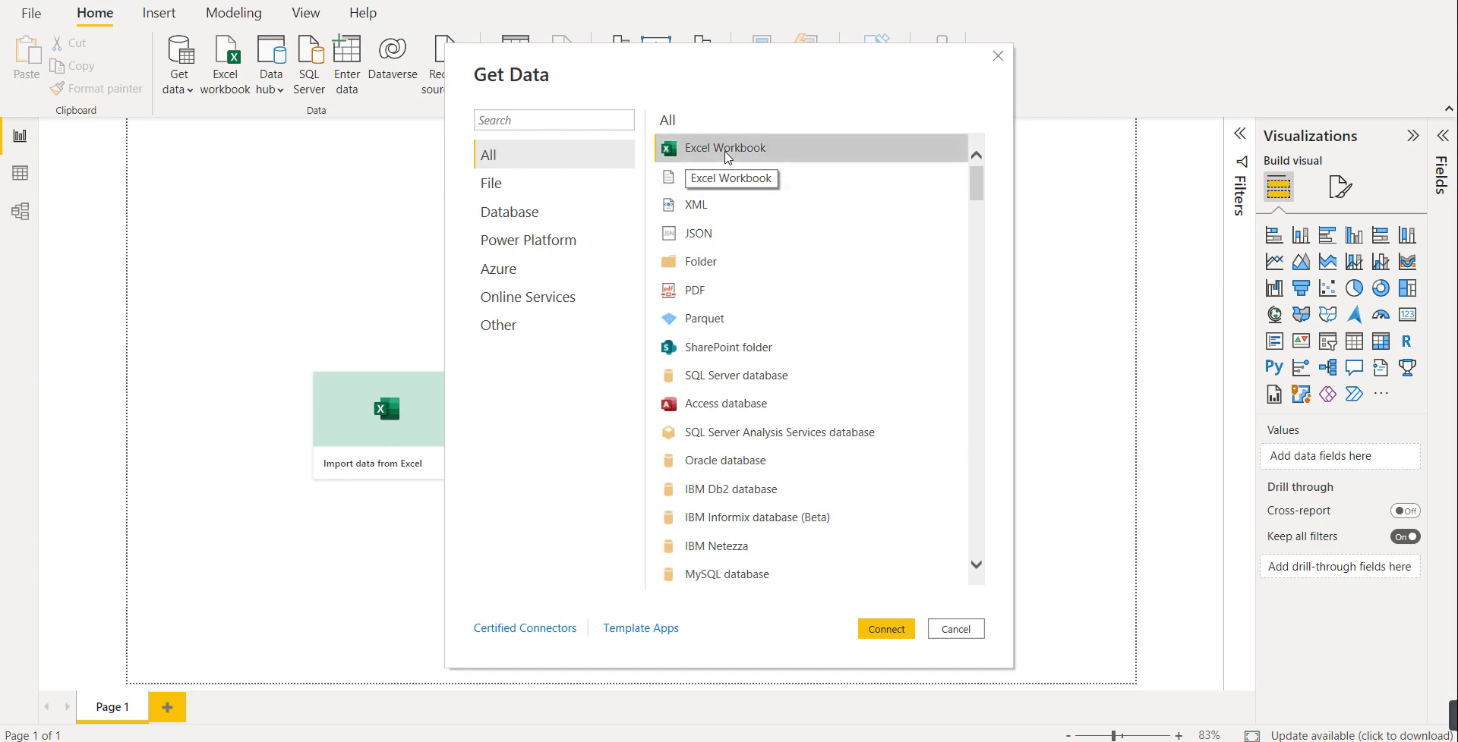
left_click(883, 632)
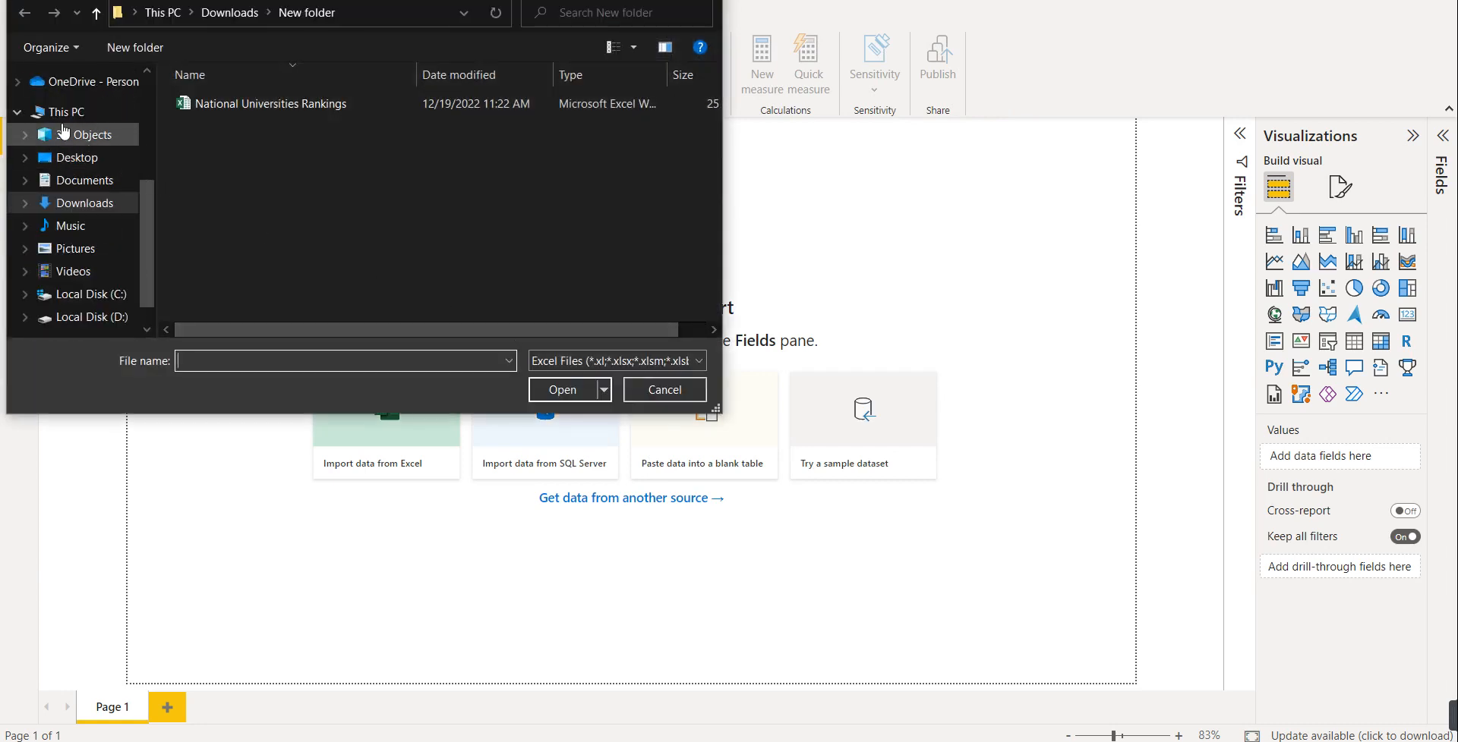
- Open the global_superstore_2016 workbook from the Downloads folder
left_click(91, 211)
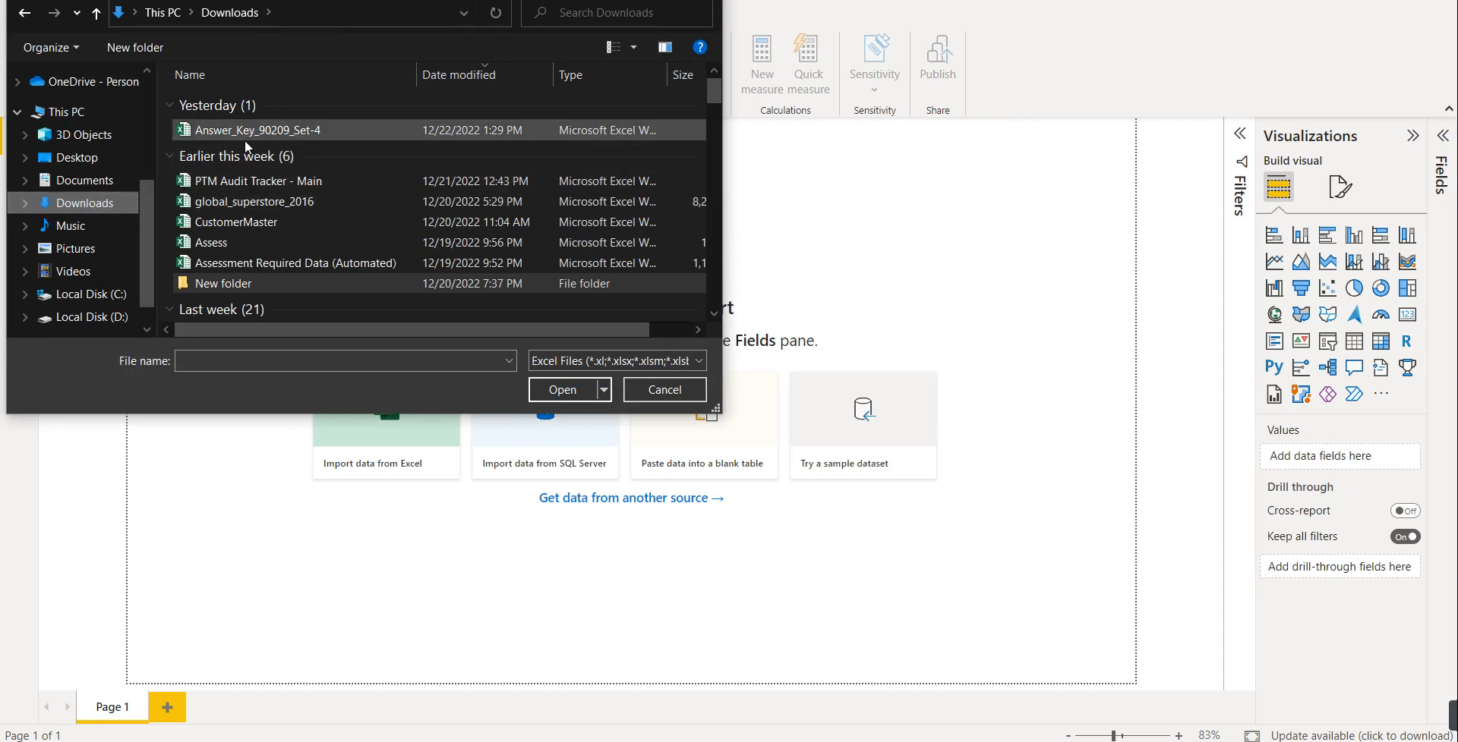
left_click(251, 203)
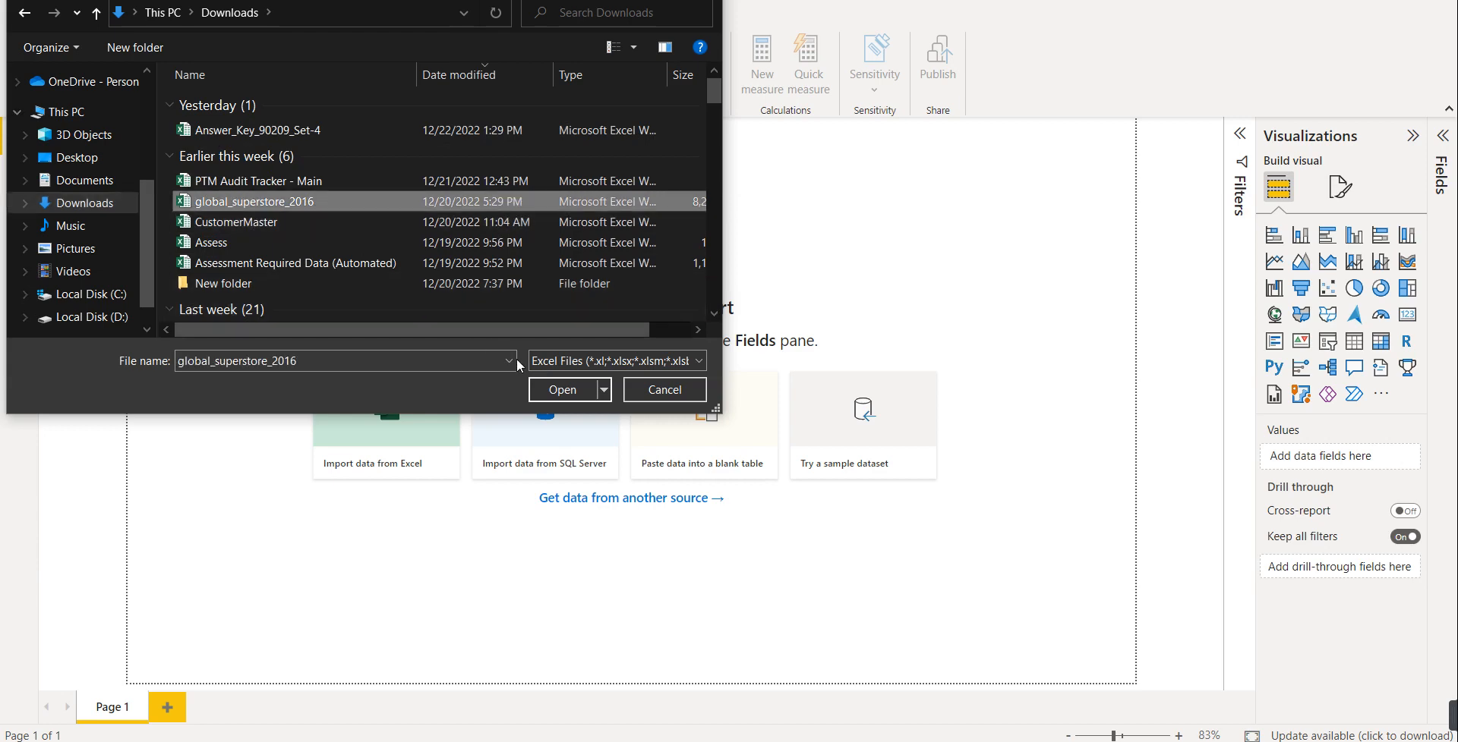
left_click(553, 390)
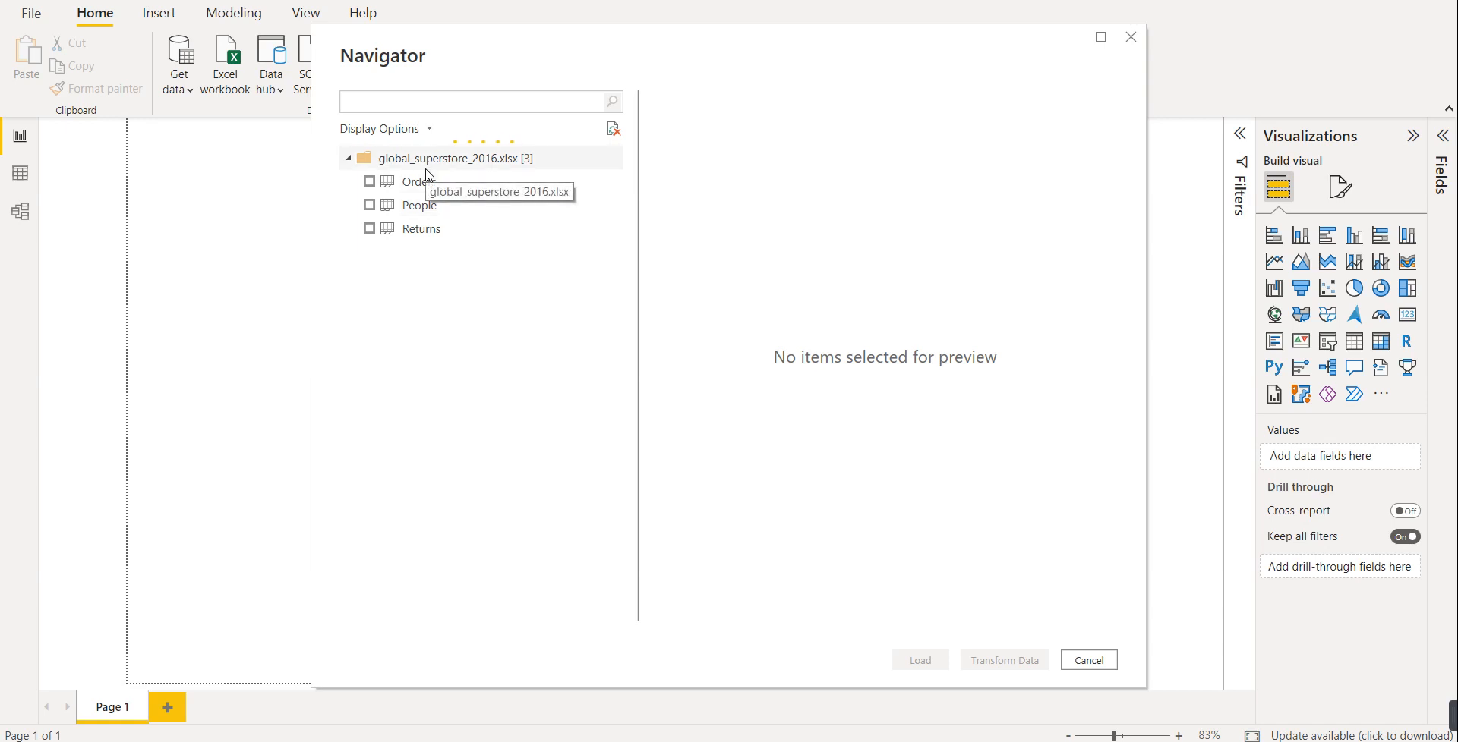
- Select the Orders, People and Returns sheets and open them for data transformation
left_click(372, 181)
left_click(371, 206)
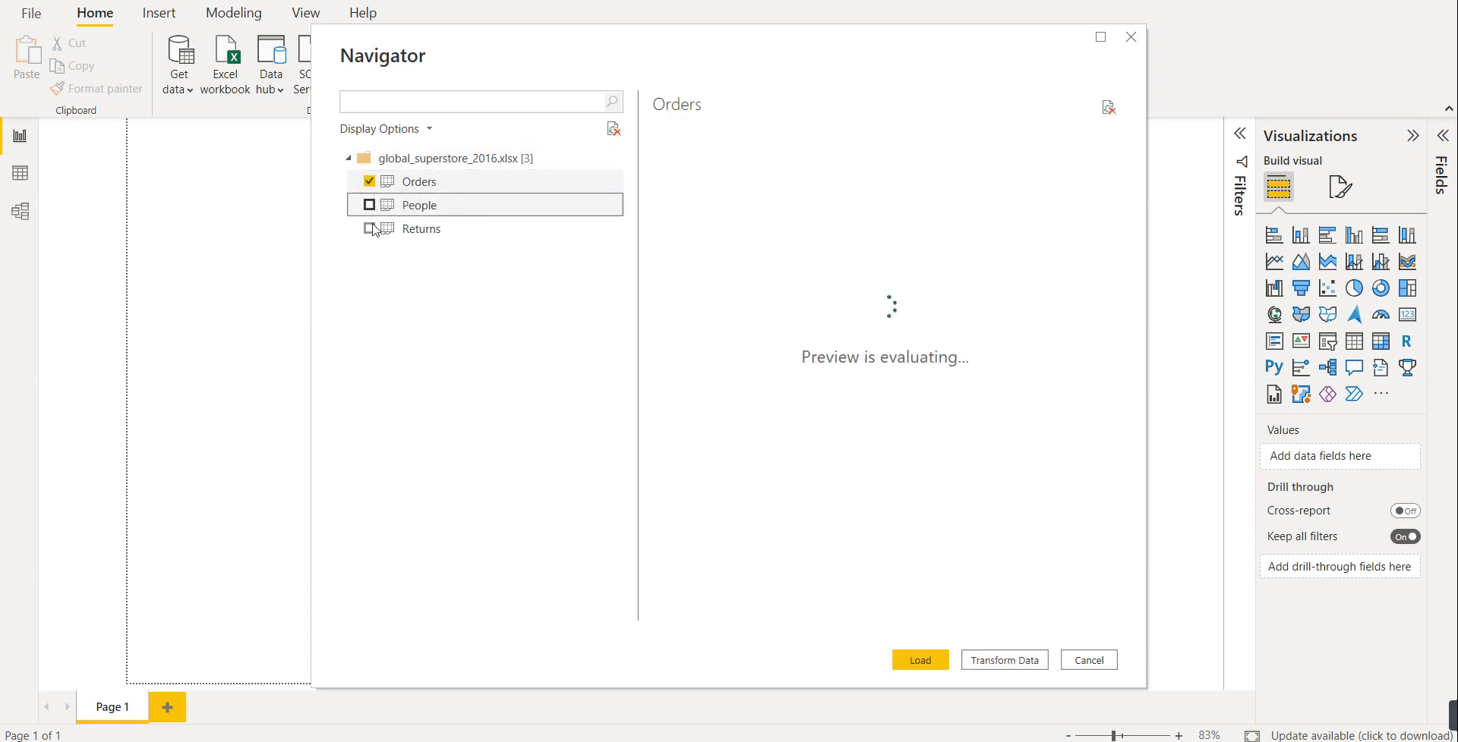
left_click(369, 230)
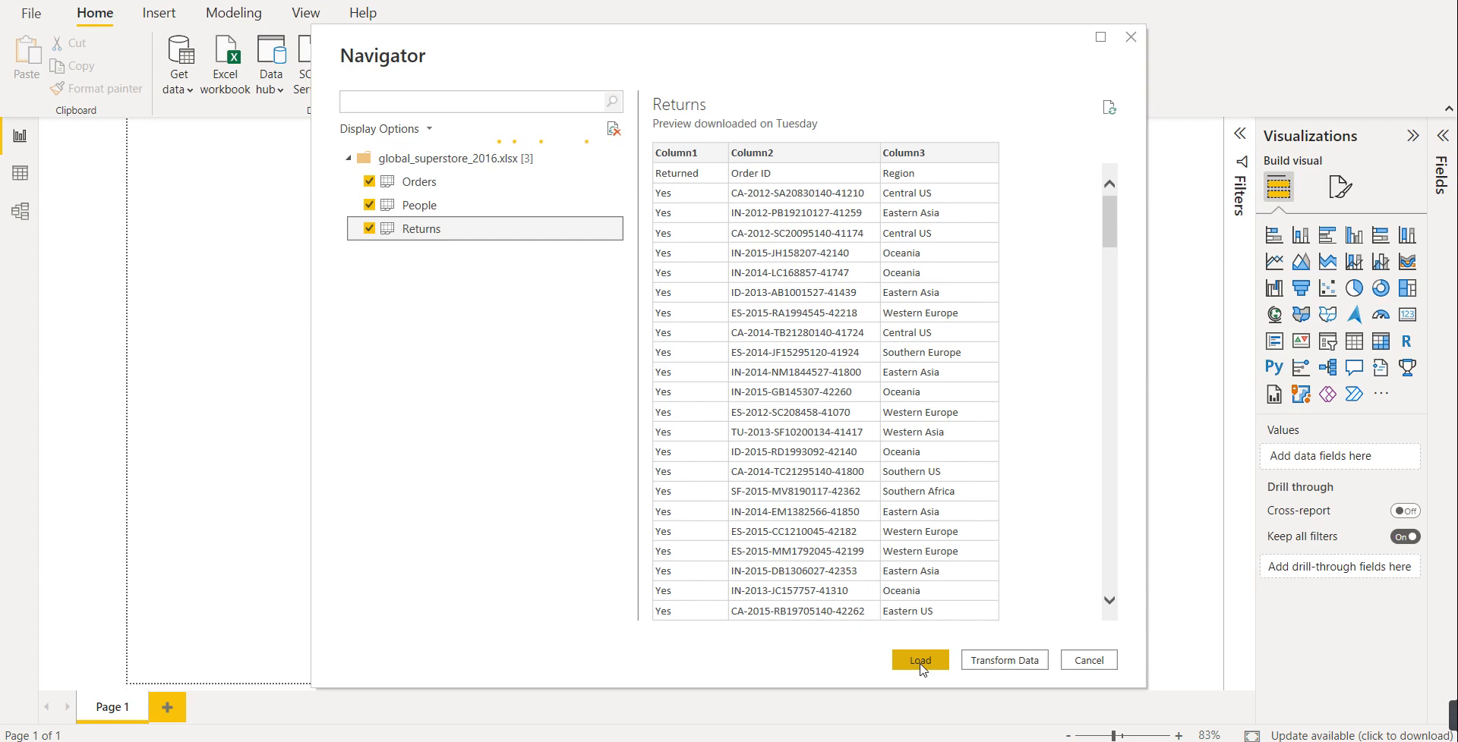
left_click(997, 666)
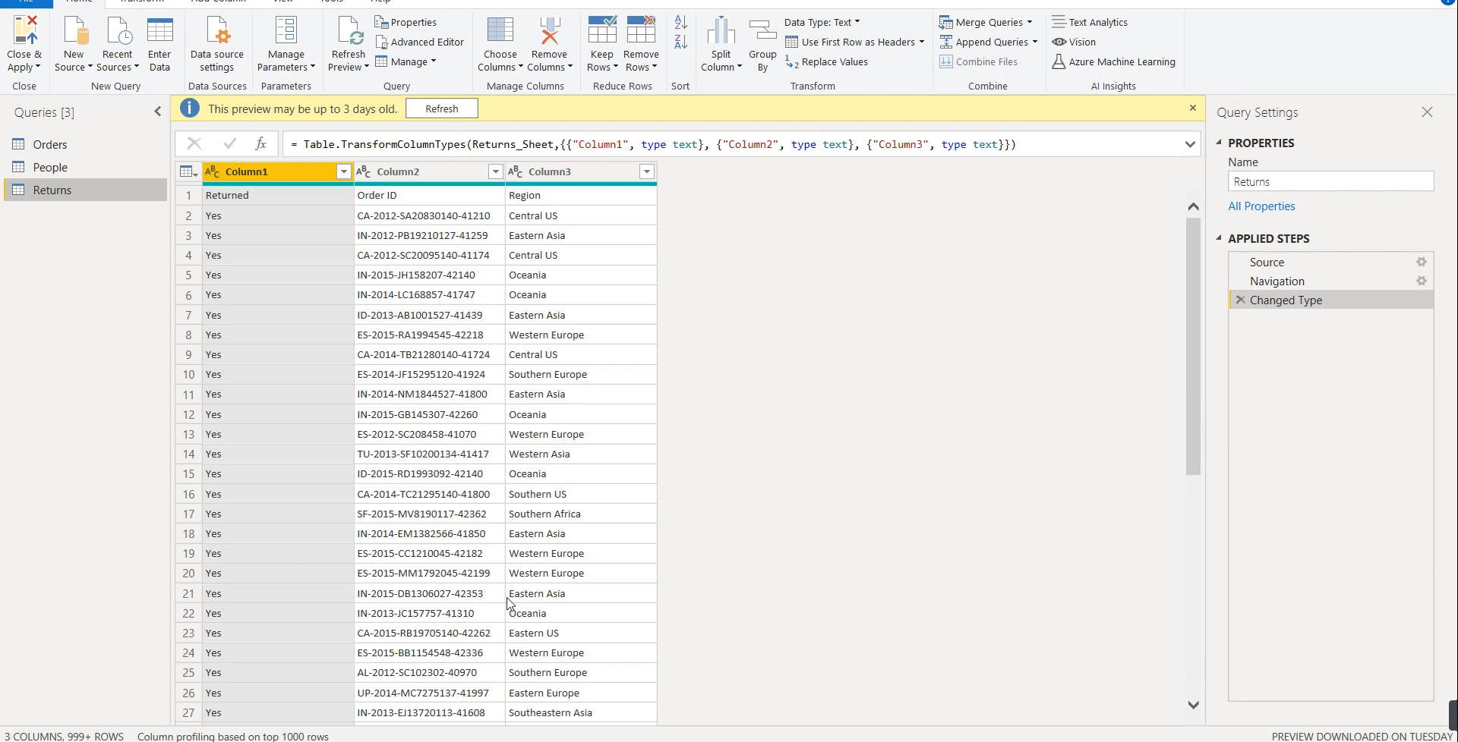
- Remove the Postal Code column from the Orders query
left_click(43, 153)
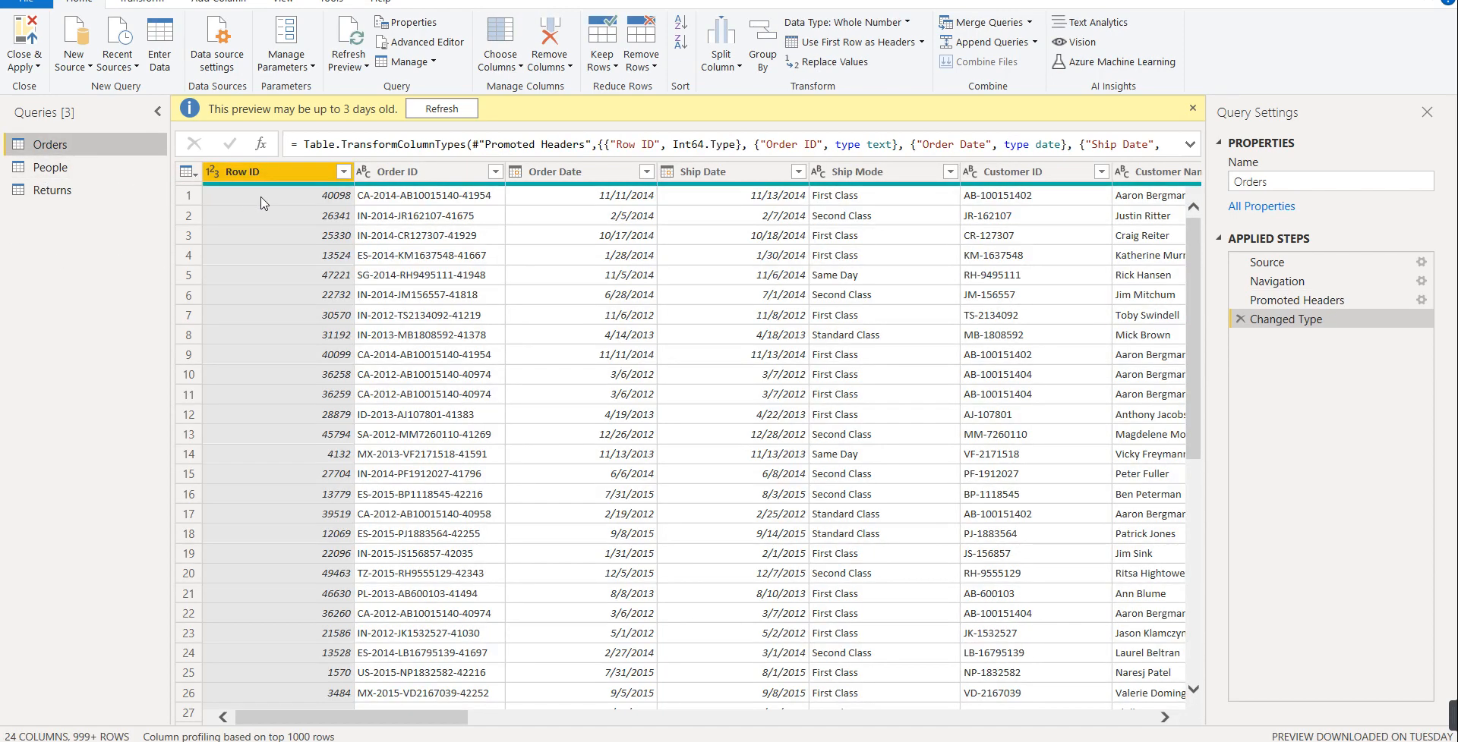
left_click(261, 199)
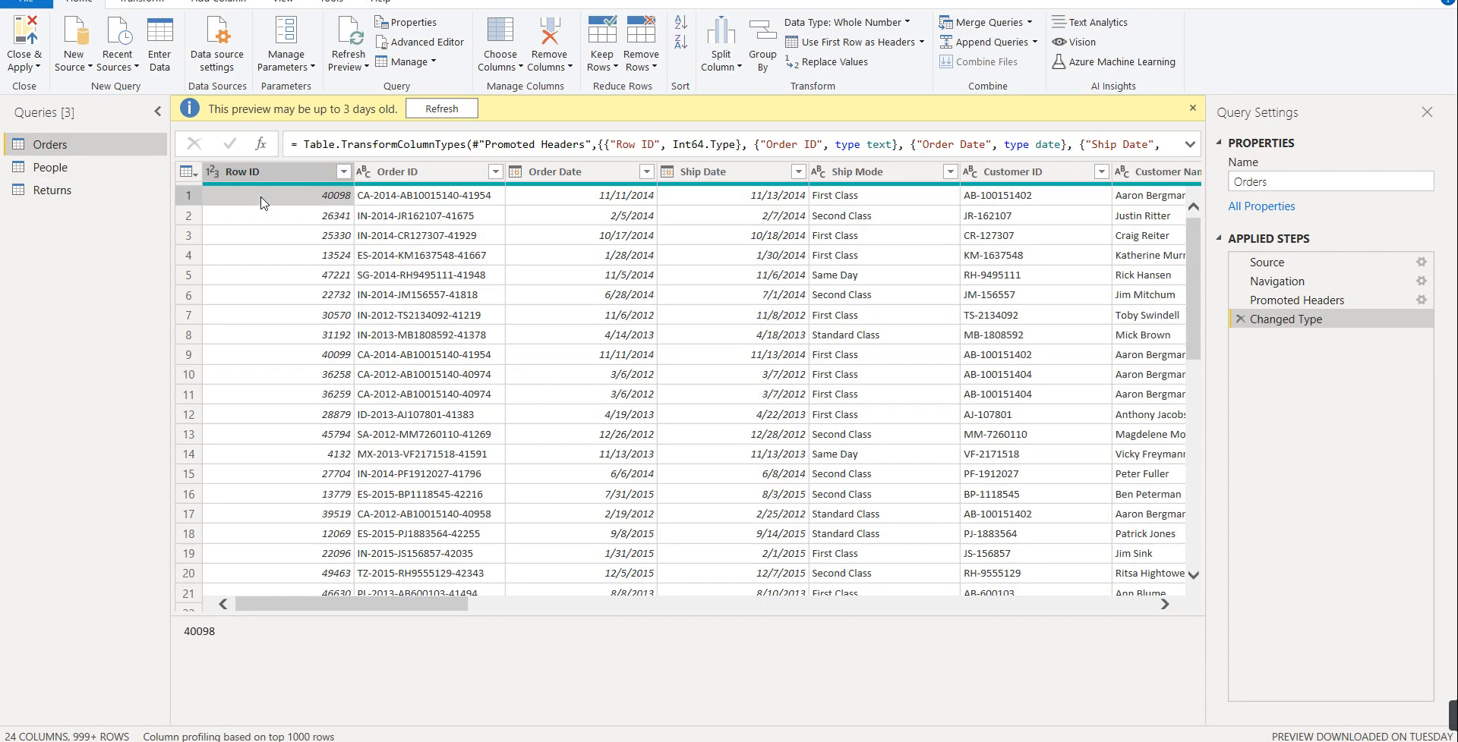
key("Right")
key("Right")
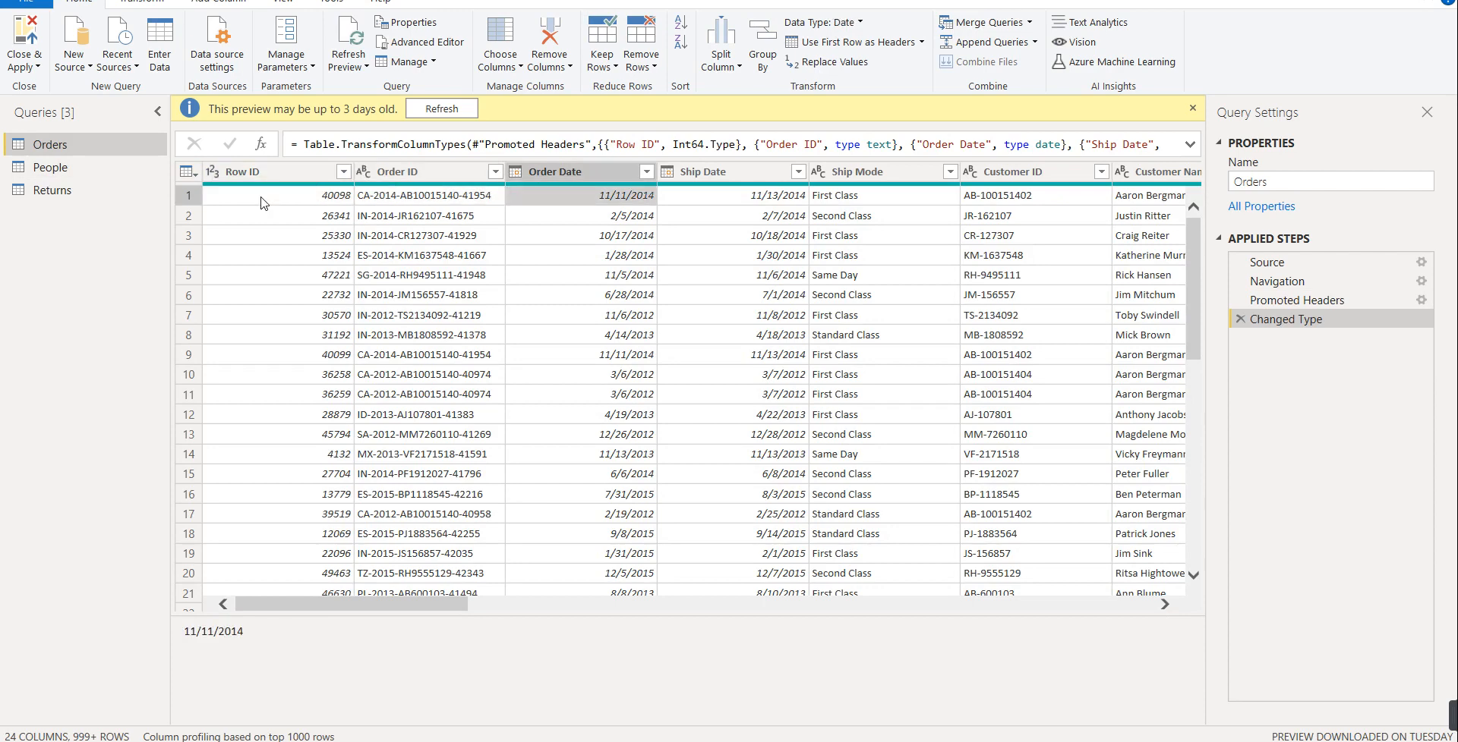
key("Right")
key("Right")
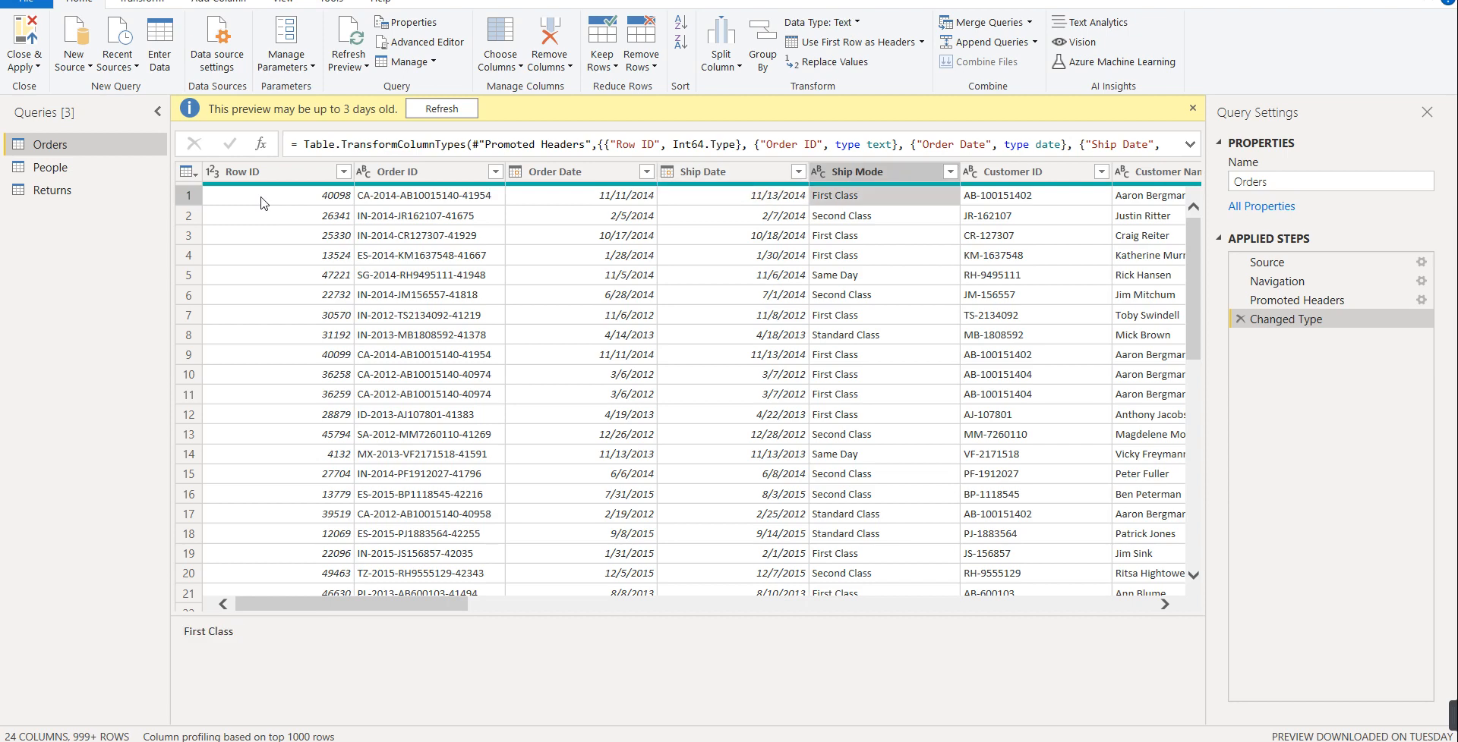
key("Right")
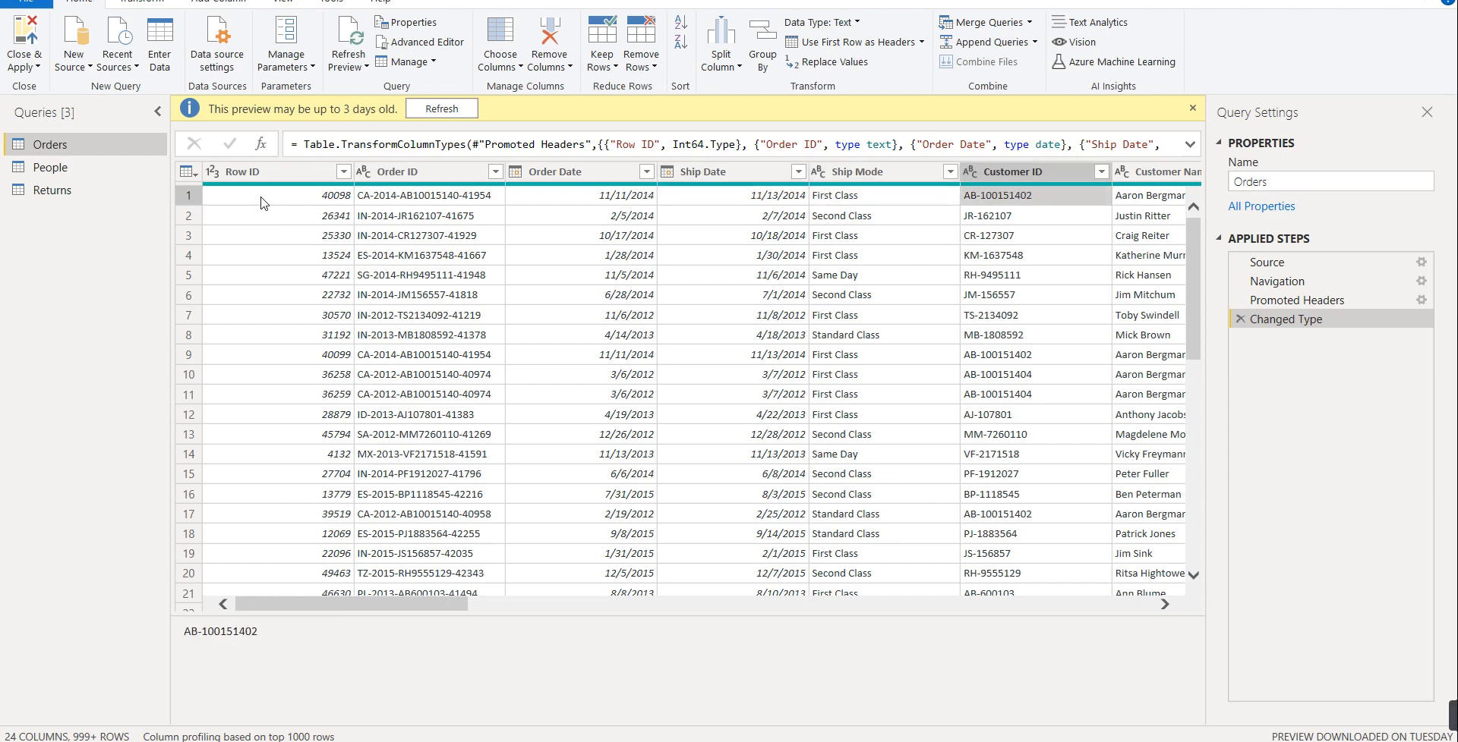
key("Right")
key("Right")
key("Right")
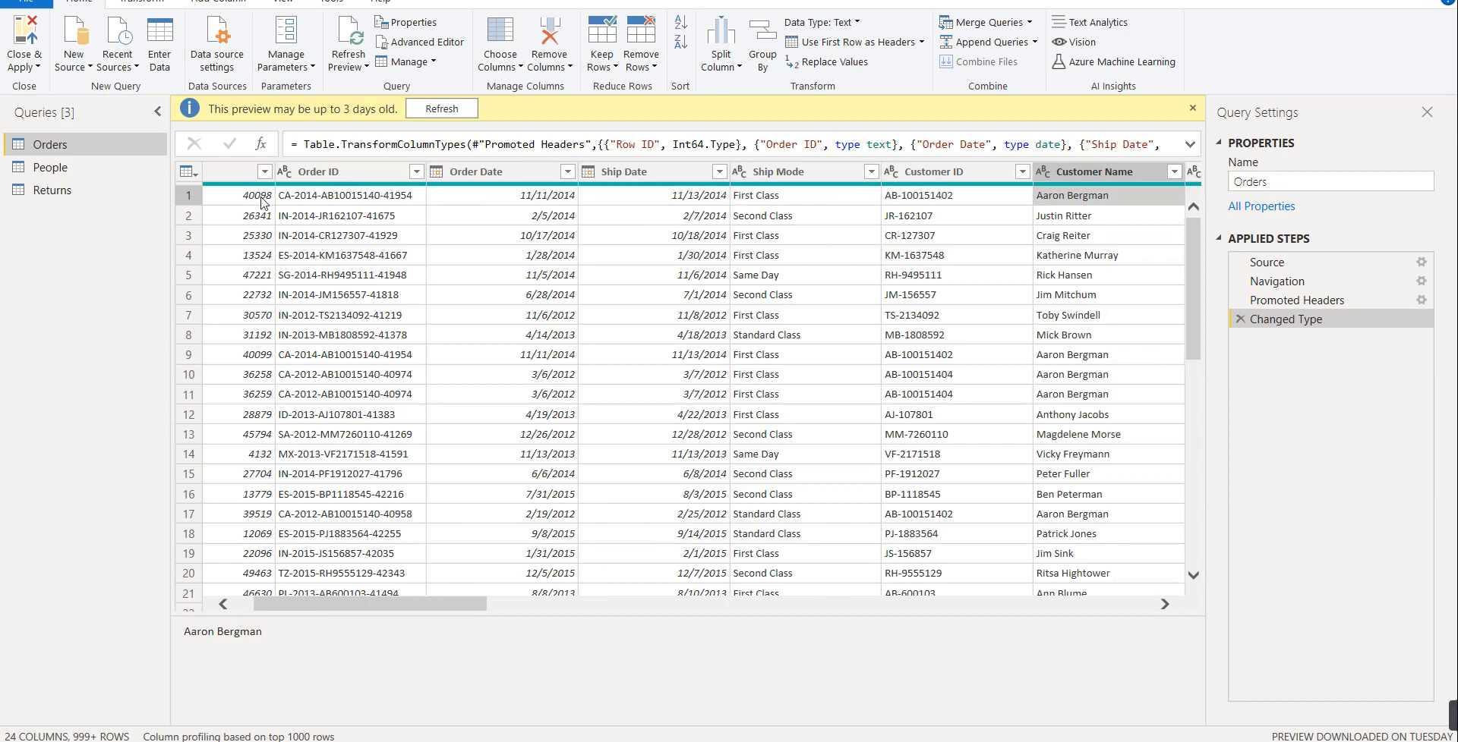
key("Right")
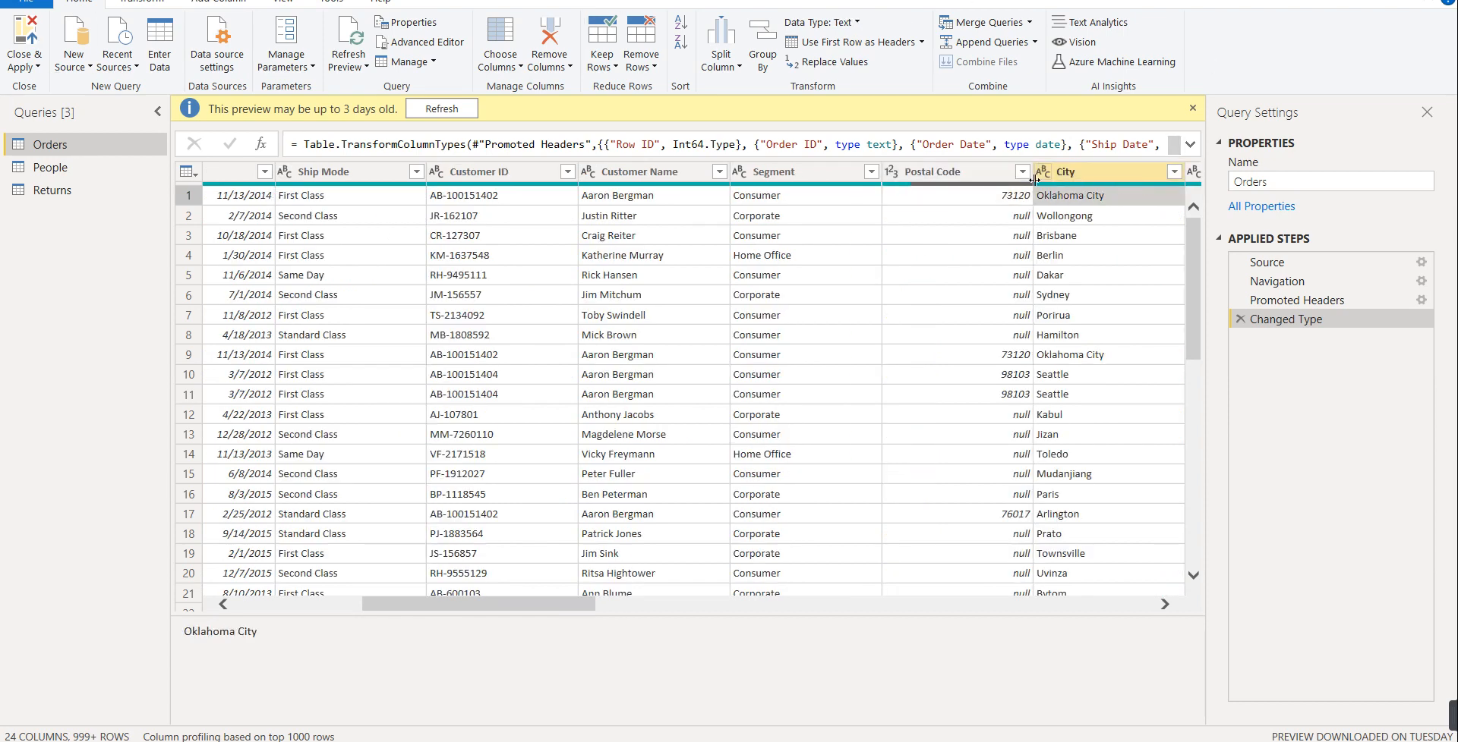
right_click(936, 180)
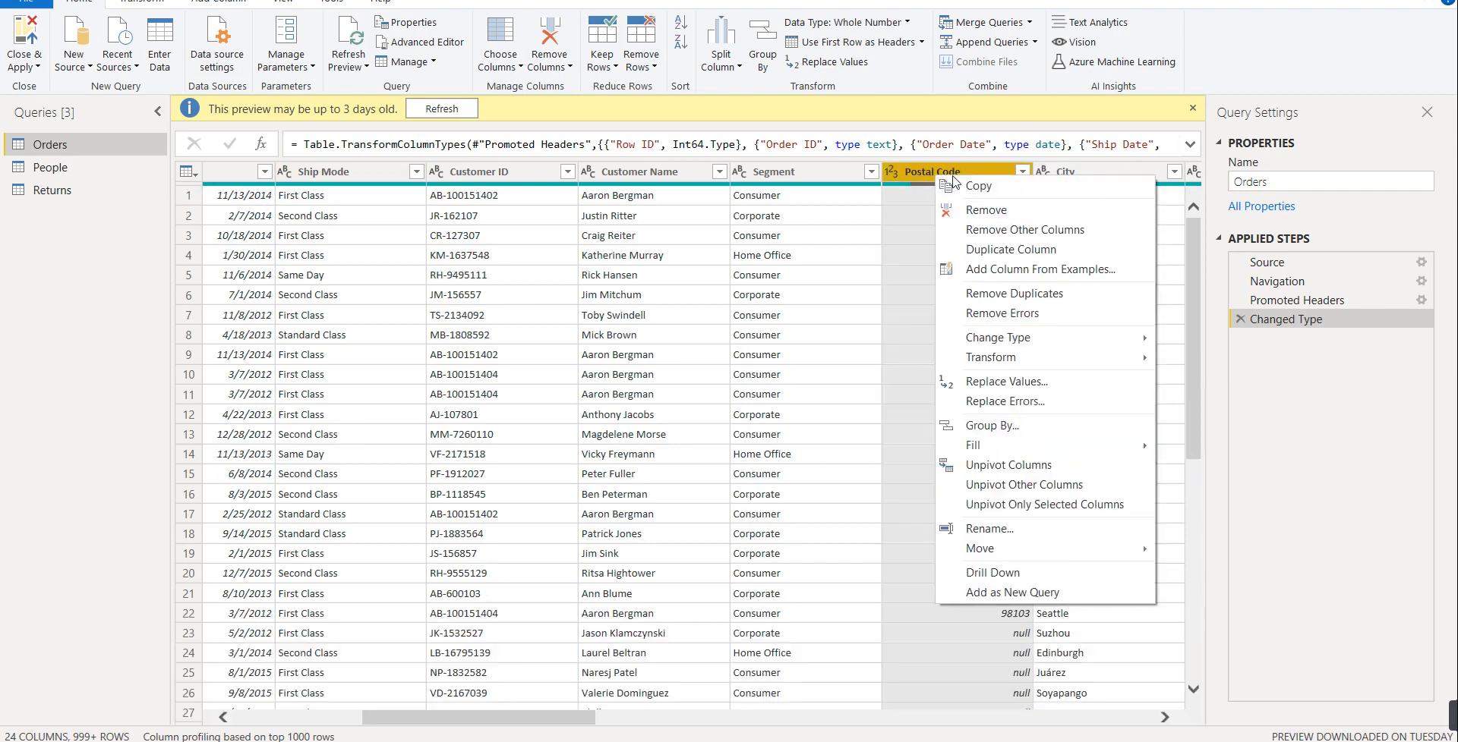
left_click(982, 221)
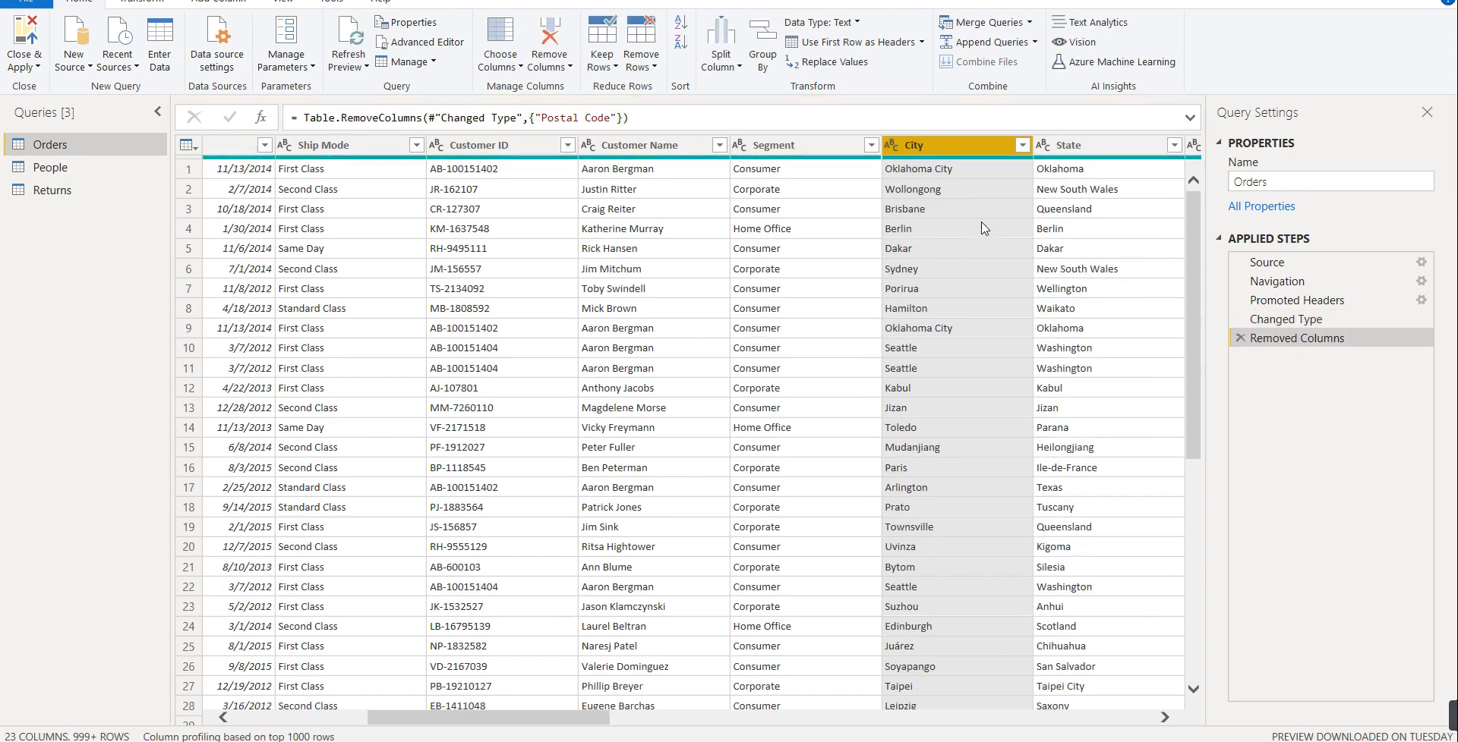
- Examine the Orders columns from City through Sales for their contents and data types
key("Right")
key("Right")
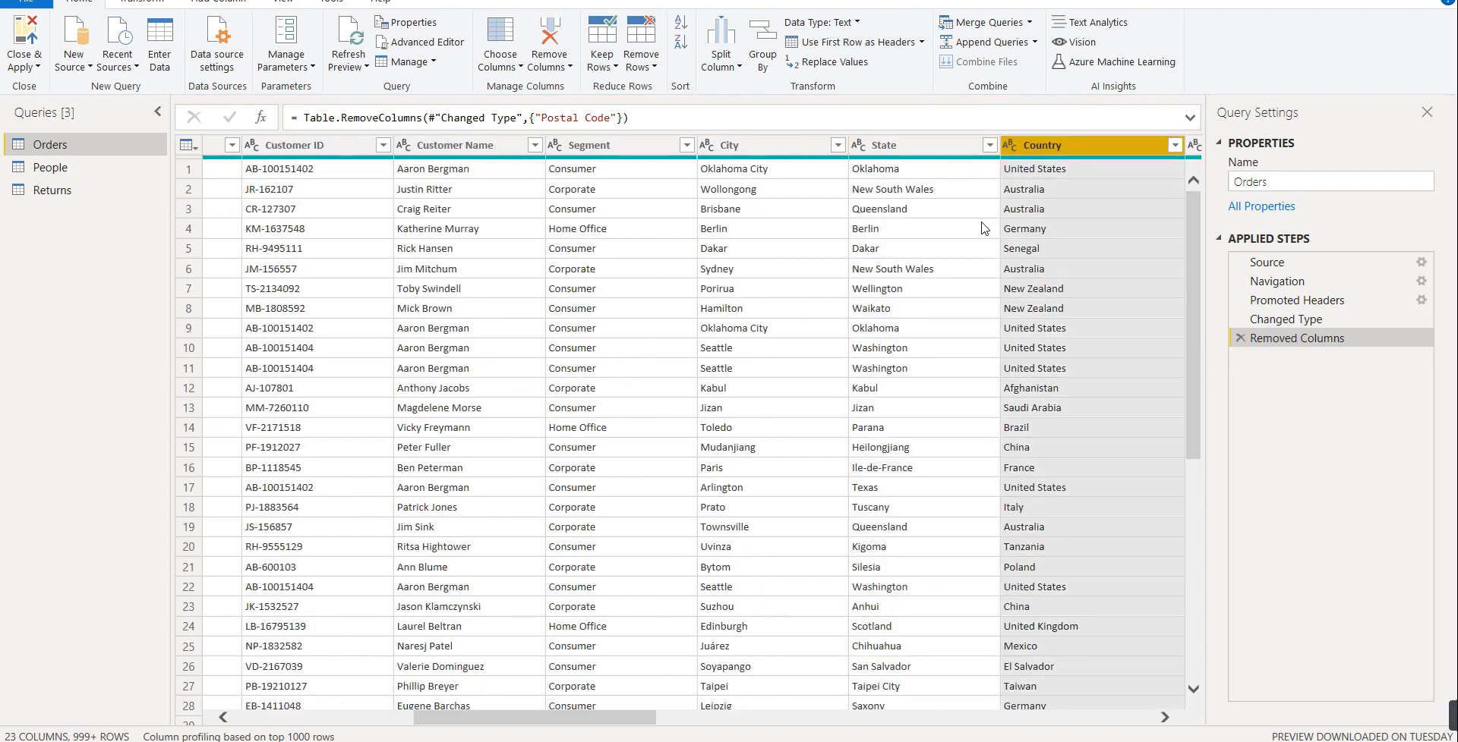
key("Right")
key("Right")
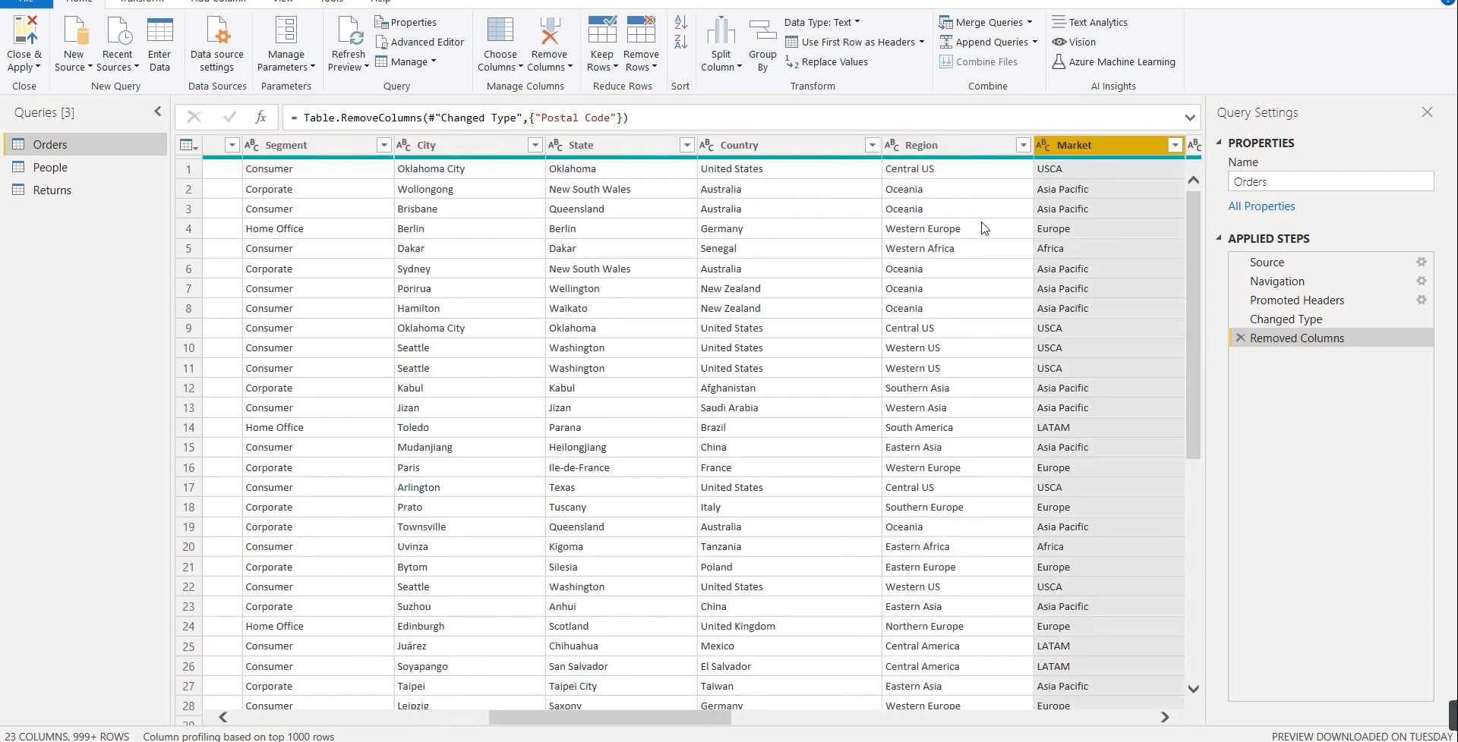
key("Right")
key("Right")
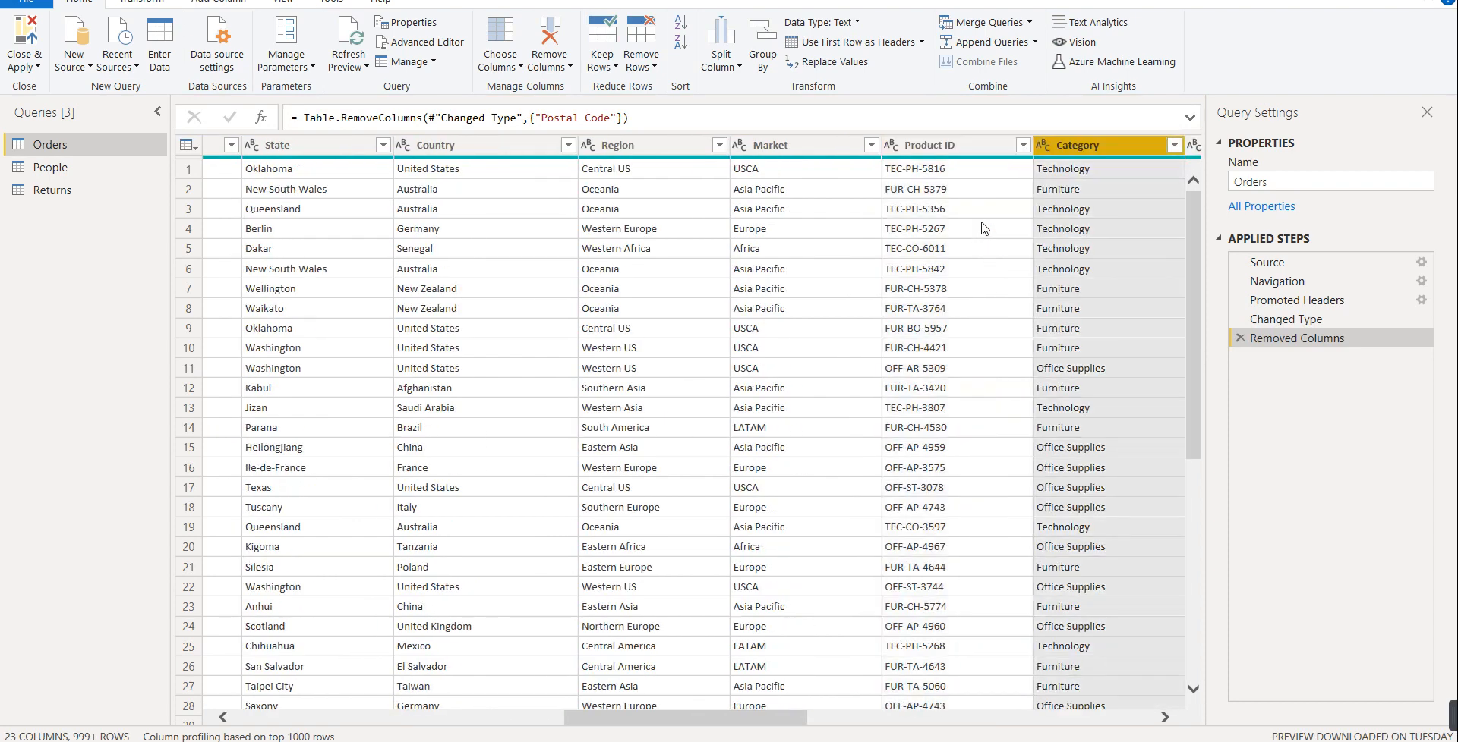
key("Right")
key("Right")
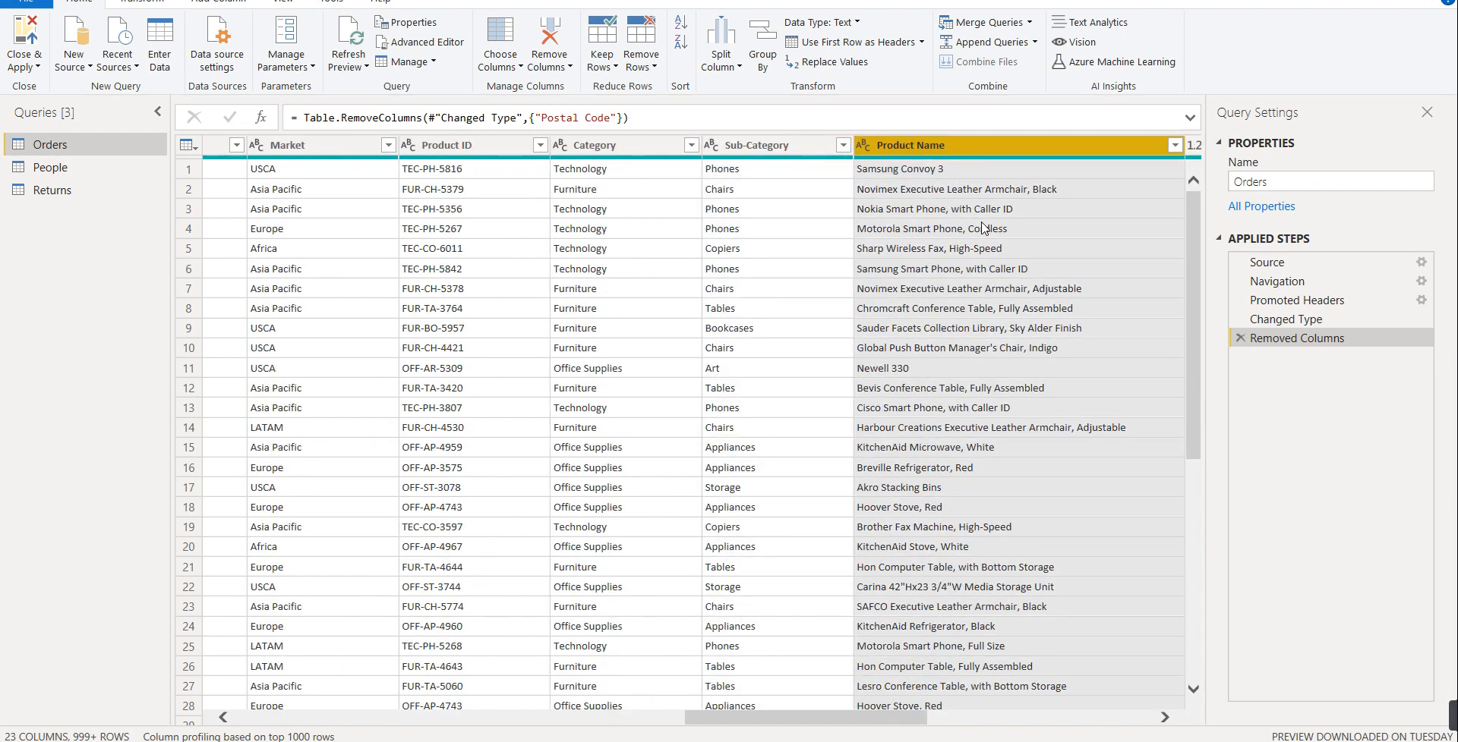
key("Right")
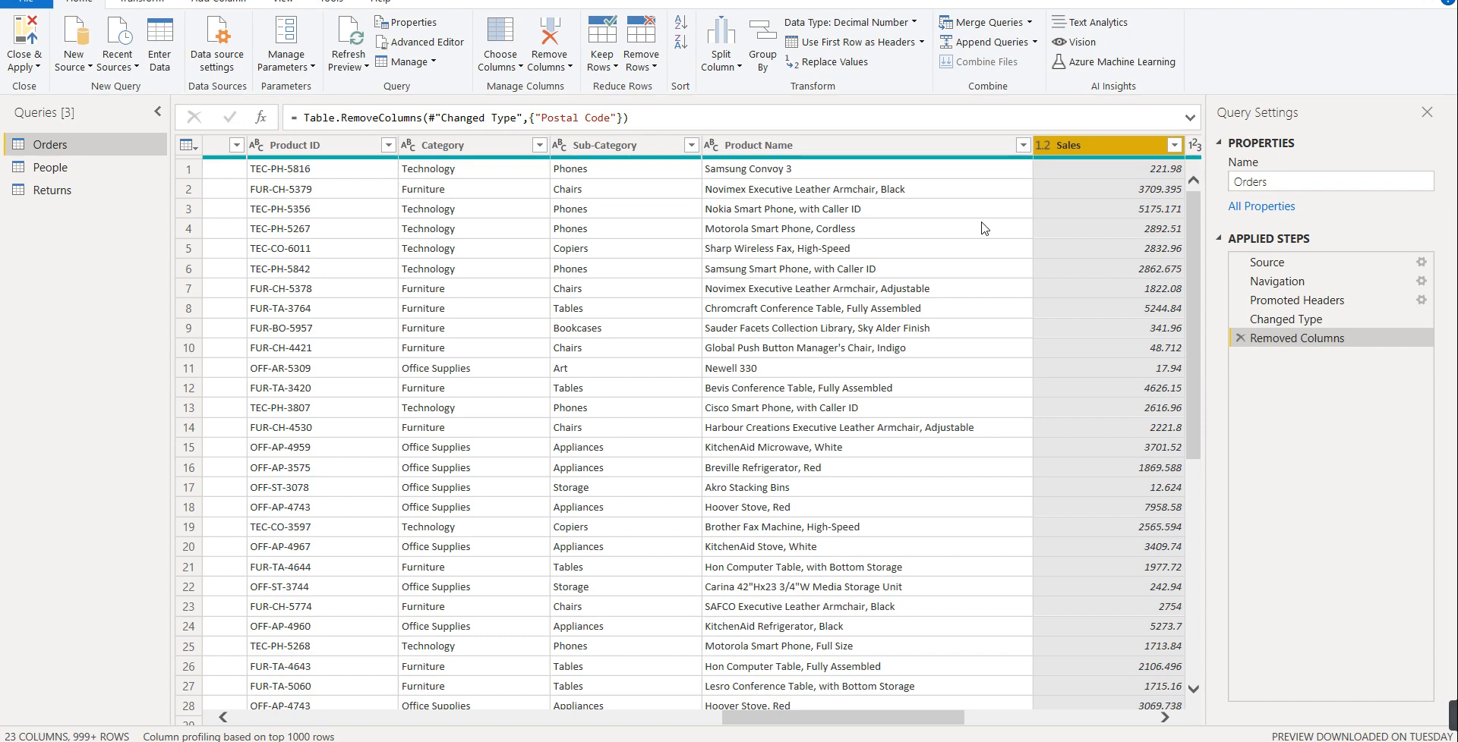
left_click(941, 152)
right_click(849, 151)
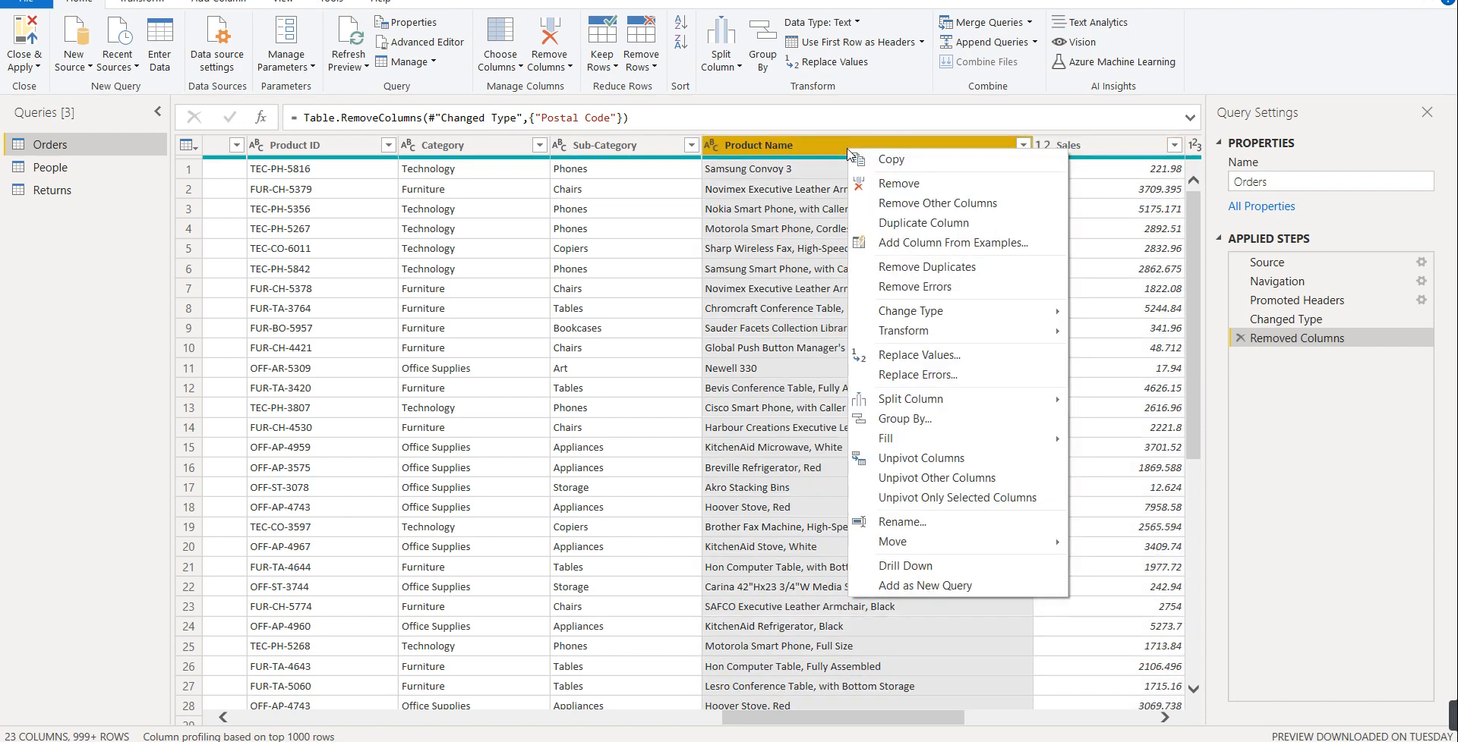
left_click(1129, 188)
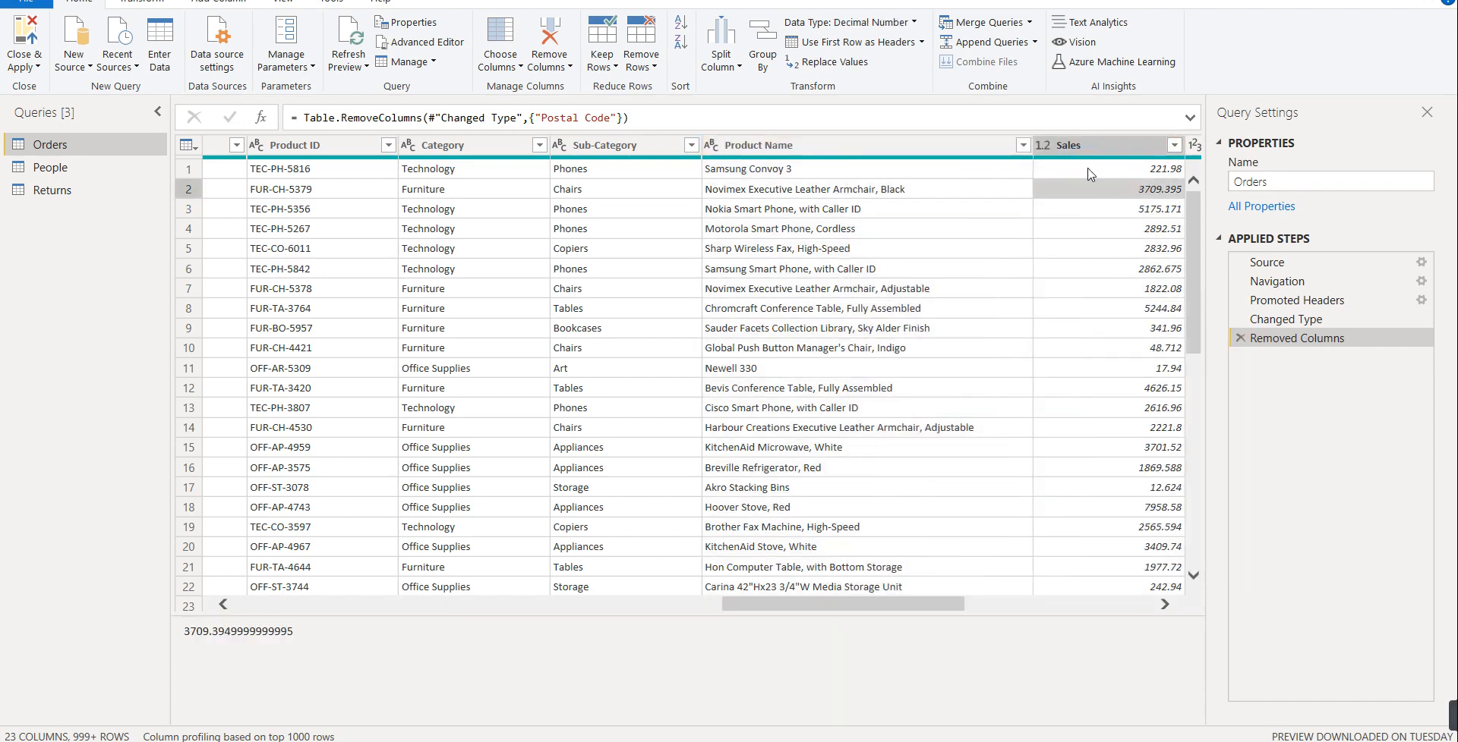
- Change the data type of the Sales column in Orders to fixed decimal number
left_click(1044, 146)
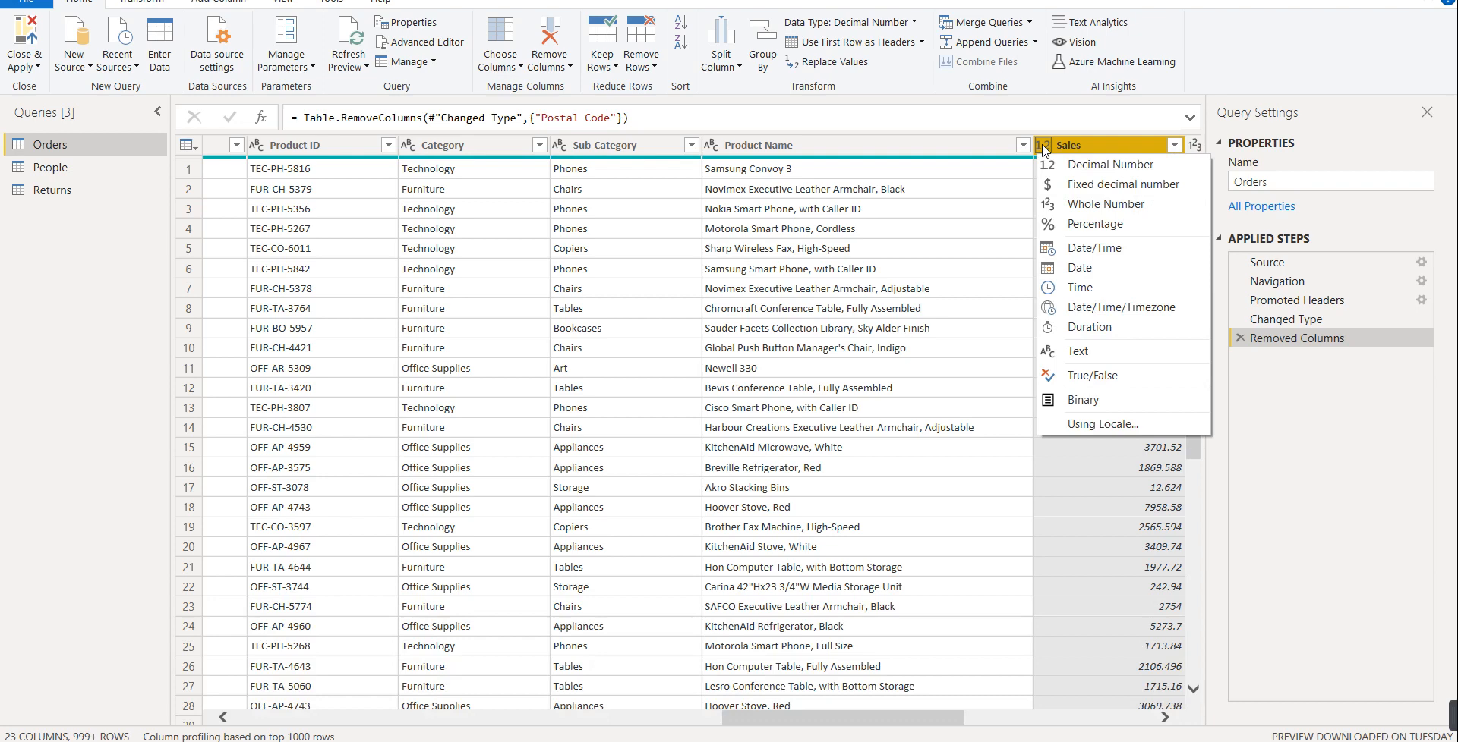
left_click(1066, 185)
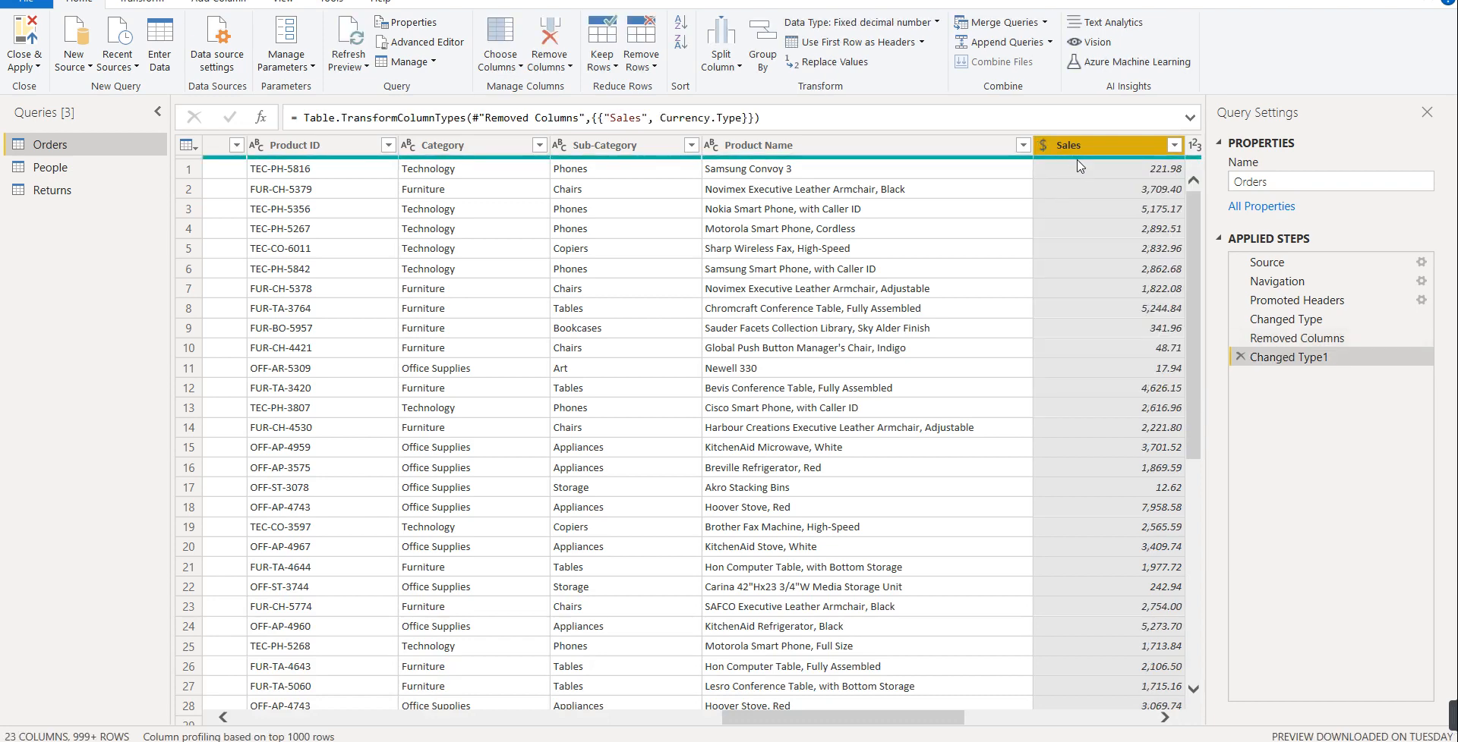
- Change the data type of the Profit column in Orders to fixed decimal number
left_click(1080, 167)
key("Right")
key("Right")
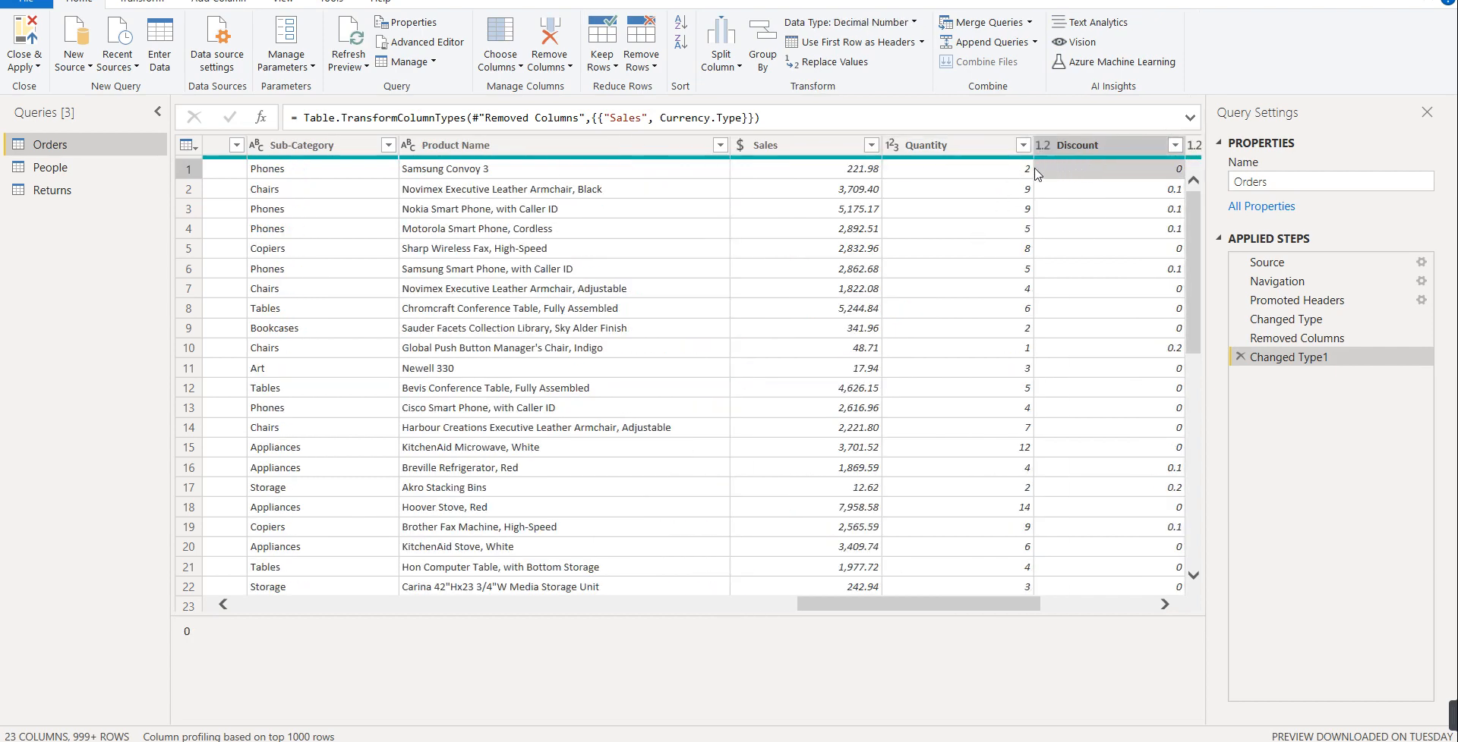
key("Right")
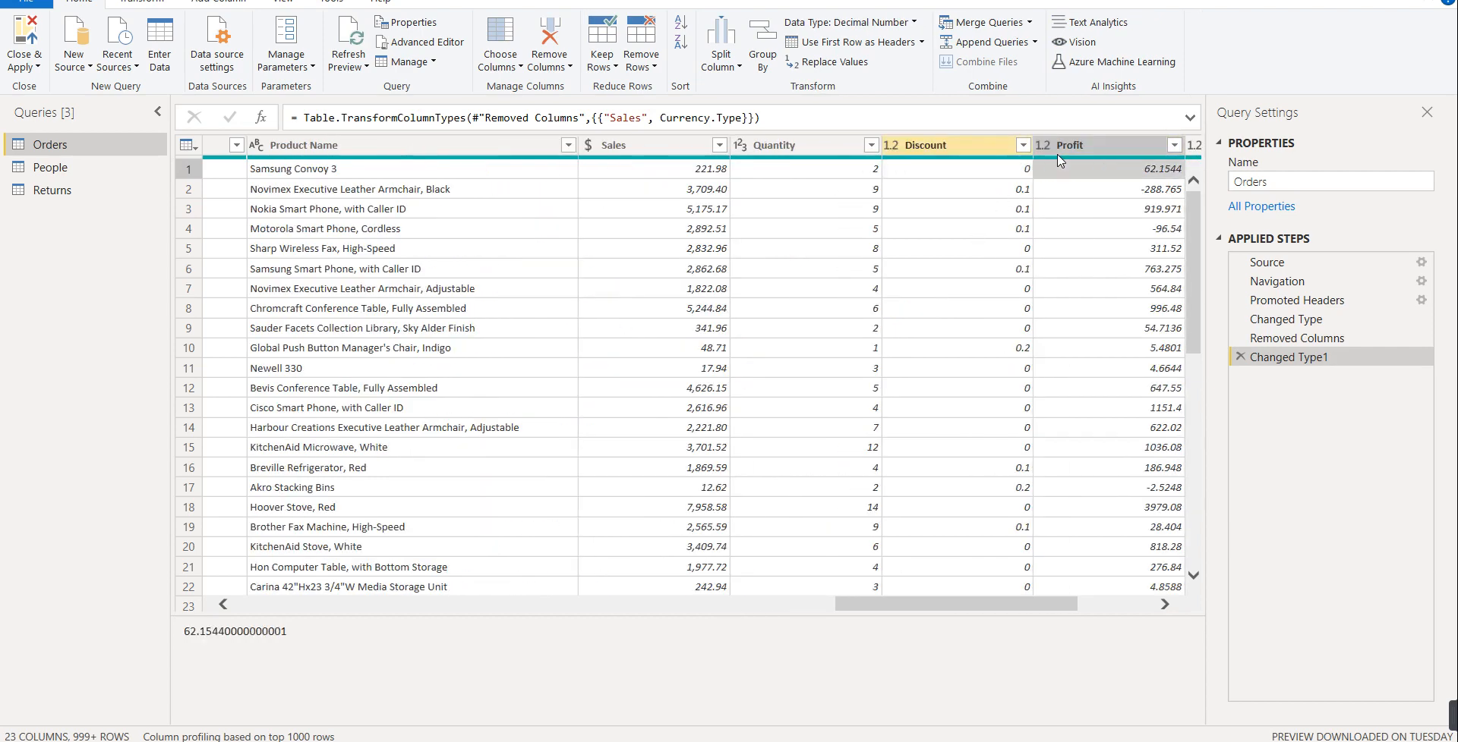
left_click(1043, 146)
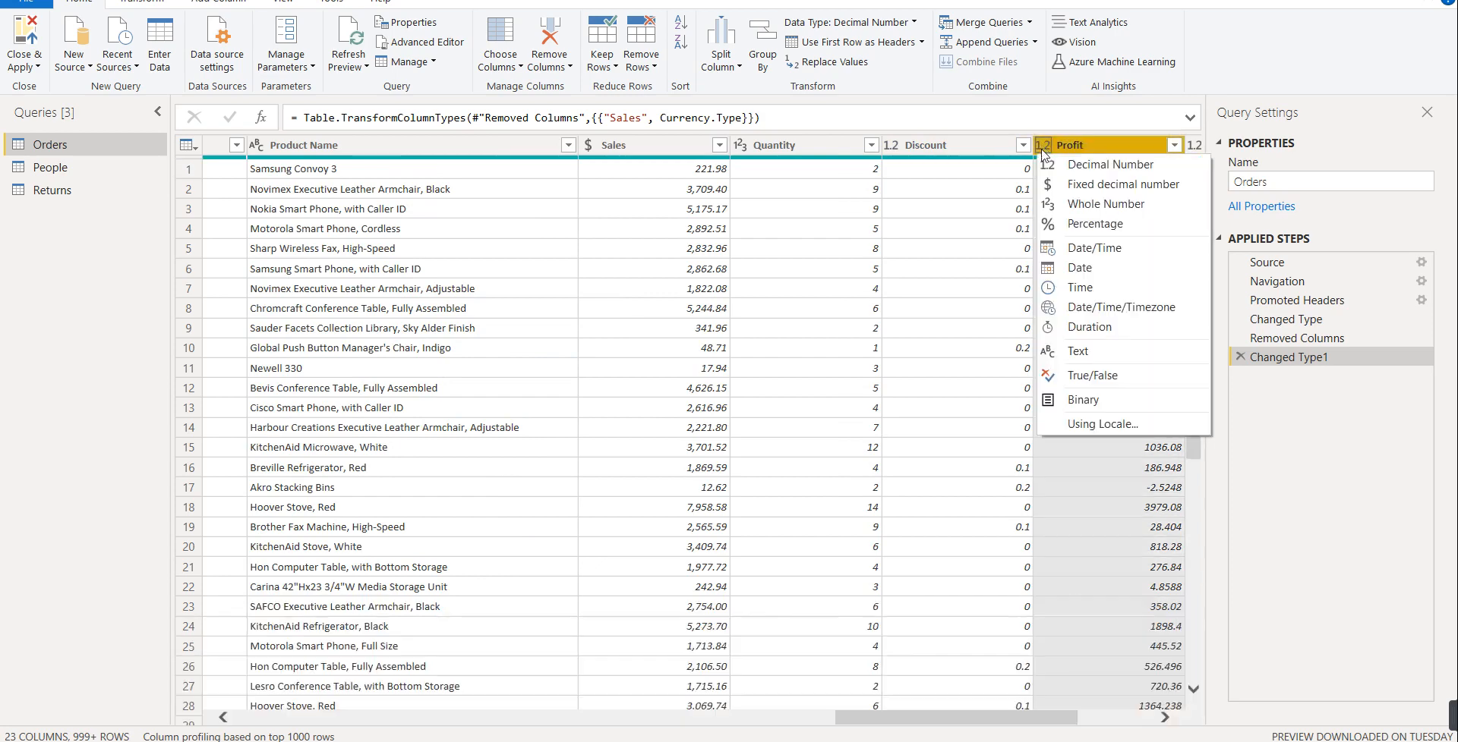
left_click(1066, 189)
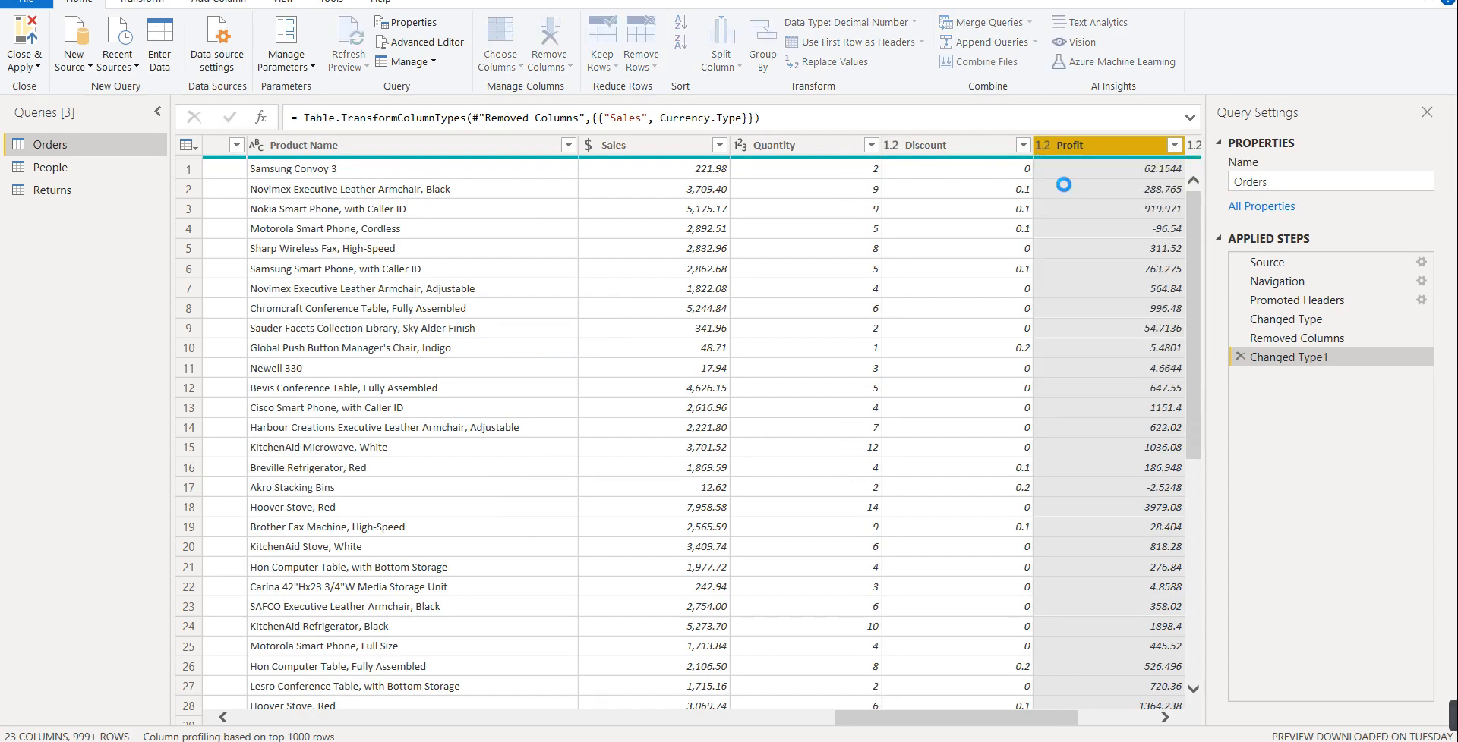
- Change the data type of the Shipping Cost column in Orders to fixed decimal number
key("Right")
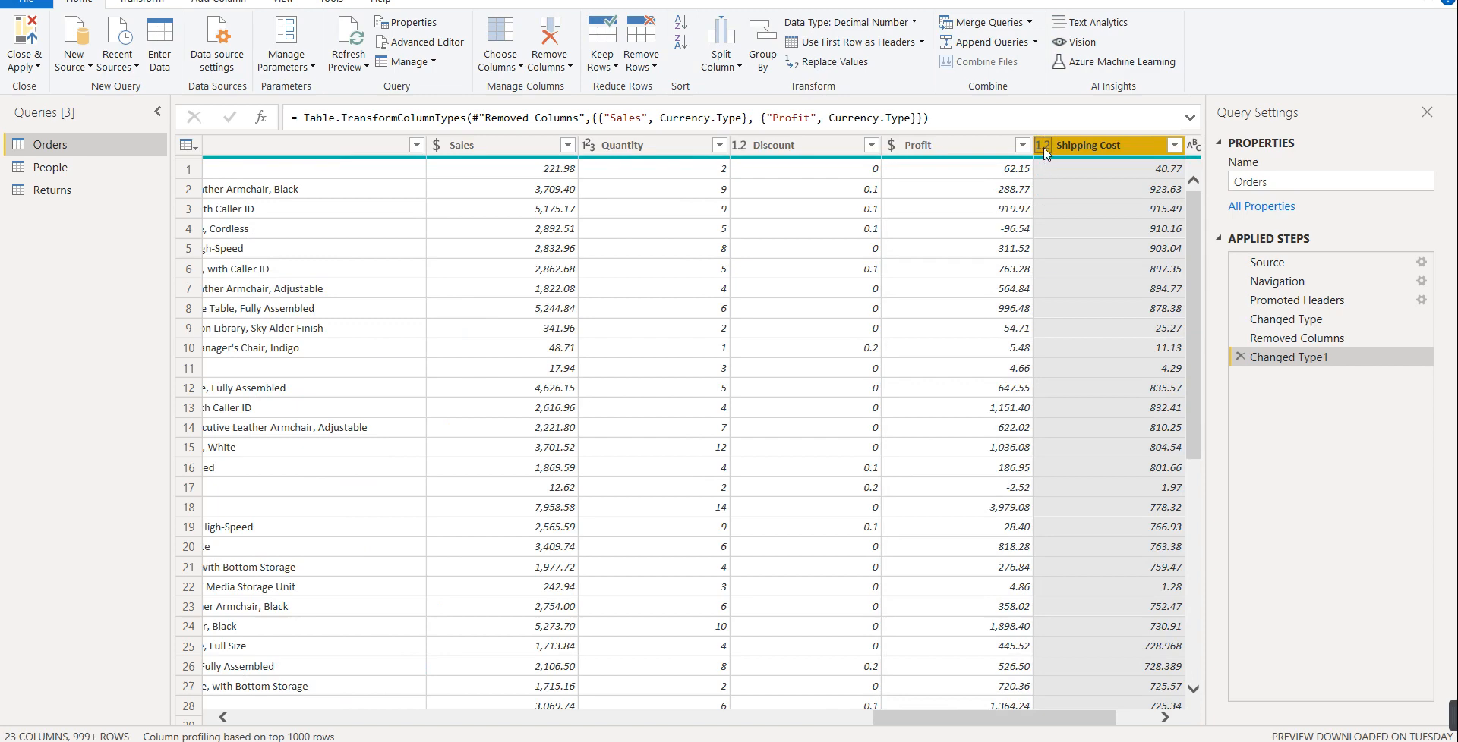
left_click(1043, 145)
left_click(1066, 184)
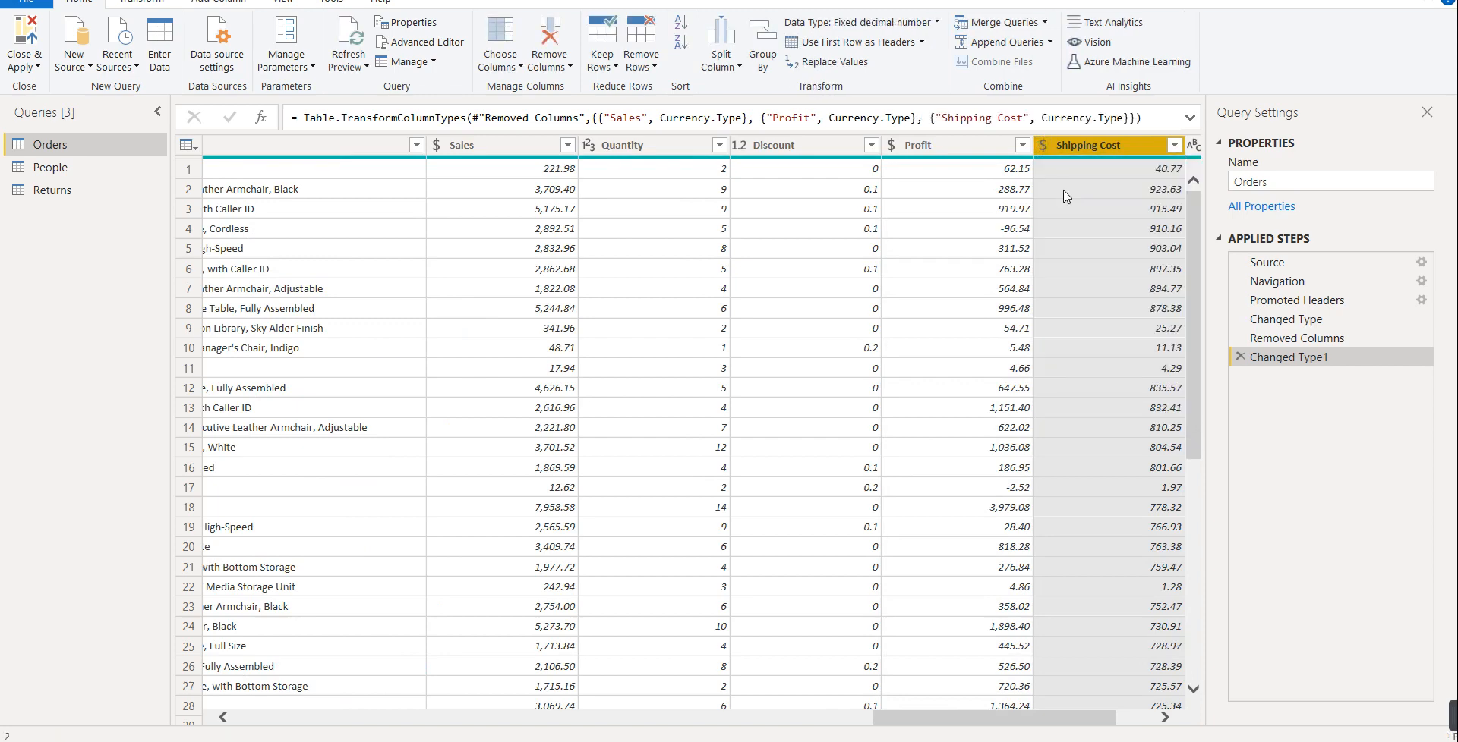
key("Right")
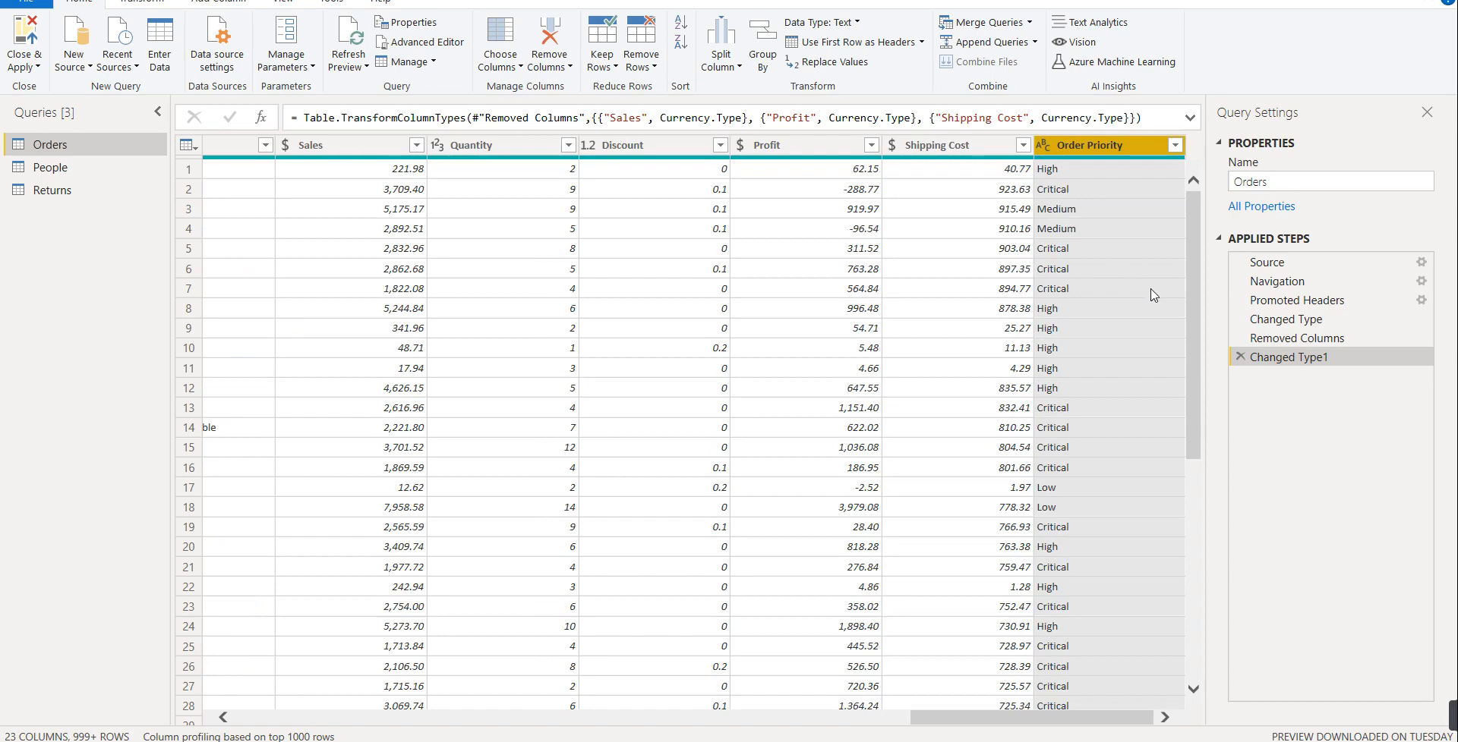
- Start a new custom column in the Orders query and name it Delivery Days
left_click_drag(1090, 724, 408, 720)
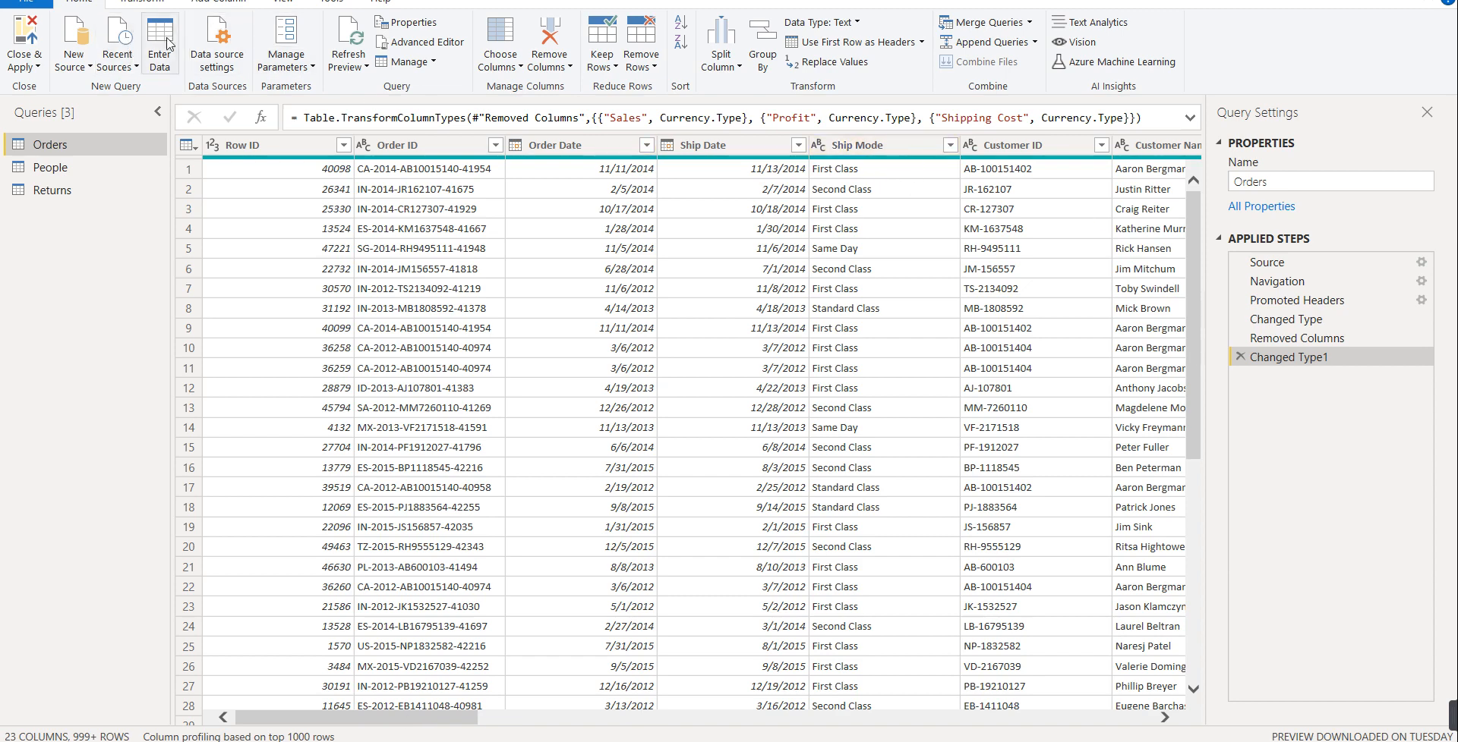
left_click(221, 2)
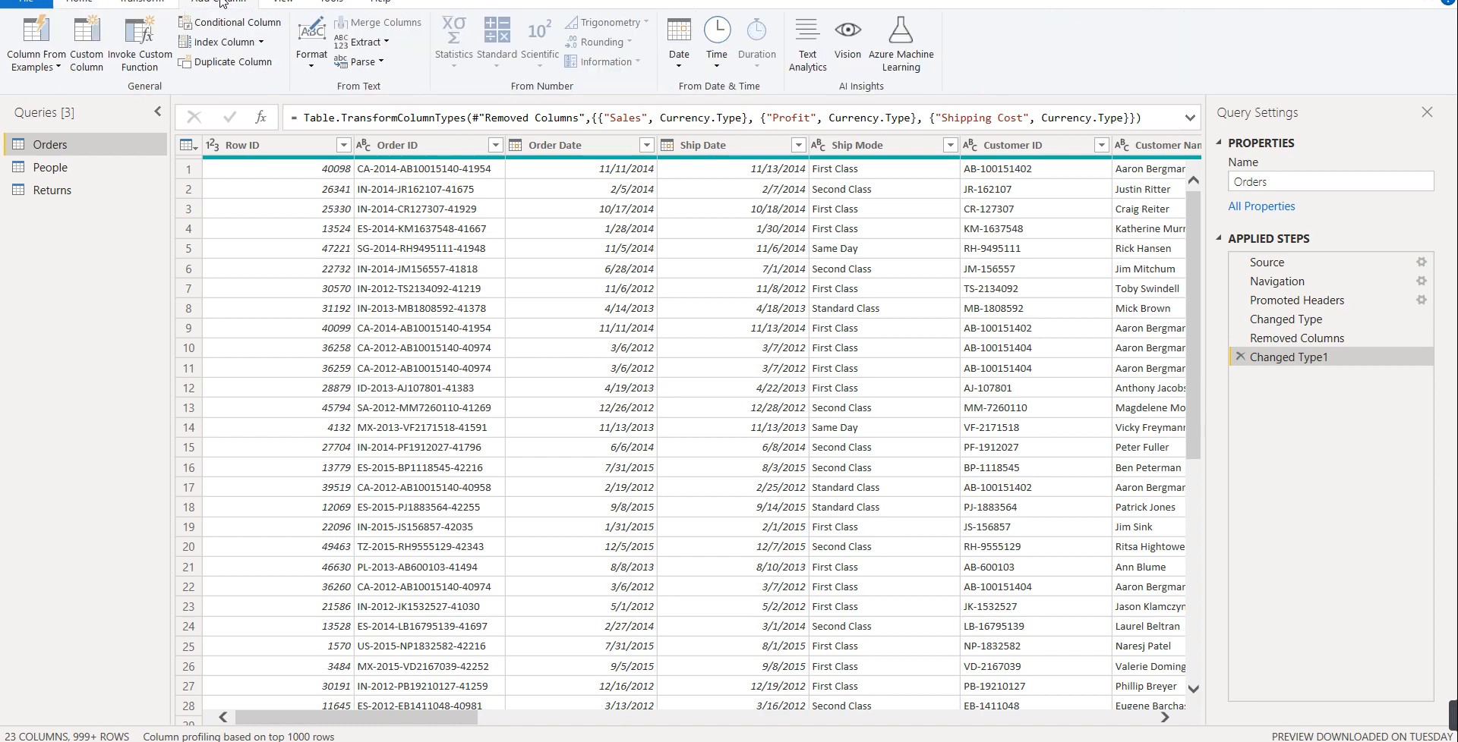
left_click(97, 53)
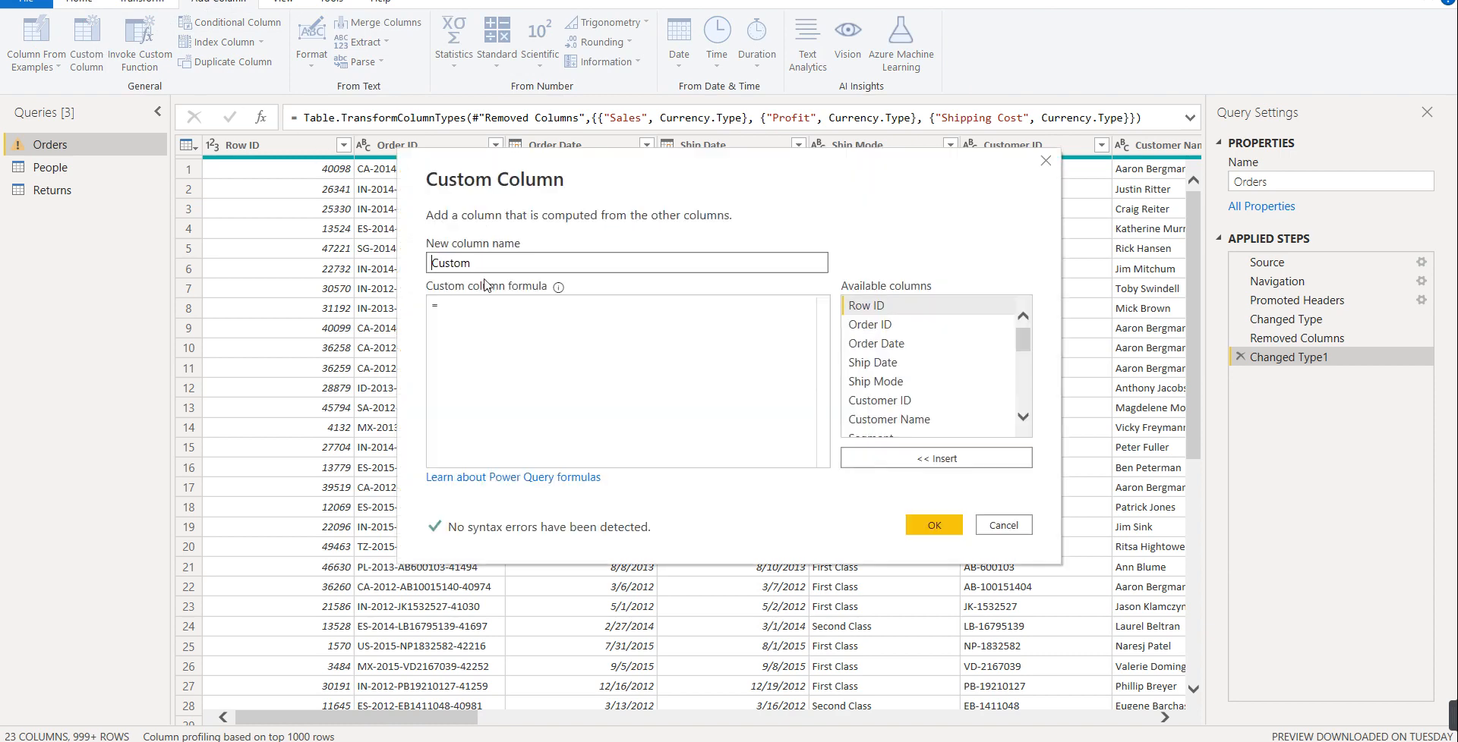
left_click_drag(493, 262, 430, 262)
type("Delivery ")
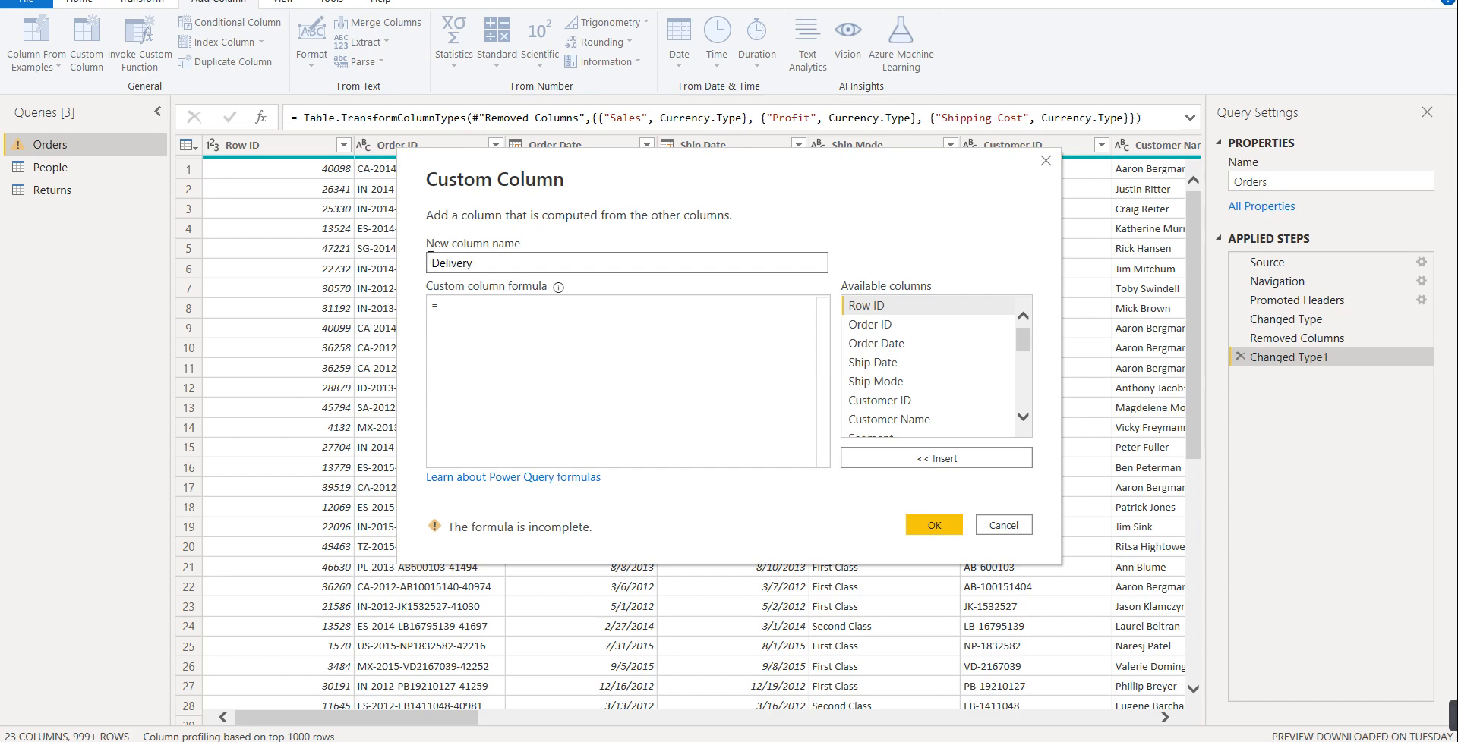
type("Days")
- Define the Delivery Days formula as ([Ship Date]-[Order Date]) and add the column to Orders
left_click(482, 305)
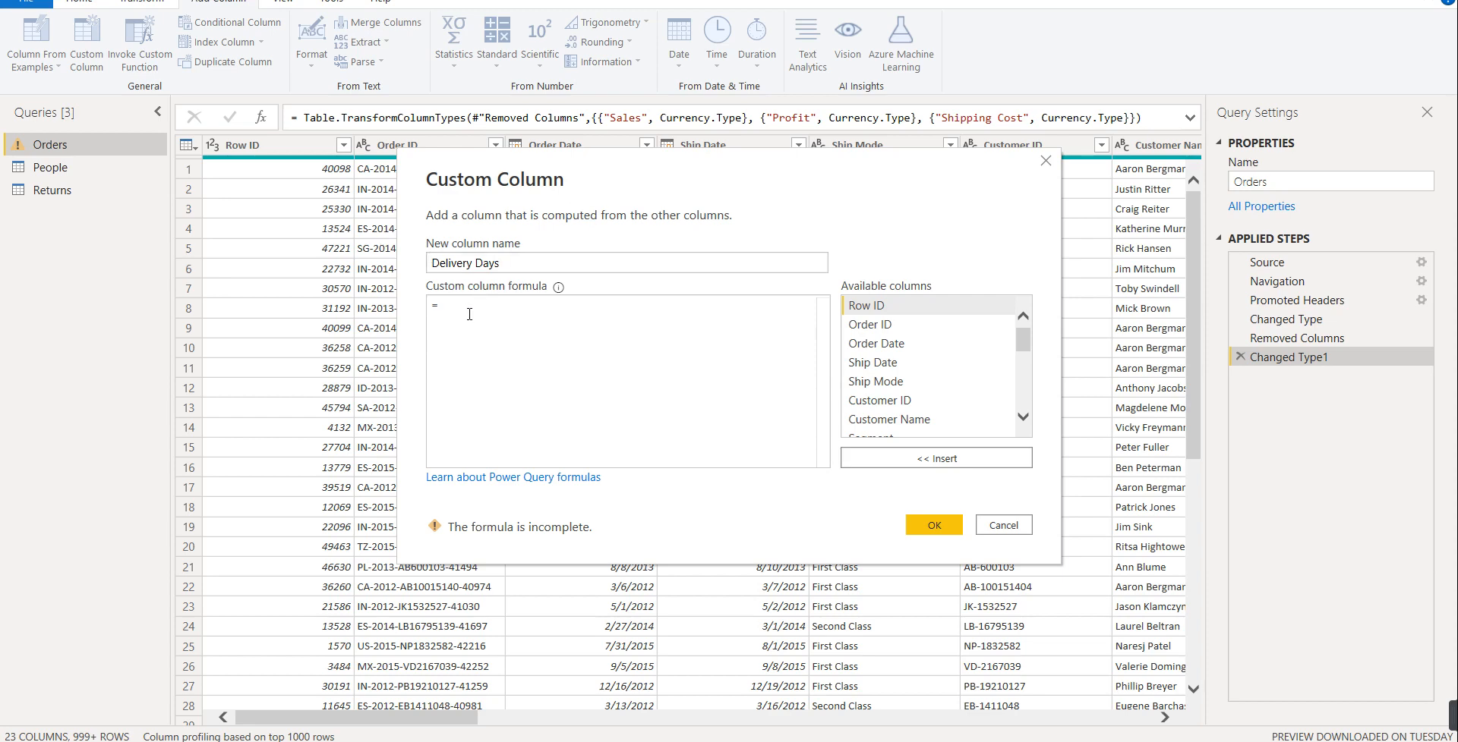
type("((")
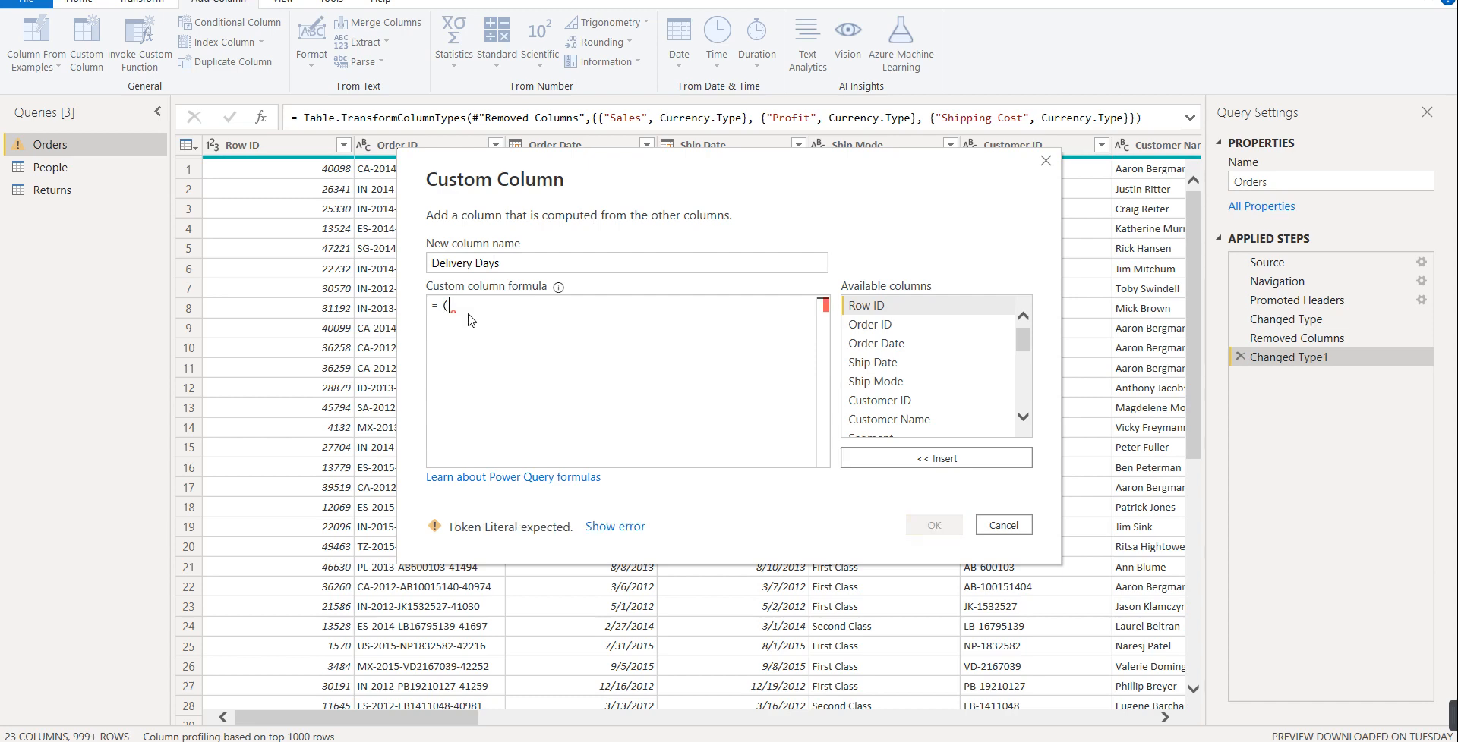
key("BackSpace")
type(")")
double_click(879, 369)
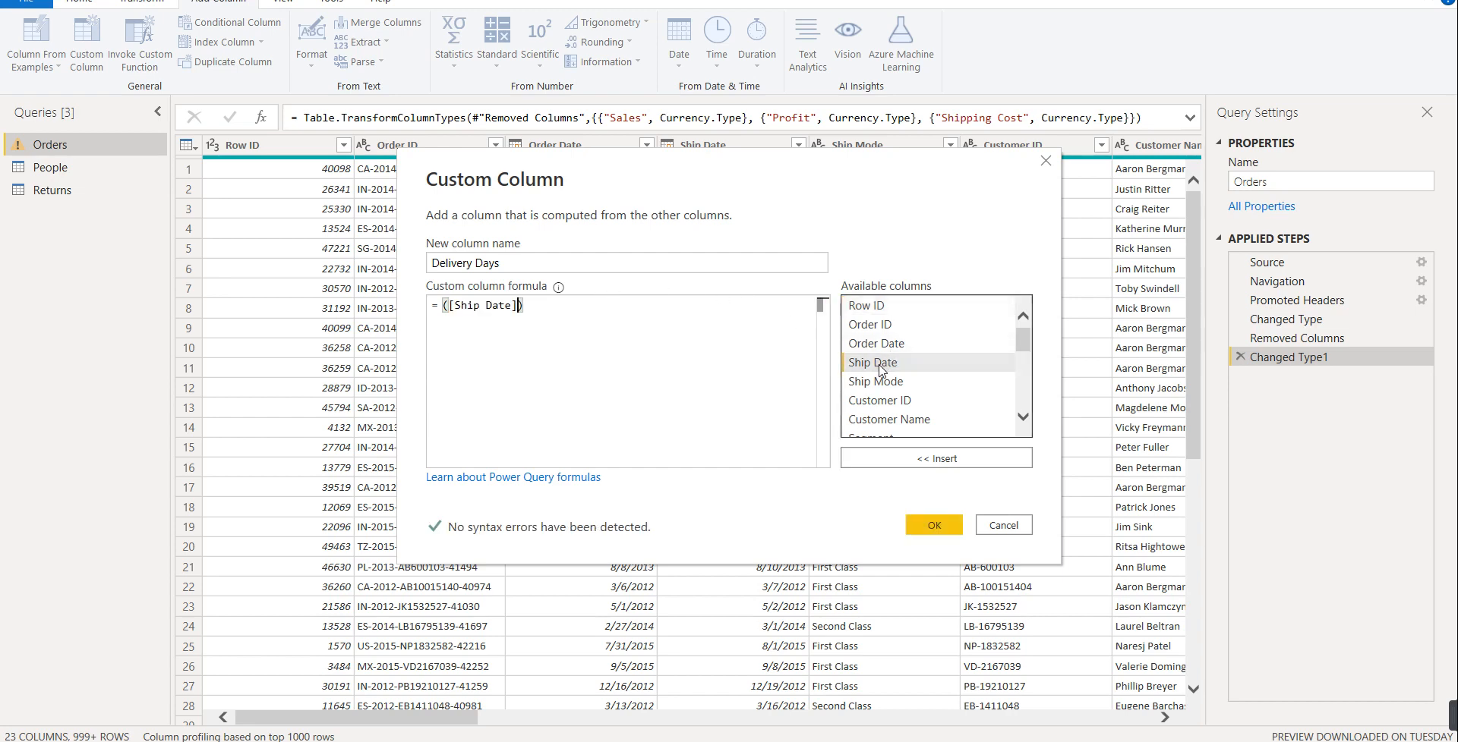
type("-")
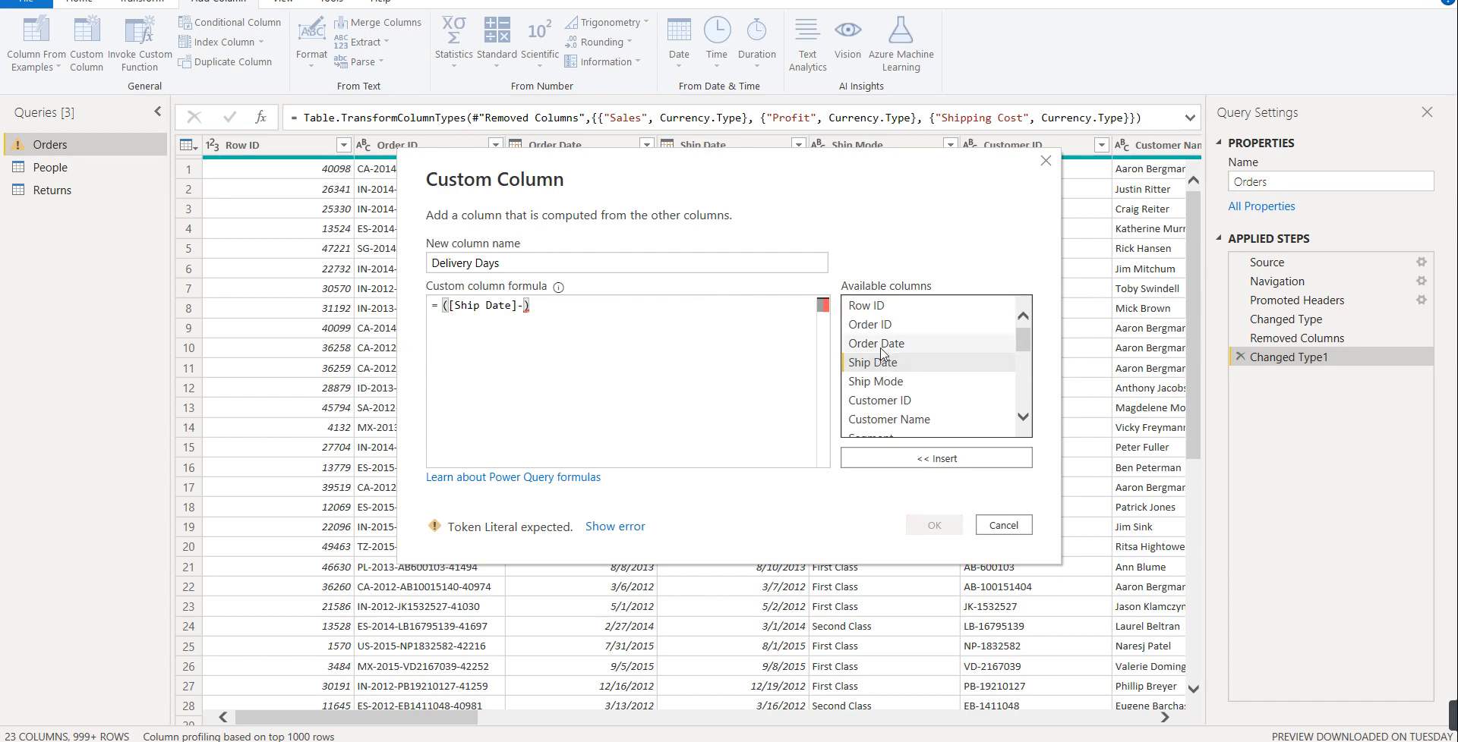
double_click(881, 347)
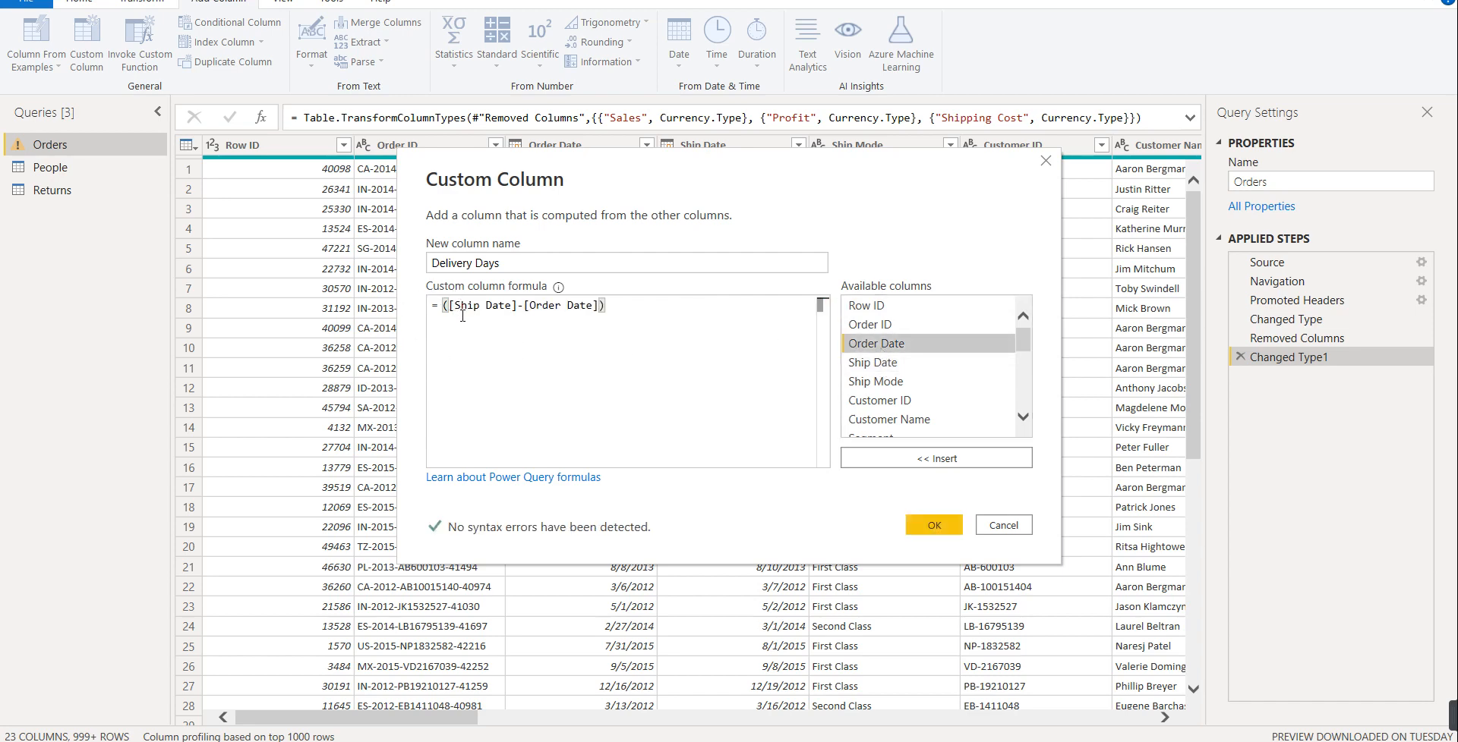
left_click(931, 526)
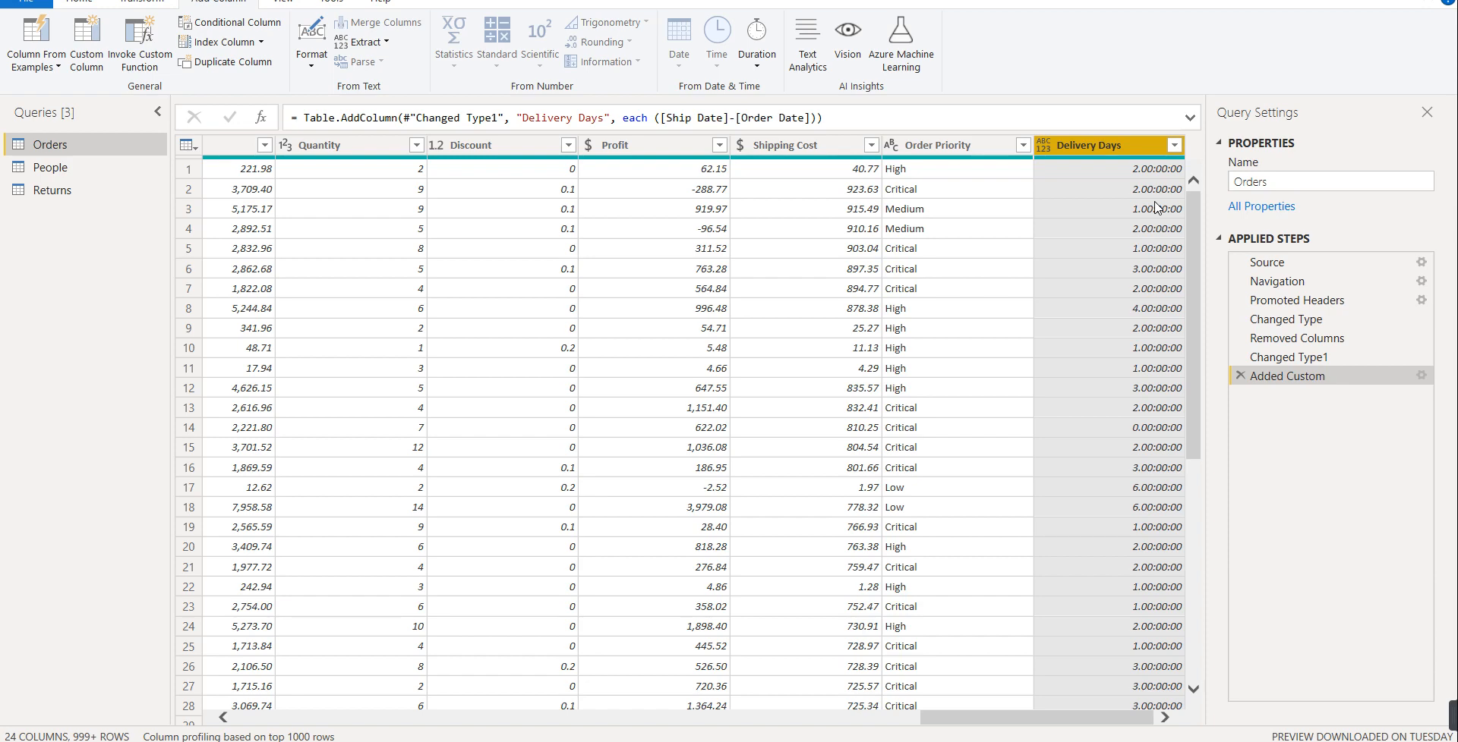
- Change the data type of the Delivery Days column in Orders to whole number
left_click(1045, 146)
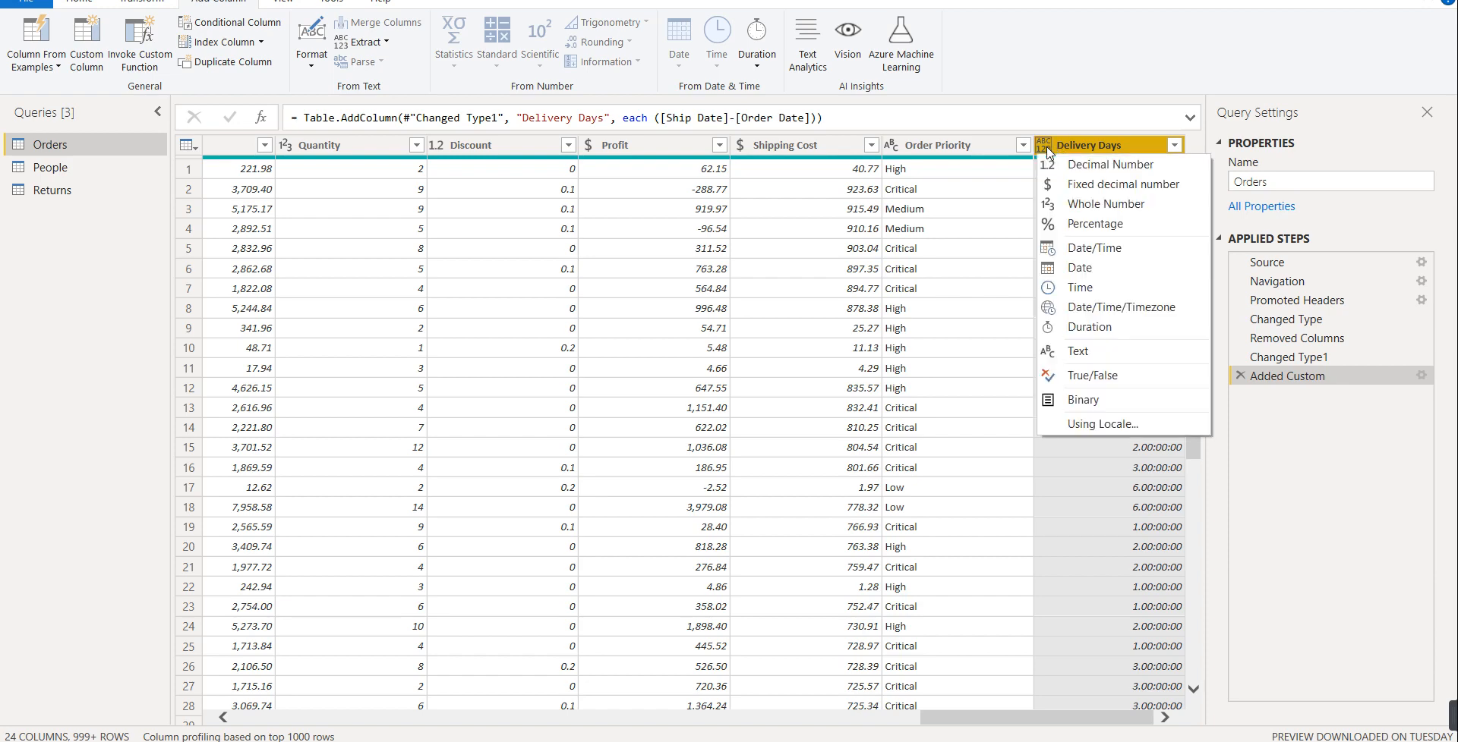
left_click(1071, 204)
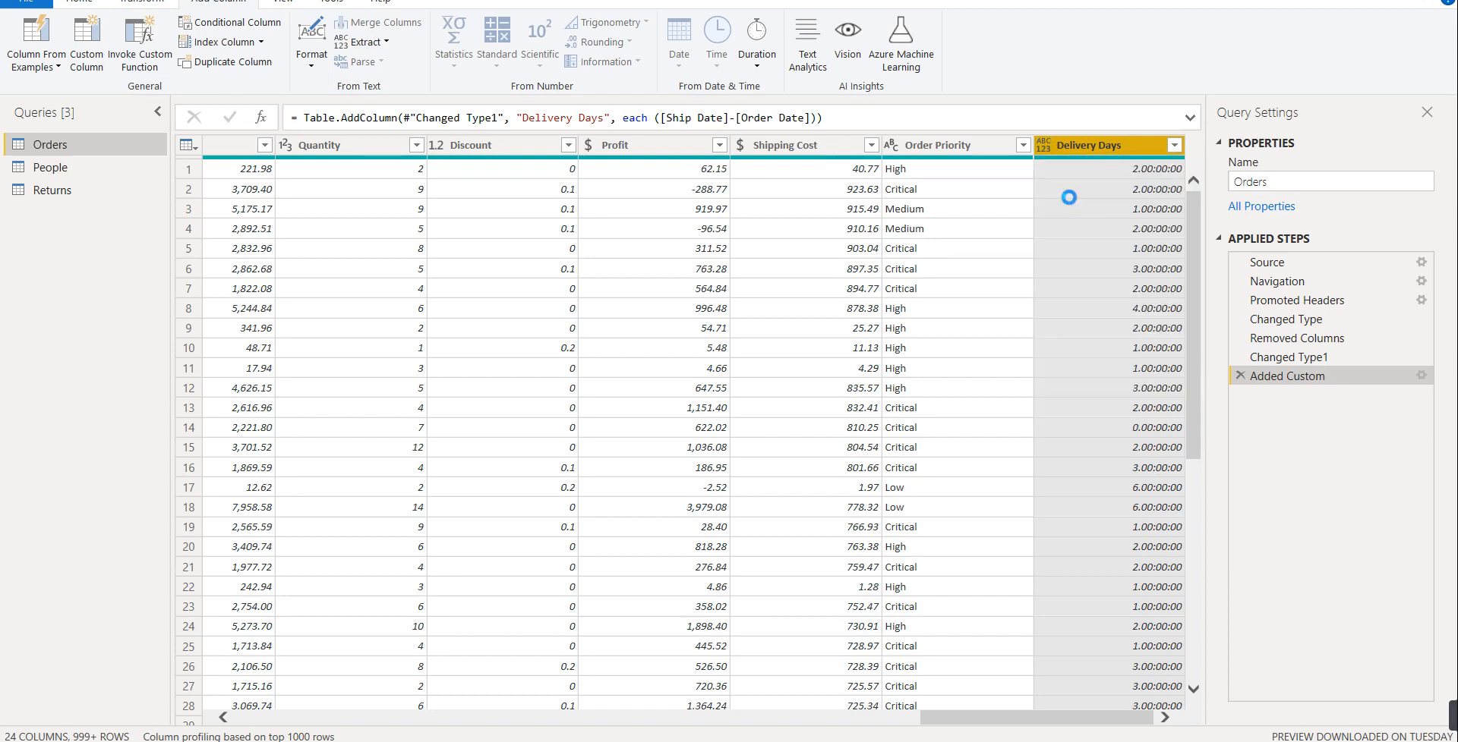
left_click(1108, 175)
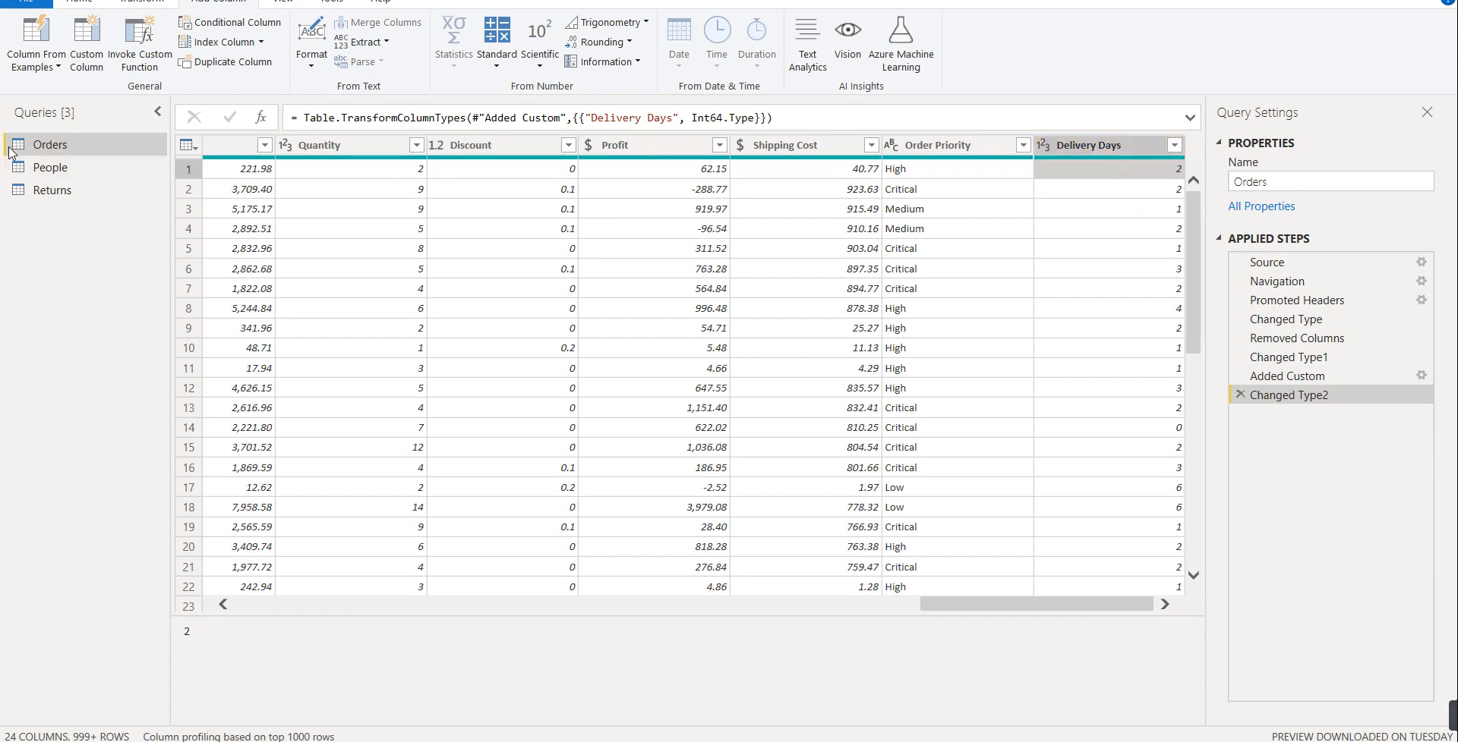
left_click_drag(1019, 612, 318, 617)
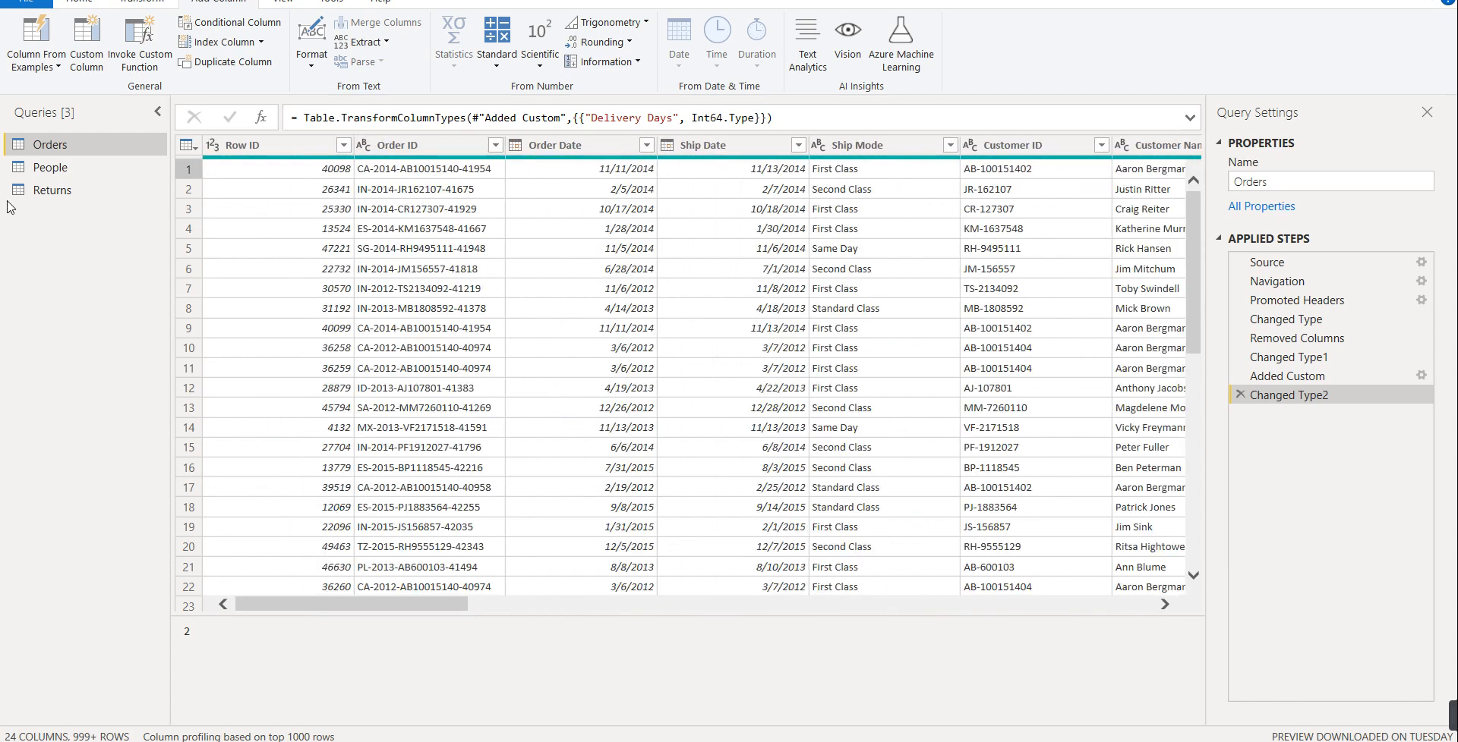
- Use the first row as column headers in both the People query and the Returns query
left_click(52, 171)
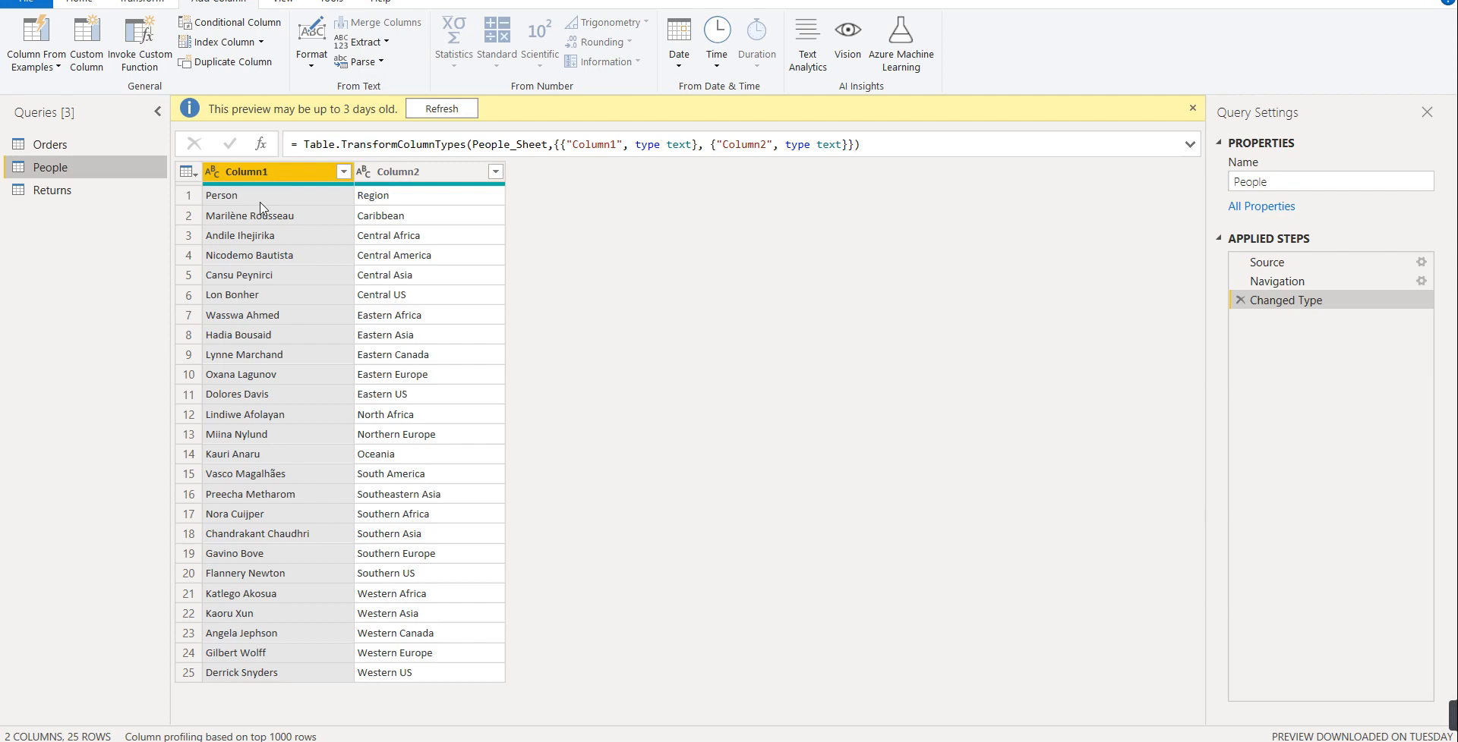
left_click(82, 2)
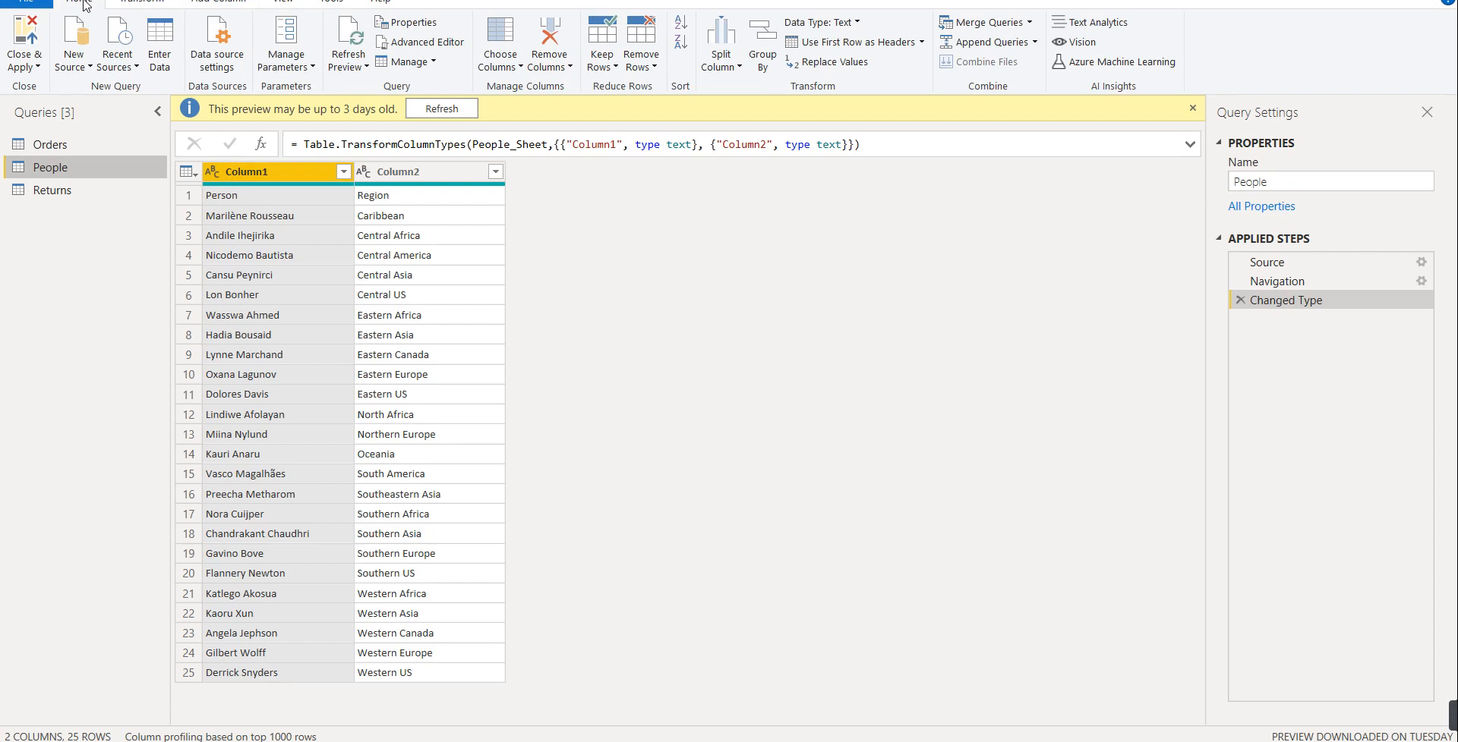
left_click(834, 43)
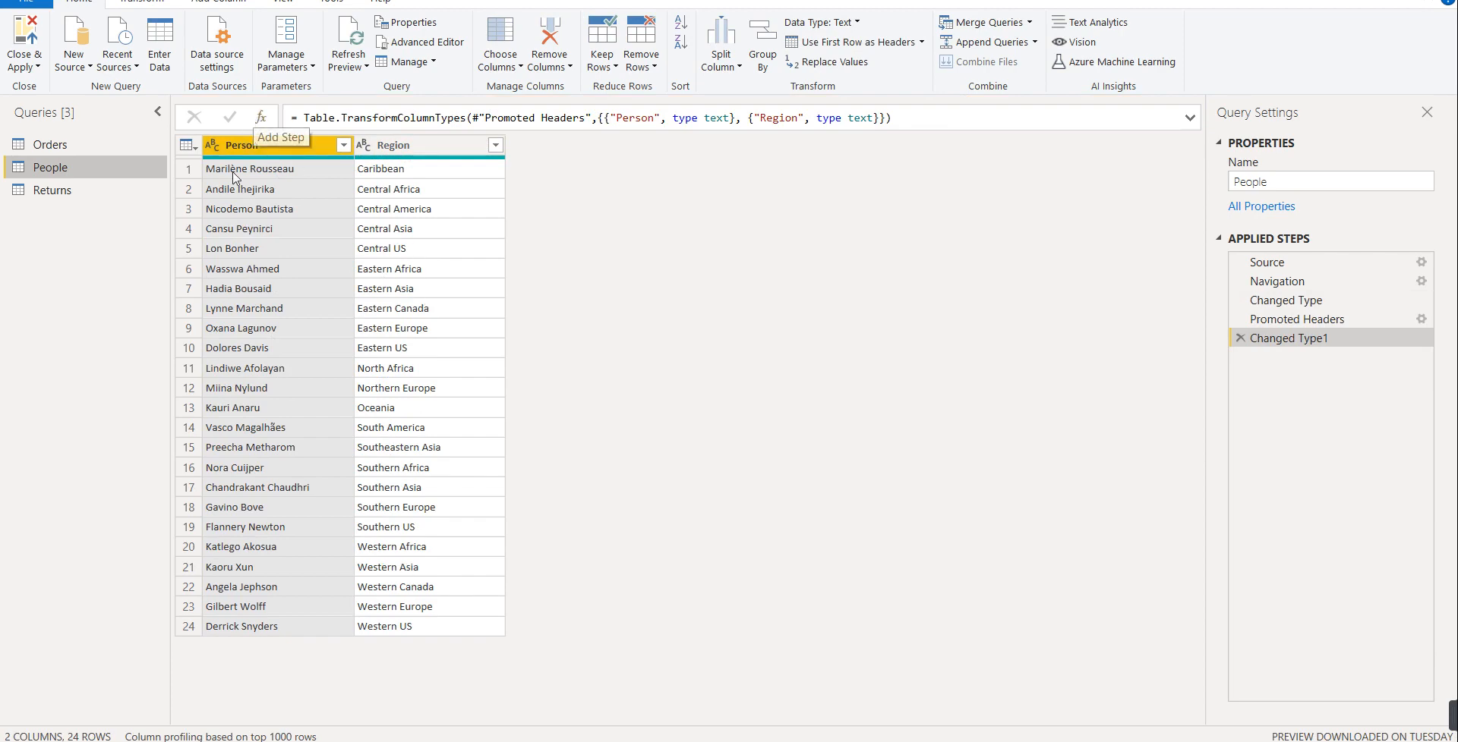
left_click(53, 196)
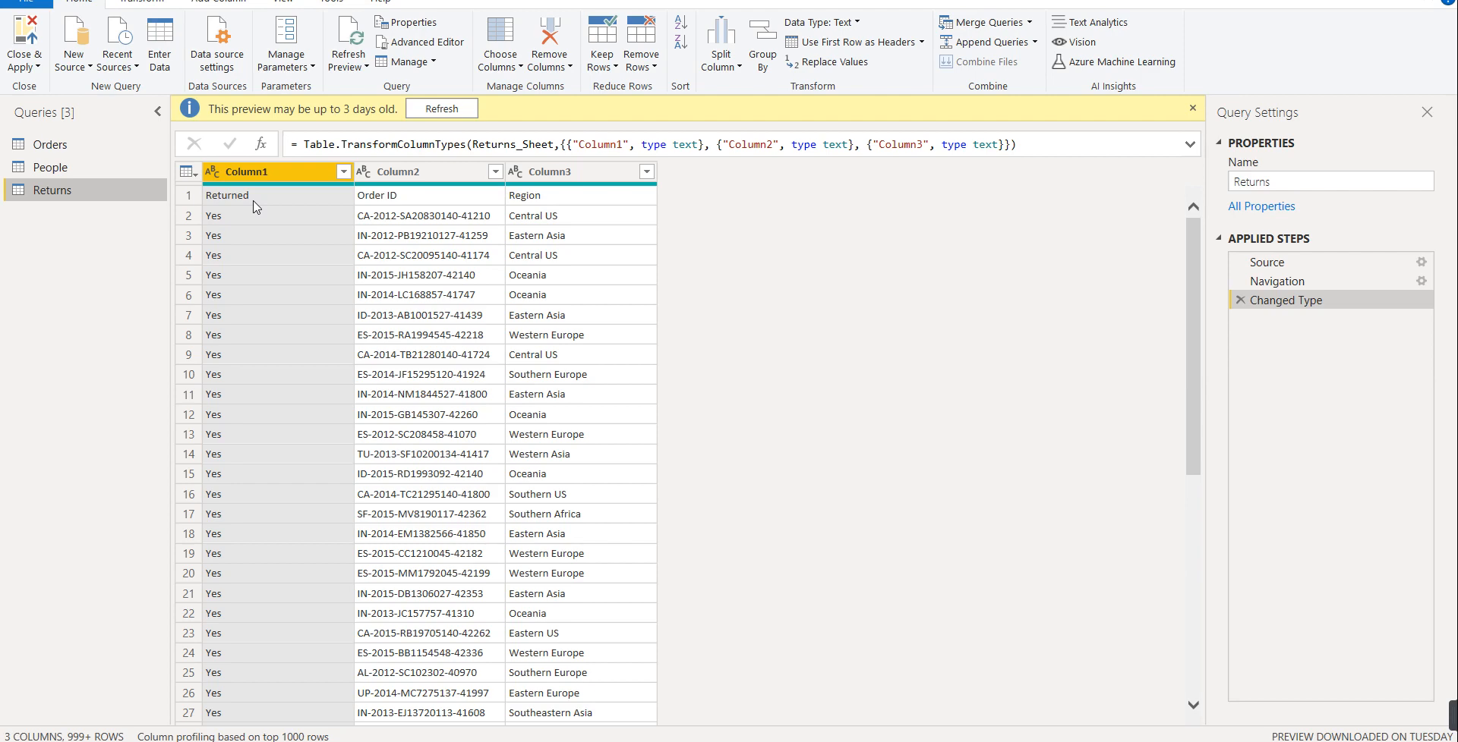
left_click(836, 49)
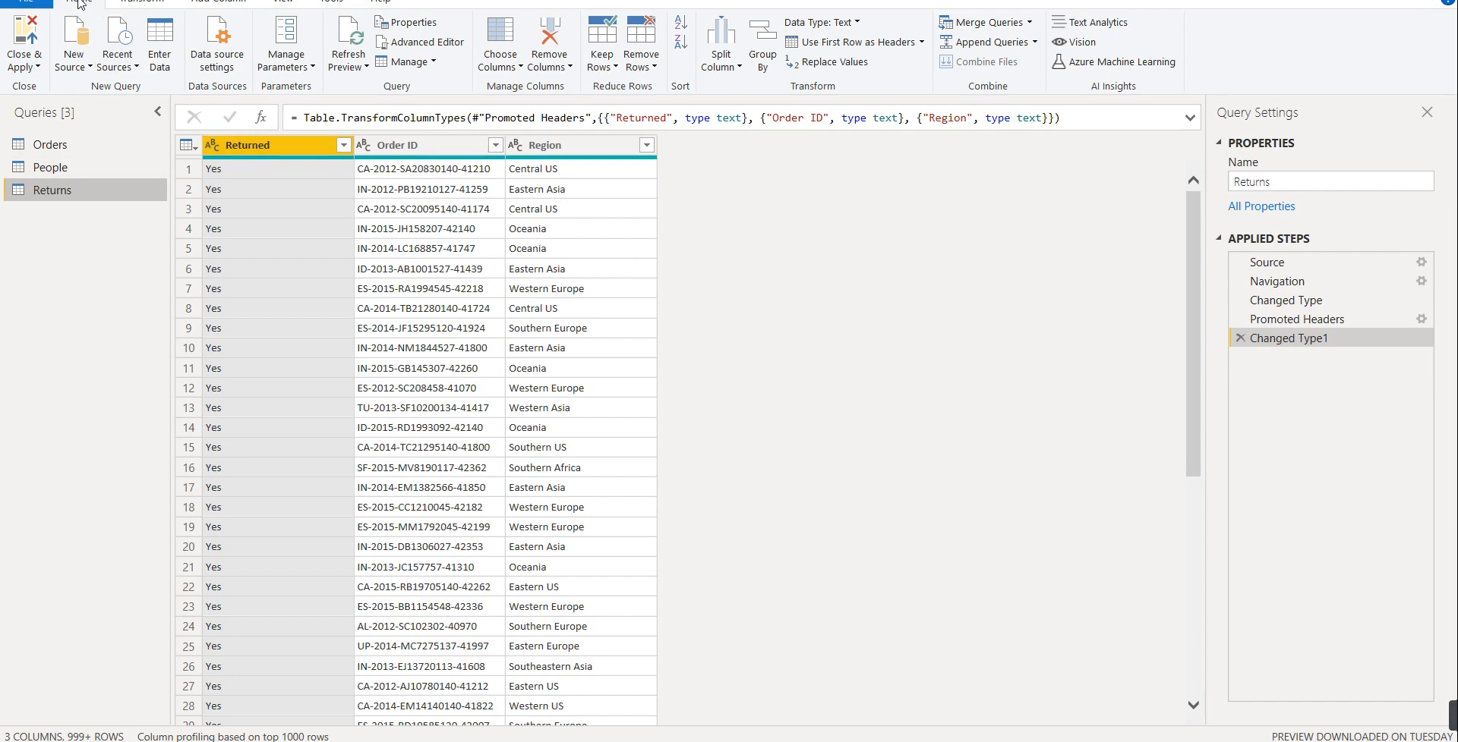
- Add a conditional column named Returns to the Returns query that outputs 1 when Returned equals Yes
left_click(217, 2)
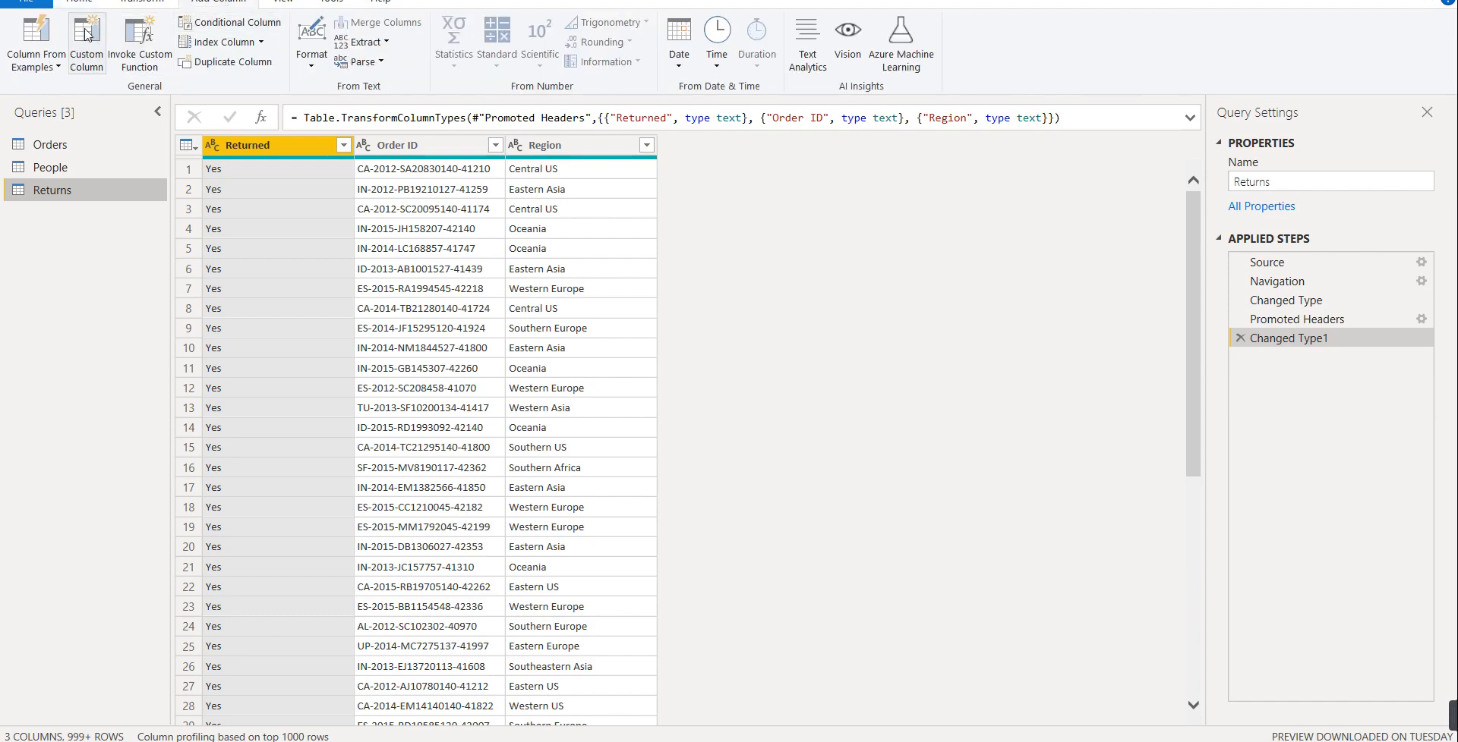
left_click(214, 31)
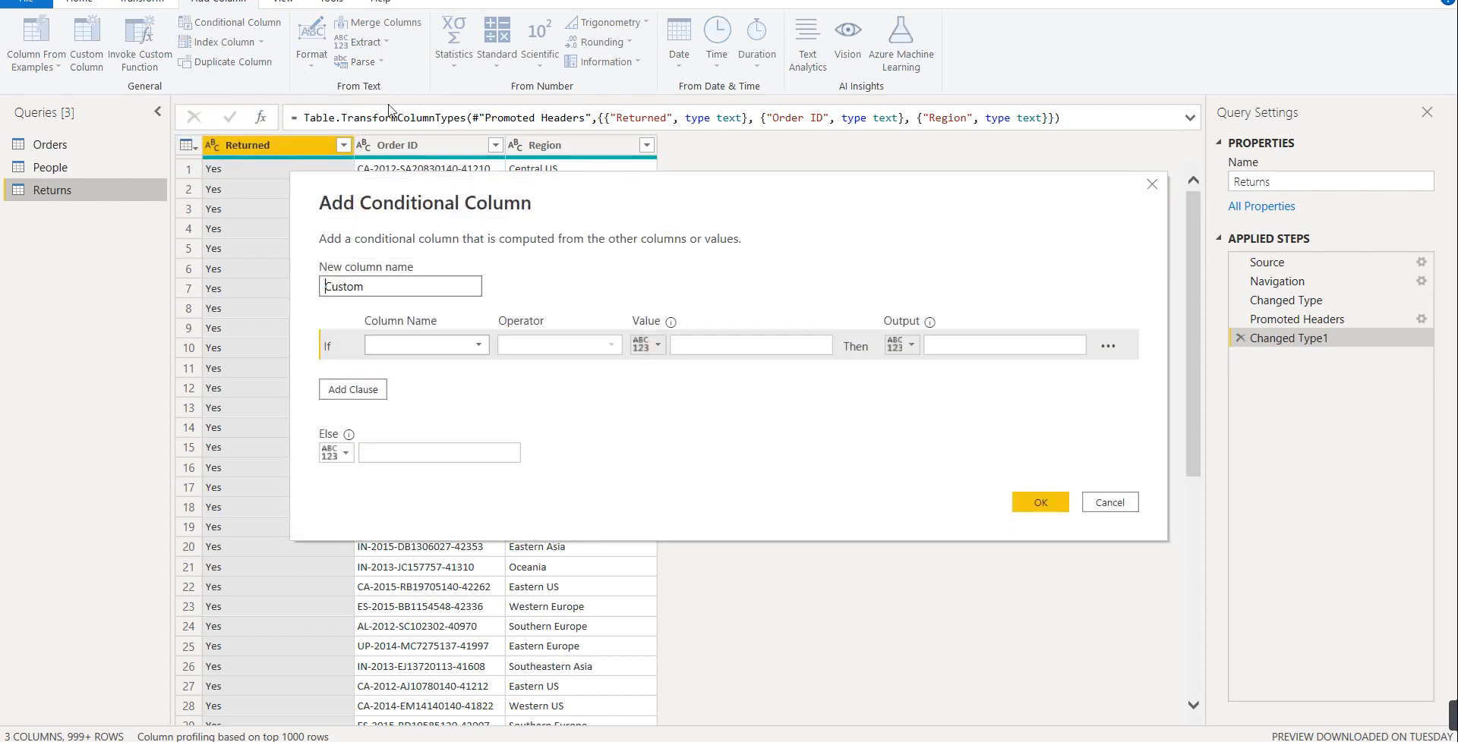
left_click_drag(364, 287, 324, 287)
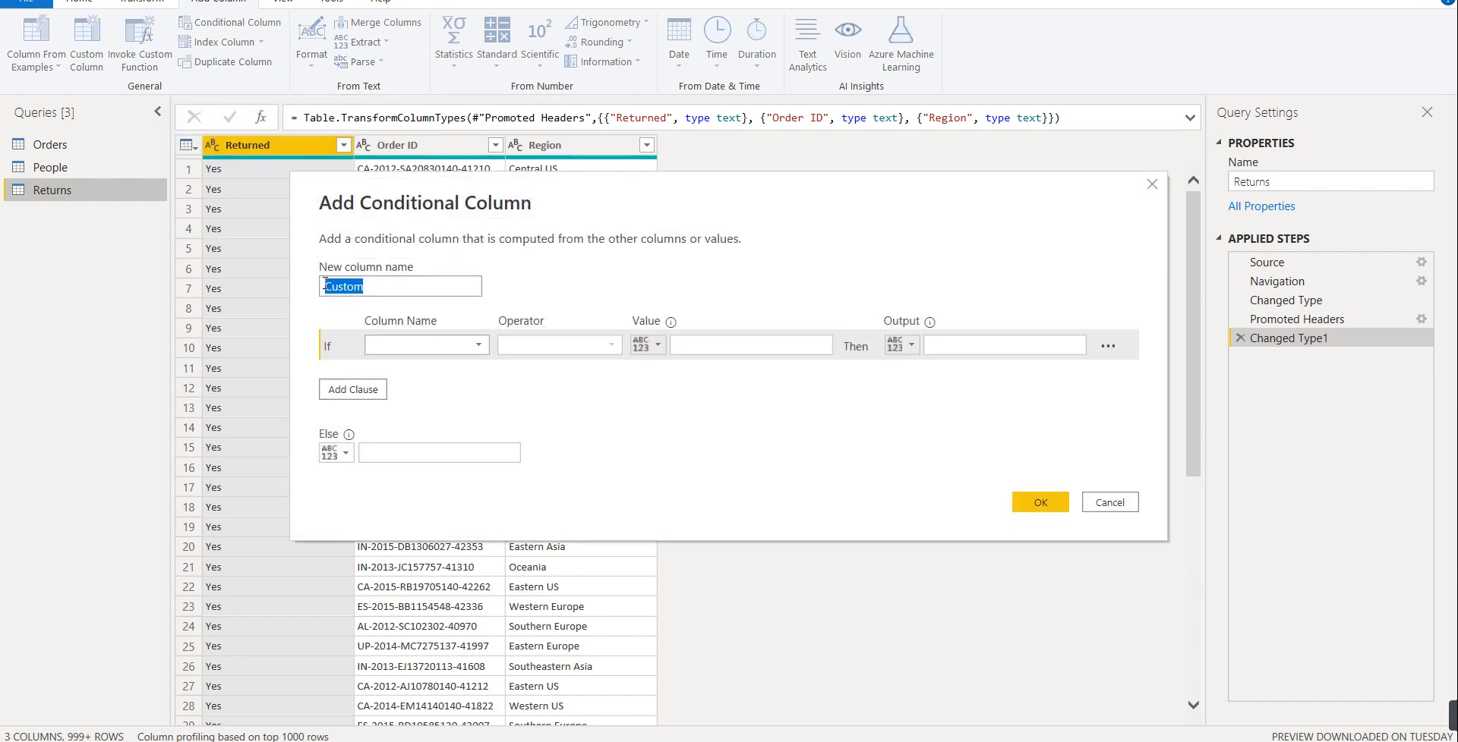
type("Returns")
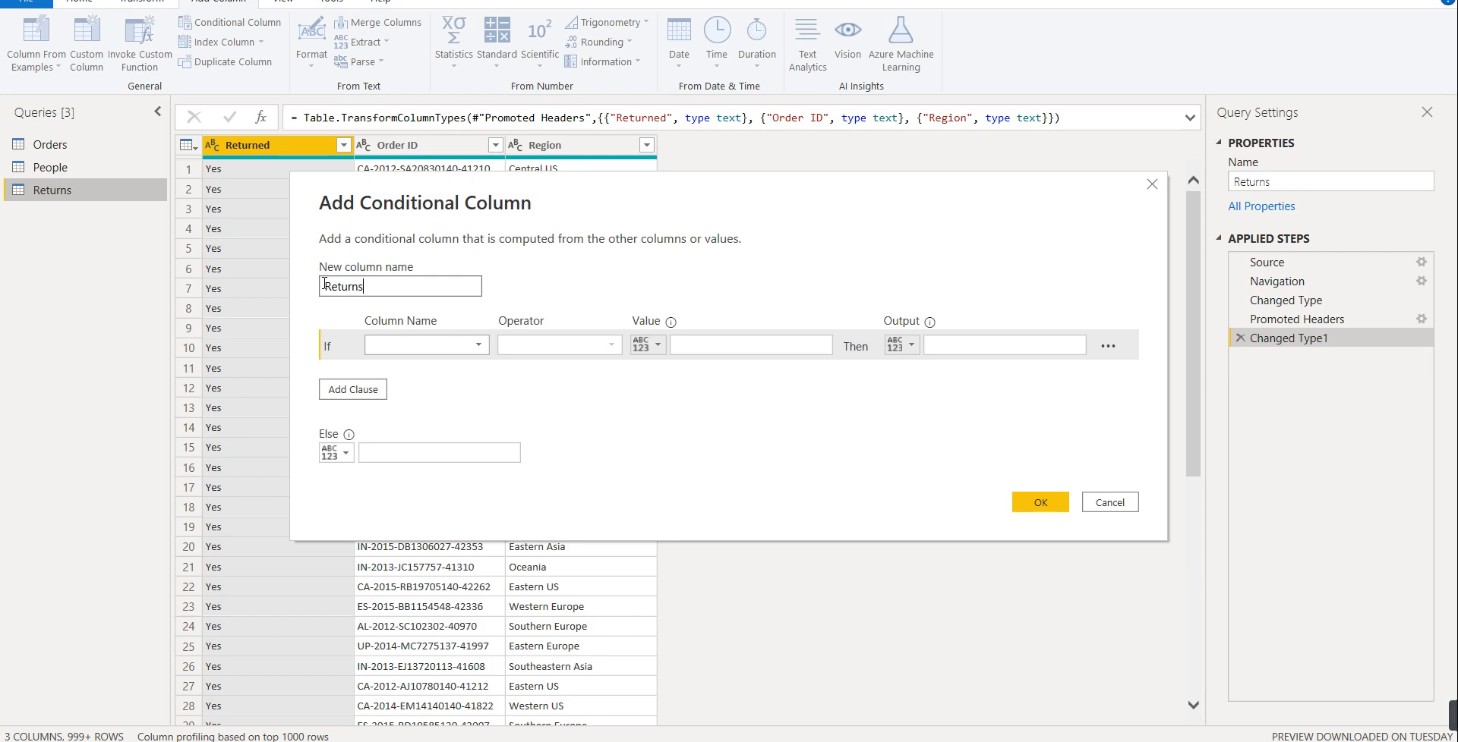
left_click(478, 346)
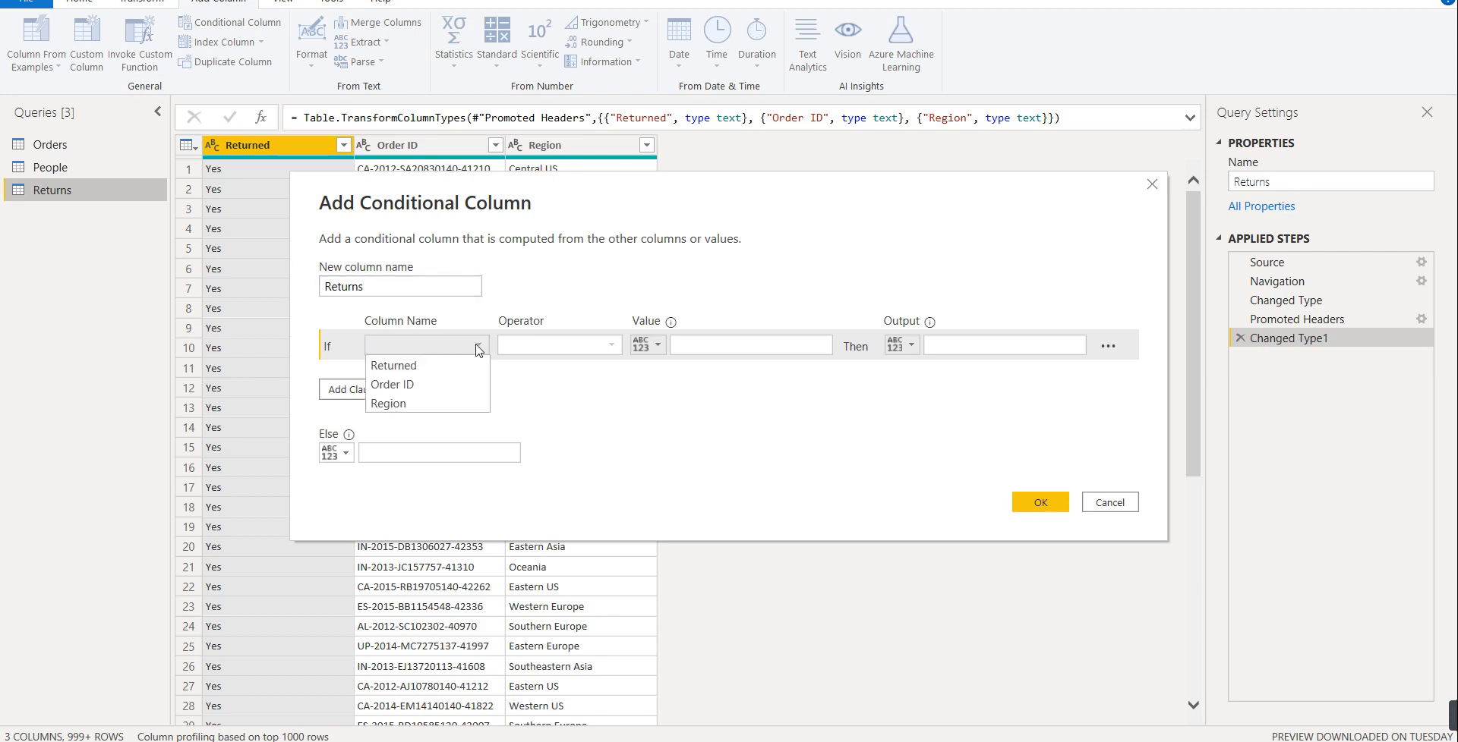
left_click(436, 370)
left_click(711, 345)
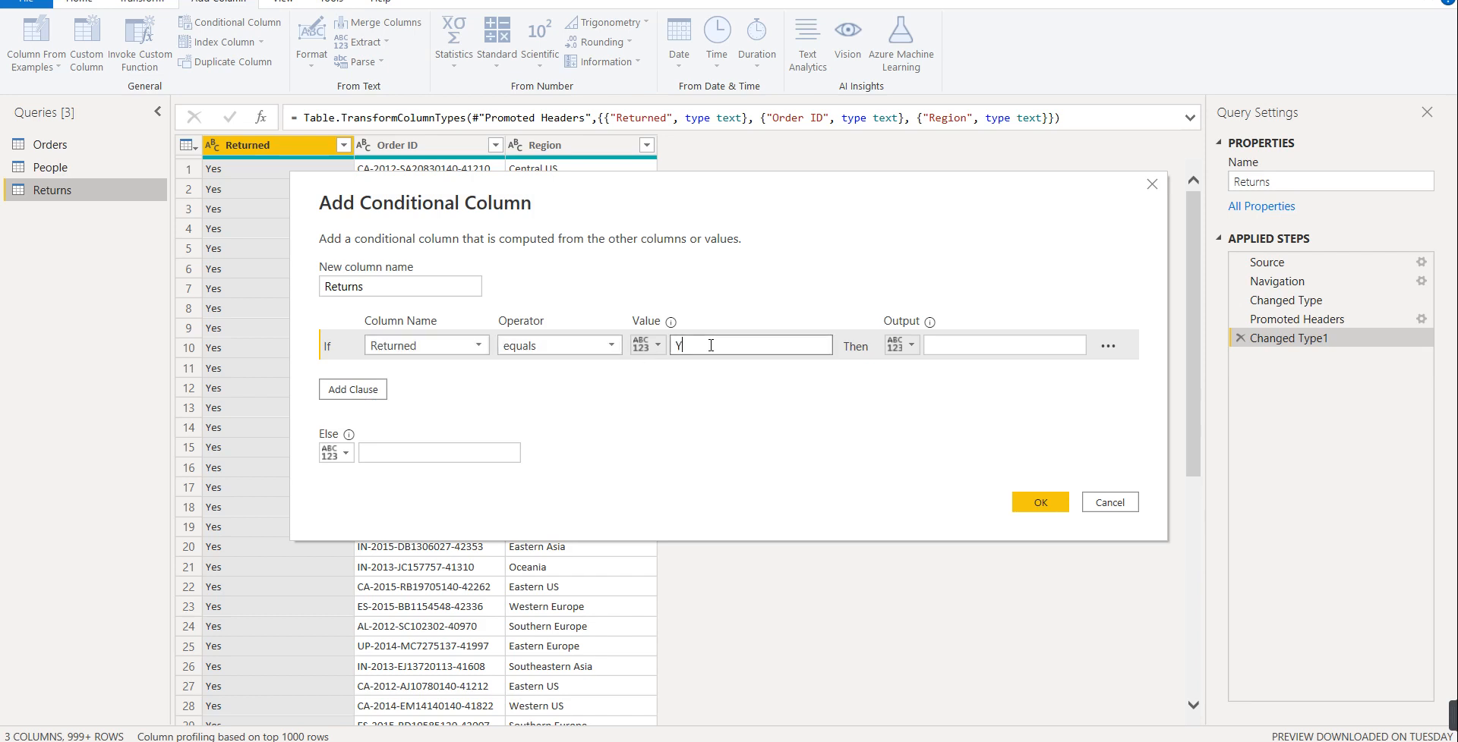
type("Yes")
left_click(1013, 343)
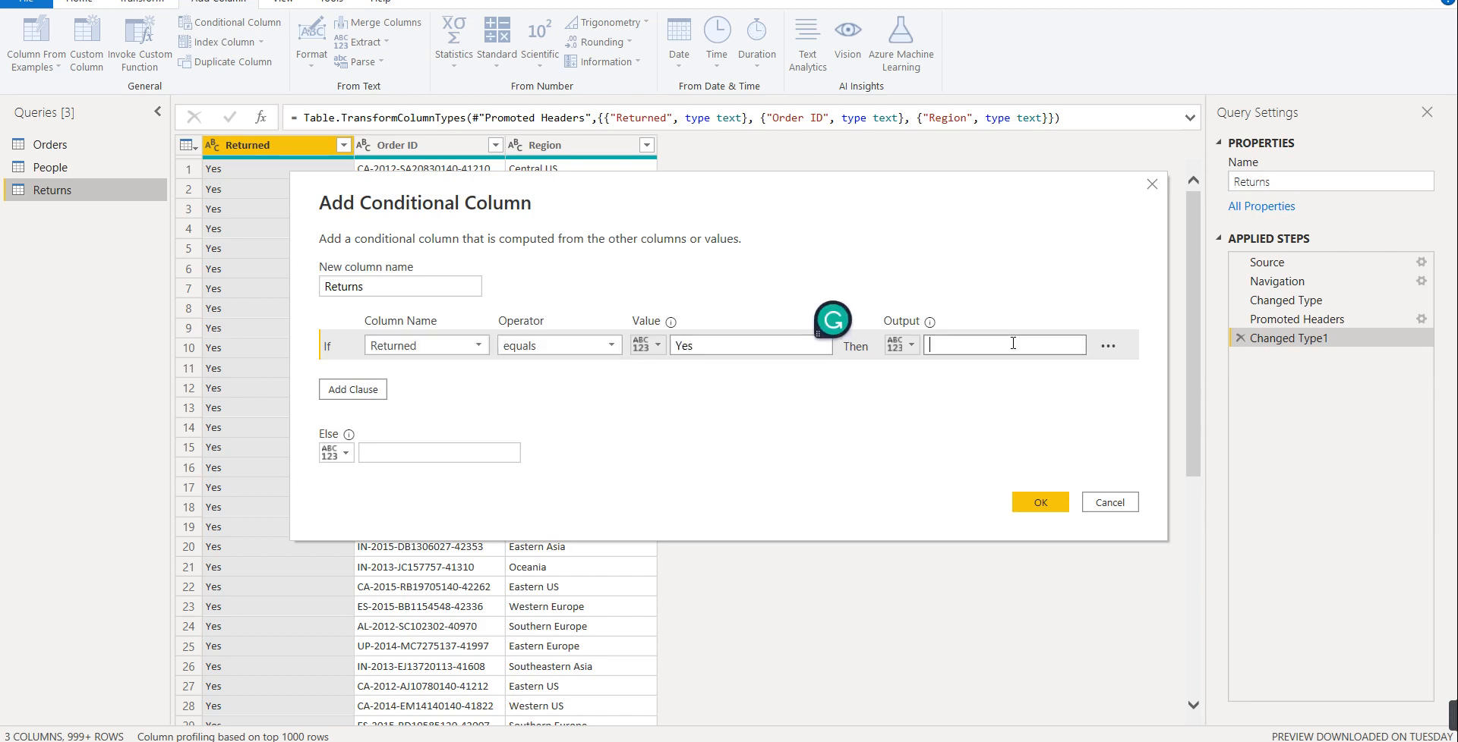
type("1")
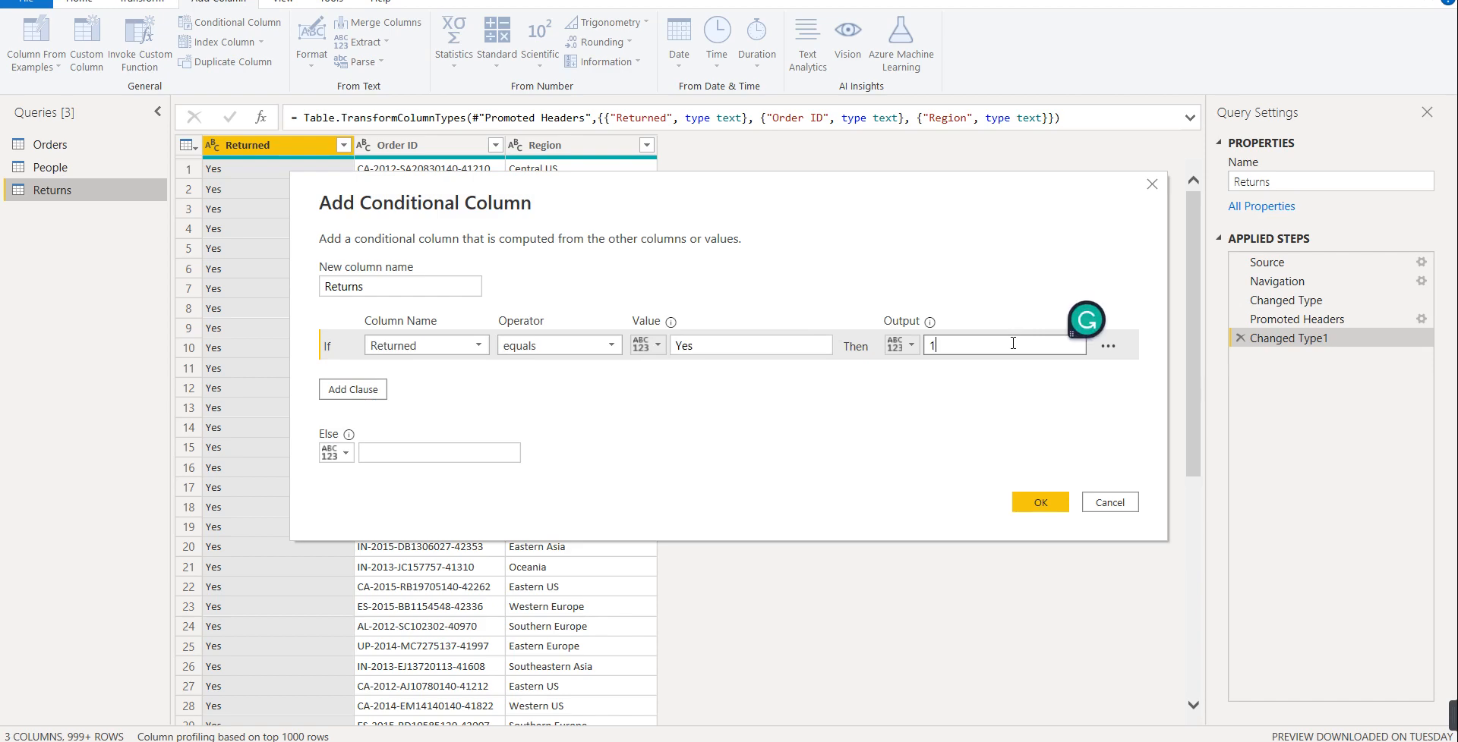
left_click(1020, 507)
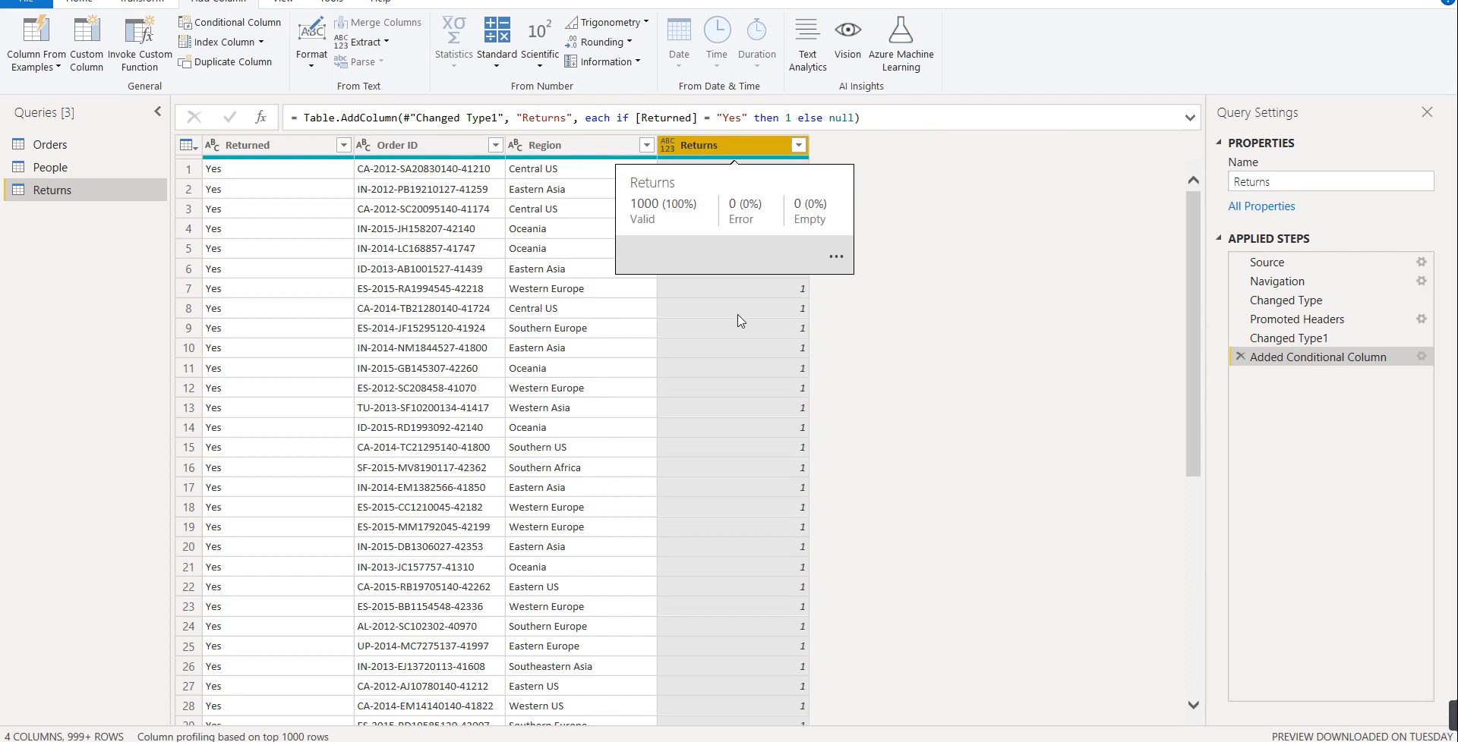
- Remove the original Returned column from the Returns query
right_click(253, 146)
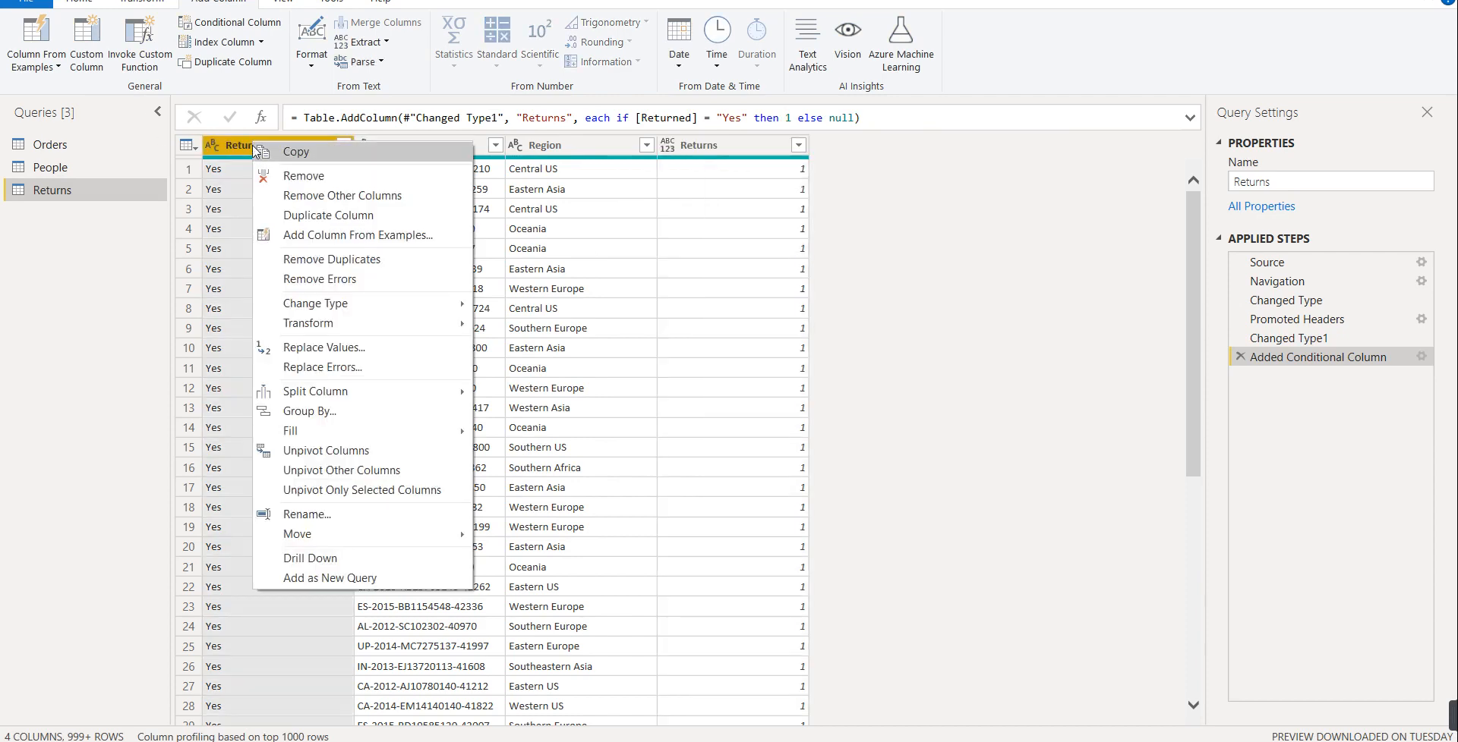
left_click(294, 173)
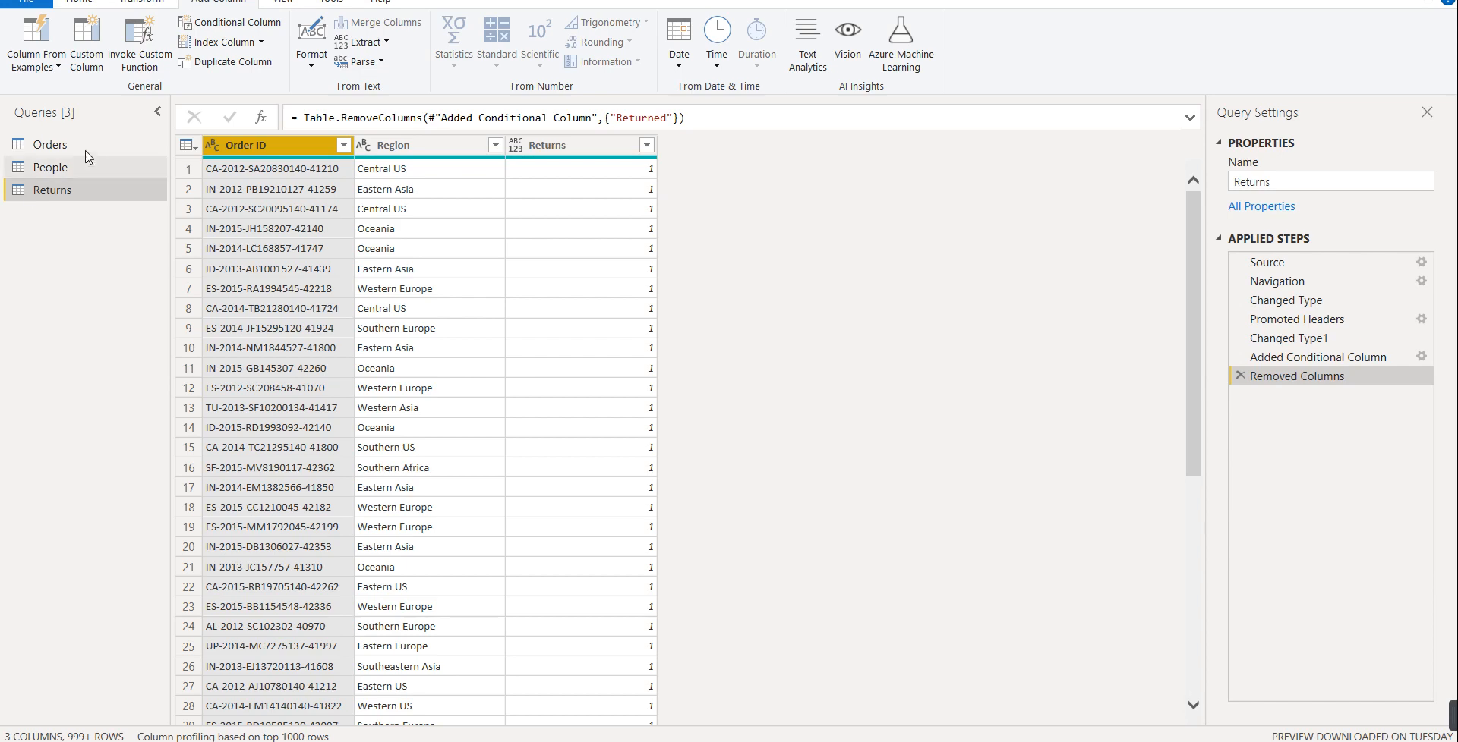
- Return to the Orders query, close the Power Query Editor and apply the query changes to the data model
left_click(53, 167)
left_click(49, 145)
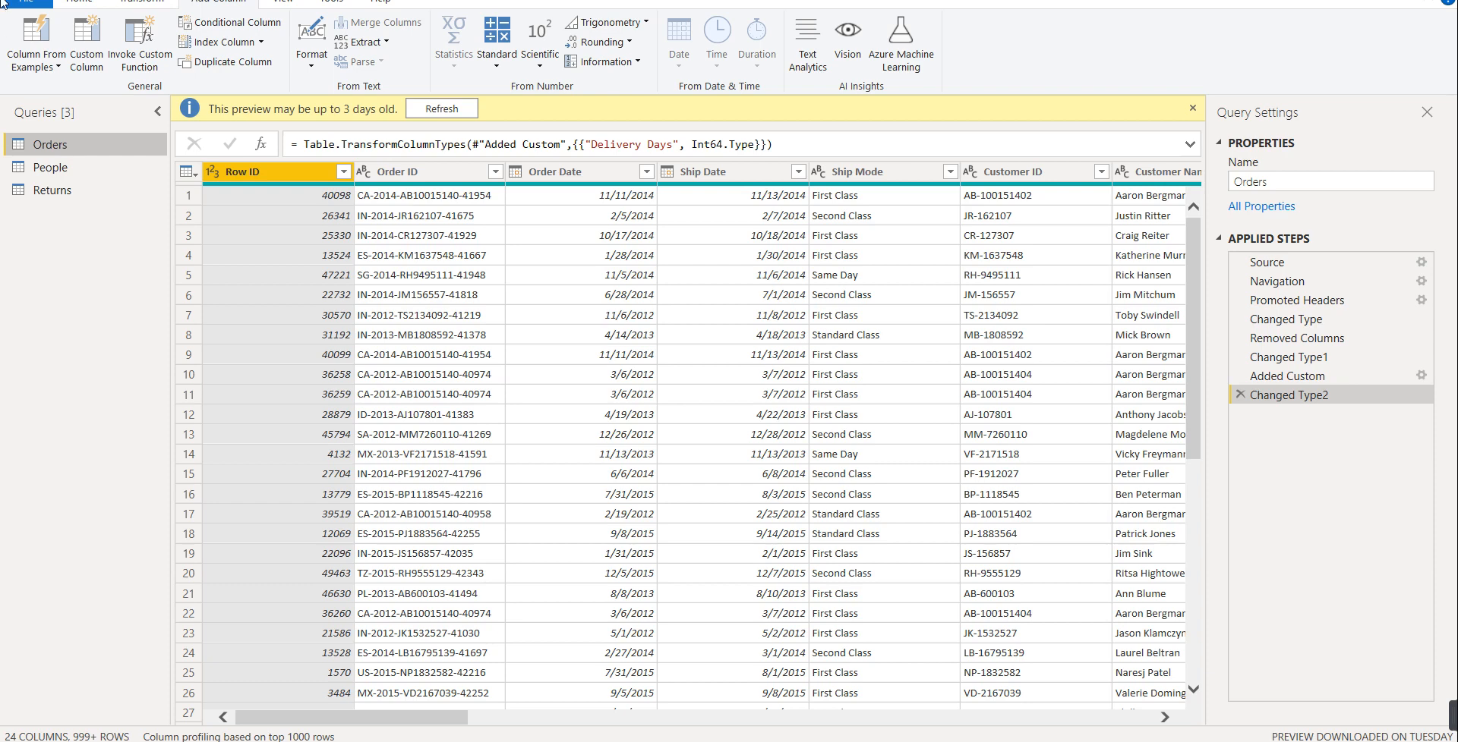
left_click(78, 2)
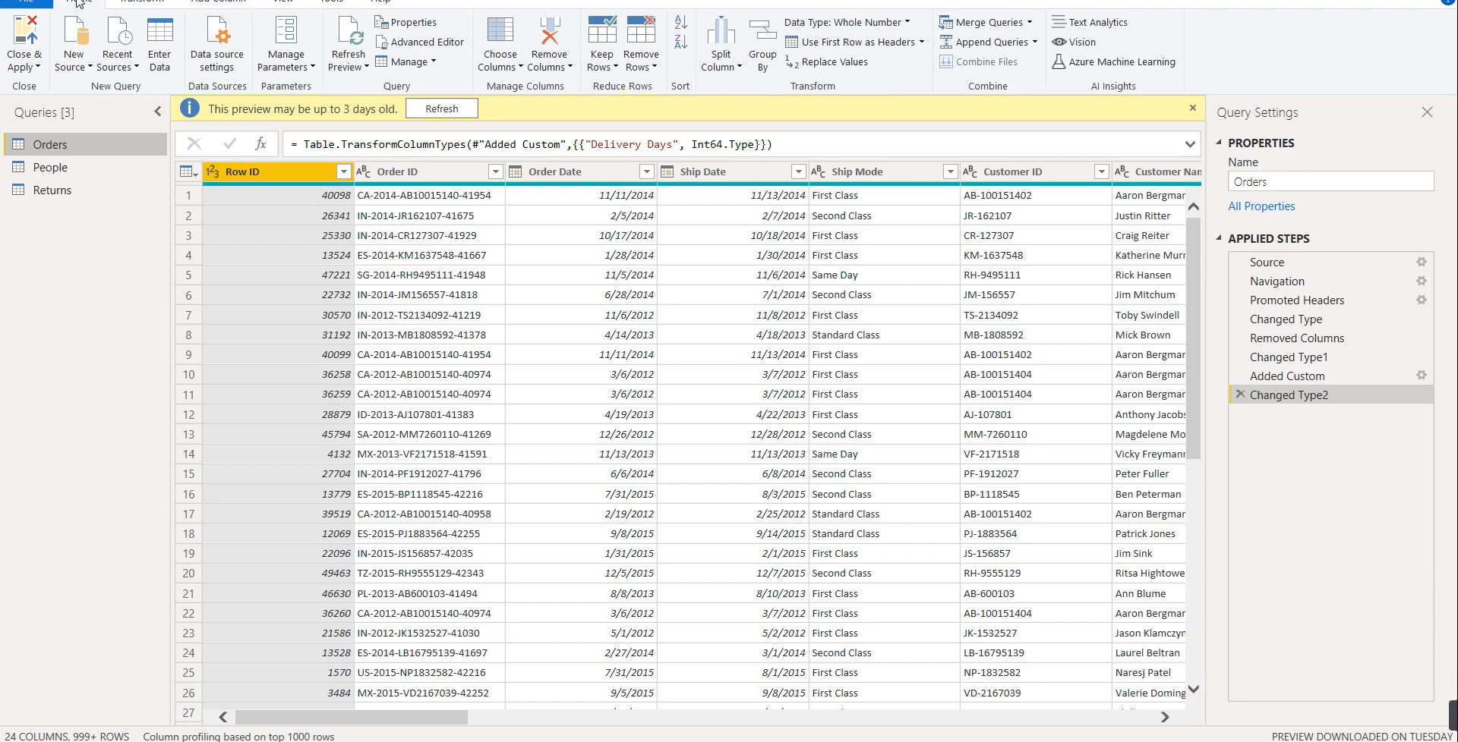
left_click(31, 72)
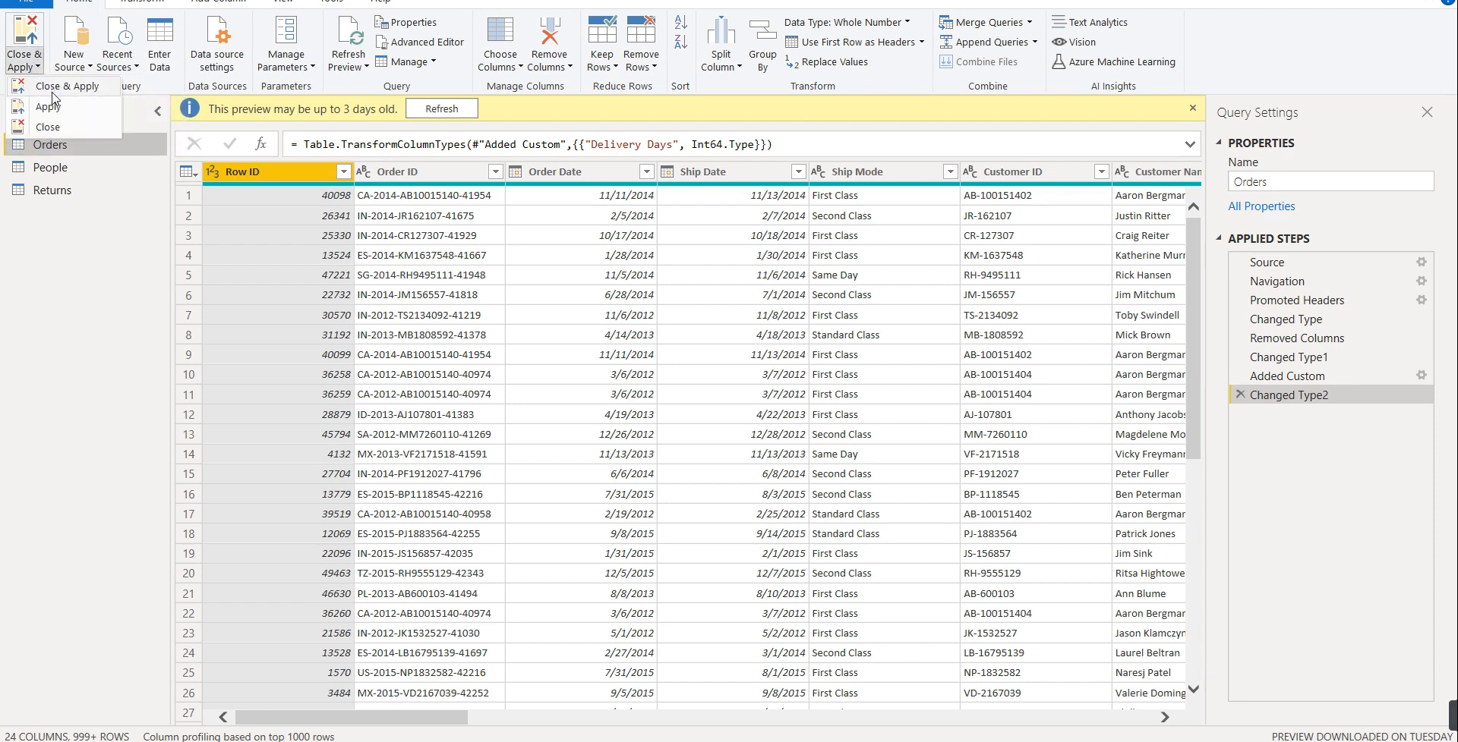
left_click(48, 126)
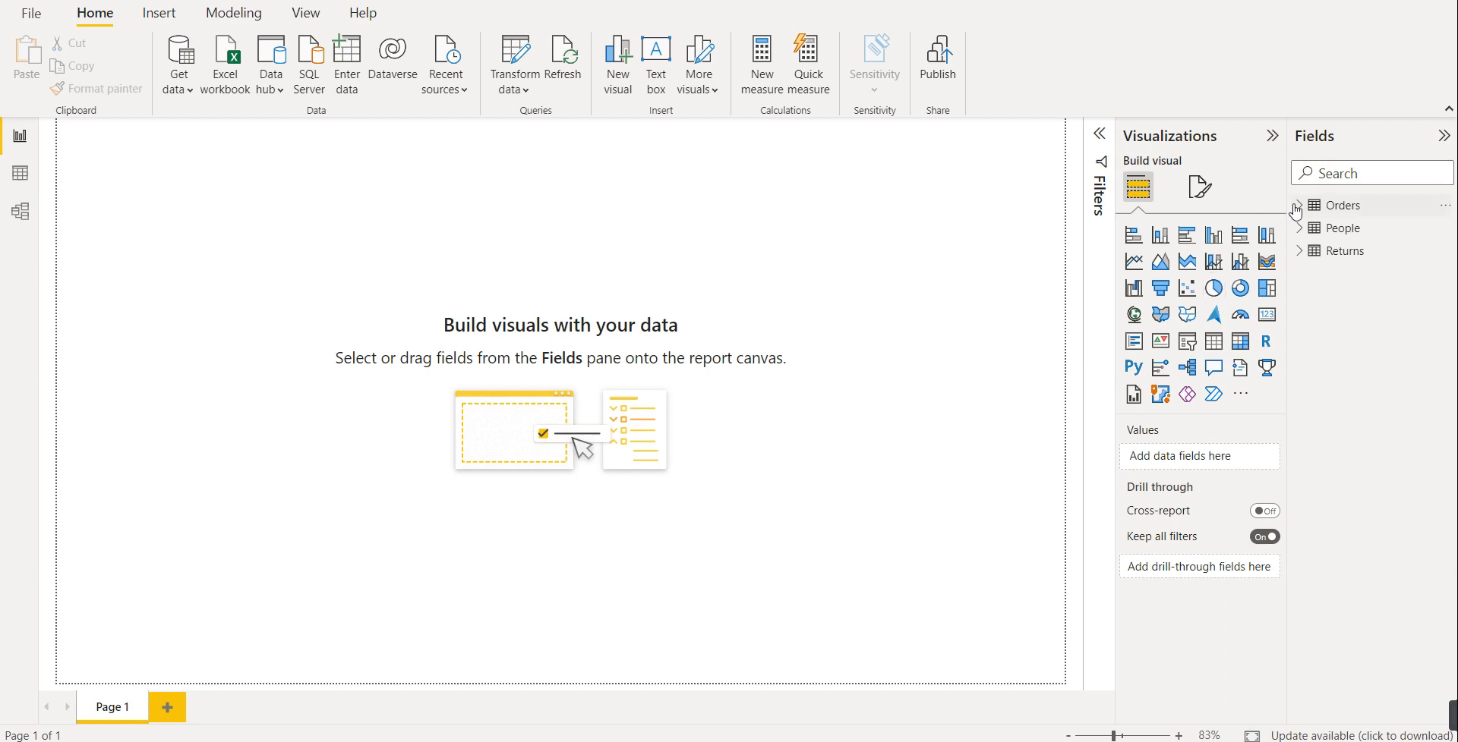
- Add an empty card visual, reduce its height and align it with the report page's upper-left corner
mouse_move(1296, 211)
left_click(1262, 321)
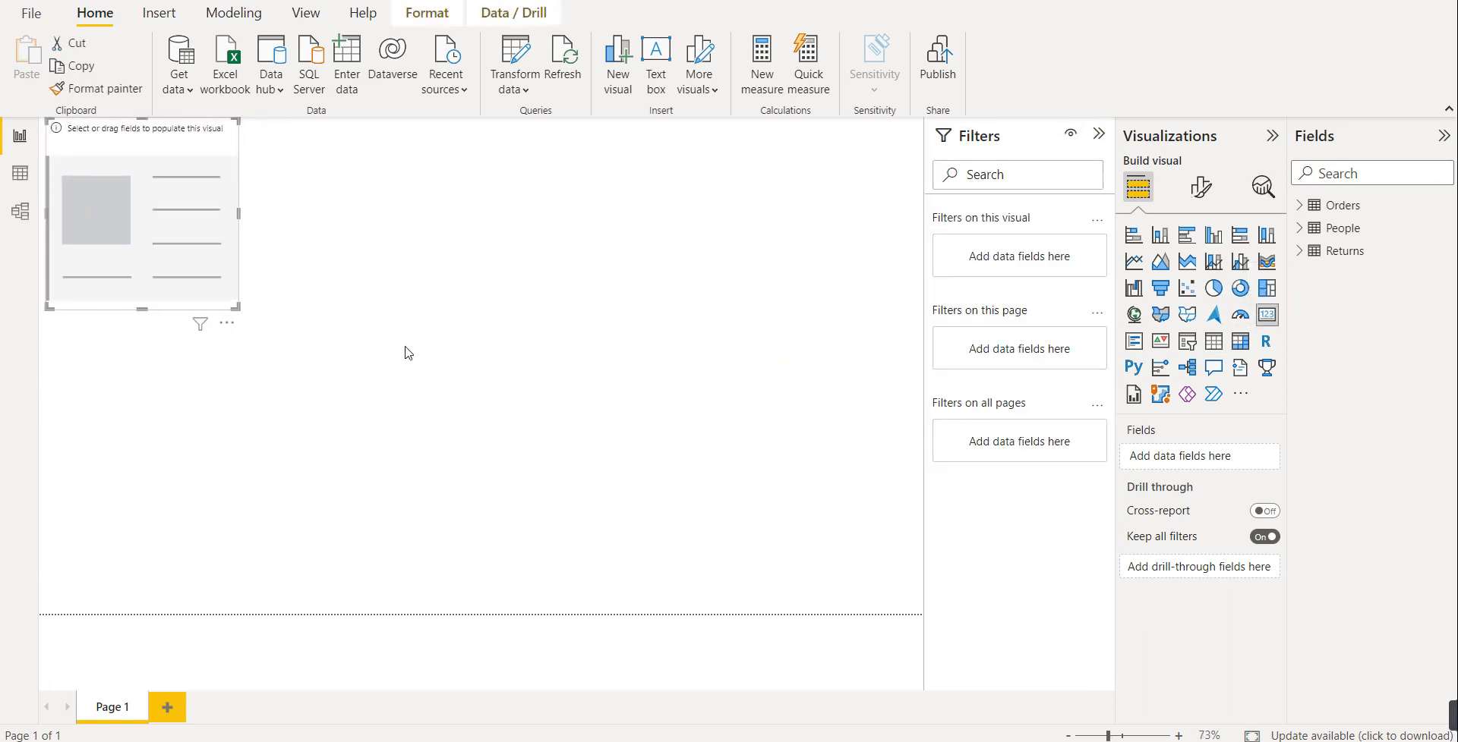
left_click_drag(142, 309, 90, 195)
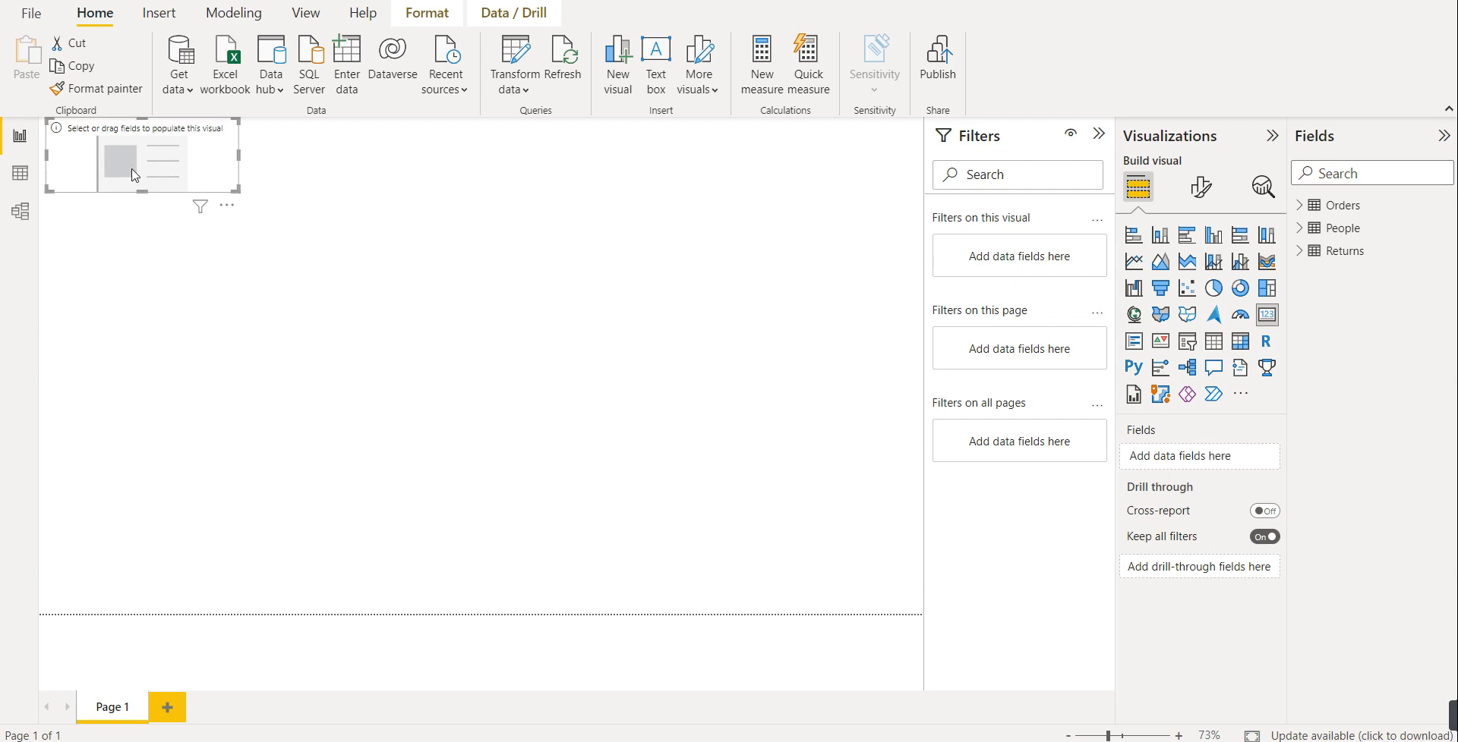
left_click_drag(139, 149, 139, 150)
- Duplicate the empty card three times and arrange the copies in a row along the page's upper edge, with the last at the right end
key("ctrl+c")
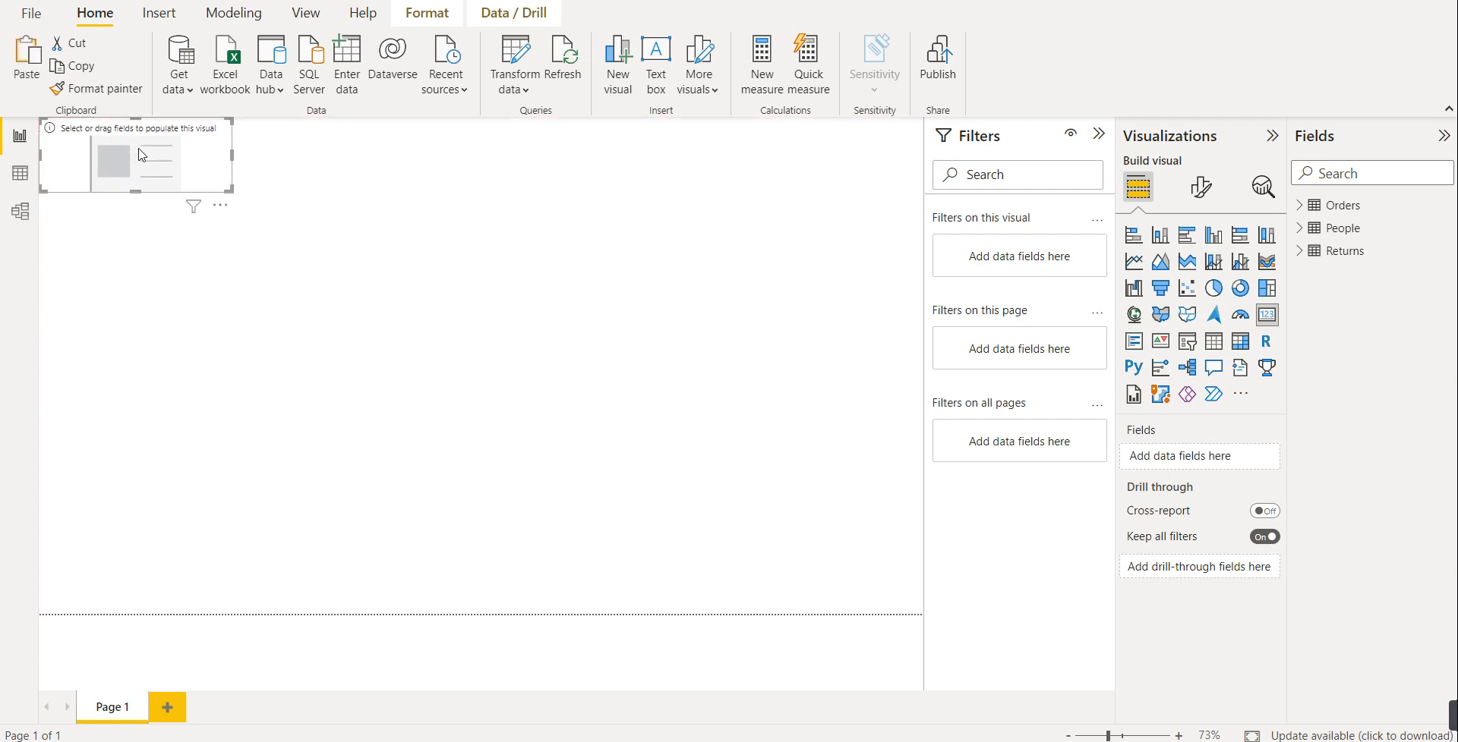
key("ctrl+v")
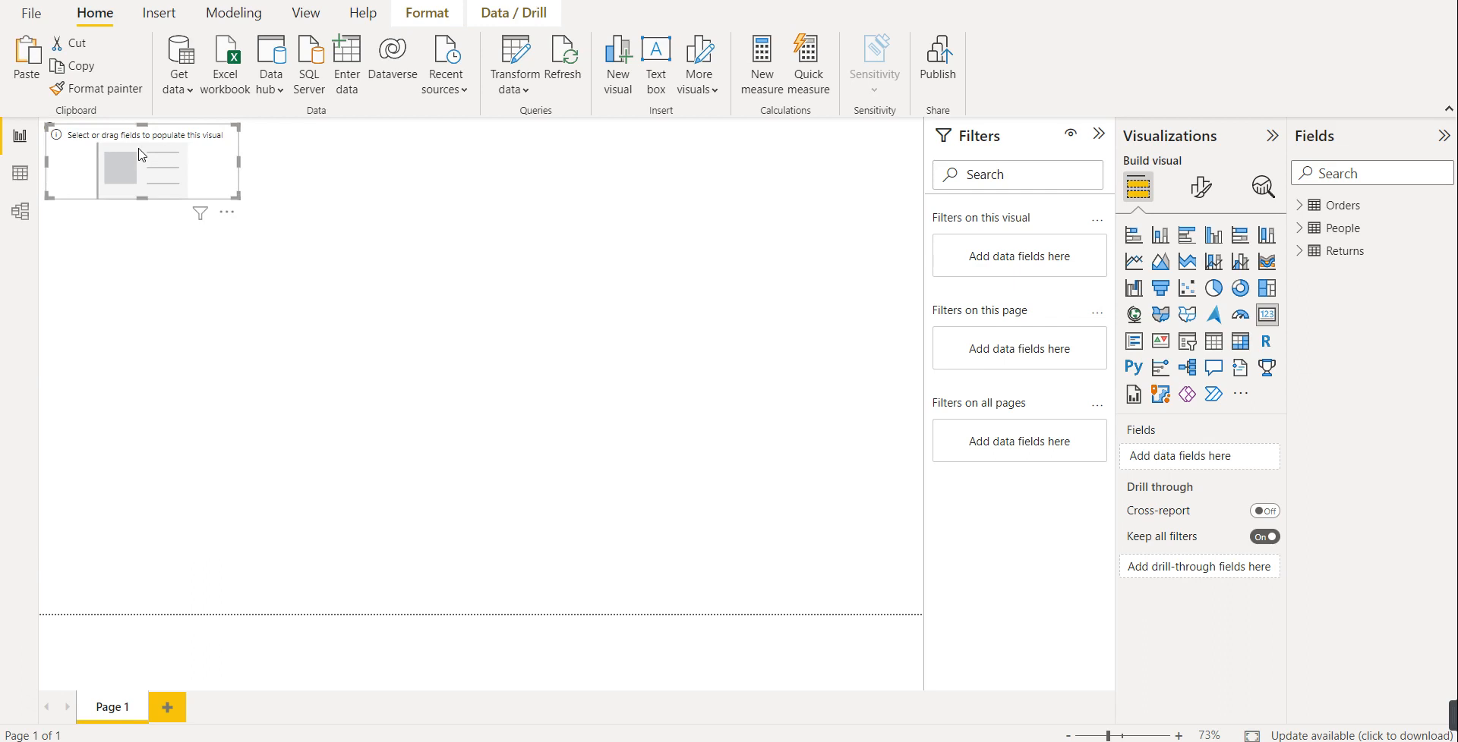
left_click_drag(139, 150, 329, 136)
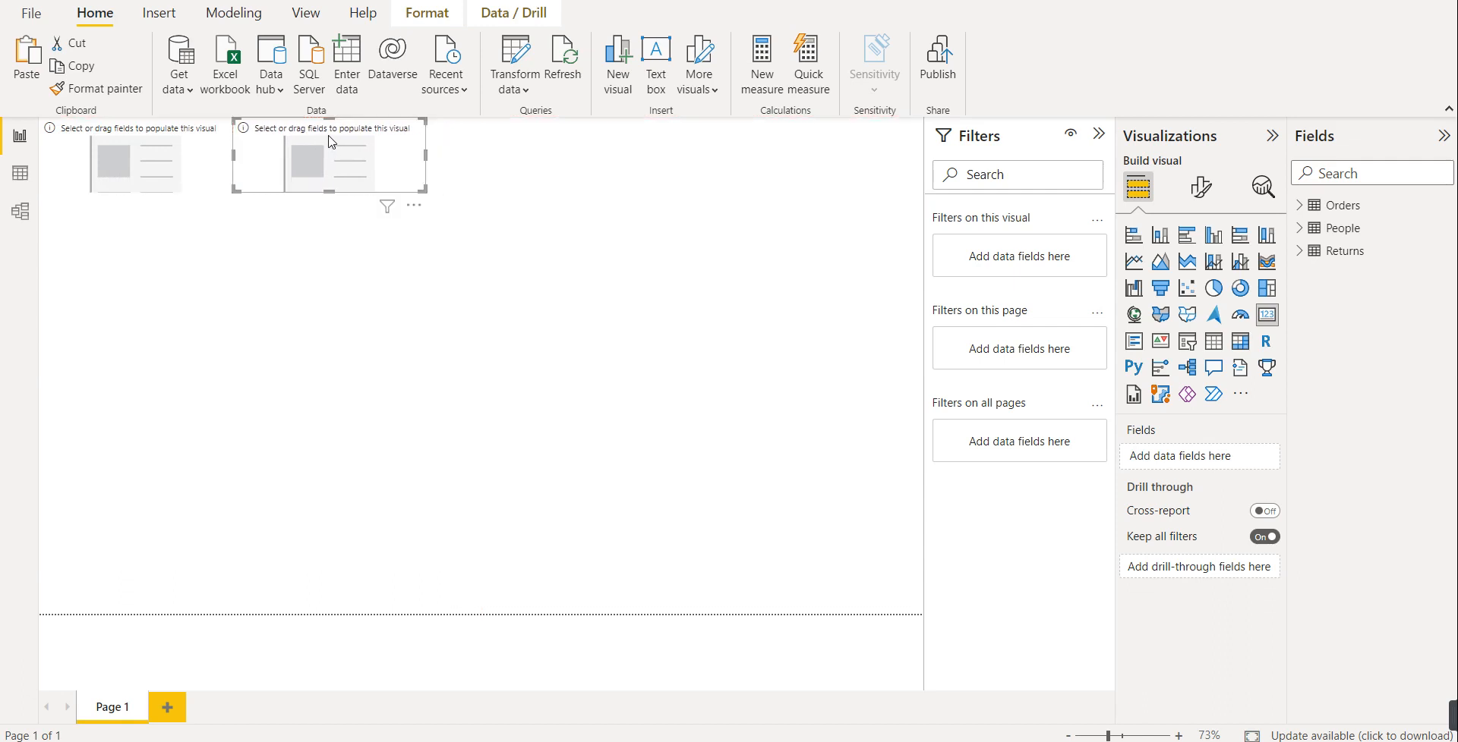
key("ctrl+v")
left_click_drag(218, 149, 530, 170)
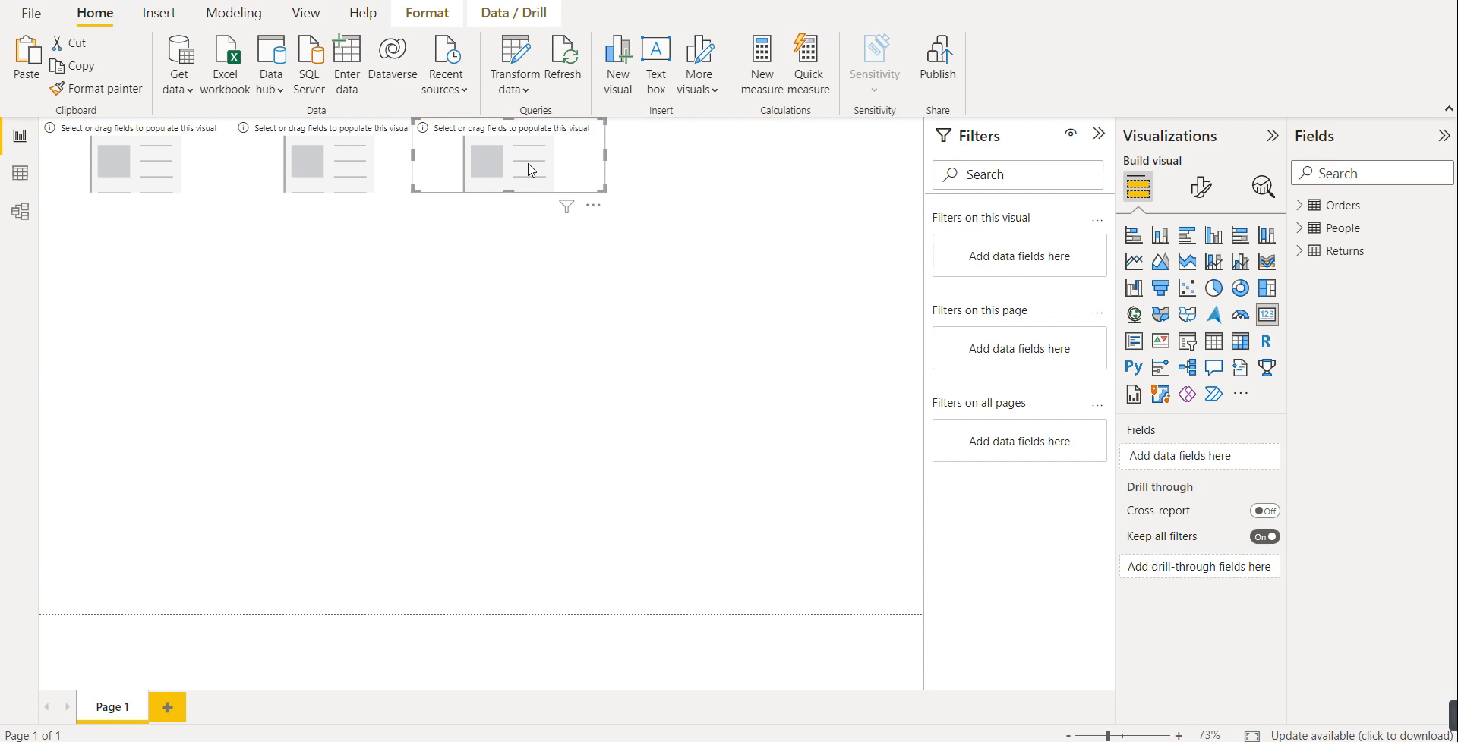
key("ctrl+v")
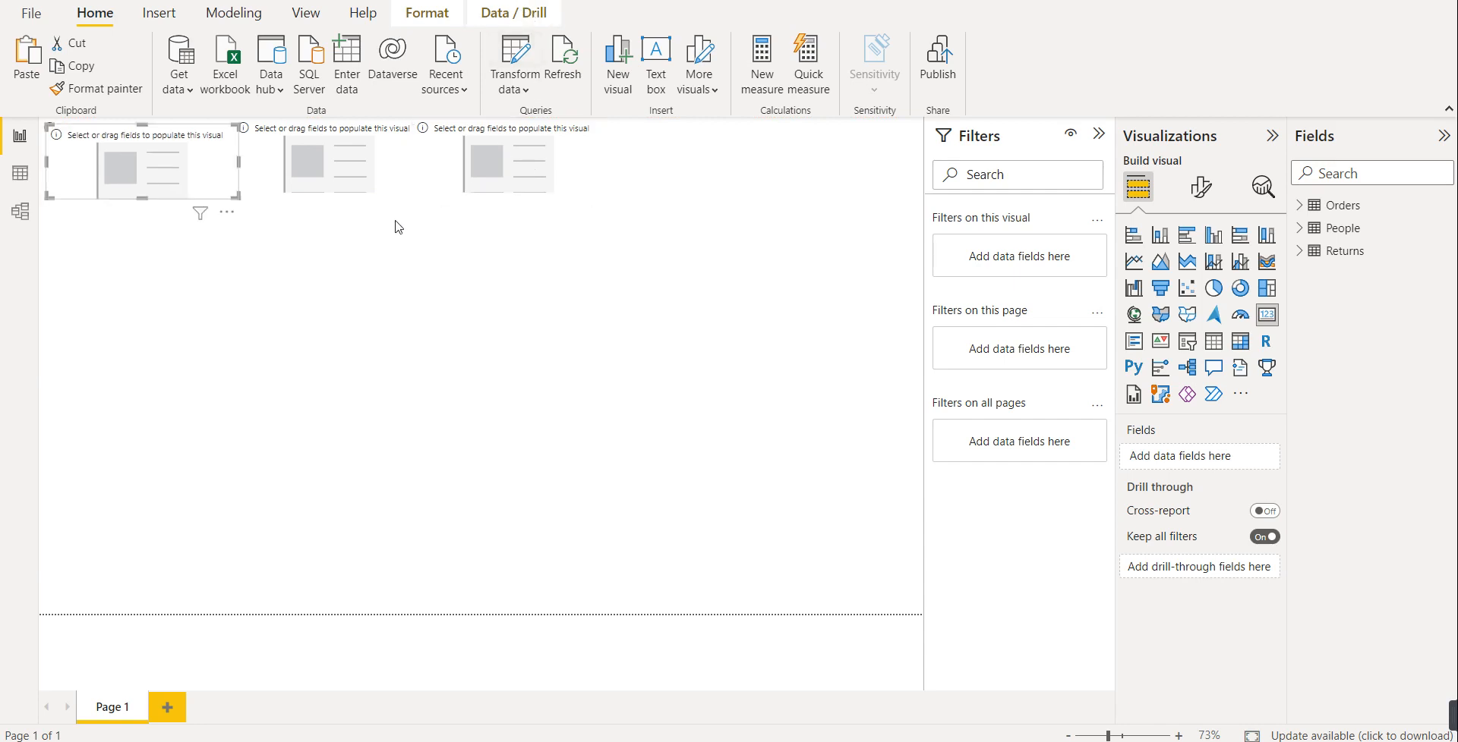
left_click_drag(206, 176, 767, 170)
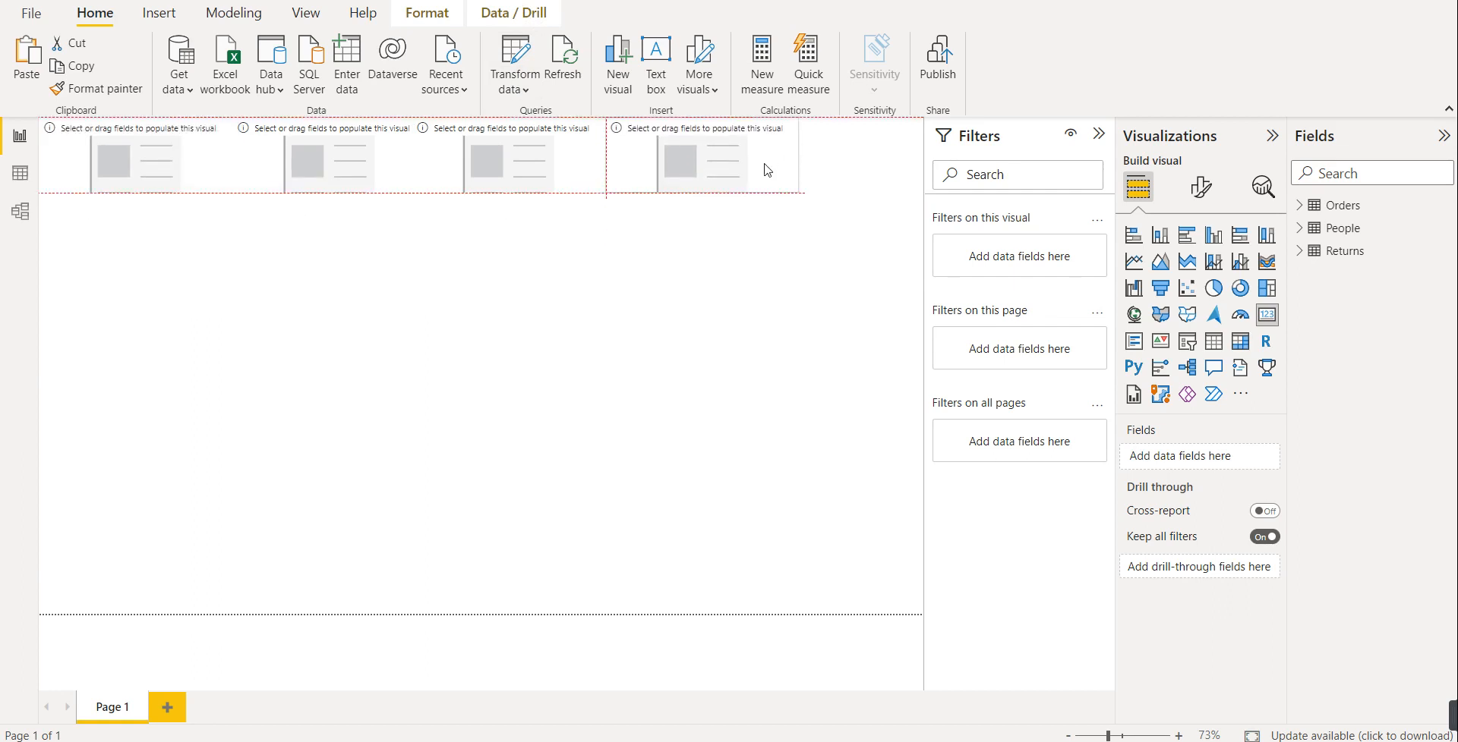
left_click_drag(767, 170, 766, 169)
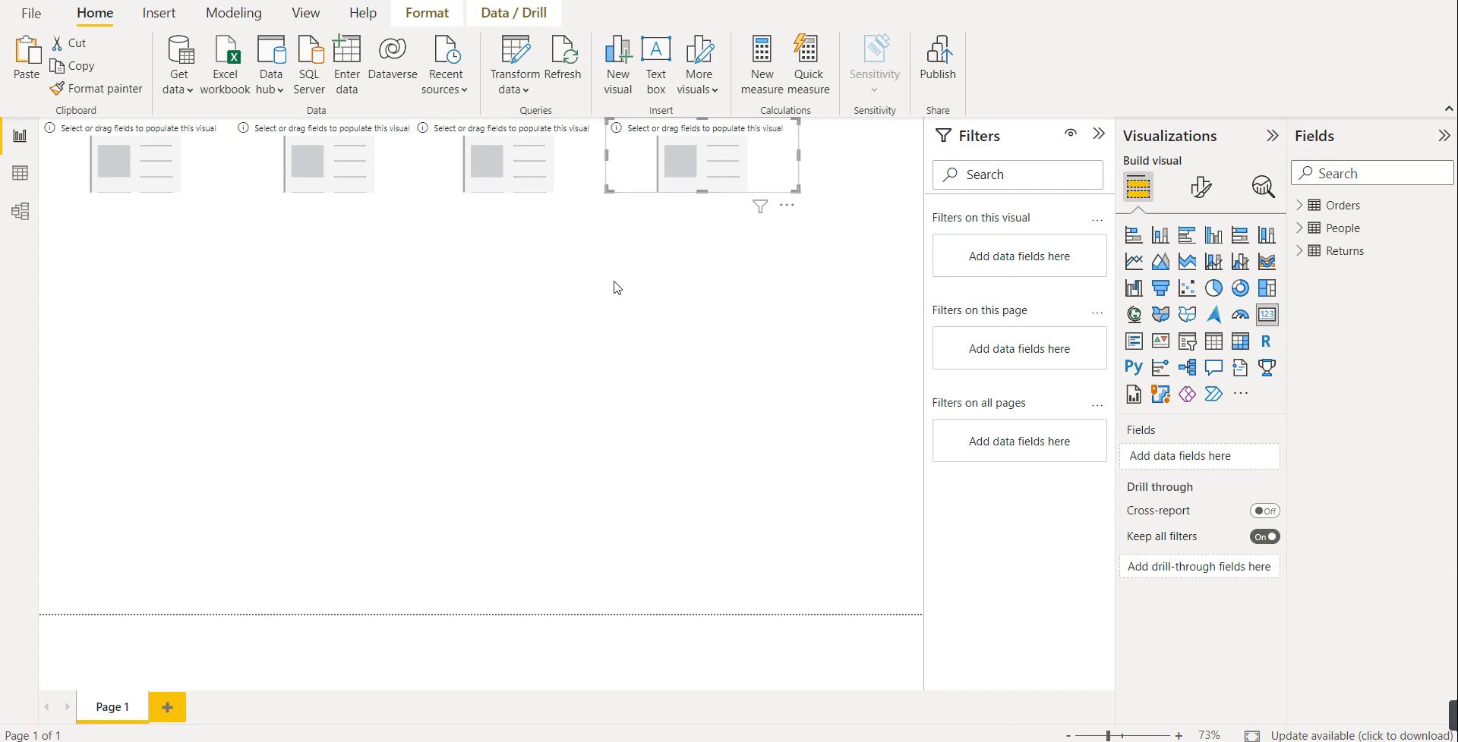
left_click_drag(744, 171, 841, 177)
left_click(717, 279)
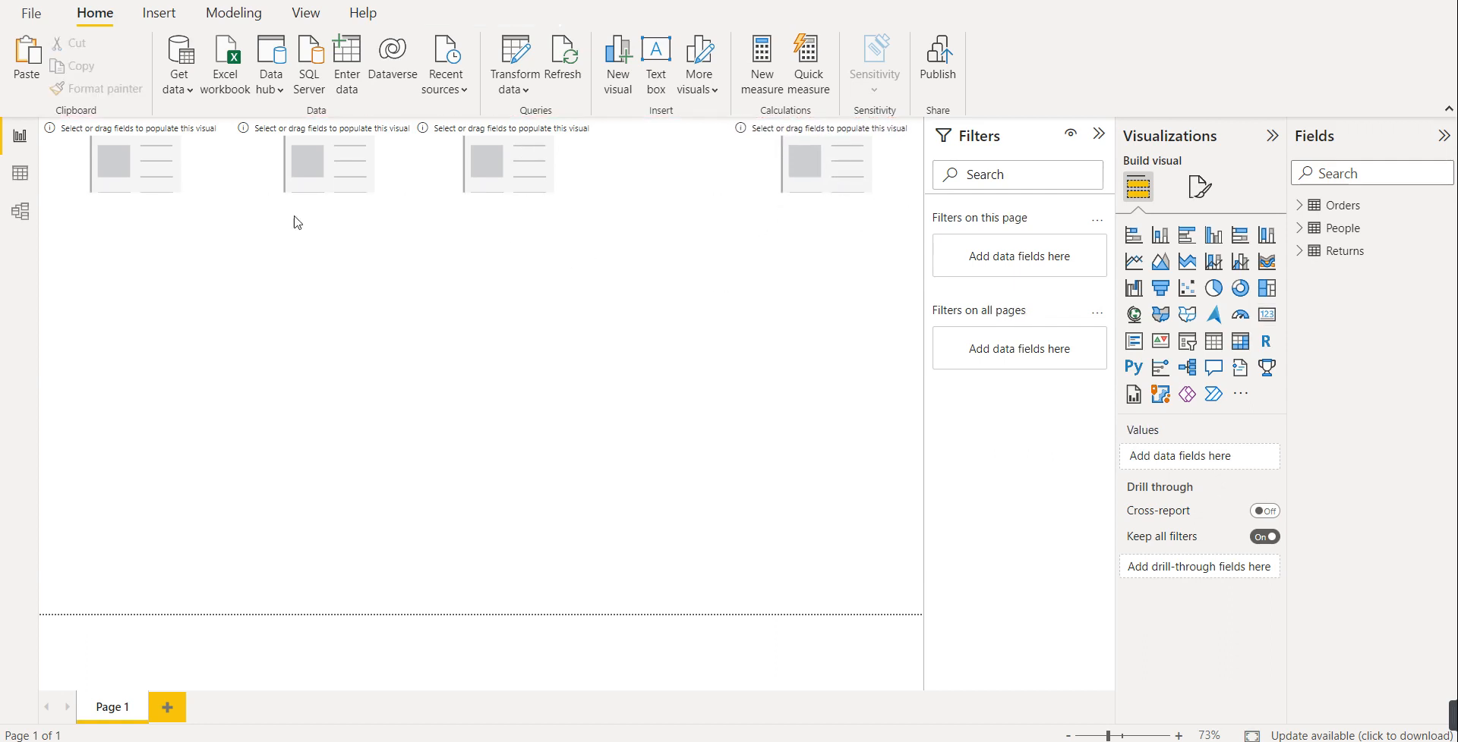
- Show Sales from the Orders table in the first card and Quantity in the second card
left_click(175, 175)
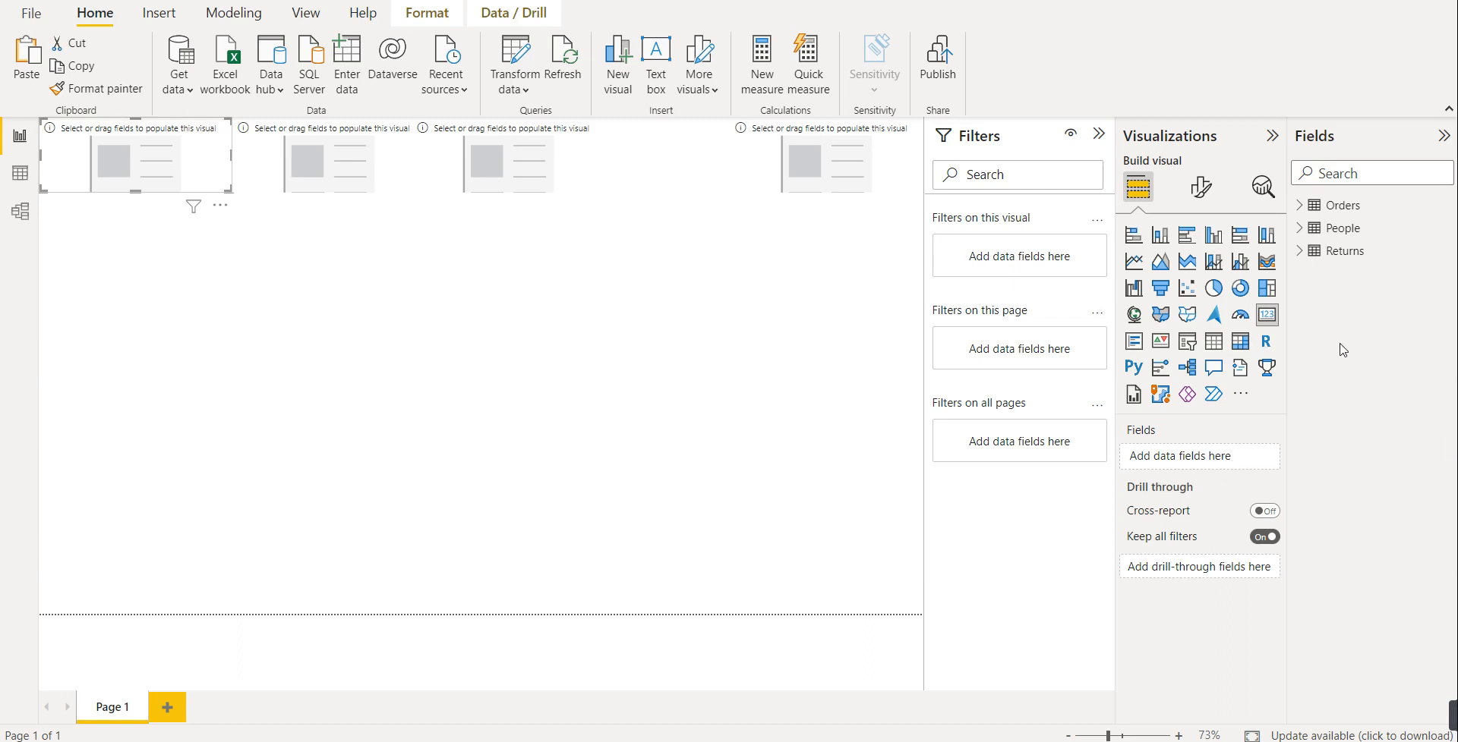
left_click(1300, 207)
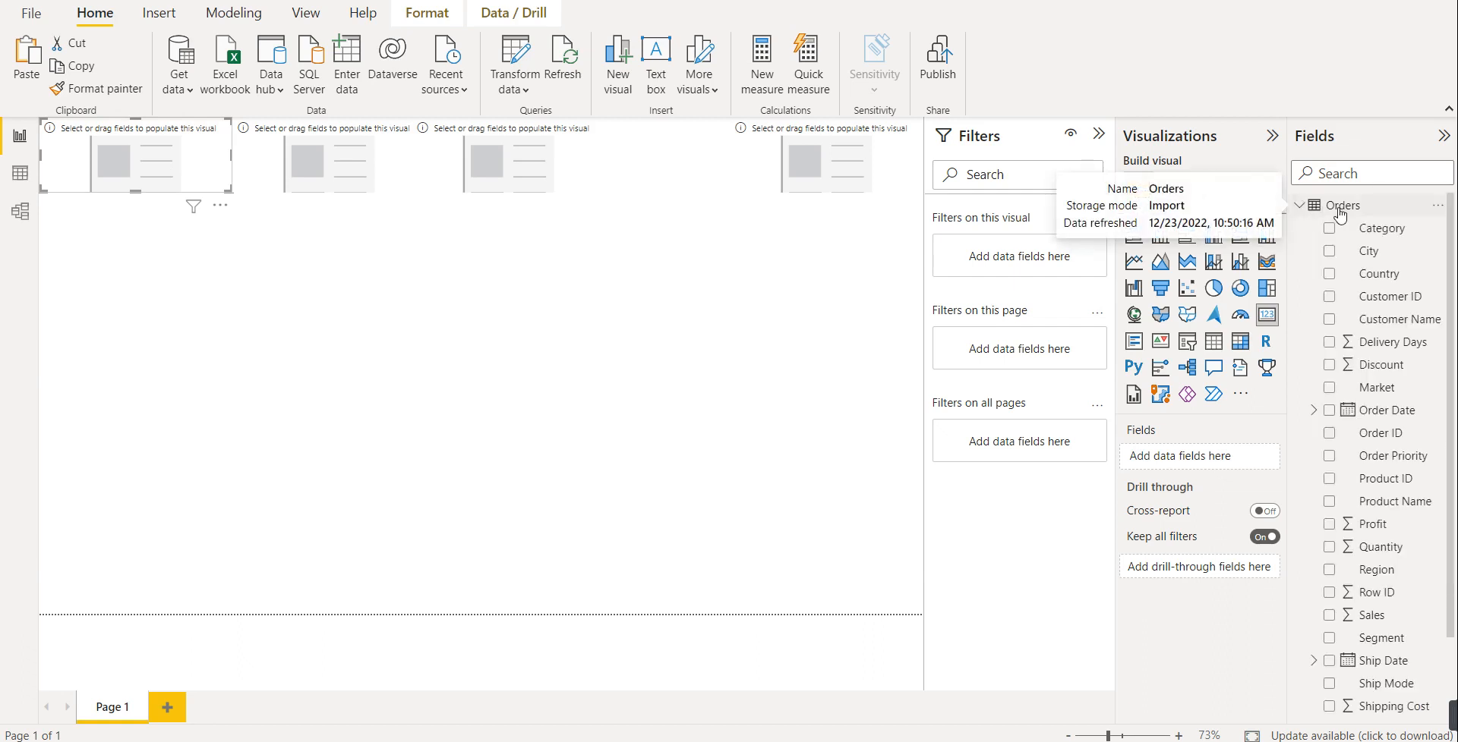
left_click(1330, 615)
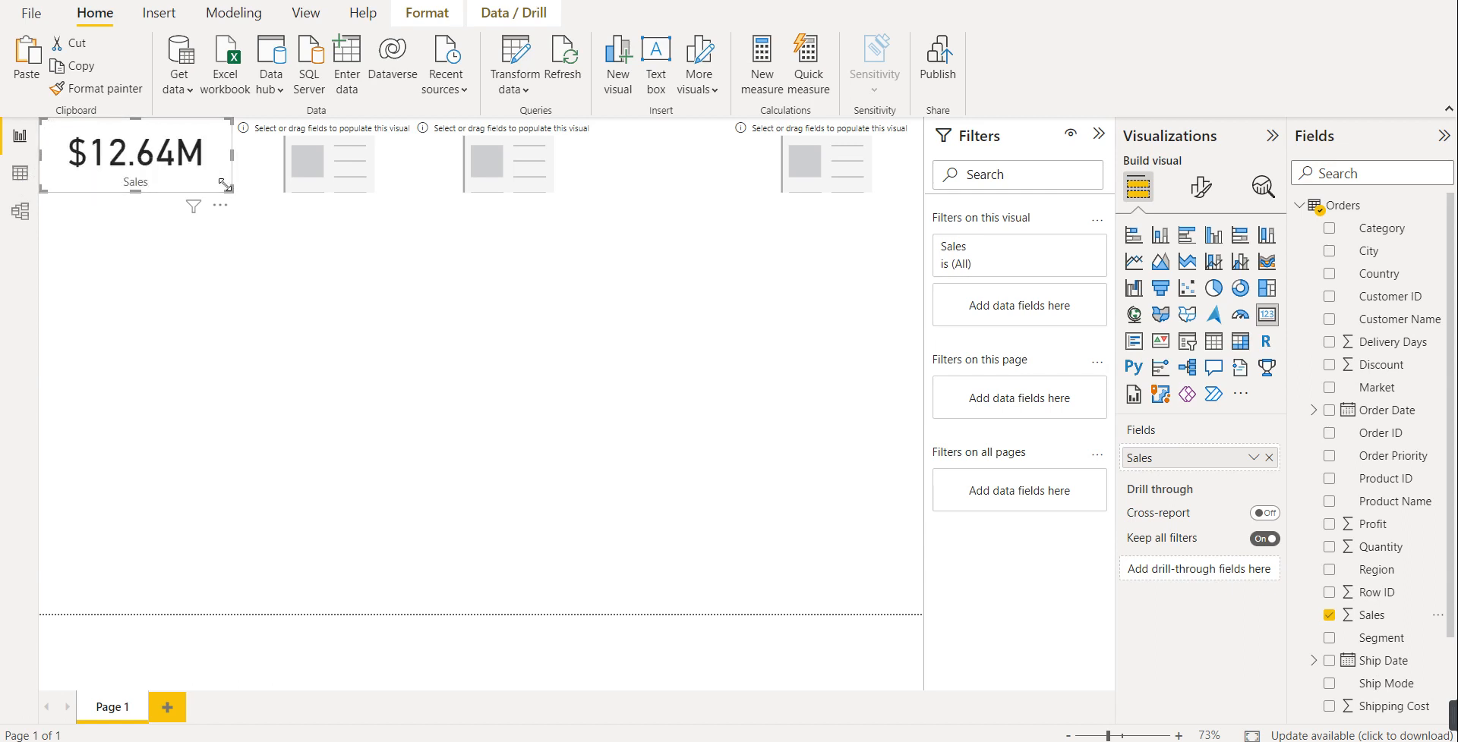
left_click(302, 170)
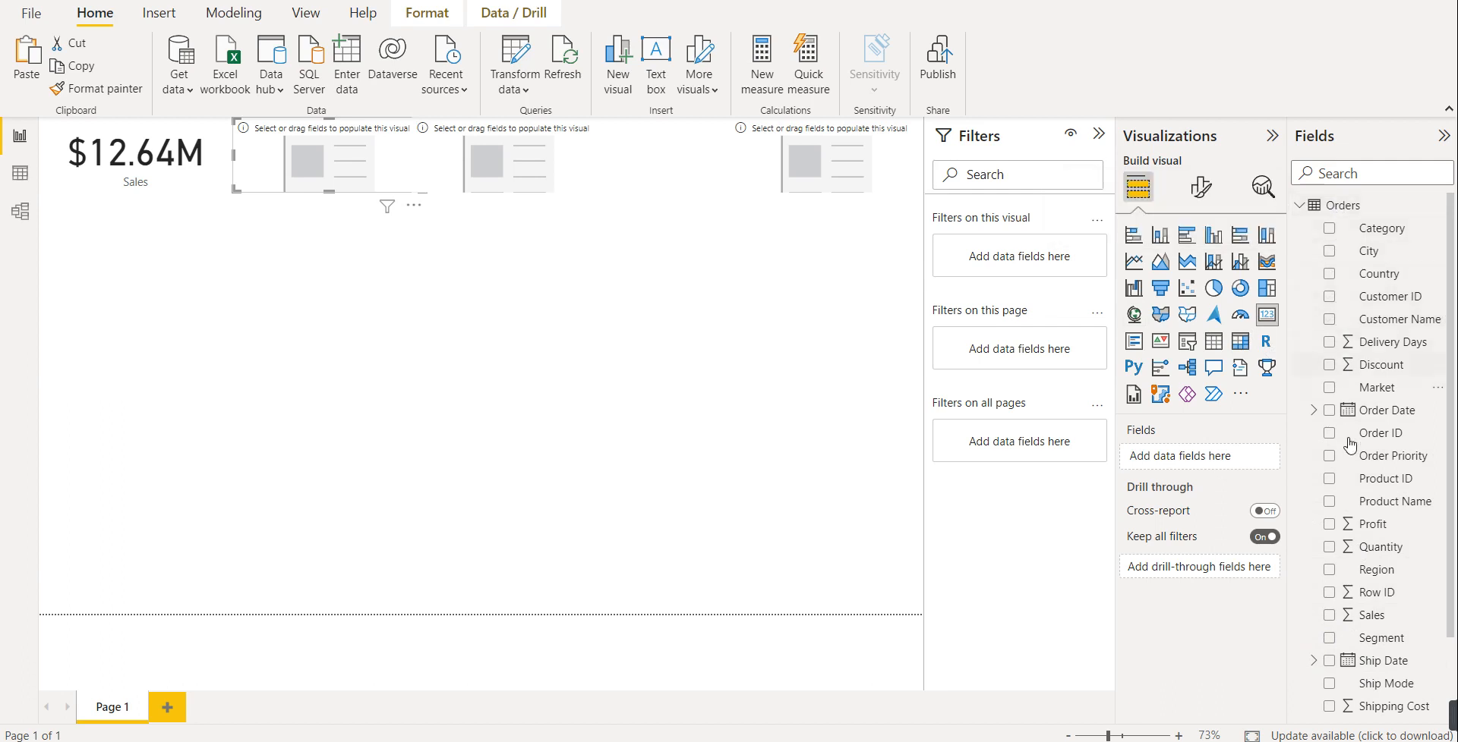
left_click(1328, 547)
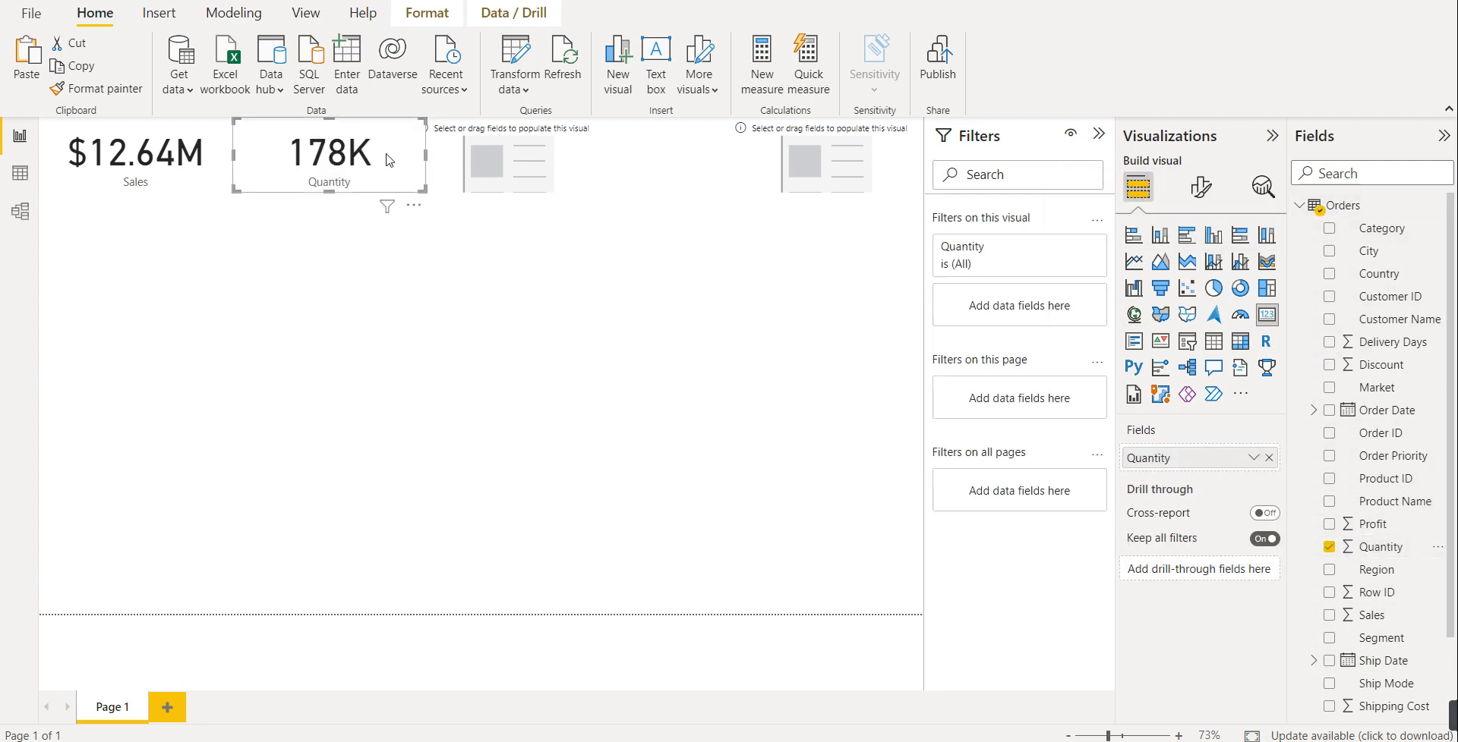
- Add Delivery Days from Orders to the third card and summarize it as Average
left_click(510, 161)
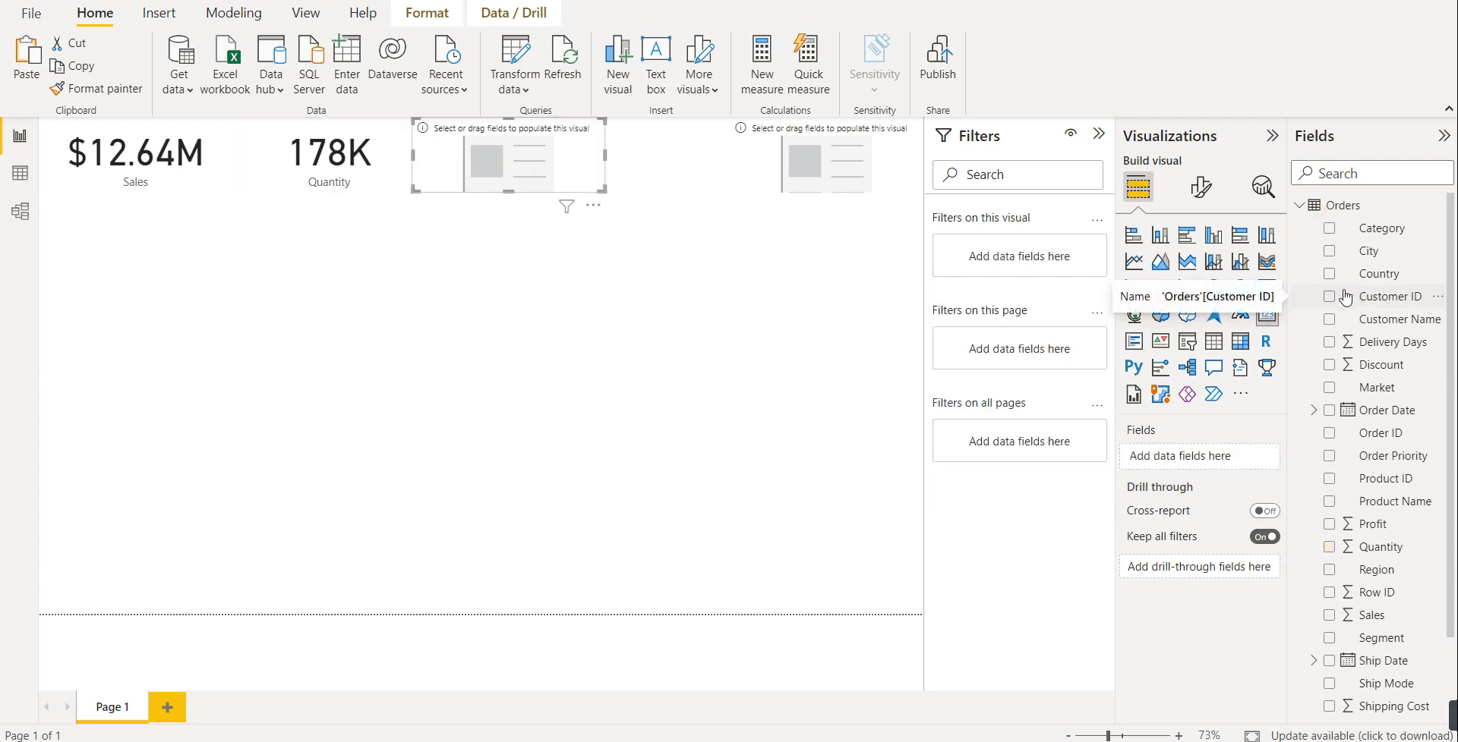
scroll(1346, 296, "down", 3)
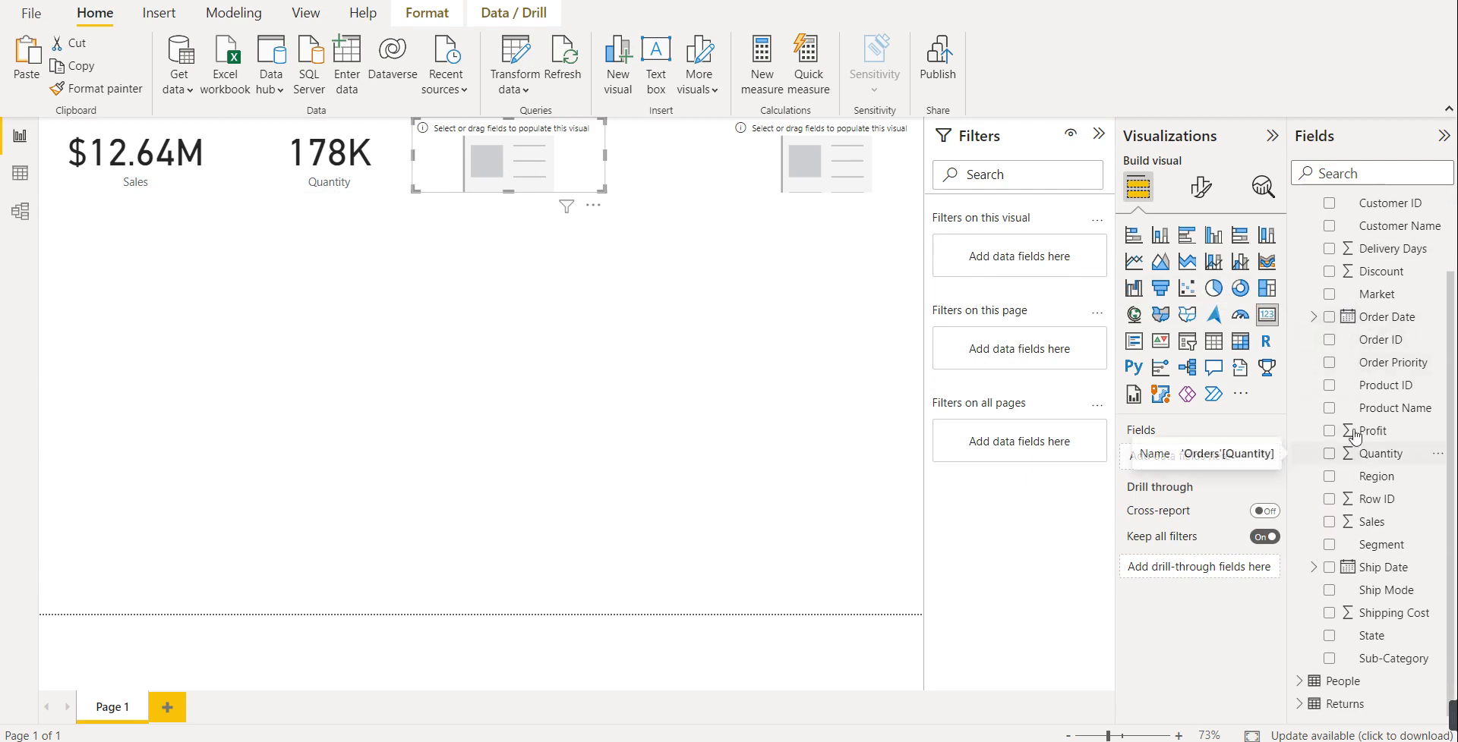
left_click(1345, 256)
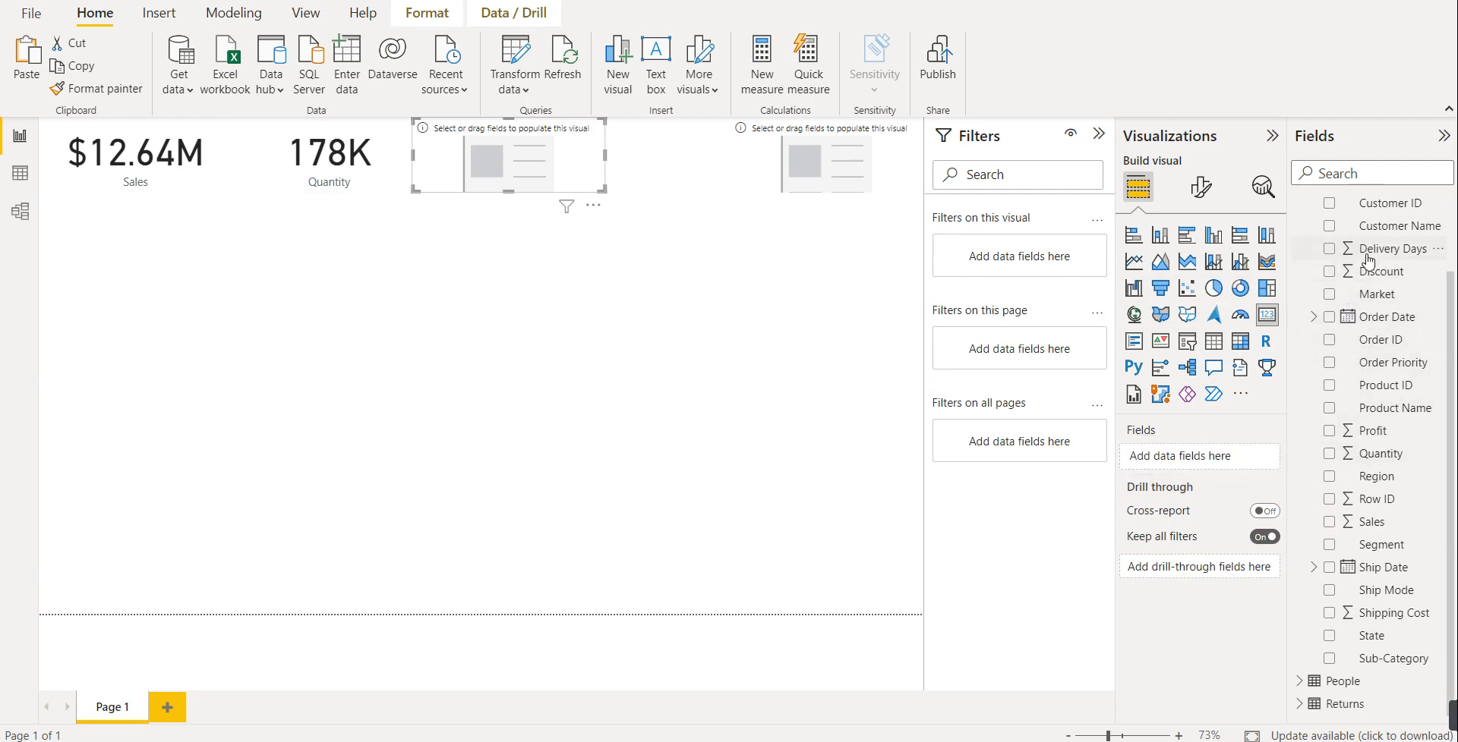
left_click(1325, 252)
left_click(1327, 250)
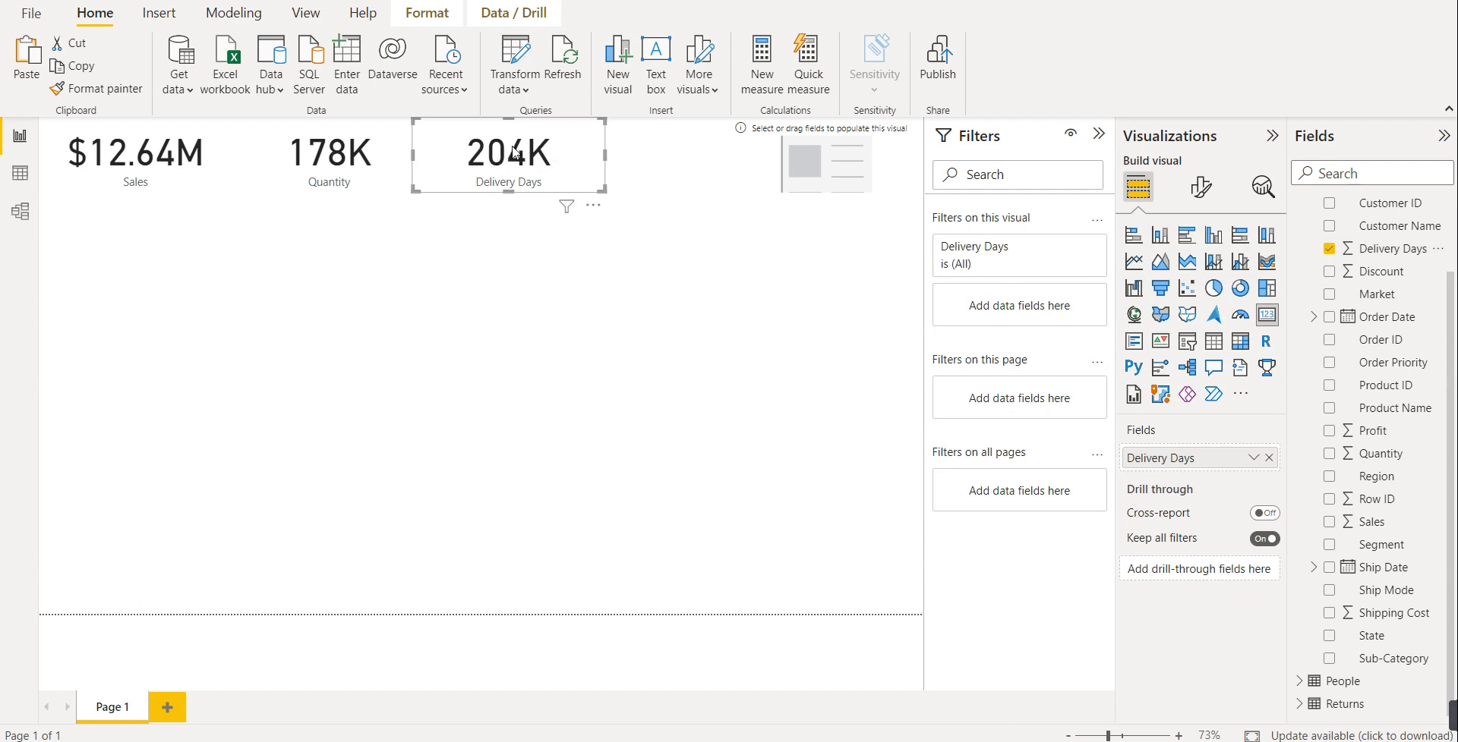
left_click(1252, 459)
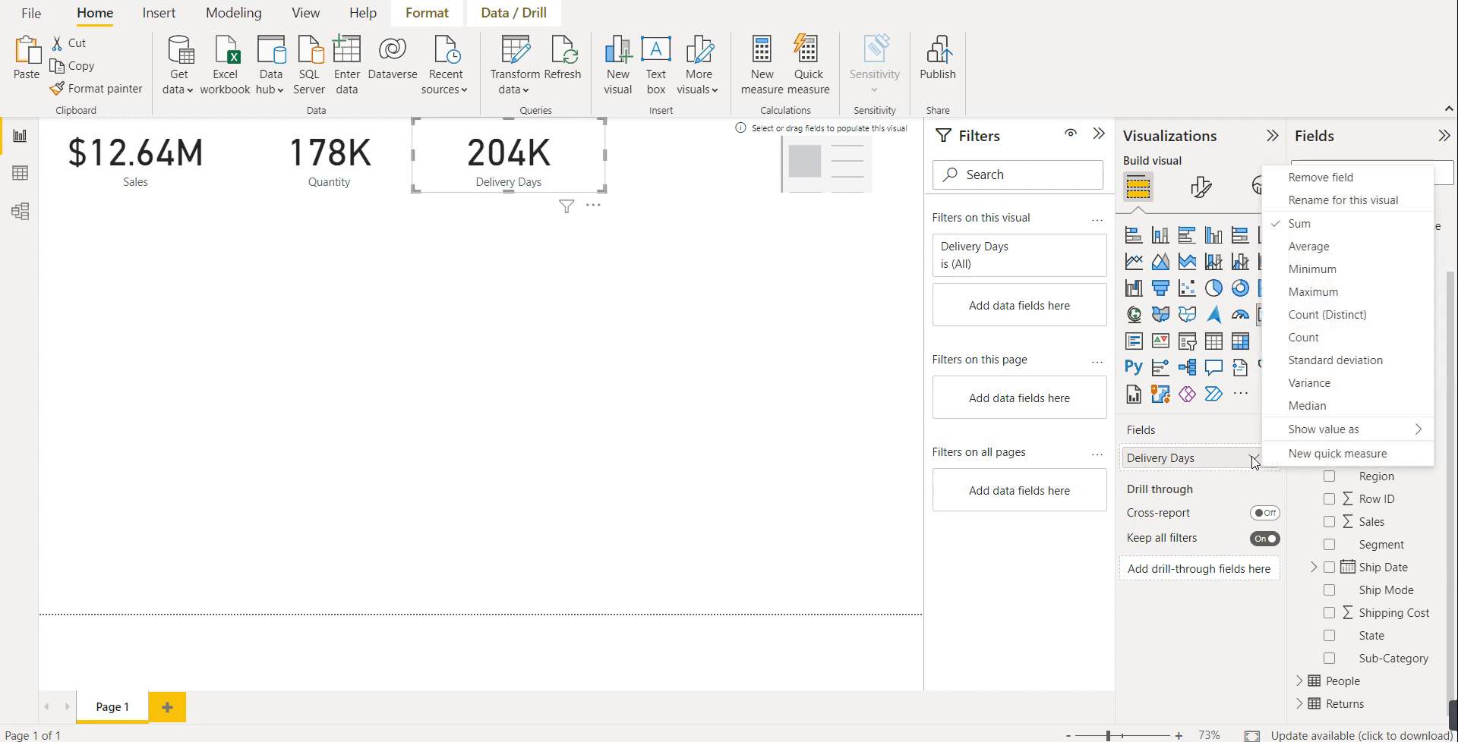
left_click(1295, 252)
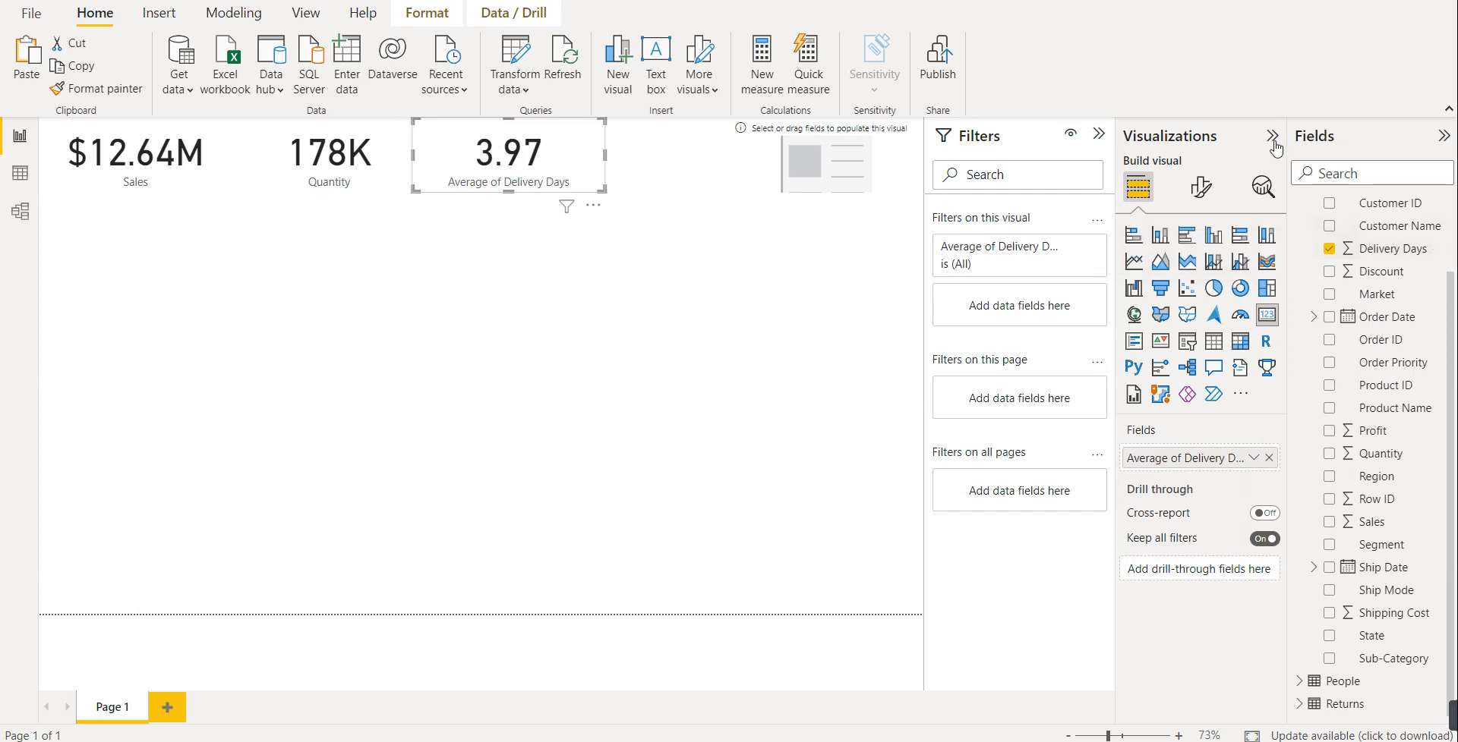
- Set the callout value of the Average of Delivery Days card to 0 decimal places
left_click(1197, 188)
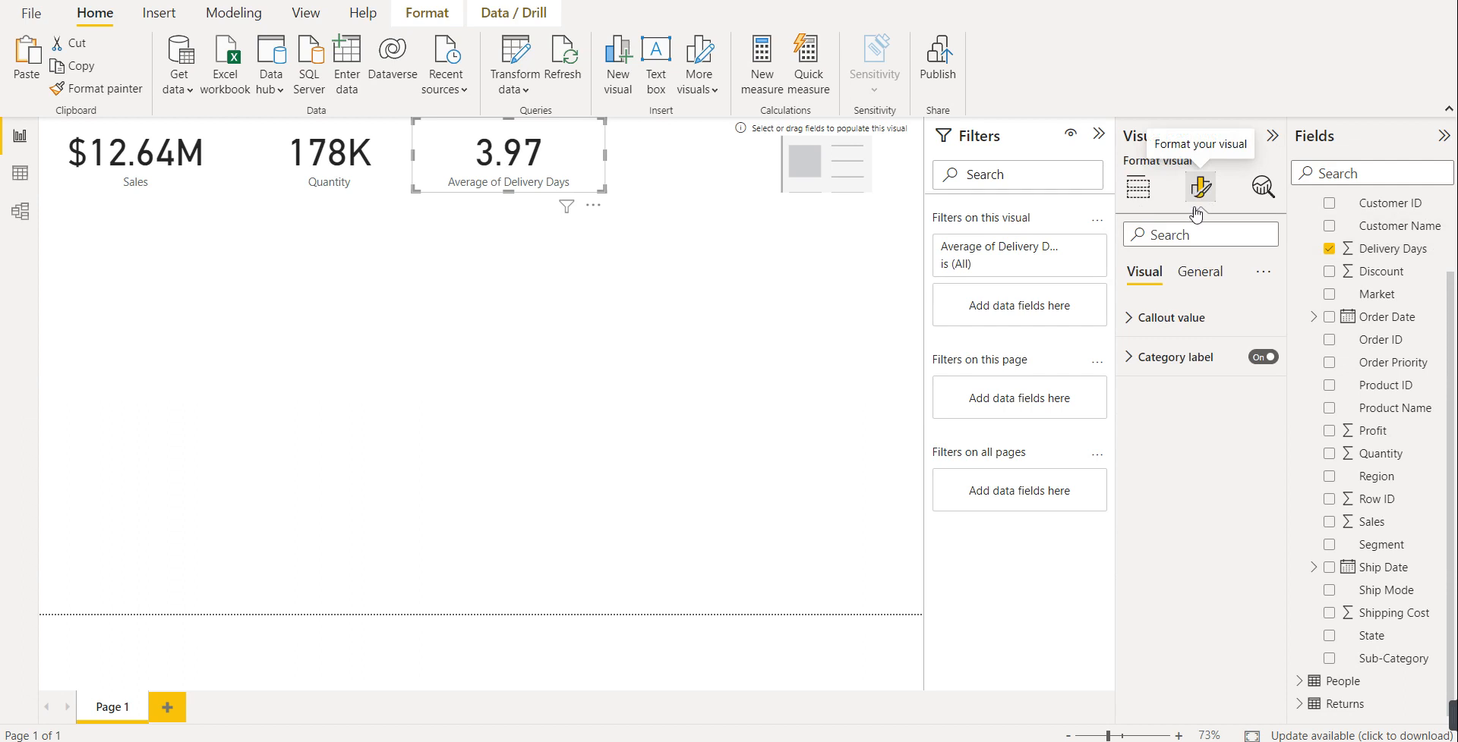
left_click(1181, 325)
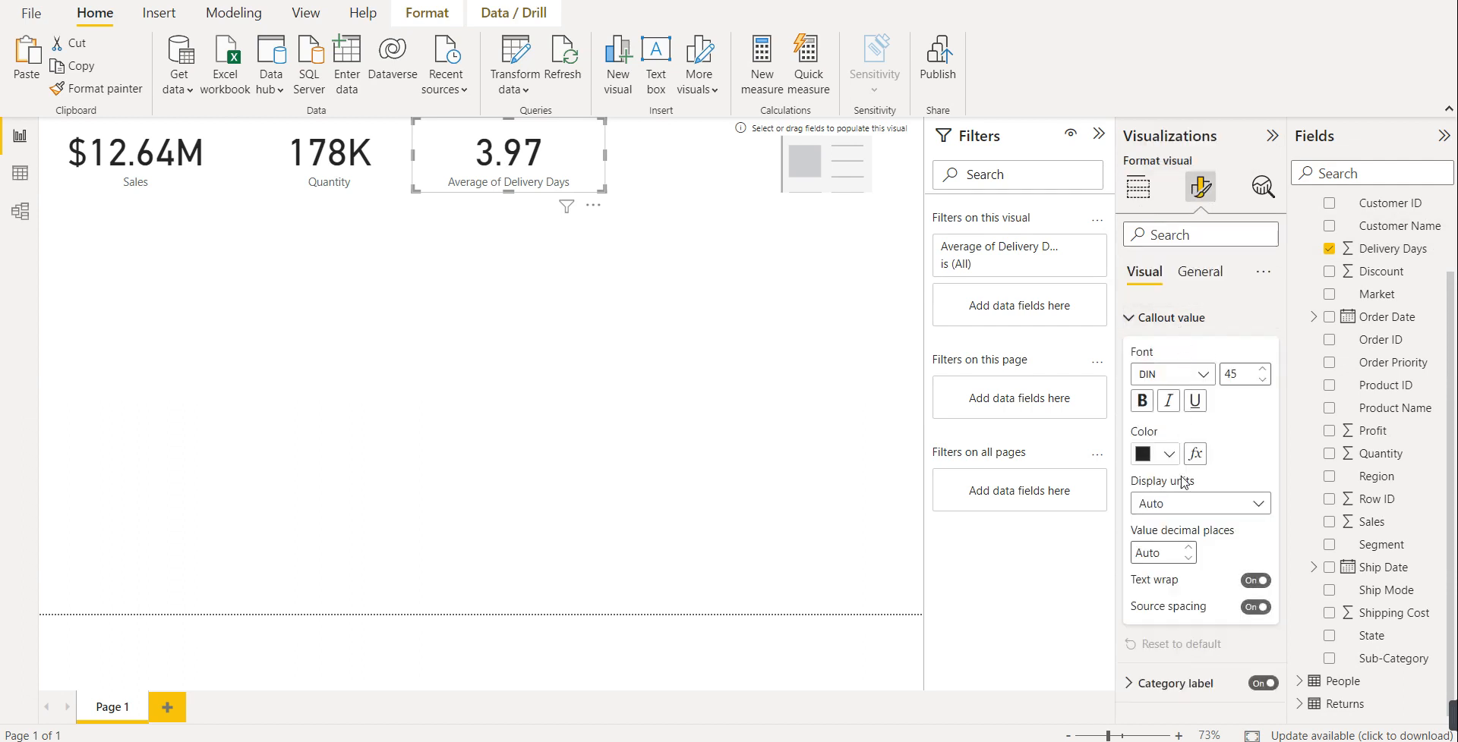
left_click(1189, 553)
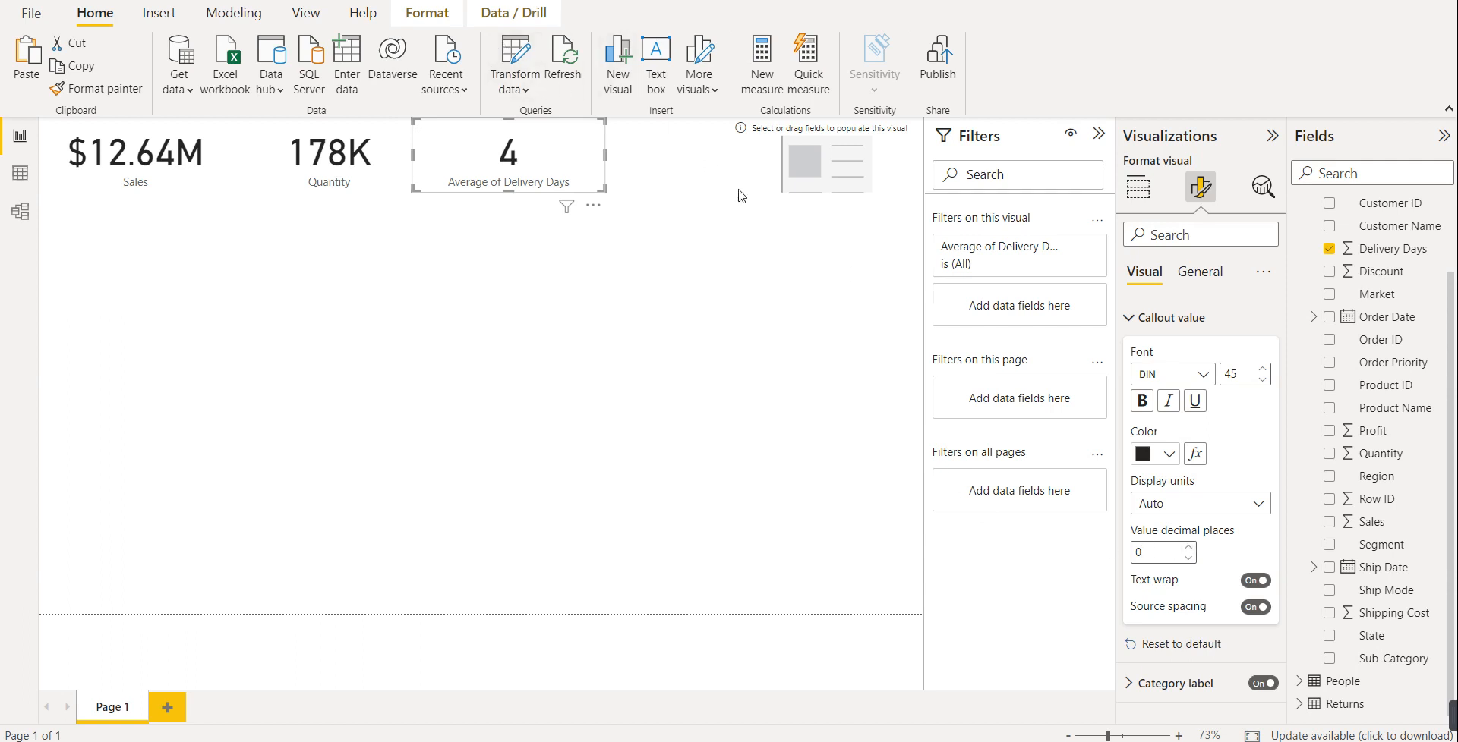
- Select the empty fourth card and expand the Returns table to reach its fields
left_click(809, 171)
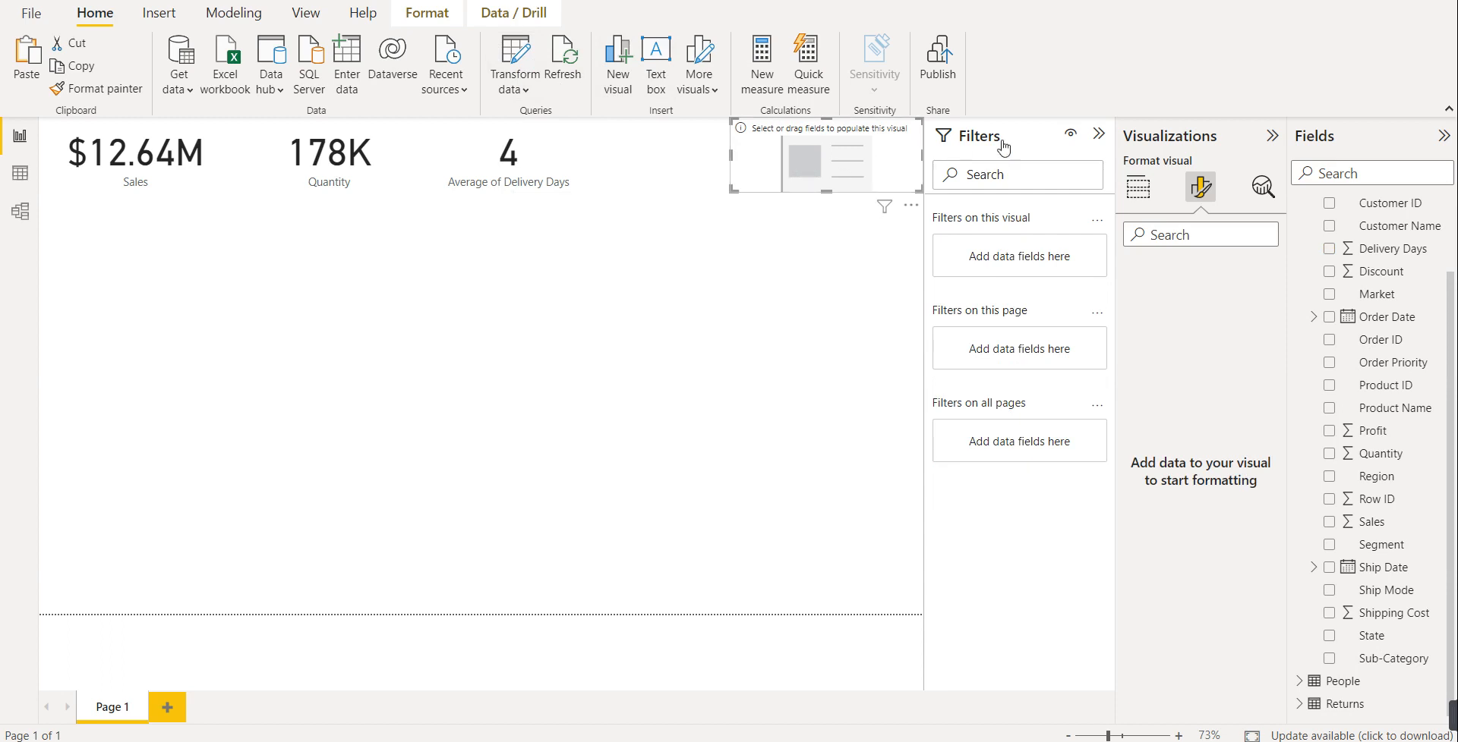
scroll(1435, 524, "up", 2)
scroll(1359, 706, "down", 2)
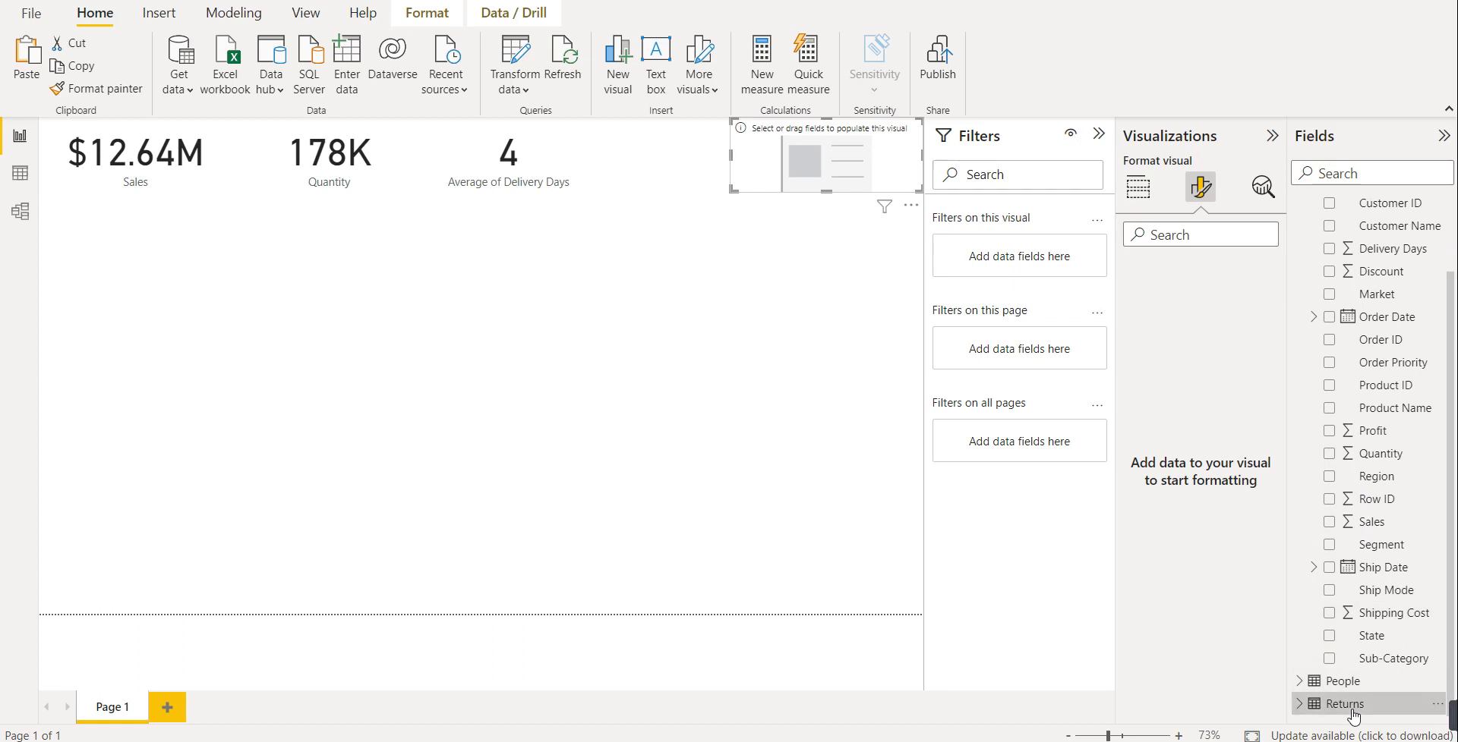
left_click(1370, 704)
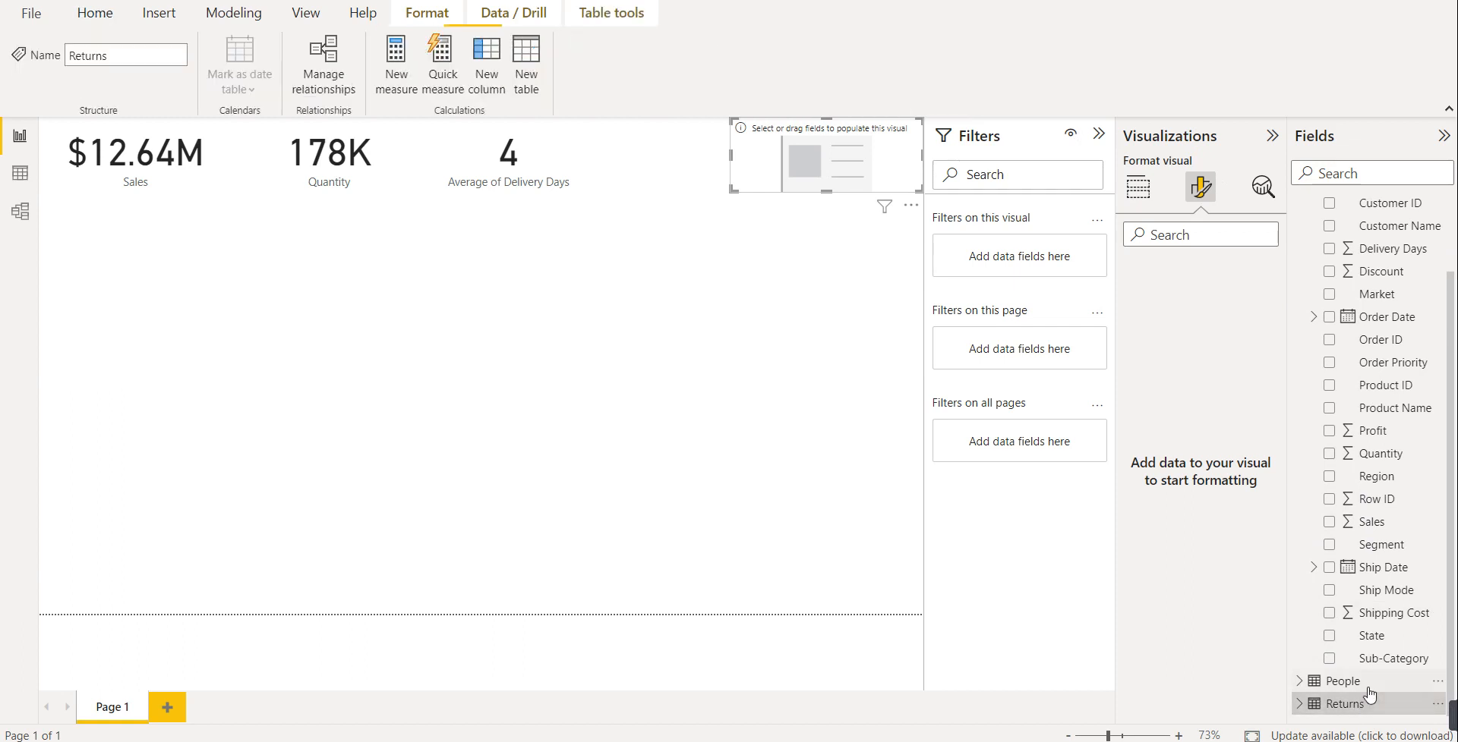
left_click(1296, 706)
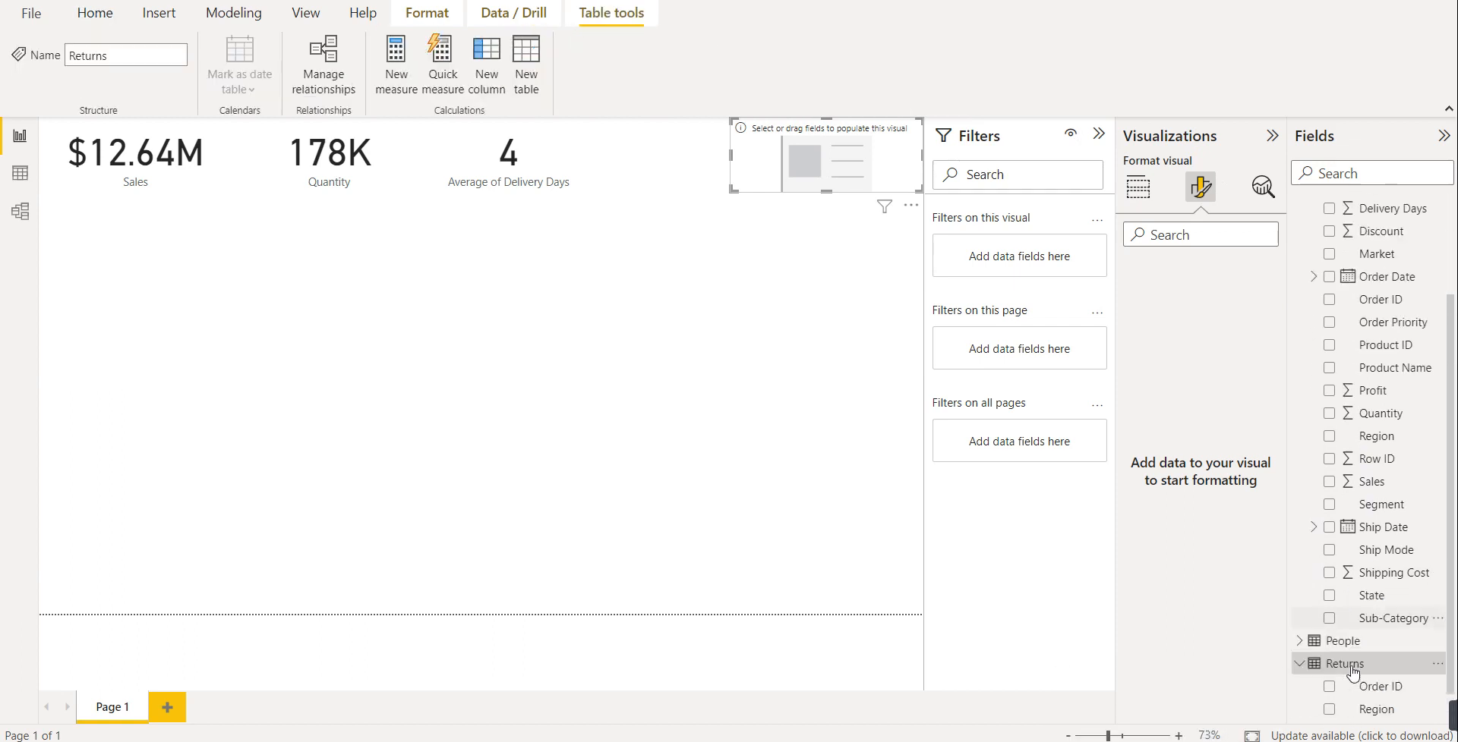
scroll(1360, 675, "up", 3)
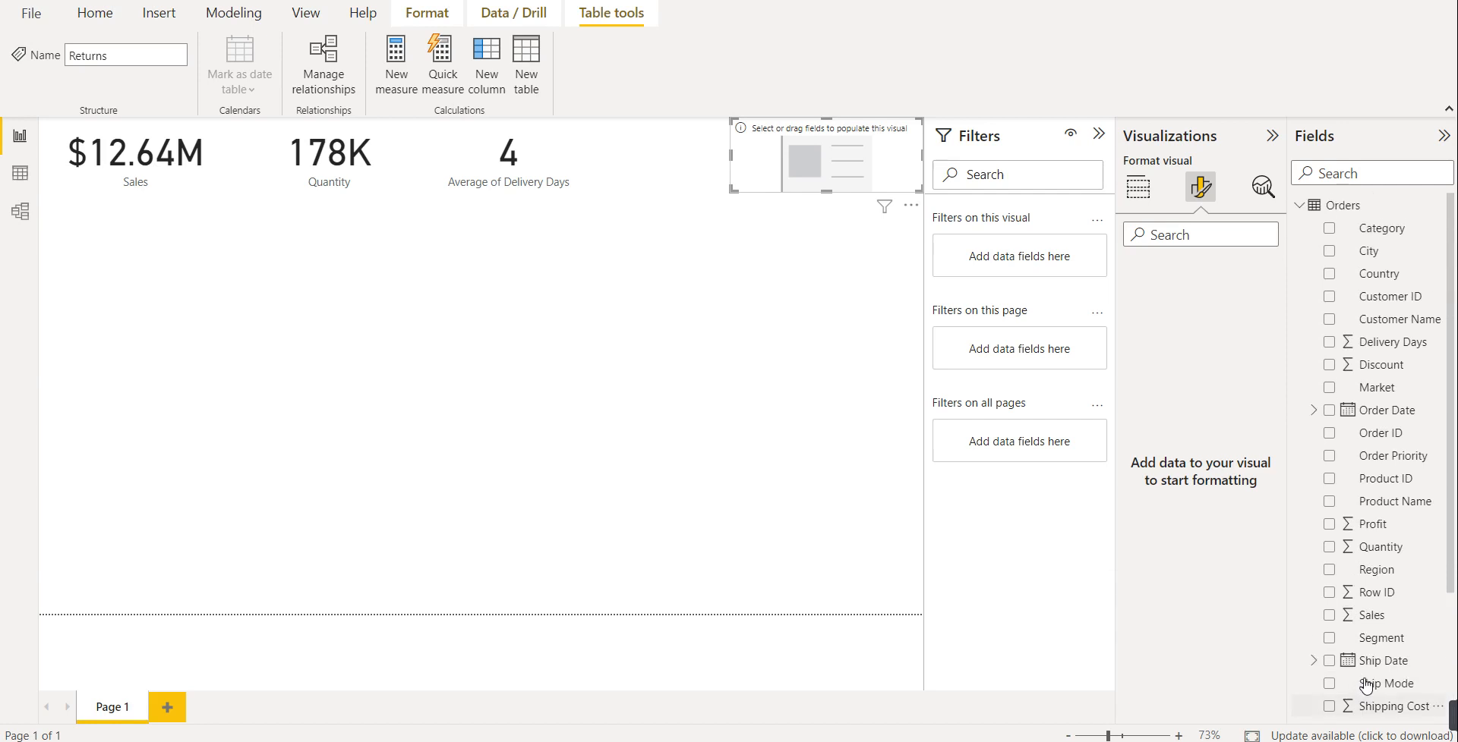
scroll(1365, 686, "down", 3)
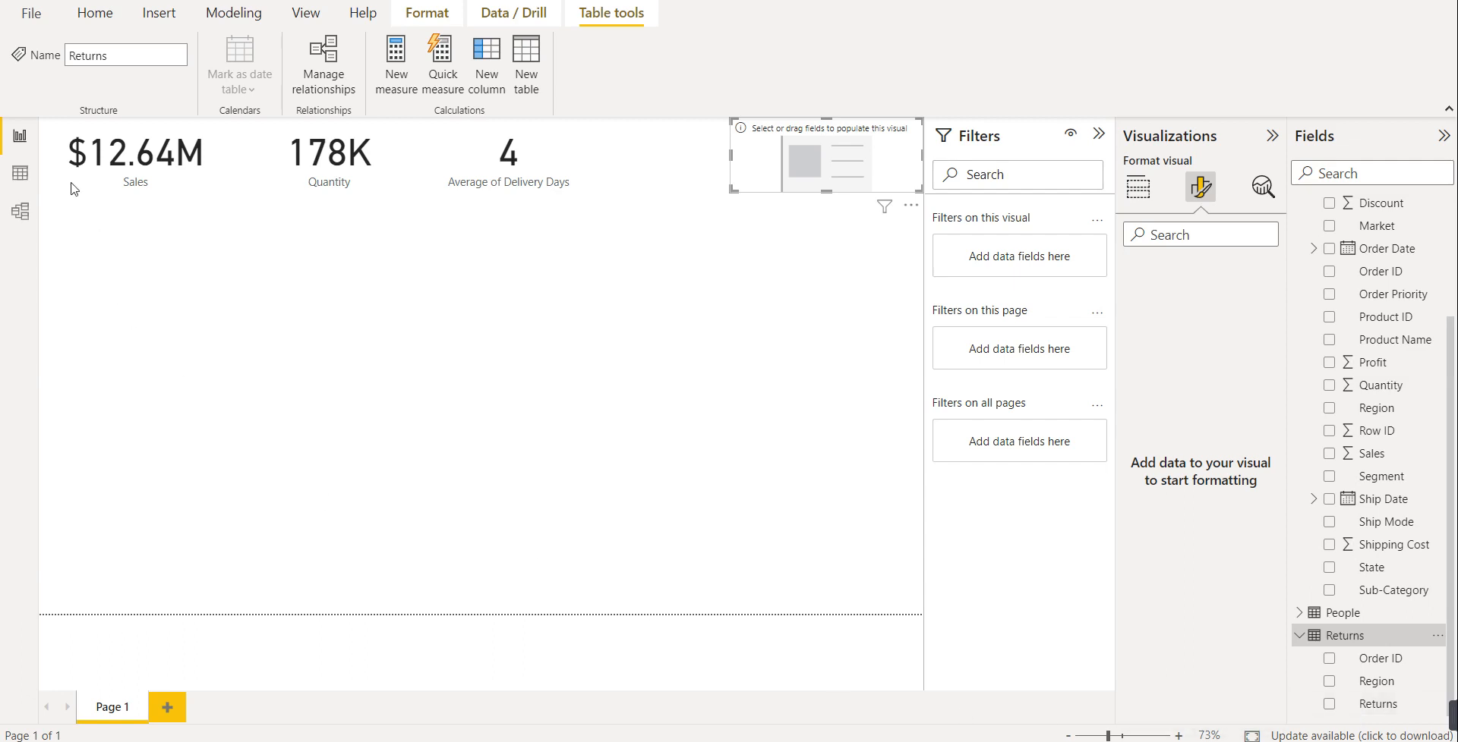
- Open the Returns query for transformation and set the Returns column's data type to Whole Number
left_click(104, 20)
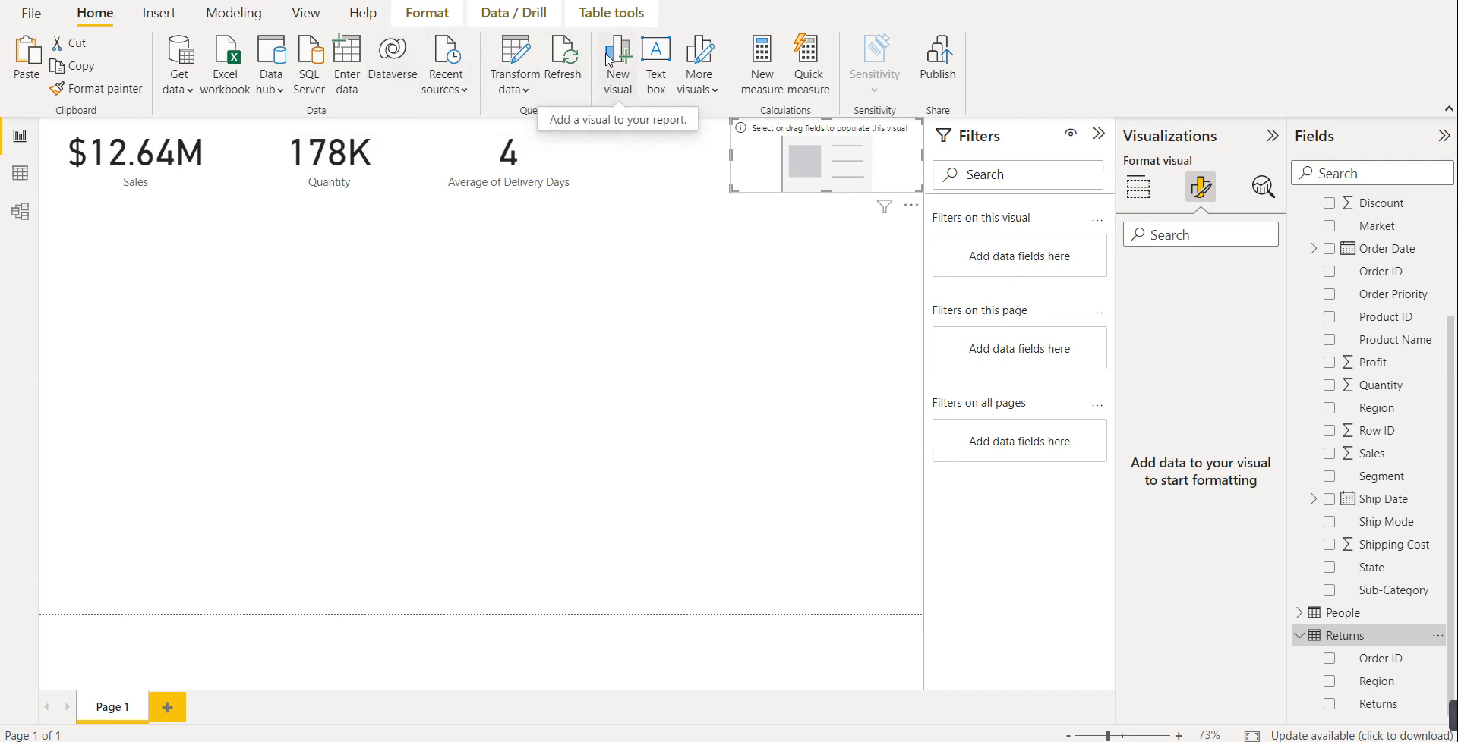
left_click(520, 60)
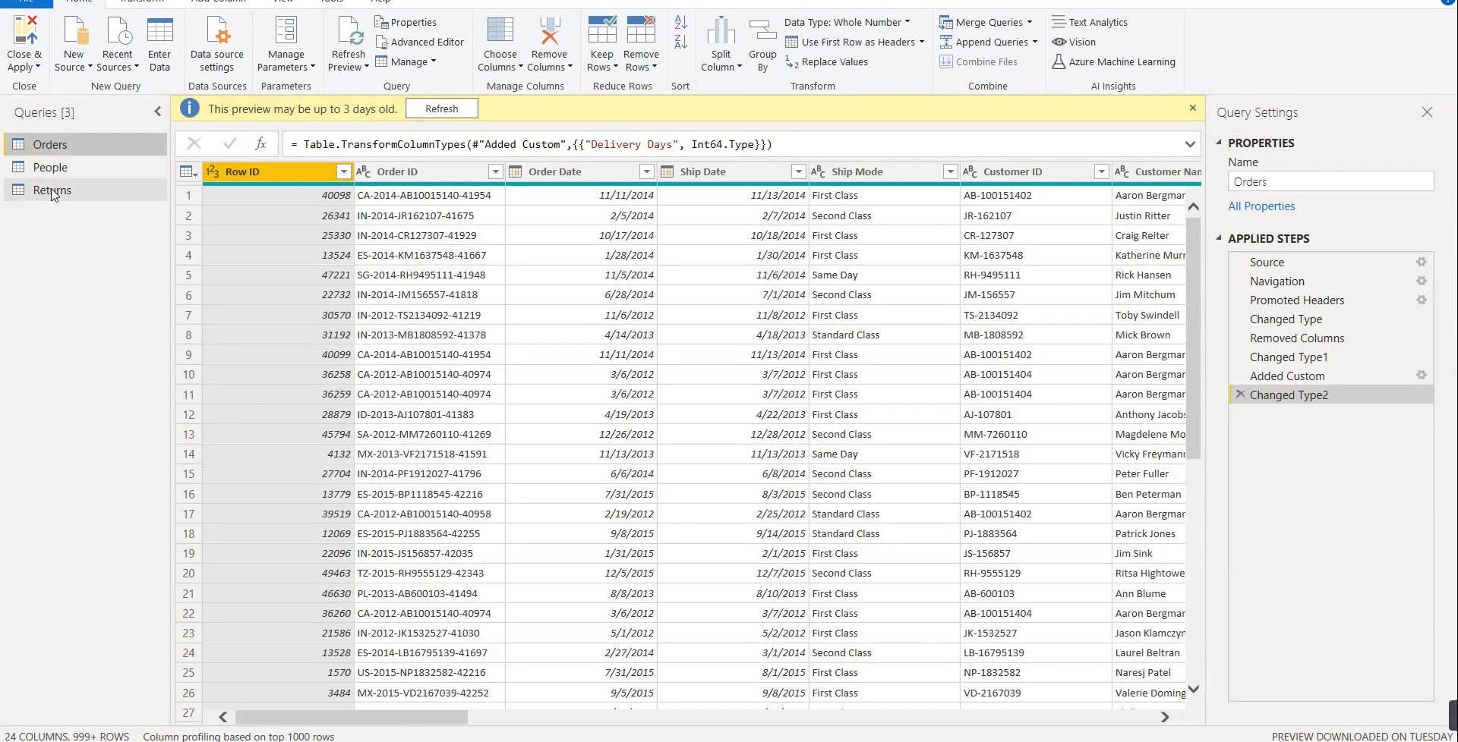
left_click(52, 192)
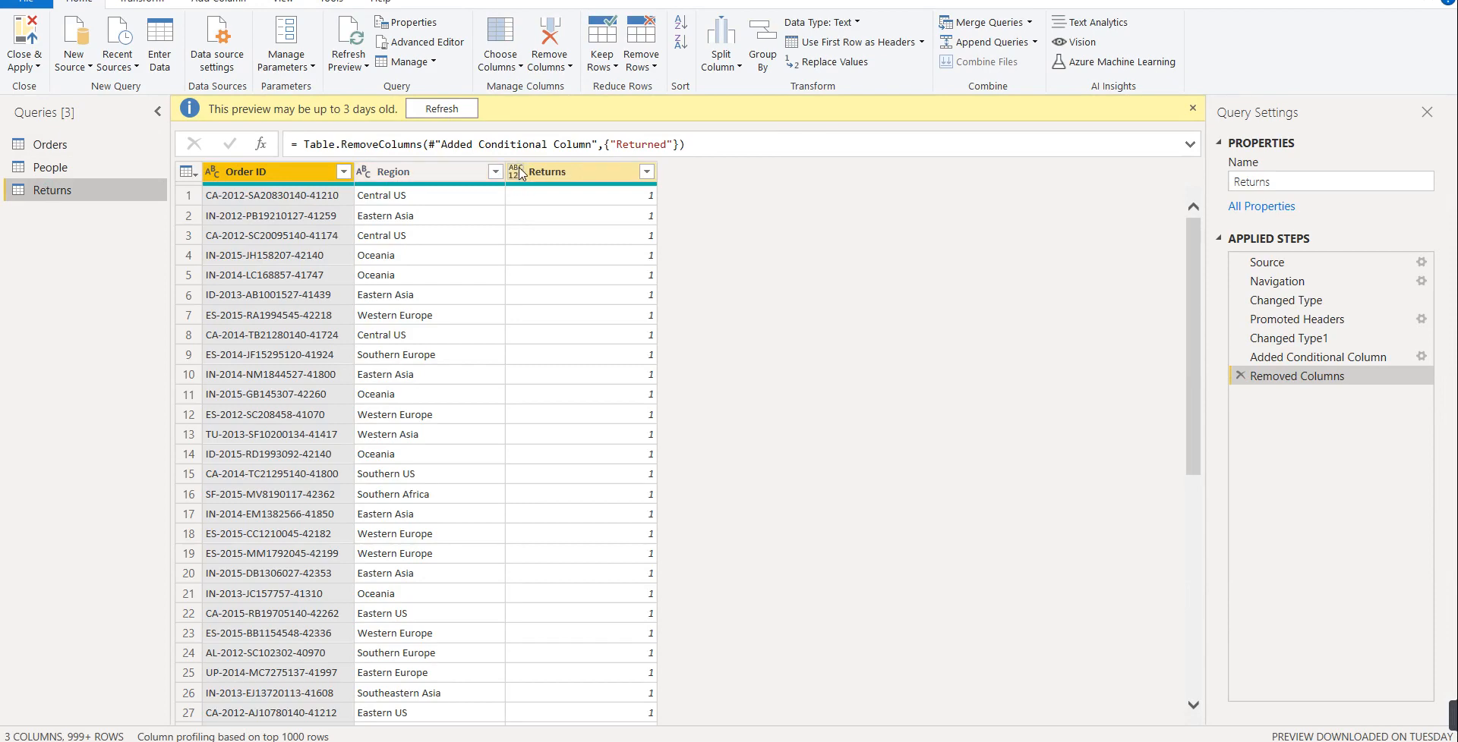
left_click(519, 174)
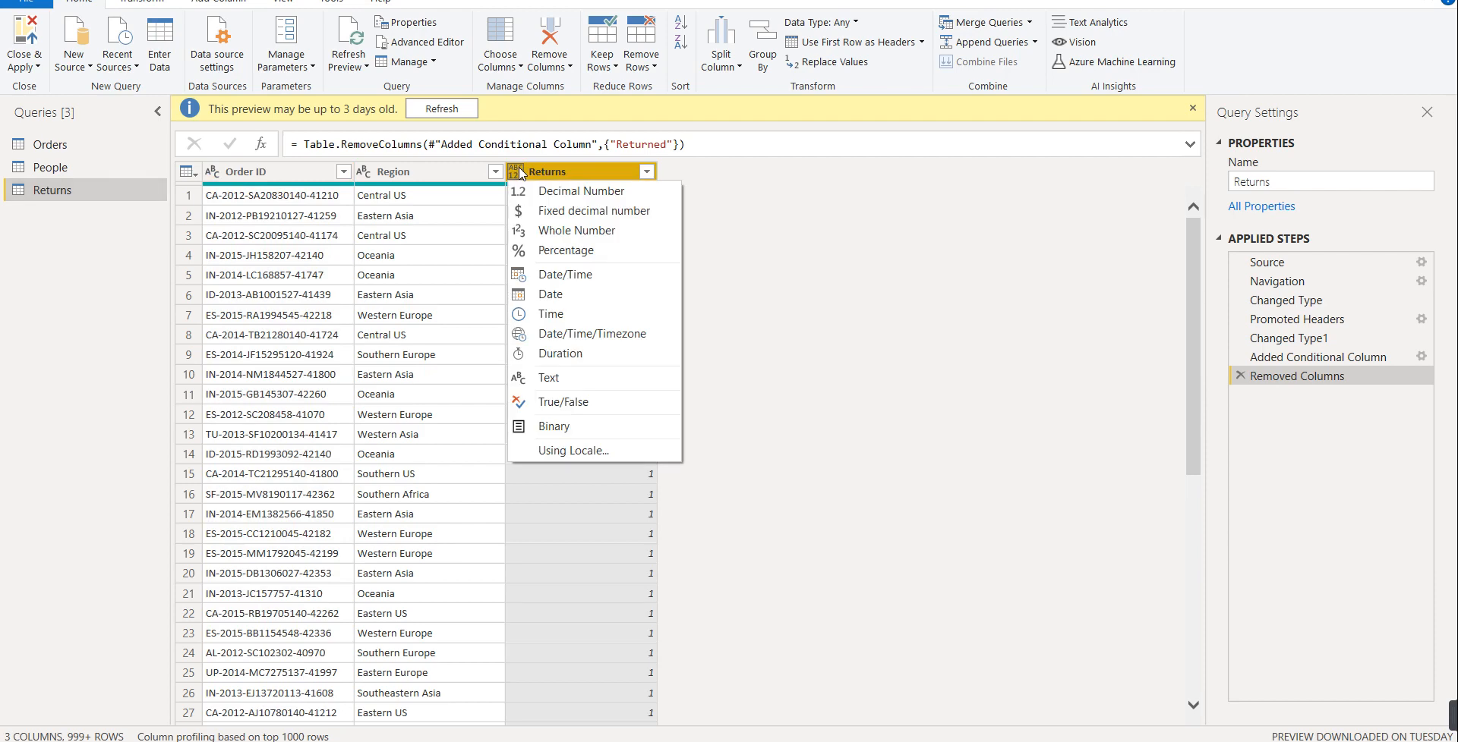
left_click(556, 228)
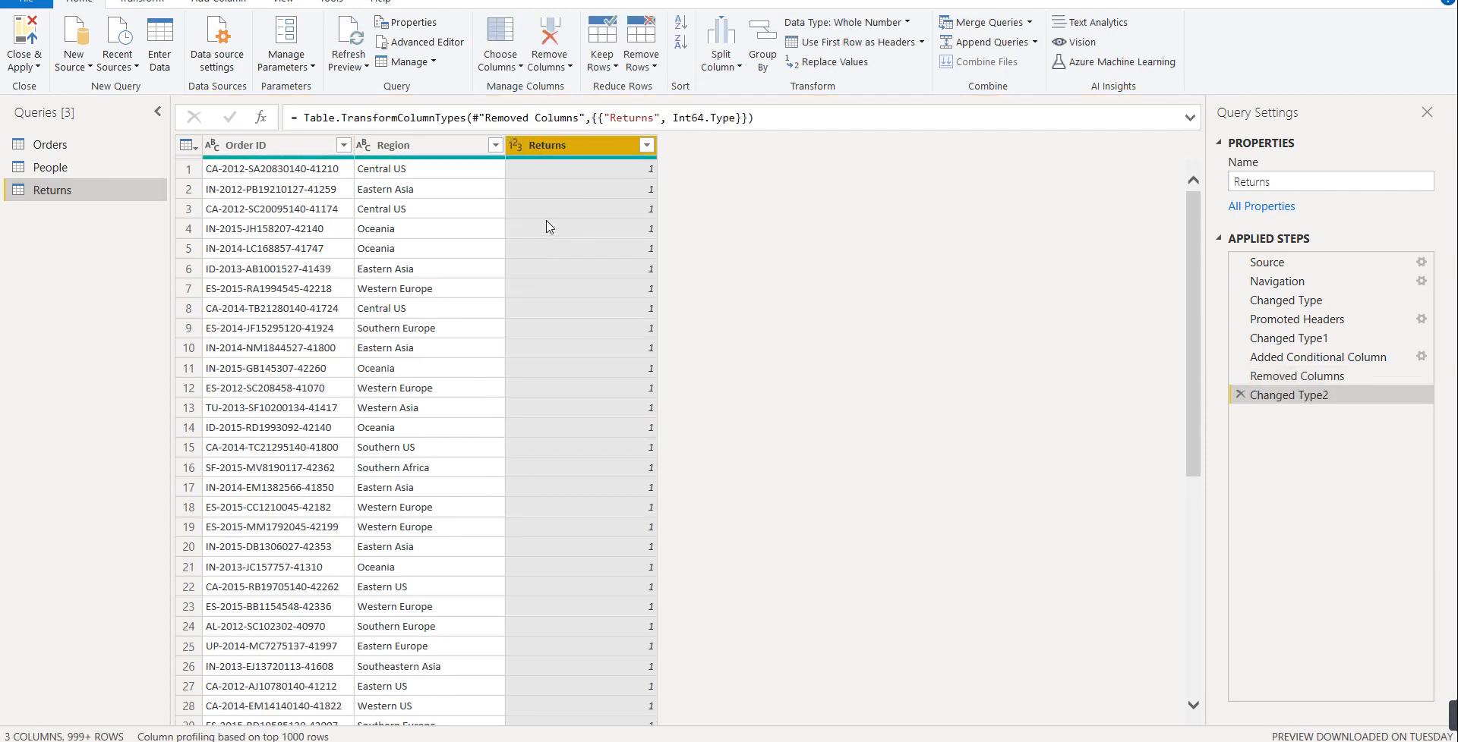
- Close and apply the query changes, and show Returns from the Returns table in the empty fourth card
left_click(27, 65)
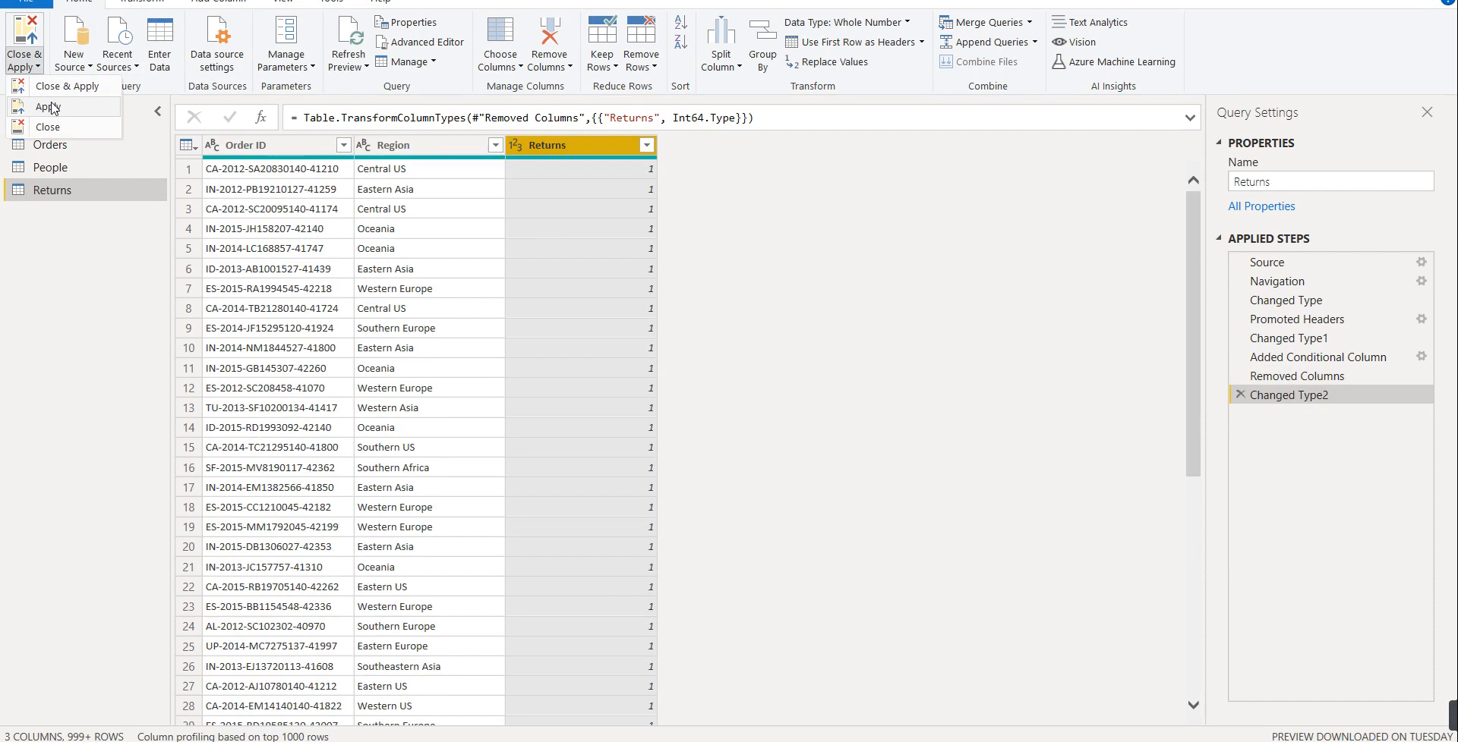
left_click(53, 88)
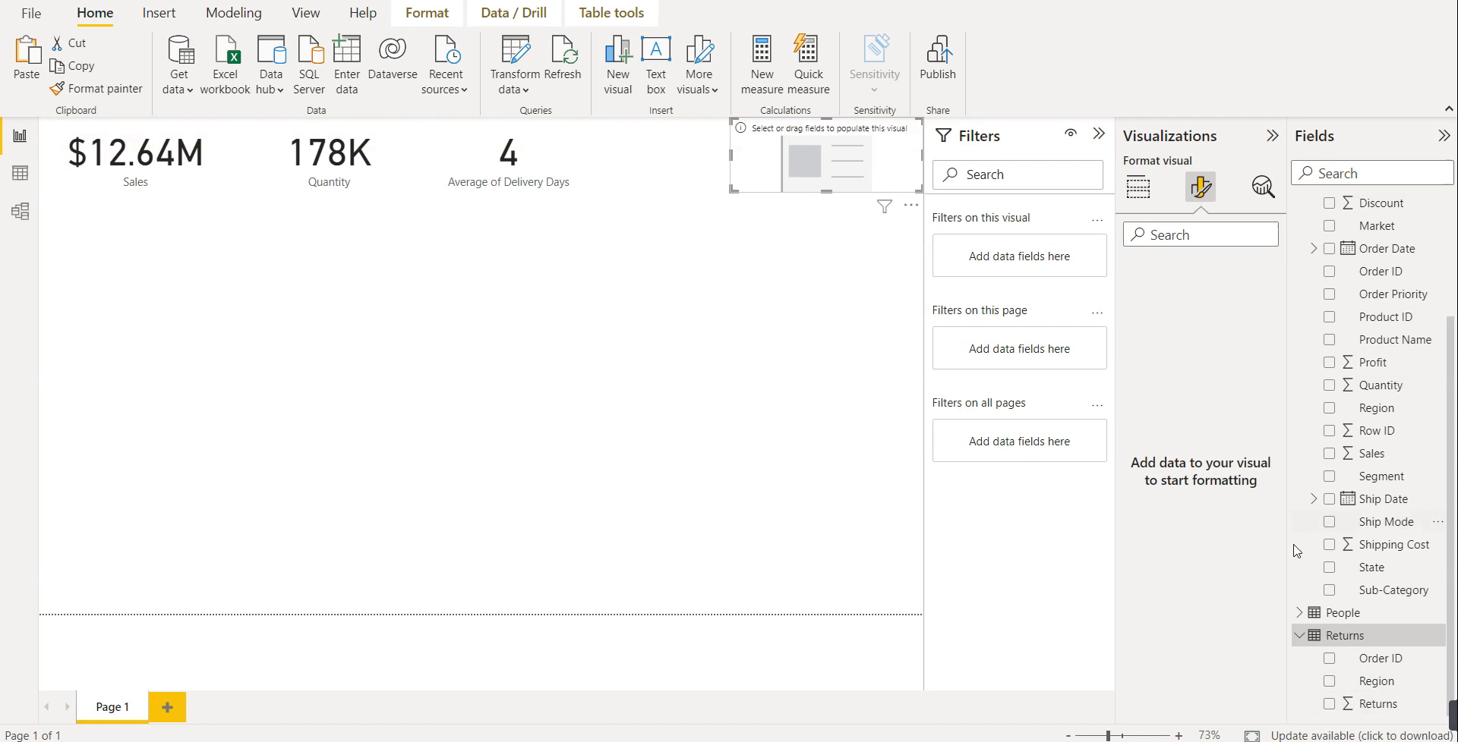
left_click(1329, 704)
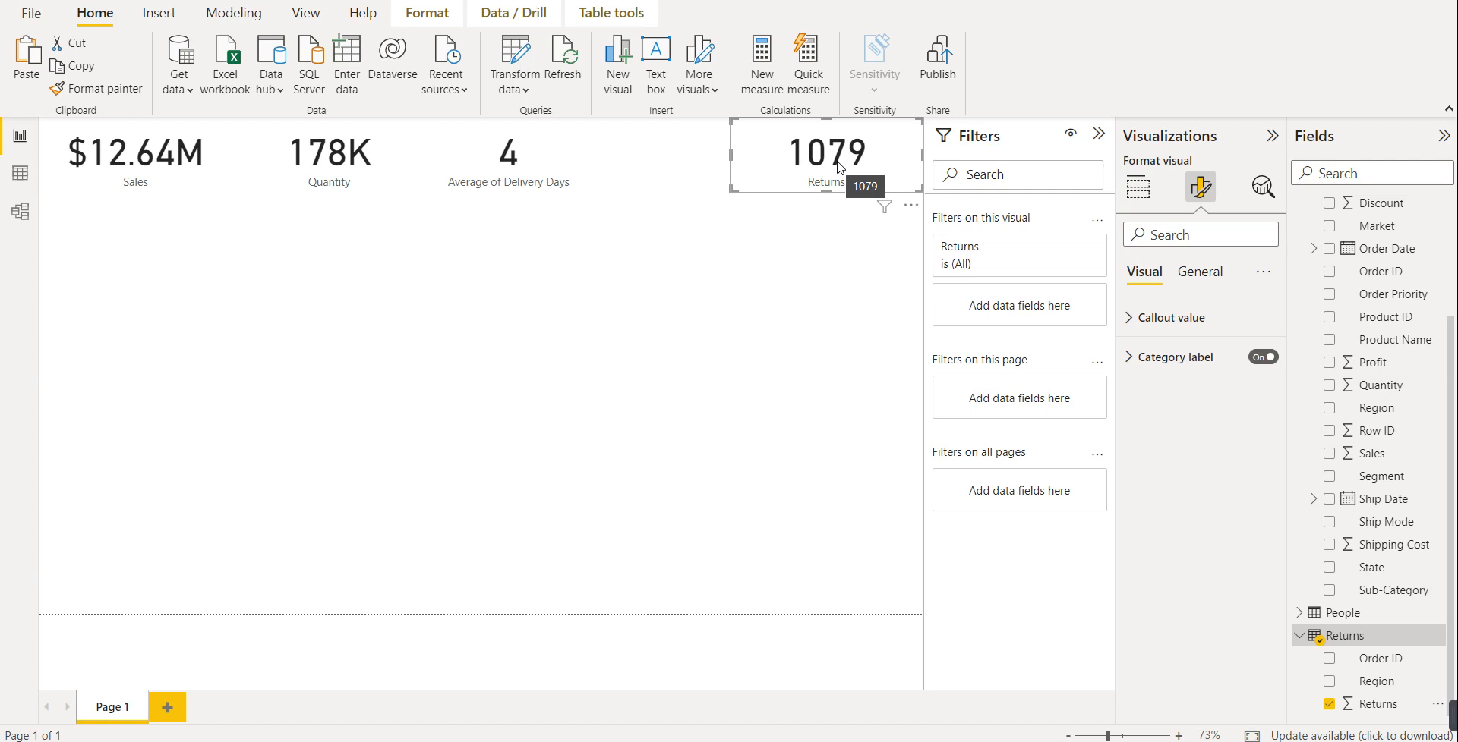
- Select all four cards together and nudge them slightly down from the page's upper edge
left_click(180, 158)
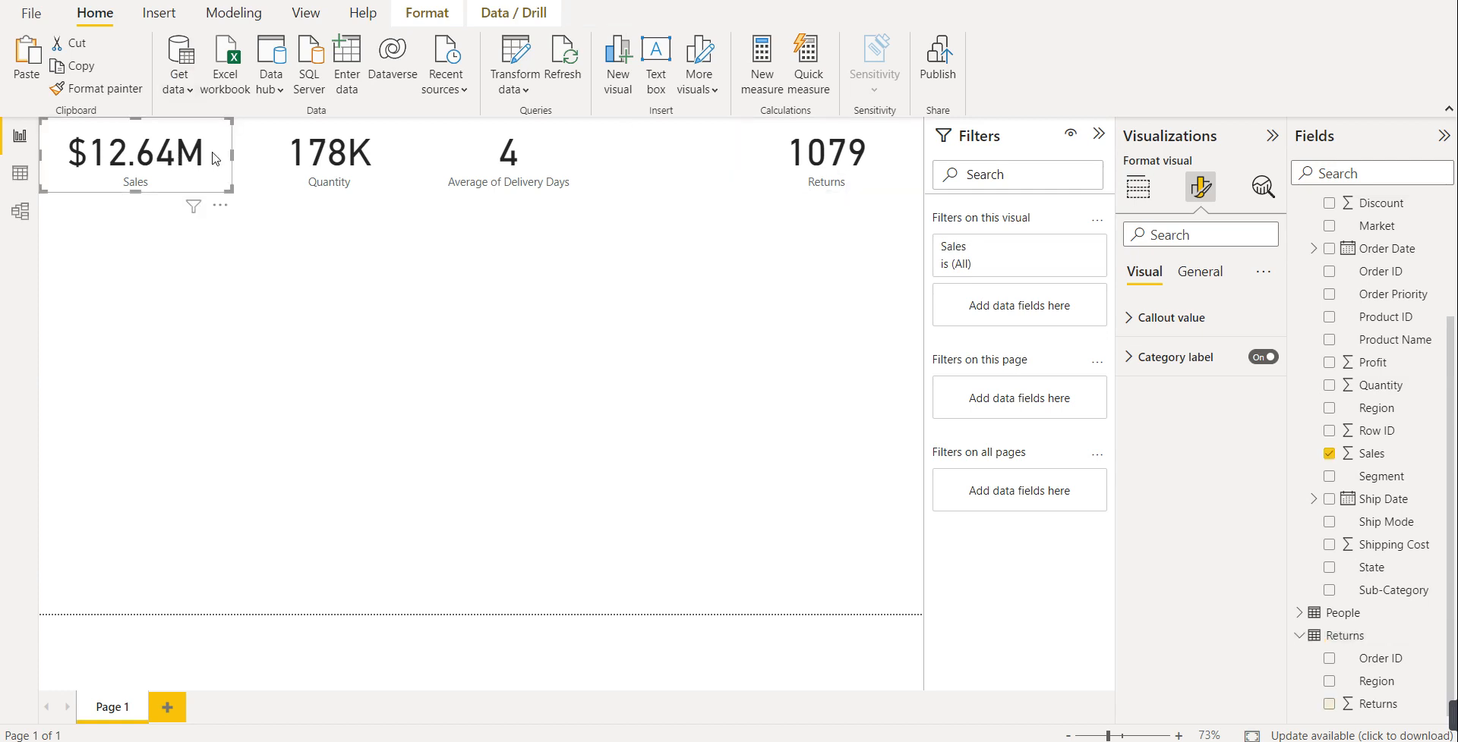
left_click(348, 156, "ctrl")
left_click(522, 166, "ctrl")
left_click(800, 157, "ctrl")
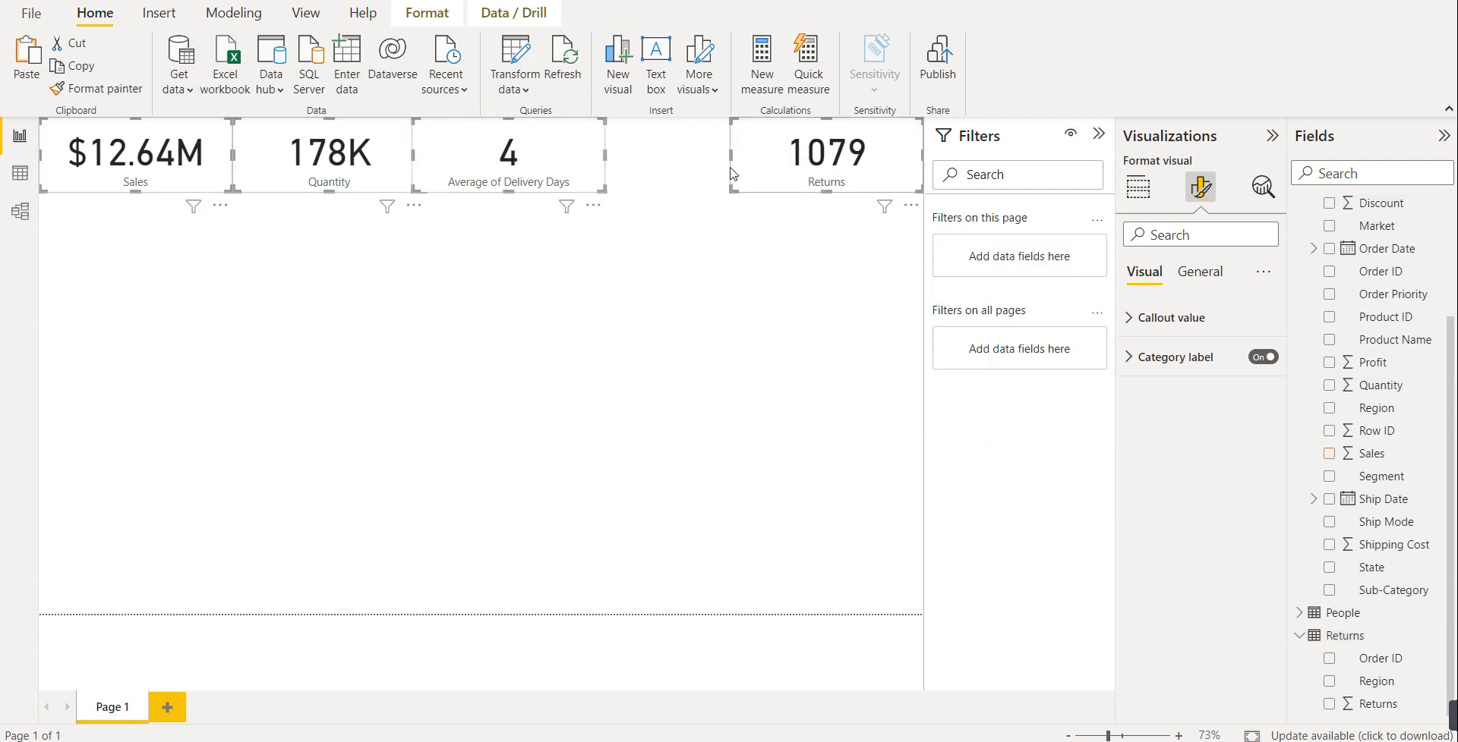
key("Down")
key("Down")
key("Down")
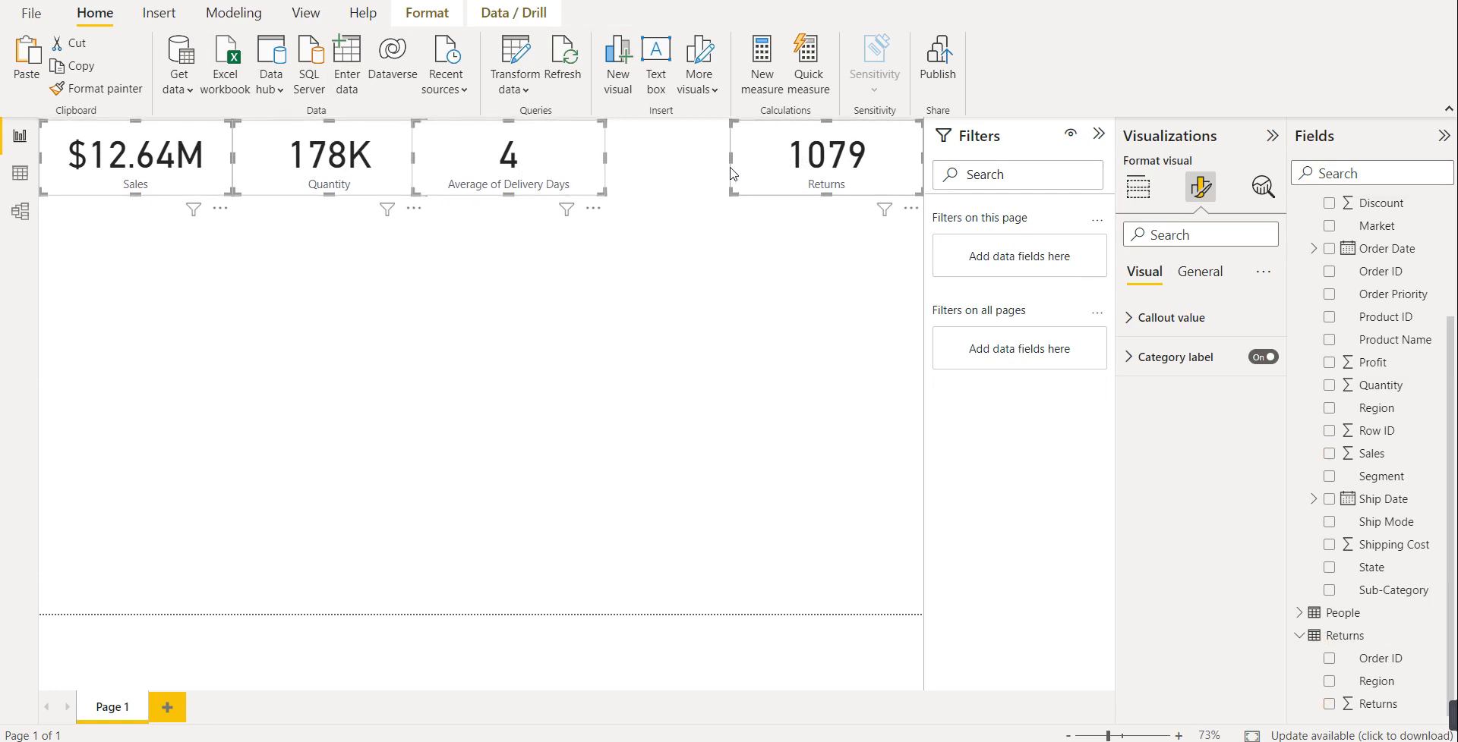
key("Down")
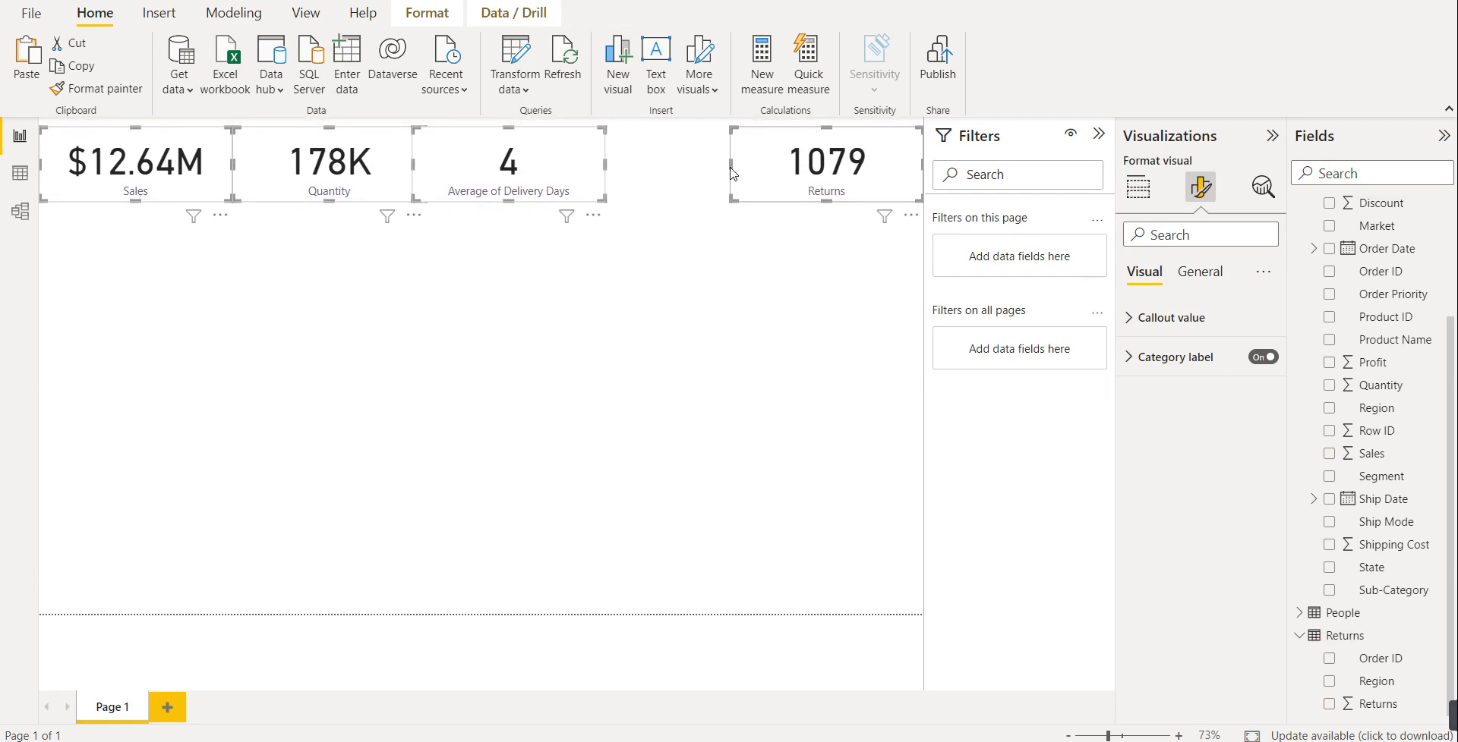
- Distribute the four selected cards horizontally across the page and clear the selection
left_click(428, 20)
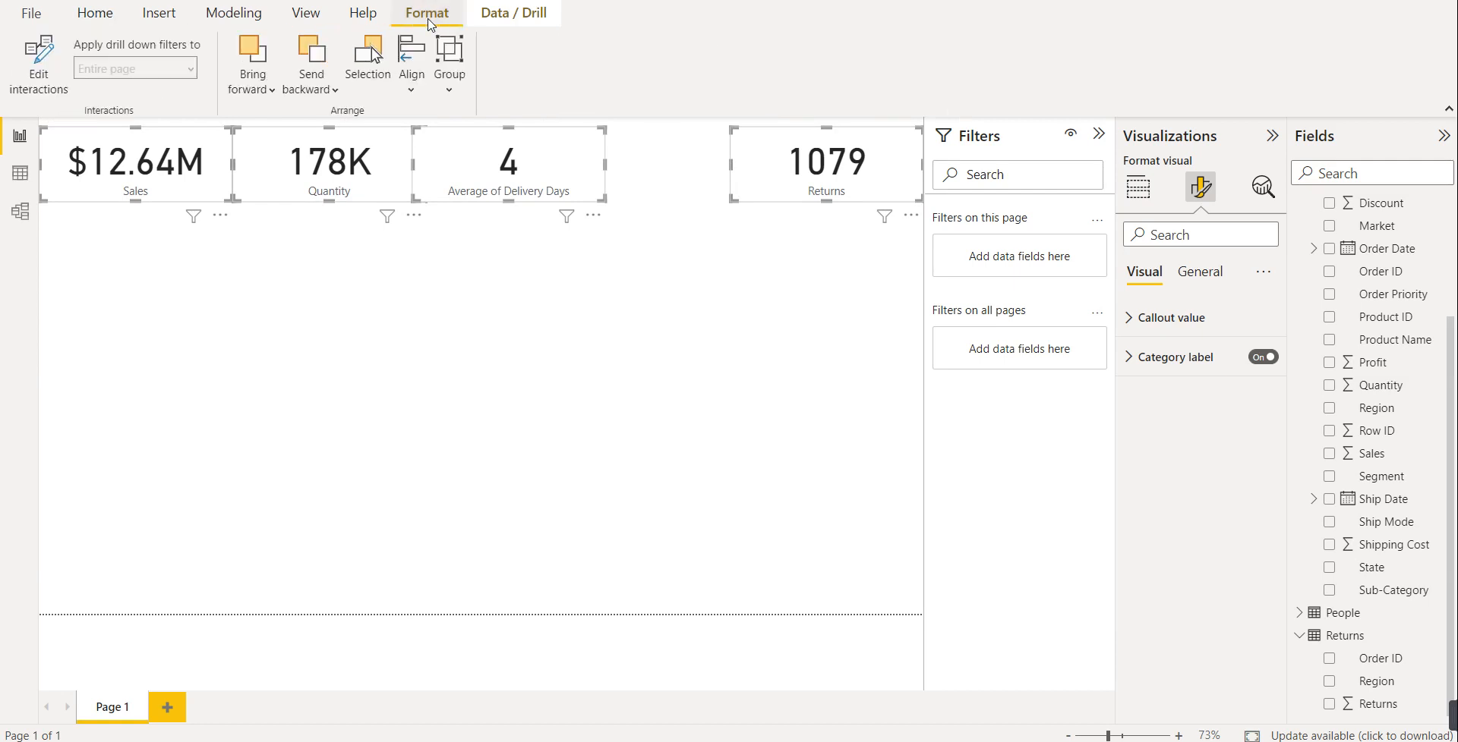
left_click(411, 91)
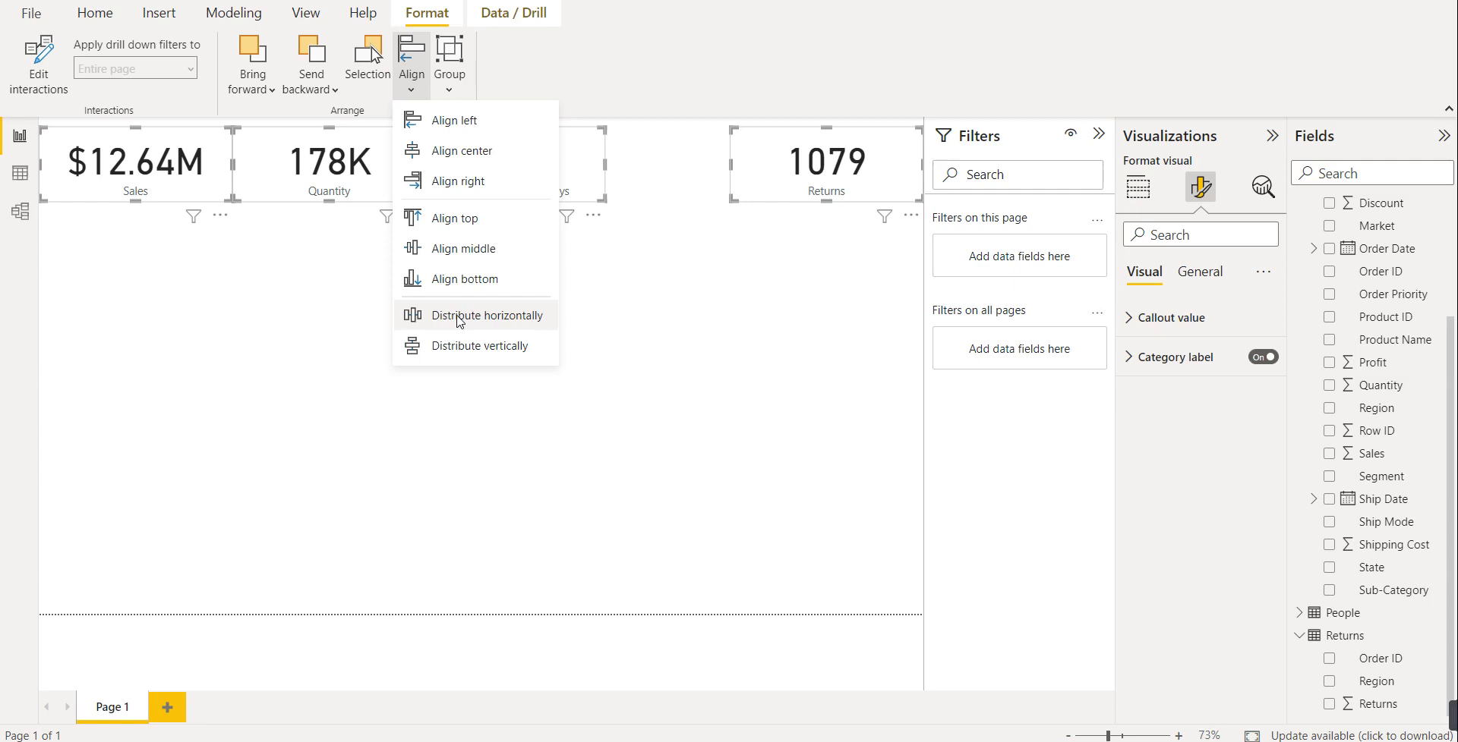
left_click(458, 318)
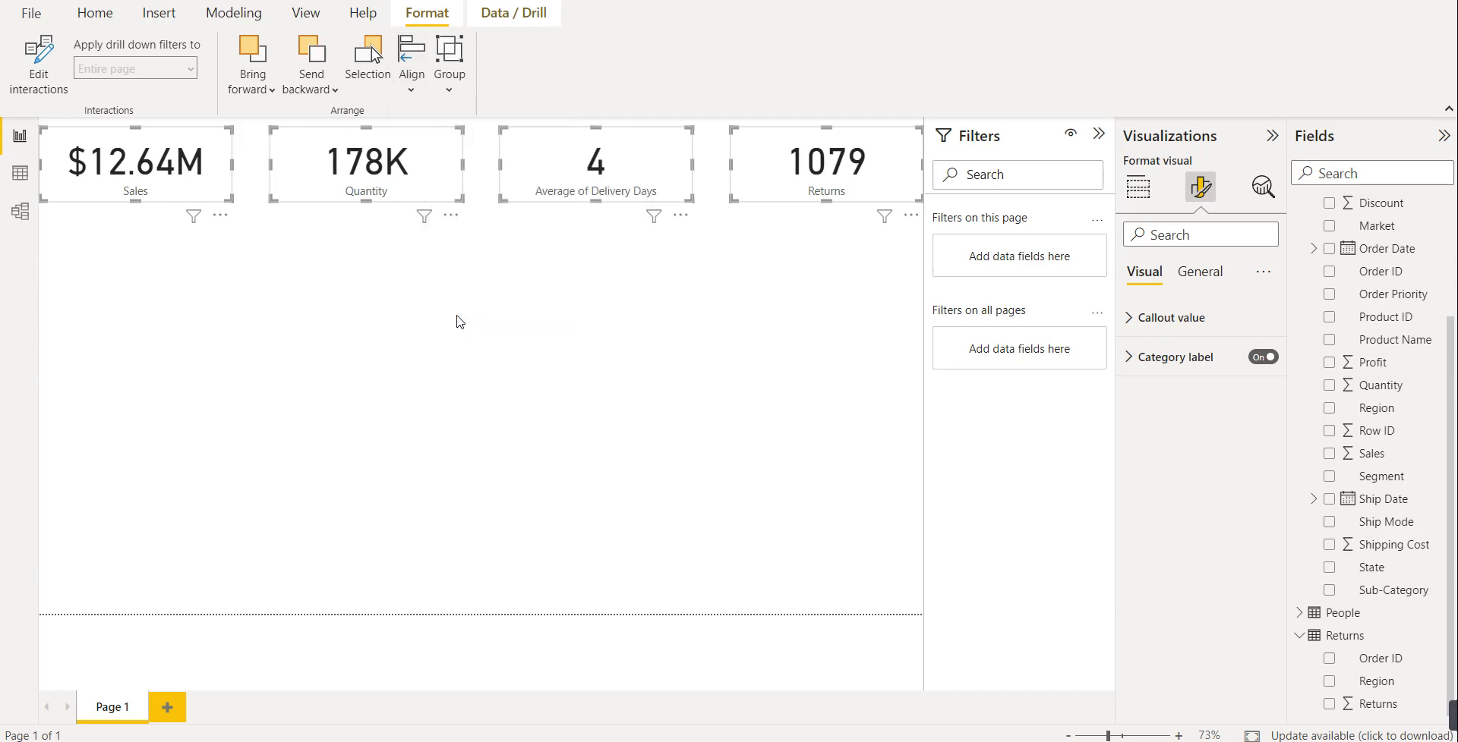
left_click(454, 356)
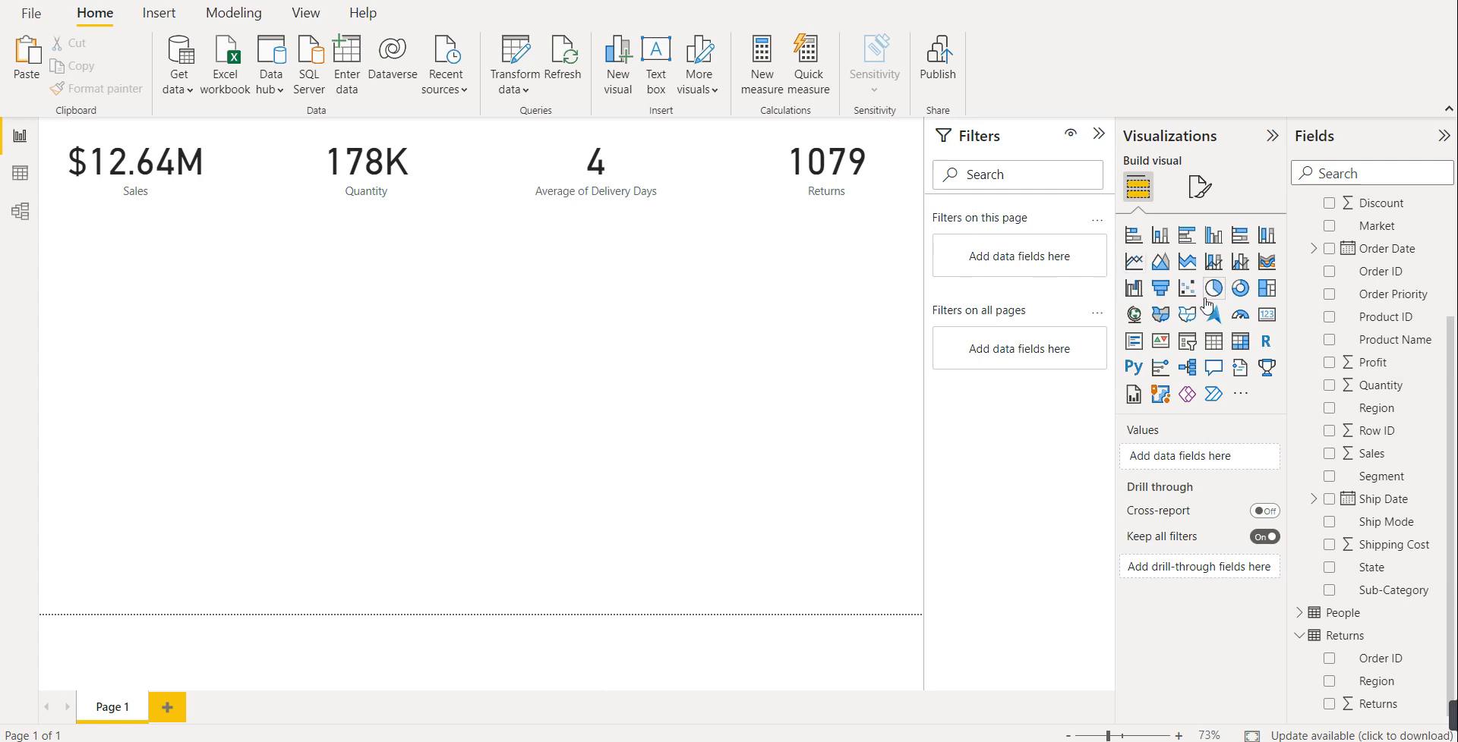
- Insert an empty pie chart below the Sales card and enlarge it to a roughly square shape
left_click(1213, 289)
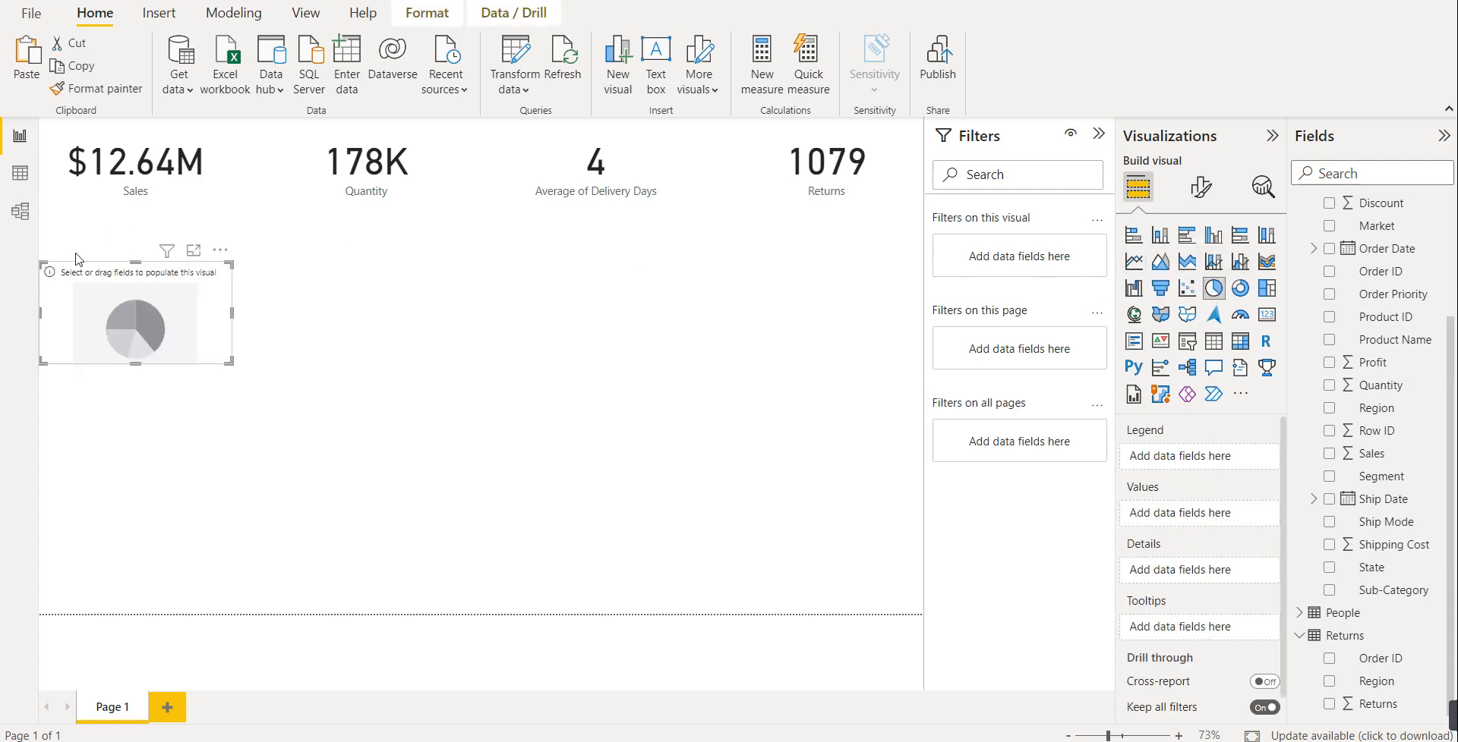
left_click_drag(133, 365, 130, 462)
left_click_drag(232, 363, 244, 368)
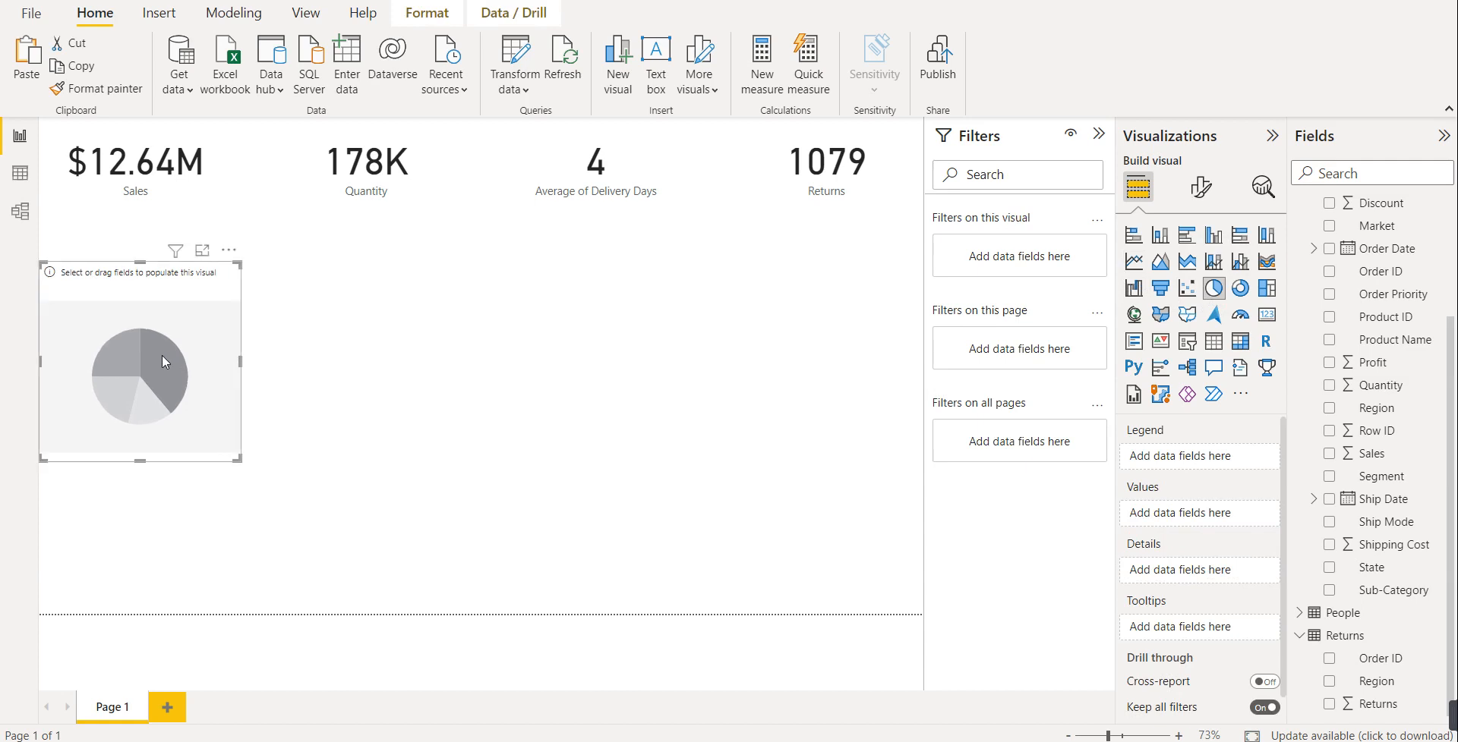
- Duplicate the empty pie chart and place the copy directly beside the original at the same height
key("ctrl+c")
key("ctrl+v")
left_click_drag(161, 354, 372, 351)
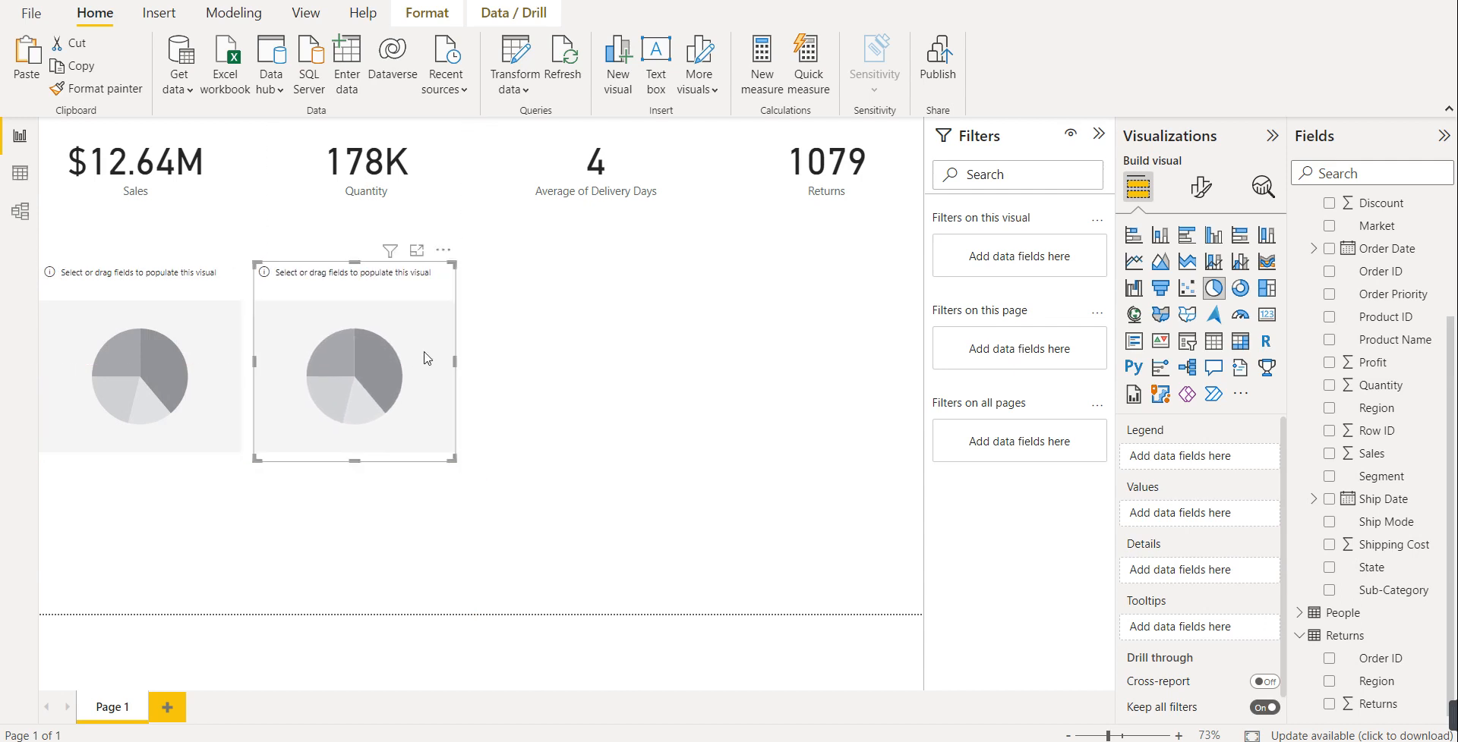
left_click(467, 349)
- Set up the first pie chart with Category from Orders as legend and Profit as values
left_click(98, 350)
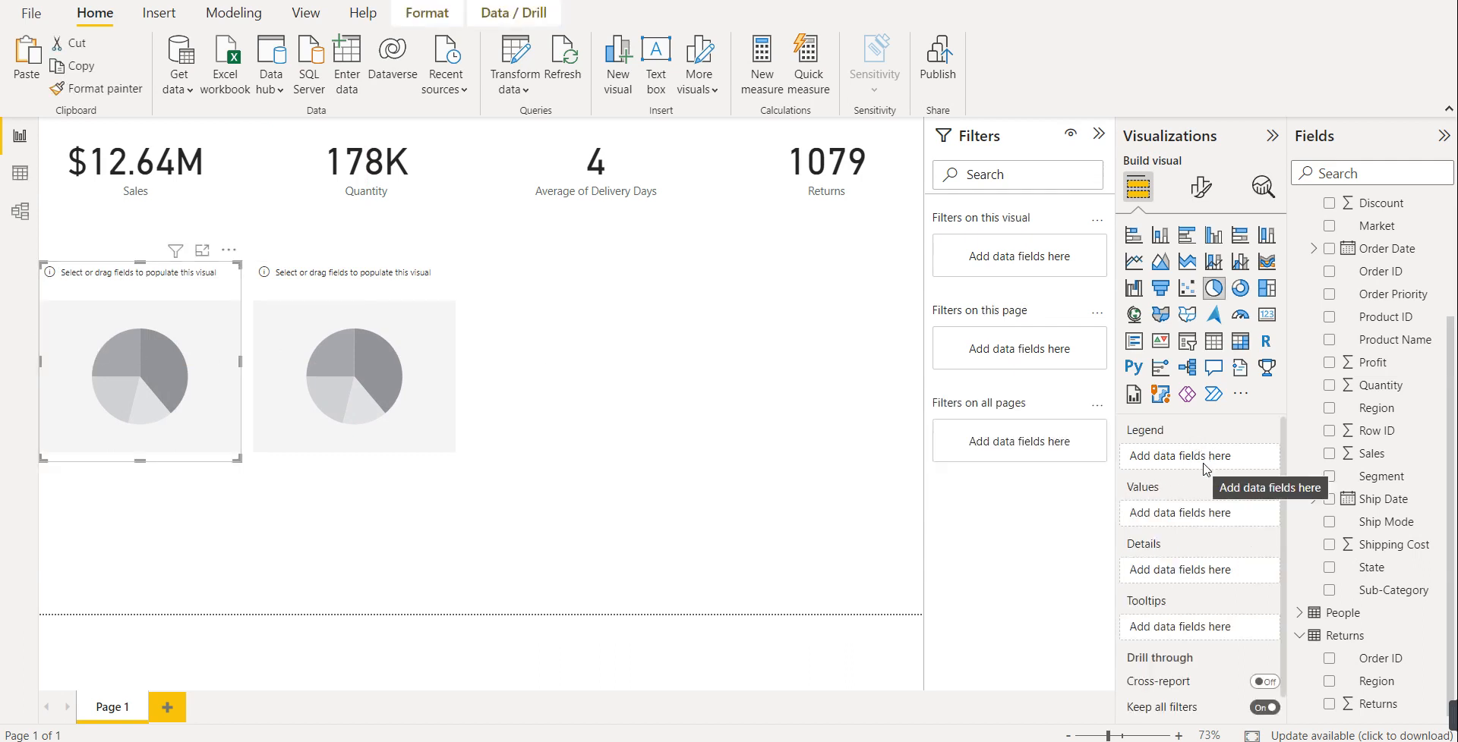
scroll(1400, 290, "up", 3)
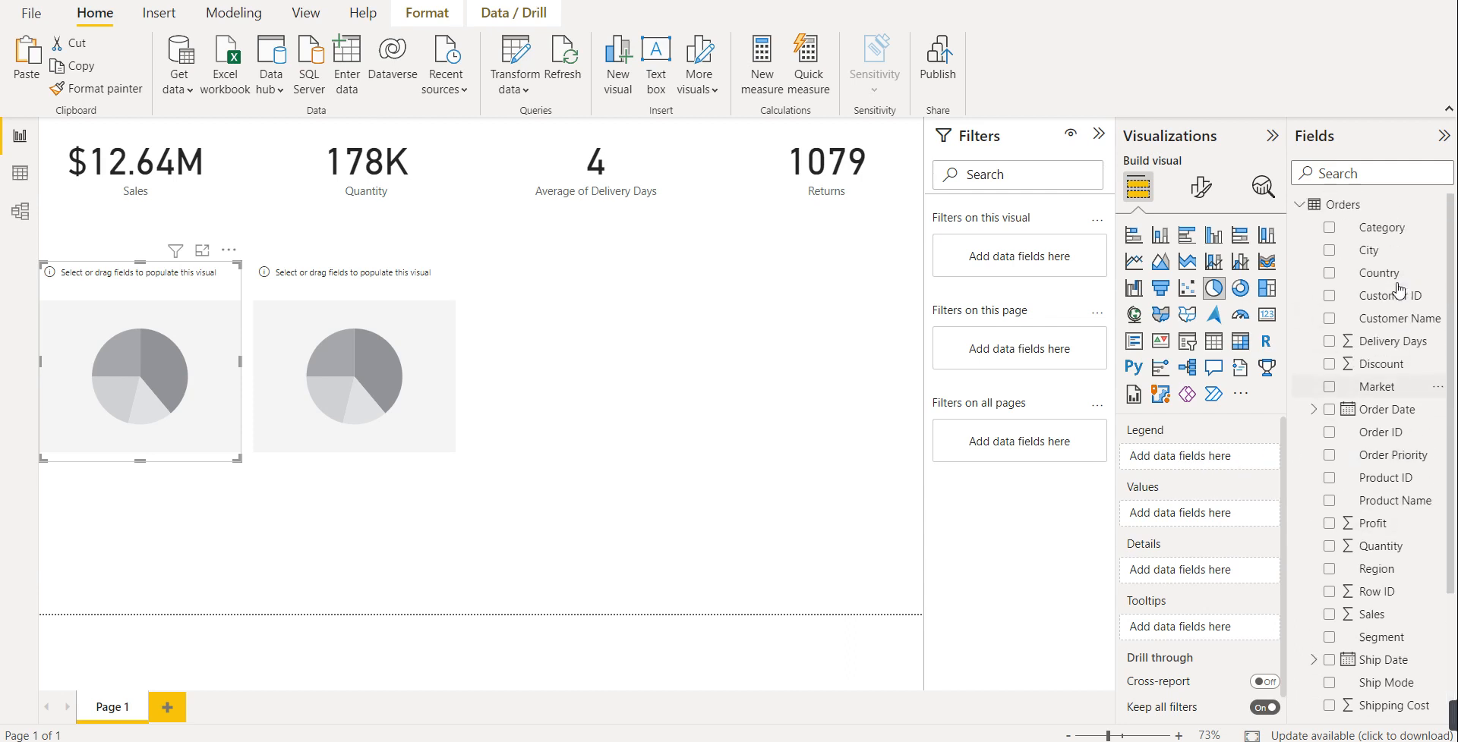
left_click_drag(1334, 240, 1211, 458)
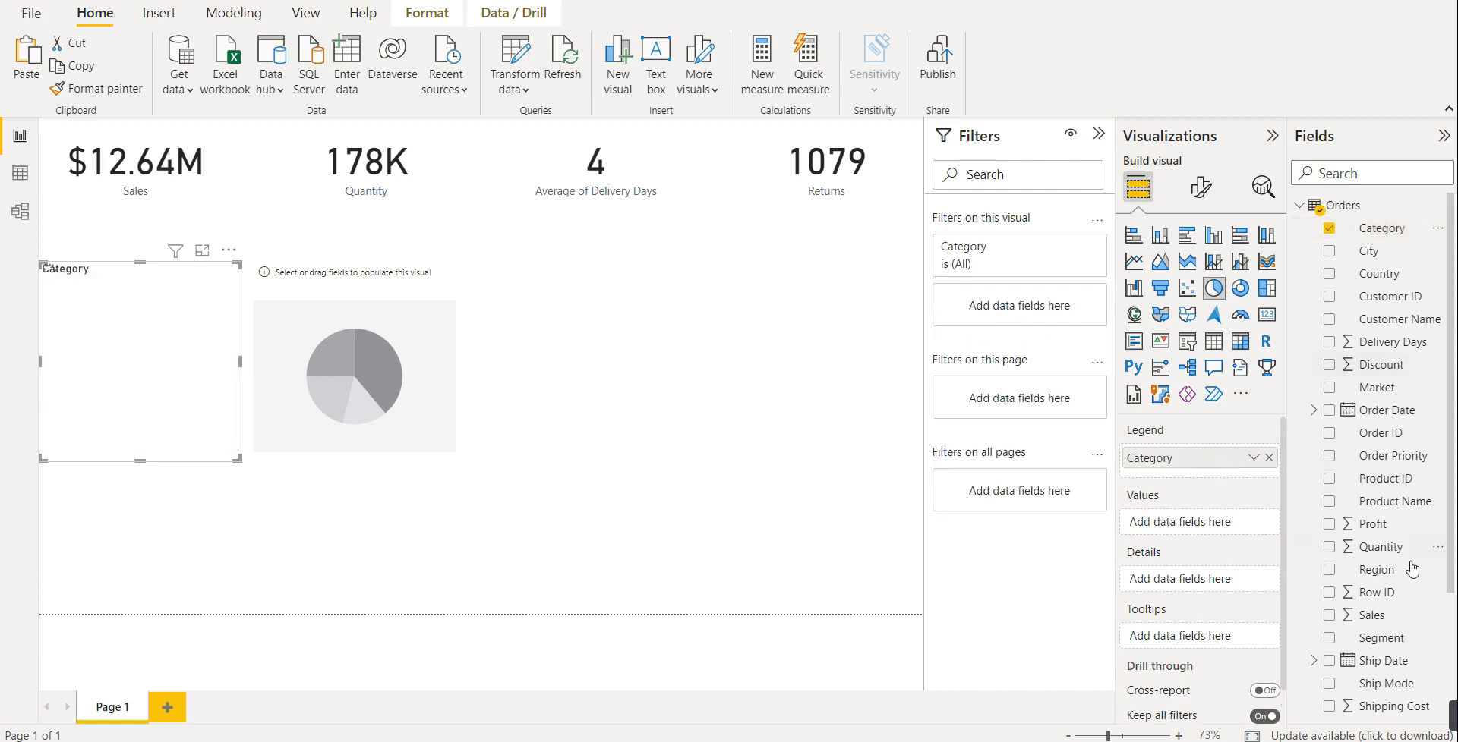
left_click_drag(1378, 528, 1215, 531)
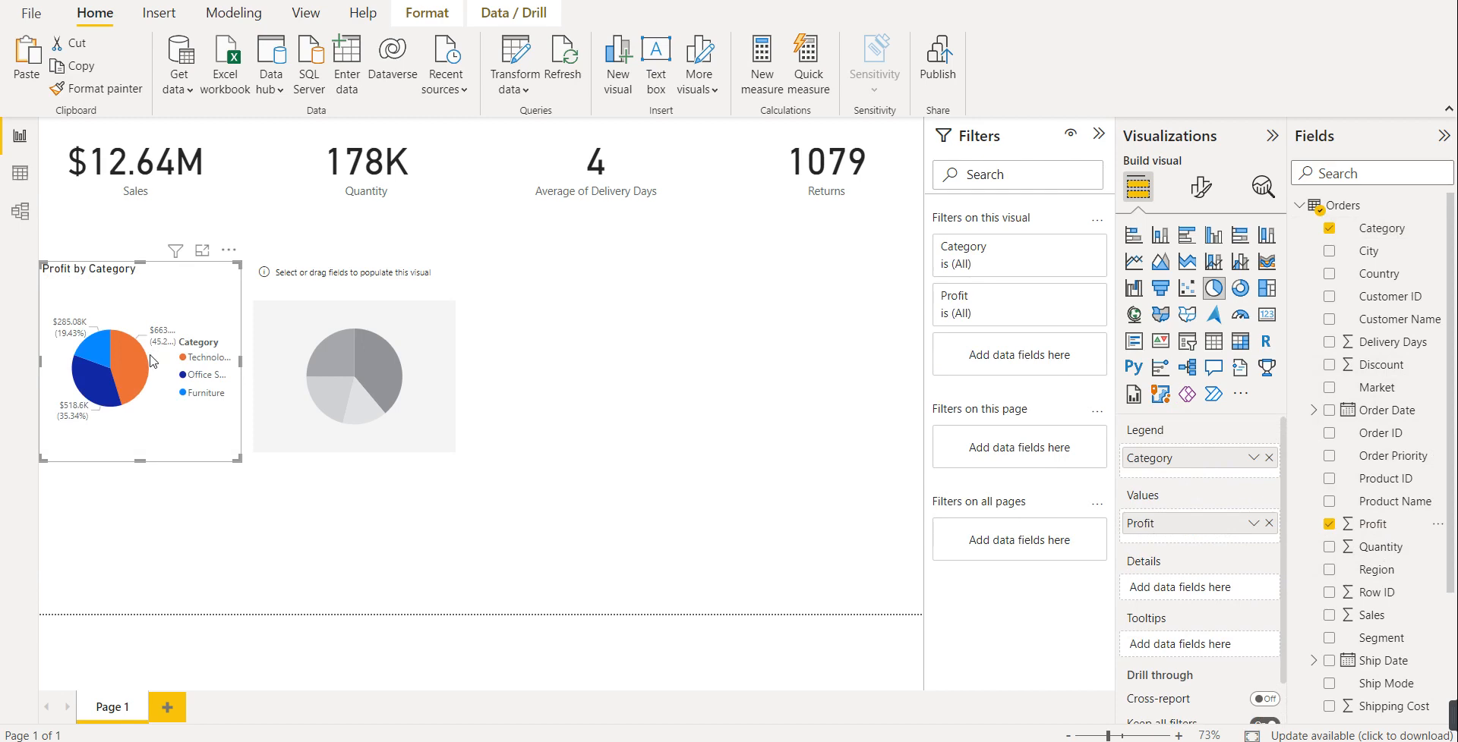
- Set up the second pie chart with Sales as values and Sub-Category as legend
left_click(360, 377)
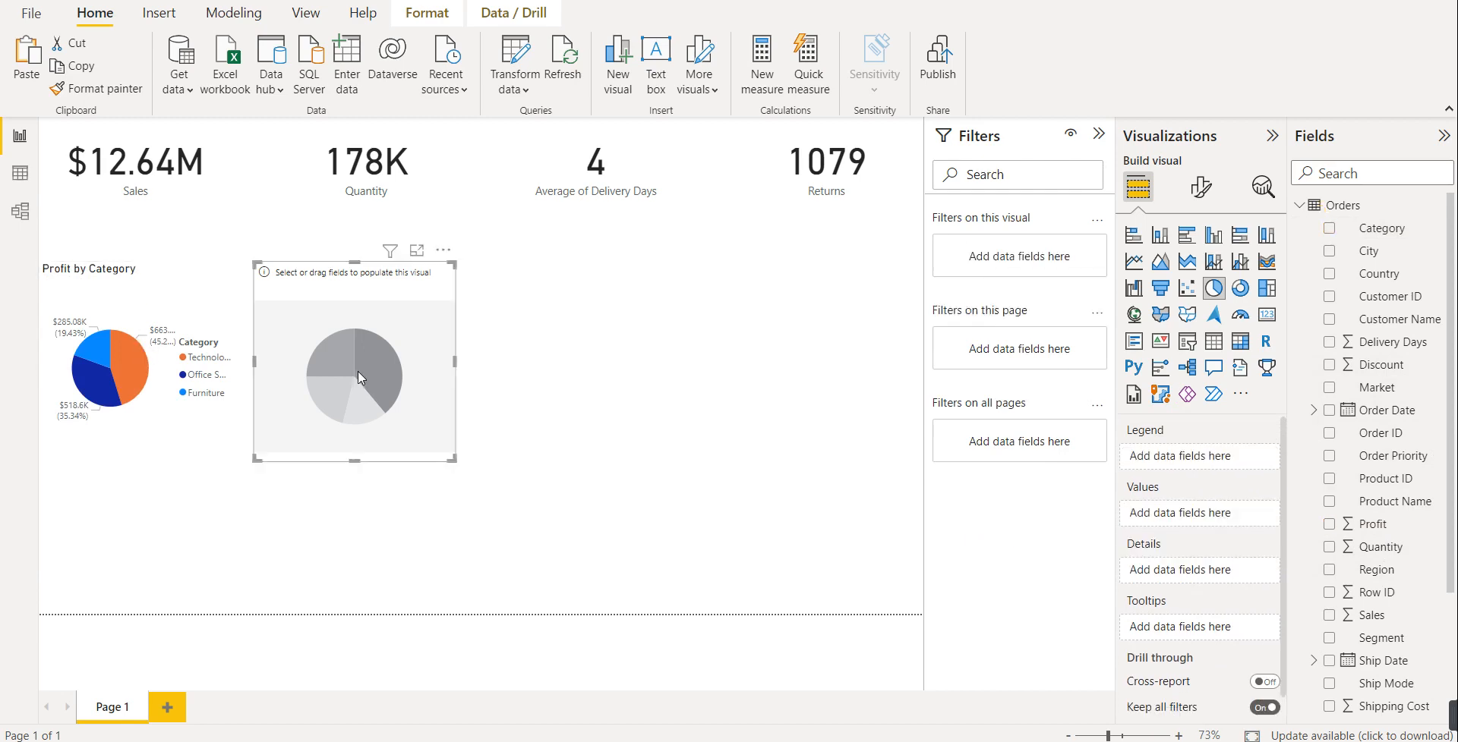
left_click_drag(1376, 616, 1169, 518)
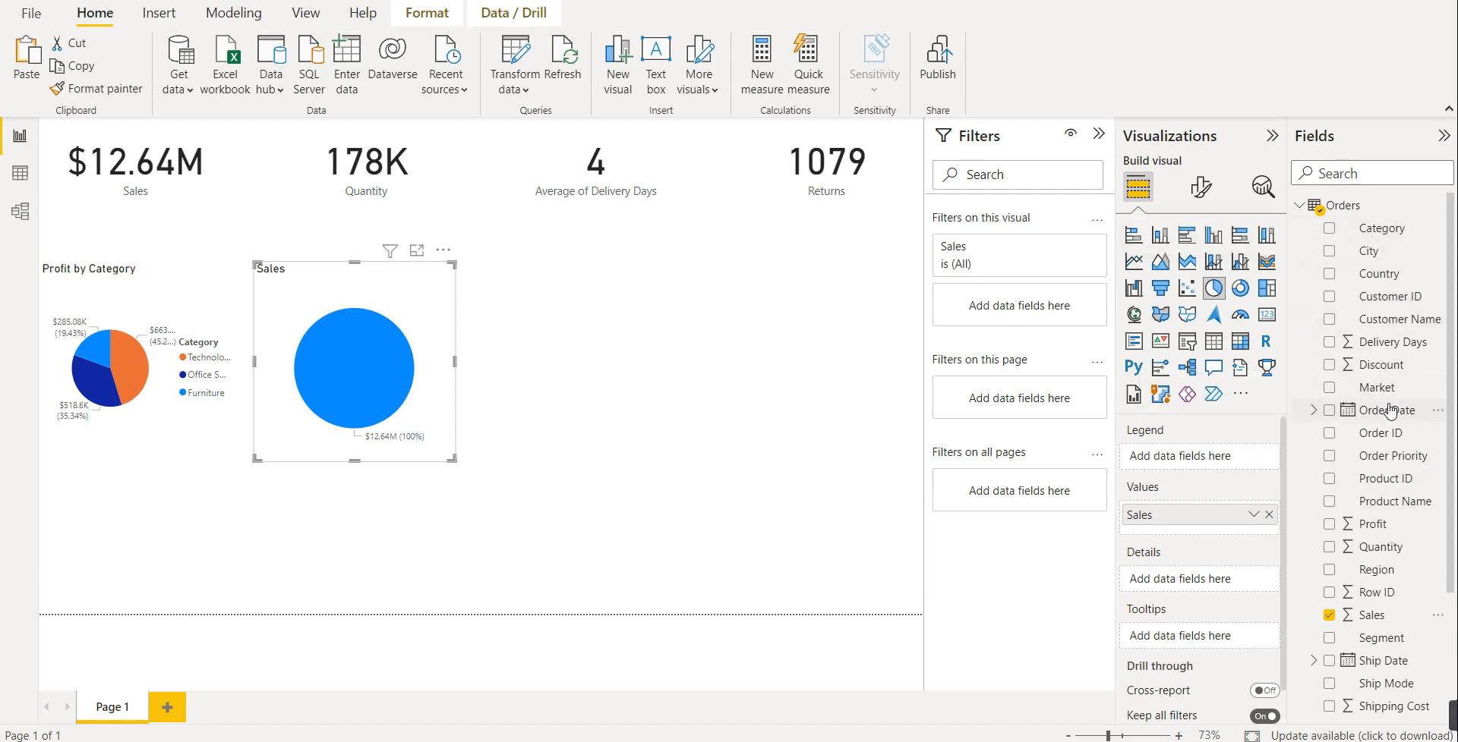
scroll(1389, 419, "down", 2)
left_click_drag(1396, 680, 1196, 460)
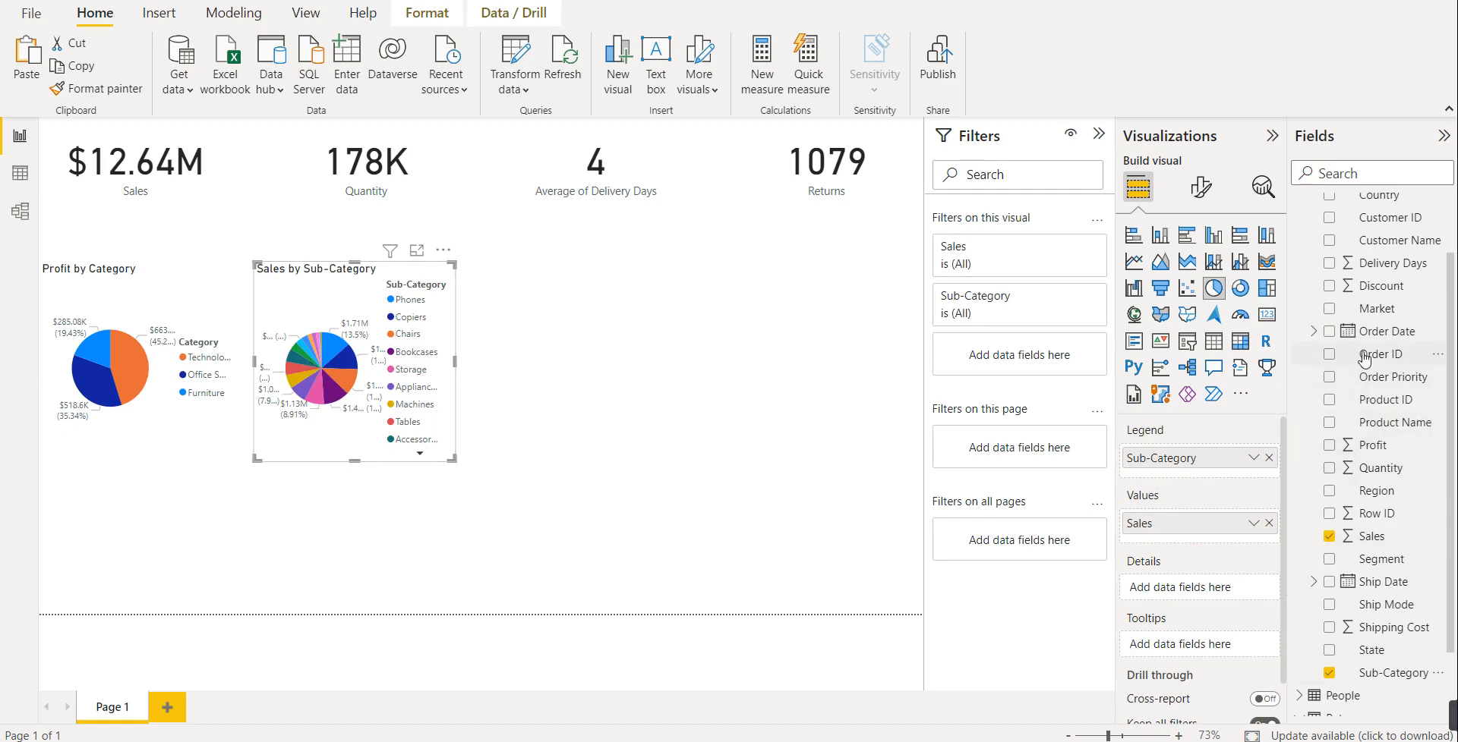
- Replace Sub-Category with Country as the legend of the second pie chart
scroll(1364, 357, "up", 2)
left_click_drag(1374, 281, 1198, 478)
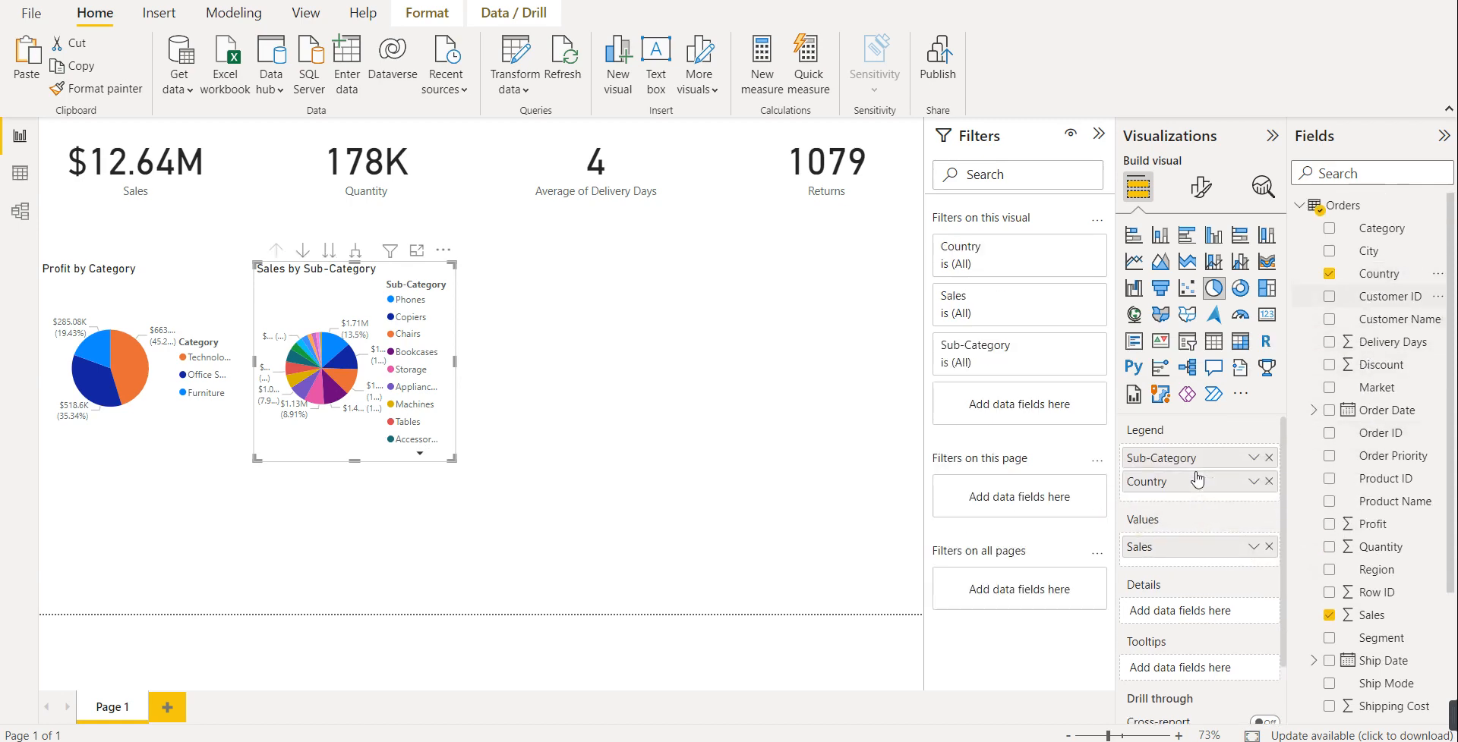
left_click(1268, 458)
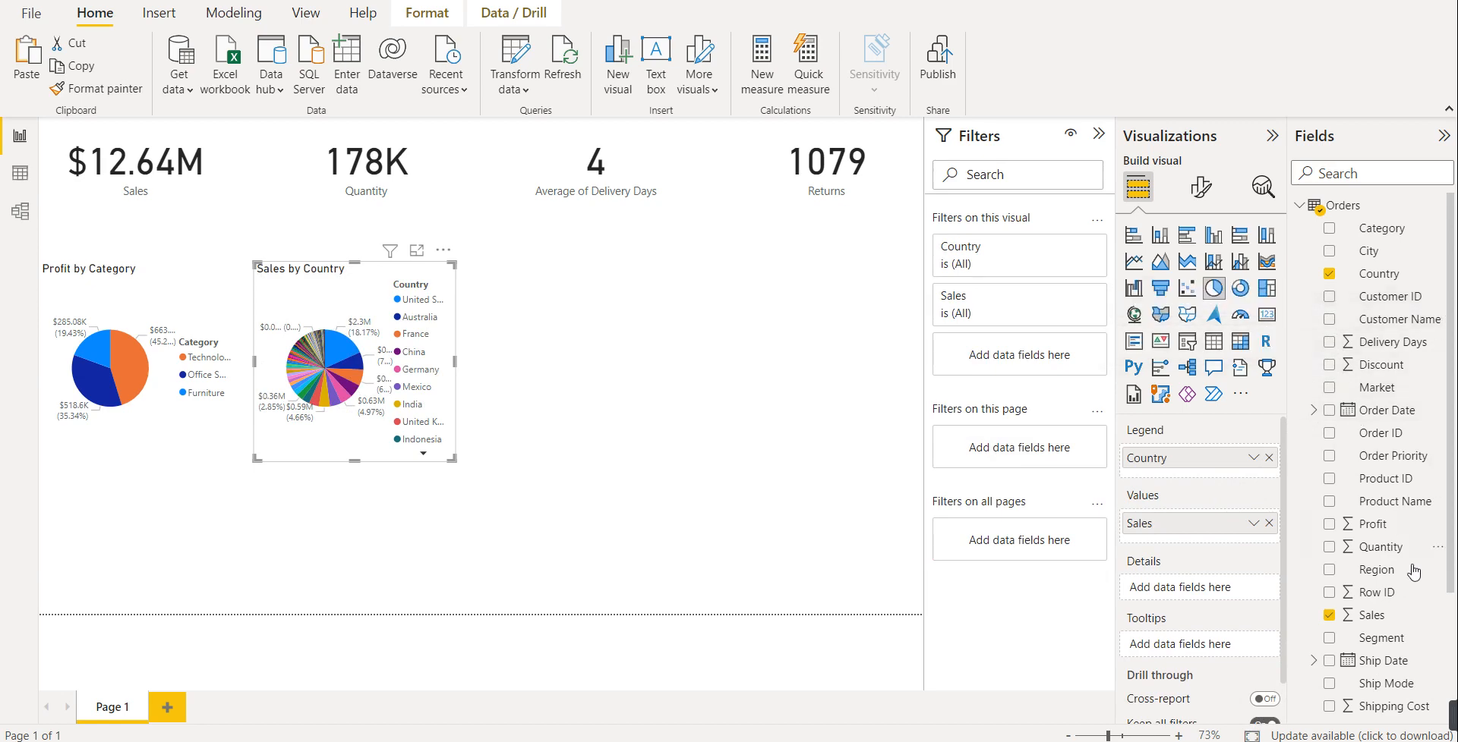
scroll(1395, 572, "down", 3)
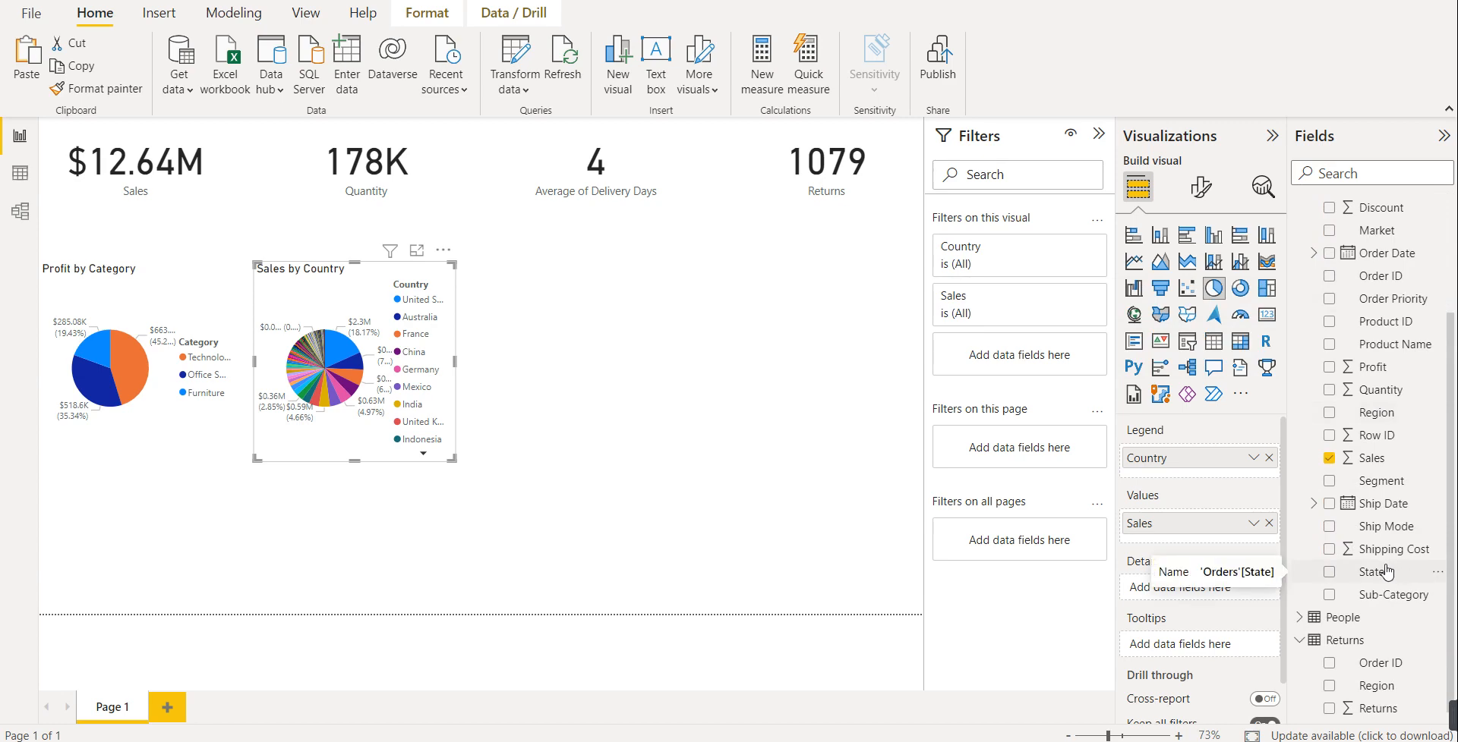
- Replace Country with Ship Mode as the legend of the second pie chart
left_click_drag(1393, 526, 1206, 476)
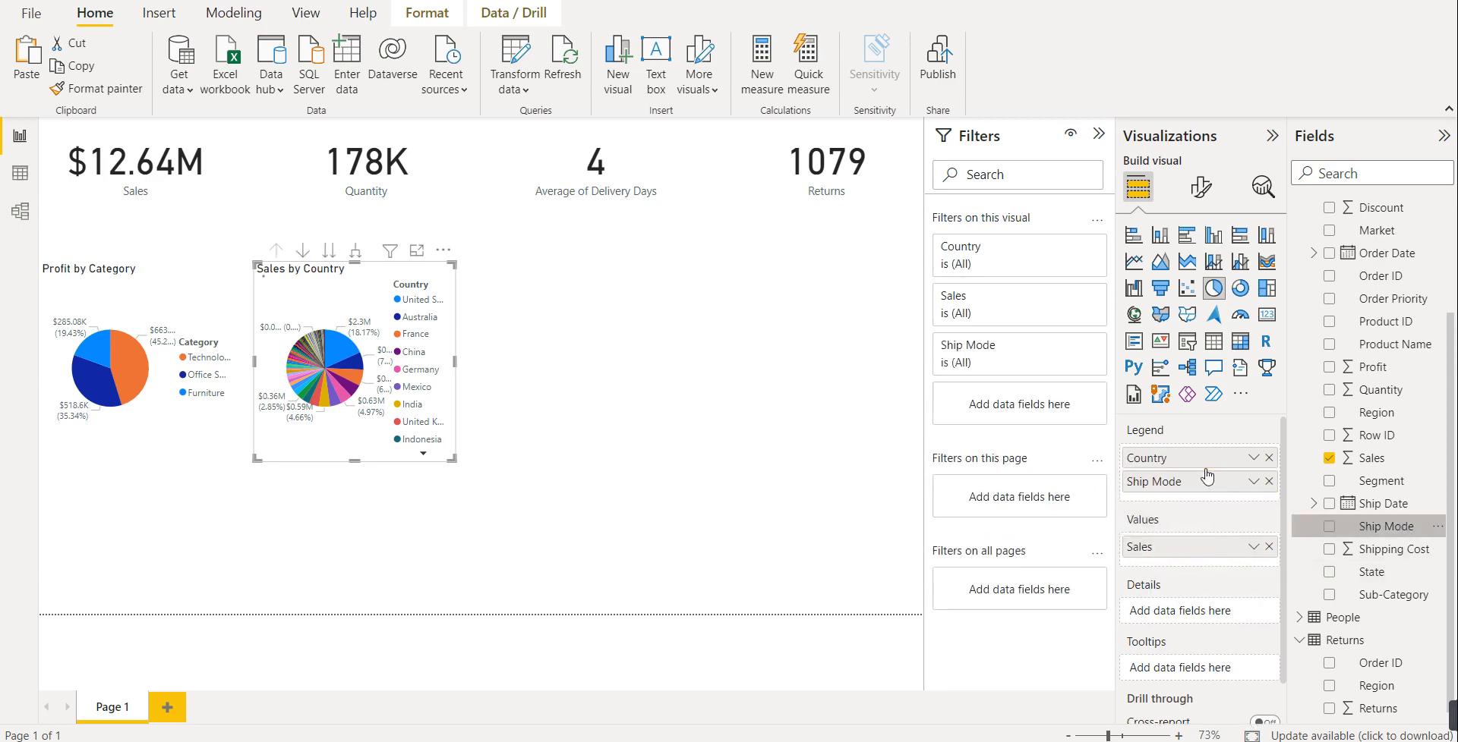
left_click(1269, 458)
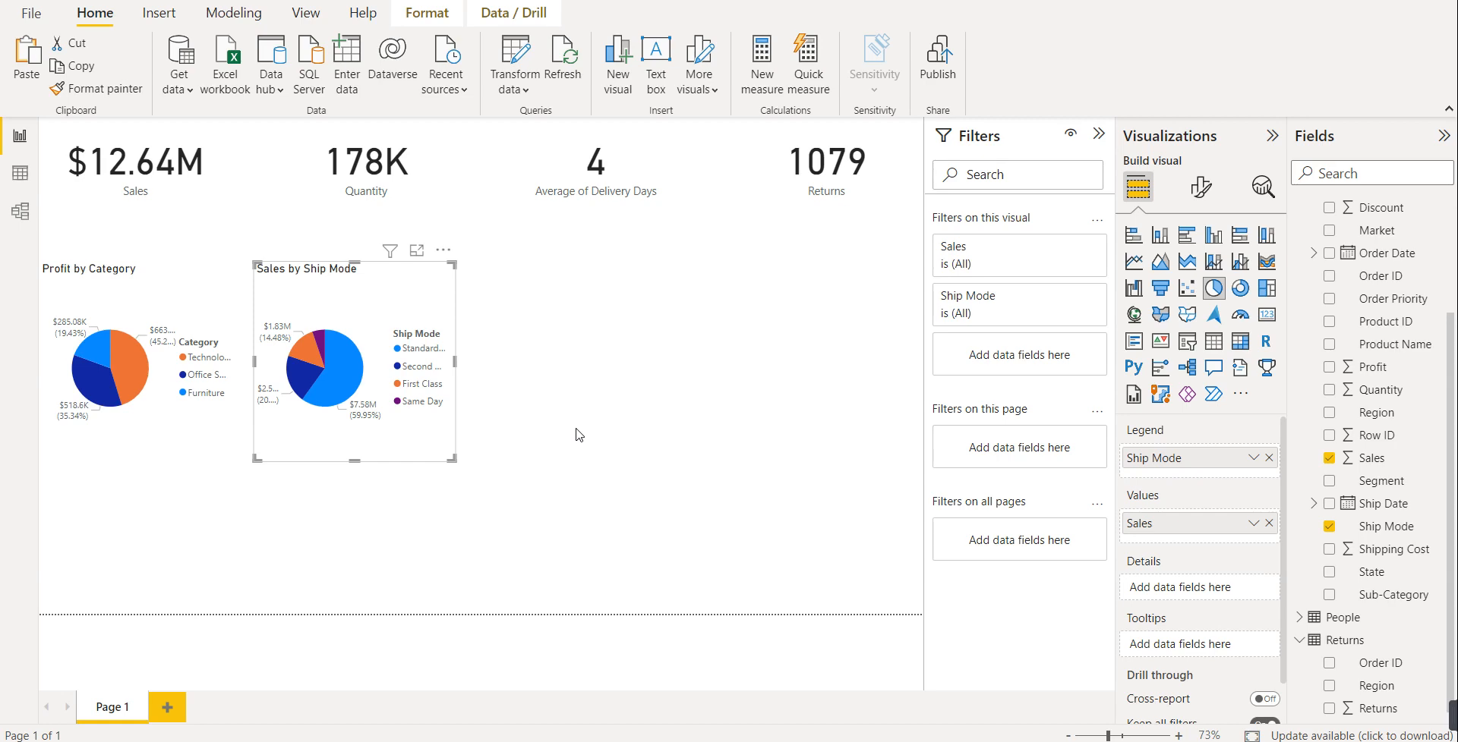
- Move both pie charts together so they sit side by side beneath the Average of Delivery Days and Returns cards
left_click(222, 360)
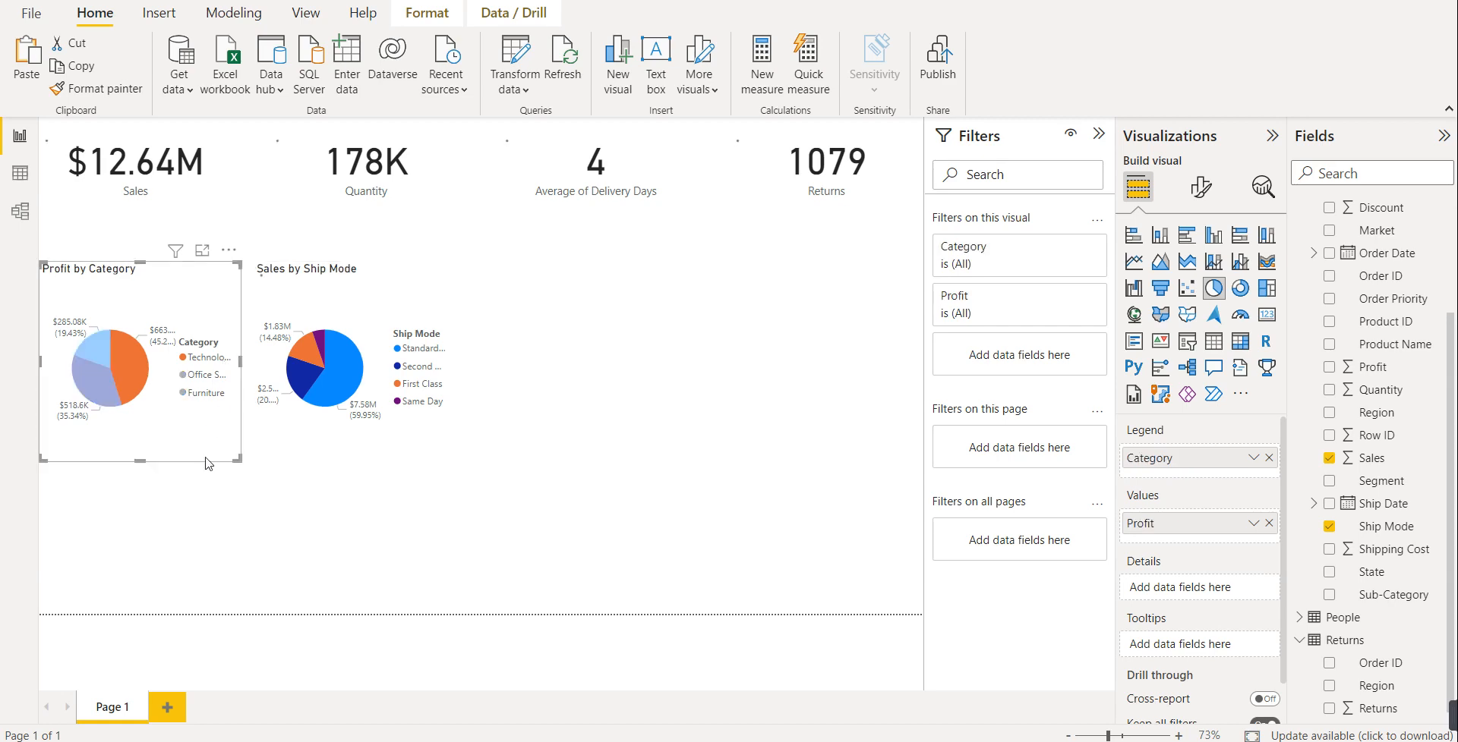
left_click(319, 509)
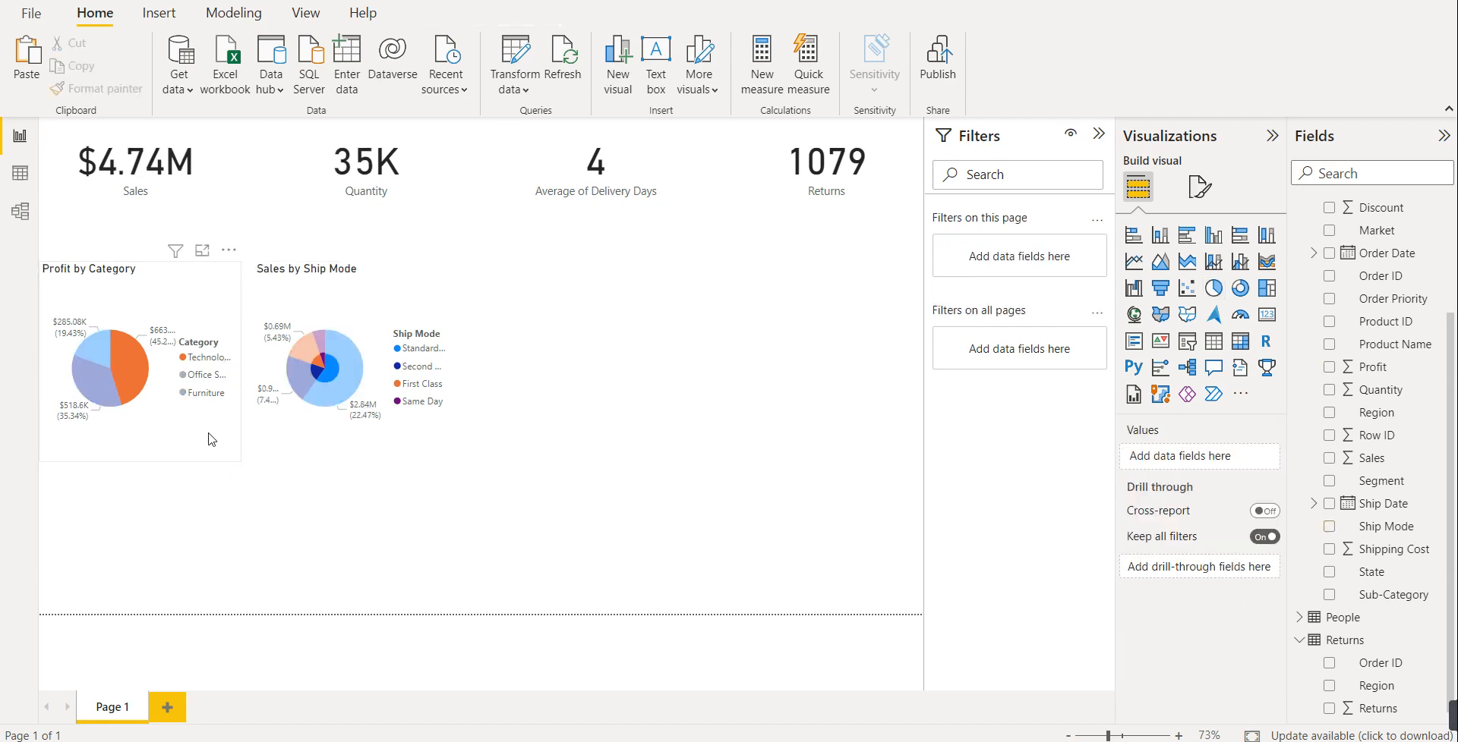
left_click(210, 435)
left_click(306, 447, "ctrl")
left_click_drag(306, 447, 758, 385)
left_click_drag(756, 385, 756, 381)
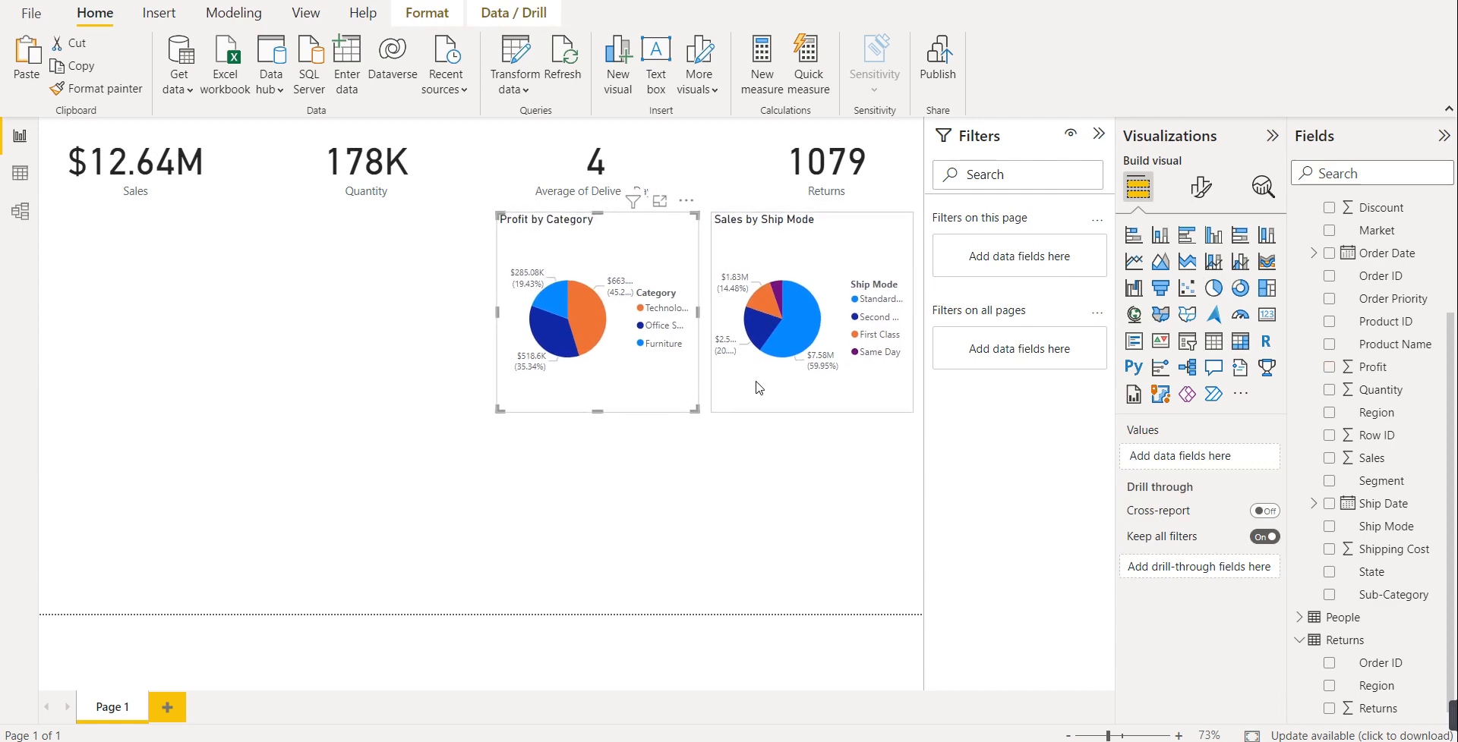
left_click(739, 478)
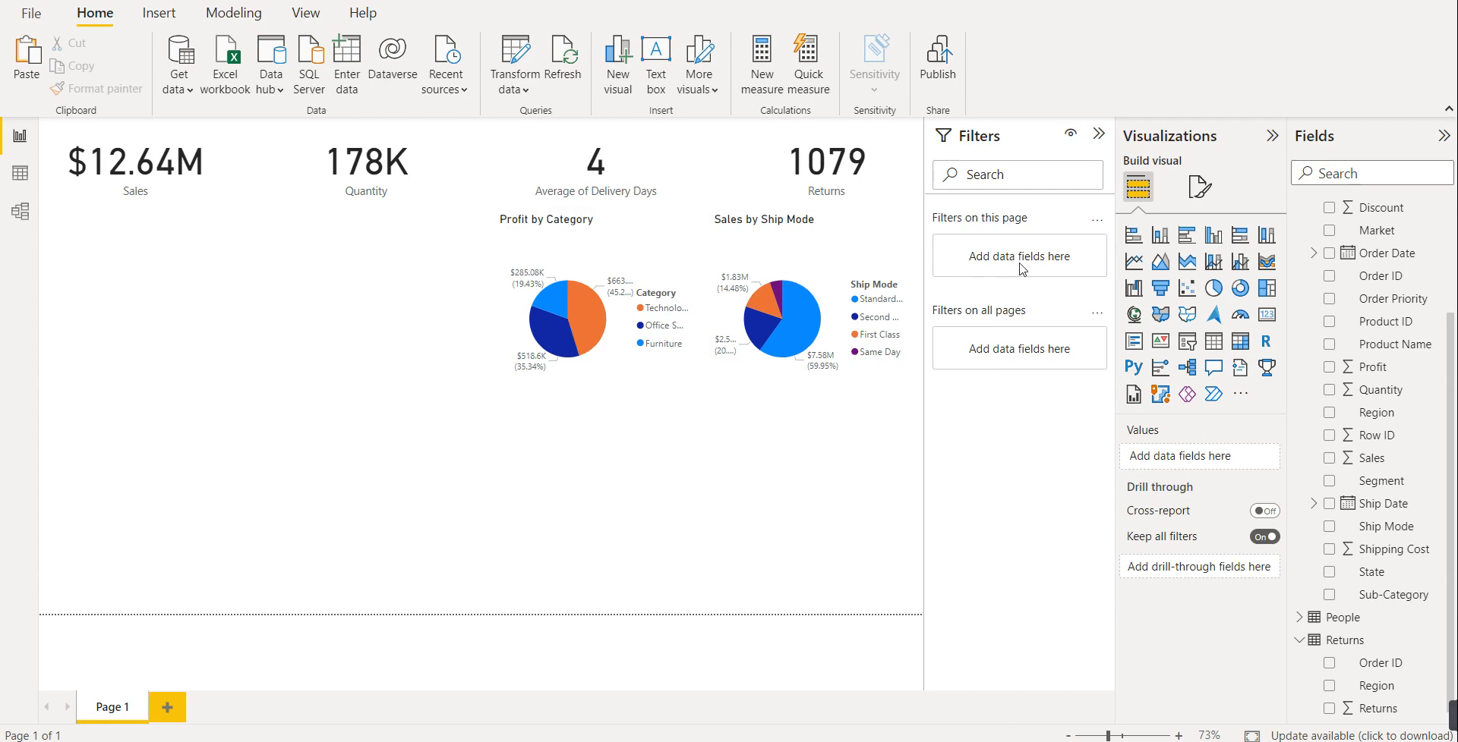
- Add an empty stacked bar chart to the page and make it taller
left_click(1131, 239)
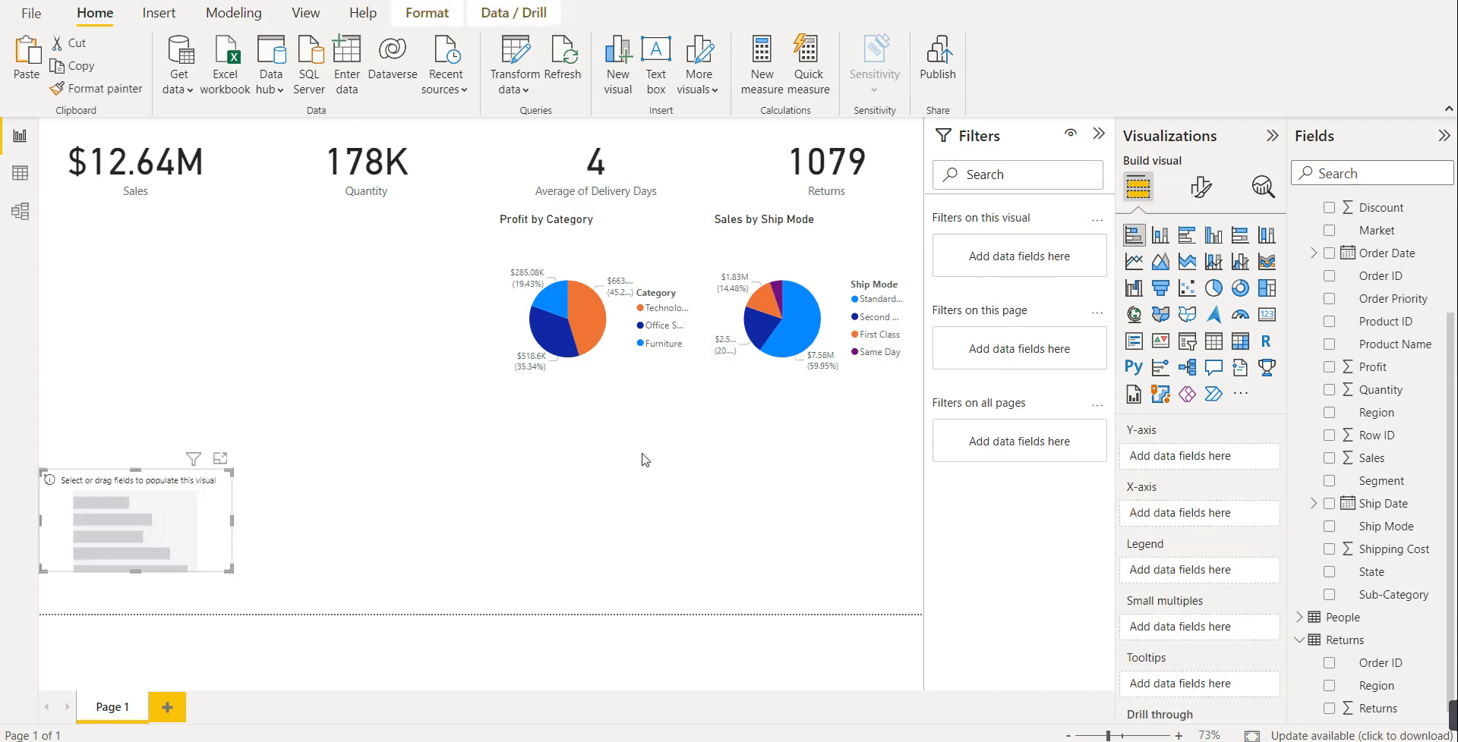
left_click_drag(137, 470, 144, 332)
left_click_drag(145, 384, 65, 455)
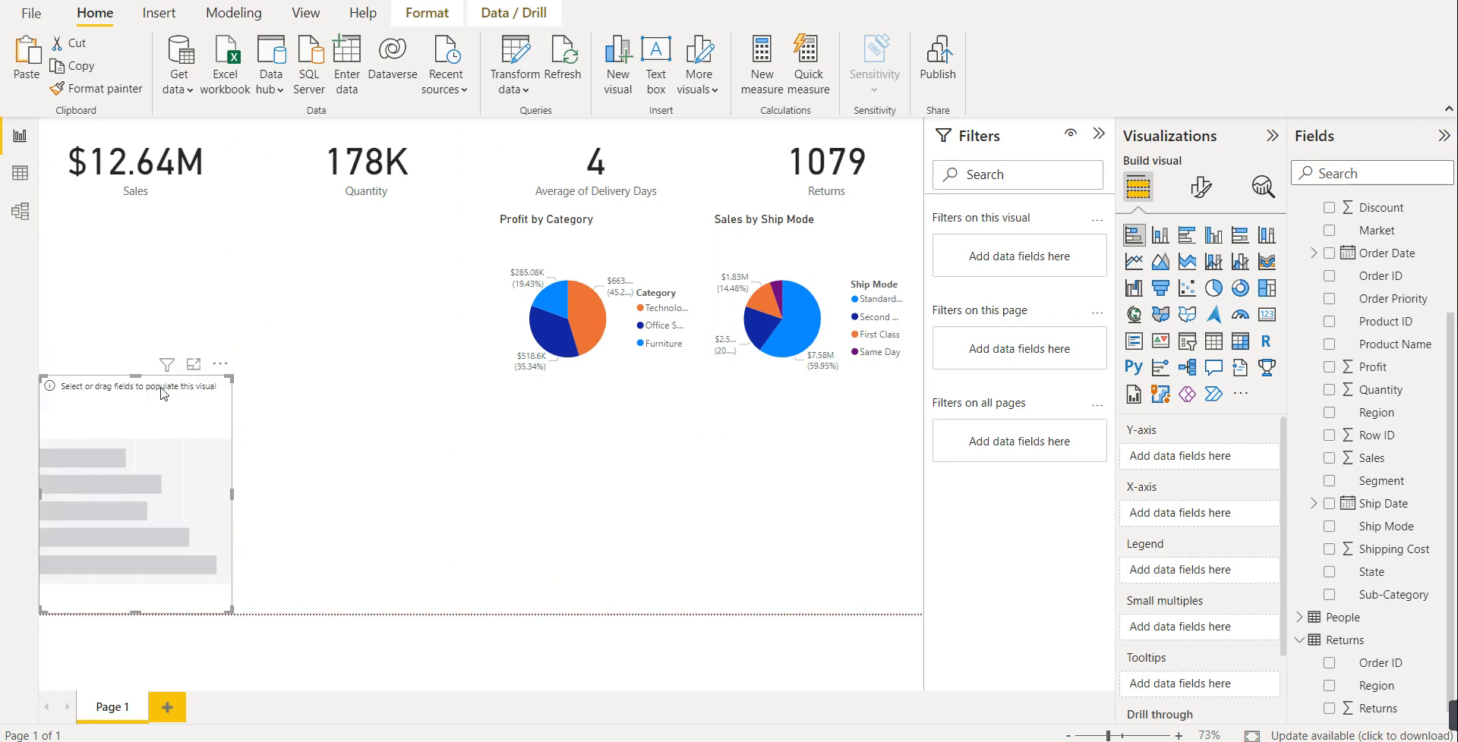
left_click_drag(139, 374, 138, 384)
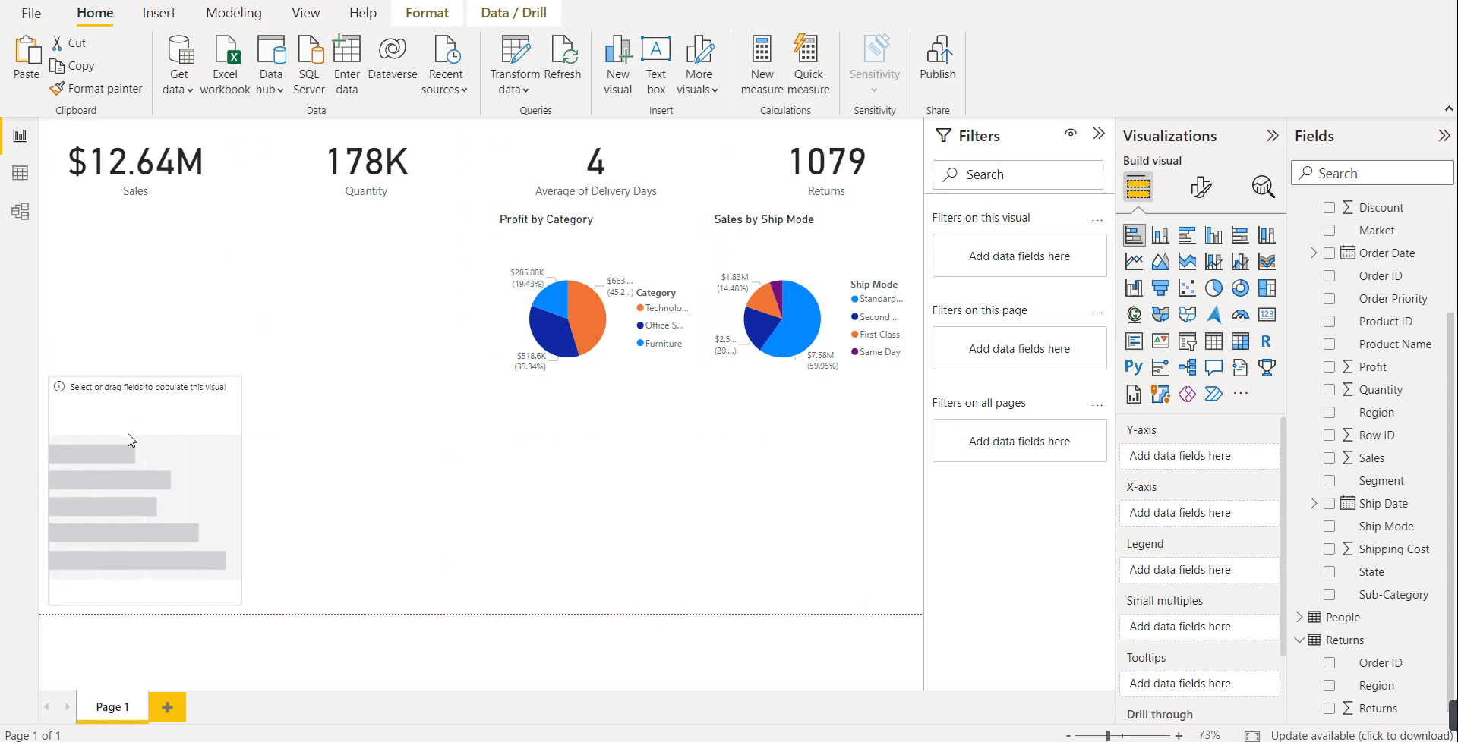
- Place the empty bar chart beneath the Sales by Ship Mode pie chart and shorten it from its upper edge to clear the pie
left_click_drag(132, 450, 803, 448)
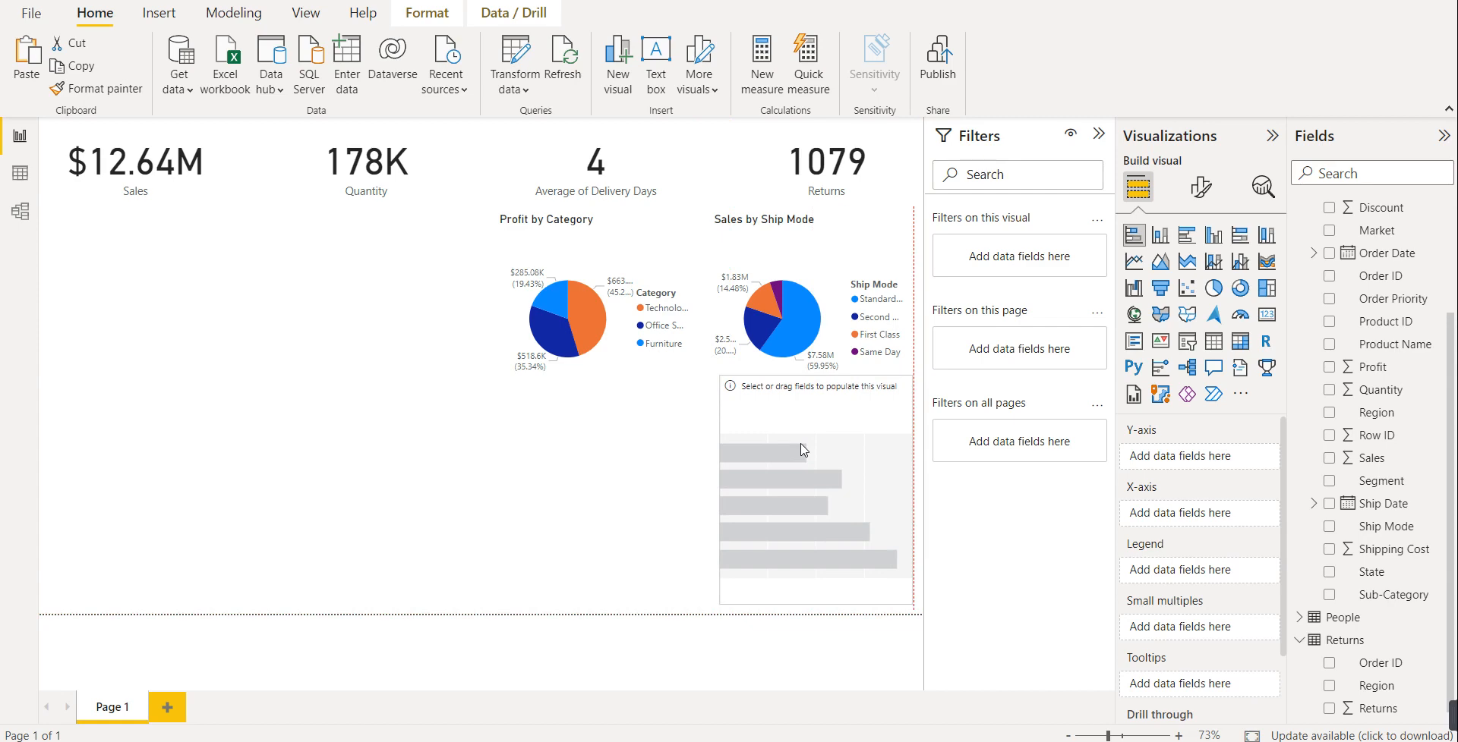
left_click_drag(803, 449, 803, 449)
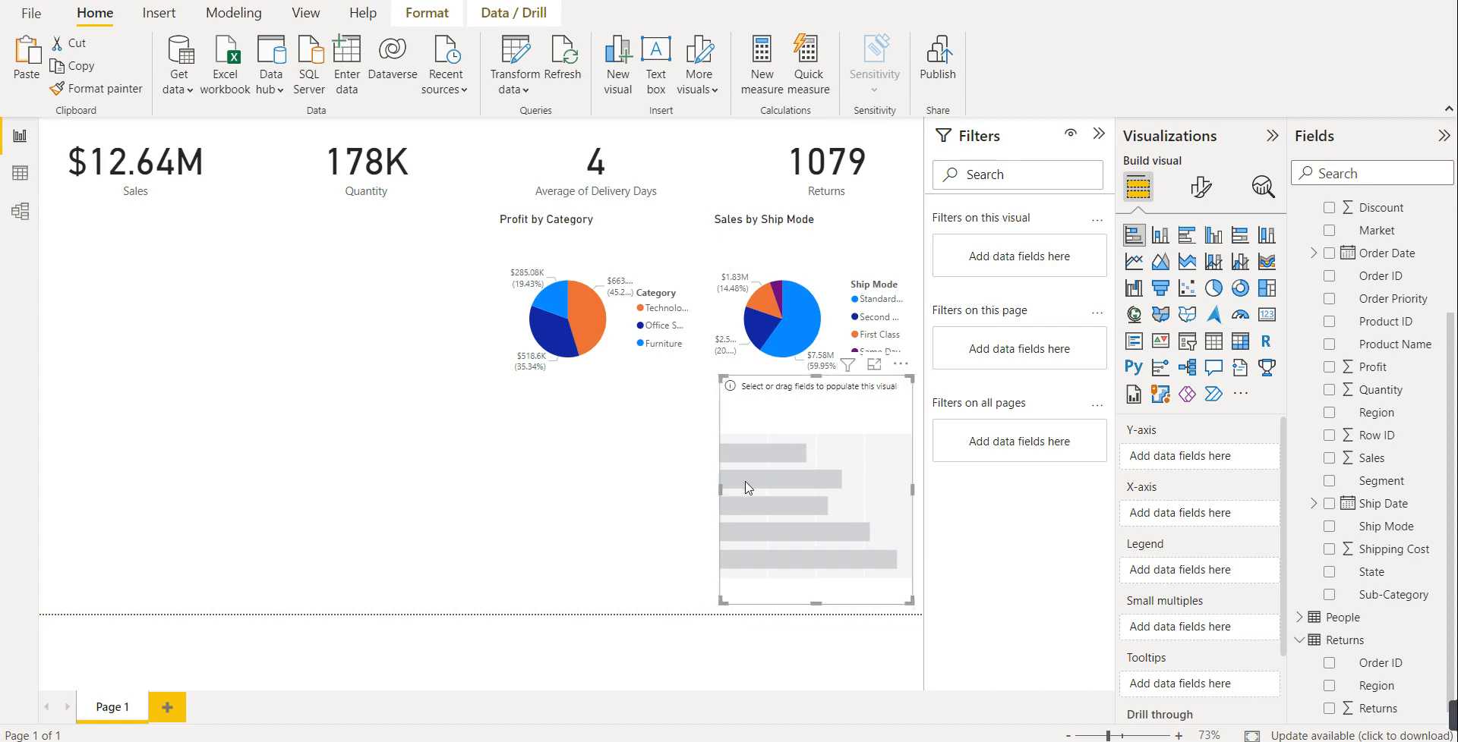
left_click(759, 298)
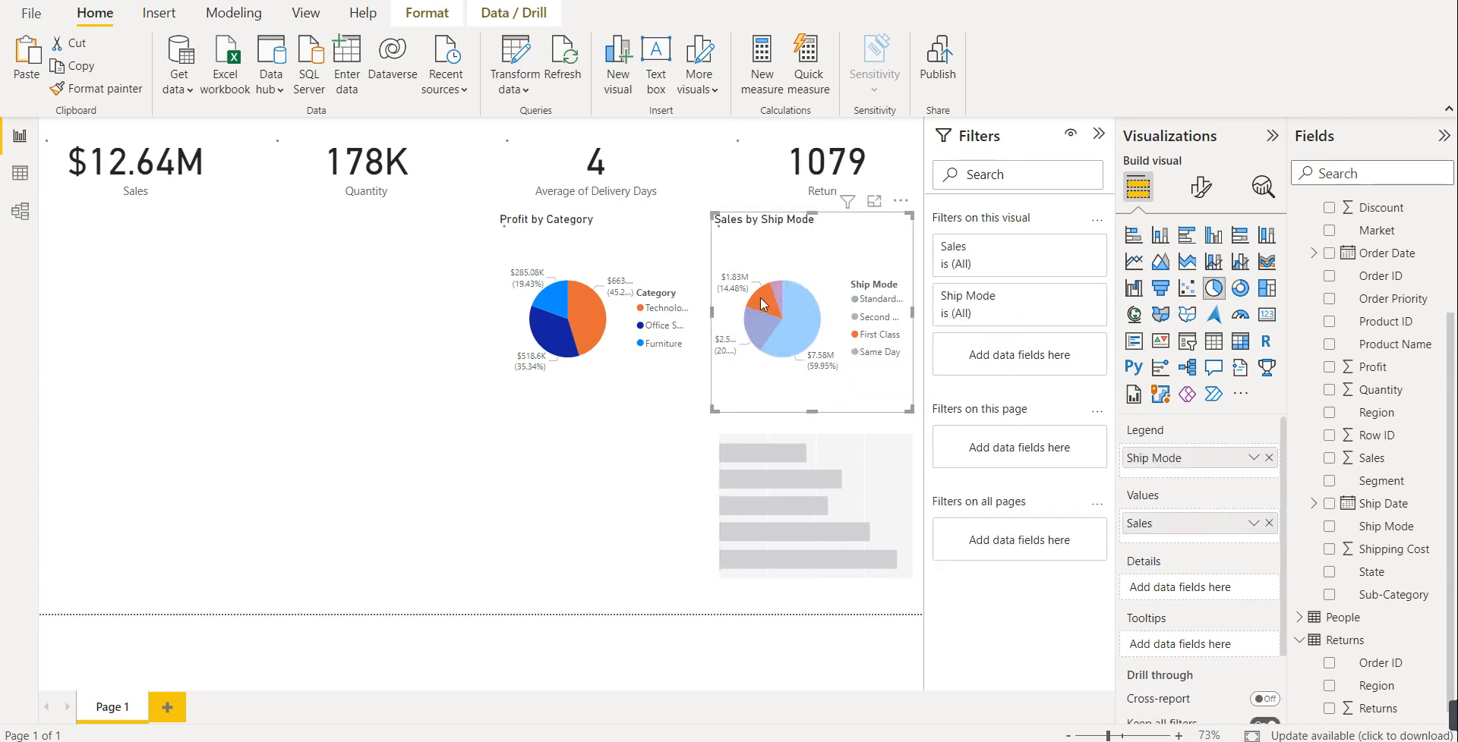
left_click(801, 449)
left_click_drag(813, 377, 813, 431)
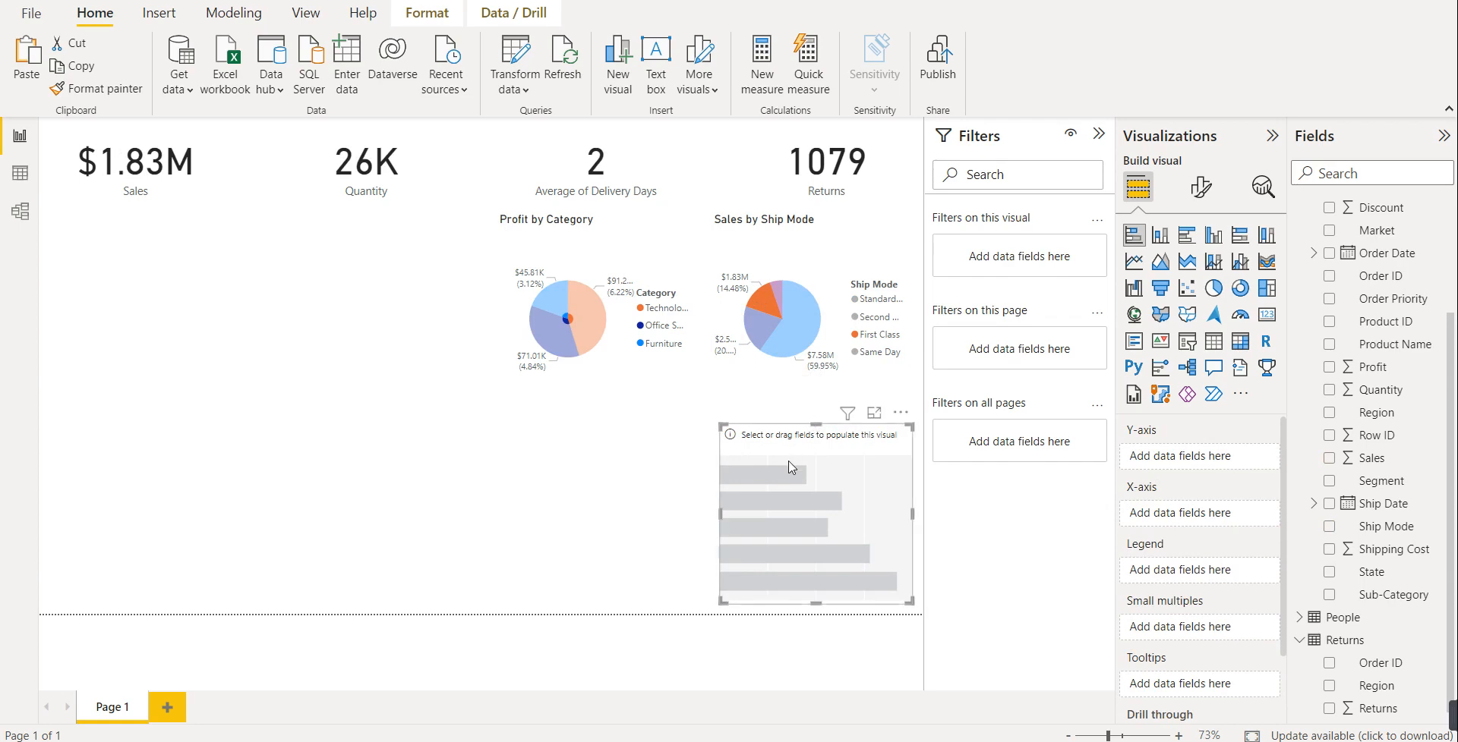
- Duplicate the empty bar chart and place the copy beneath the Profit by Category pie chart
key("ctrl+c")
key("ctrl+v")
left_click_drag(791, 514, 572, 509)
- Set up the bar chart beneath Sales by Ship Mode with Product Name on the Y-axis and Profit on the X-axis
left_click(791, 514)
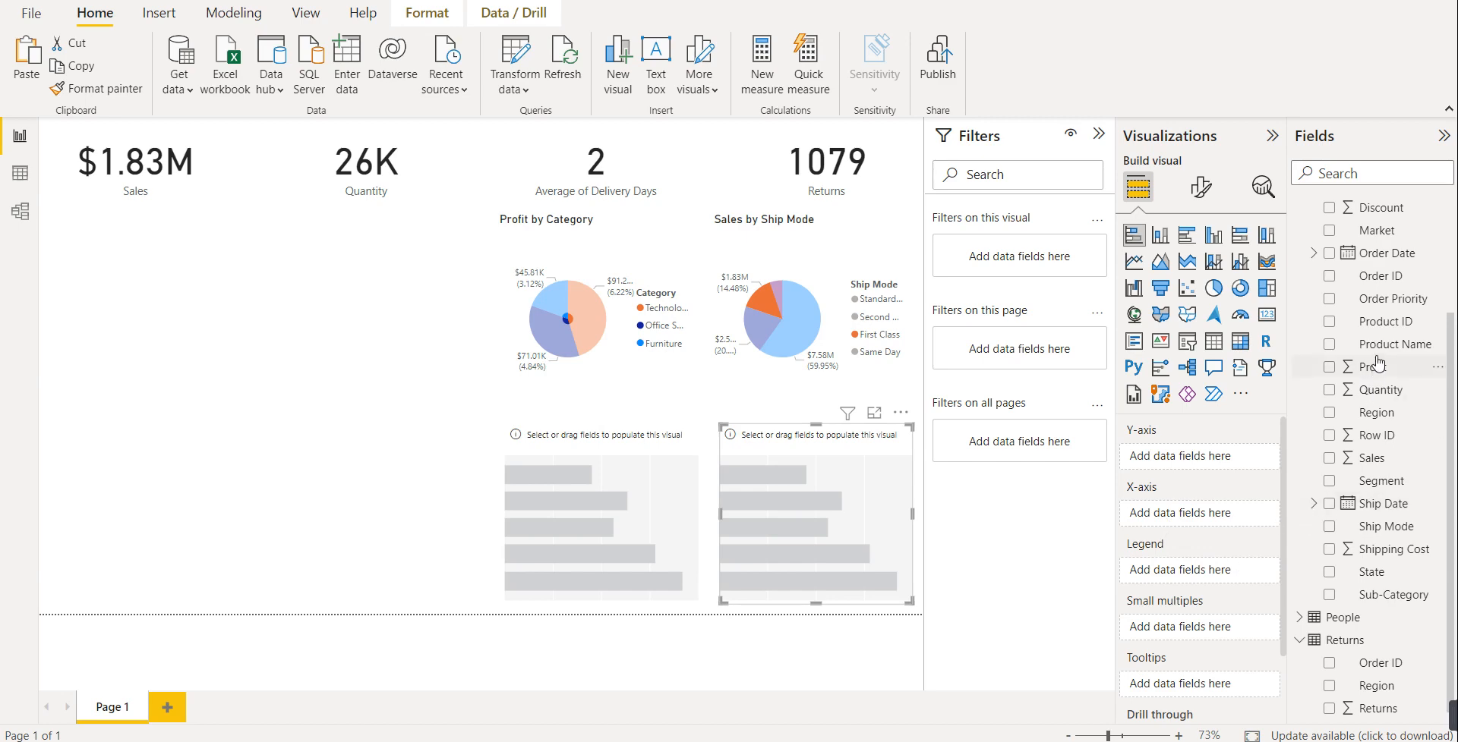
left_click_drag(1363, 347, 1203, 465)
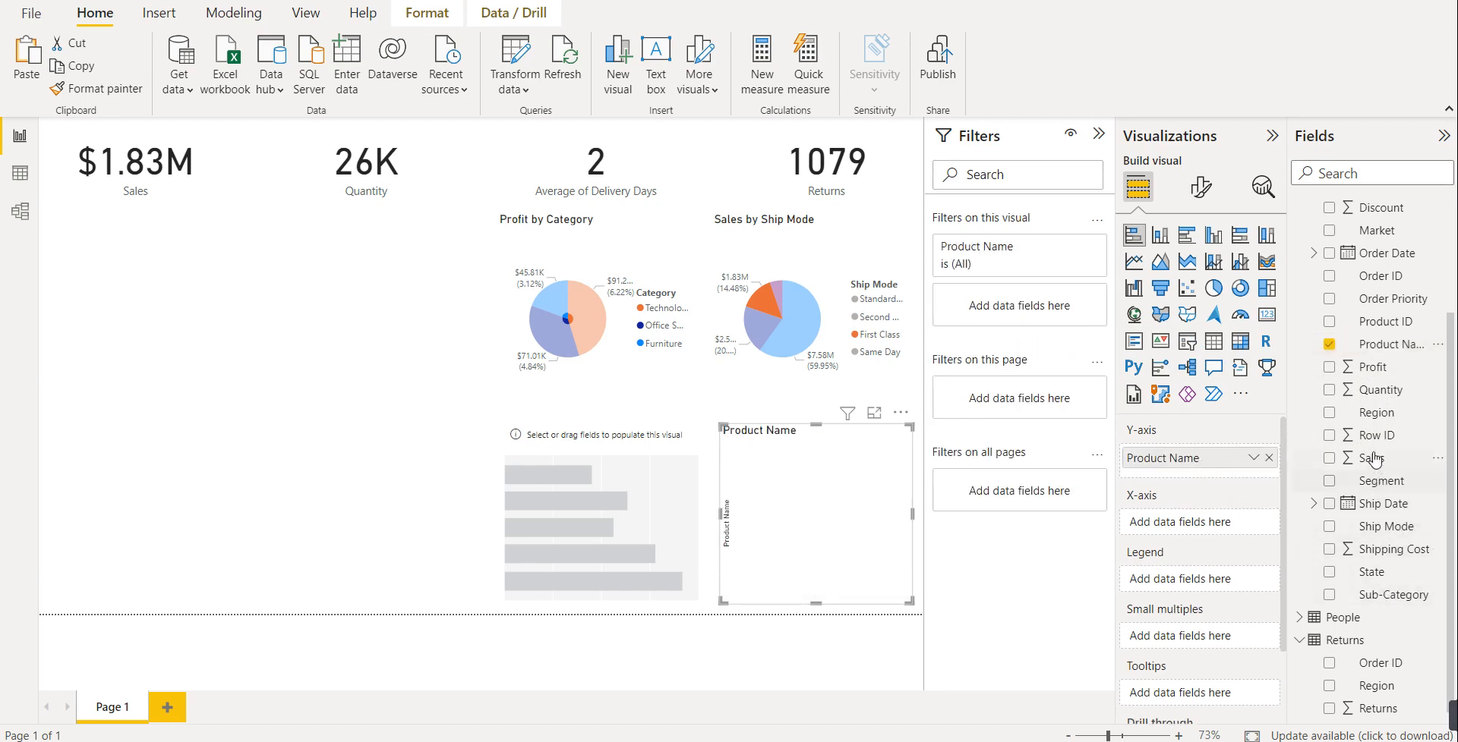
left_click_drag(1367, 369, 1210, 524)
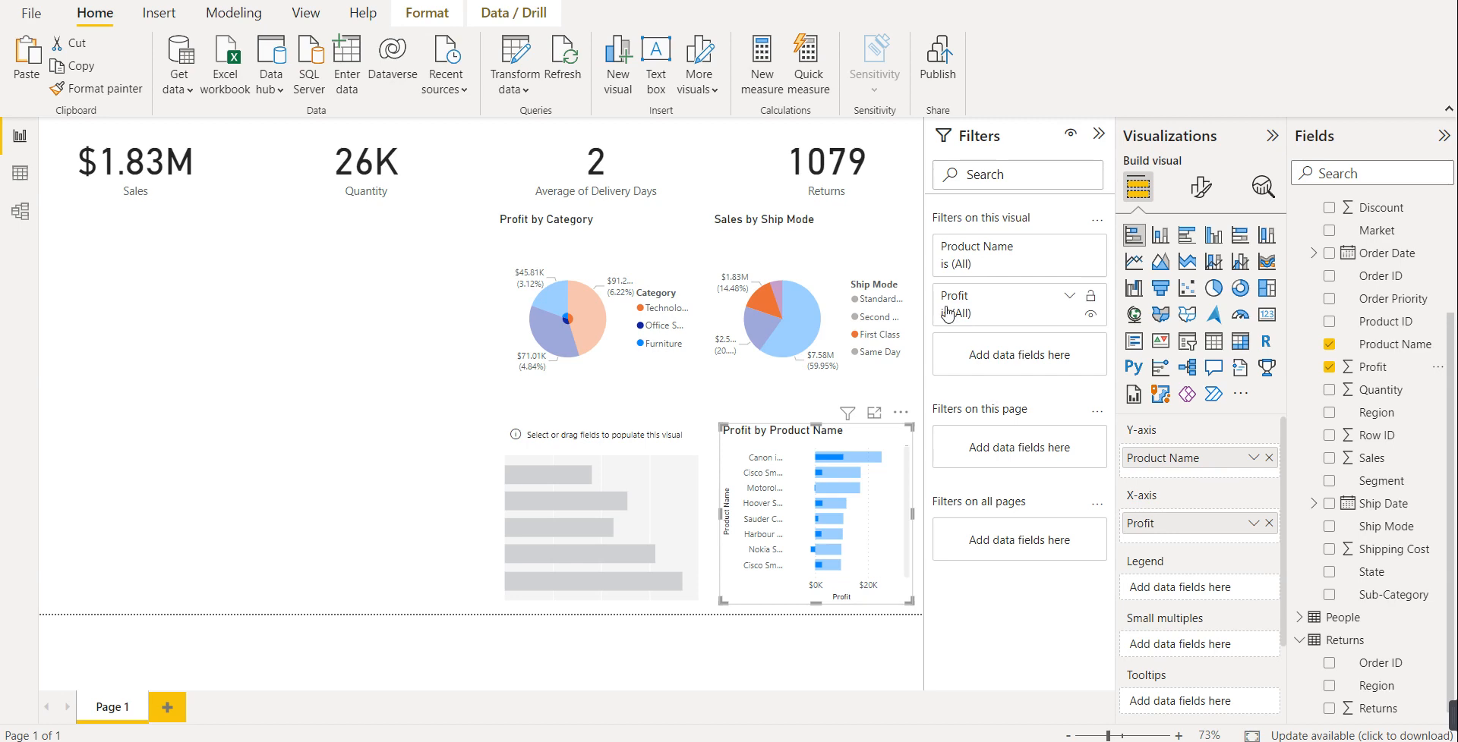
- Filter that bar chart's Product Name with Top N to show the top 5 items by Profit
left_click(1070, 248)
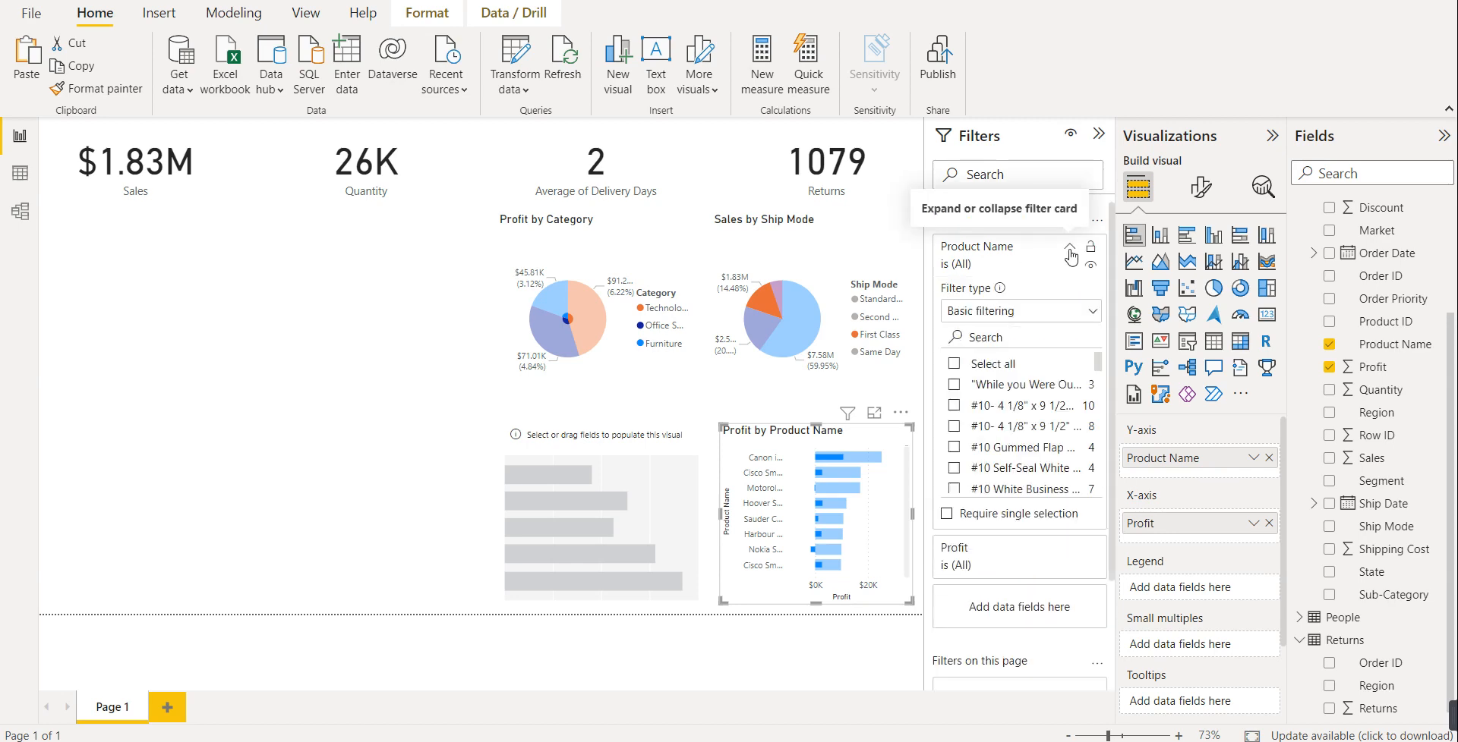
left_click(1092, 315)
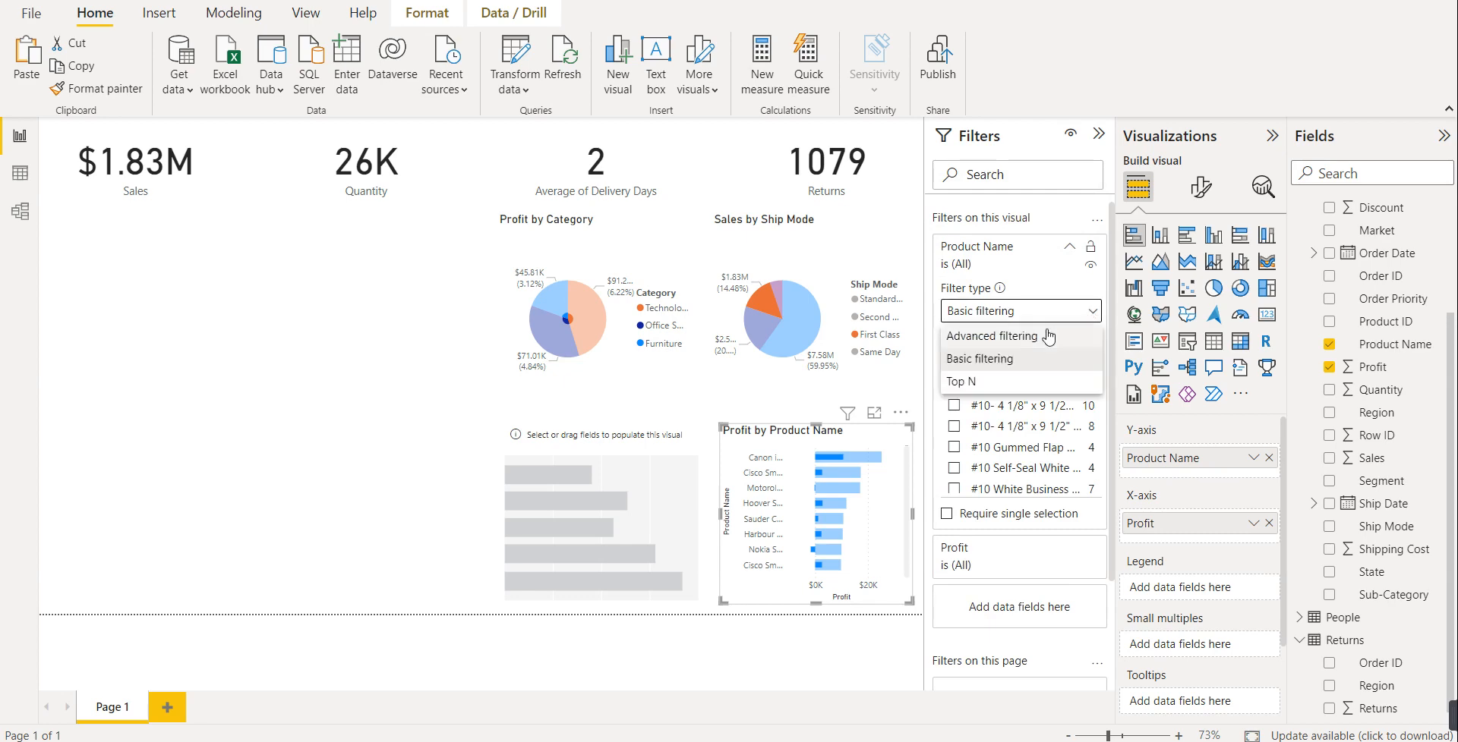
left_click(968, 390)
left_click(1034, 364)
type("5")
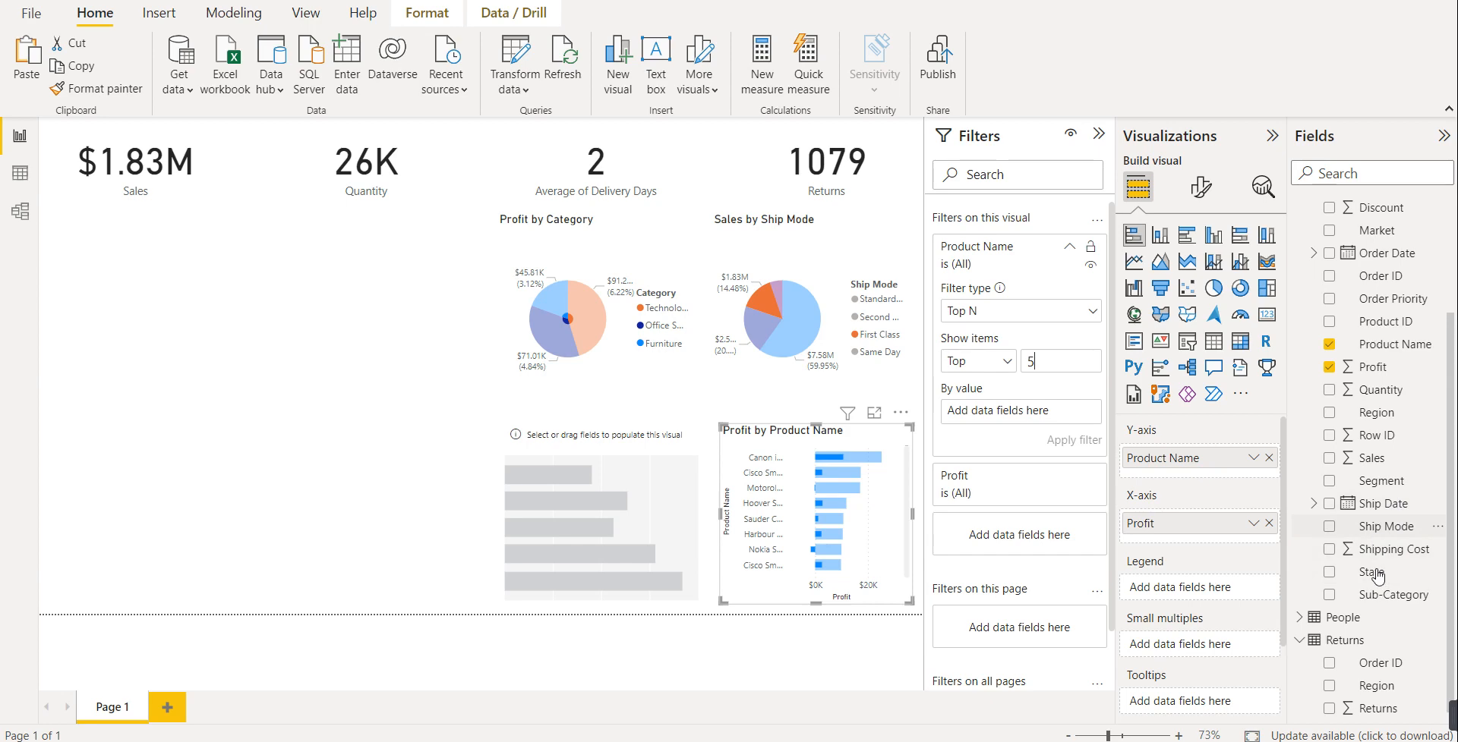
left_click_drag(1370, 370, 1029, 415)
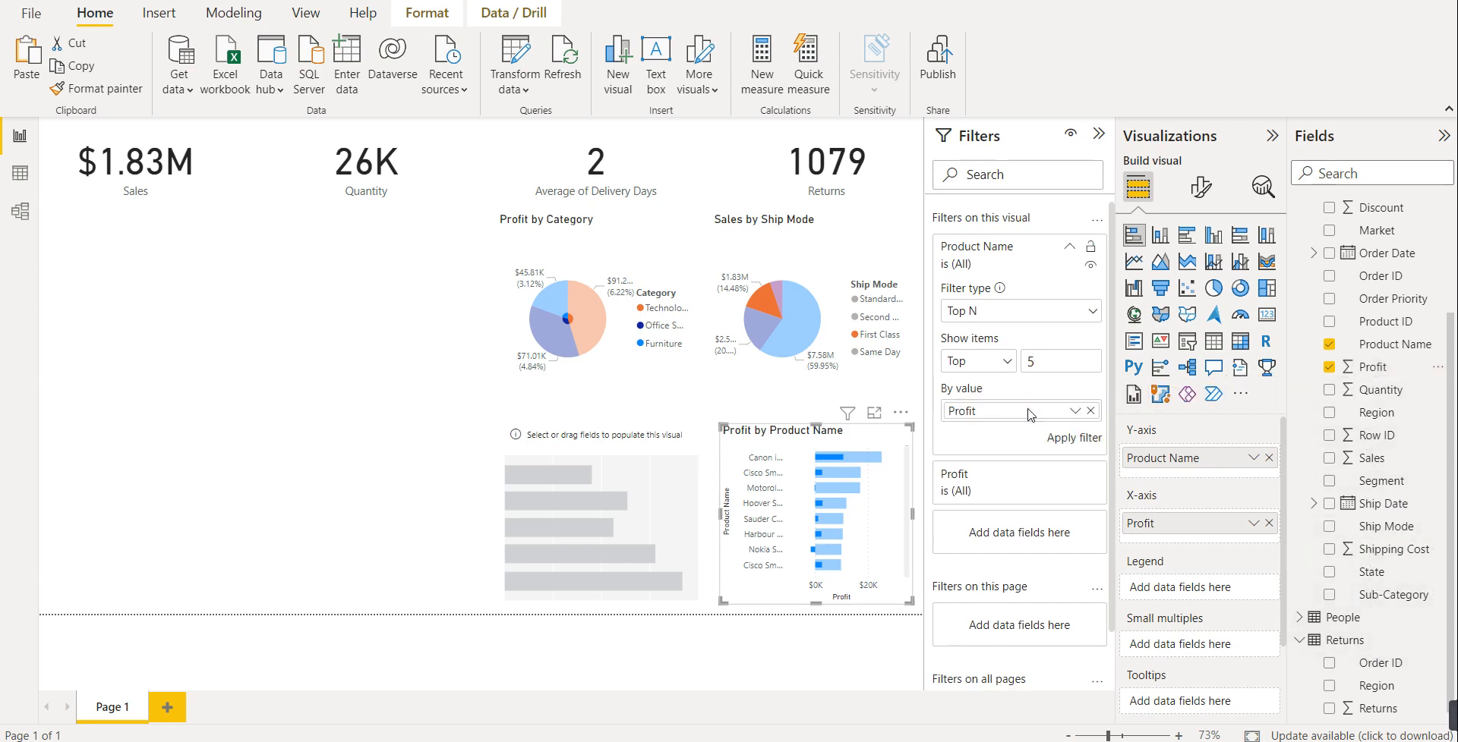
left_click(1081, 441)
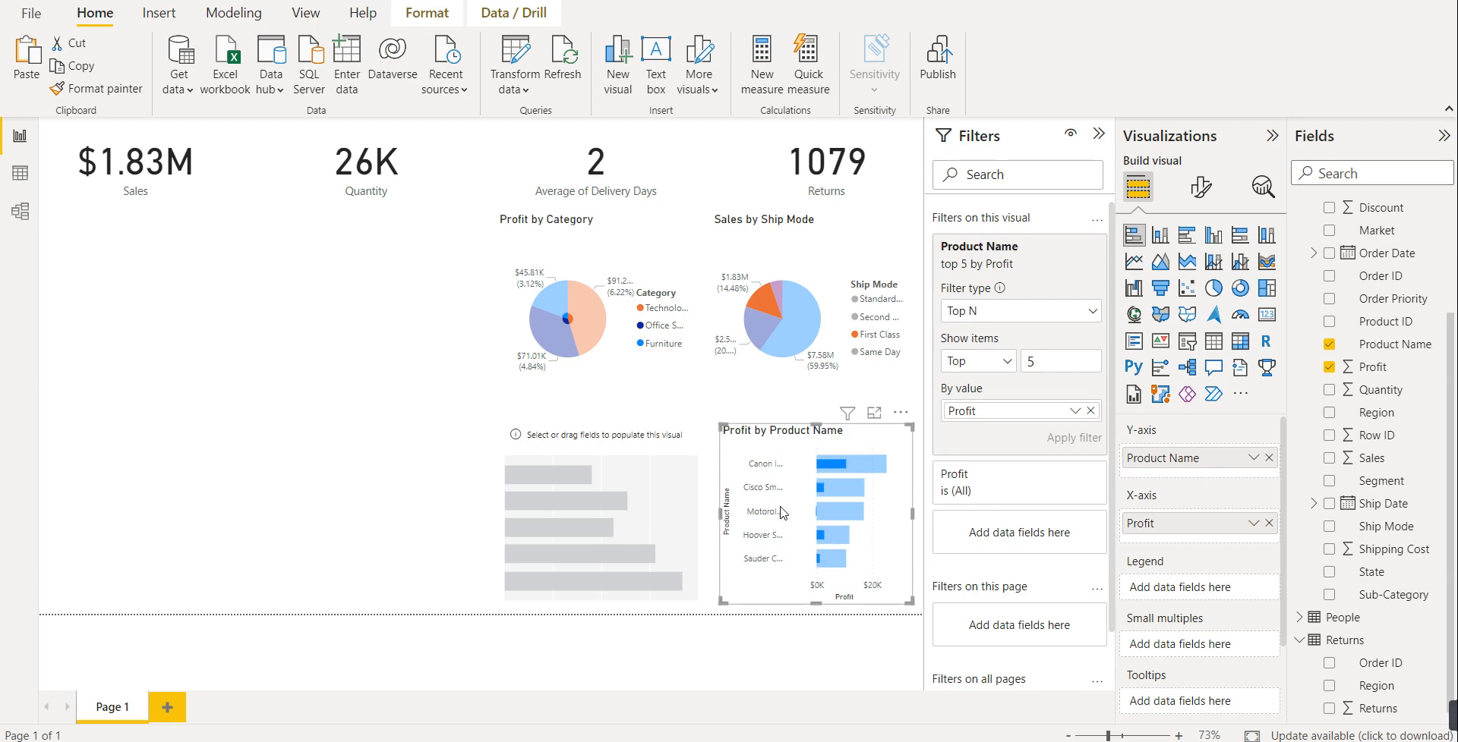
- Clear the First Class highlighting and give the remaining empty bar chart Product Name on the Y-axis and Profit on the X-axis
left_click(256, 403)
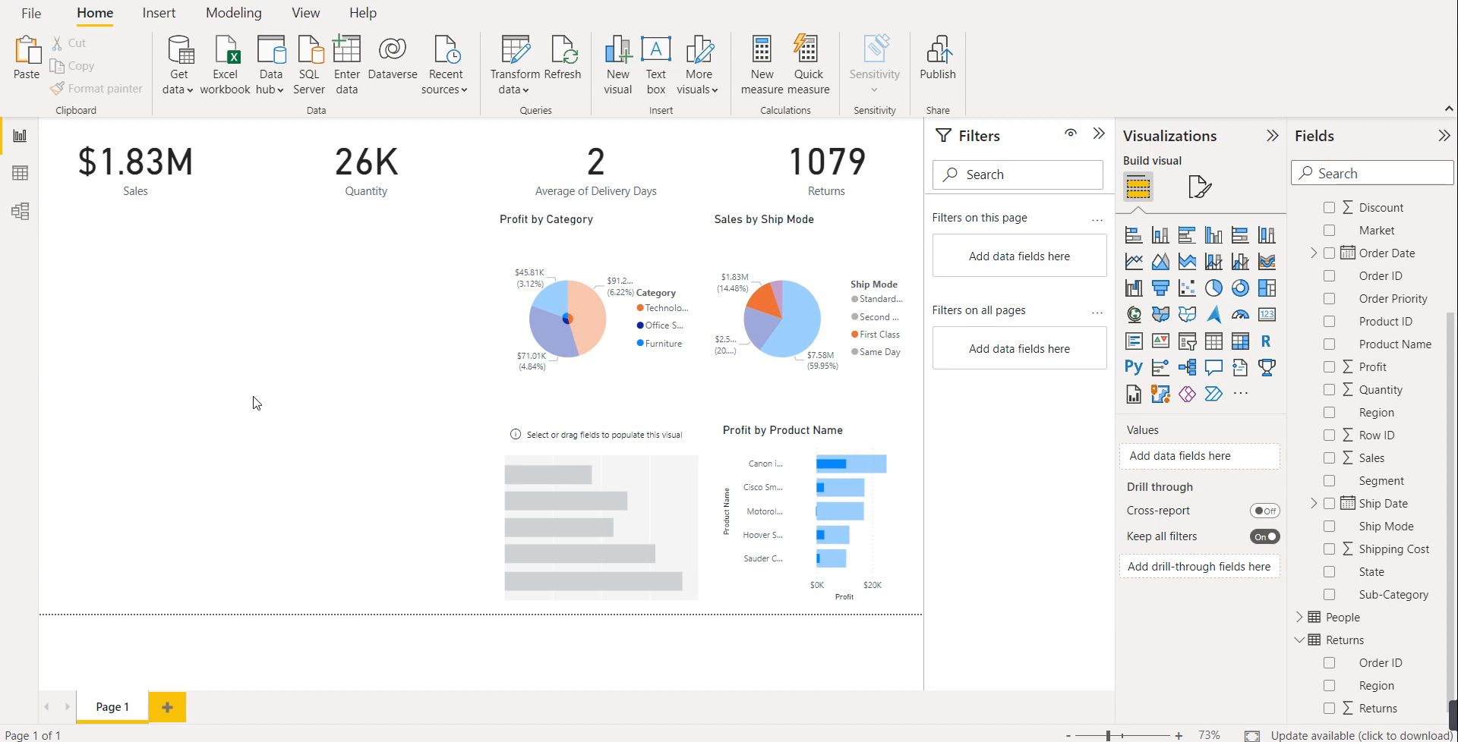
left_click(605, 390)
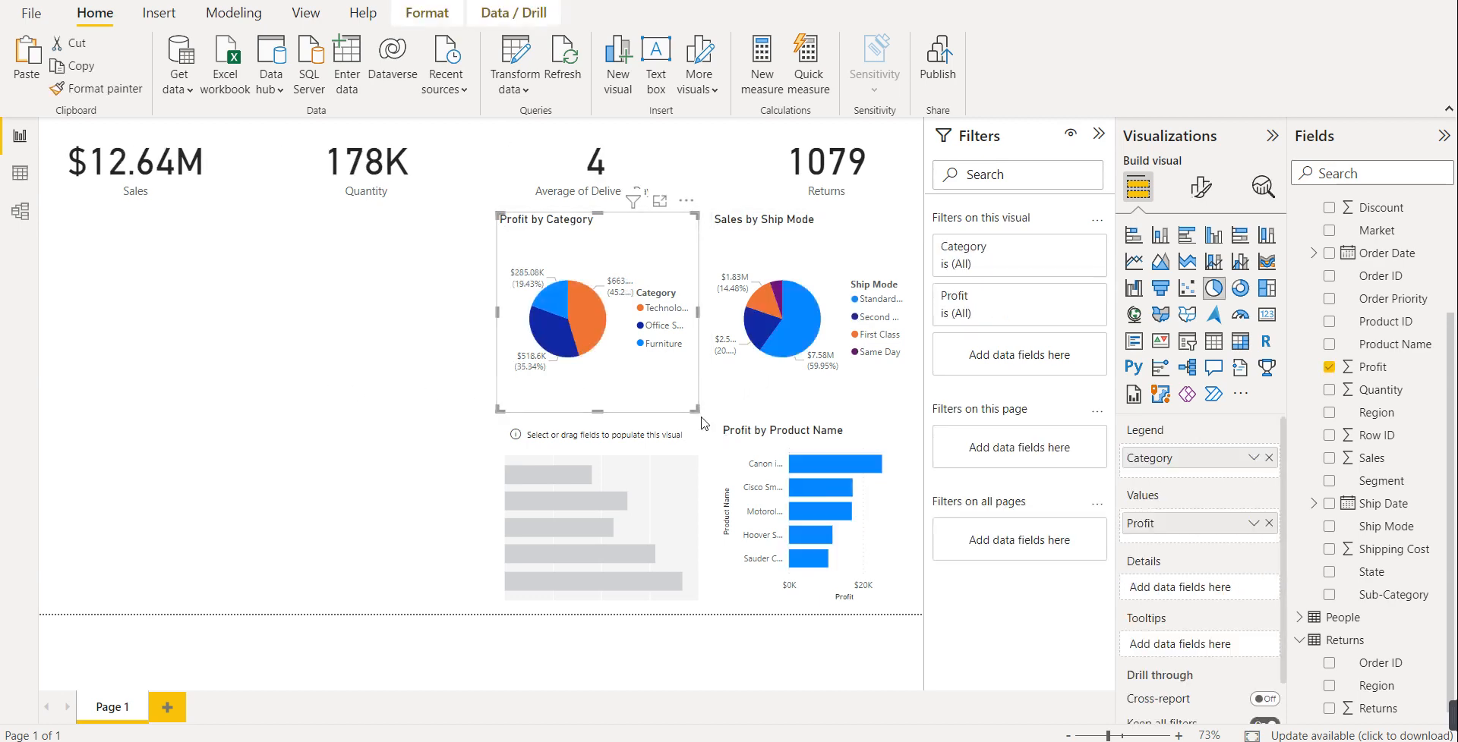
left_click(682, 497)
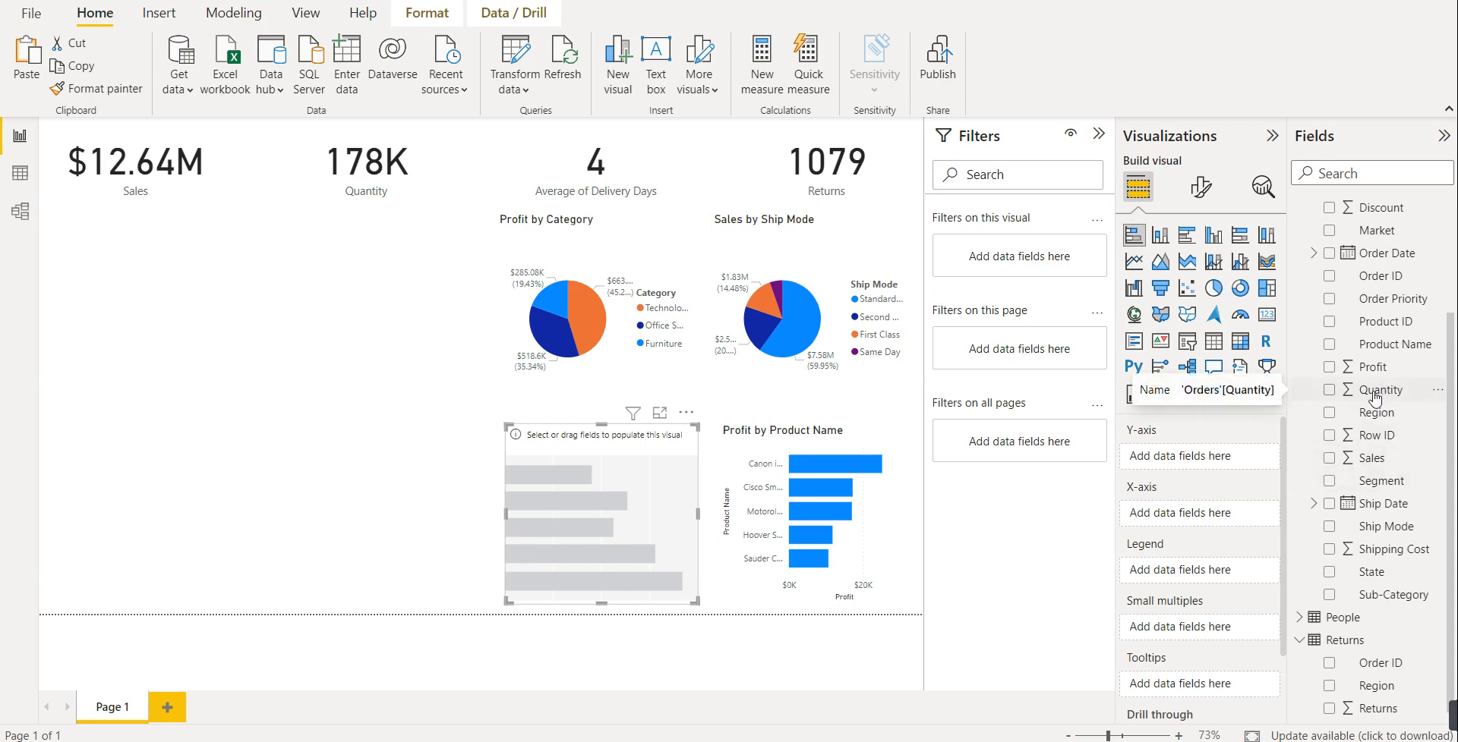
left_click_drag(1394, 346, 1169, 458)
left_click_drag(1373, 370, 1206, 534)
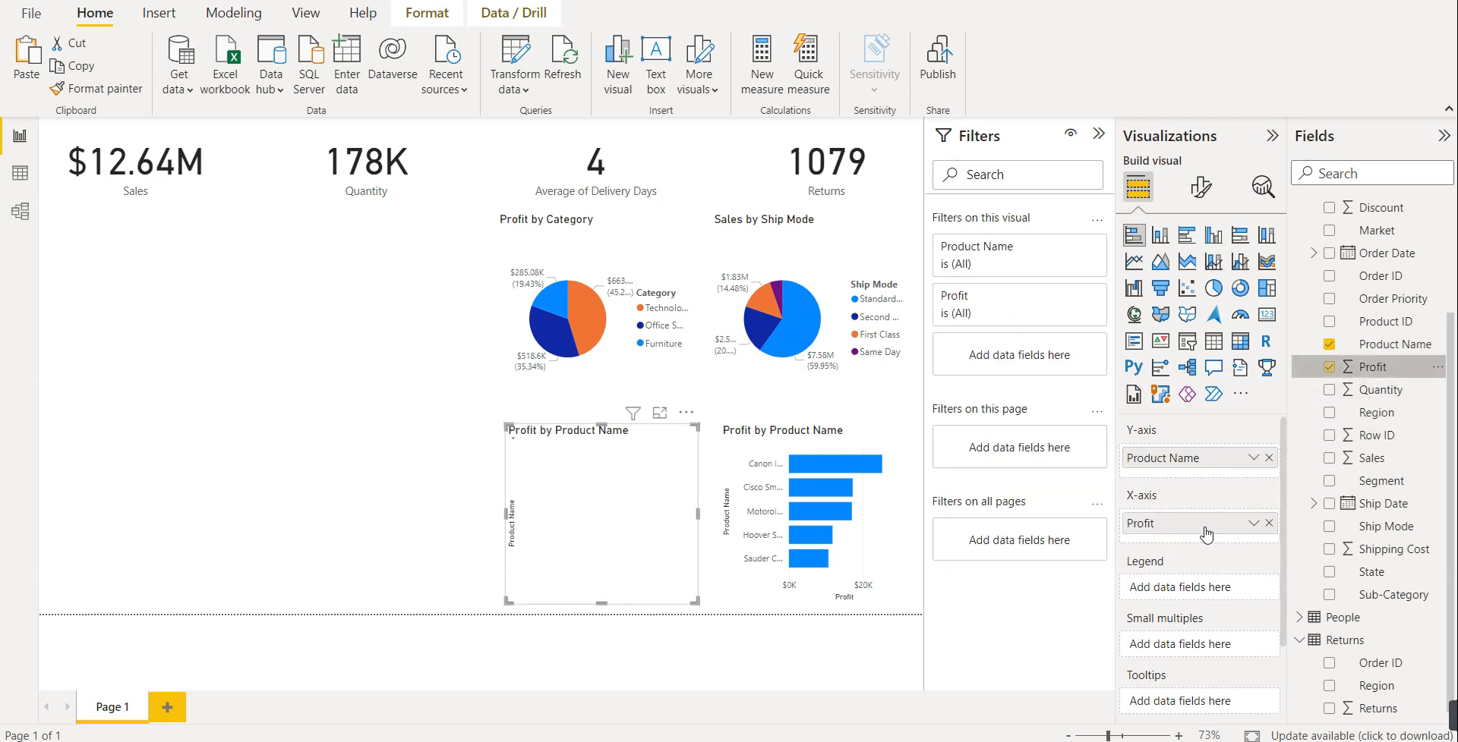
- Filter the new bar chart's Product Name with Top N to show the bottom 5 items by Profit
left_click(1070, 299)
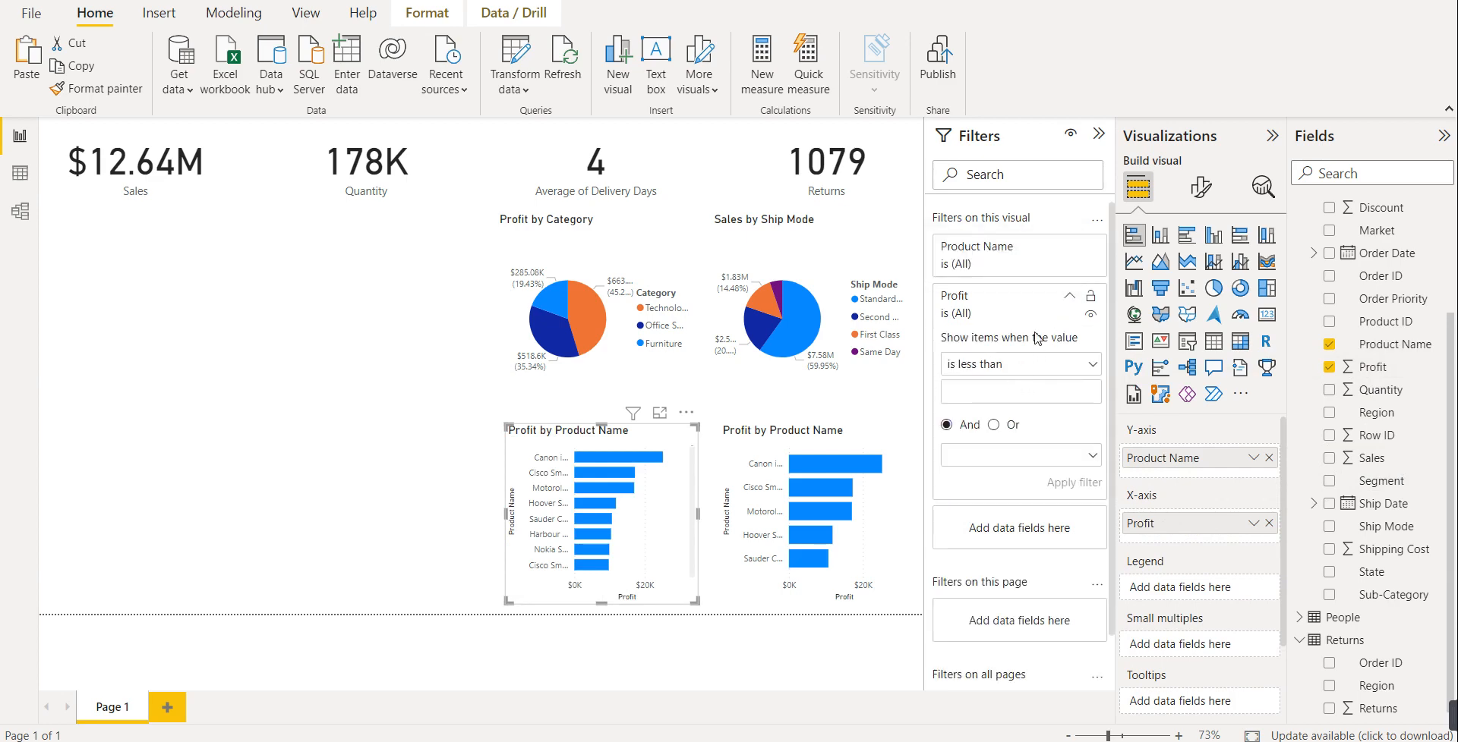
left_click(1068, 249)
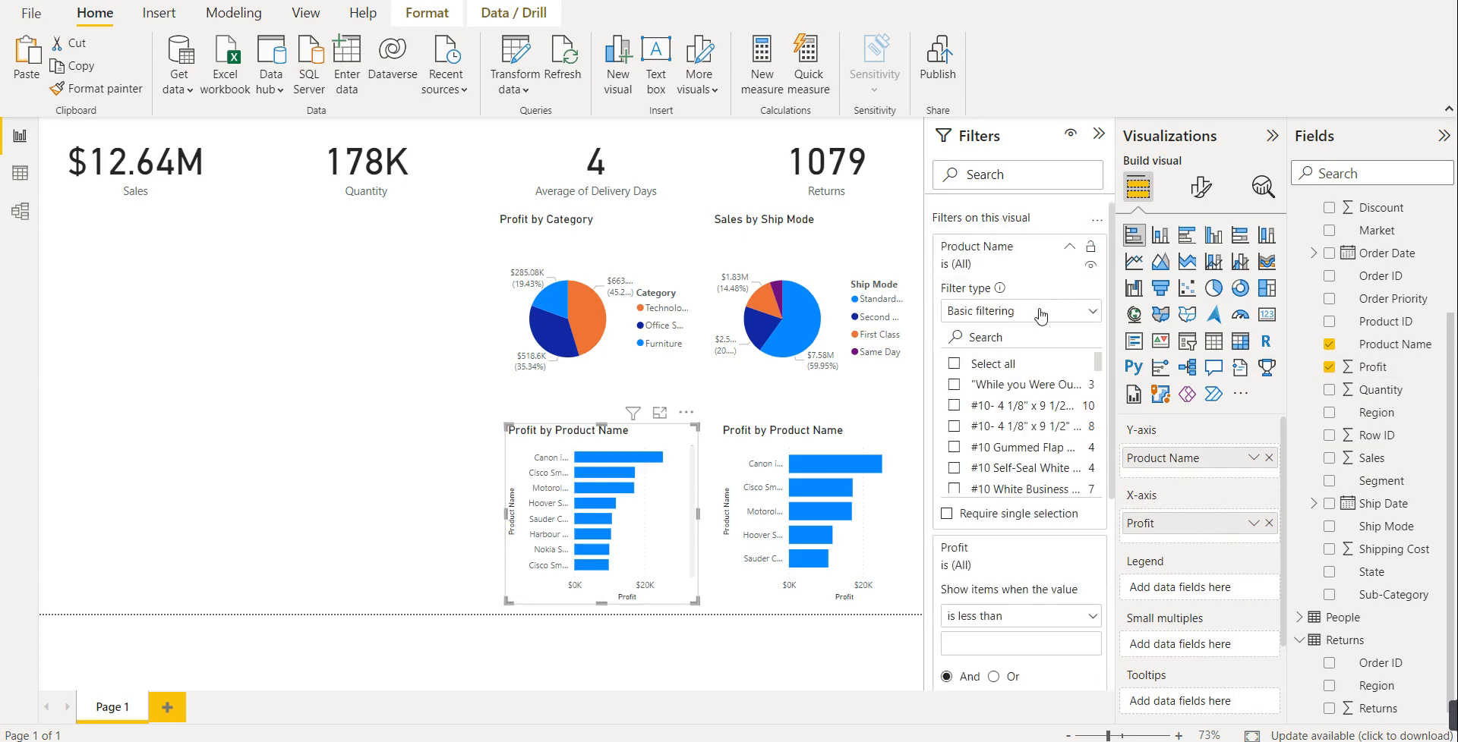
left_click(1041, 313)
left_click(994, 381)
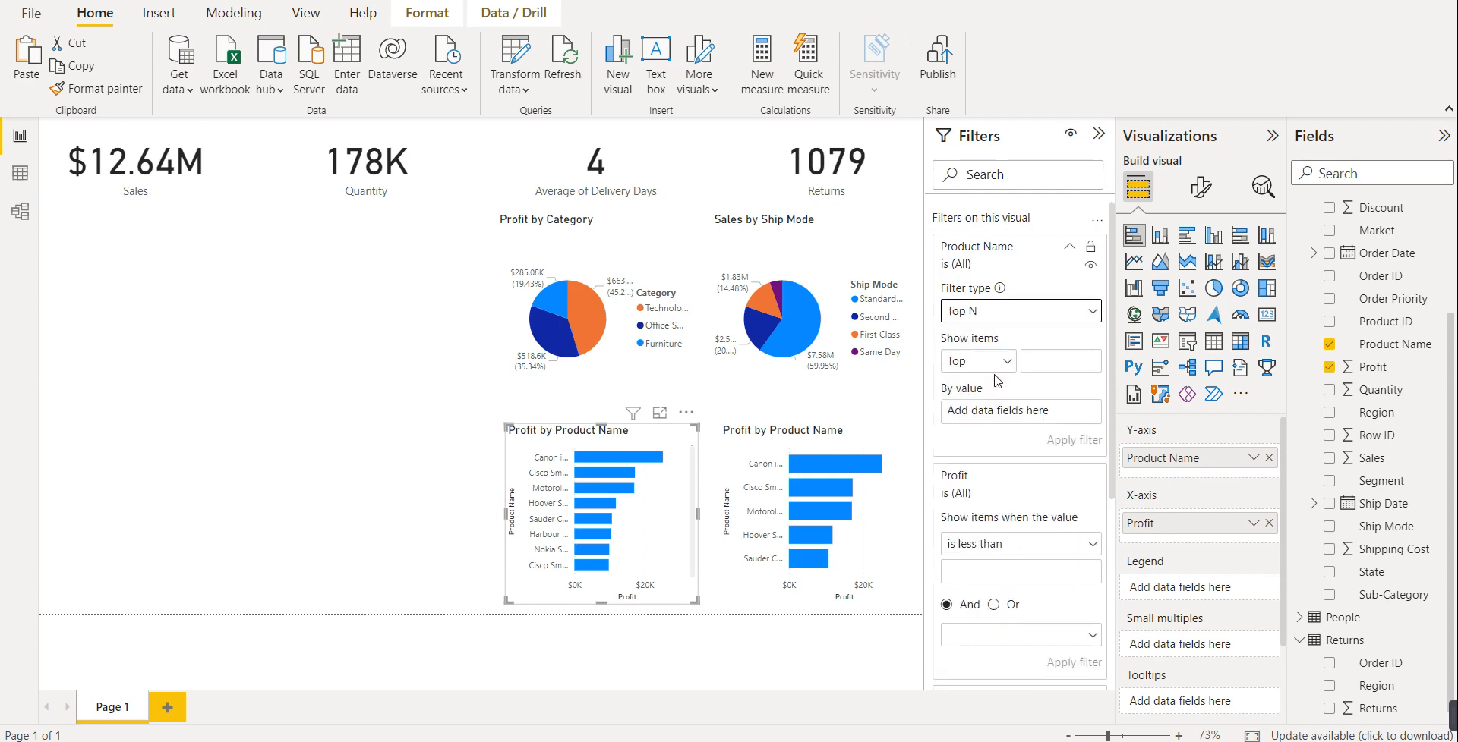
left_click(996, 369)
left_click(968, 410)
left_click(1034, 363)
type("5")
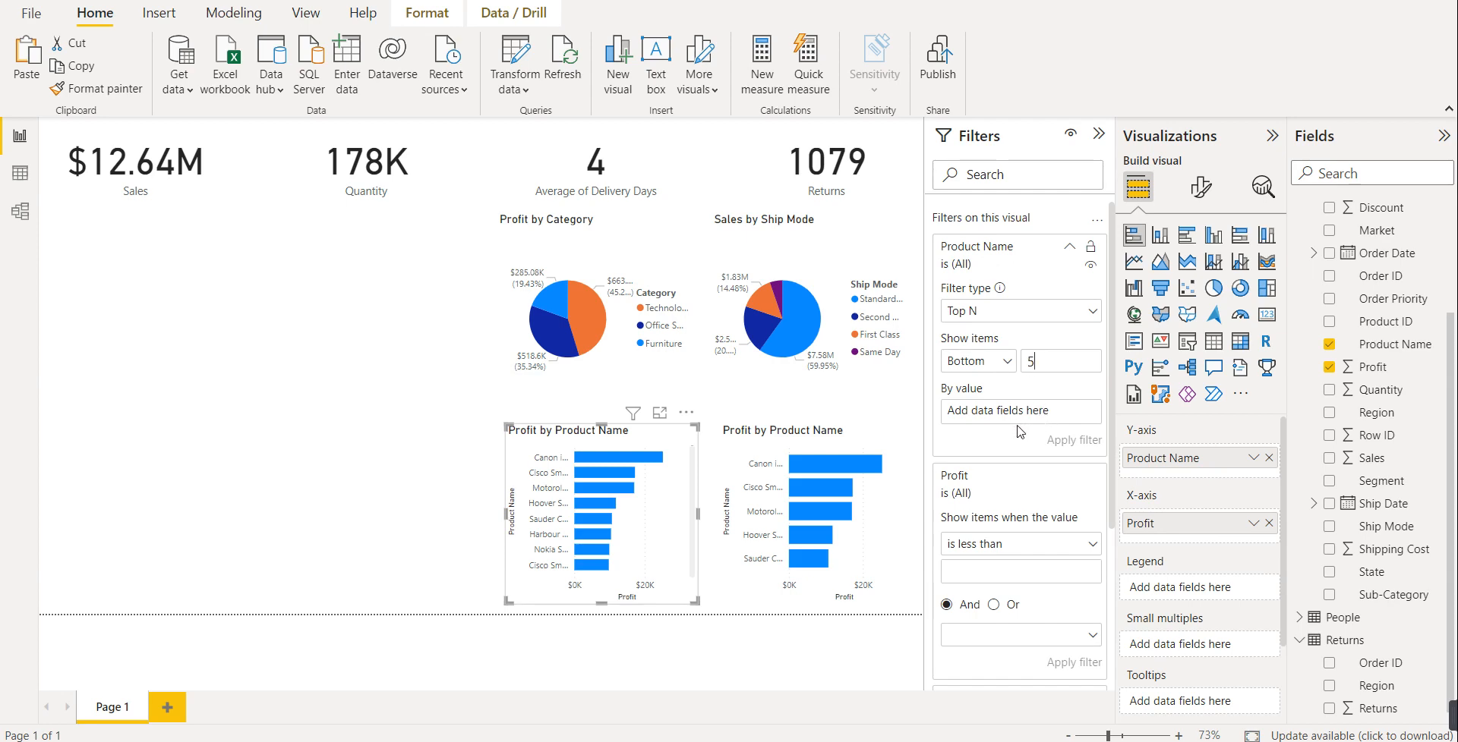
left_click_drag(1372, 367, 1041, 410)
left_click(1074, 439)
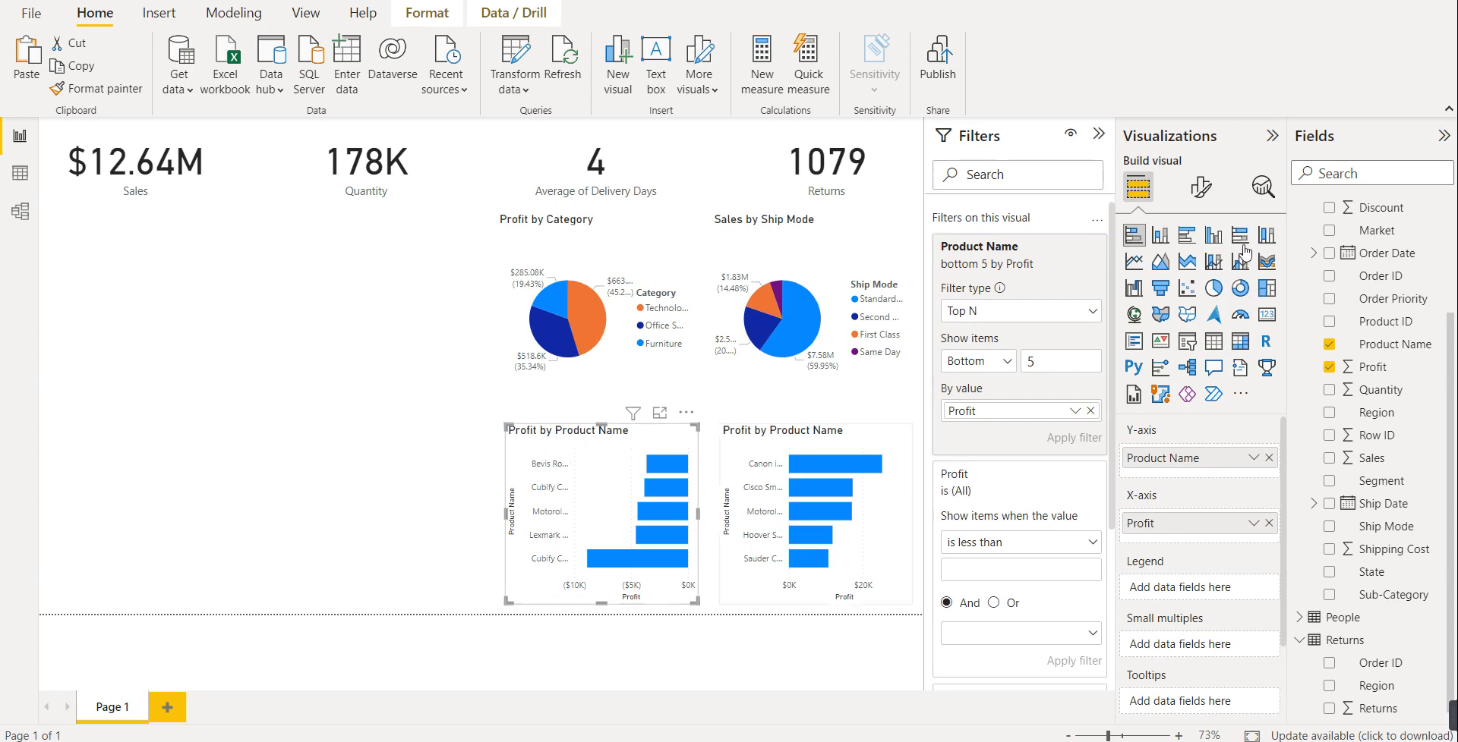
- Replace the word Profit with Less in the title of the bottom 5 bar chart
left_click(1201, 188)
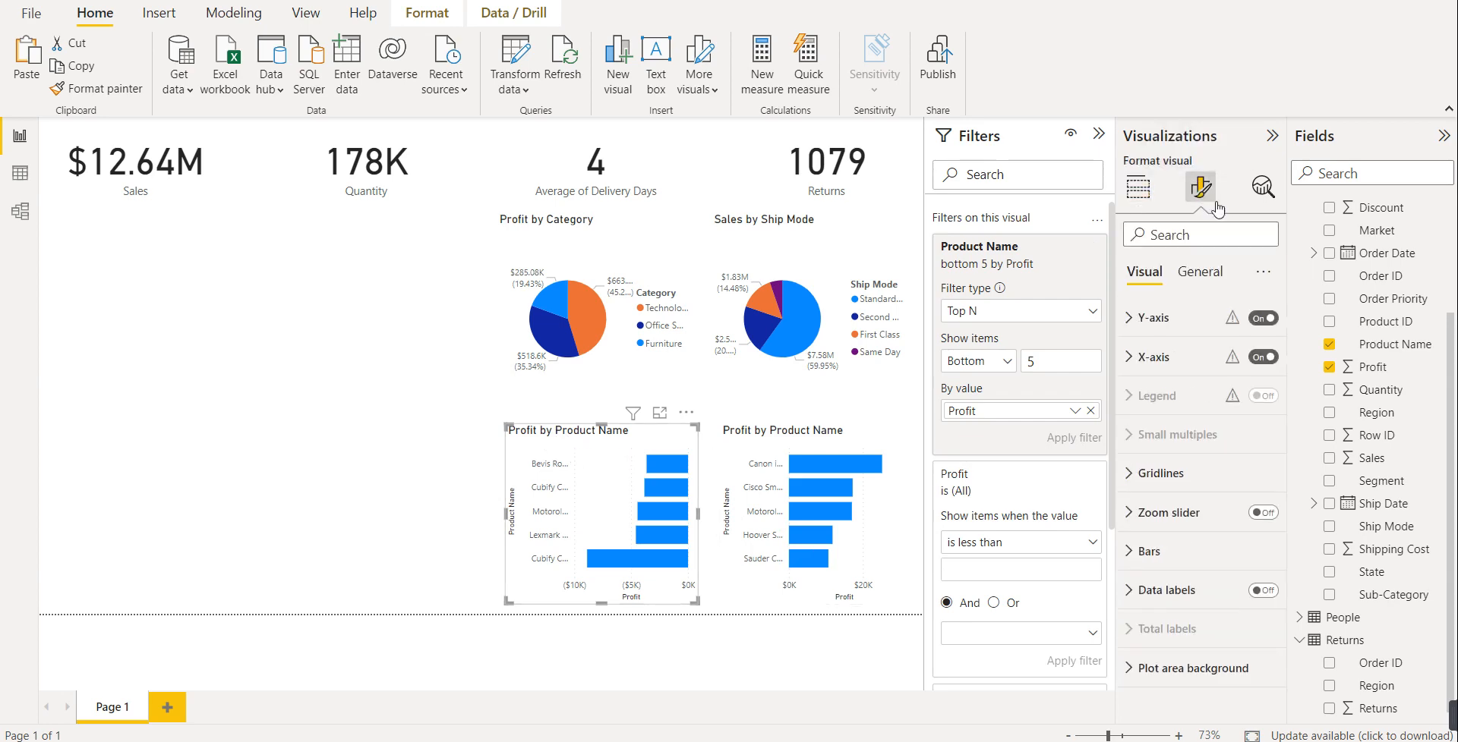
left_click(1201, 272)
left_click(1150, 357)
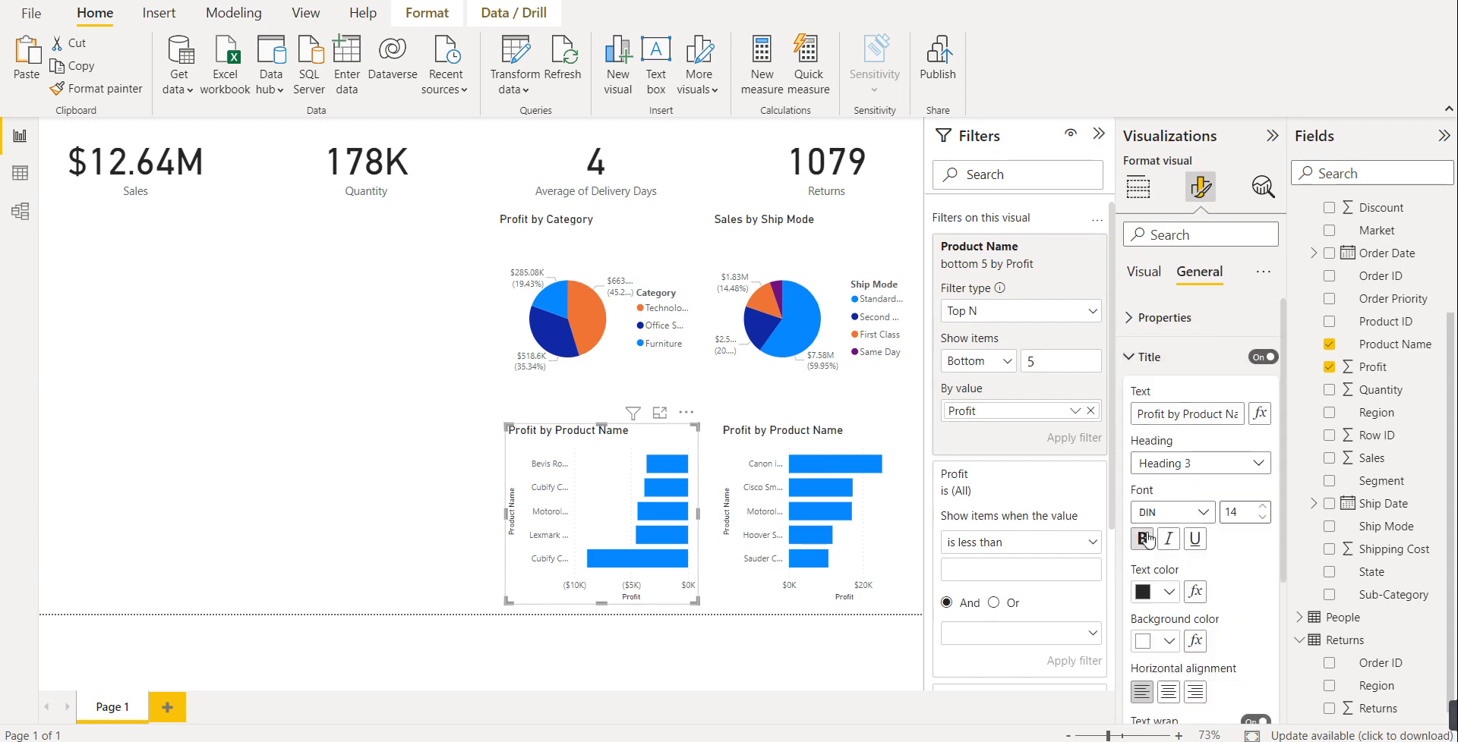
left_click(1166, 414)
left_click_drag(1166, 414, 1125, 417)
type("Less")
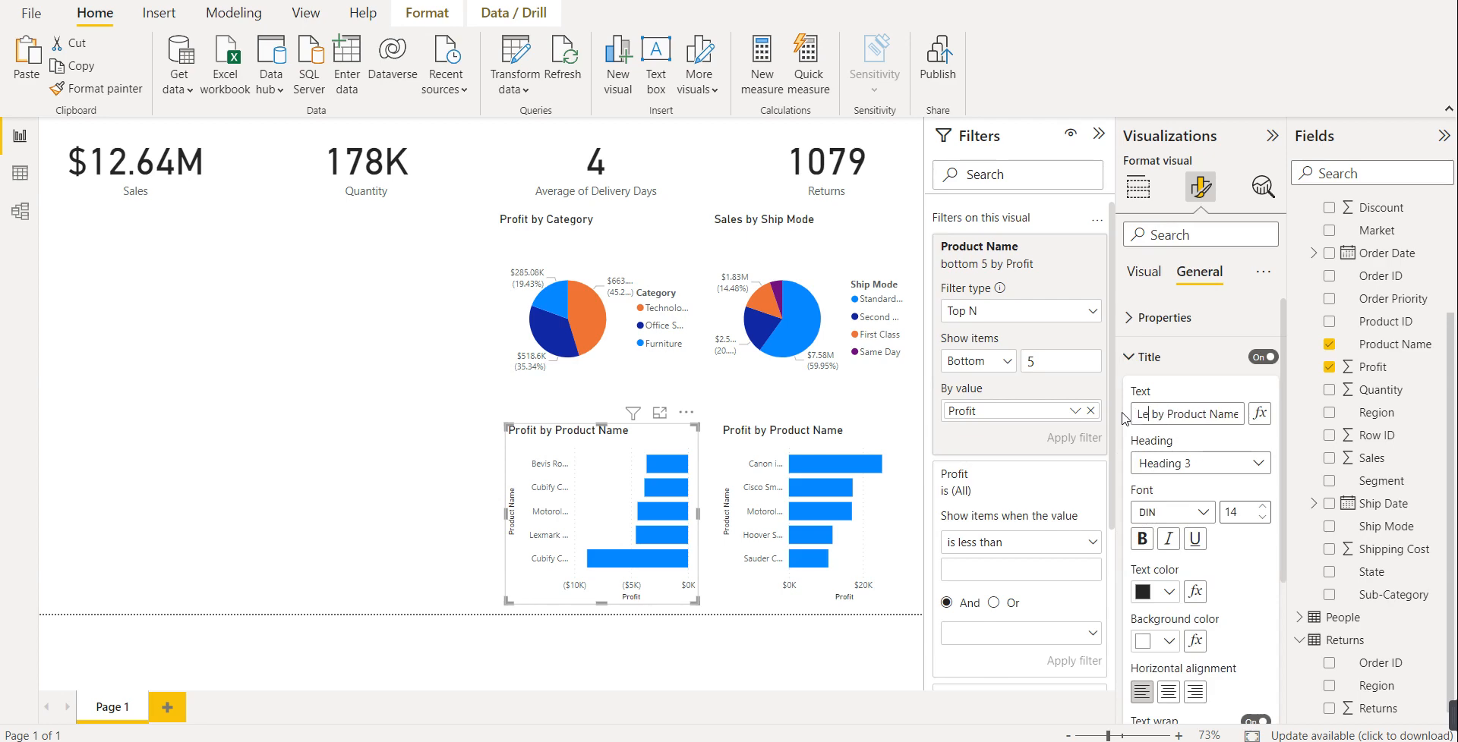
key("End")
key("BackSpace")
key("BackSpace")
type("me")
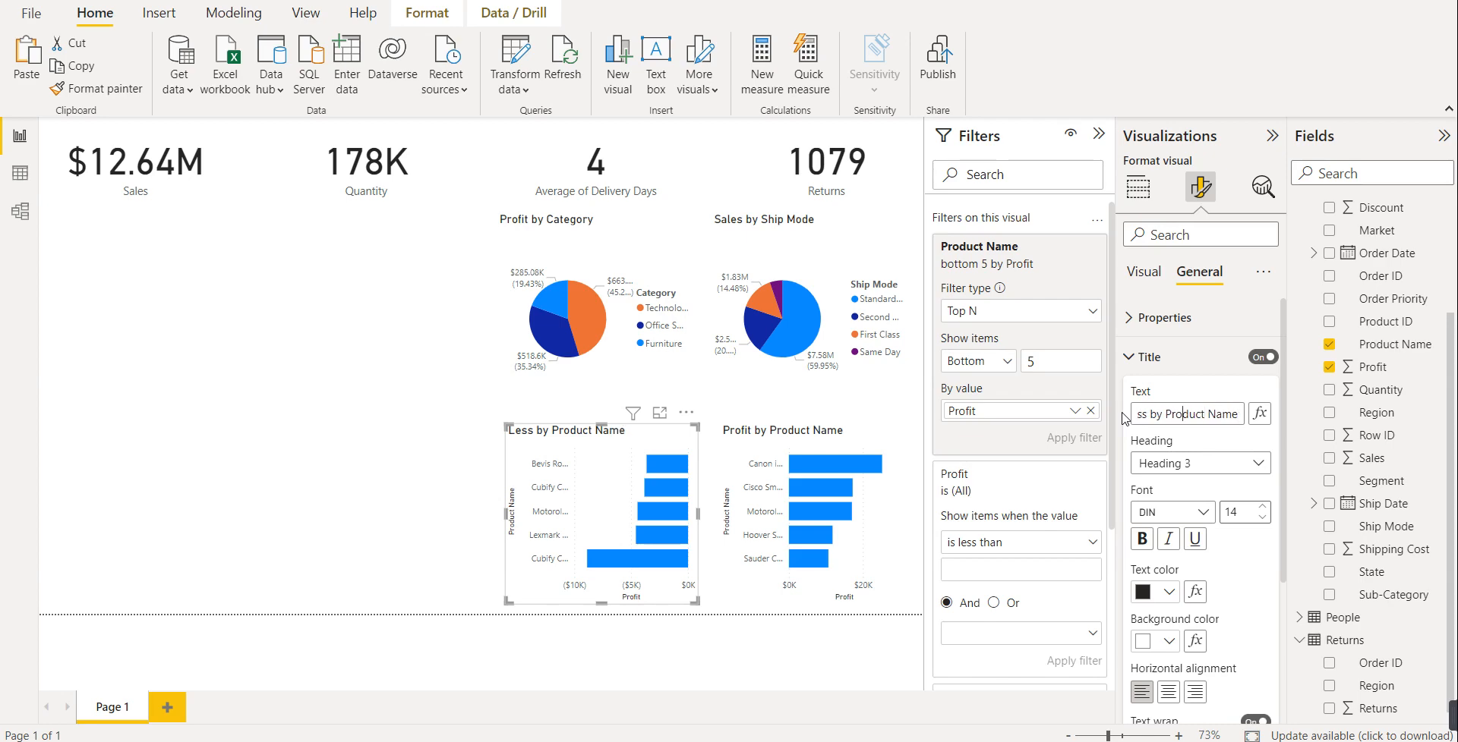
- Replace the word Less with Loss in the bottom 5 bar chart's title so it reads Loss by Product Name
key("Left")
key("Left")
key("Left")
key("Left")
key("BackSpace")
type("o")
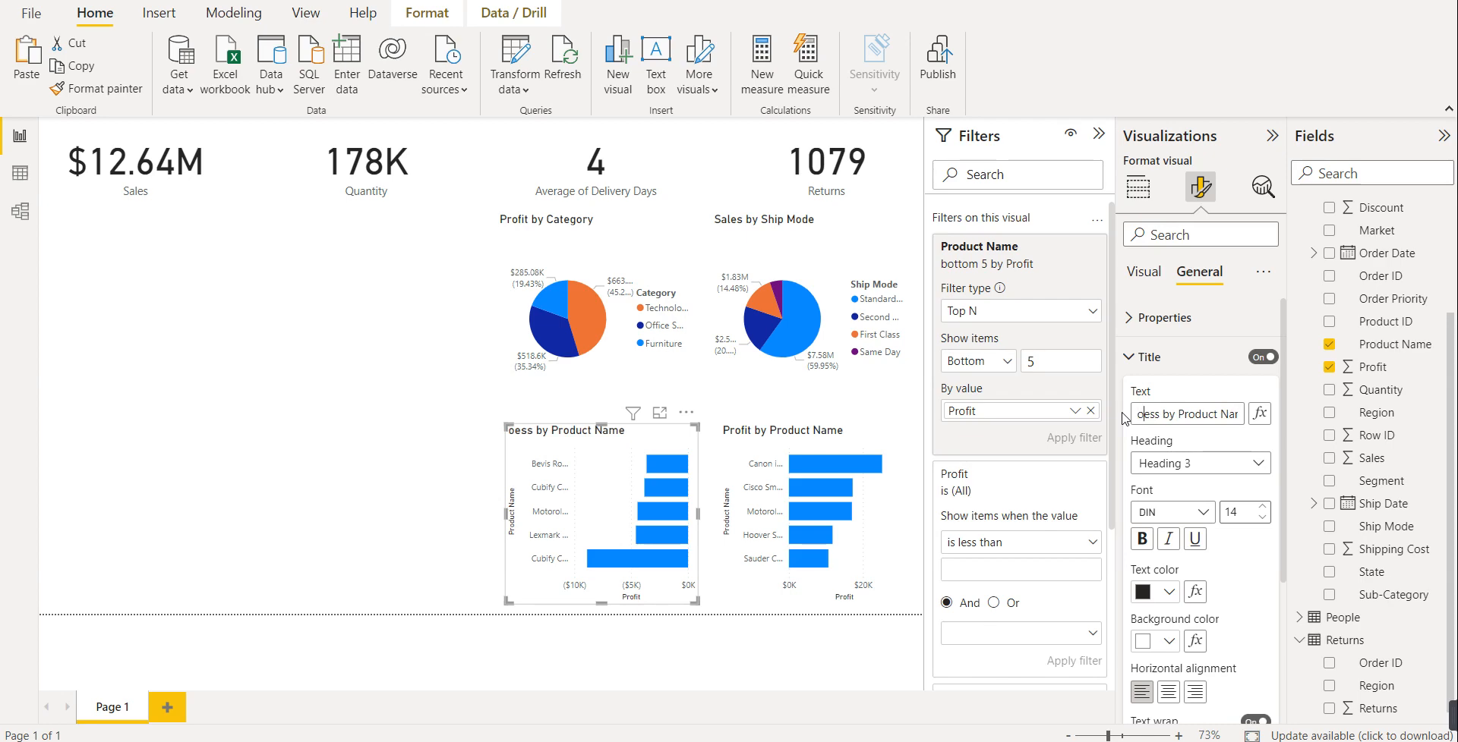
key("Delete")
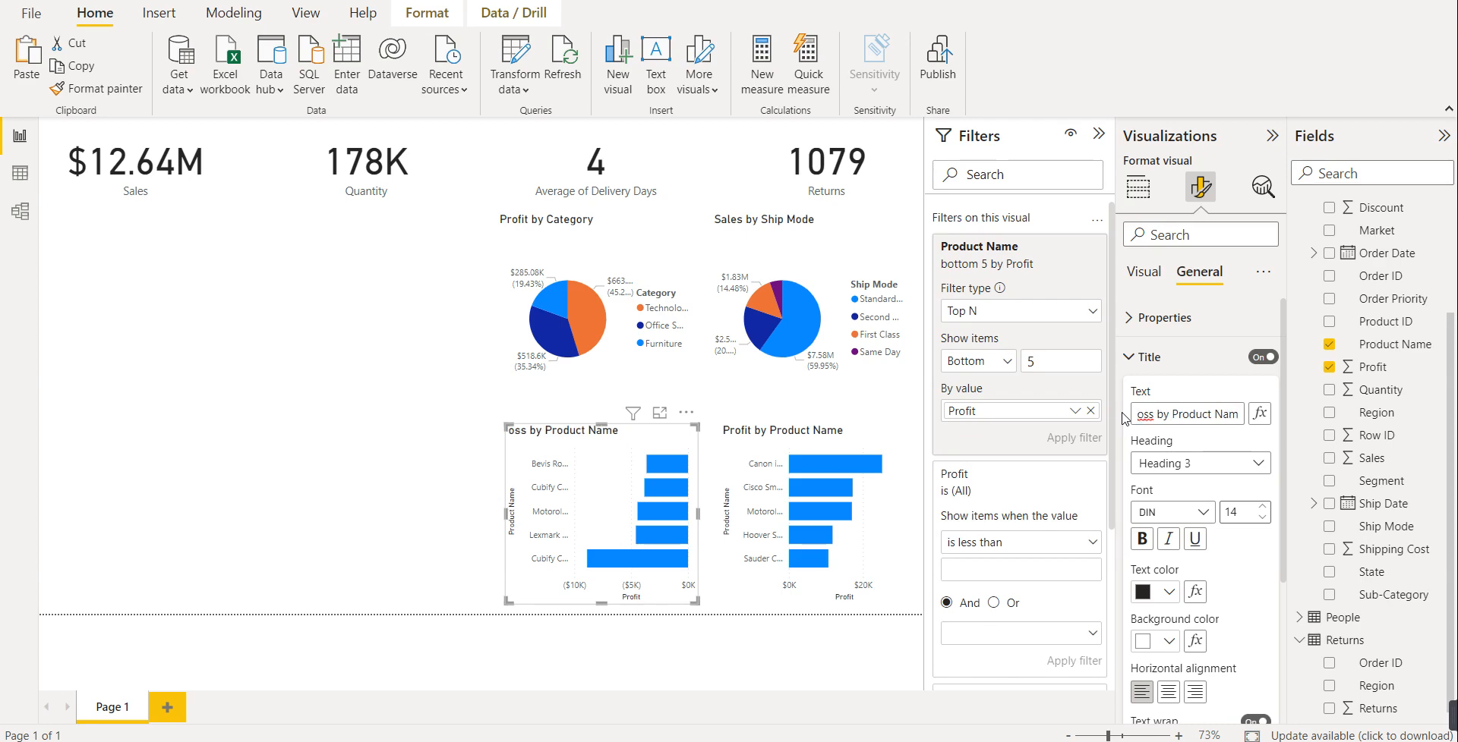
key("Delete")
key("Delete")
key("Delete")
key("Delete")
type("Lodd")
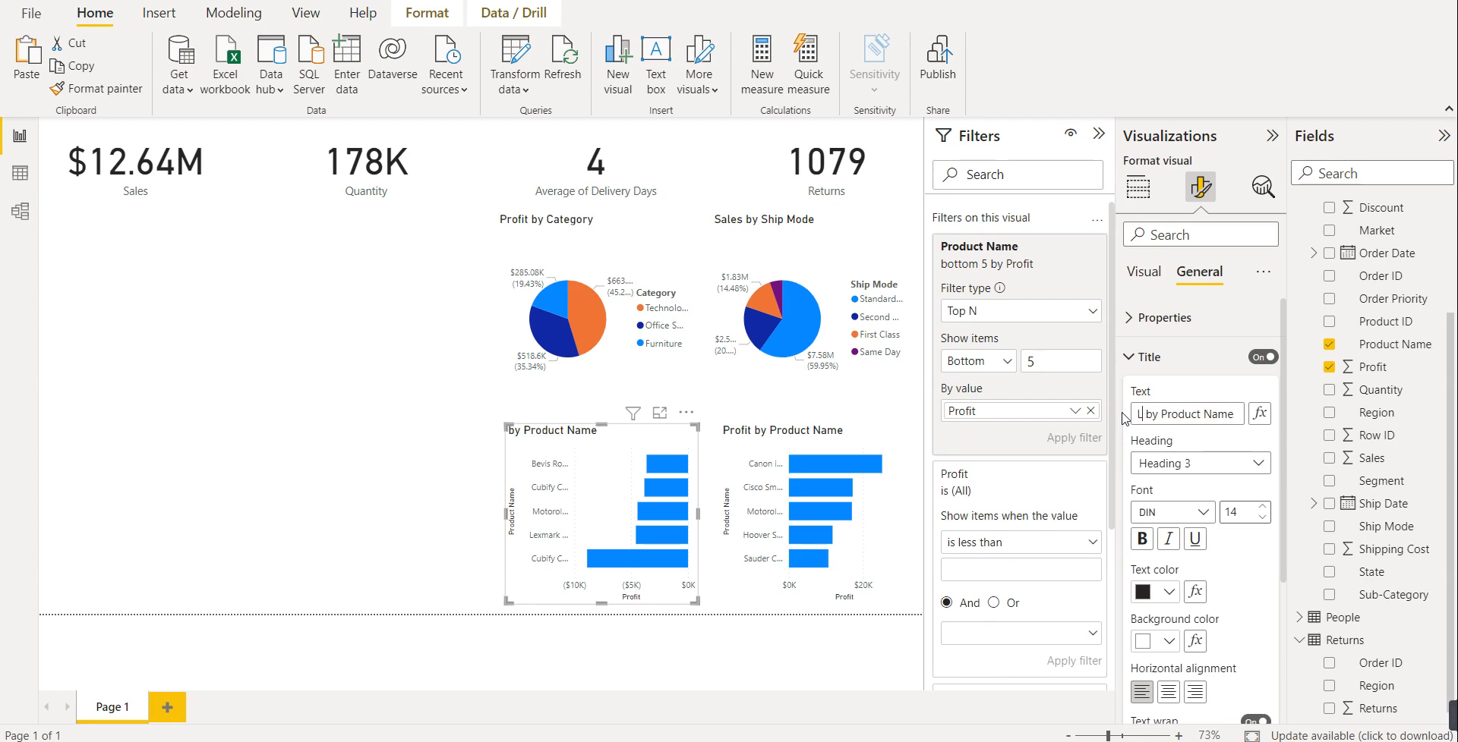
key("BackSpace")
key("BackSpace")
type("ss")
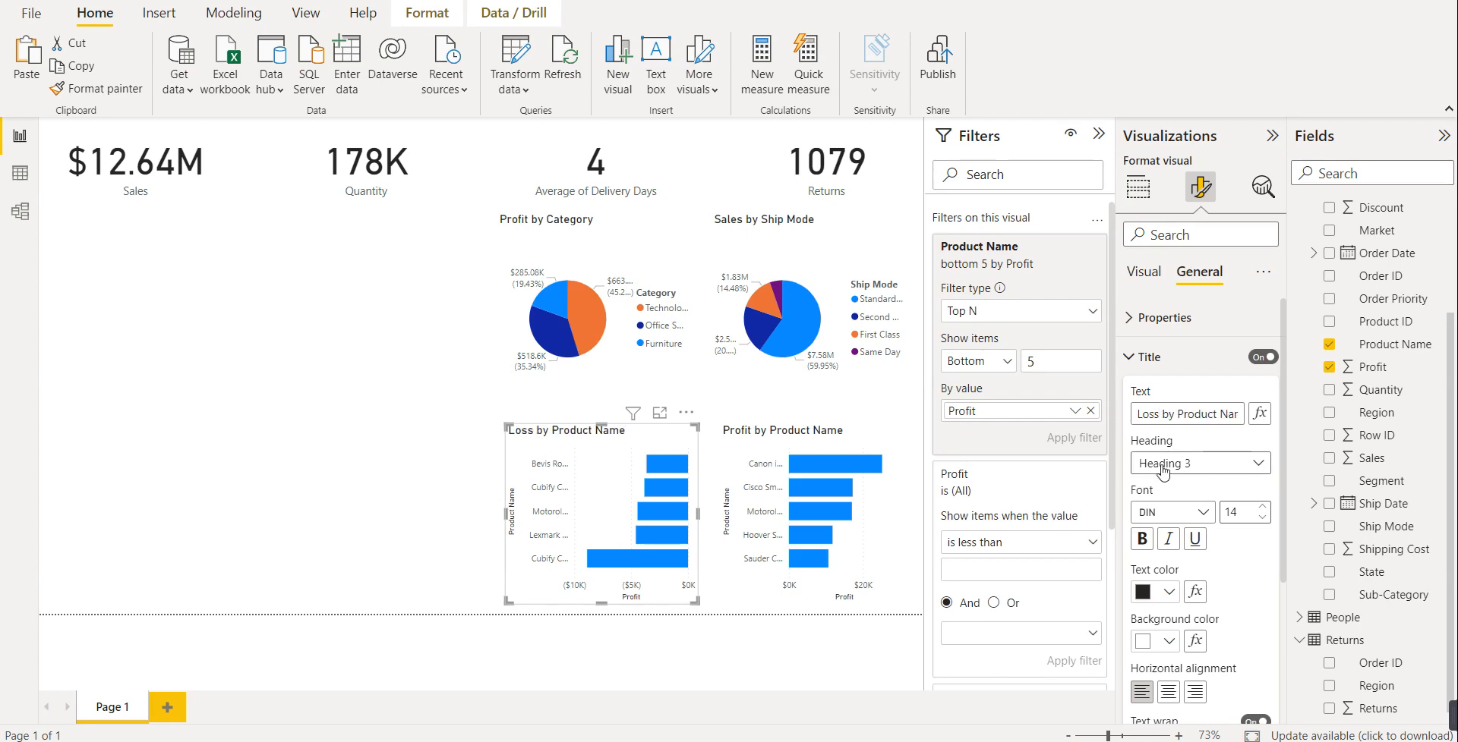
- Add a map visual in the empty area beside the Loss by Product Name chart, widened up to that chart and made slightly taller
left_click(287, 412)
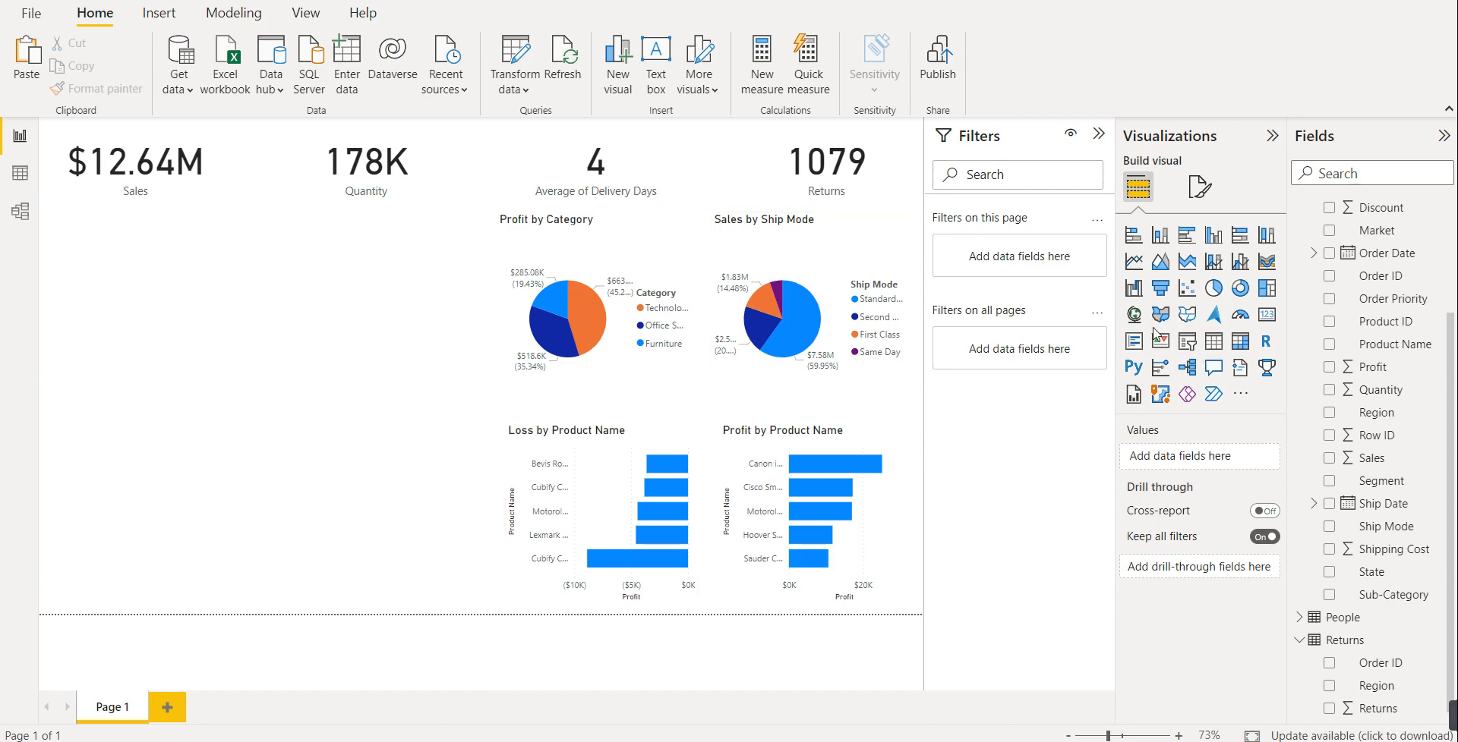
left_click(1135, 314)
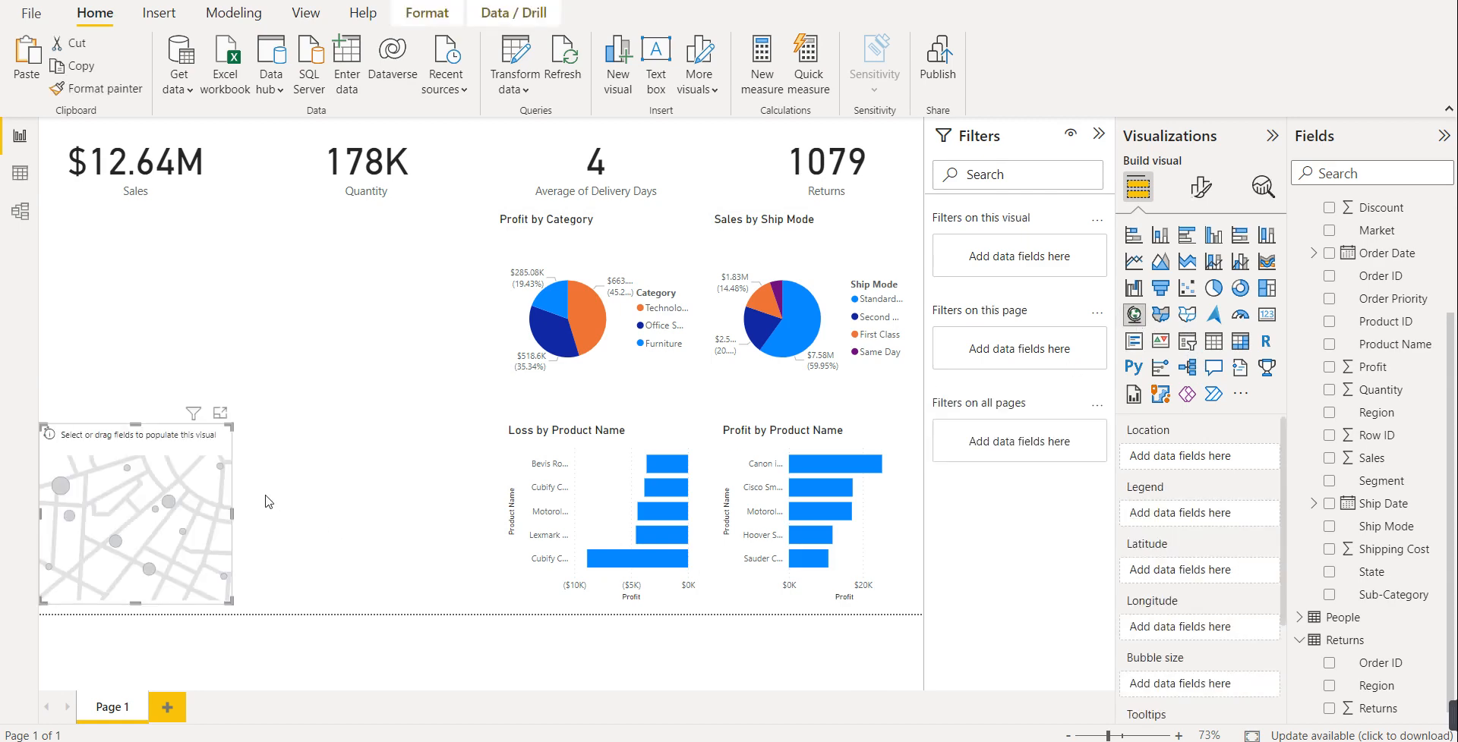
left_click_drag(232, 514, 482, 508)
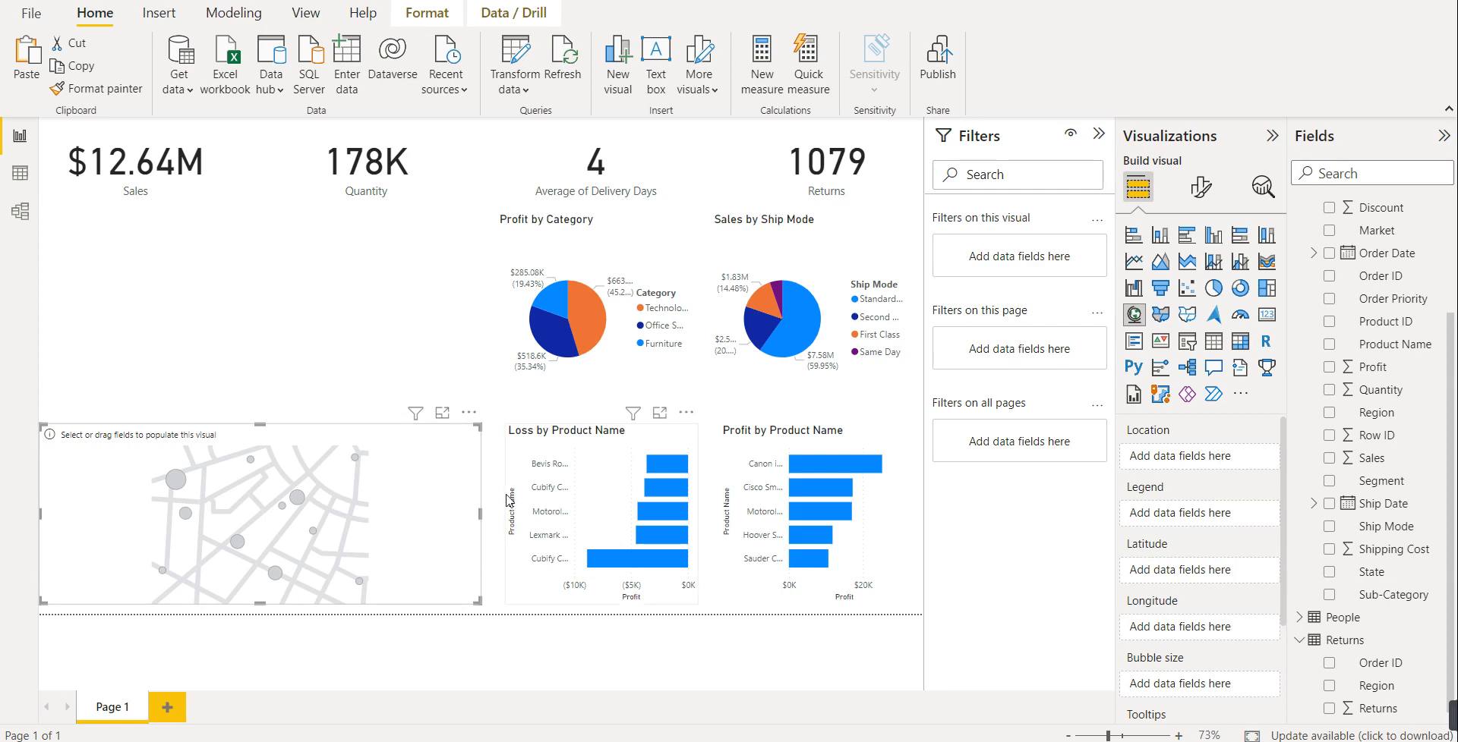
left_click(500, 502)
left_click(423, 511)
left_click_drag(260, 424, 260, 414)
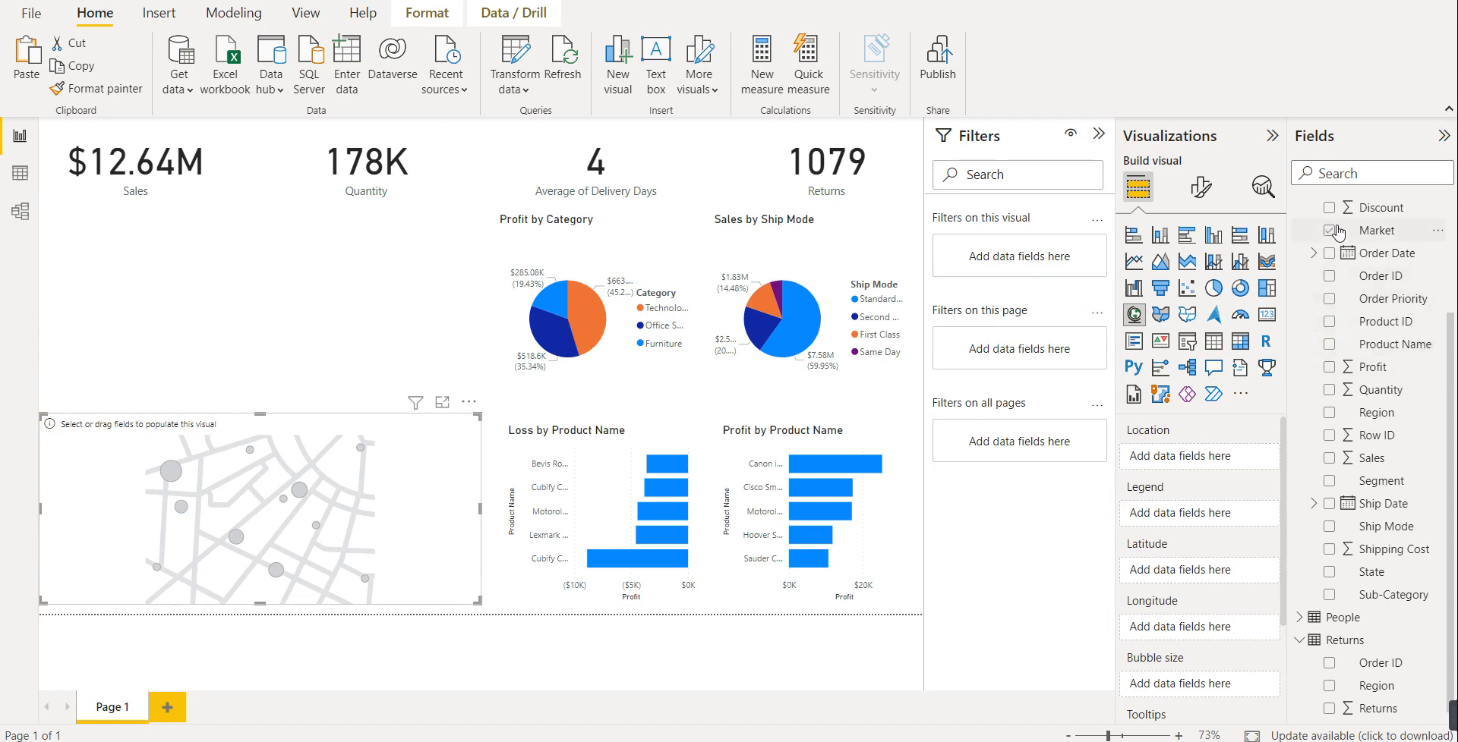
- Put Country in the map's Location, try Sales as its Legend, and use Category as the Legend instead
scroll(1356, 396, "up", 3)
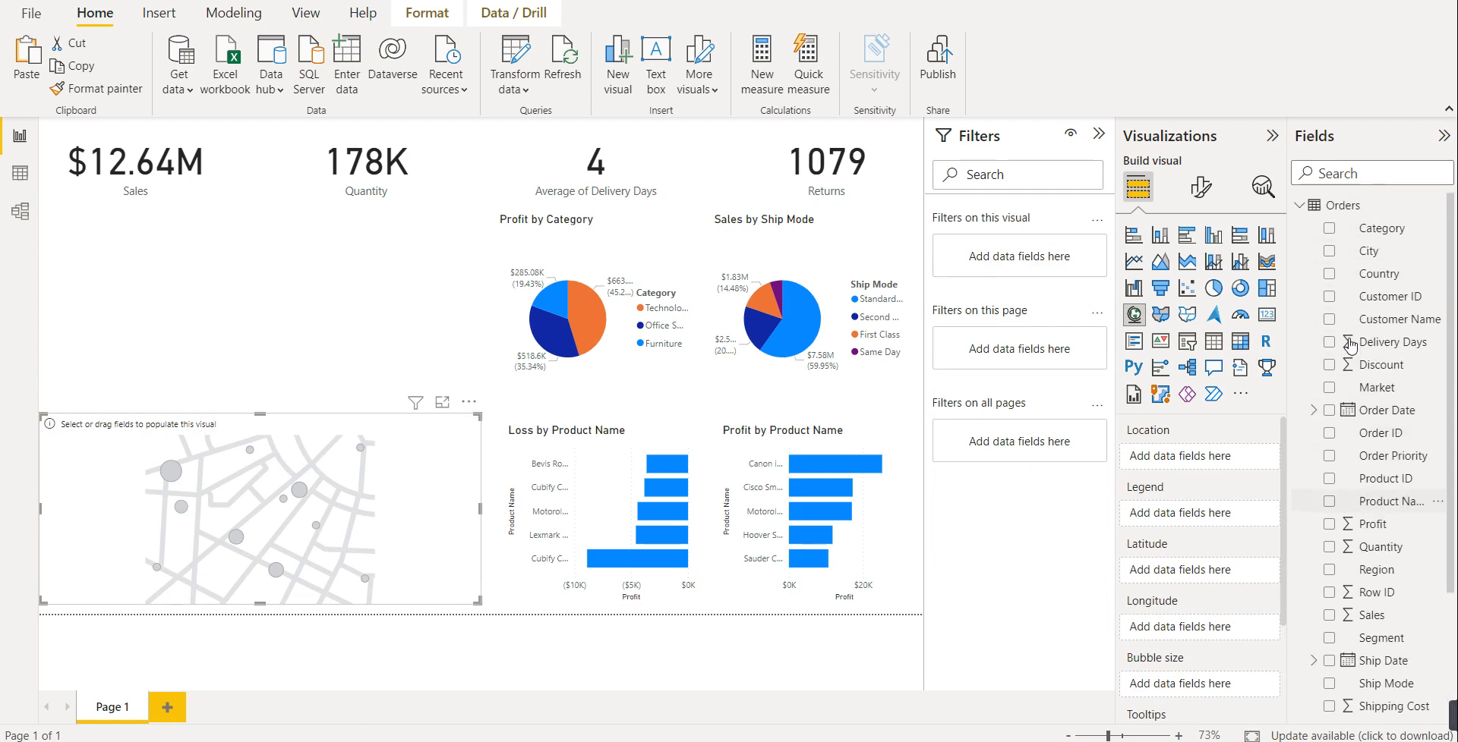
left_click(1330, 273)
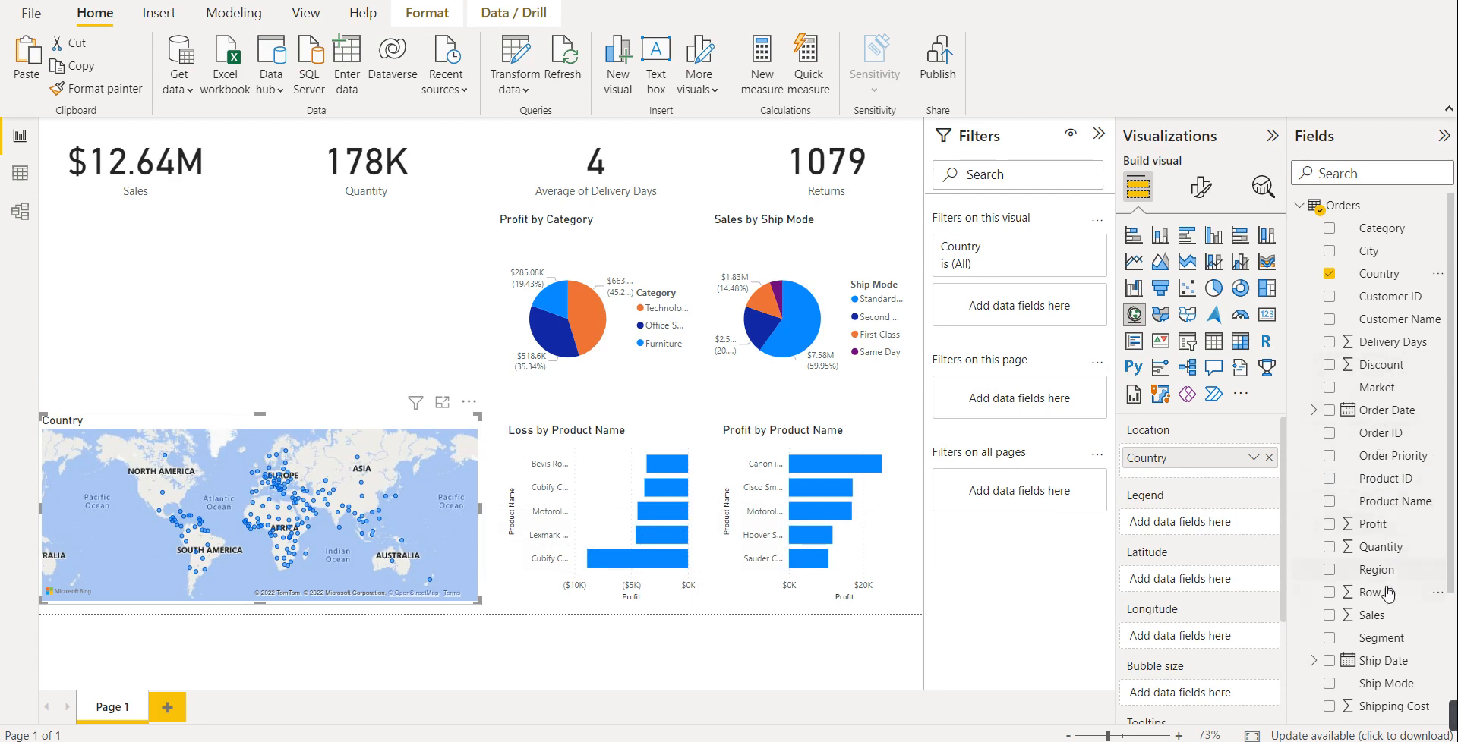
left_click_drag(1374, 615, 1211, 527)
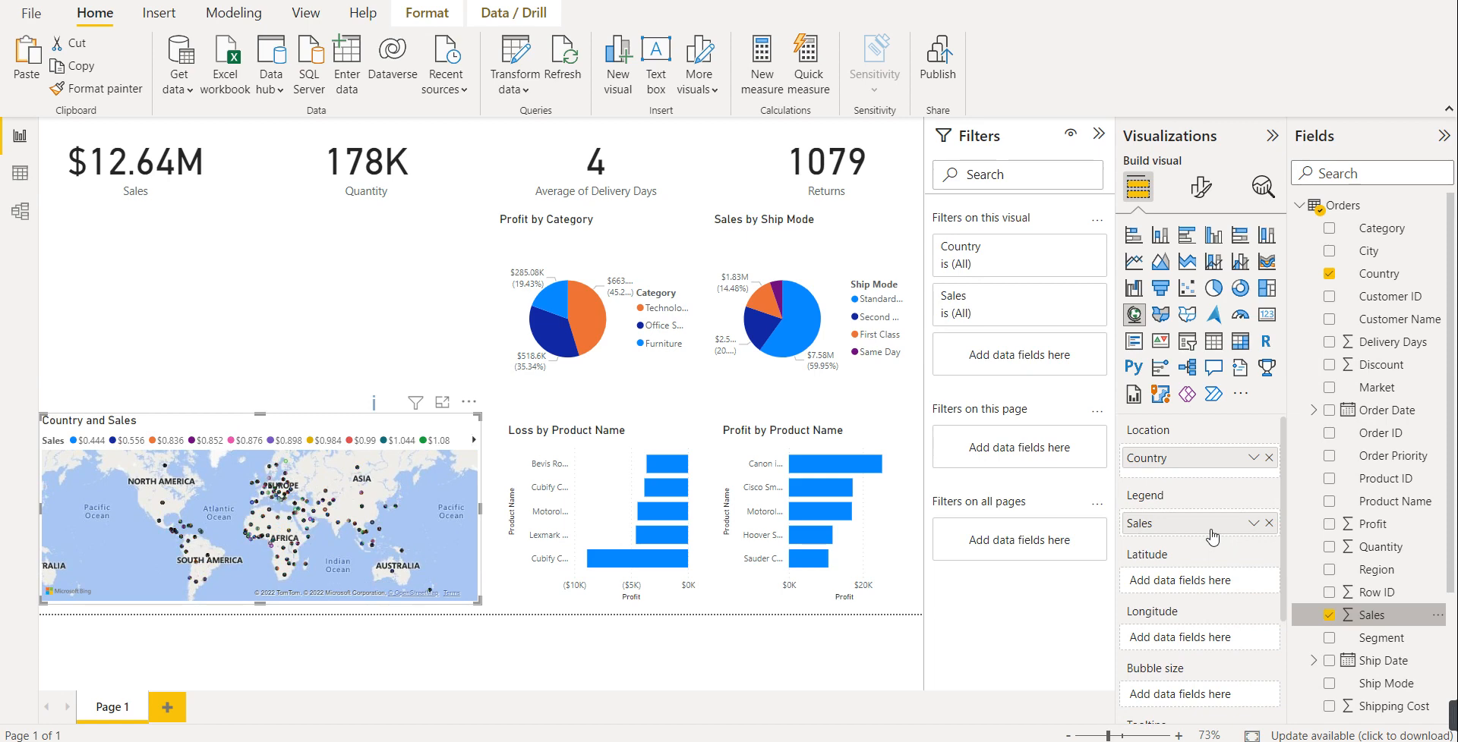
left_click(1269, 523)
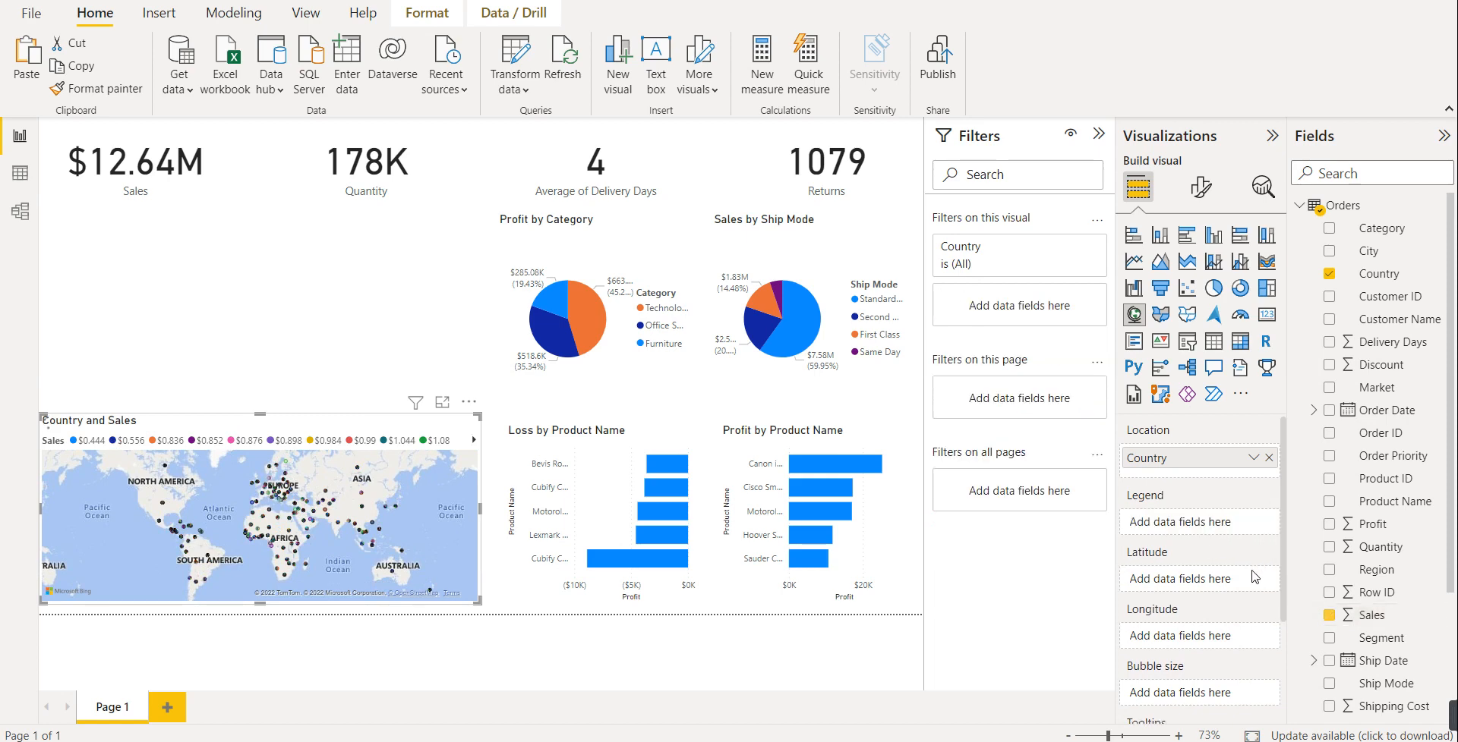
left_click_drag(1386, 229, 1218, 540)
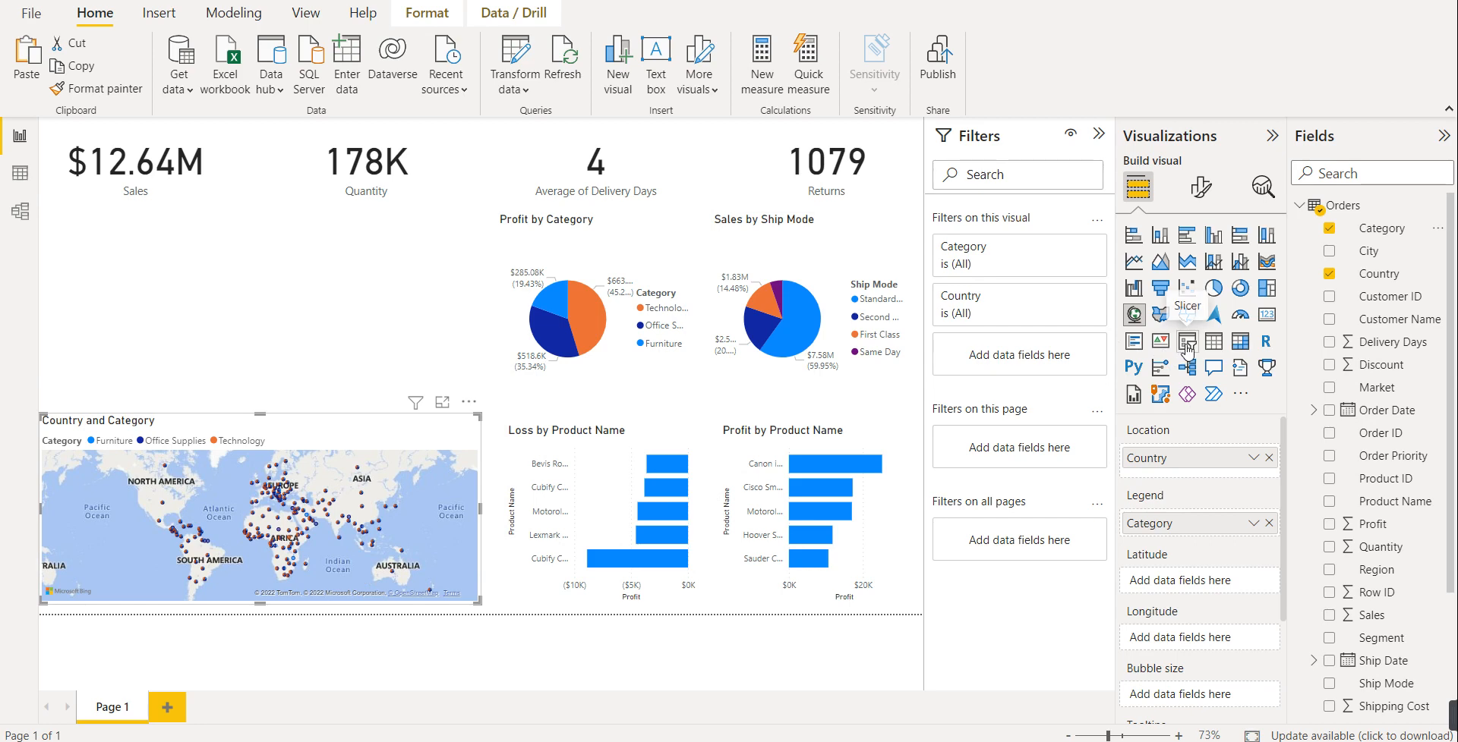
- Add a narrow slicer in the empty area above the map and highlight Office Supplies from the map's legend
left_click(89, 289)
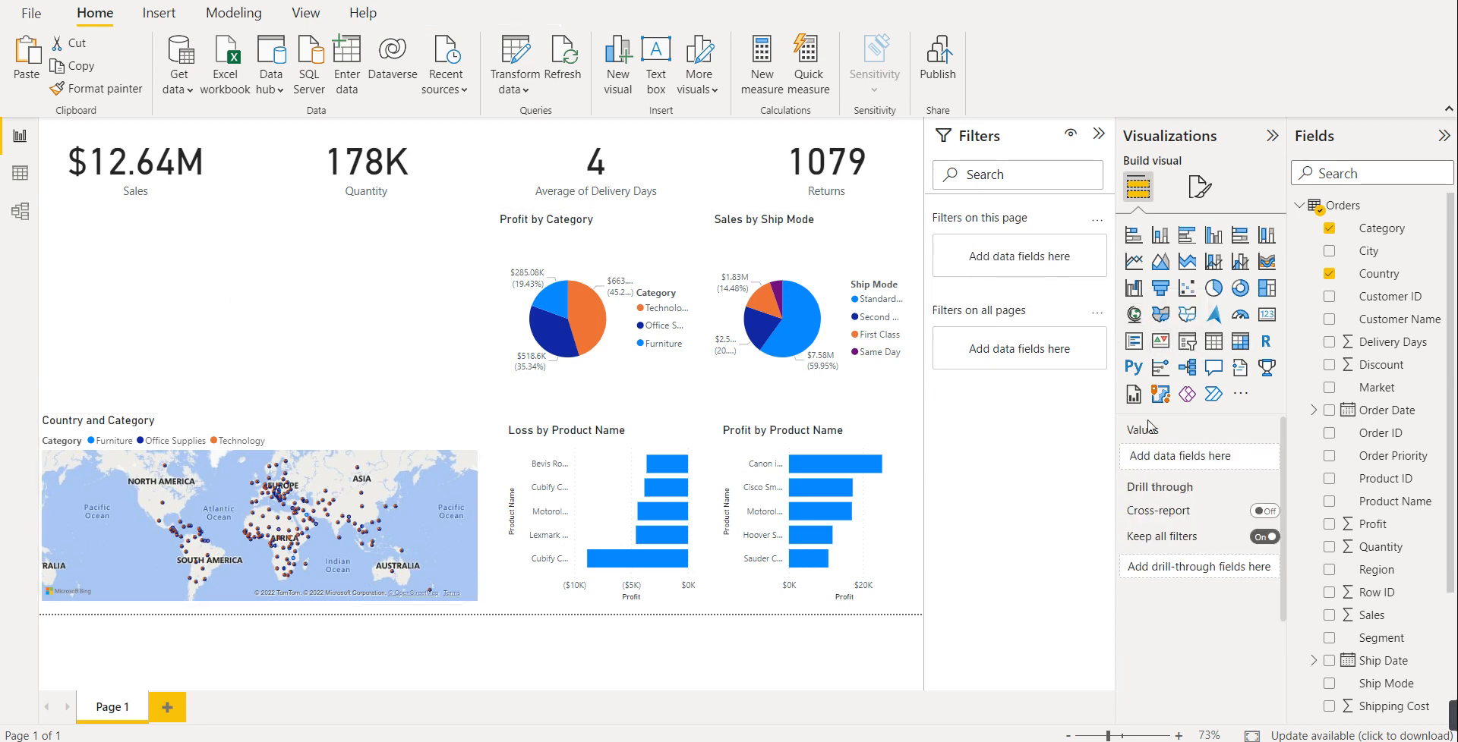
left_click(1189, 350)
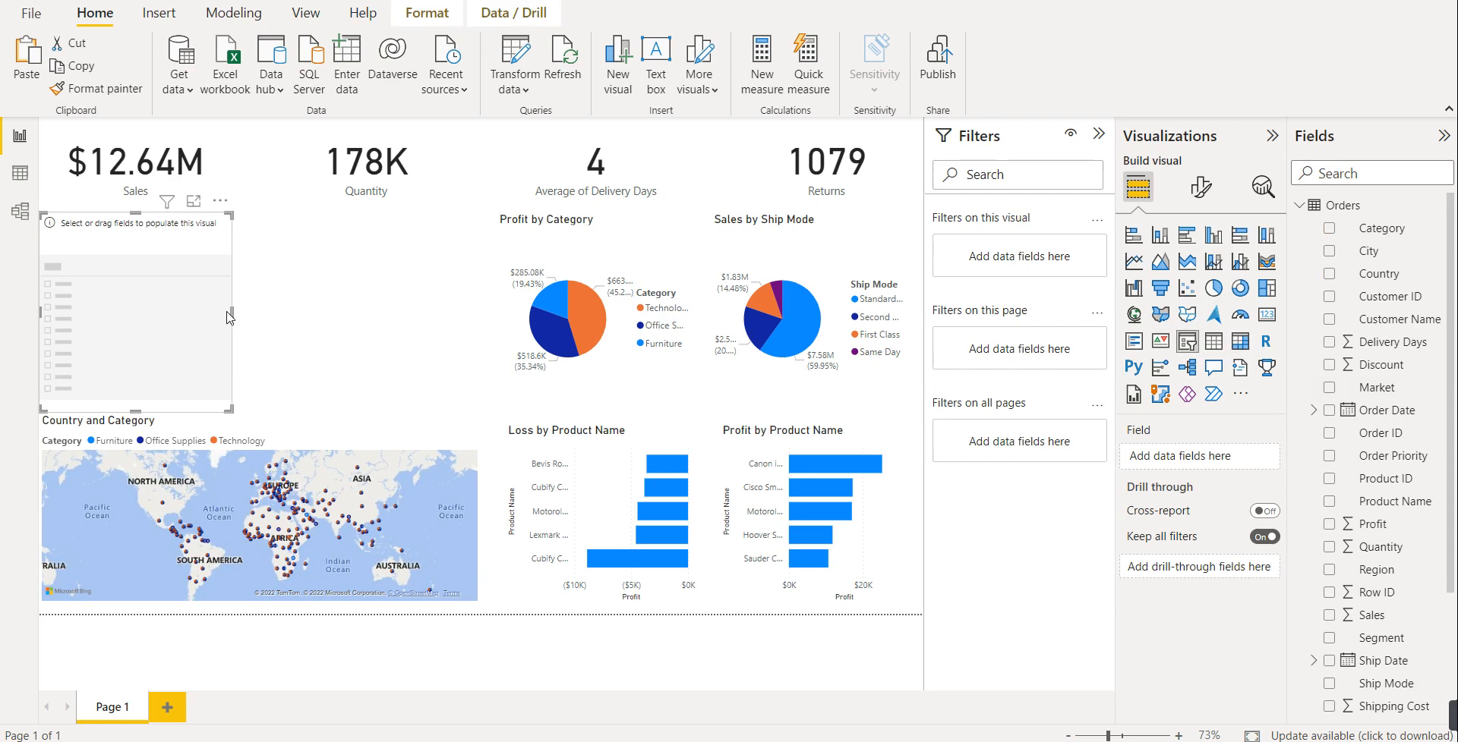
left_click_drag(227, 312, 136, 307)
left_click_drag(95, 415, 91, 399)
left_click_drag(89, 339, 107, 342)
left_click(182, 450)
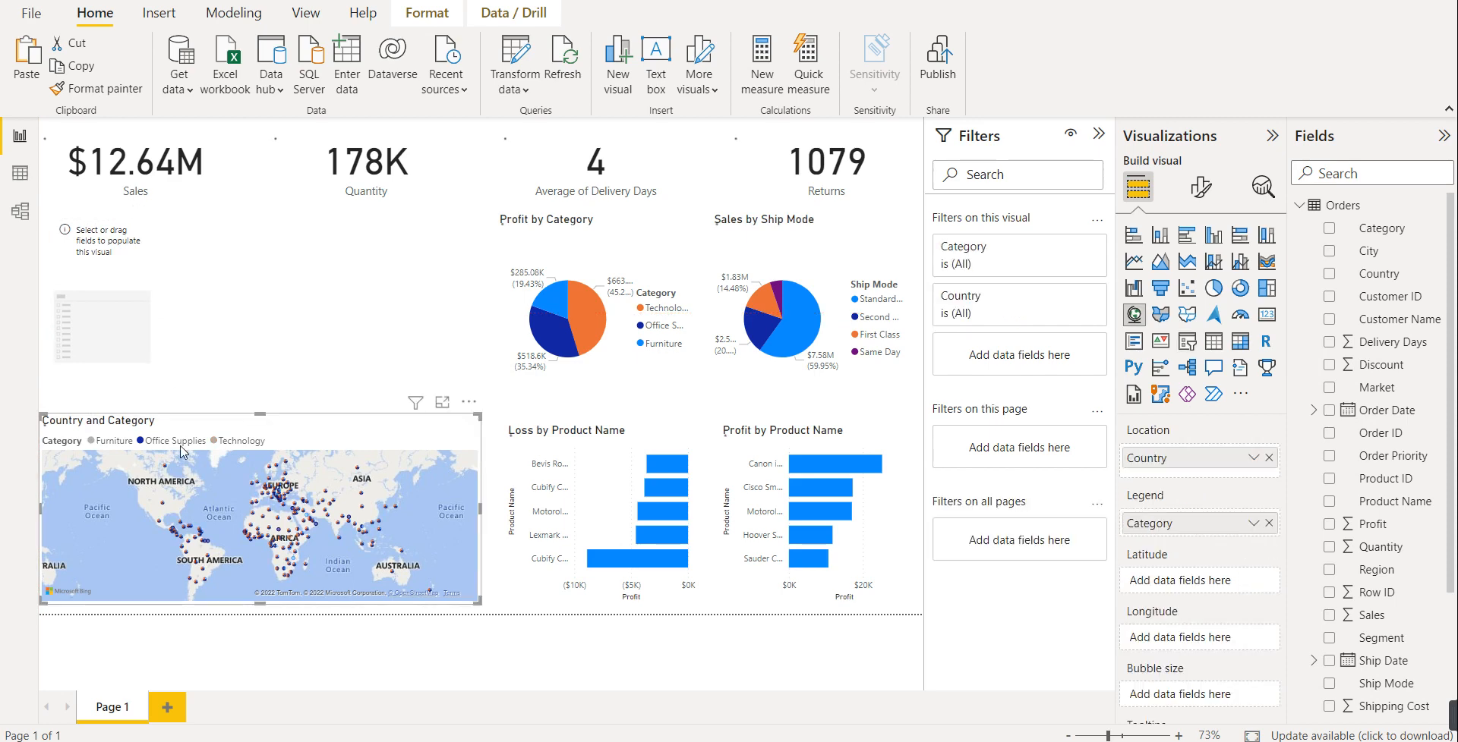
left_click(179, 442)
- Fill the empty slicer with the Quarter level of the Ship Date hierarchy, try Qtr 4, and filter the page to Qtr 3
left_click(102, 327)
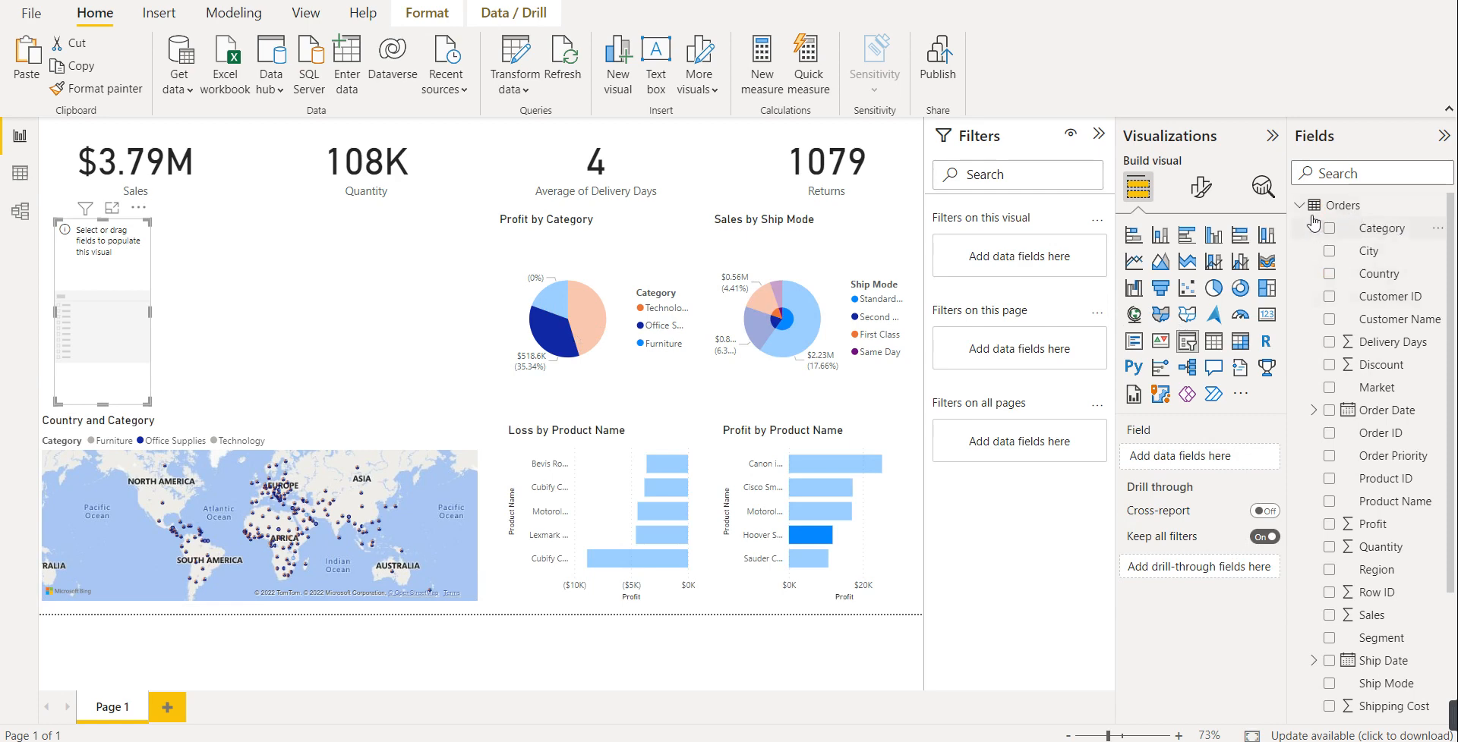
scroll(1344, 391, "down", 2)
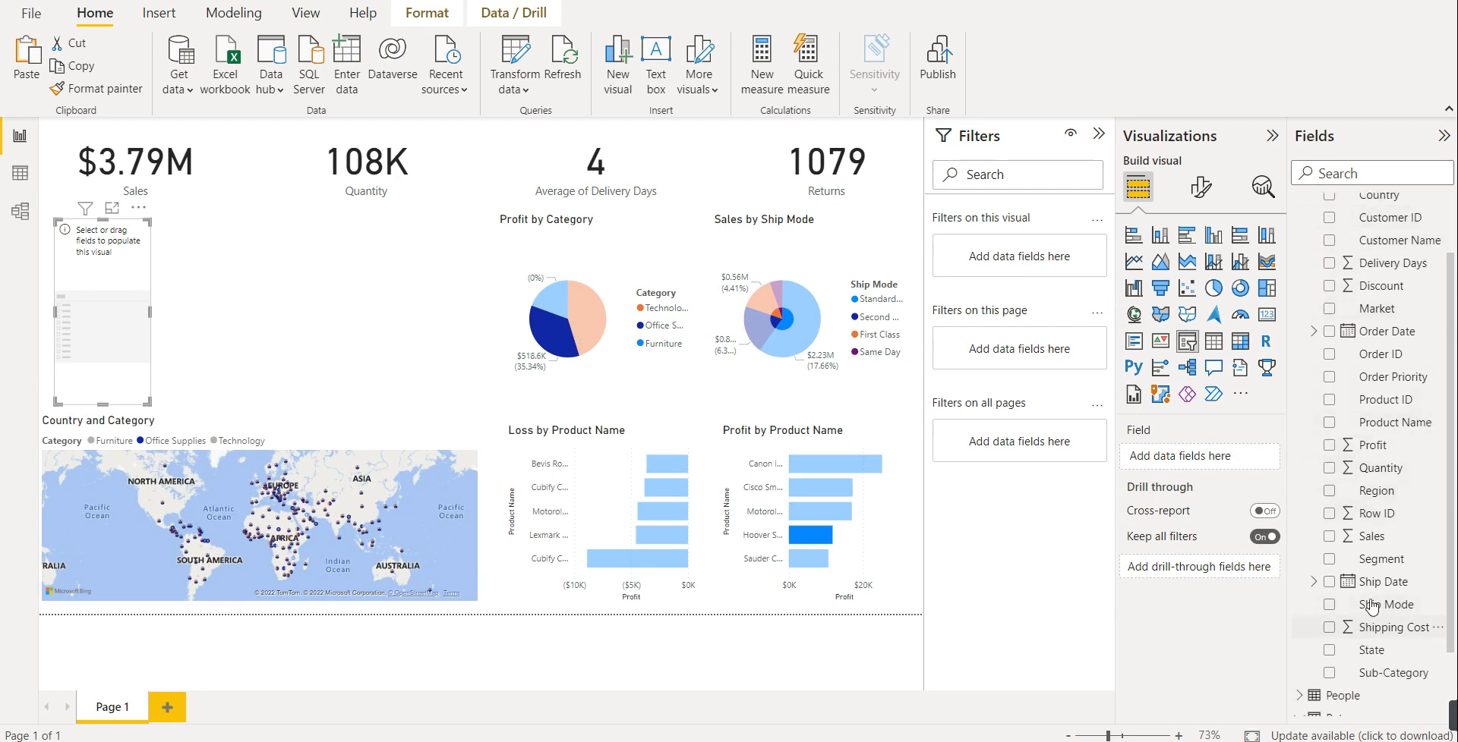
scroll(1378, 562, "down", 2)
left_click(1313, 498)
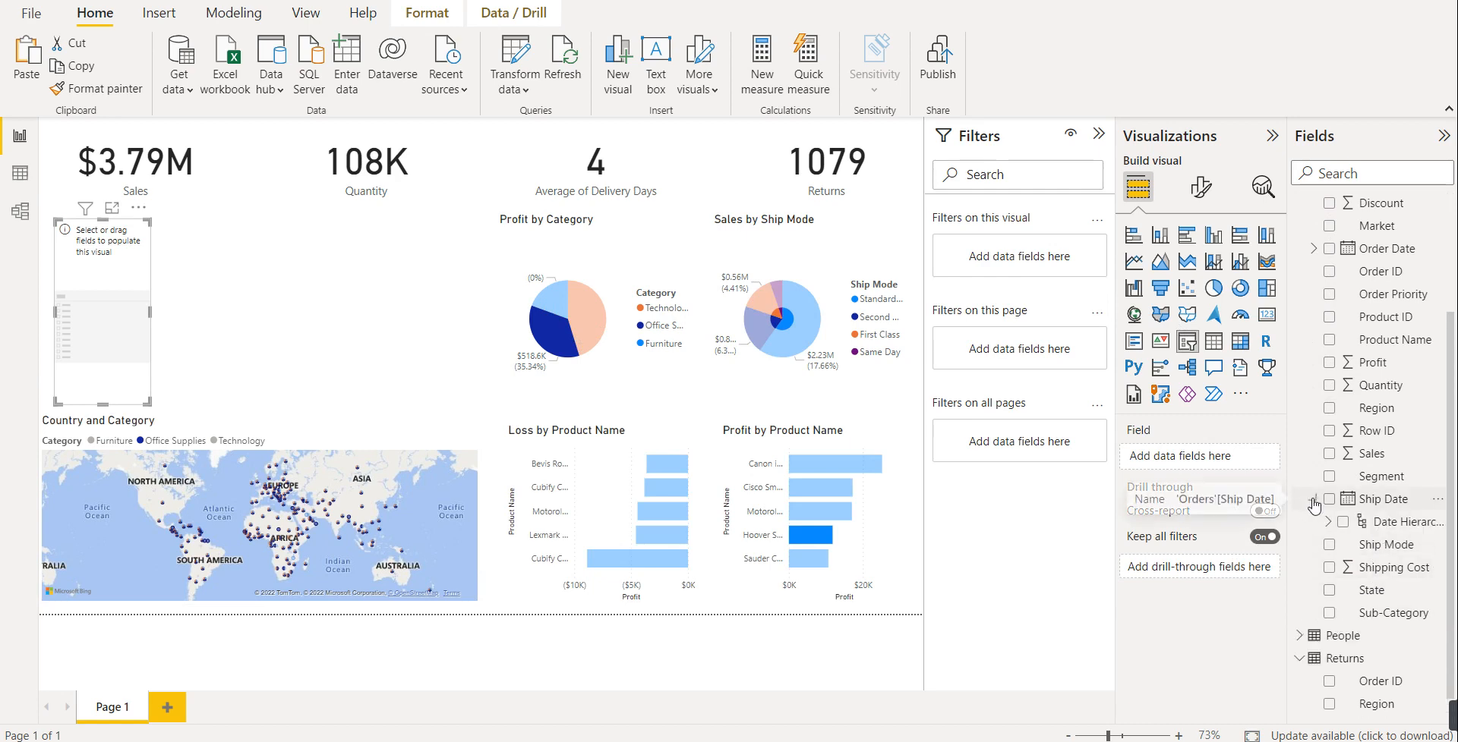
left_click(1327, 522)
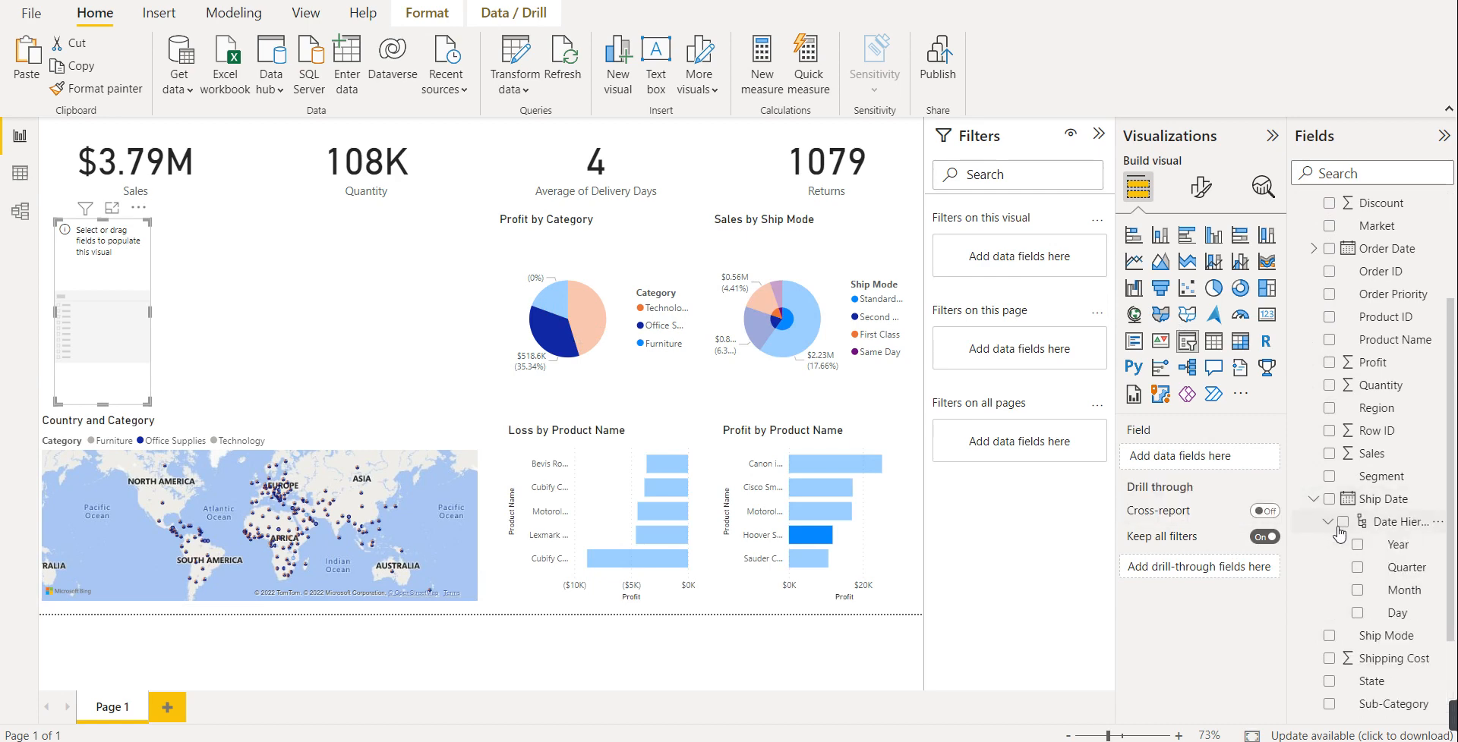
left_click(1357, 569)
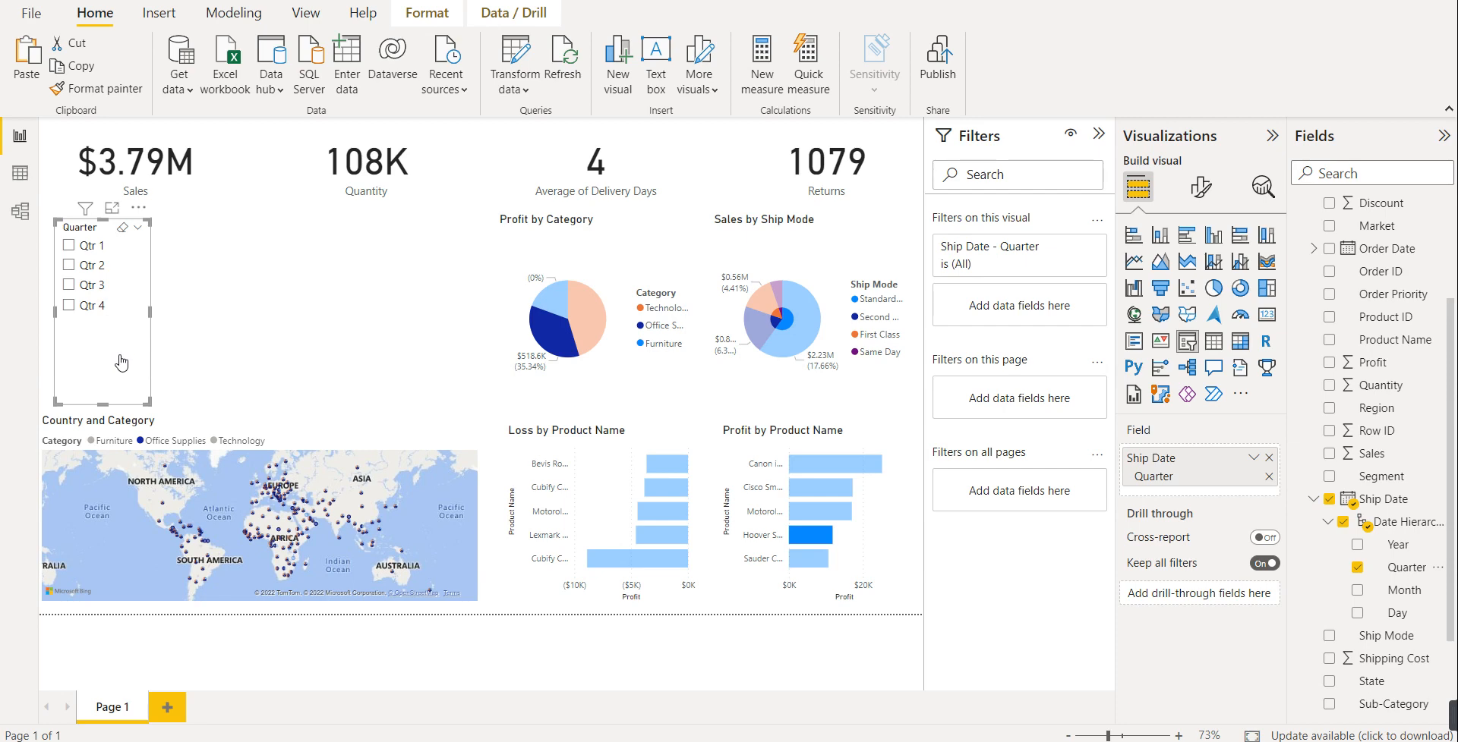
left_click(69, 306)
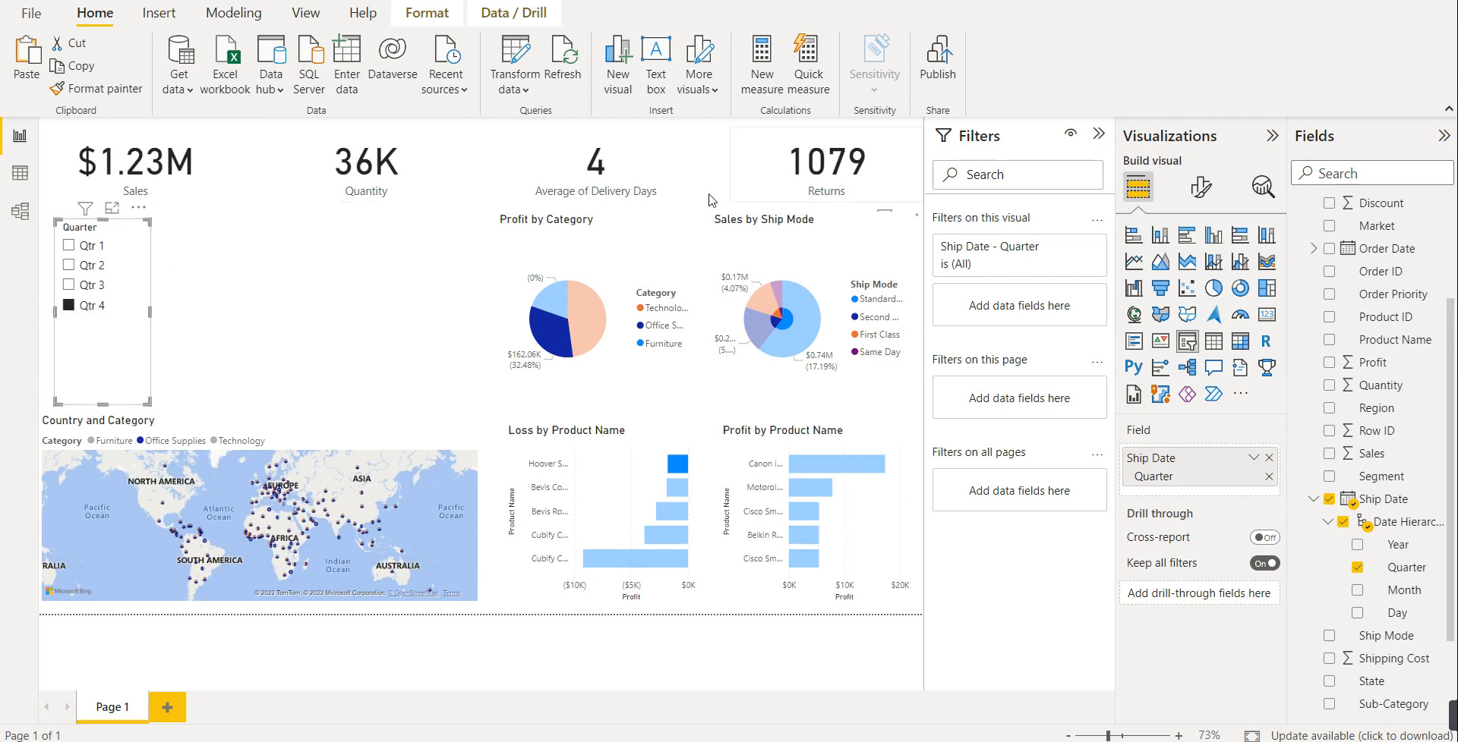
left_click(78, 285)
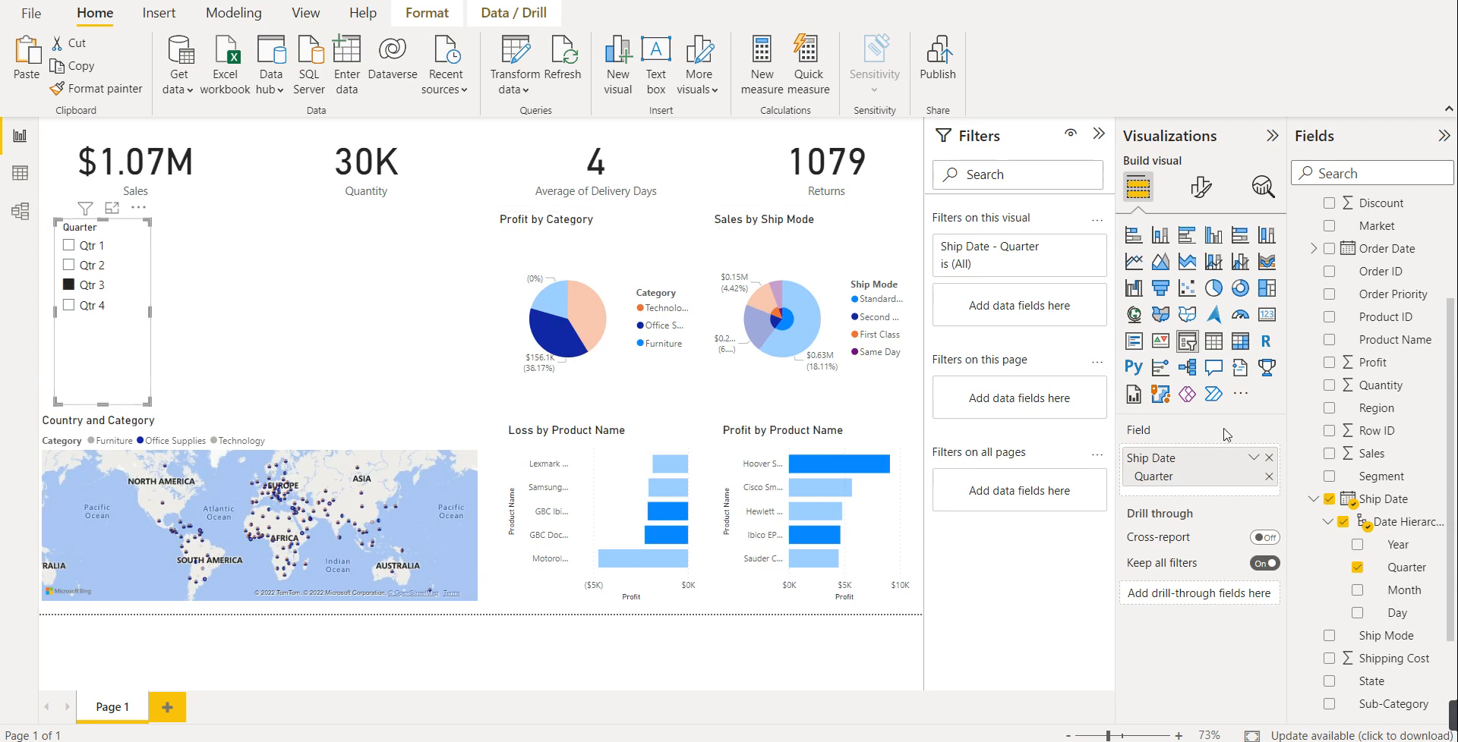
- Set the Quarter slicer's orientation to Horizontal
left_click(1200, 186)
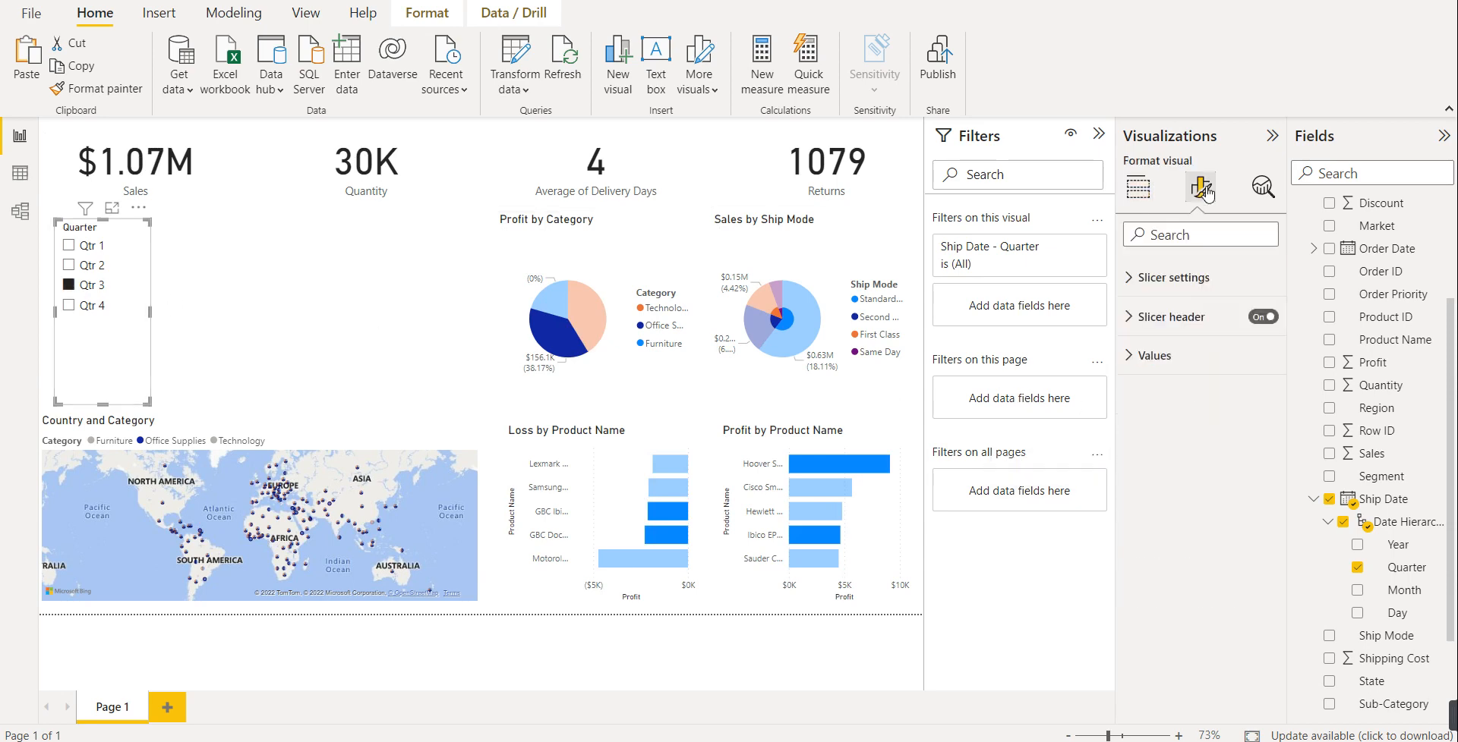
left_click(1186, 323)
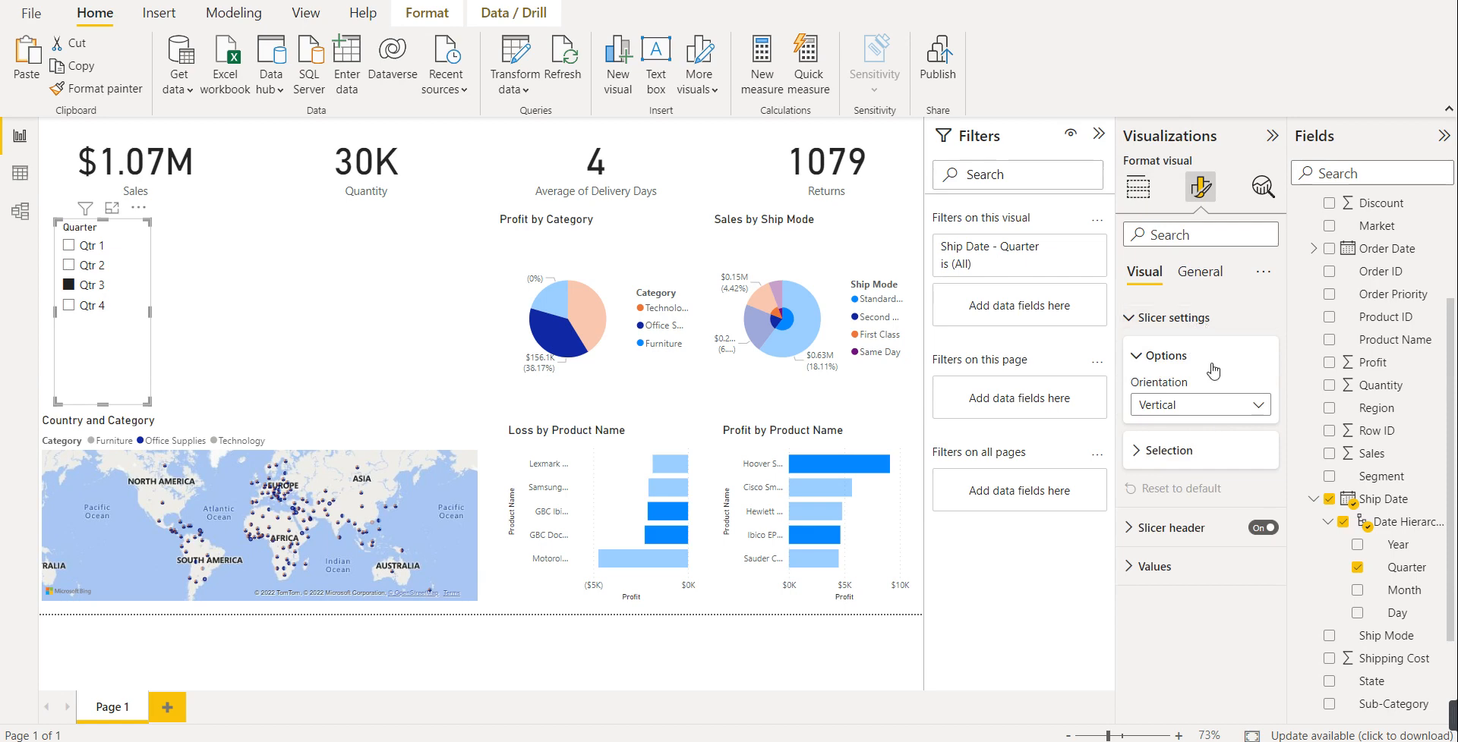
left_click(1258, 407)
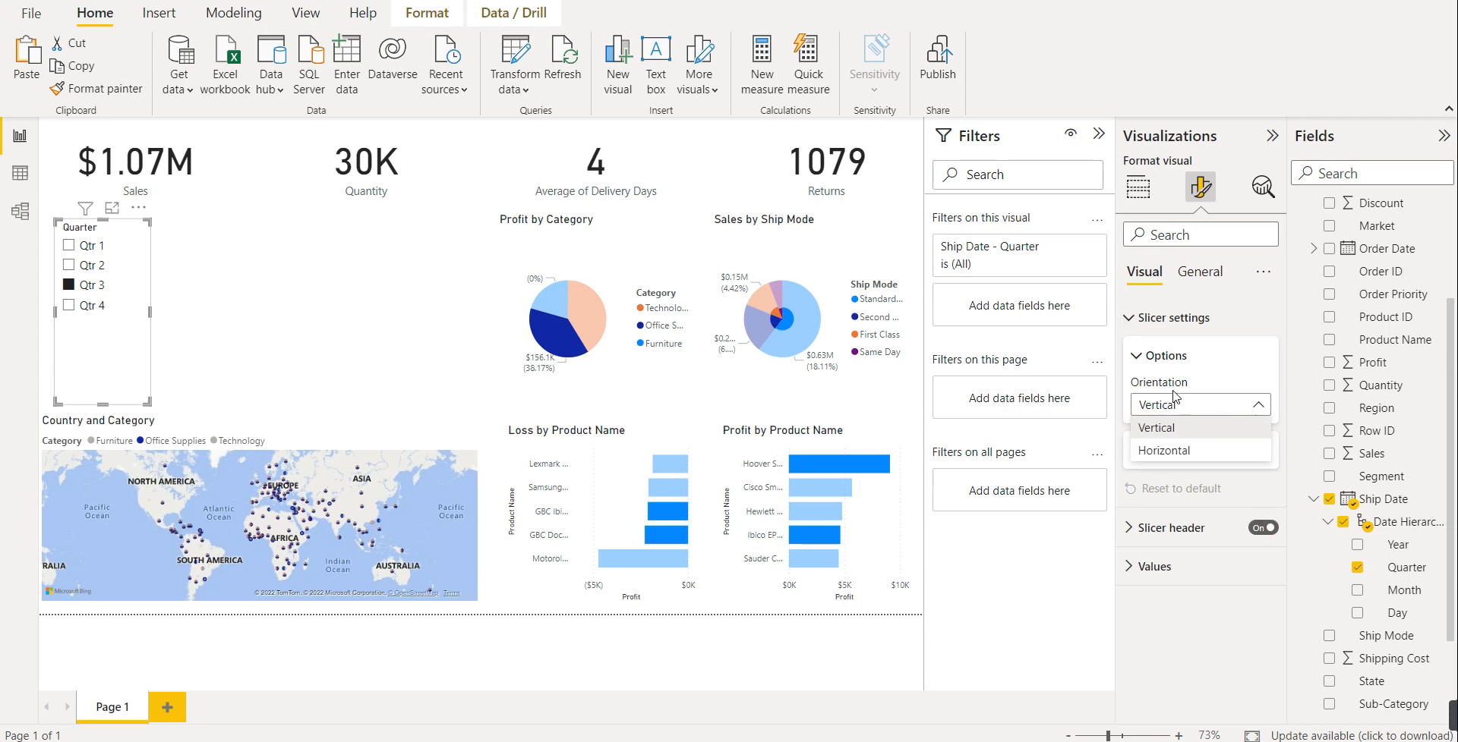
left_click(1177, 451)
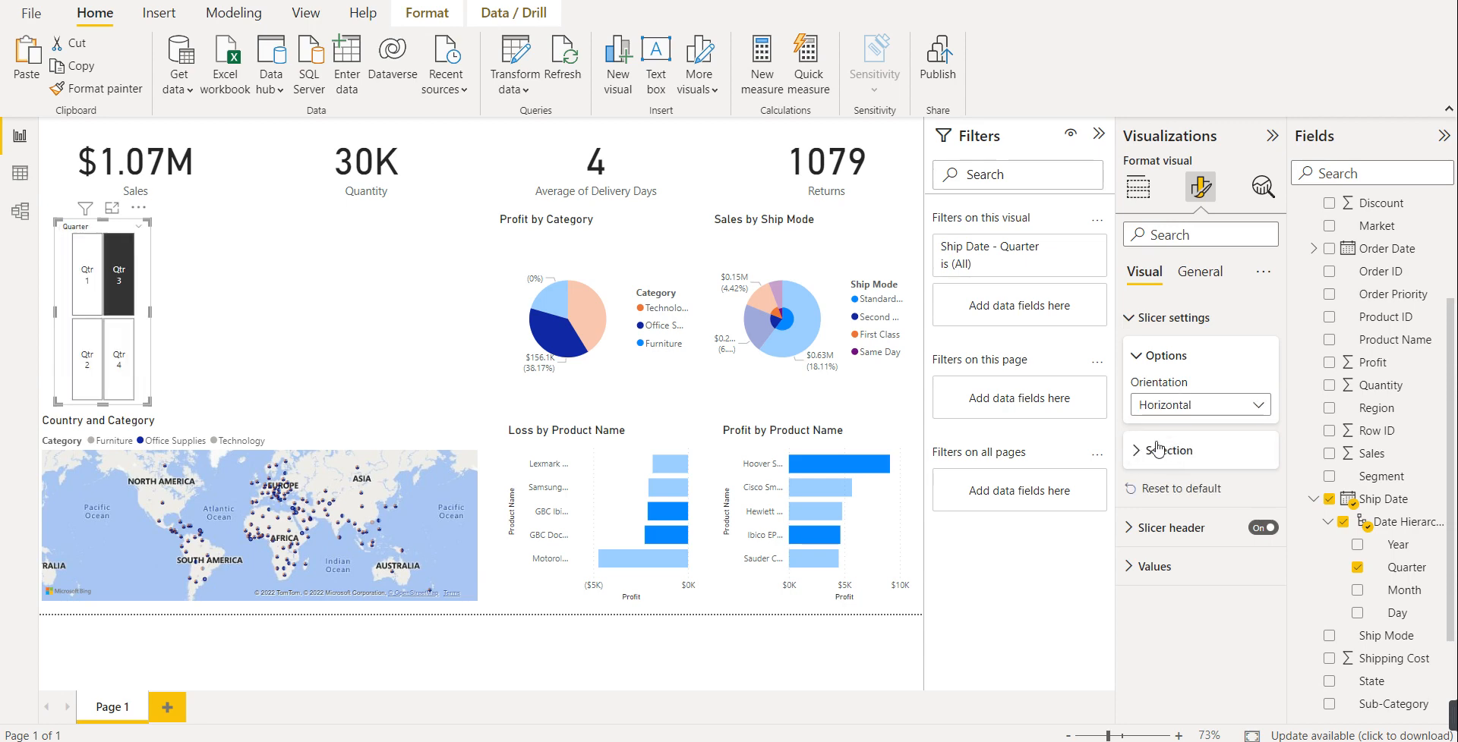
- Widen the Quarter slicer almost to the Profit by Category chart and reduce its height to a single row of quarter buttons
left_click_drag(149, 310, 420, 309)
left_click(364, 300)
left_click_drag(237, 405, 251, 312)
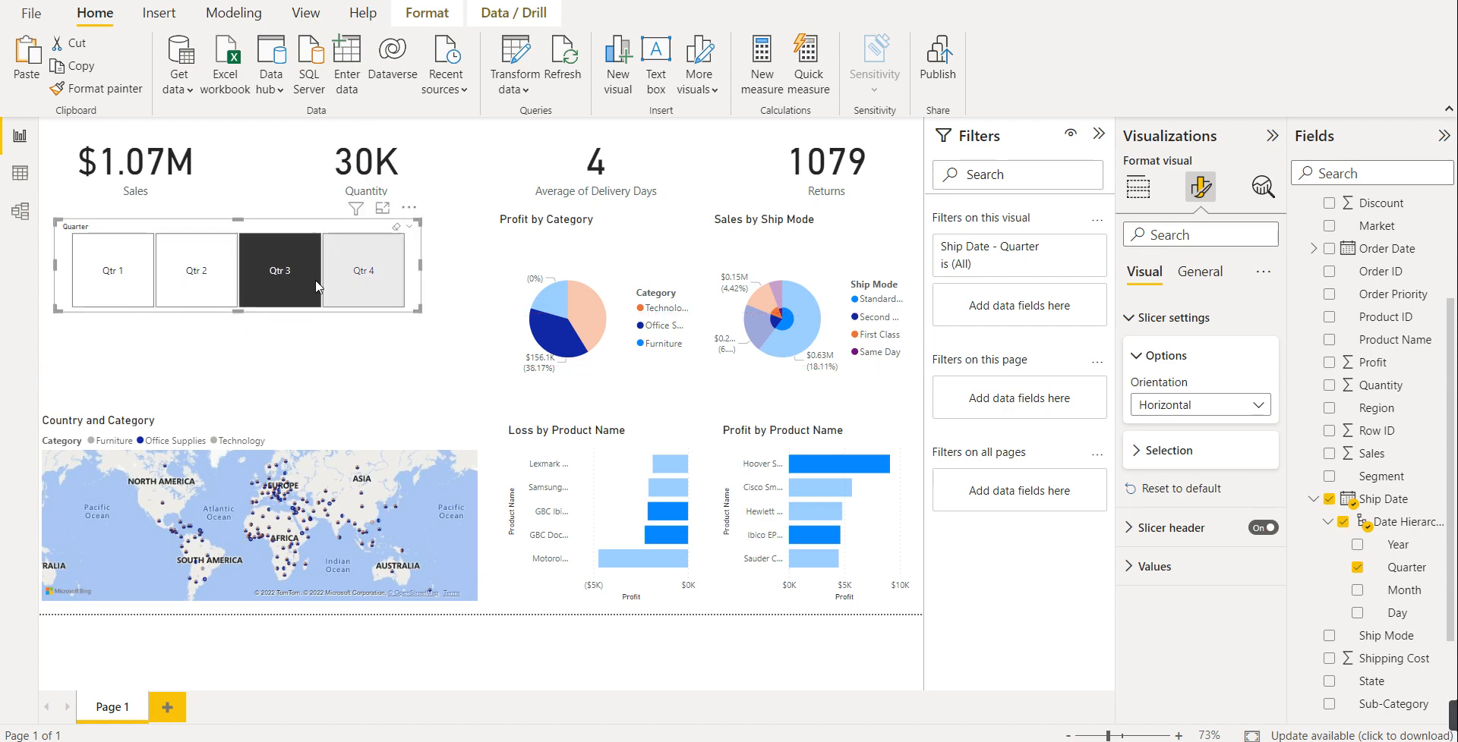
left_click_drag(242, 306, 243, 279)
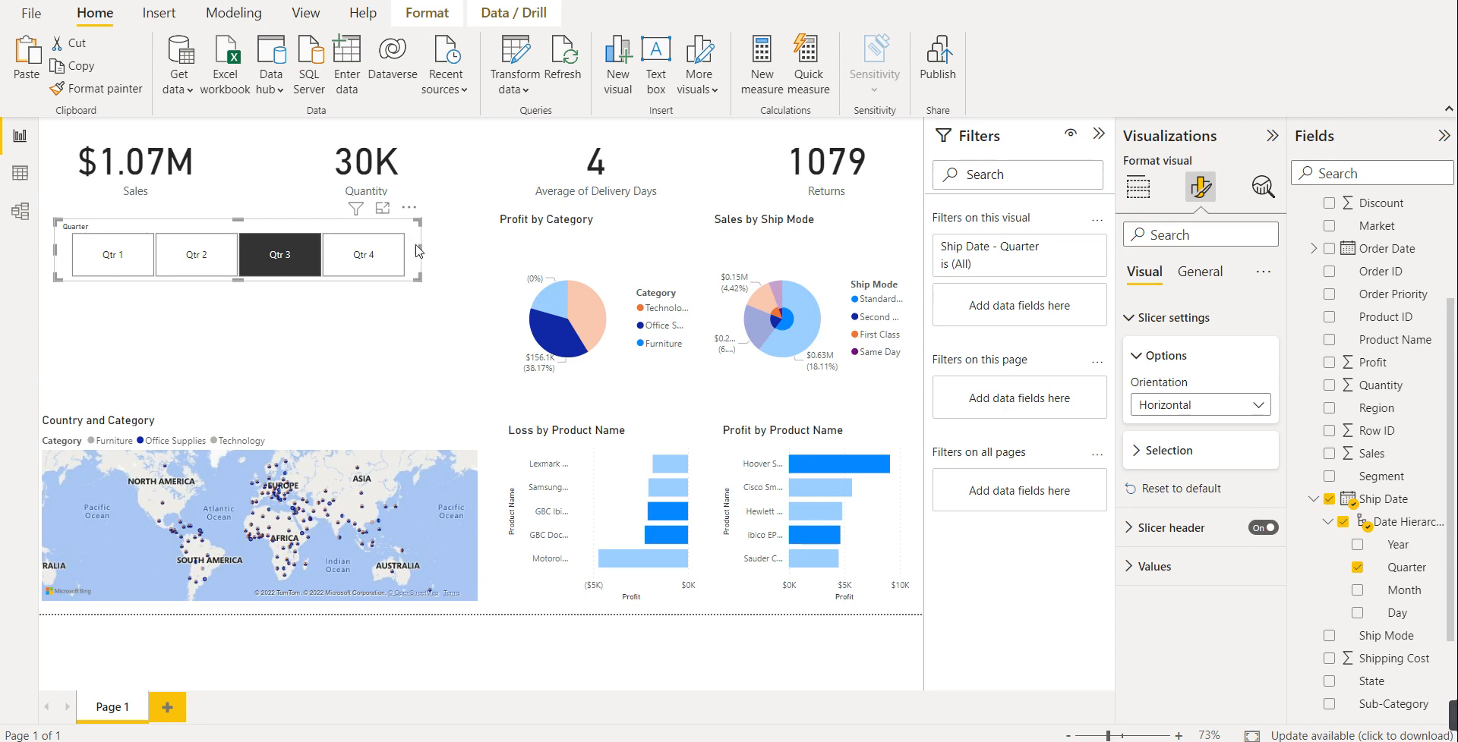
left_click_drag(420, 248, 467, 258)
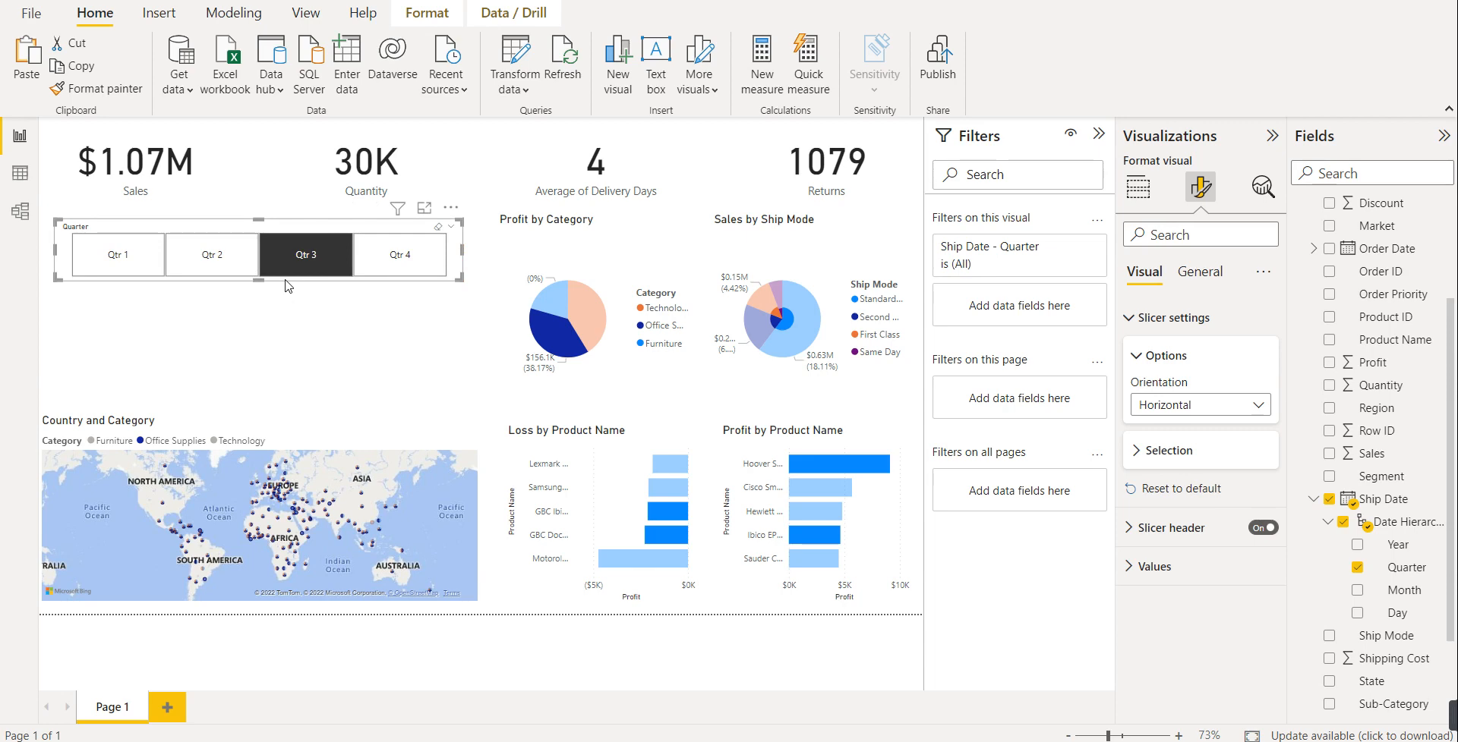
key("Up")
key("Up")
key("Down")
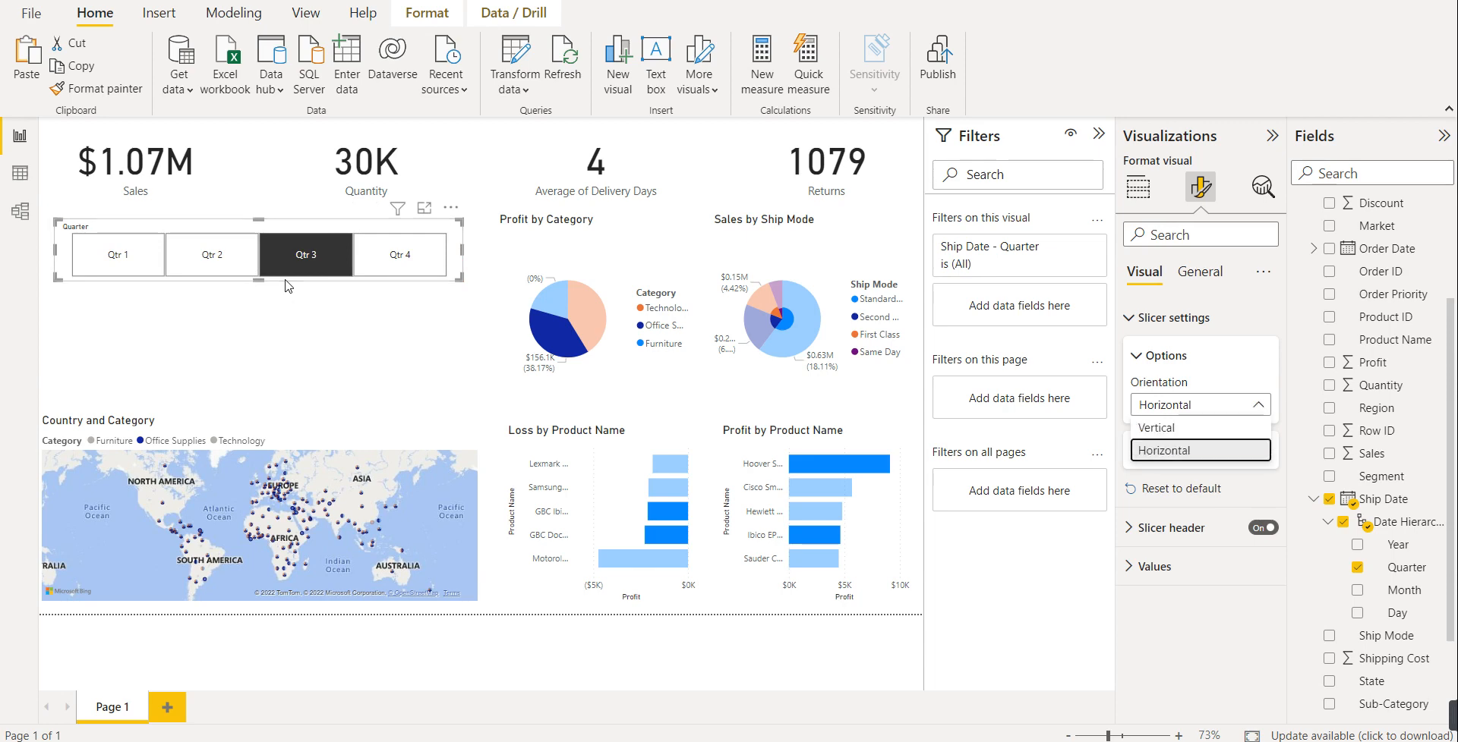
key("Return")
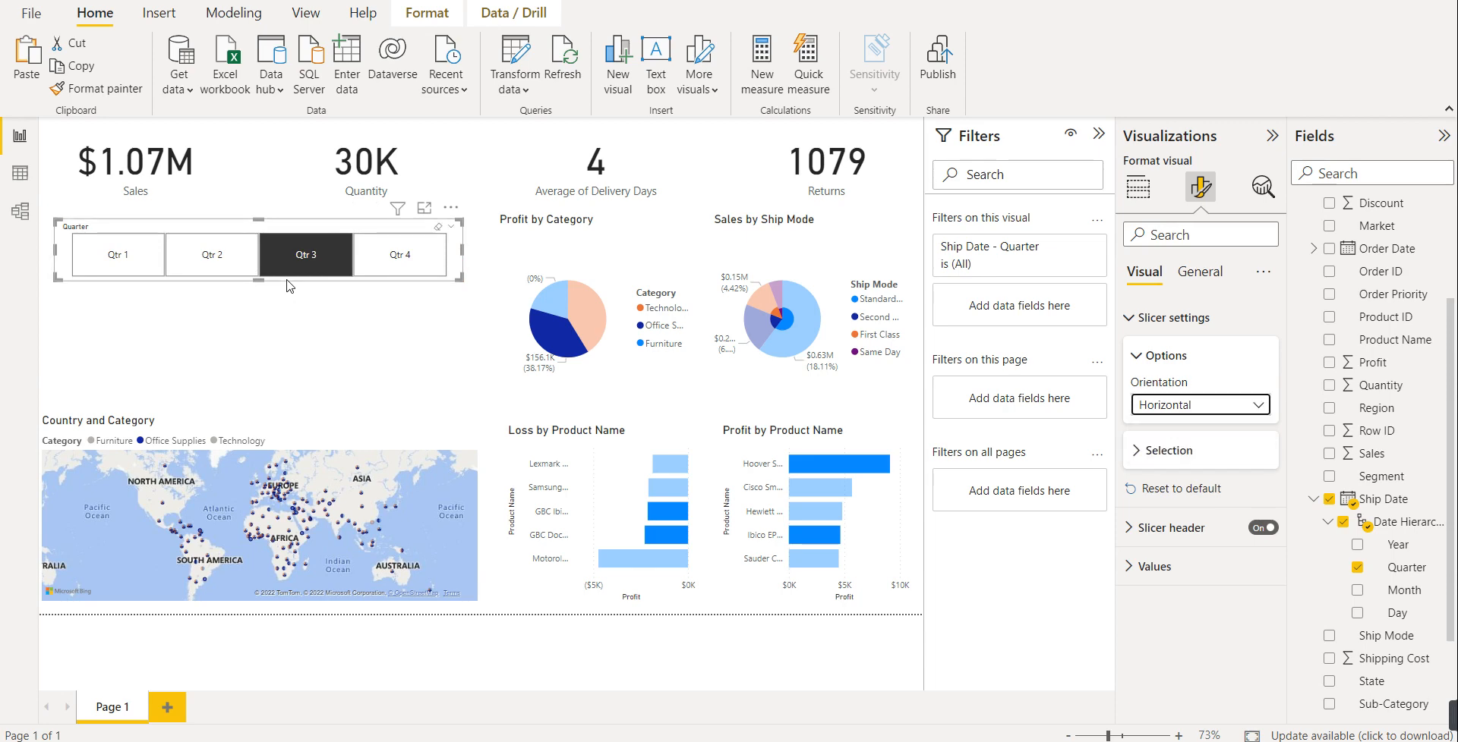
- Move the Quarter slicer slightly up towards the KPI cards and deselect it
left_click(301, 296)
left_click(279, 227)
mouse_move(279, 236)
left_mouse_down()
mouse_move(296, 221)
mouse_move(279, 223)
left_mouse_up()
left_click(294, 358)
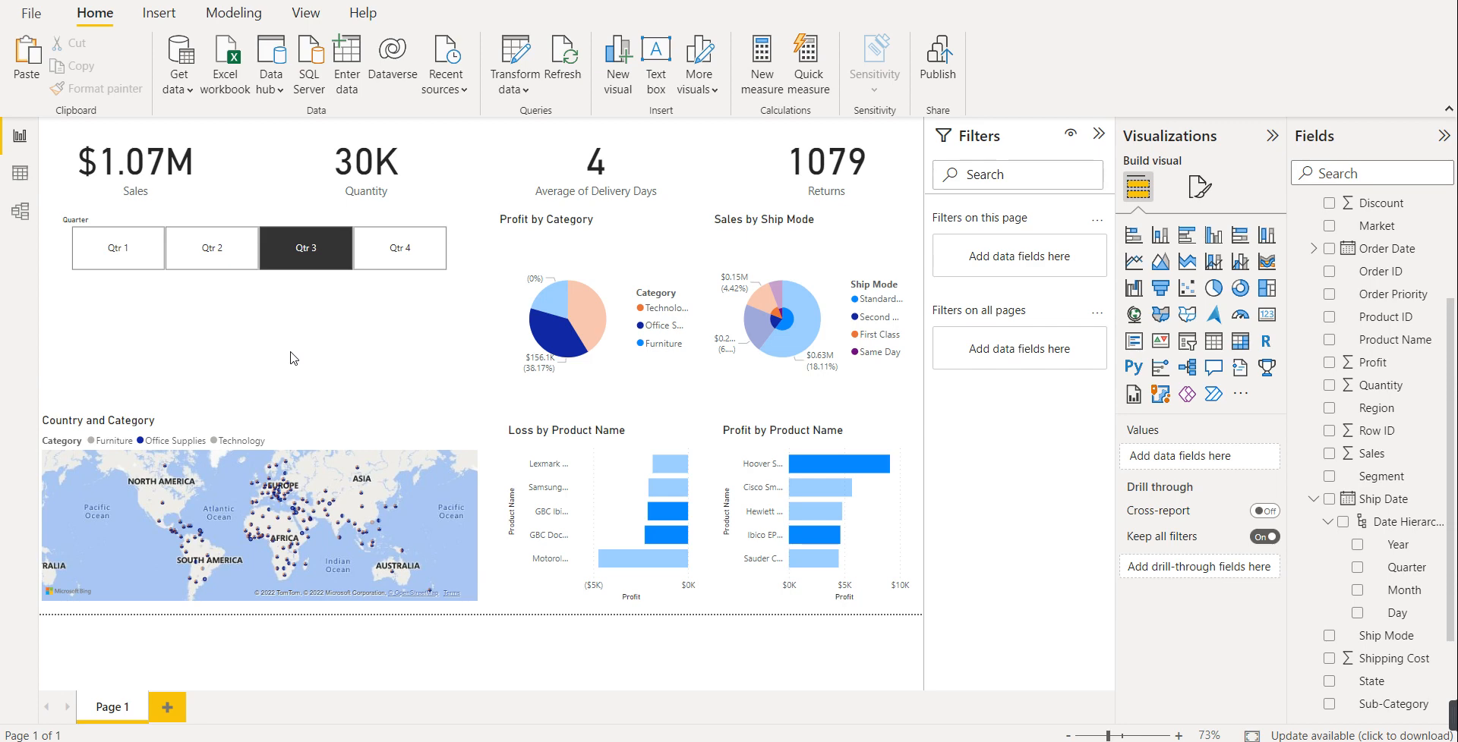
- Add a line and stacked column chart between the Quarter slicer and the map, shortened and shifted slightly down to fit the gap
left_click(1214, 262)
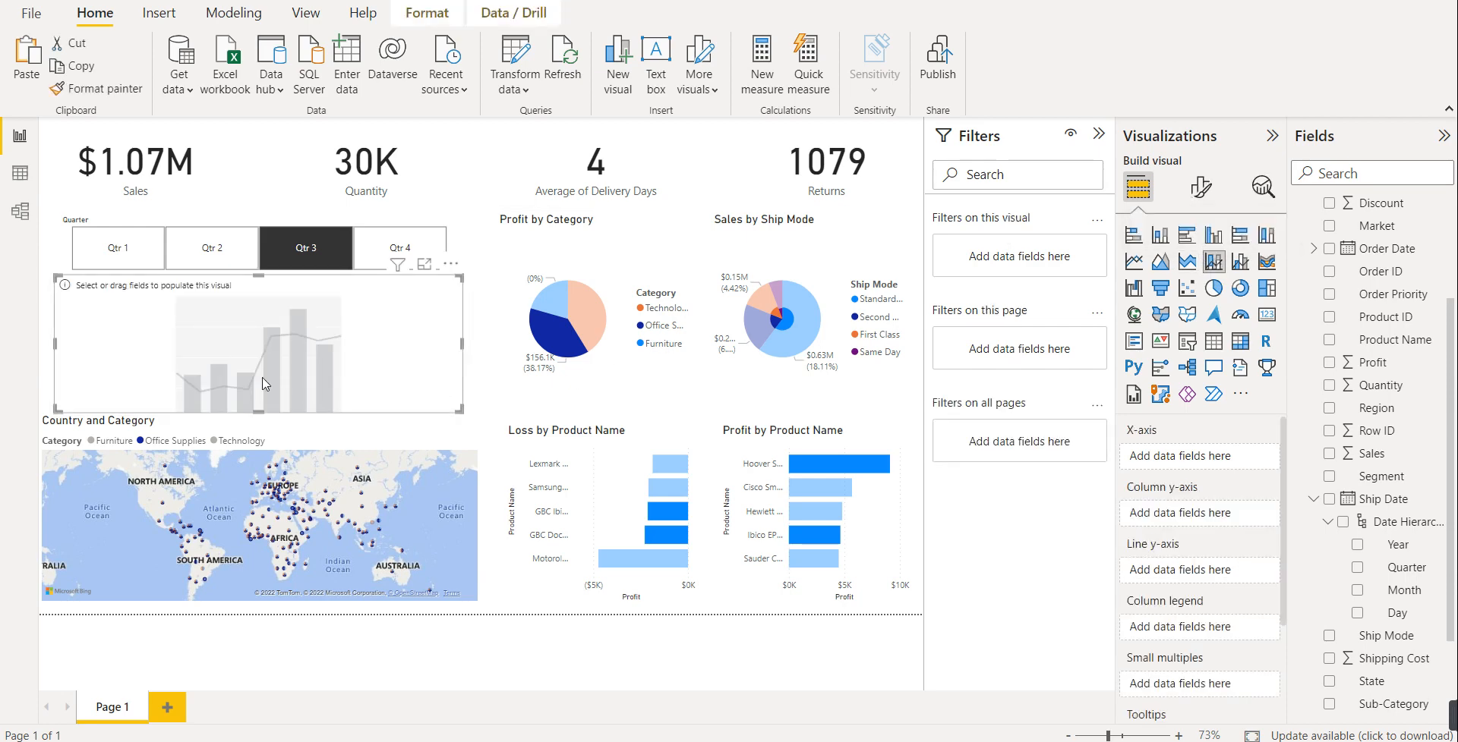
left_click_drag(257, 411, 257, 390)
left_click_drag(263, 333, 264, 343)
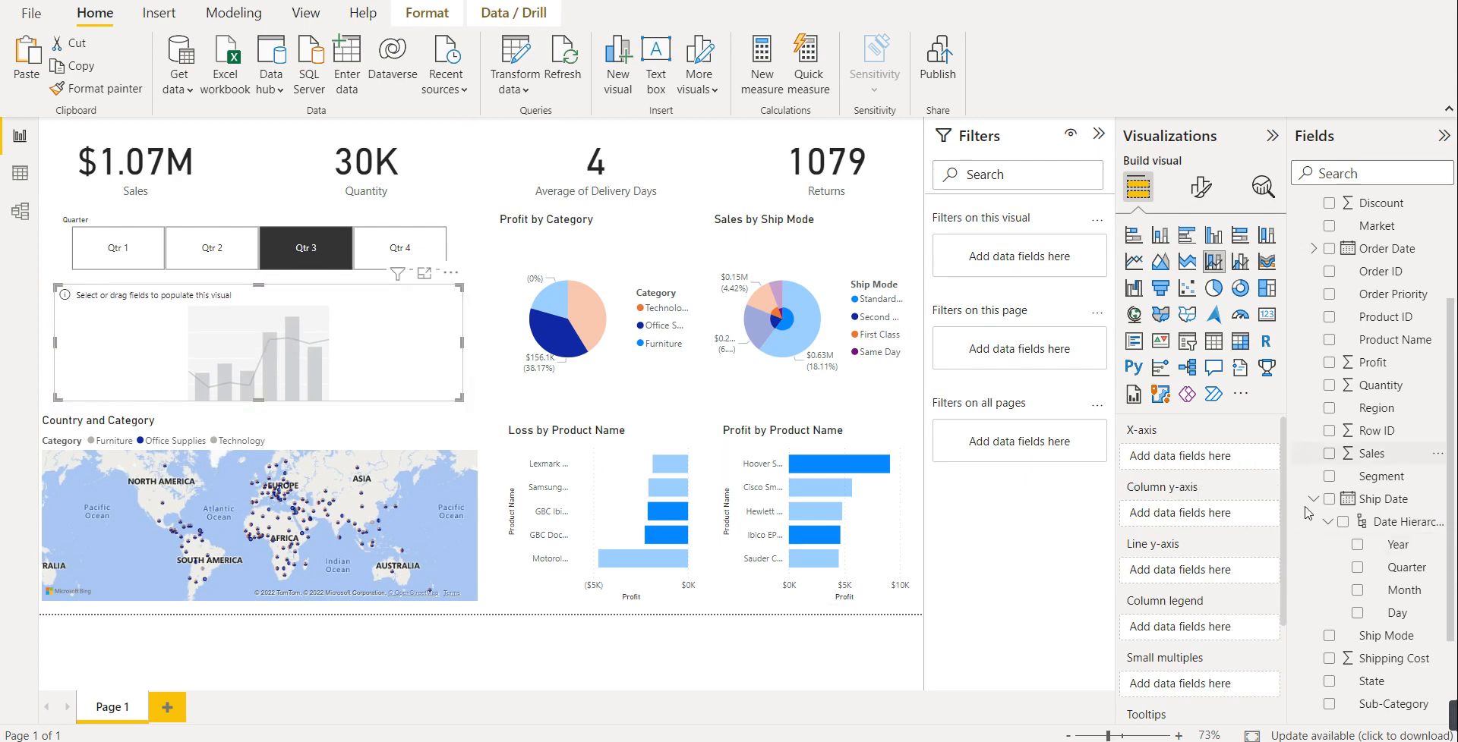
- Put the Month level of Ship Date on the new combo chart's X-axis and Profit on its Column y-axis
left_click_drag(1389, 591, 1207, 469)
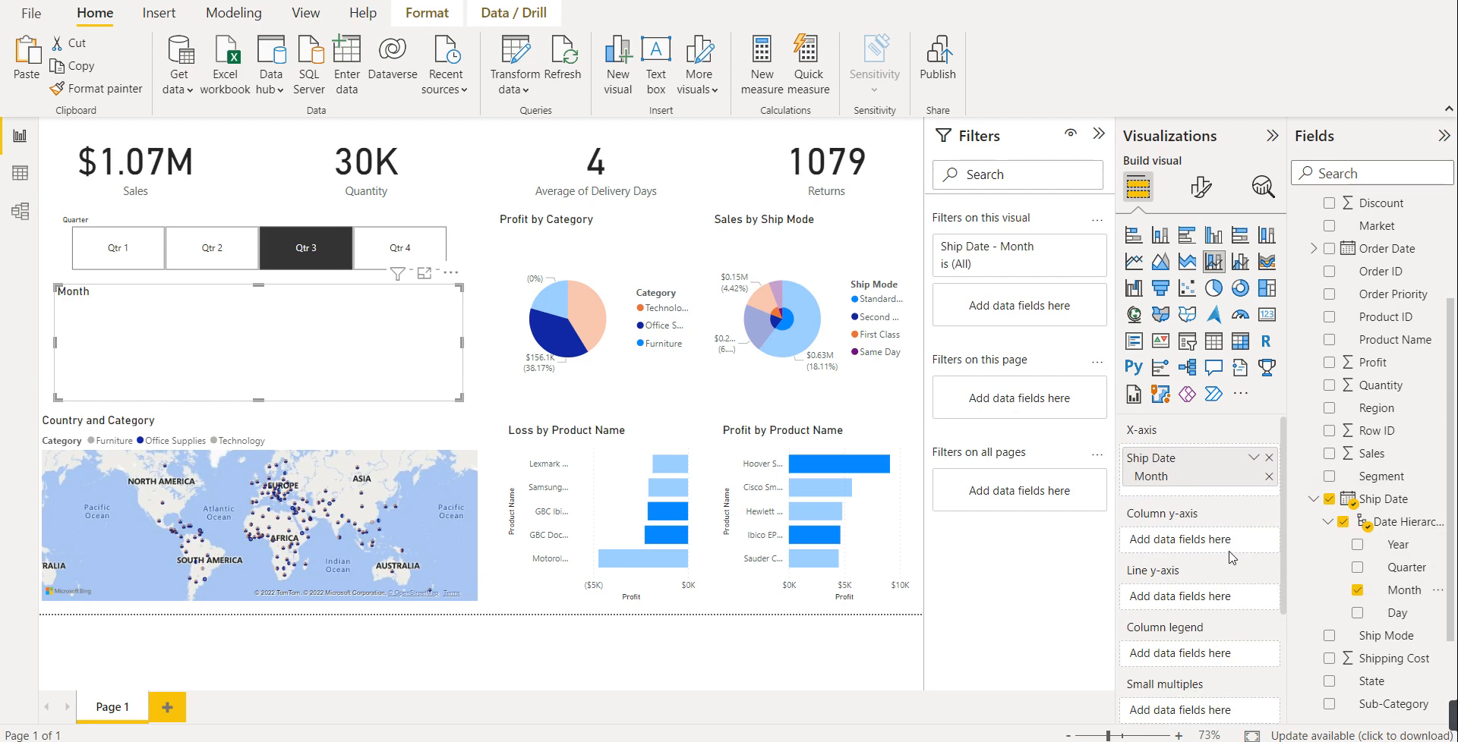
scroll(1385, 664, "down", 1)
scroll(1386, 665, "up", 1)
scroll(1387, 665, "down", 2)
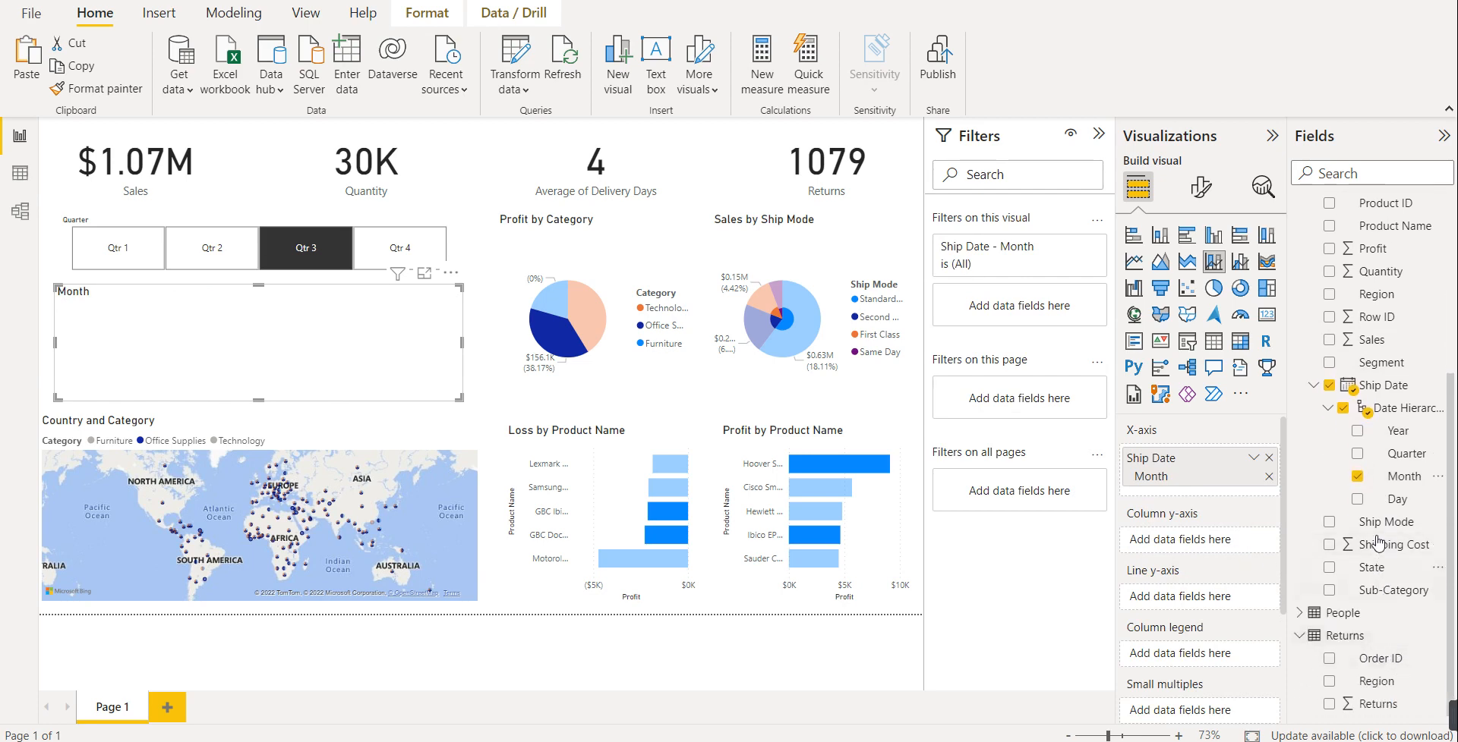
scroll(1377, 547, "up", 1)
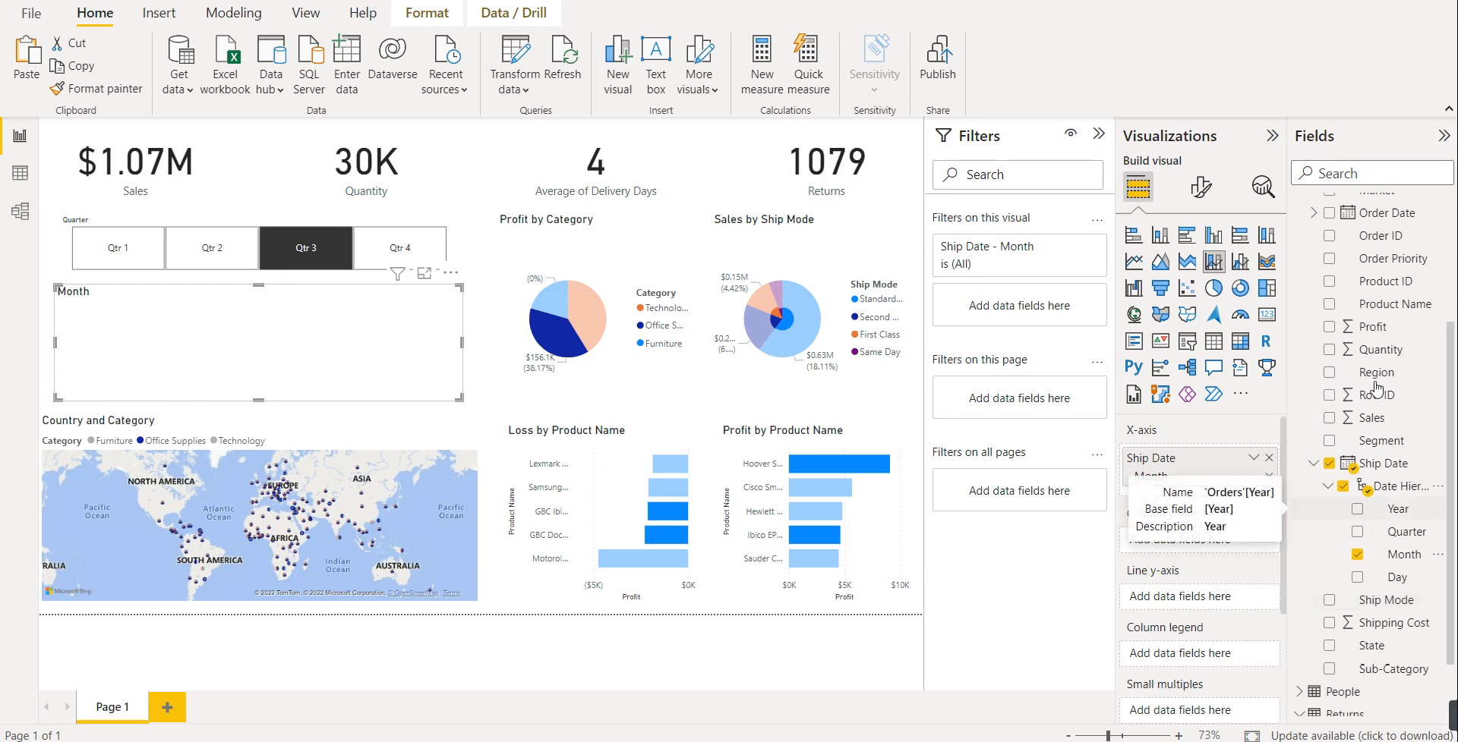
left_click_drag(1372, 328, 1207, 544)
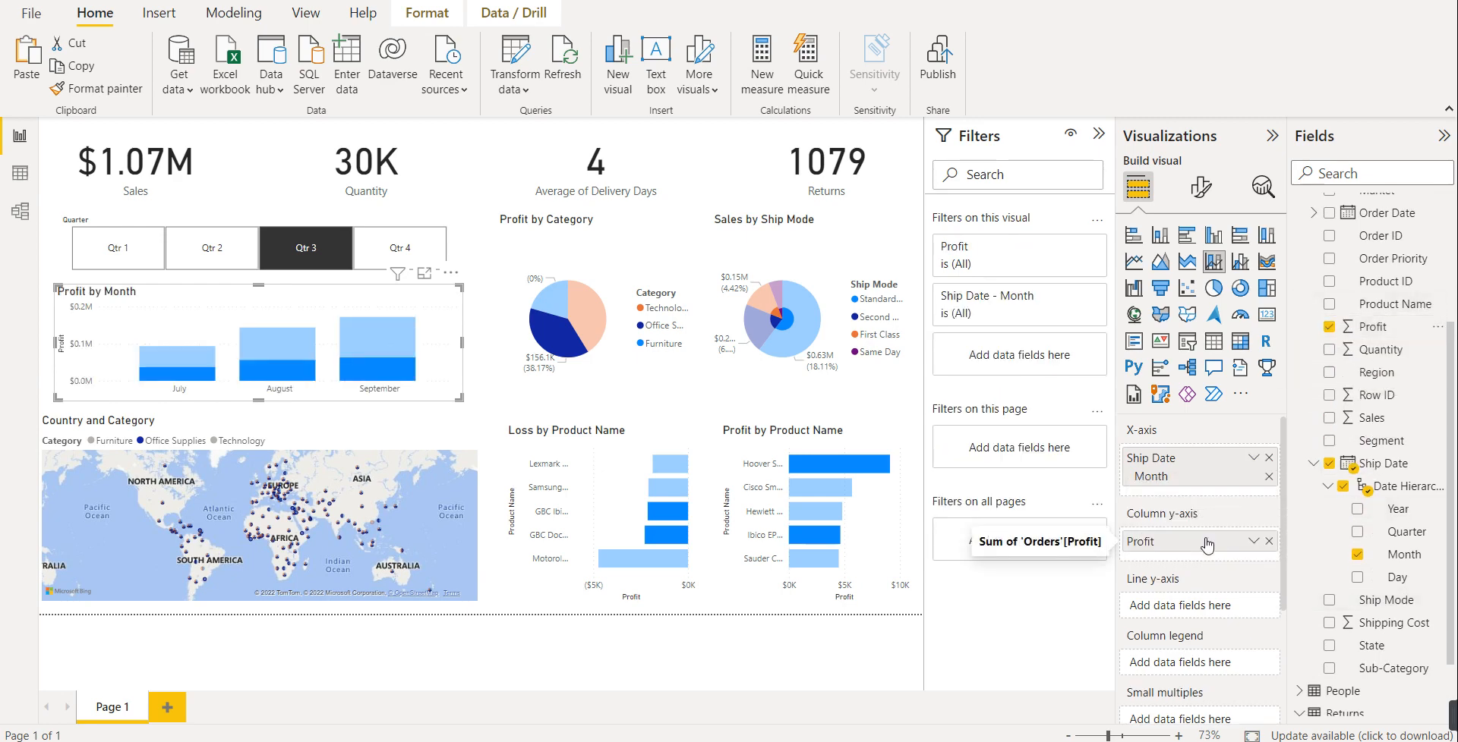
- Add Qtr 1, Qtr 4 and Qtr 2 to the Quarter slicer's selection alongside Qtr 3
left_click(130, 254, "ctrl")
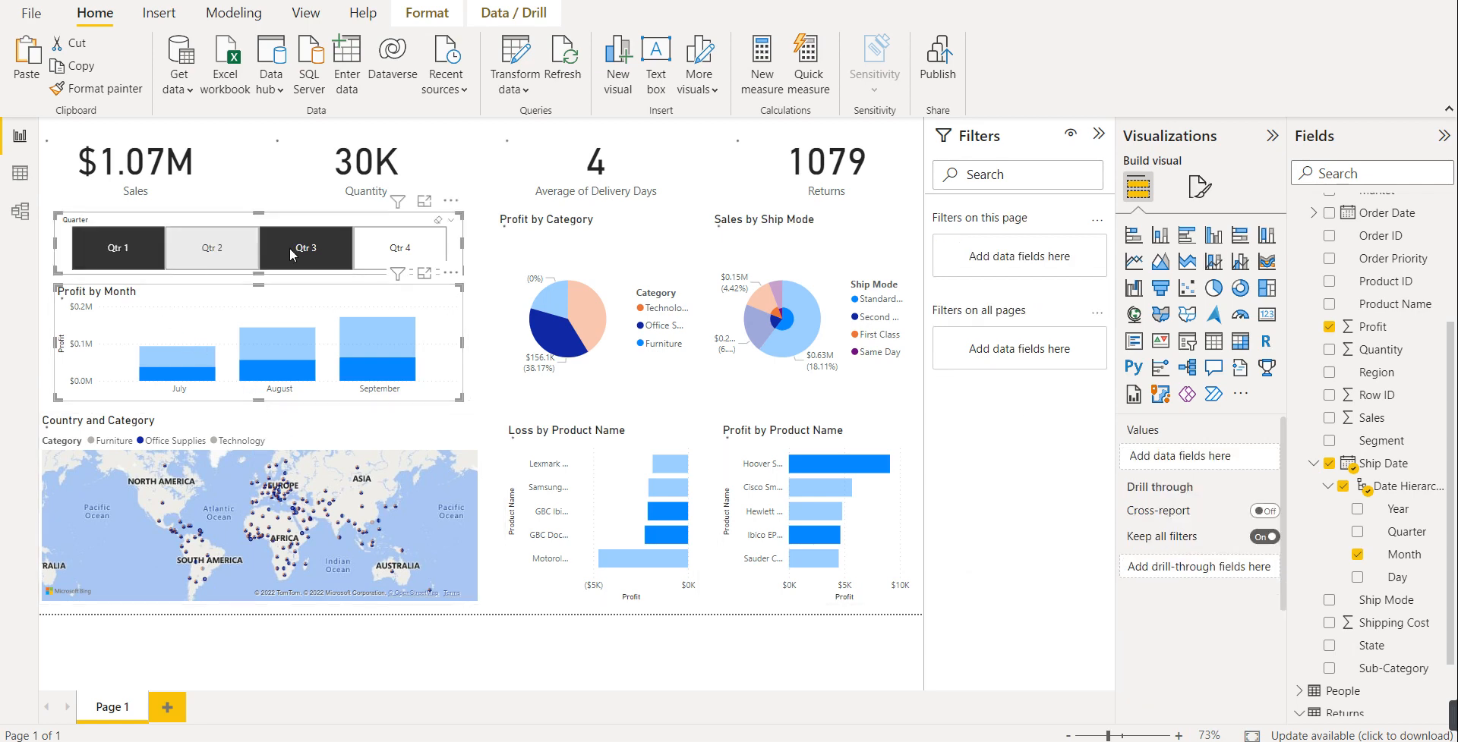
left_click(386, 244, "ctrl")
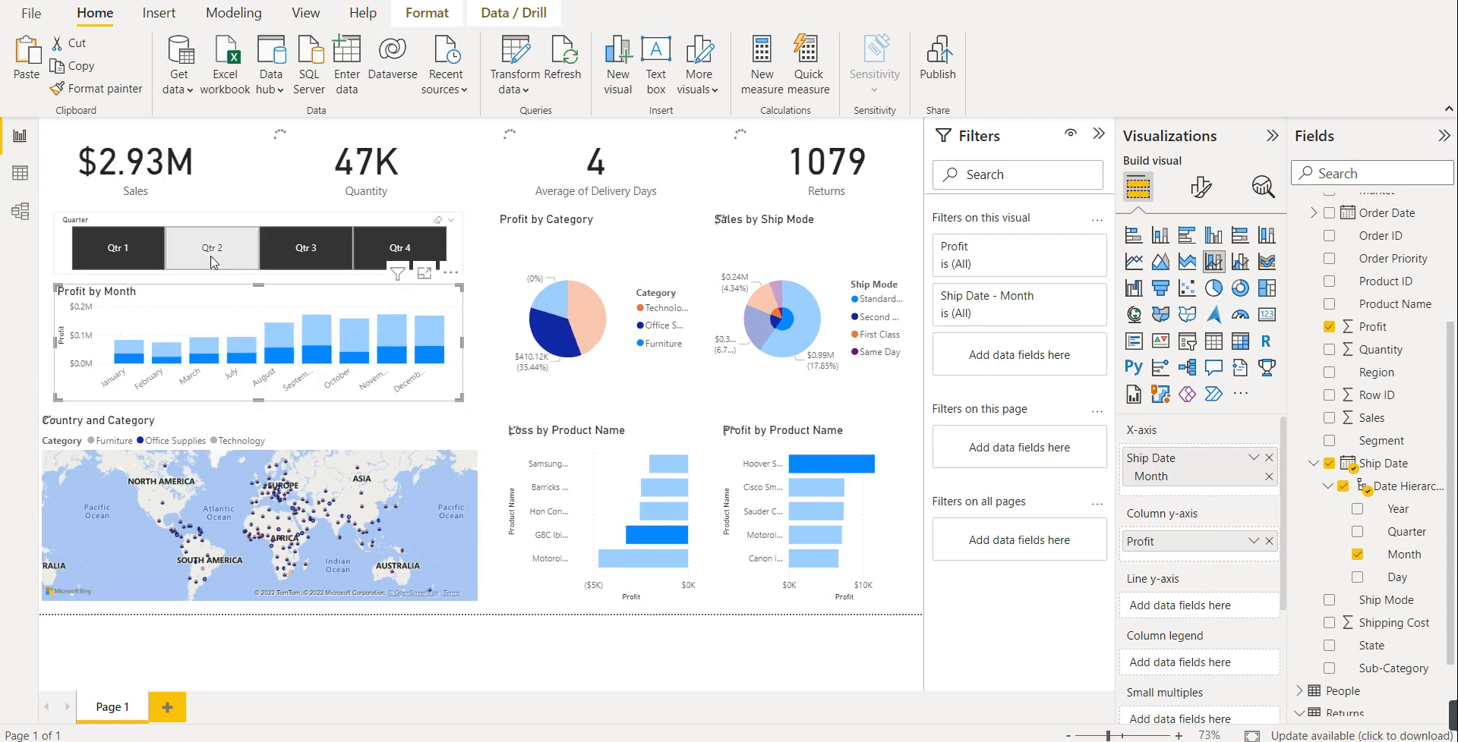
left_click(240, 262, "ctrl")
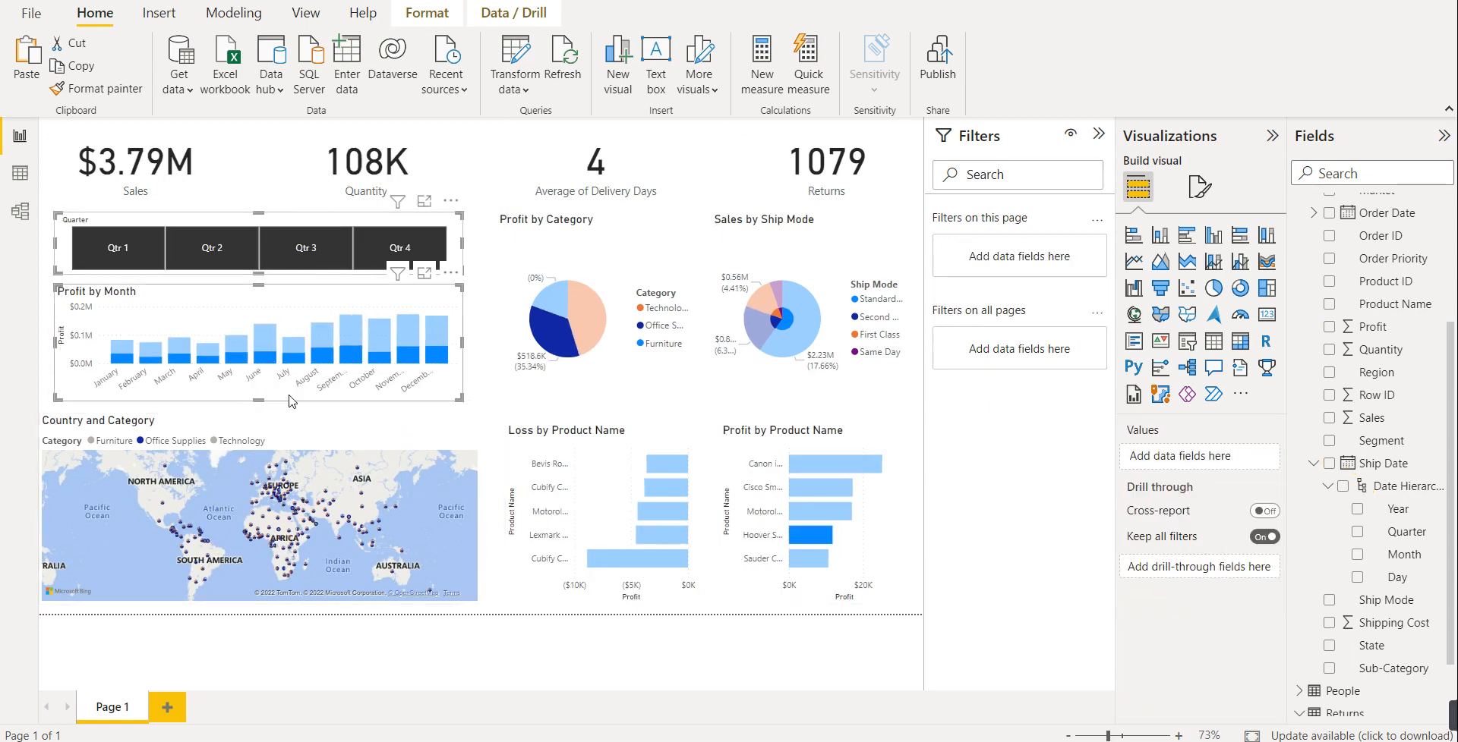
- Try Quantity on the Line y-axis of the Profit by Month chart and remove it again
left_click(317, 334)
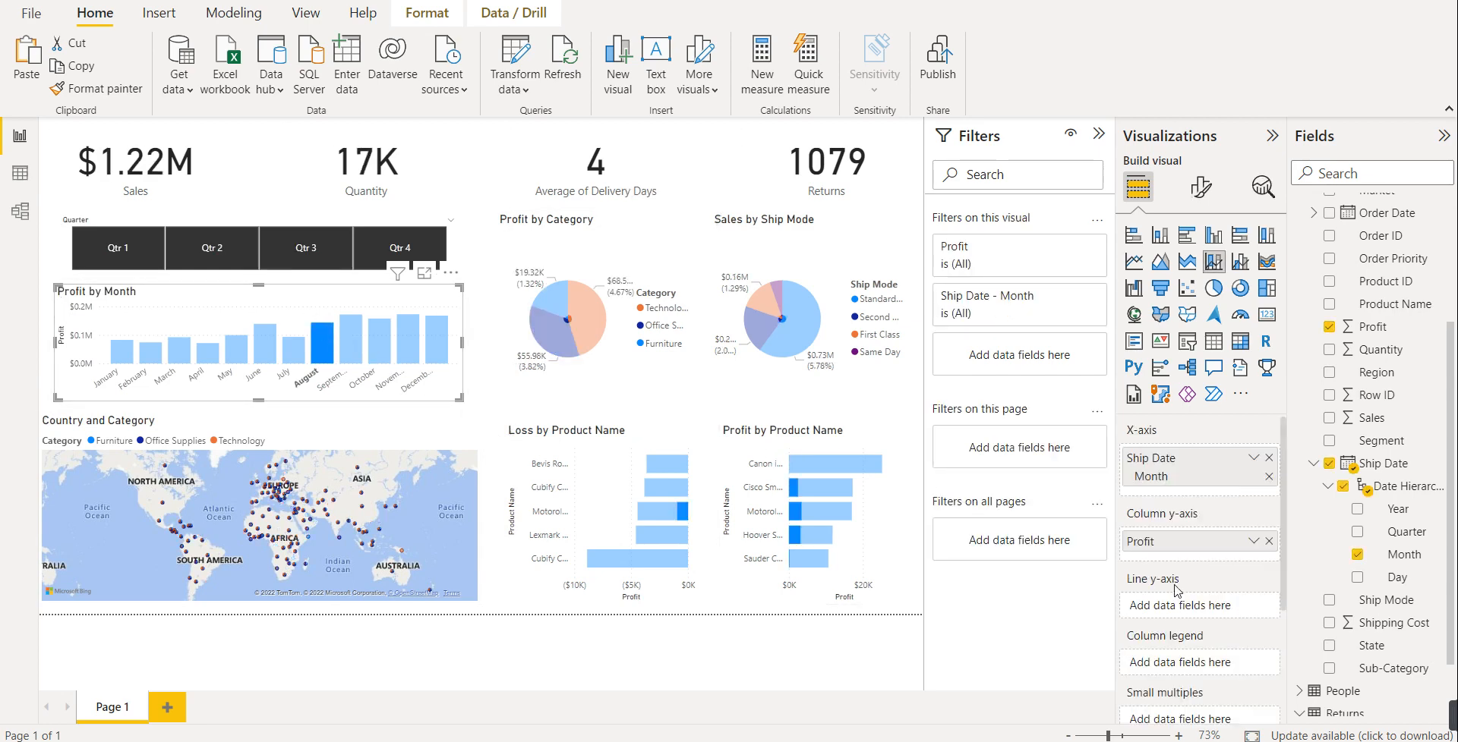
scroll(1394, 603, "down", 1)
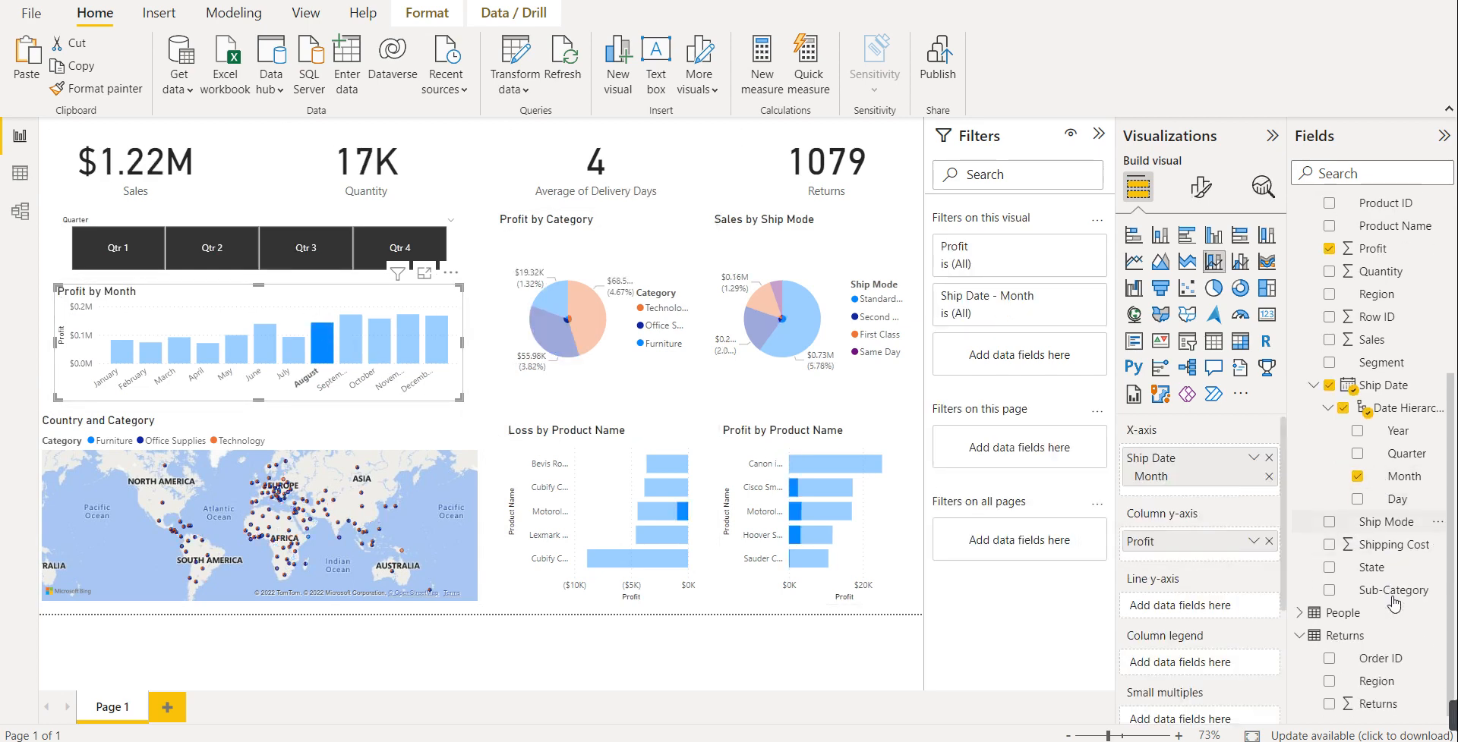
scroll(1394, 603, "up", 1)
scroll(1401, 600, "down", 1)
left_click_drag(1381, 271, 1223, 619)
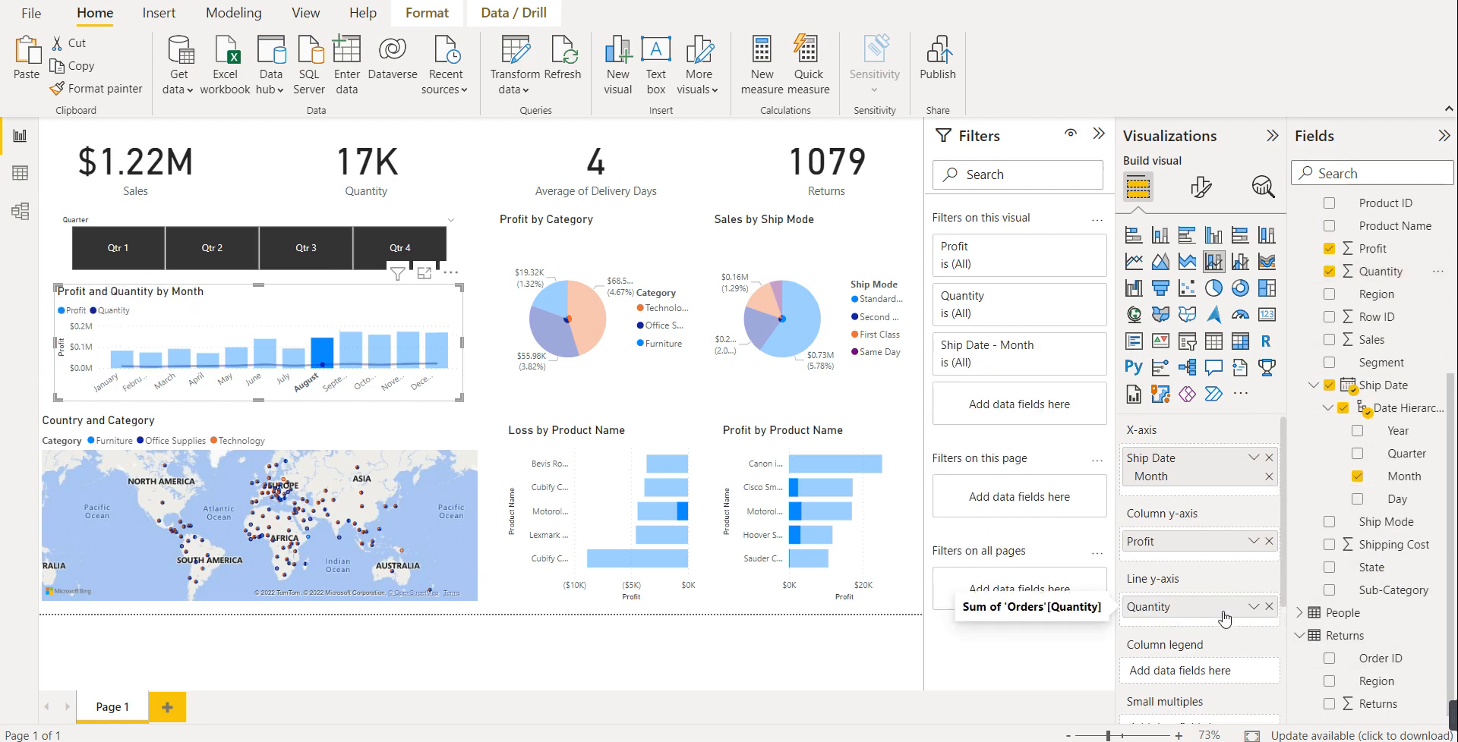
left_click(1272, 609)
- Add Sales to the Line y-axis of the Profit by Month chart and deselect the chart
left_click_drag(1367, 339, 1210, 604)
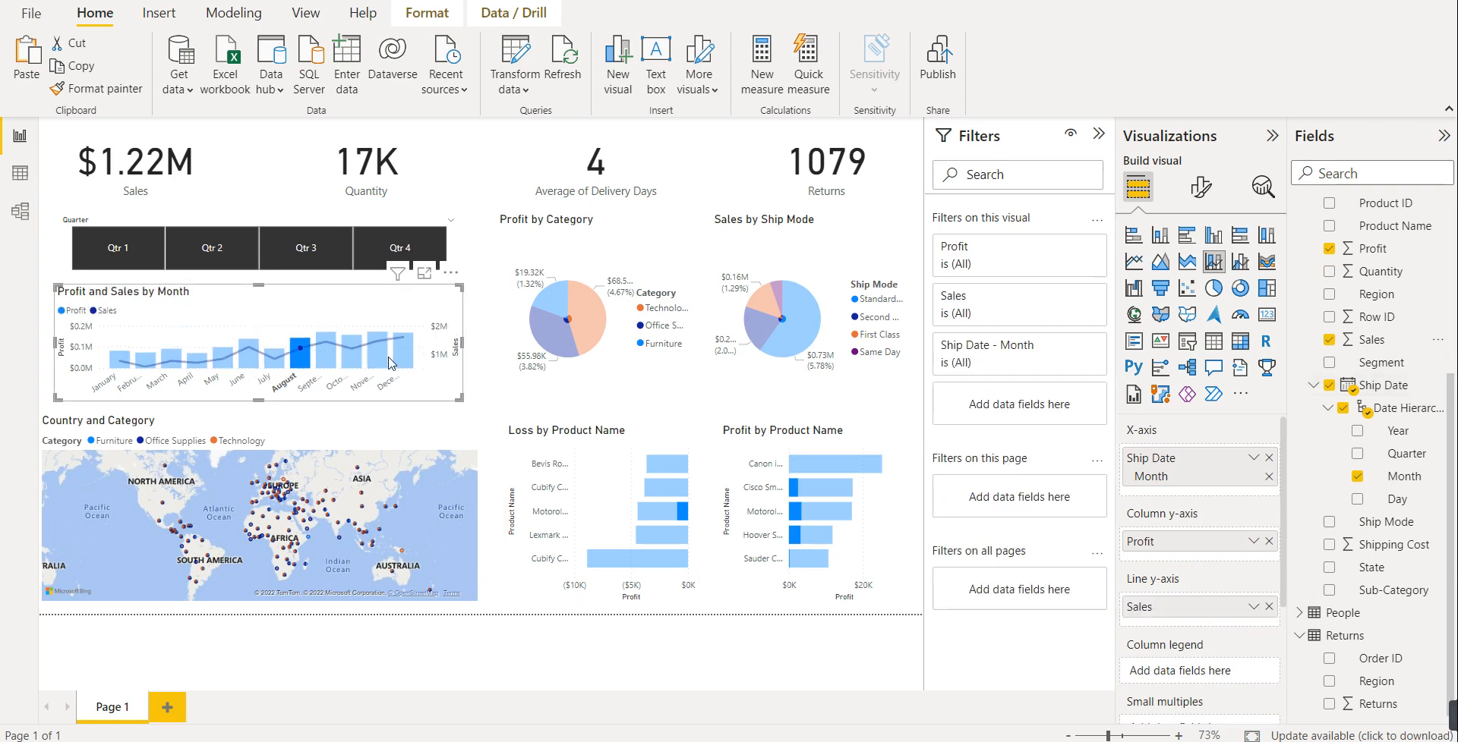
mouse_move(302, 355)
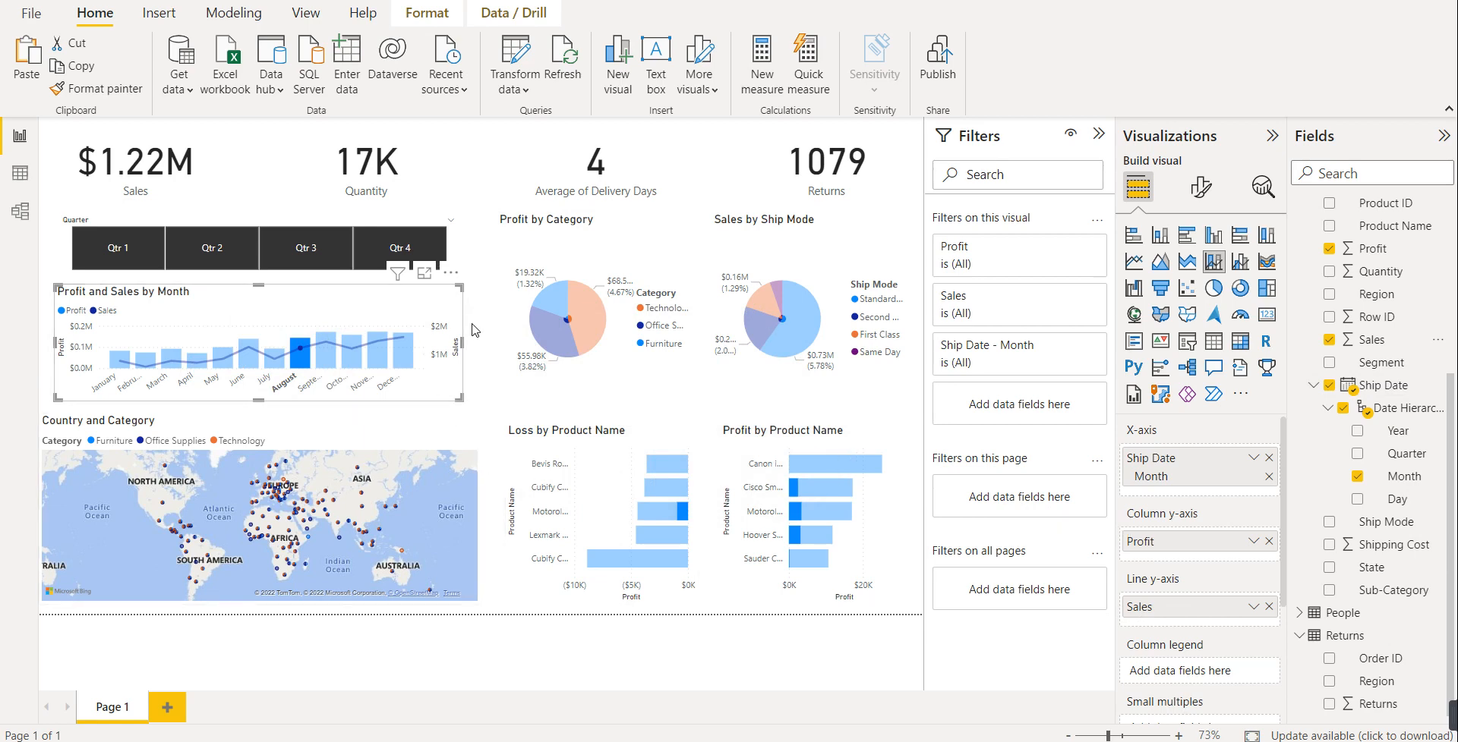
left_click(466, 199)
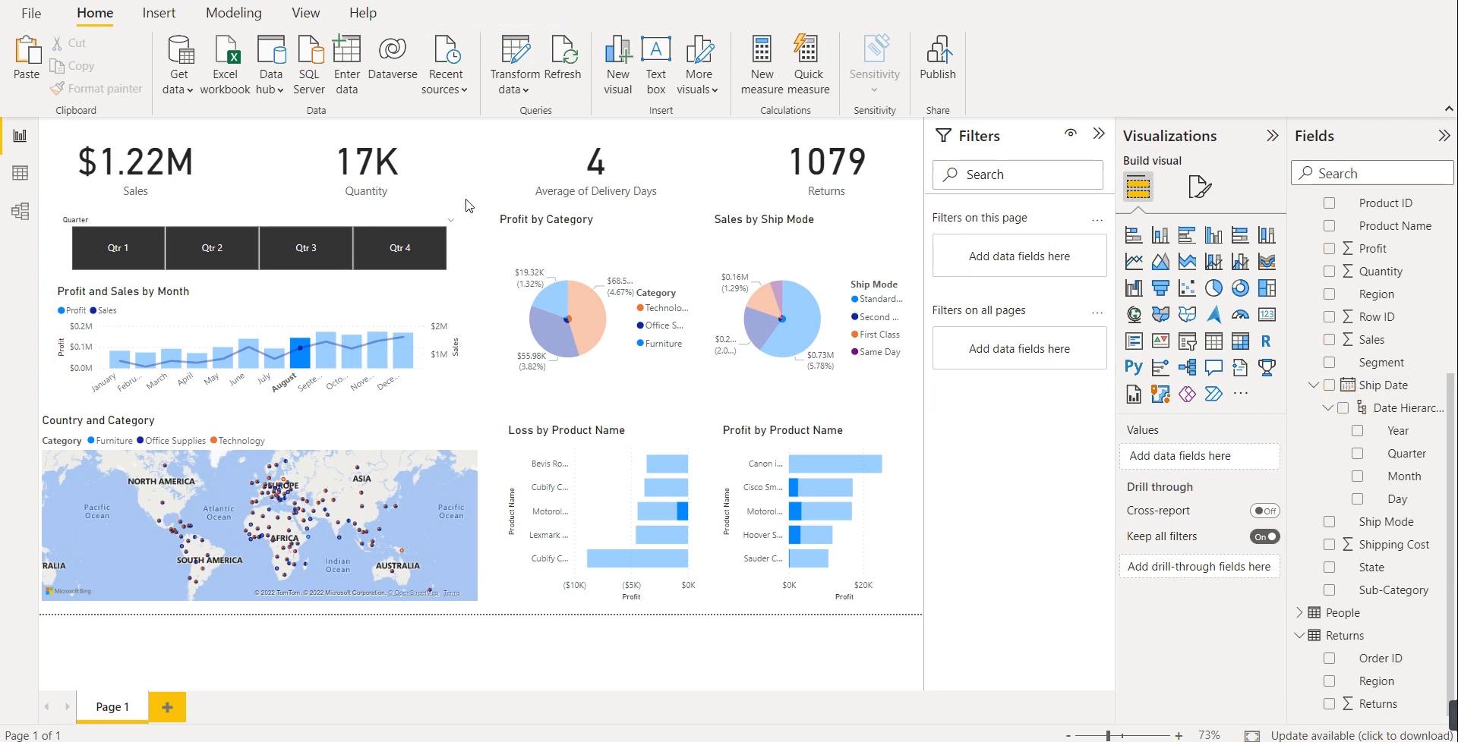
- Extend the selection in the Profit and Sales by Month chart to the columns of all twelve months
left_click(334, 358, "ctrl")
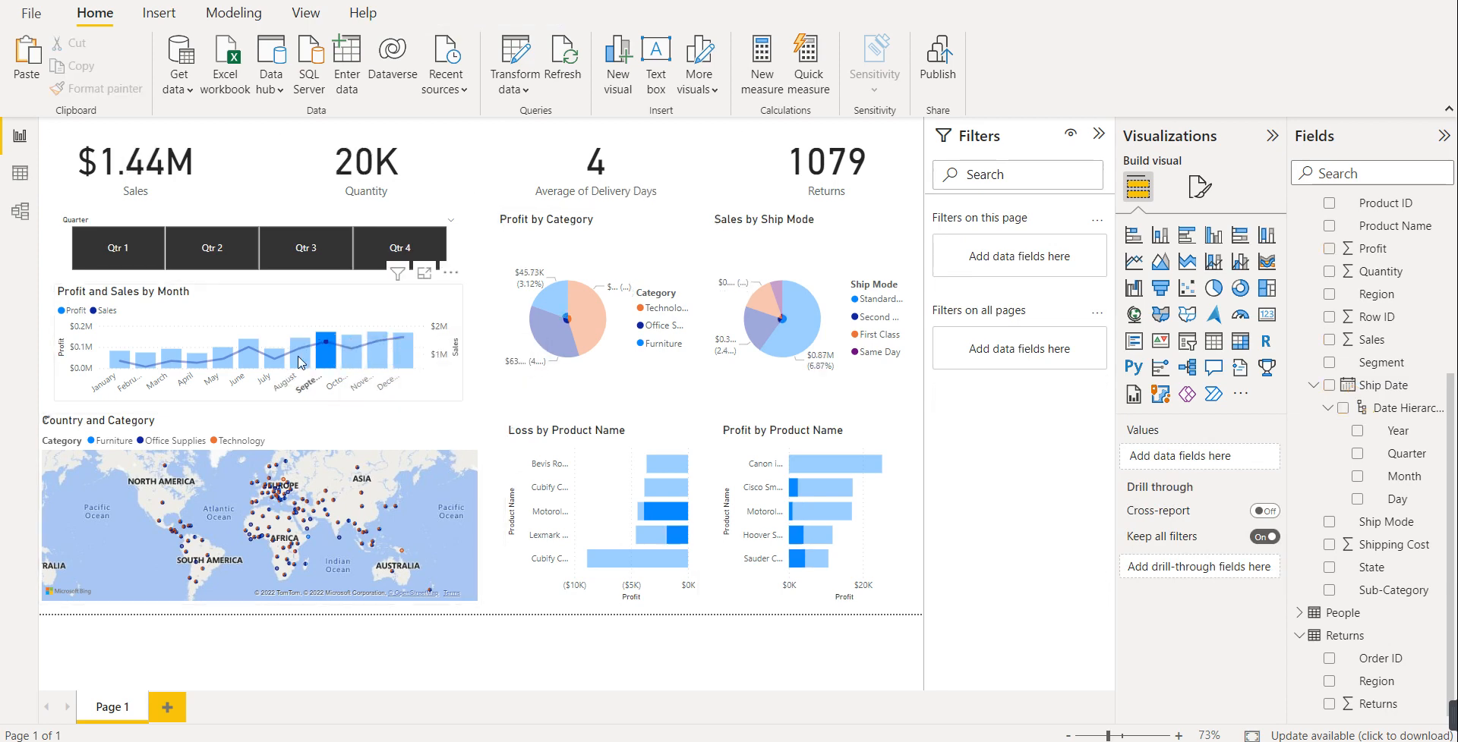
left_click(272, 358, "ctrl")
left_click(240, 359, "ctrl")
left_click(227, 359, "ctrl")
left_click(176, 362, "ctrl")
left_click(151, 363, "ctrl")
left_click(126, 362, "ctrl")
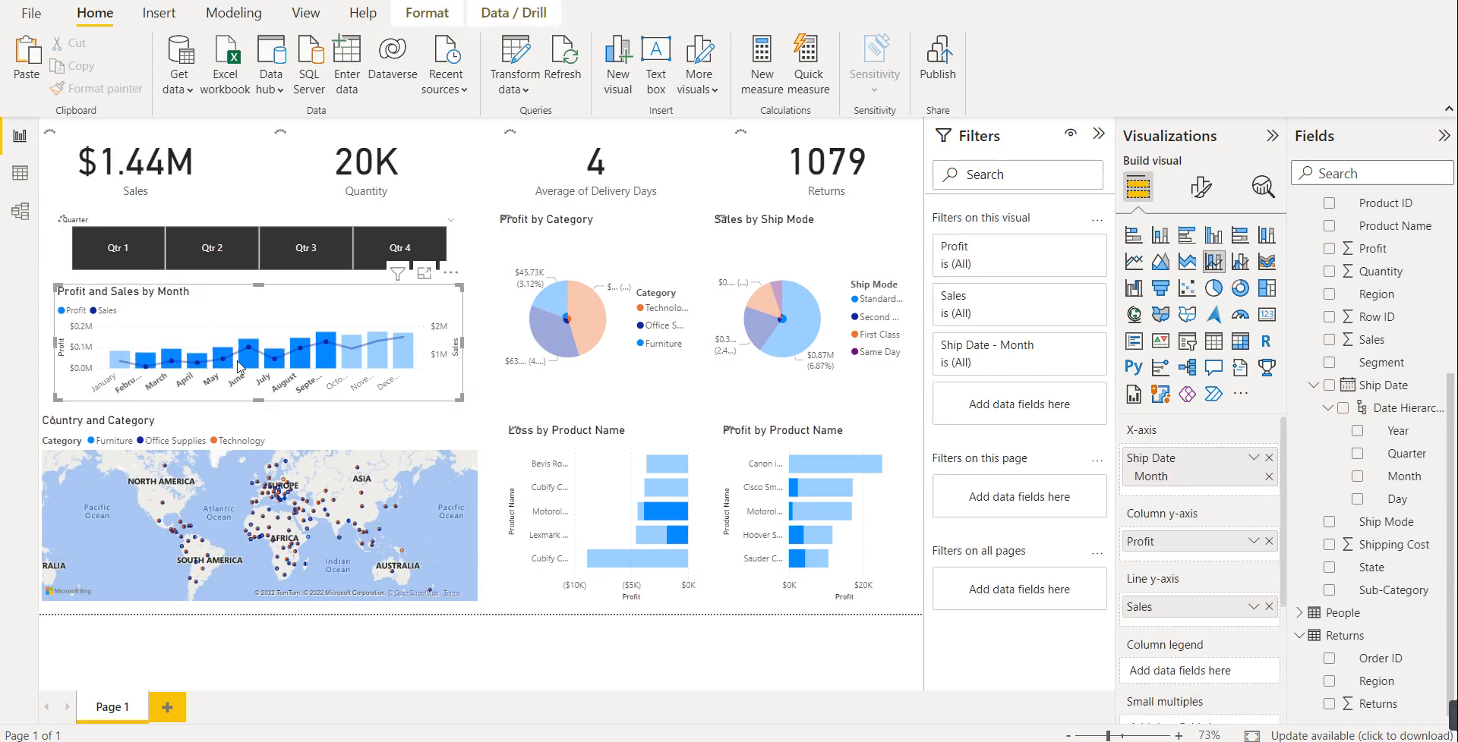
left_click(352, 357, "ctrl")
left_click(377, 353, "ctrl")
left_click(403, 353, "ctrl")
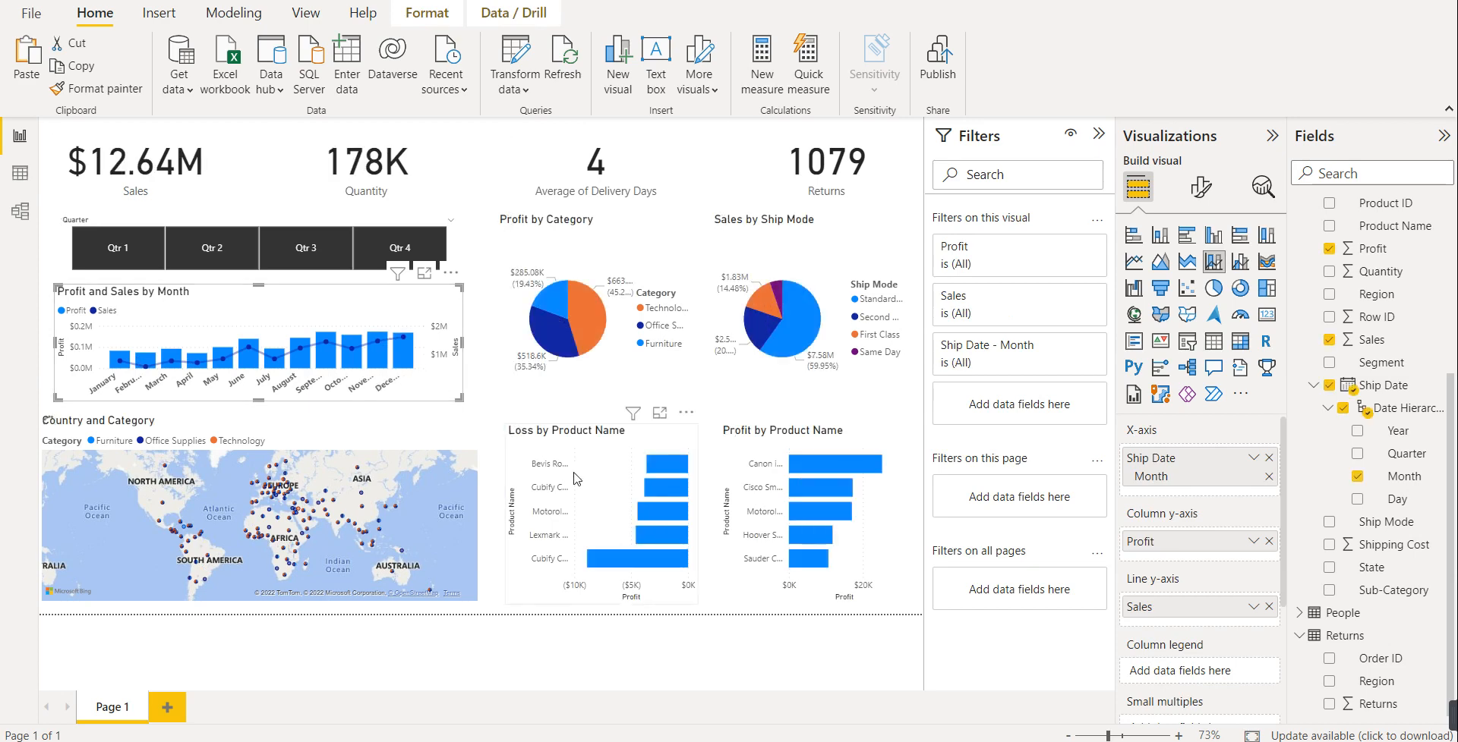
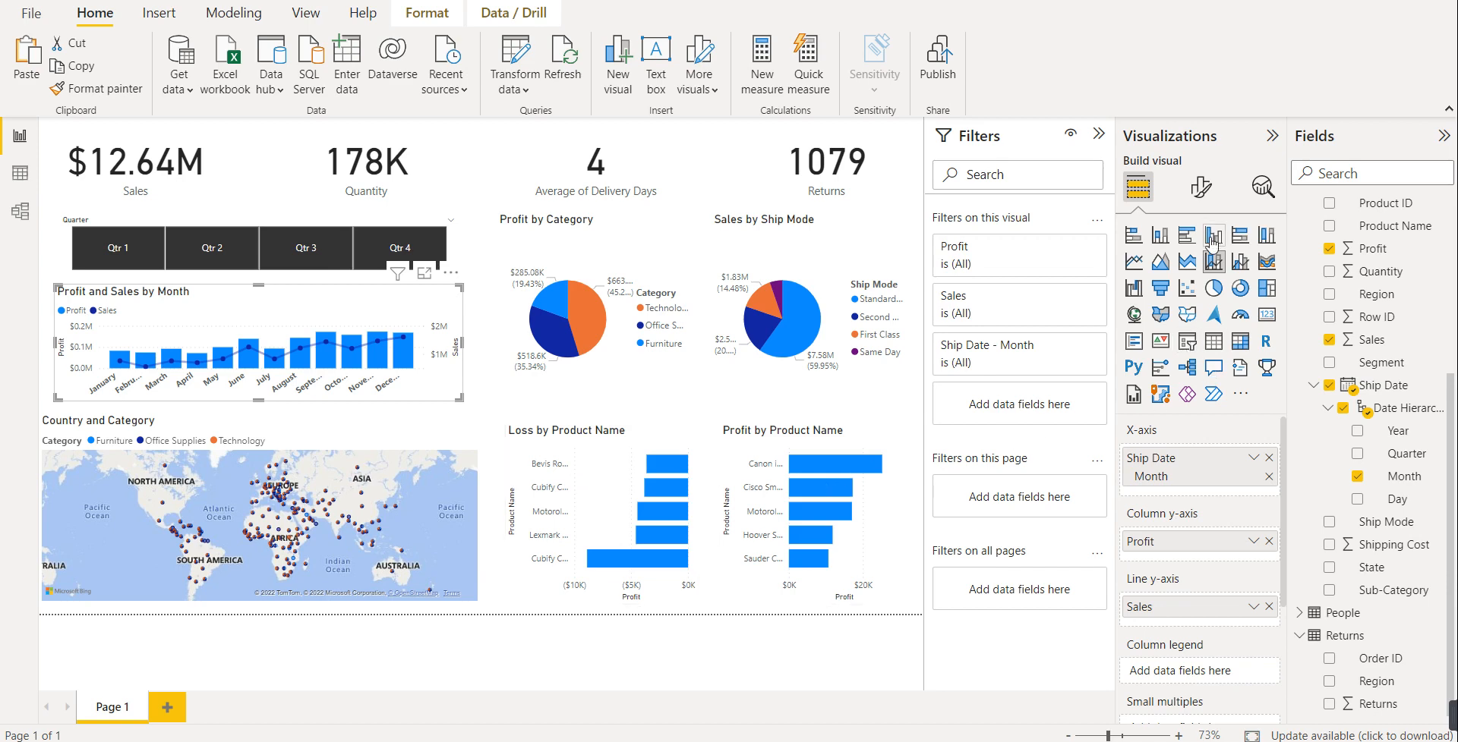
left_click(682, 149)
left_click(706, 167)
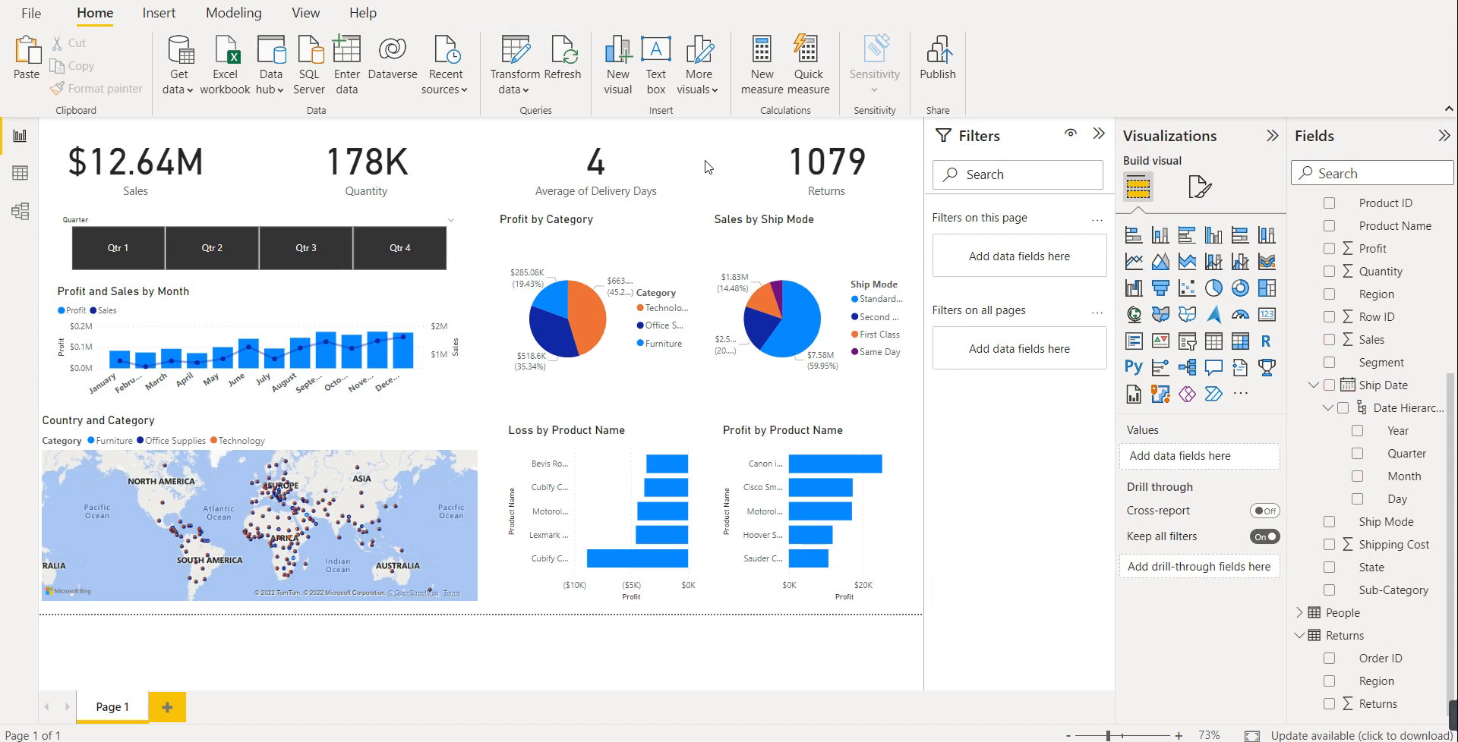
double_click(706, 167)
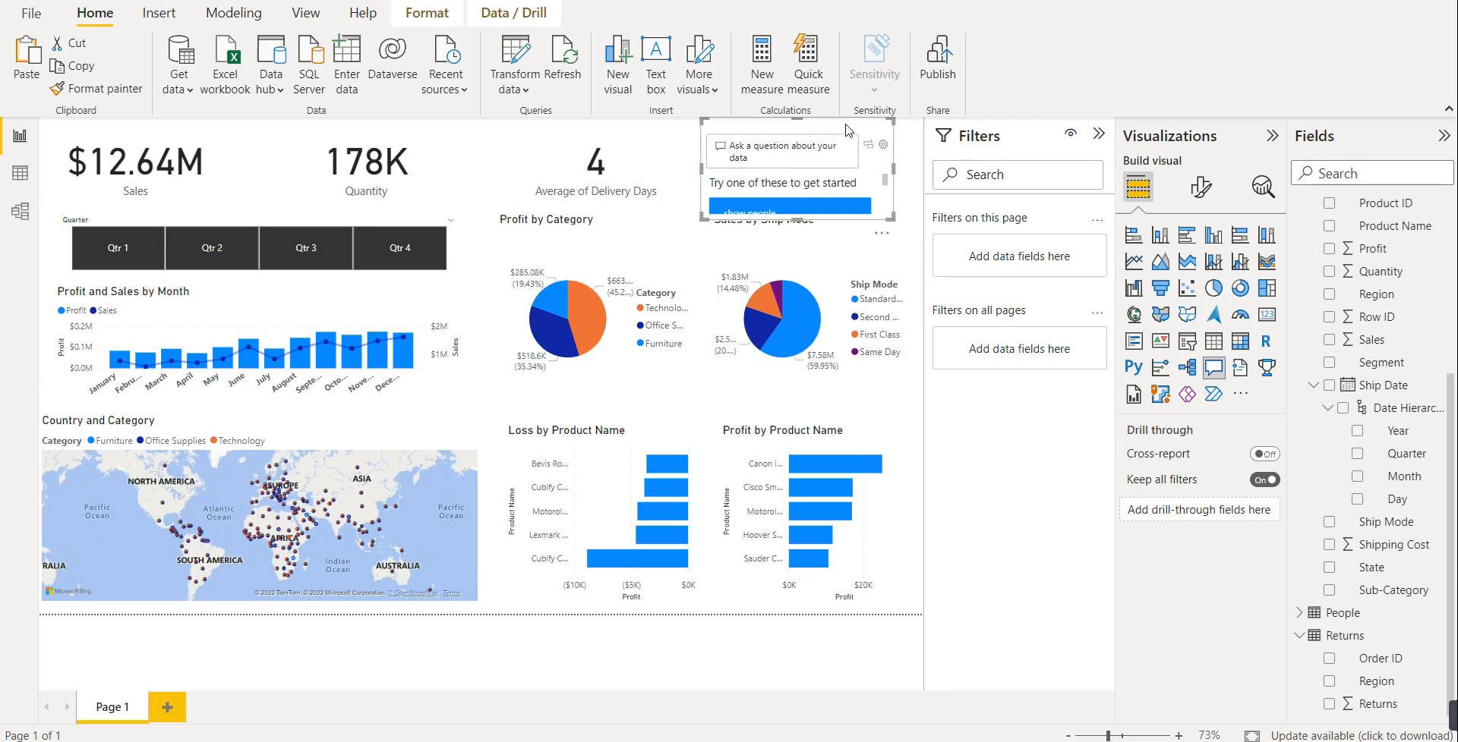
key("Delete")
- Open the Canvas background settings in the report page's formatting options
left_click(687, 181)
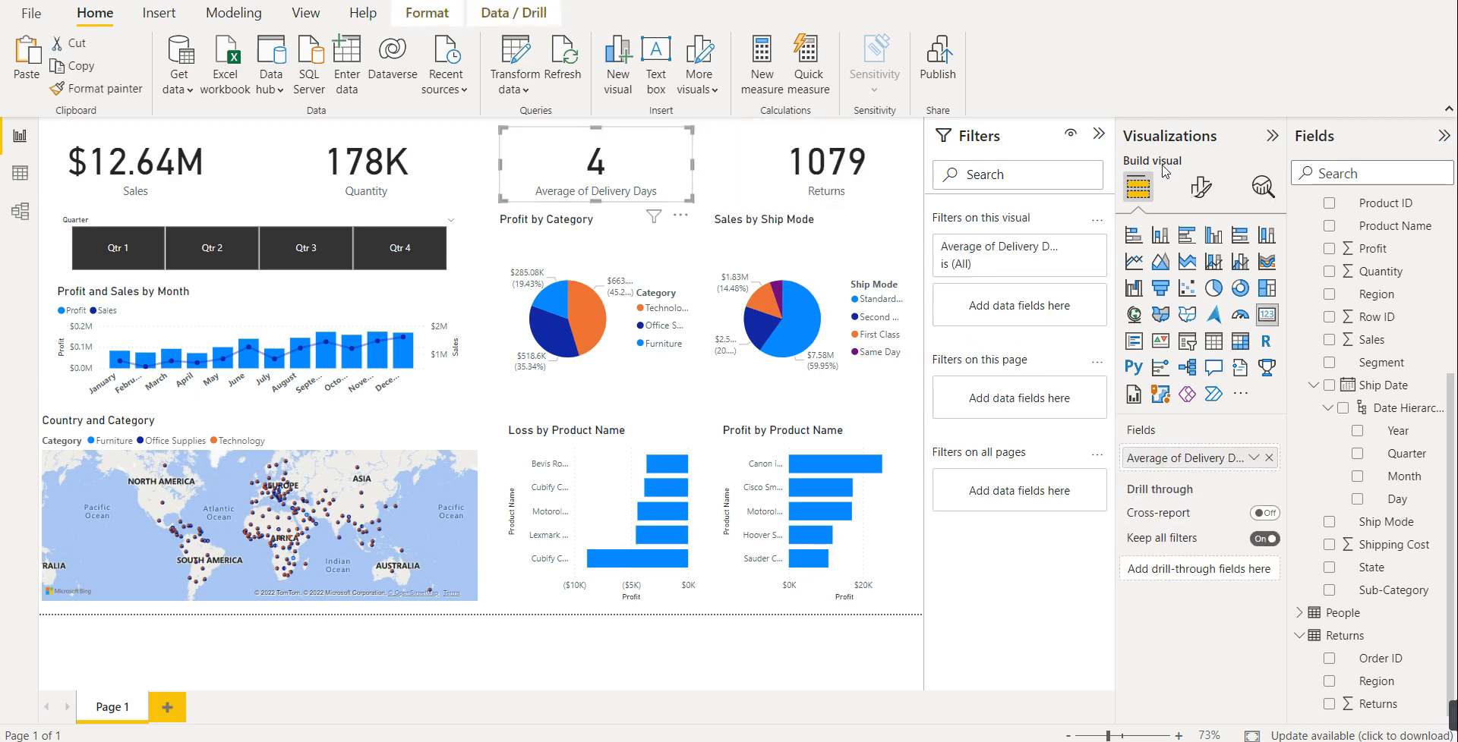
left_click(1202, 190)
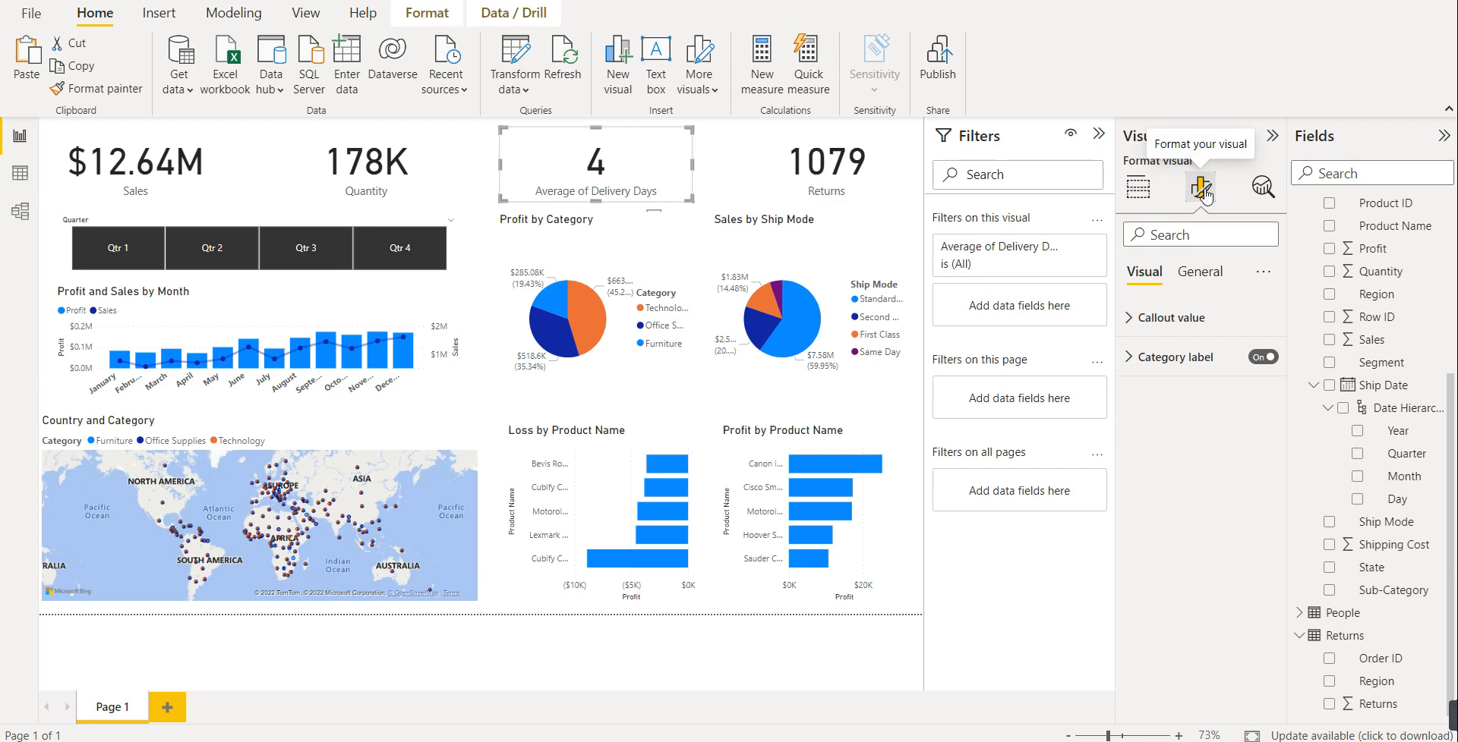
left_click(705, 170)
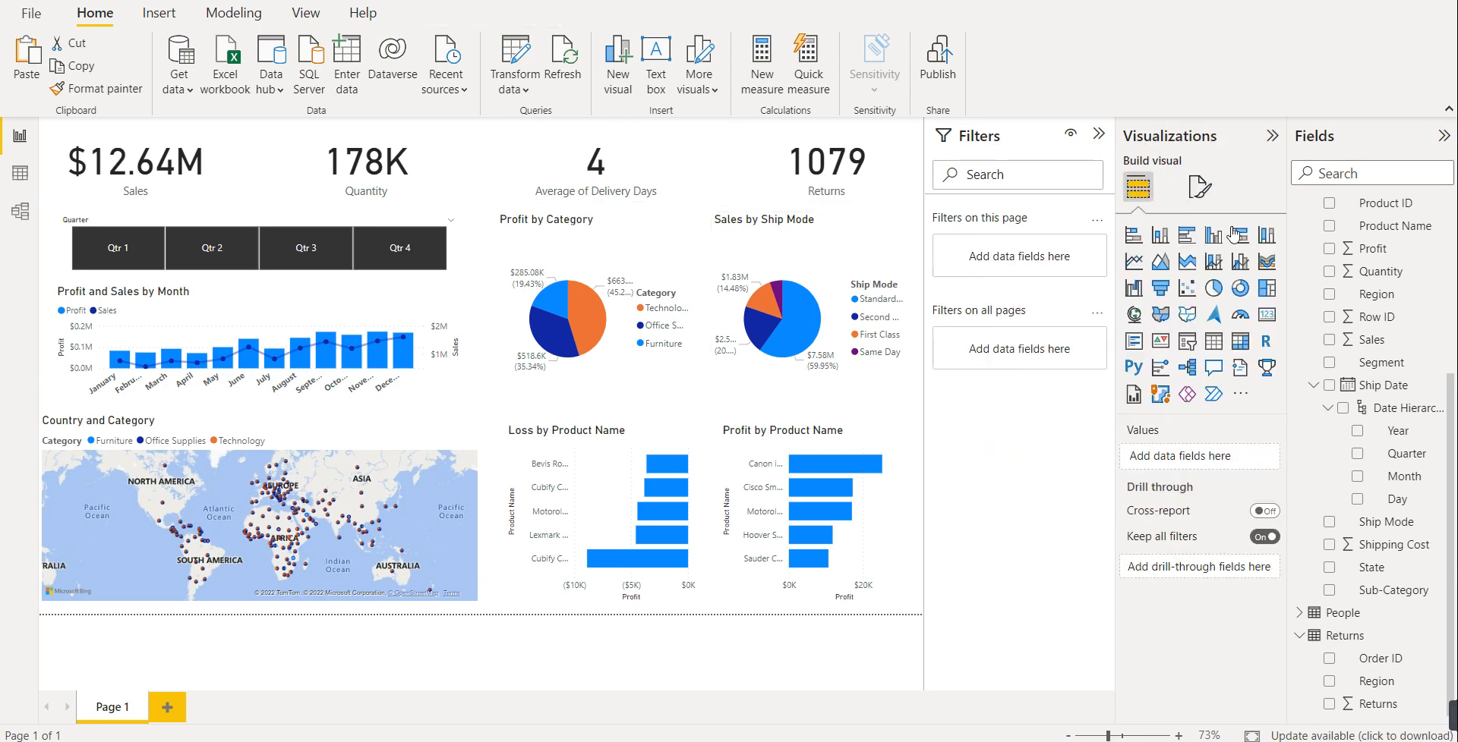
left_click(1212, 193)
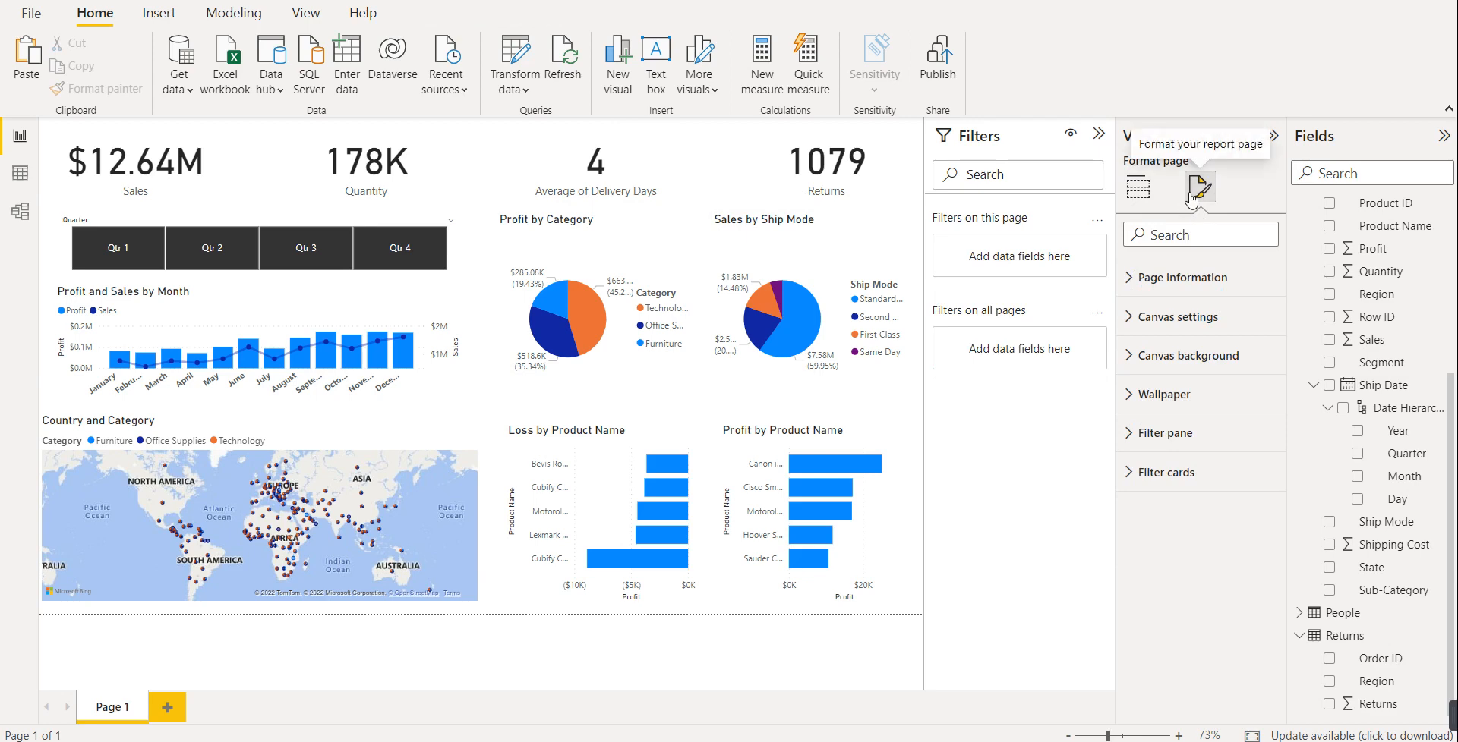
left_click(1180, 357)
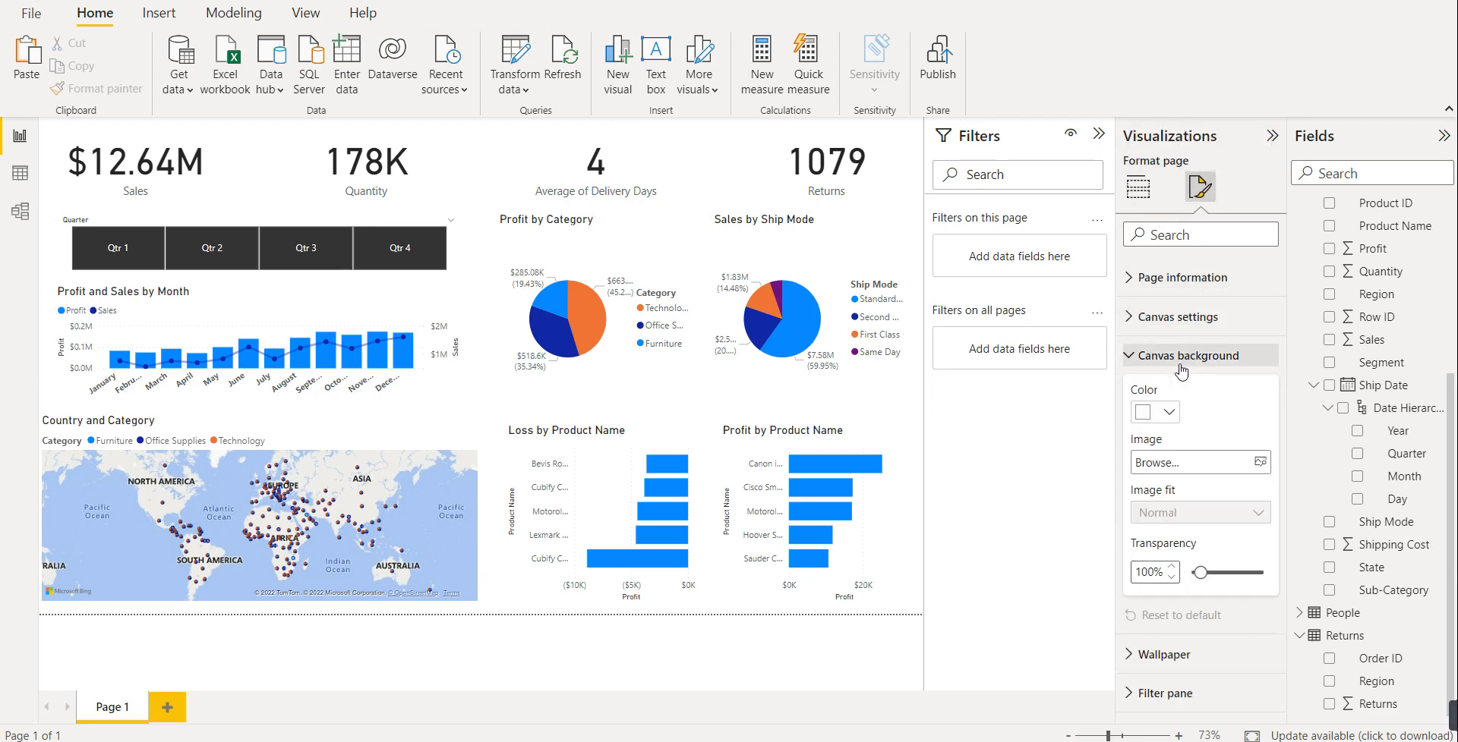
- Set the picture from New folder in Downloads as the canvas background image and its transparency to 0%
left_click(1260, 462)
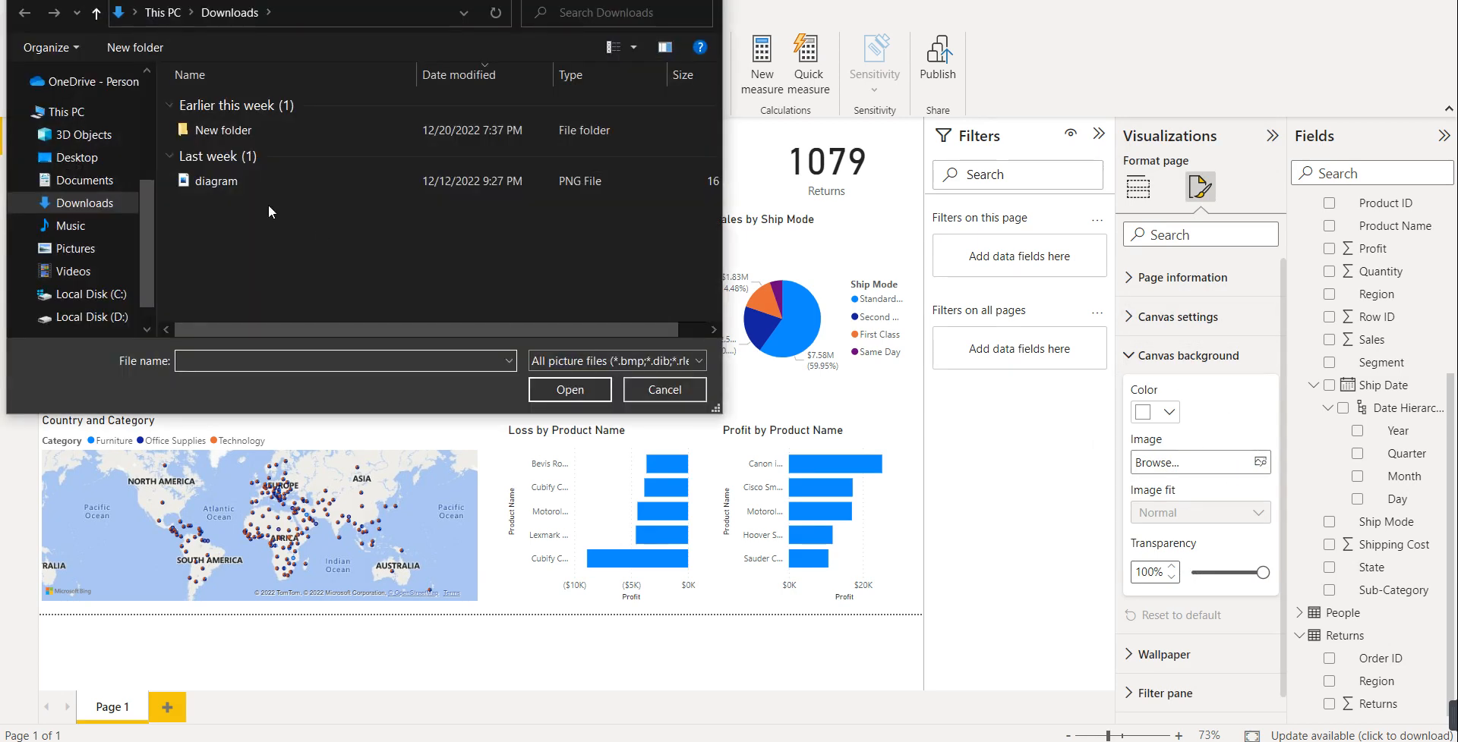
double_click(214, 135)
left_click(219, 144)
double_click(218, 145)
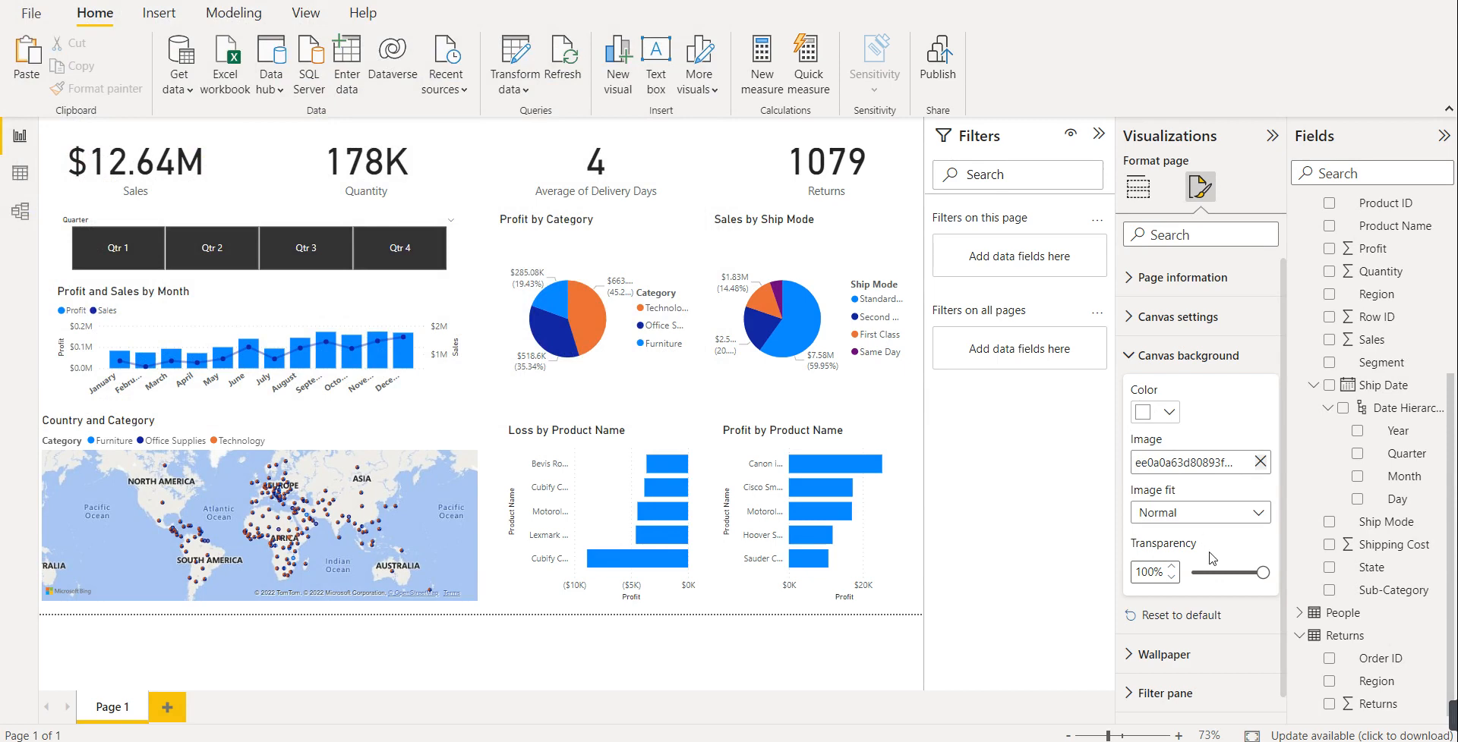
left_click_drag(1262, 572, 1205, 576)
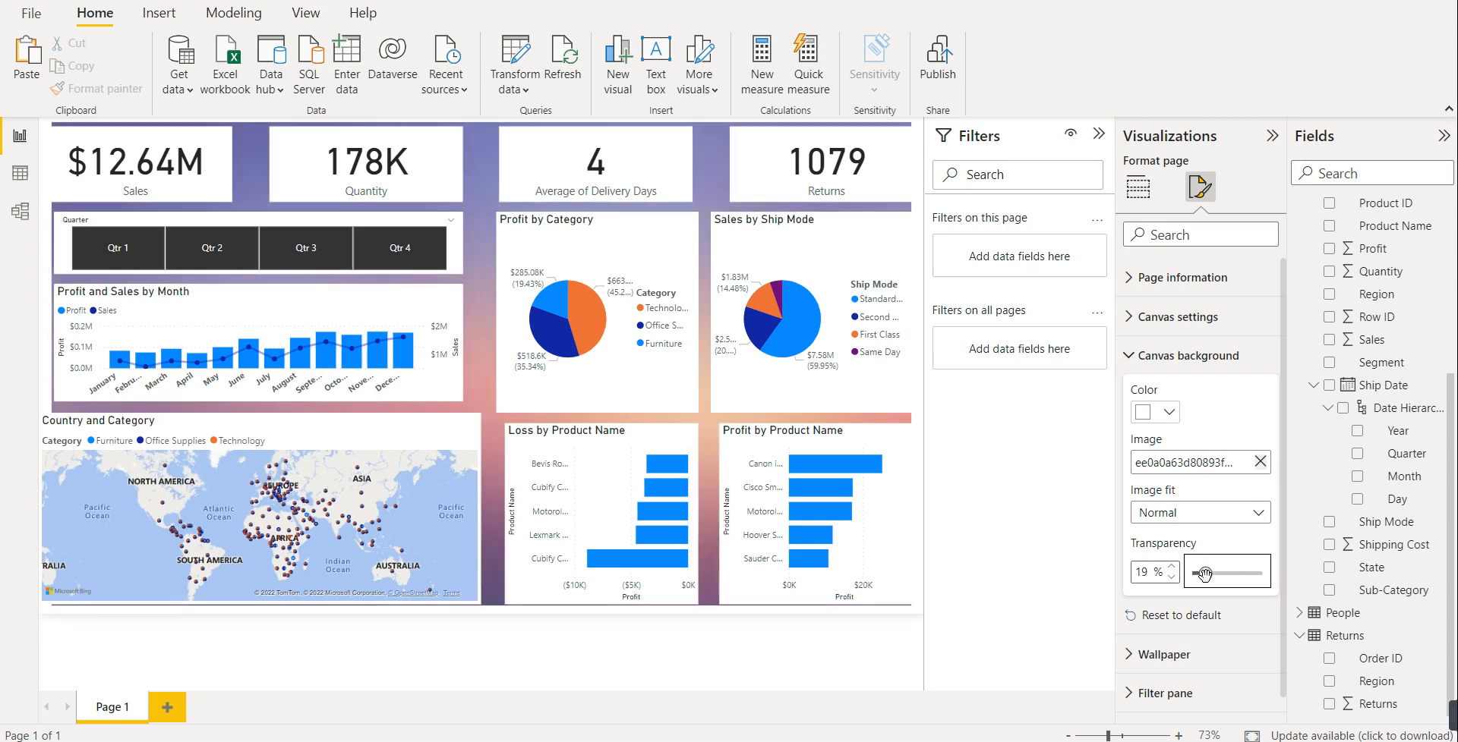
left_click_drag(1204, 575, 1191, 575)
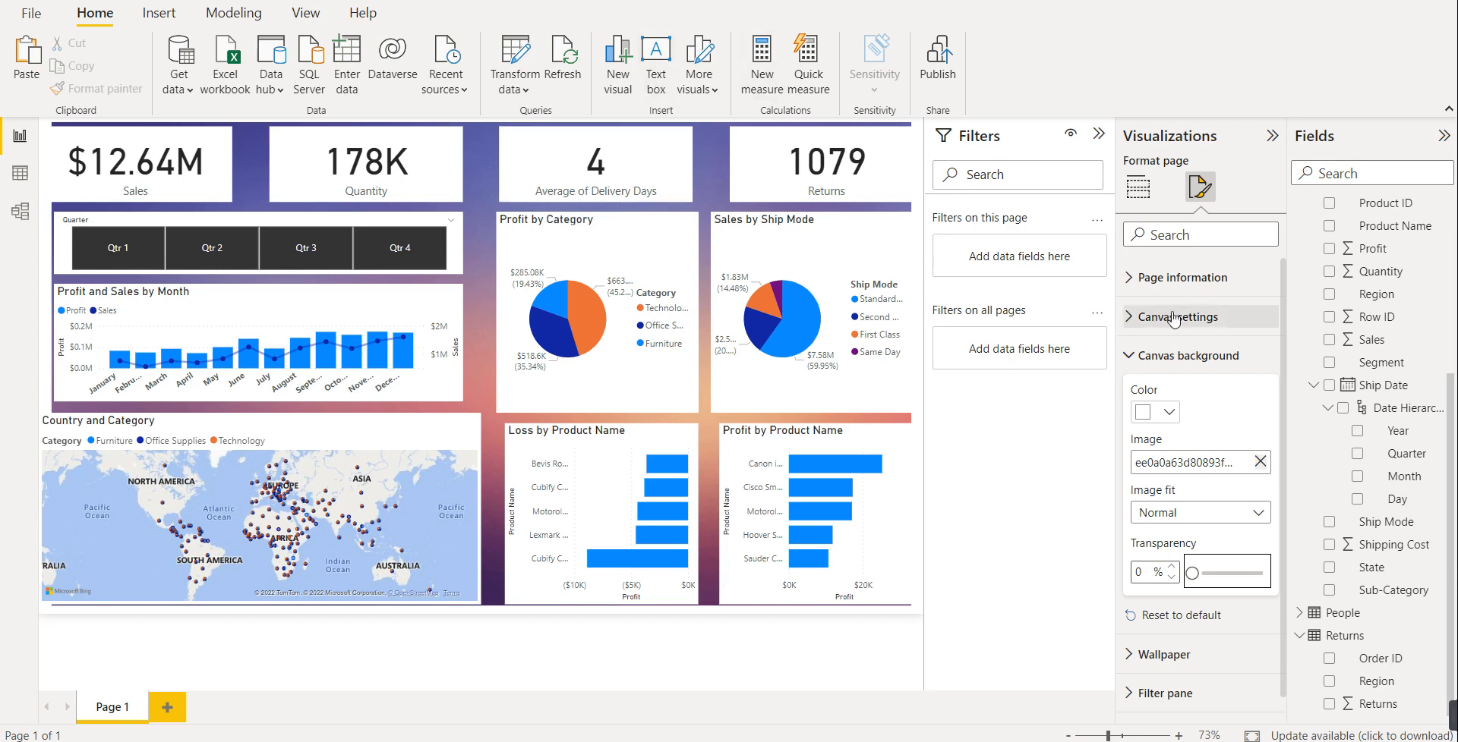
- Look through the report page's Wallpaper settings and collapse them again
scroll(1178, 423, "down", 2)
scroll(1178, 425, "up", 2)
left_click(1182, 657)
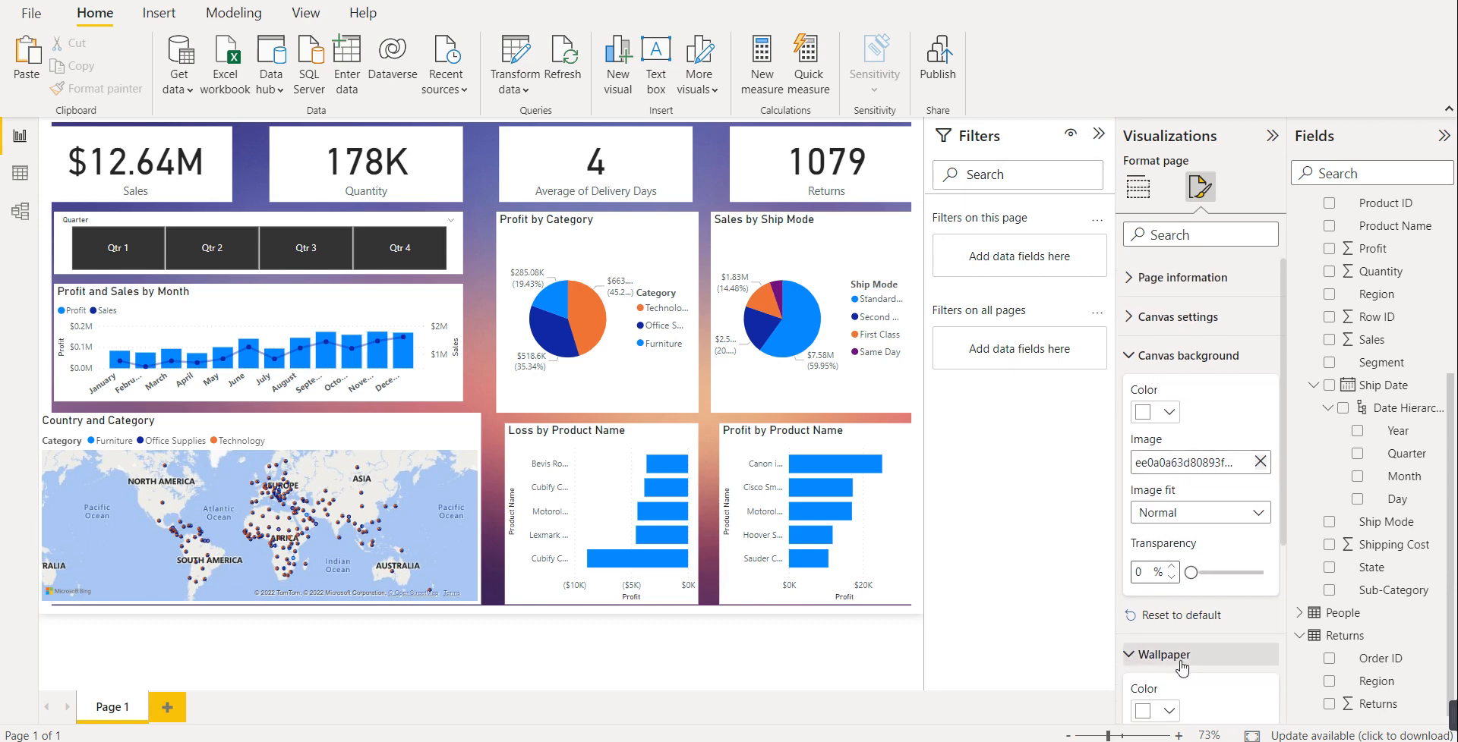
scroll(1188, 666, "down", 2)
scroll(1188, 666, "down", 1)
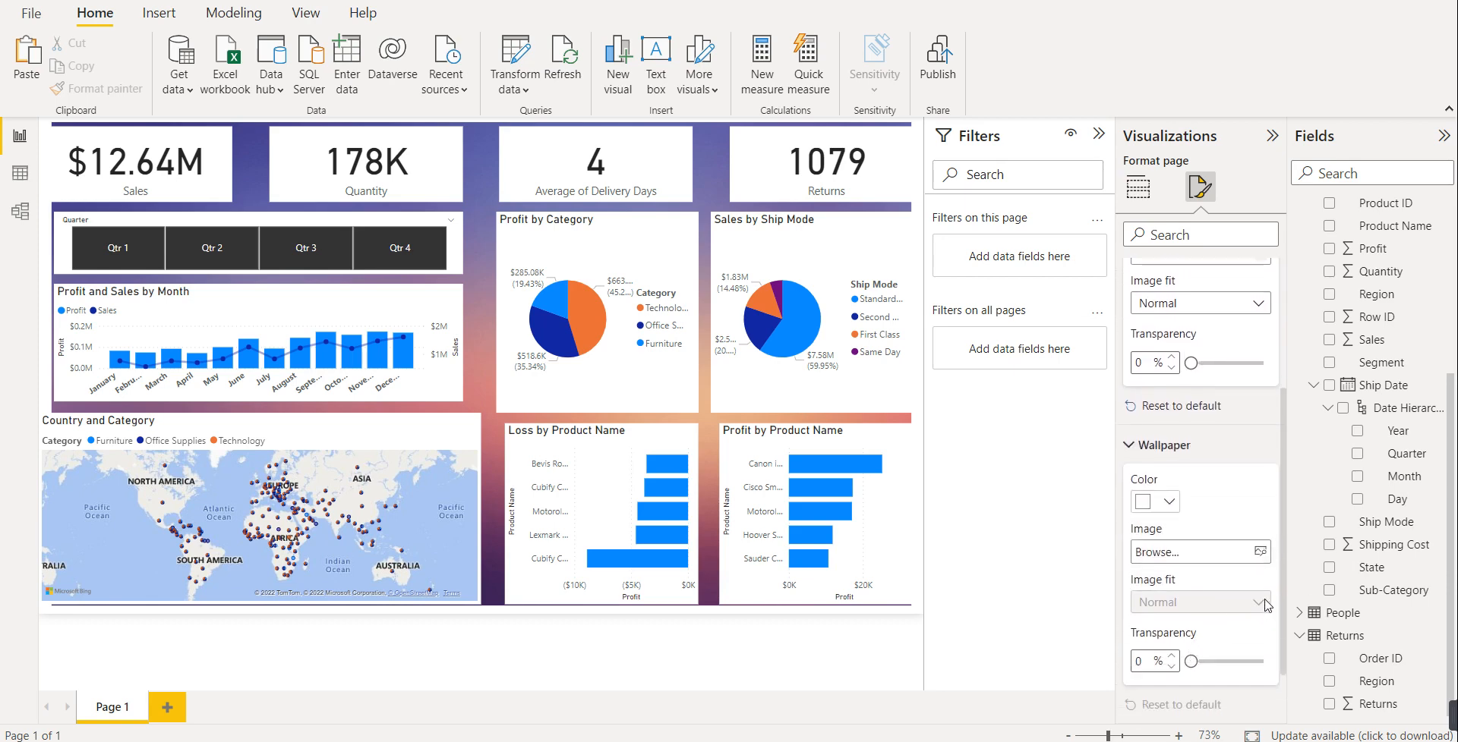
left_click(1184, 447)
- Set the canvas background's image fit to Fit
scroll(1184, 334, "up", 1)
scroll(1183, 318, "down", 1)
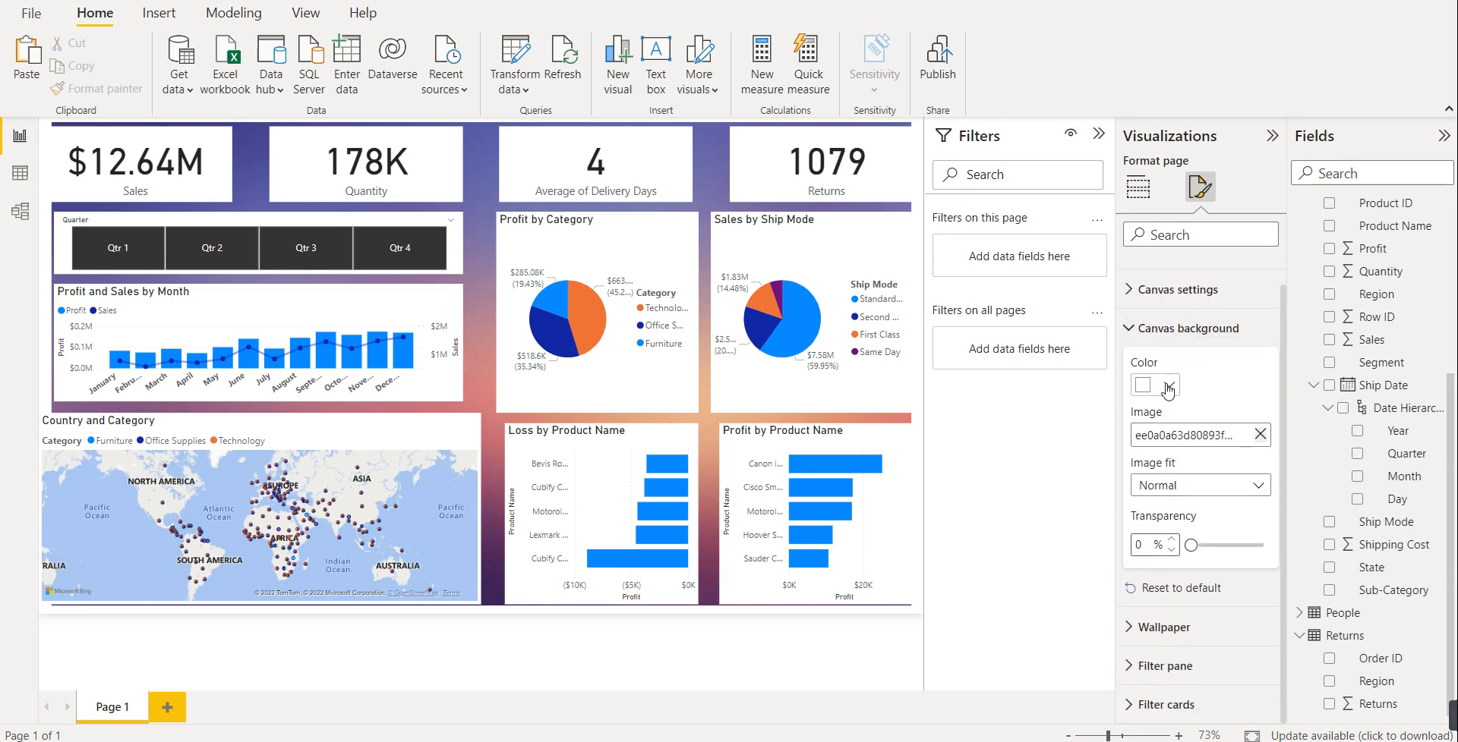
left_click(1245, 486)
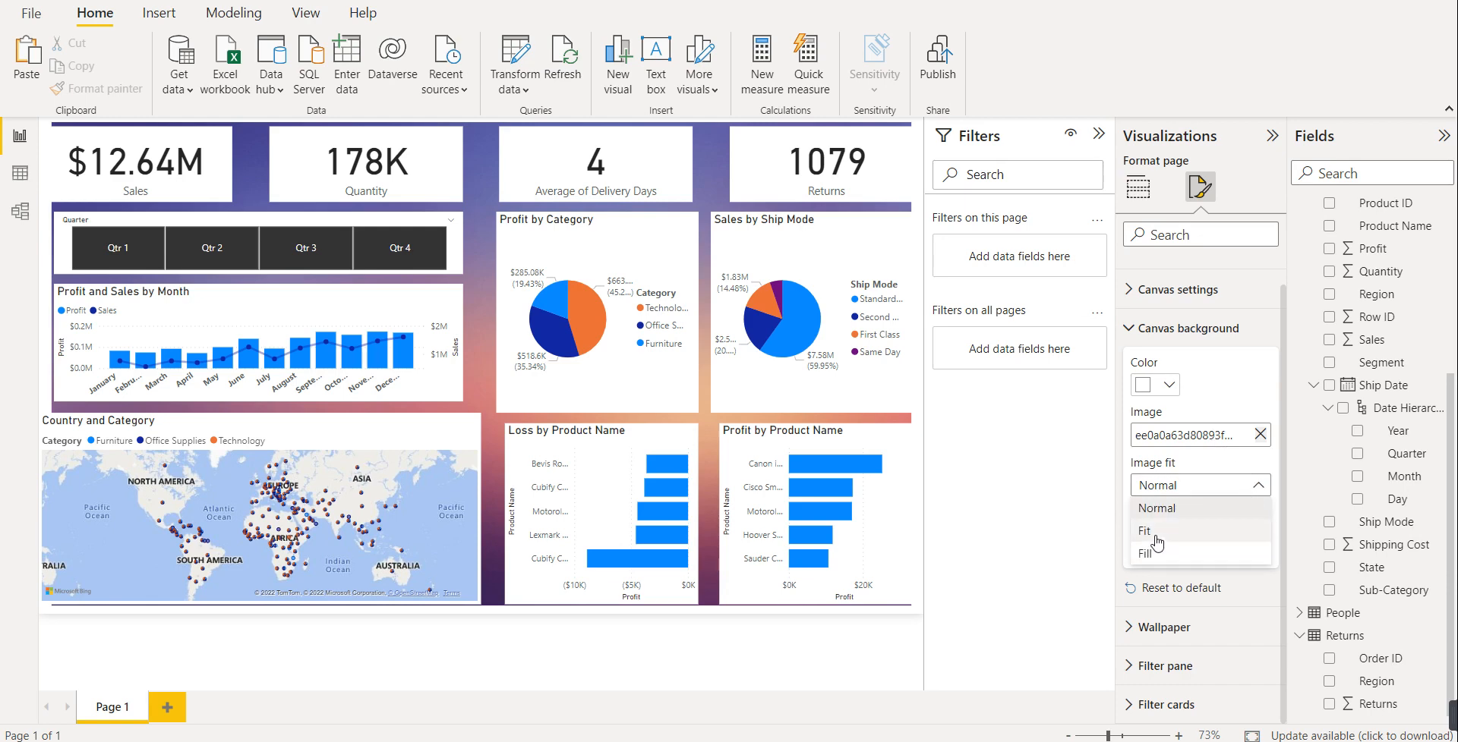
left_click(1156, 535)
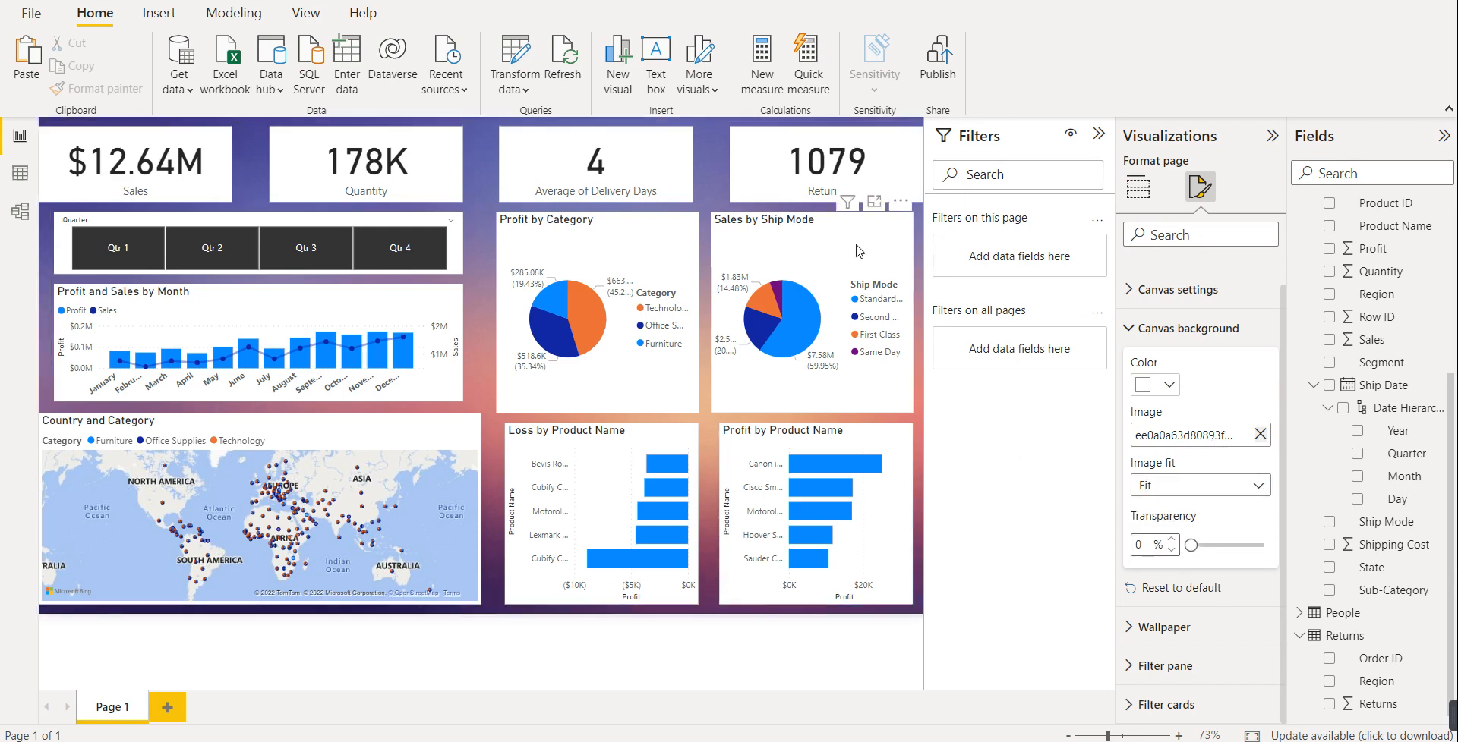
- Nudge the Returns card left until its right edge lines up with the Sales by Ship Mode chart
left_click(815, 192)
key("Left")
key("Left")
key("Left")
key("Left")
key("Left")
key("Left")
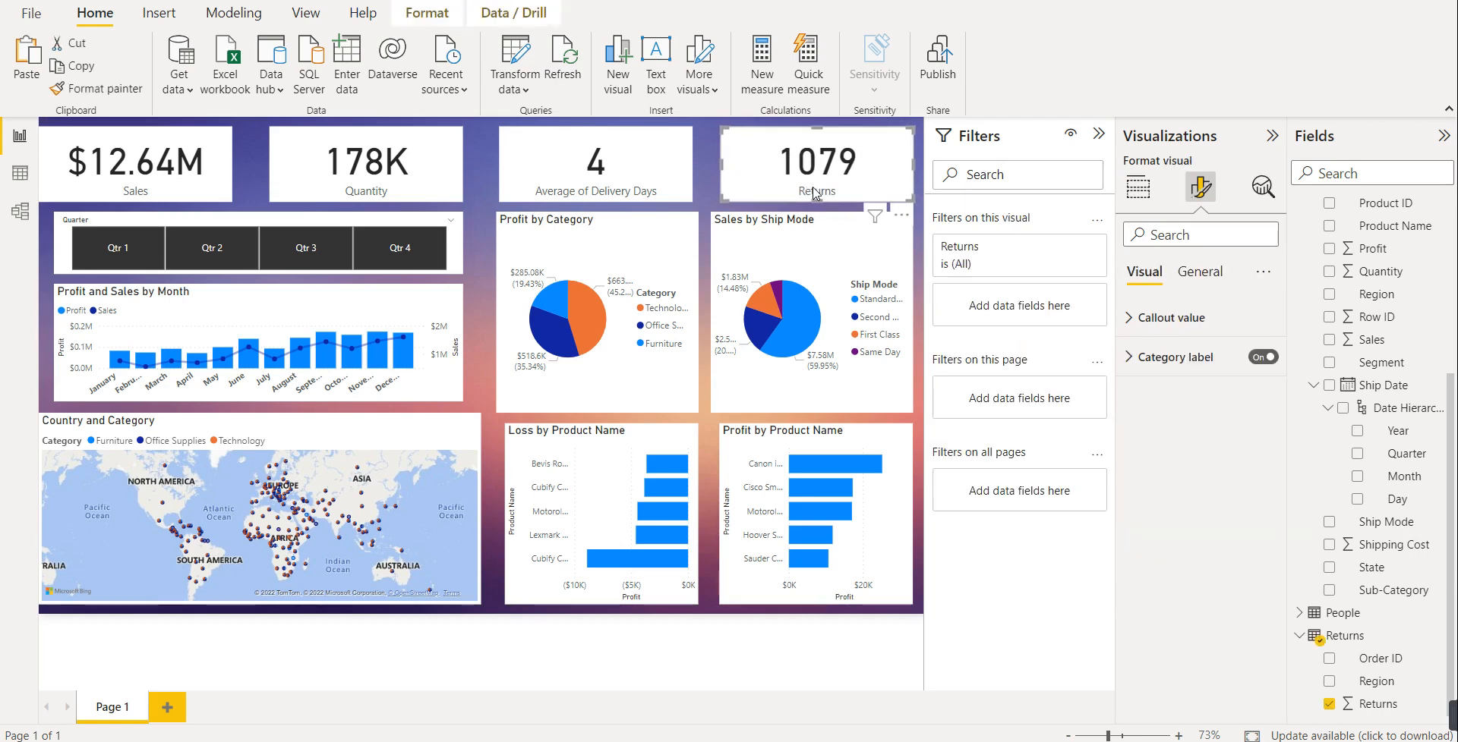
- Nudge the Sales card right until its left edge lines up with the Quarter slicer
left_click(162, 158)
key("Right")
key("Right")
key("Right")
key("Right")
key("Right")
key("Right")
key("Right")
key("Right")
key("Right")
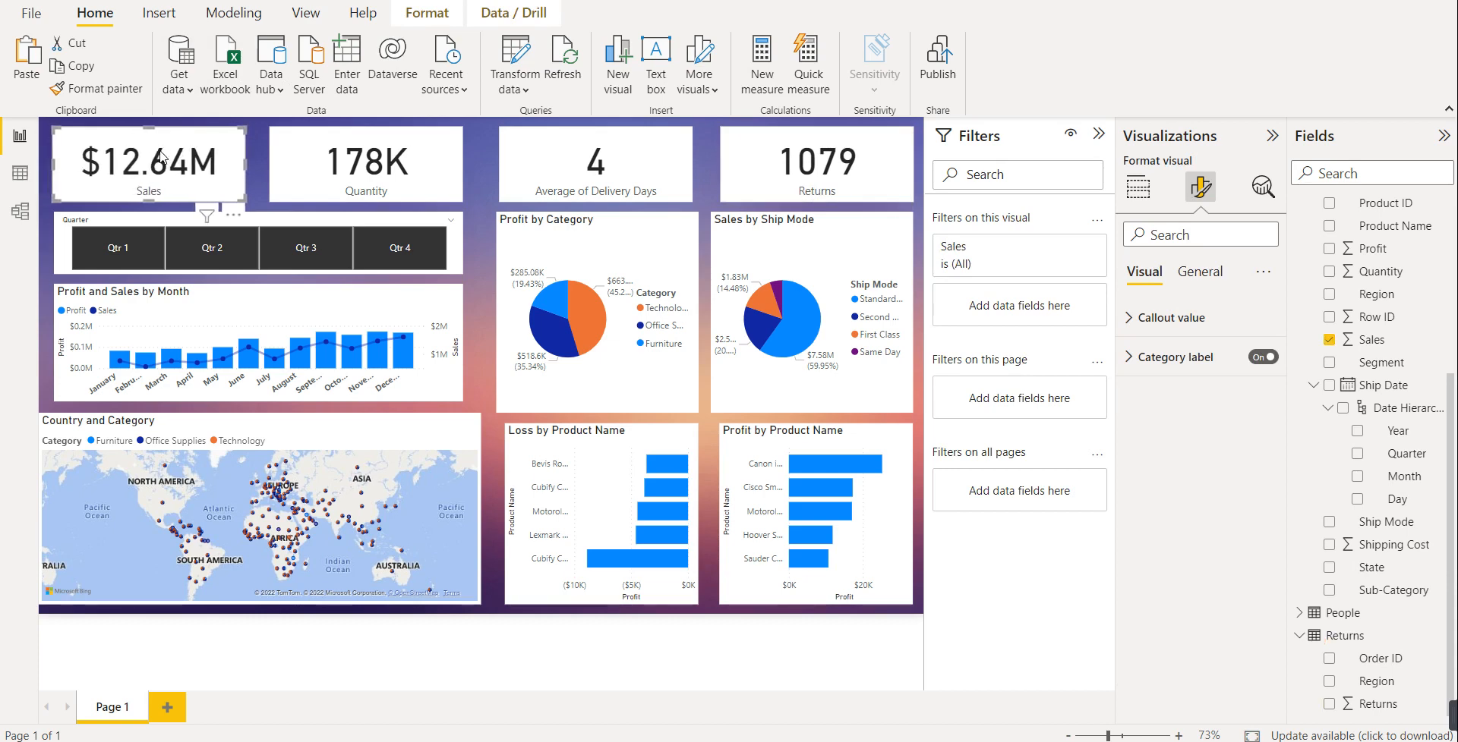
- Set the background color of the Sales, Quantity, Average of Delivery Days and Returns cards to black
key("Escape")
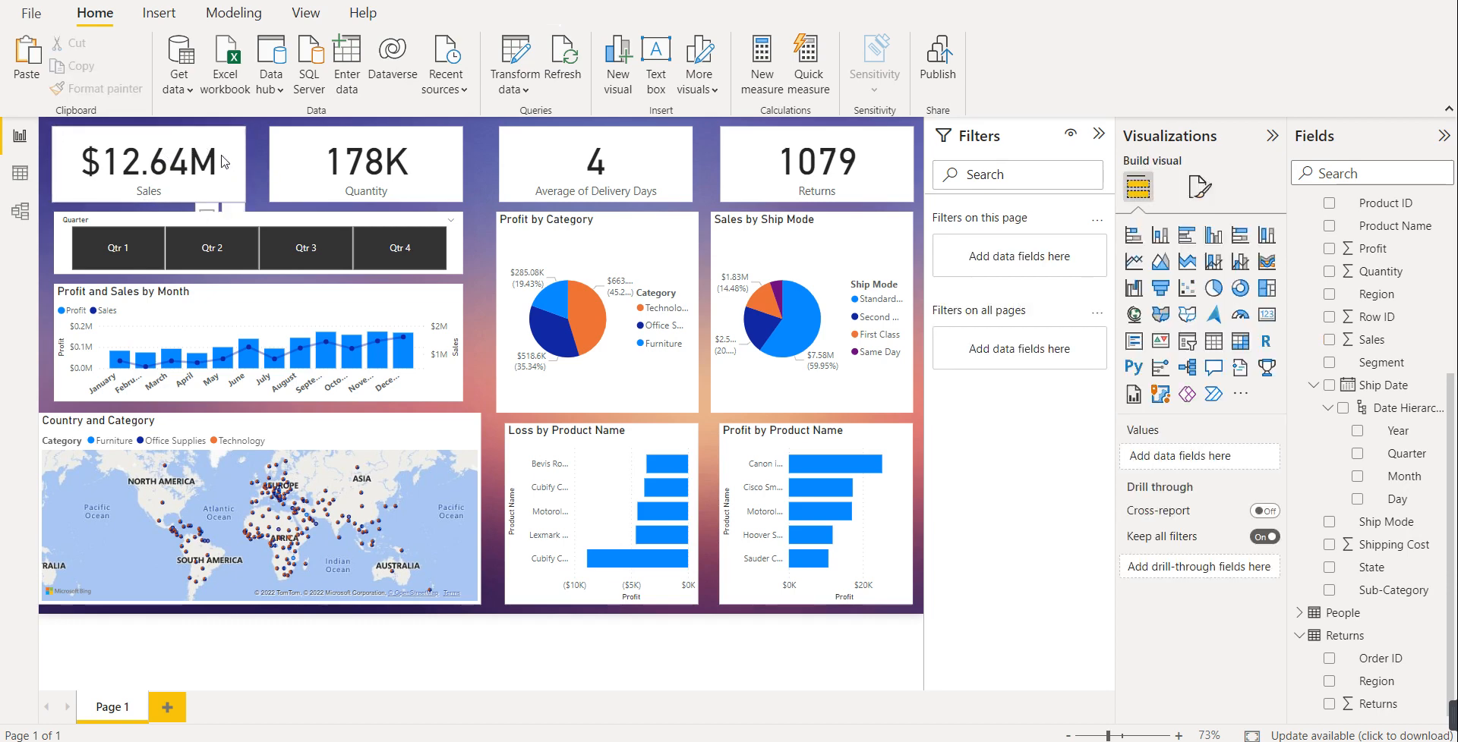
left_click(224, 161)
left_click(312, 163, "ctrl")
left_click(571, 158, "ctrl")
left_click(752, 160, "ctrl")
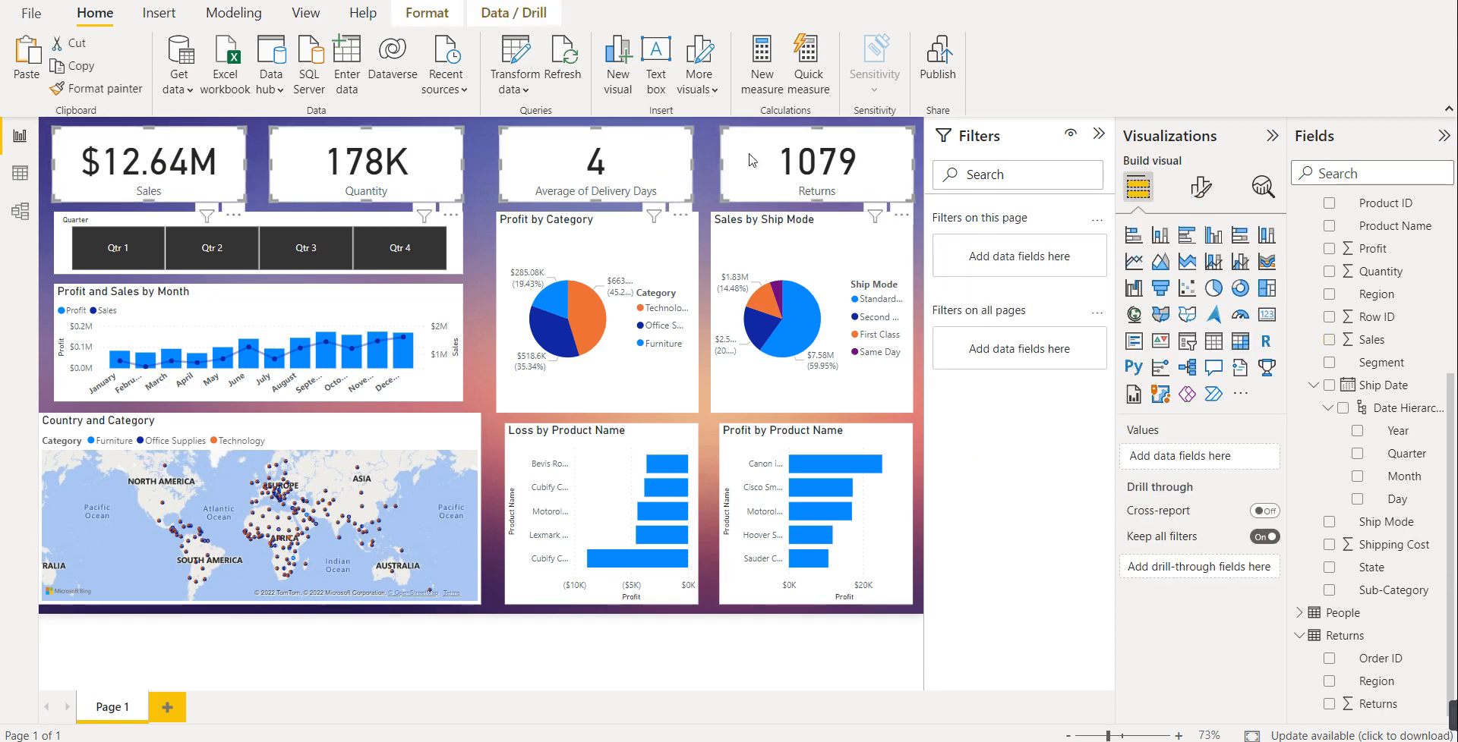
left_click(1201, 189)
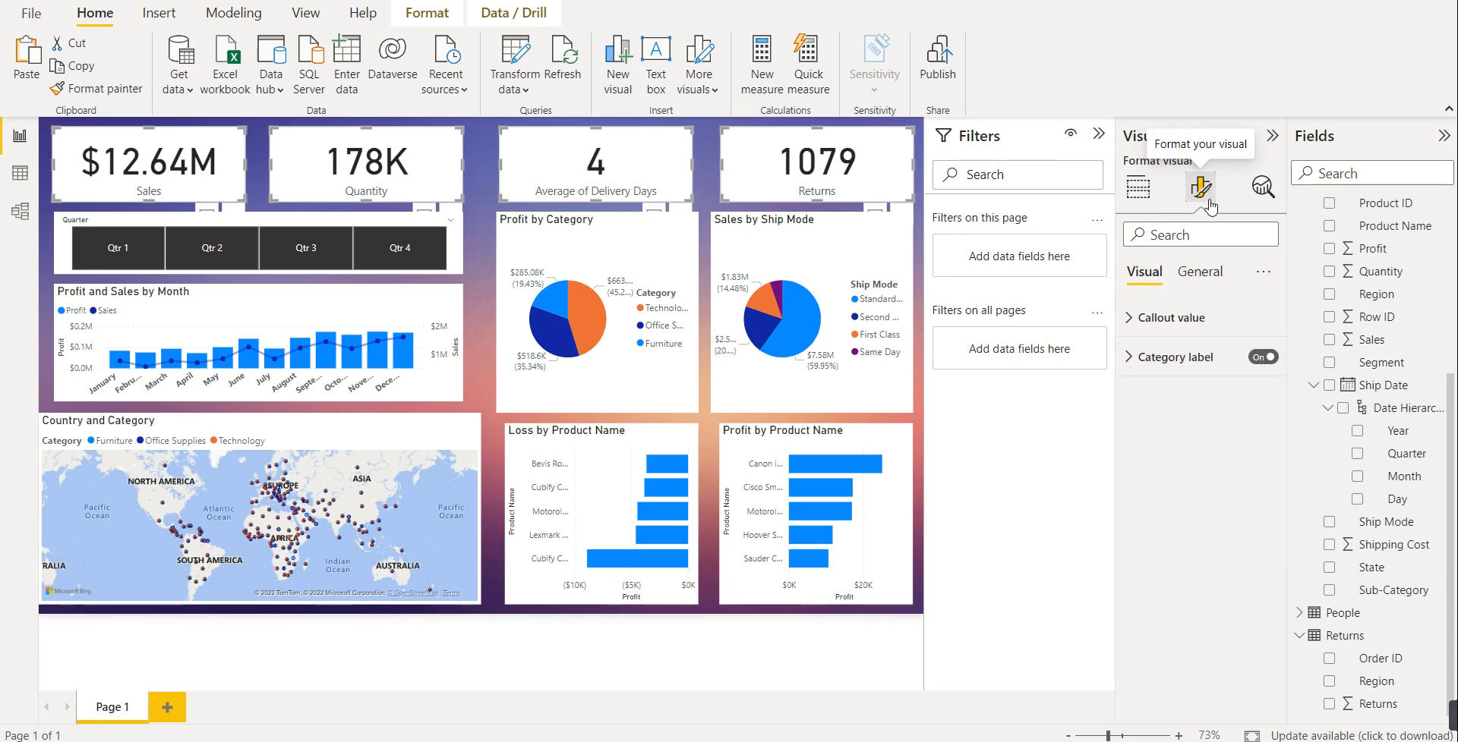
left_click(1206, 272)
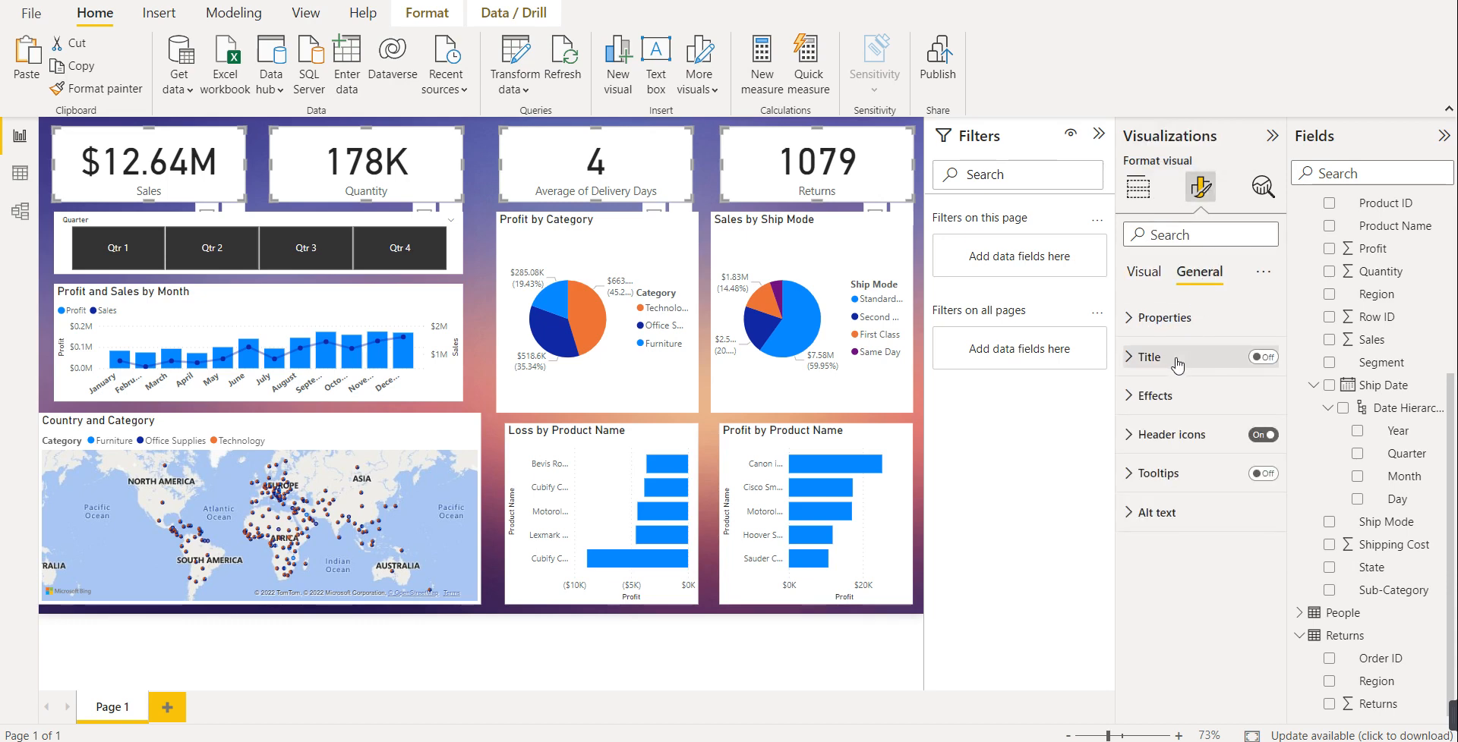
left_click(1171, 396)
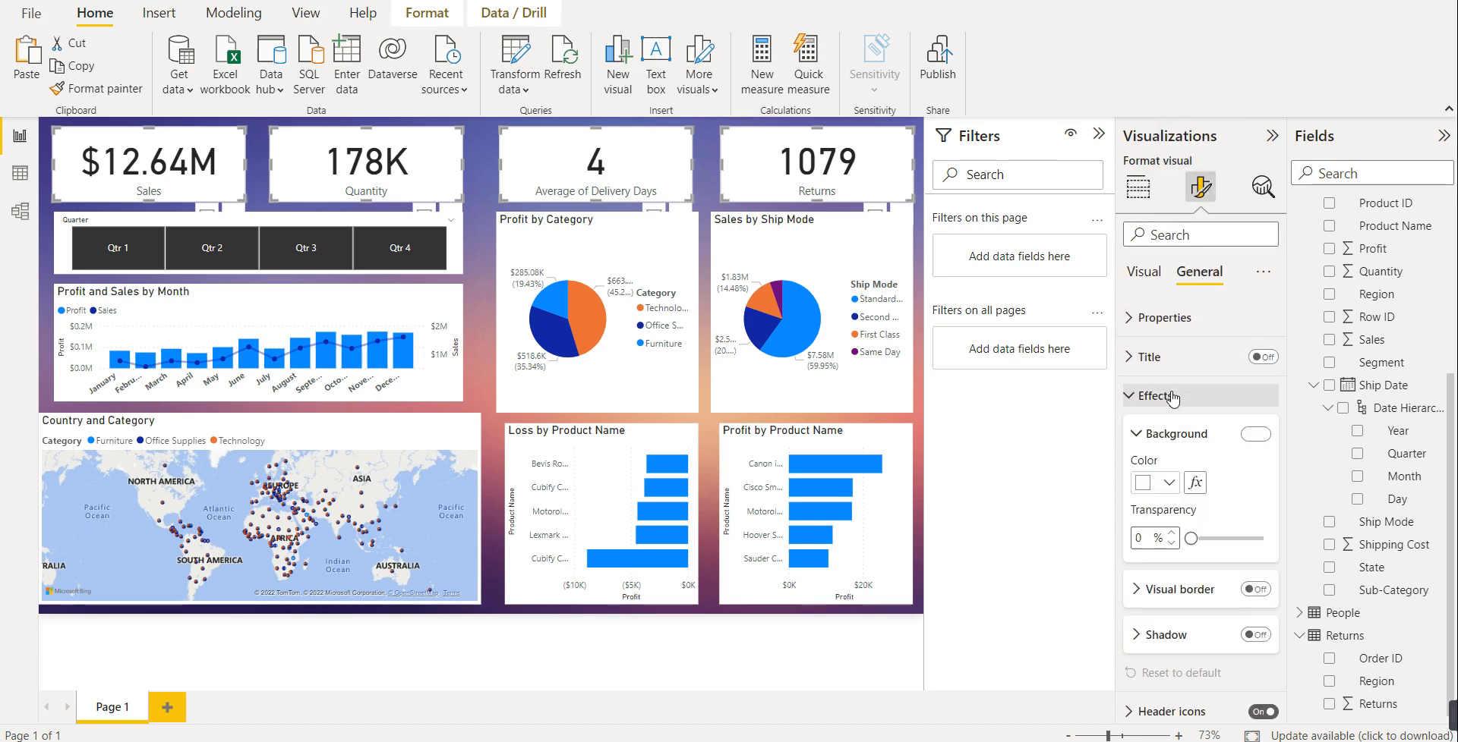
left_click(1170, 483)
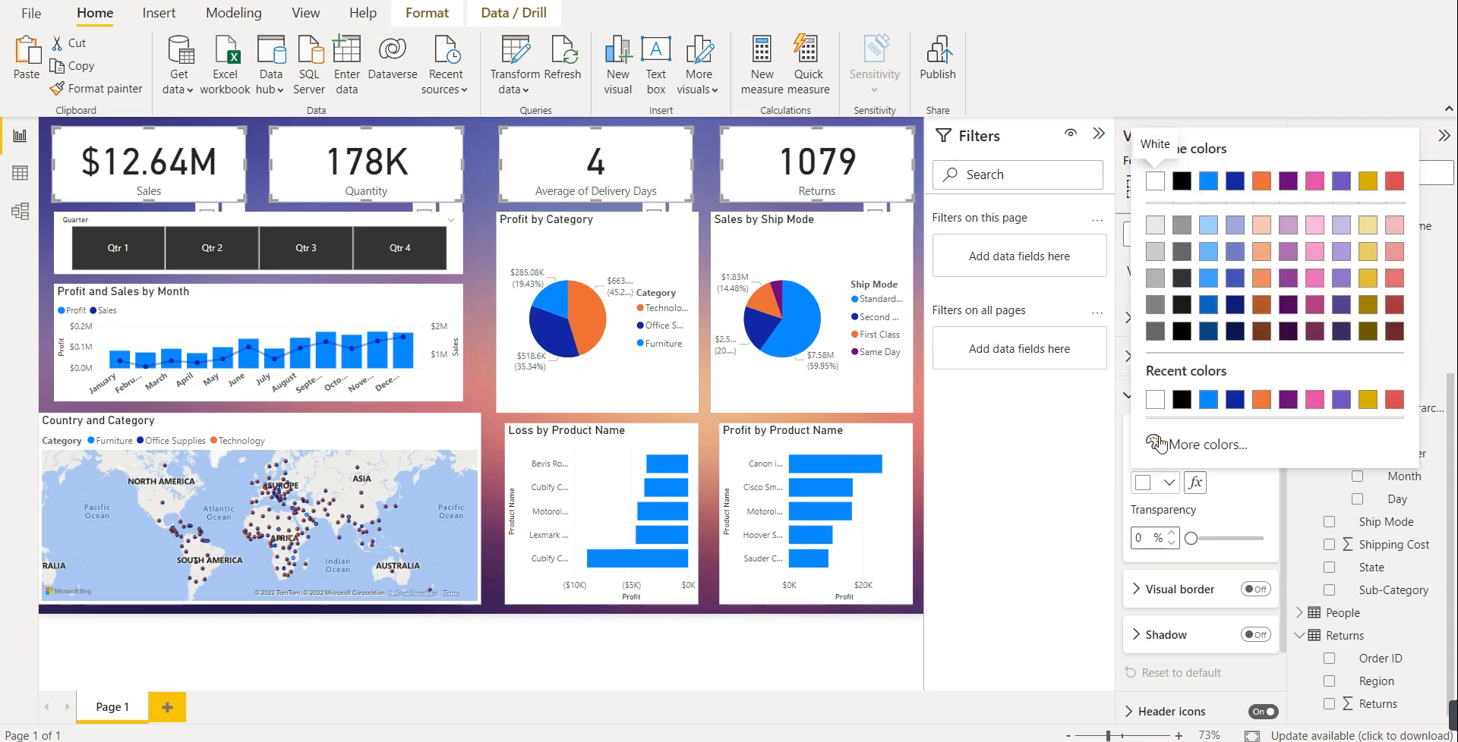
left_click(1181, 400)
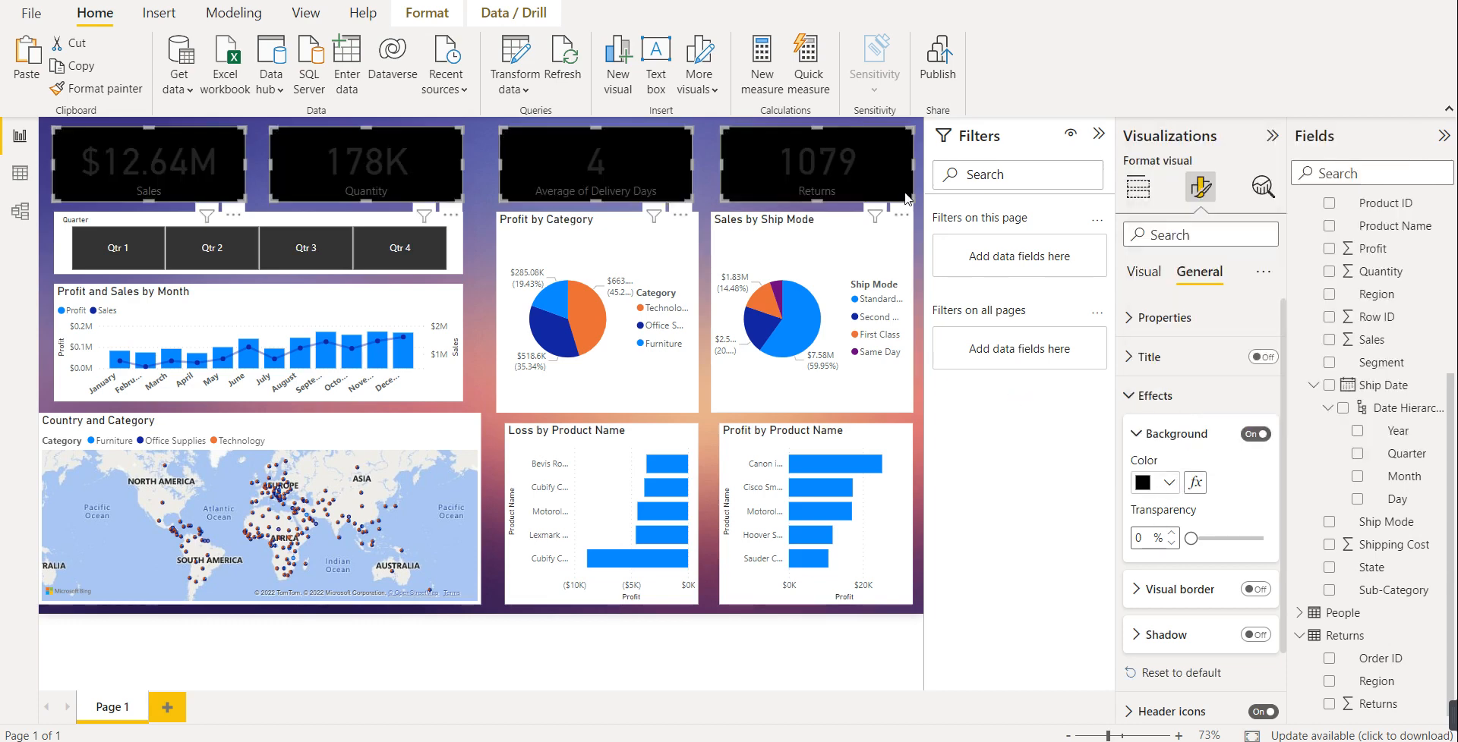
- Set the background transparency of the four KPI cards to 60%
left_click_drag(1191, 538, 1234, 539)
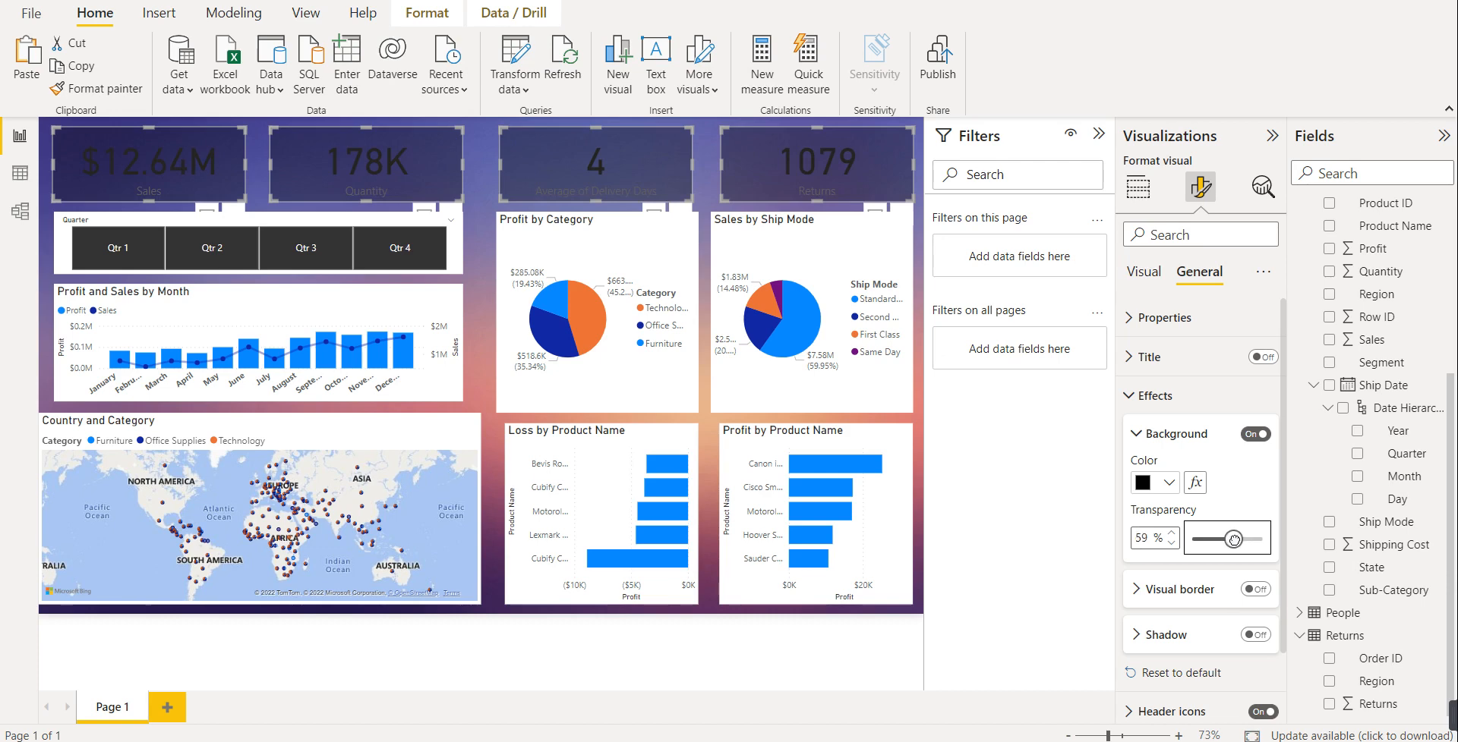
left_click_drag(1150, 539, 1115, 540)
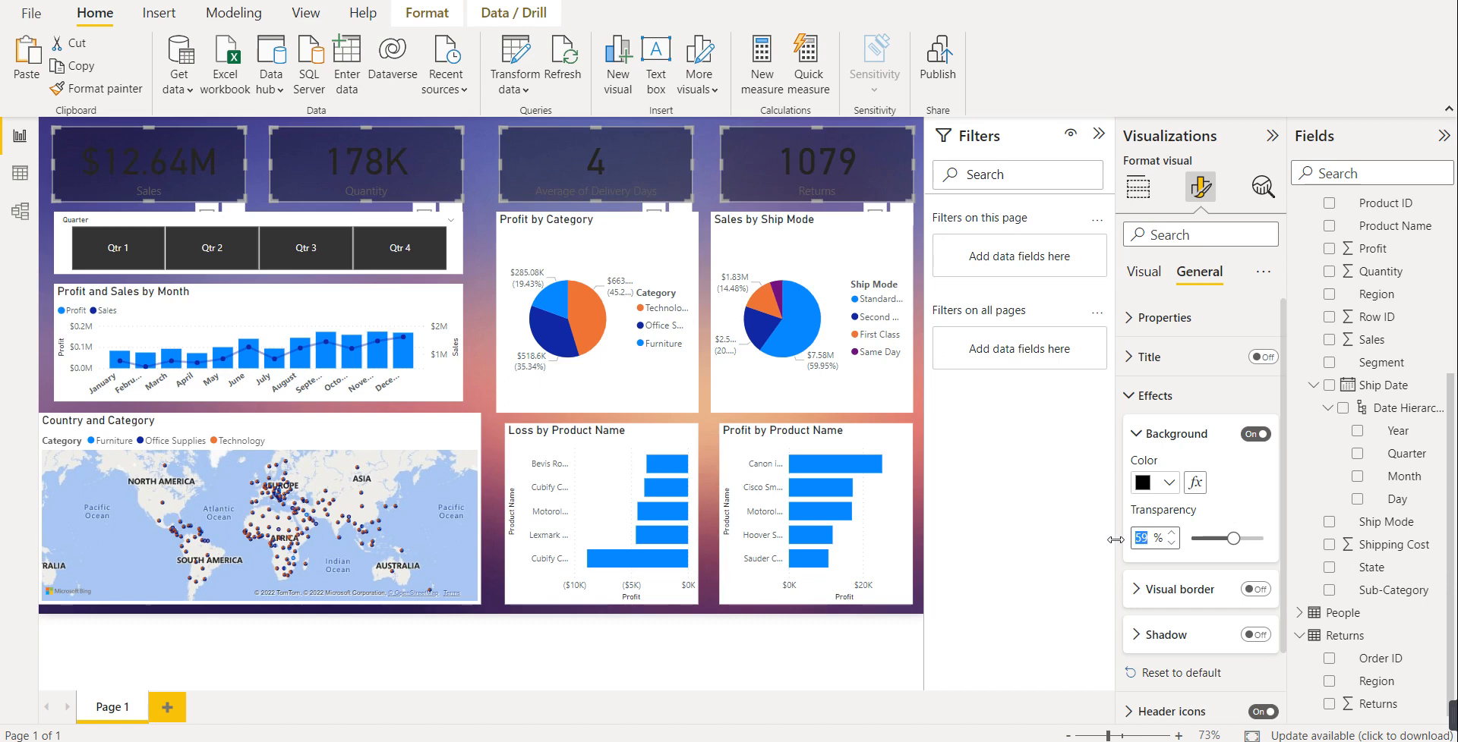
type("60")
- Turn on the visual border and the shadow for the four KPI cards
left_click(1257, 594)
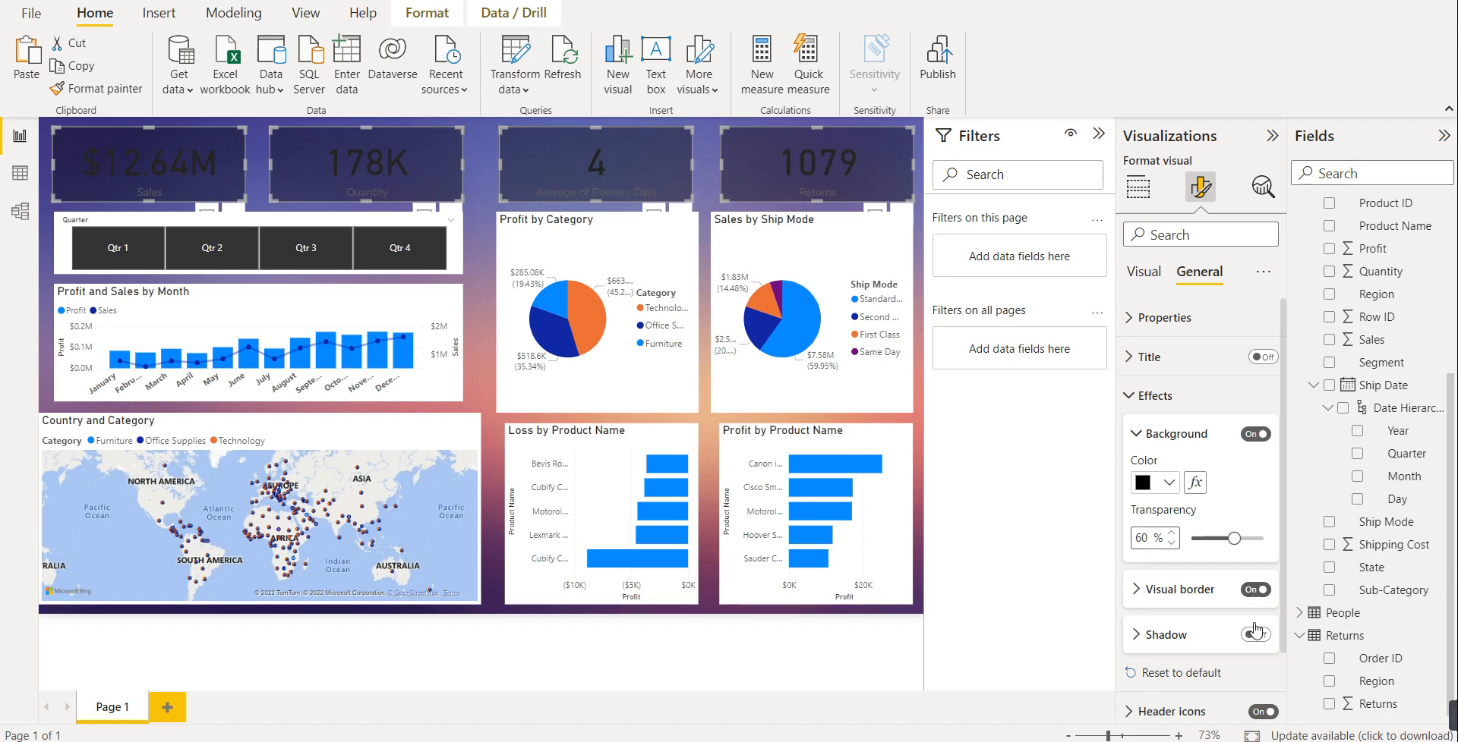
left_click(1264, 646)
left_click(1251, 635)
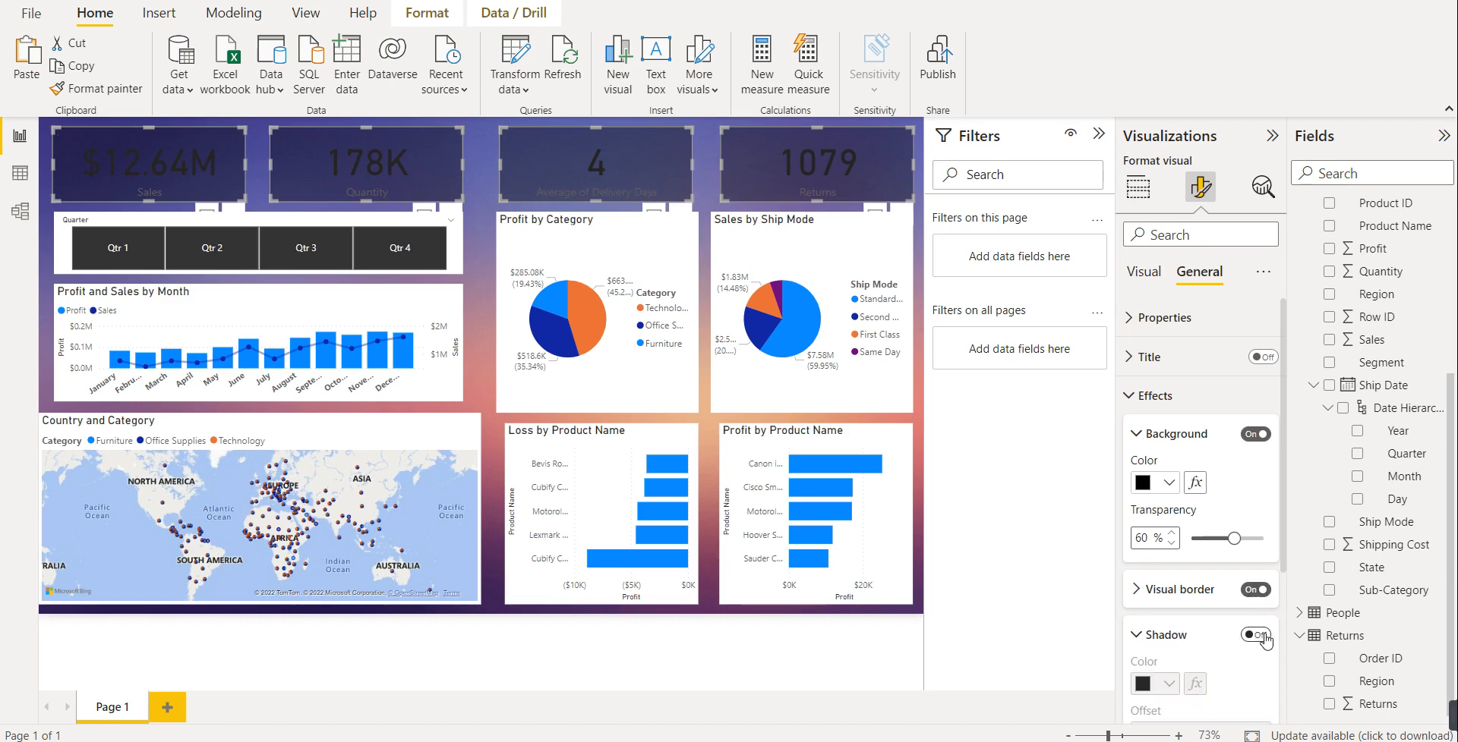
- Set the rounded corners of the KPI cards' visual border to 15 px
left_click(1134, 590)
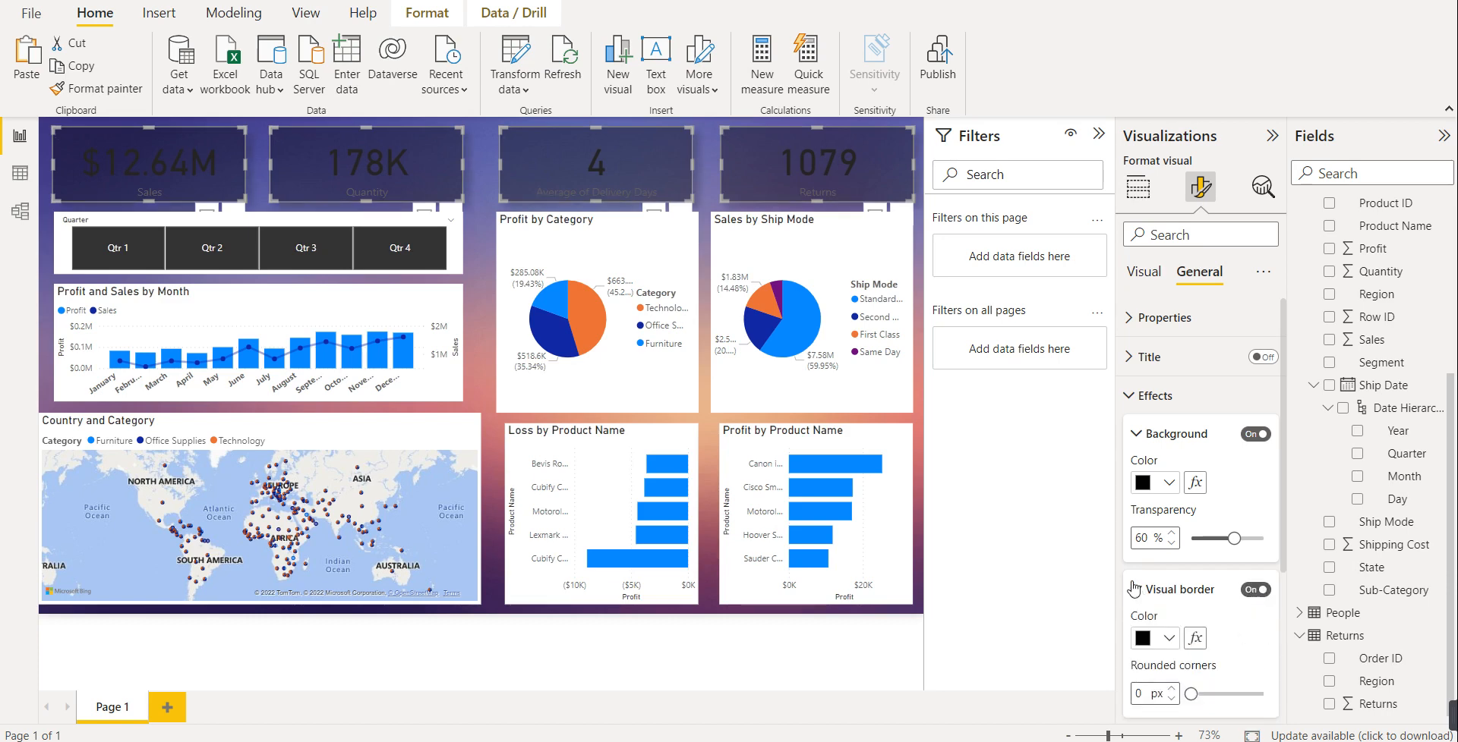
scroll(1193, 673, "down", 1)
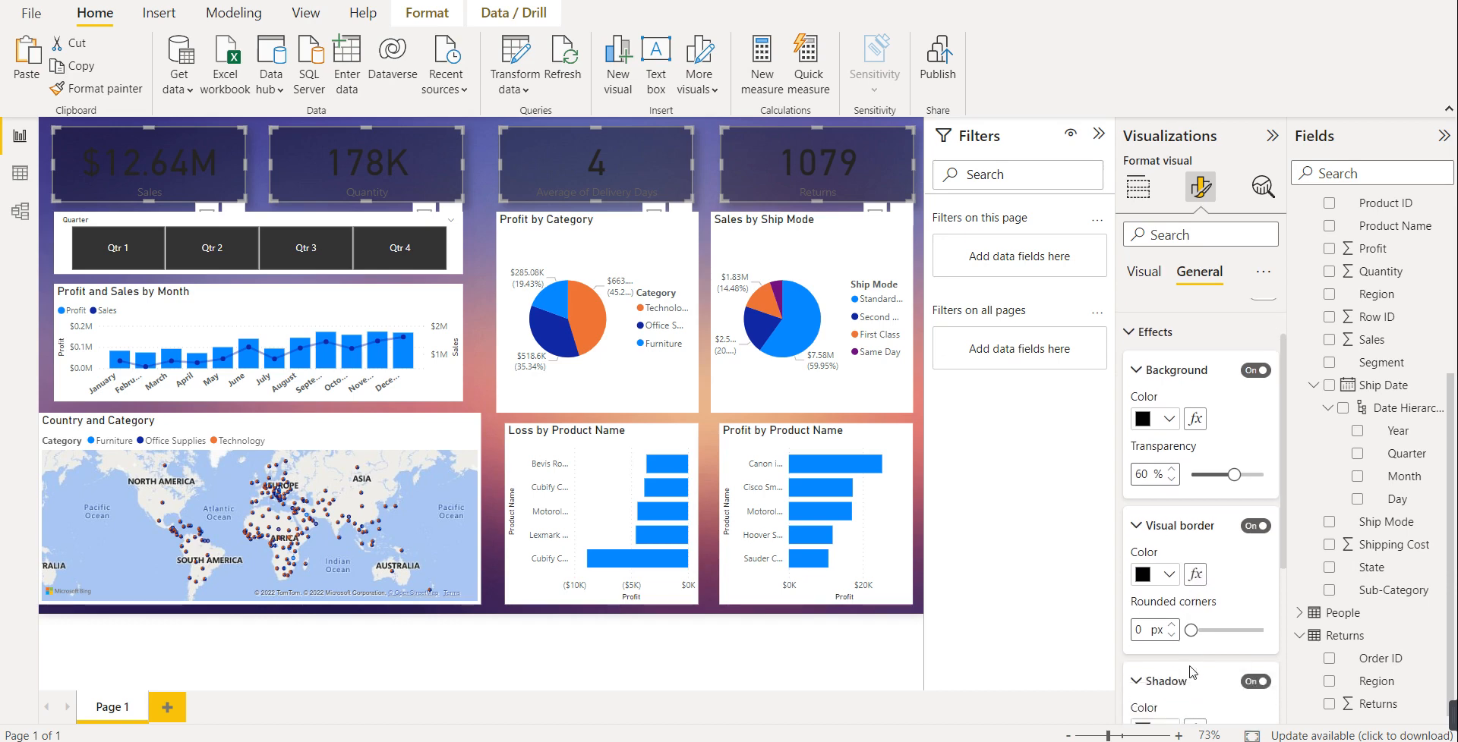
left_click_drag(1191, 631, 1222, 632)
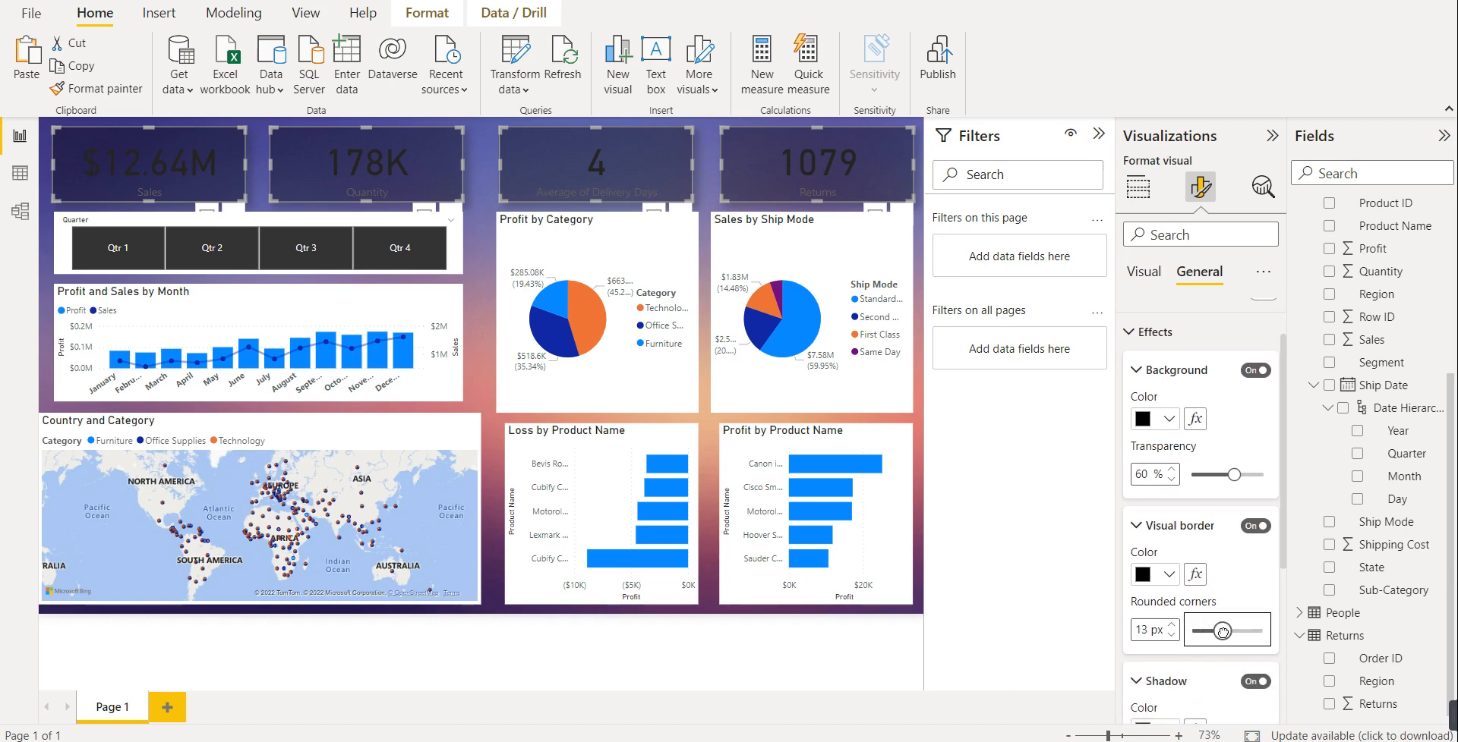
left_click(1146, 632)
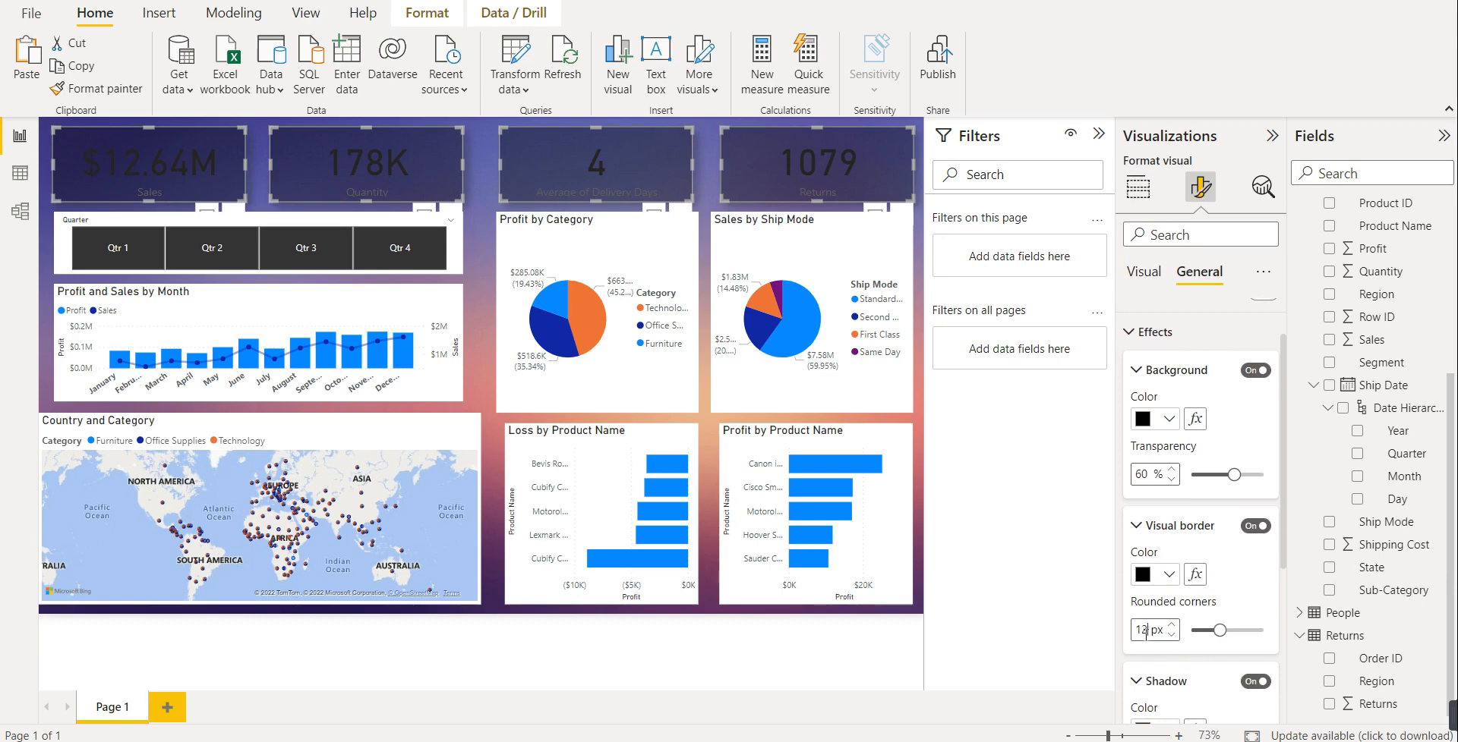
key("BackSpace")
type("5")
left_click(1164, 331)
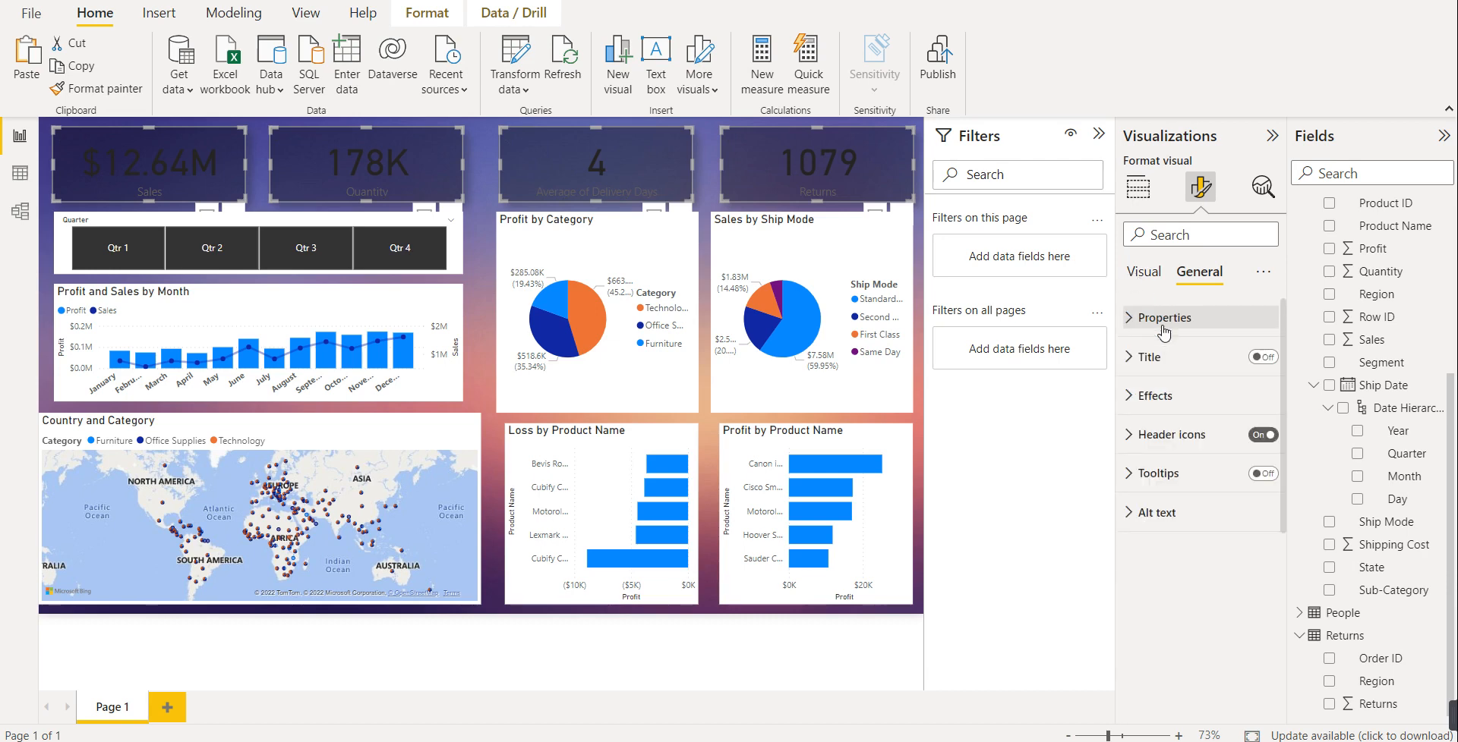
- Make the callout values of the four KPI cards bold and white
left_click(1149, 357)
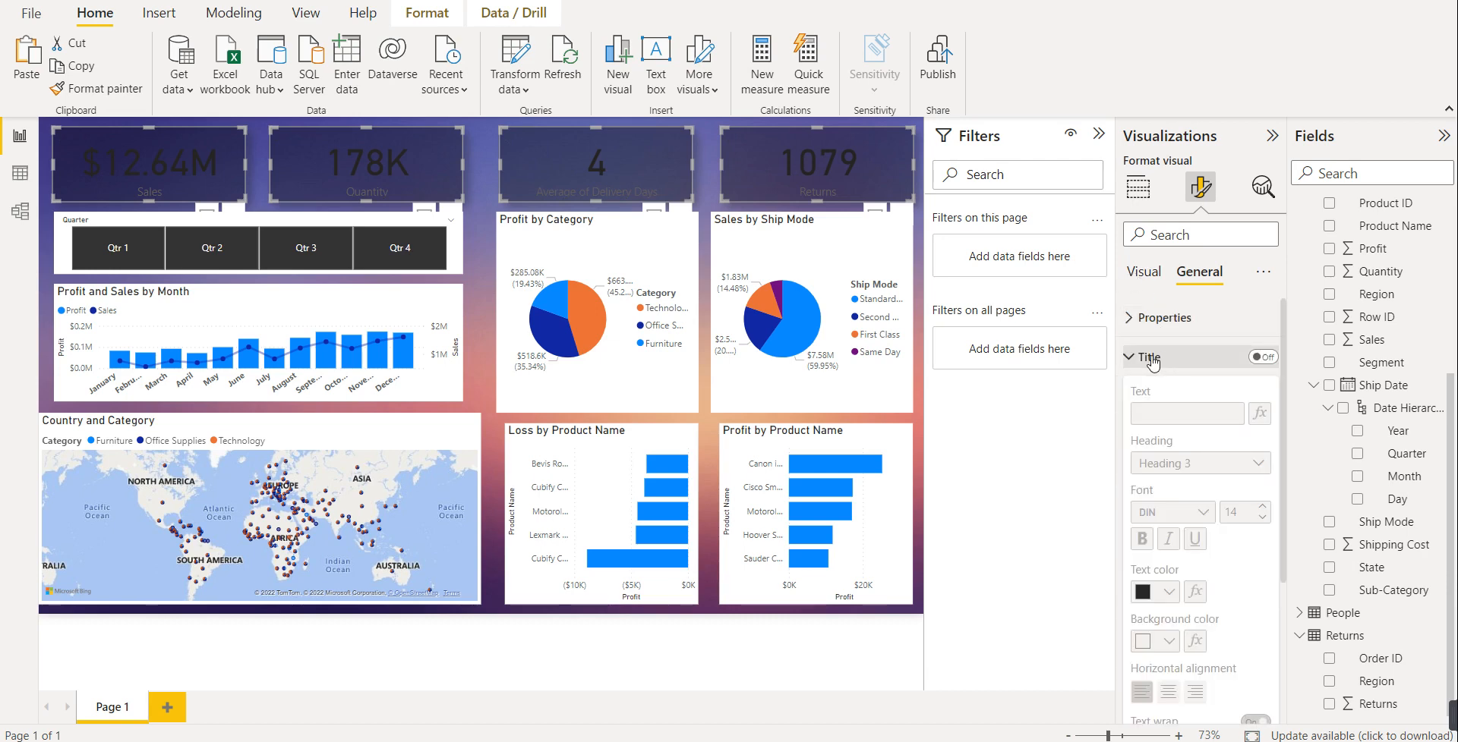
left_click(1149, 357)
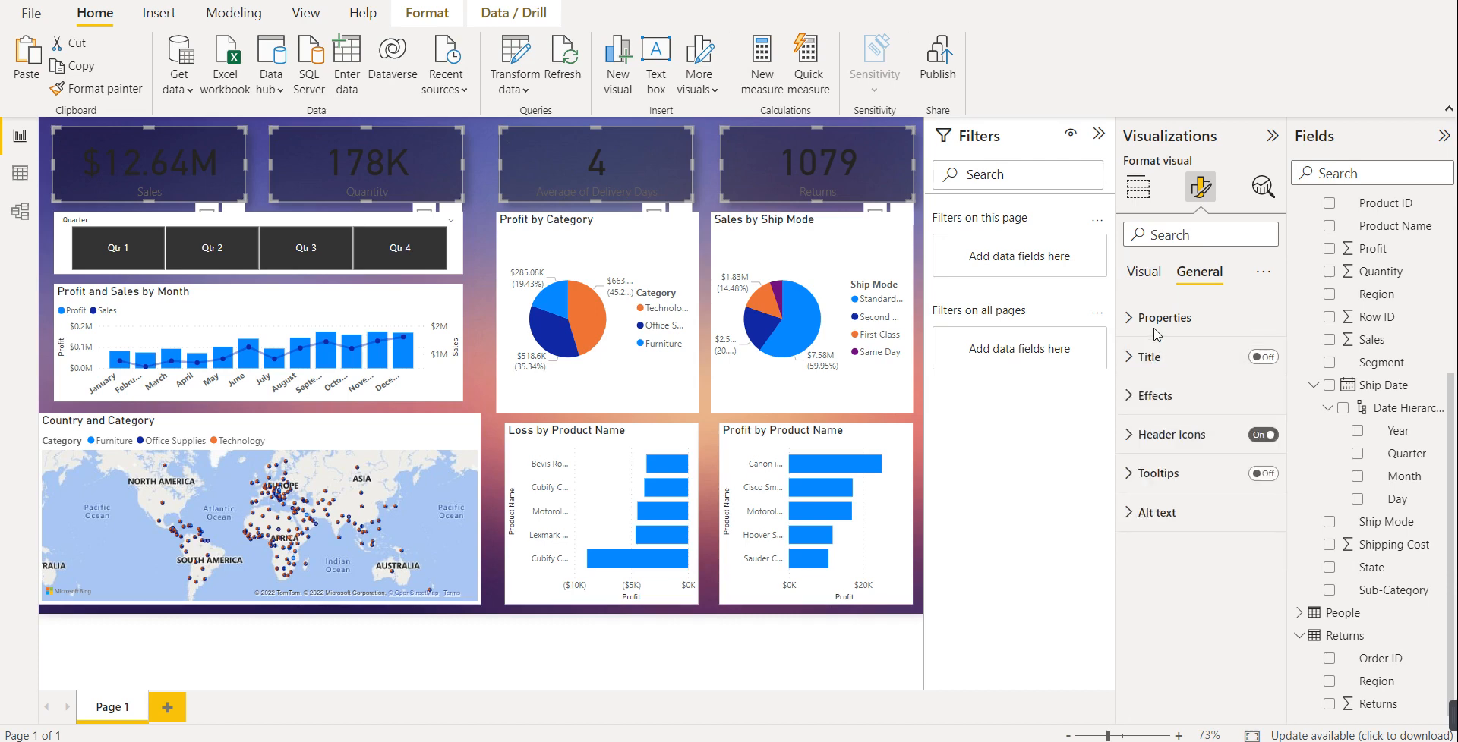
left_click(1145, 272)
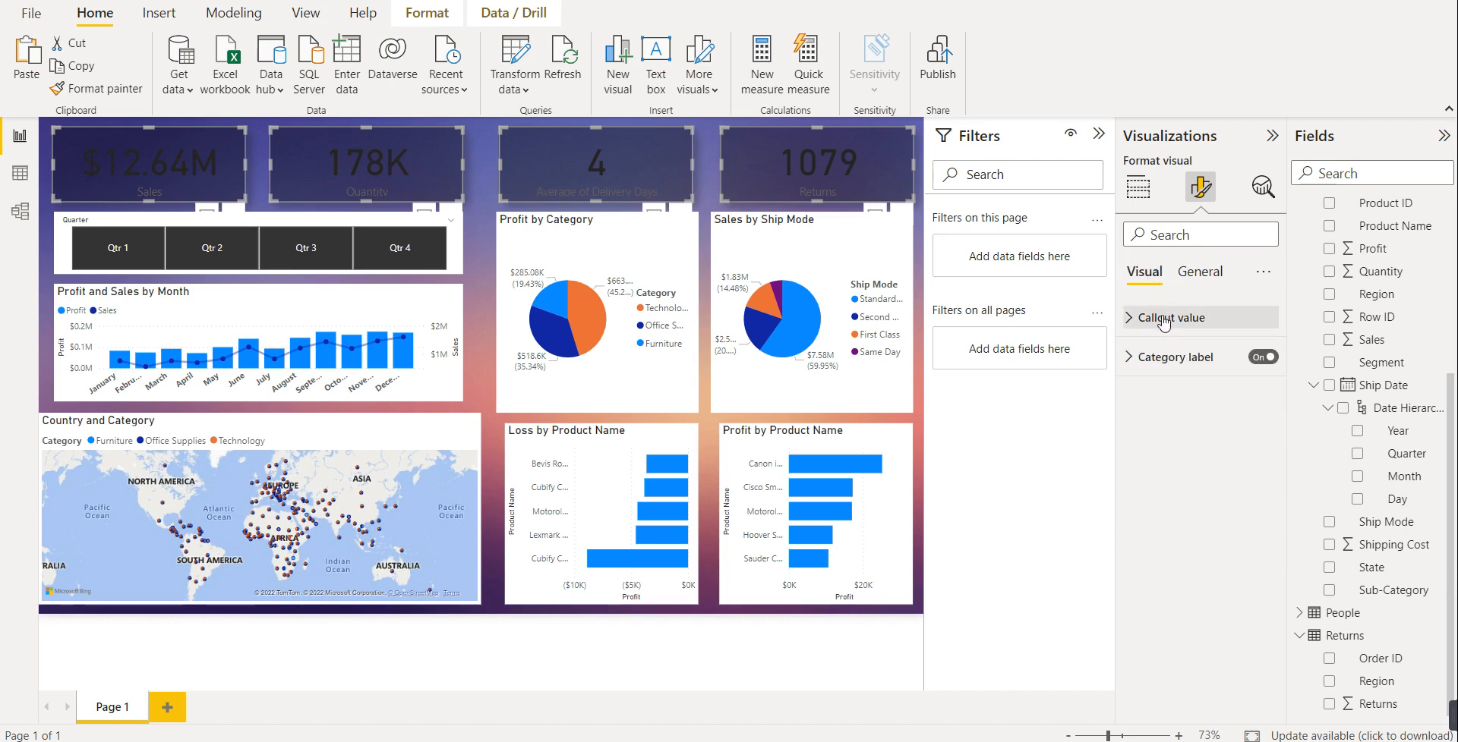
left_click(1171, 316)
left_click(1141, 400)
left_click(1167, 455)
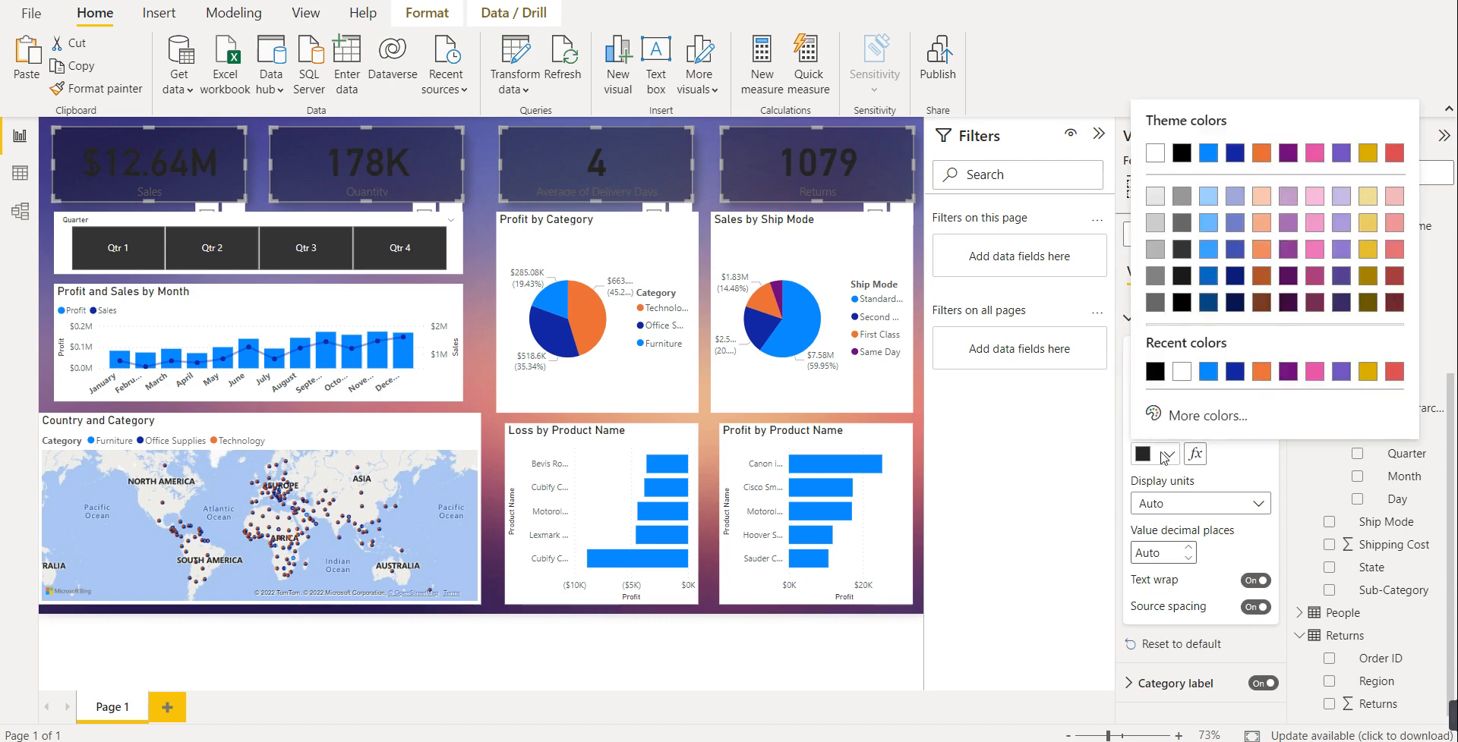
left_click(1180, 375)
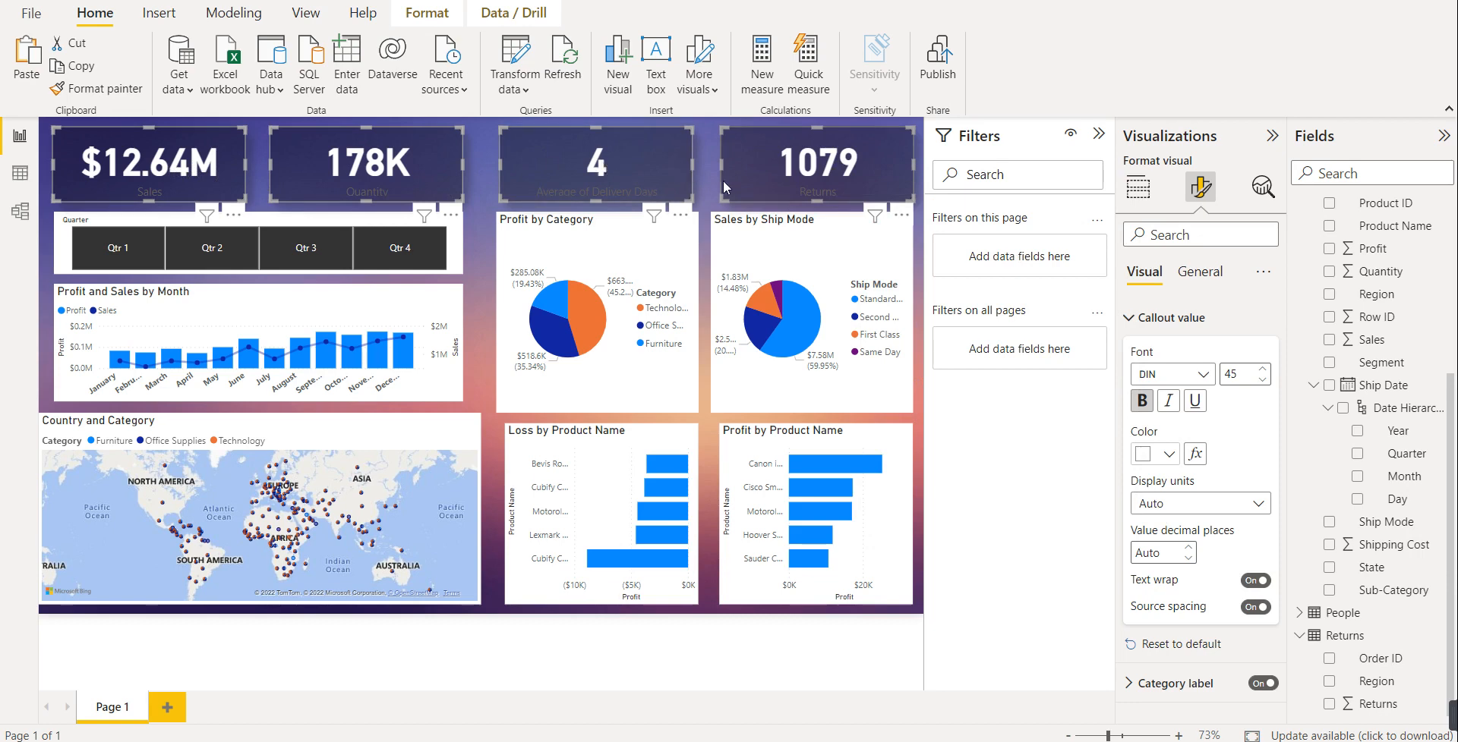
- Make the category labels of the four KPI cards bold and white
left_click(1135, 319)
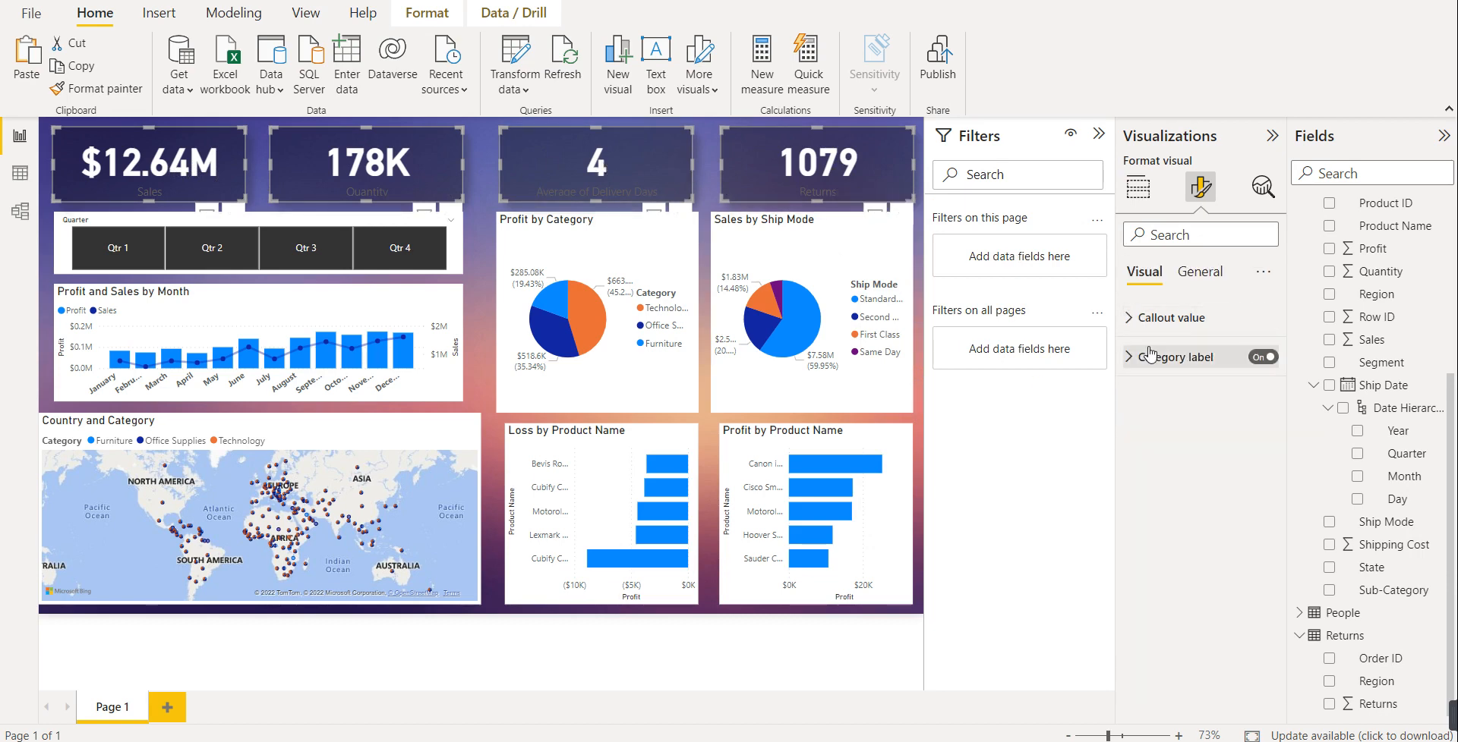
left_click(1139, 357)
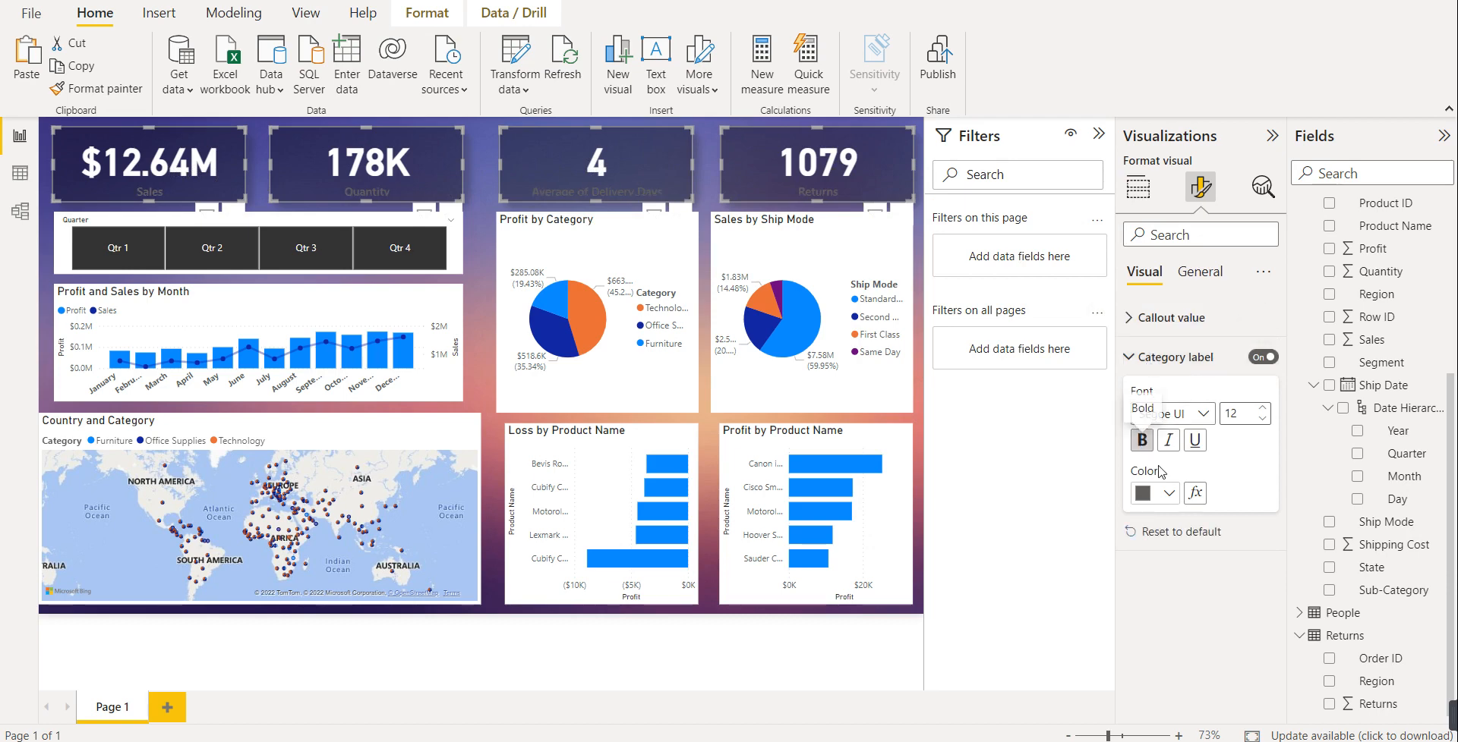
left_click(1166, 494)
left_click(1155, 414)
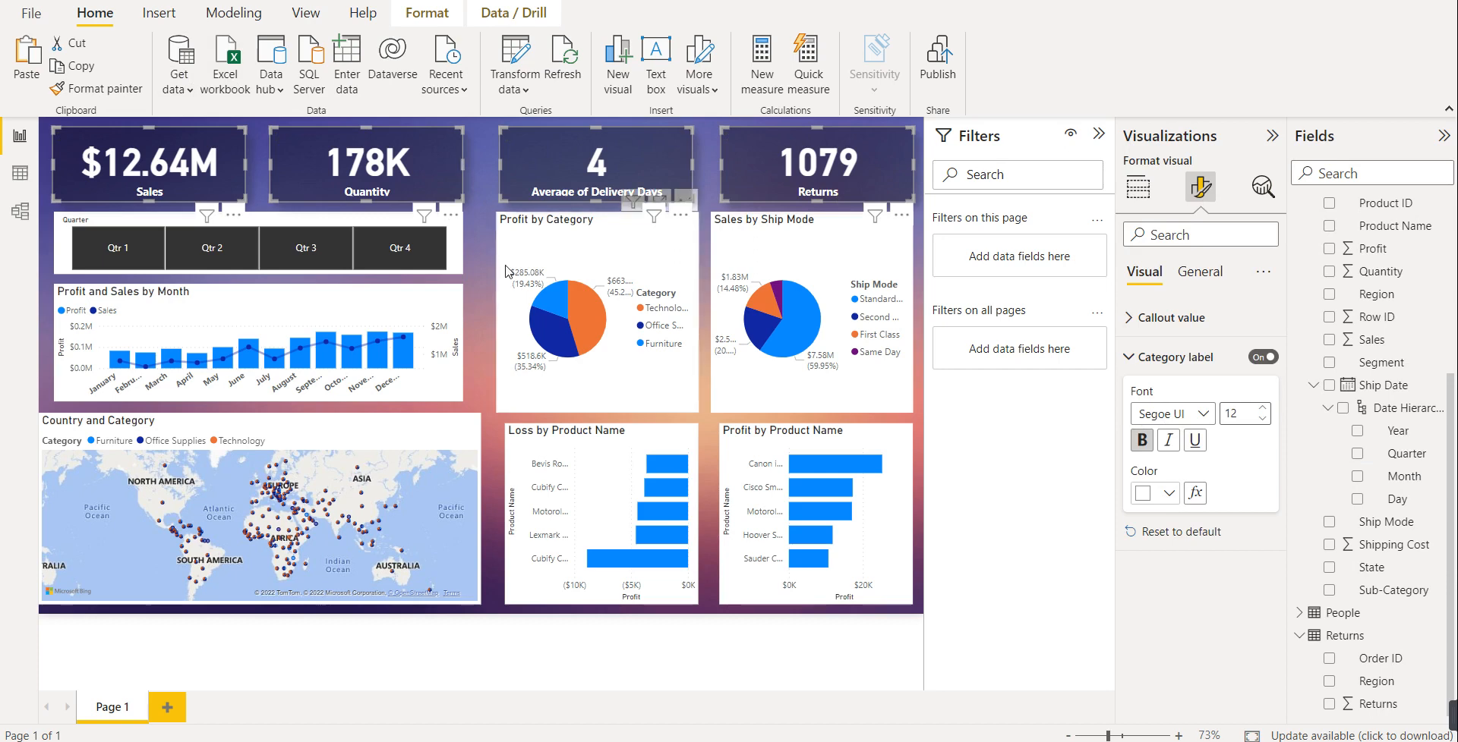
- Make the titles of the Profit by Category and Sales by Ship Mode pie charts bold and white
left_click(751, 260)
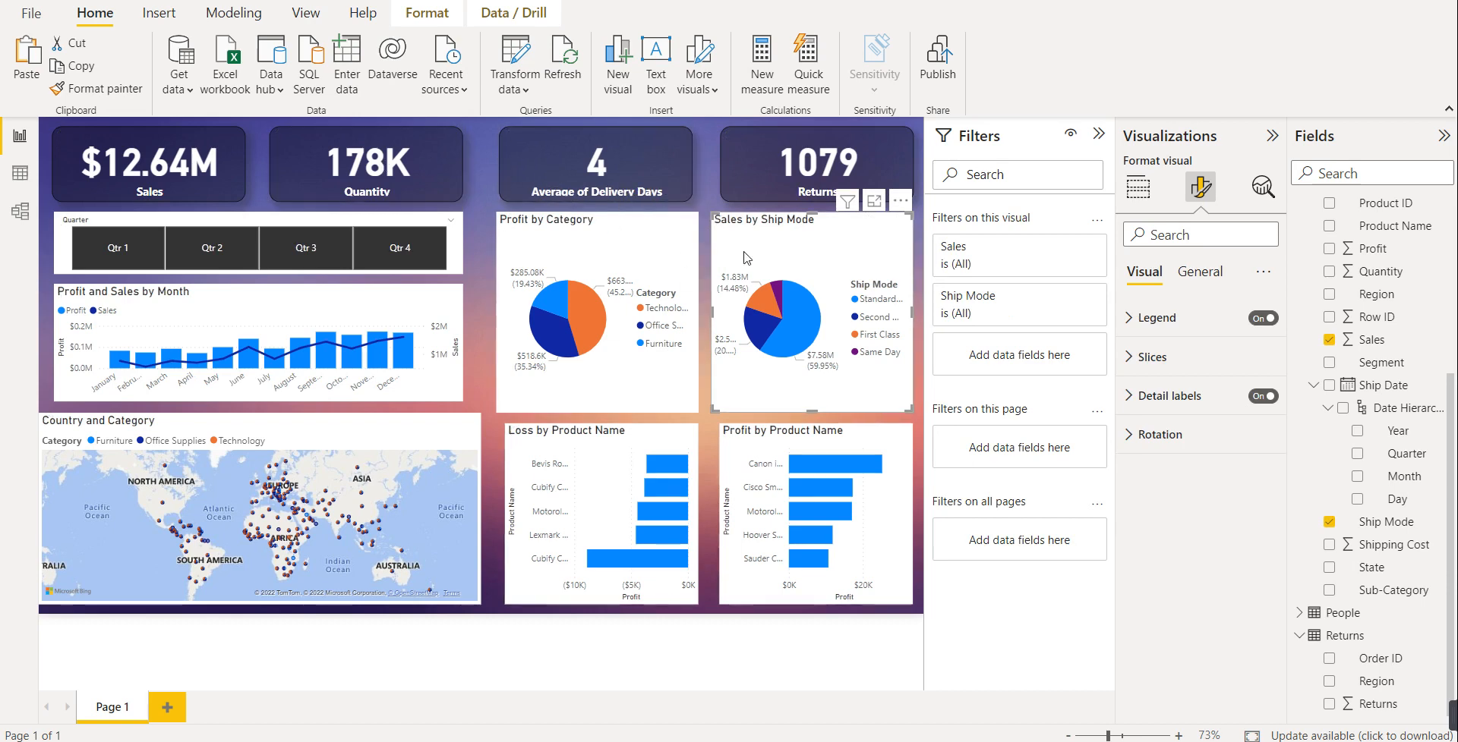
left_click(672, 256, "ctrl")
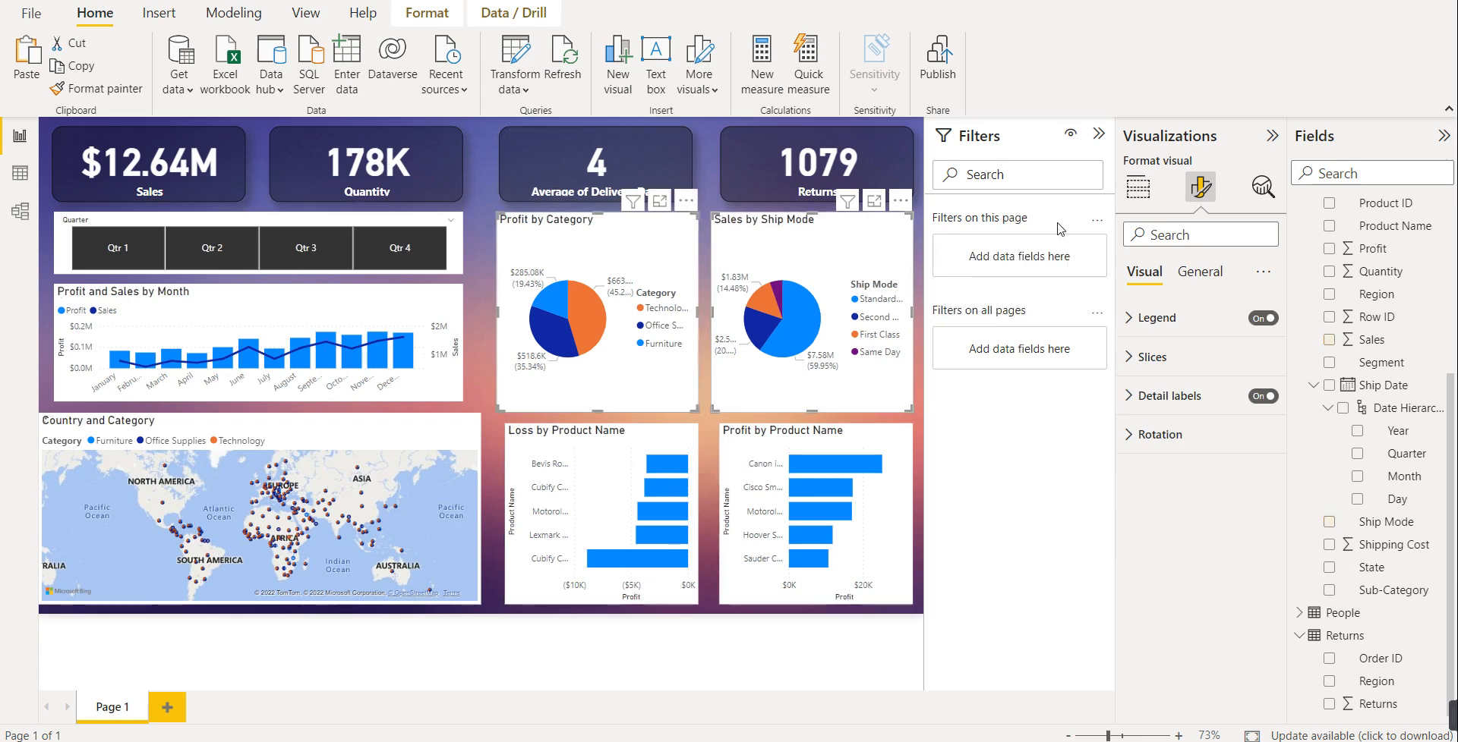
left_click(1199, 272)
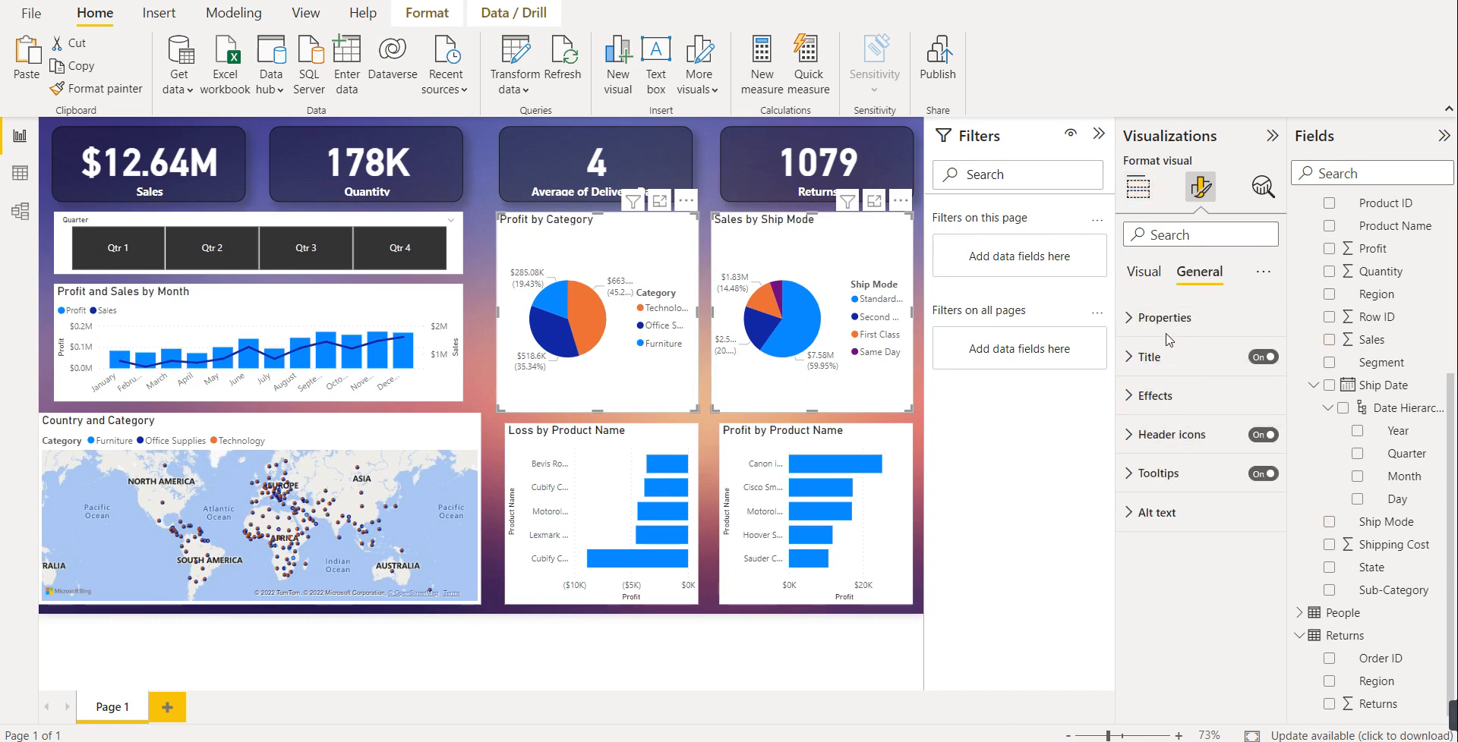
left_click(1155, 363)
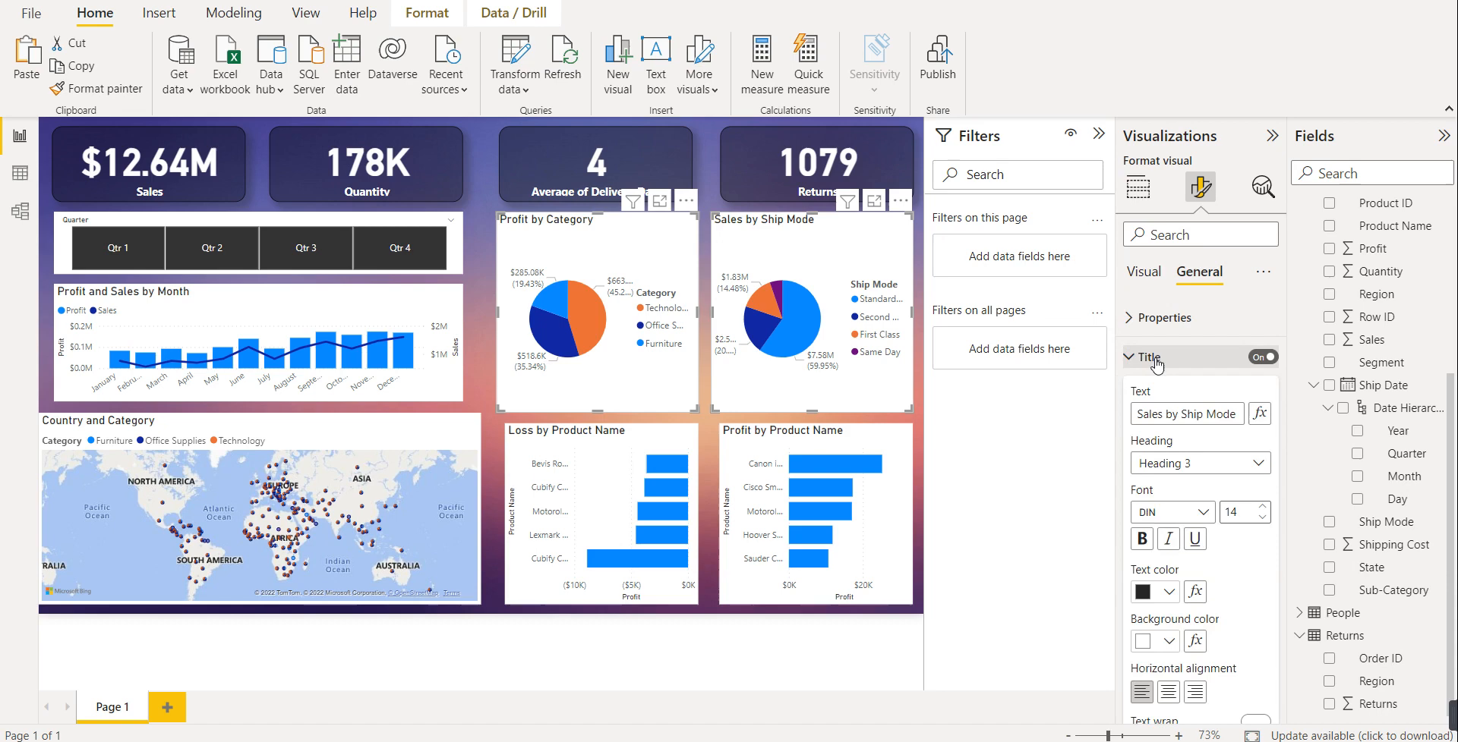
left_click(1169, 592)
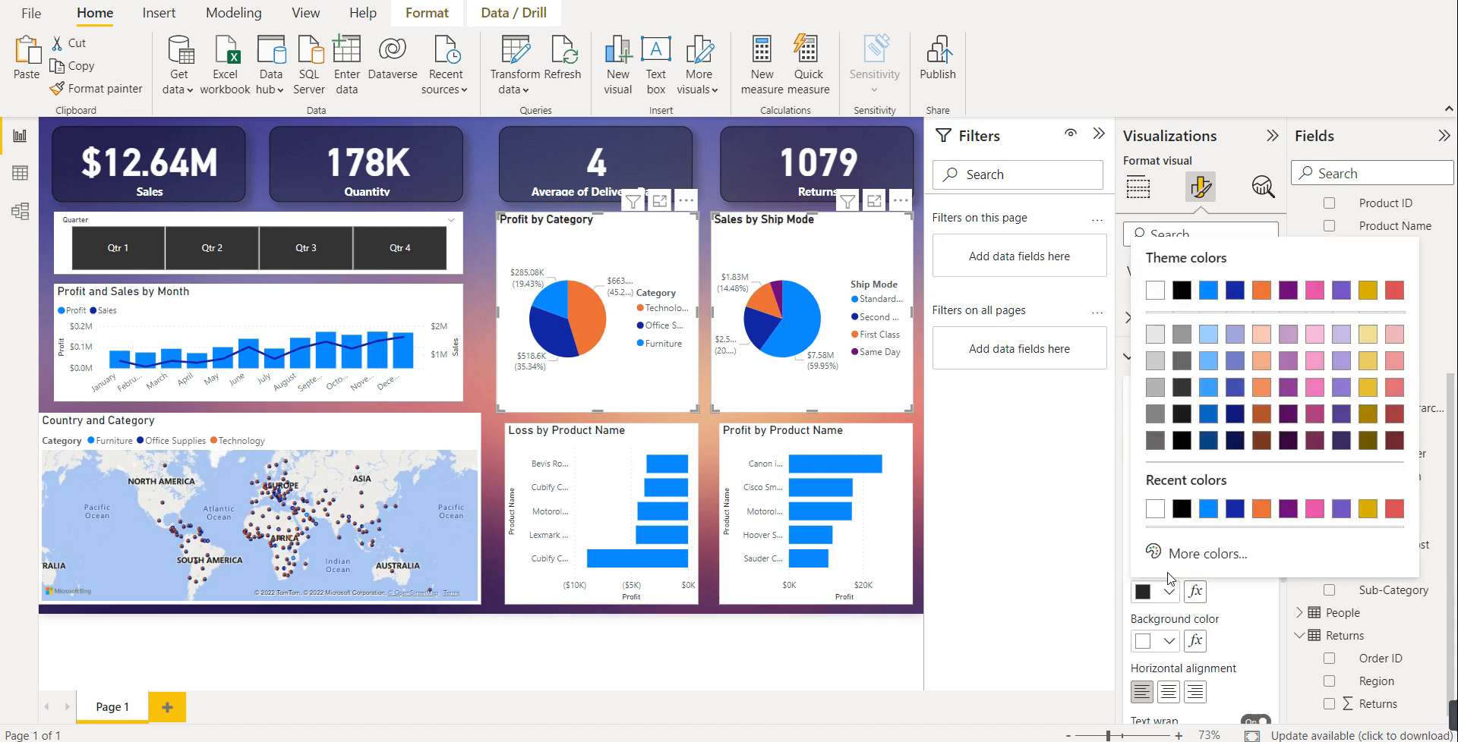
left_click(1164, 509)
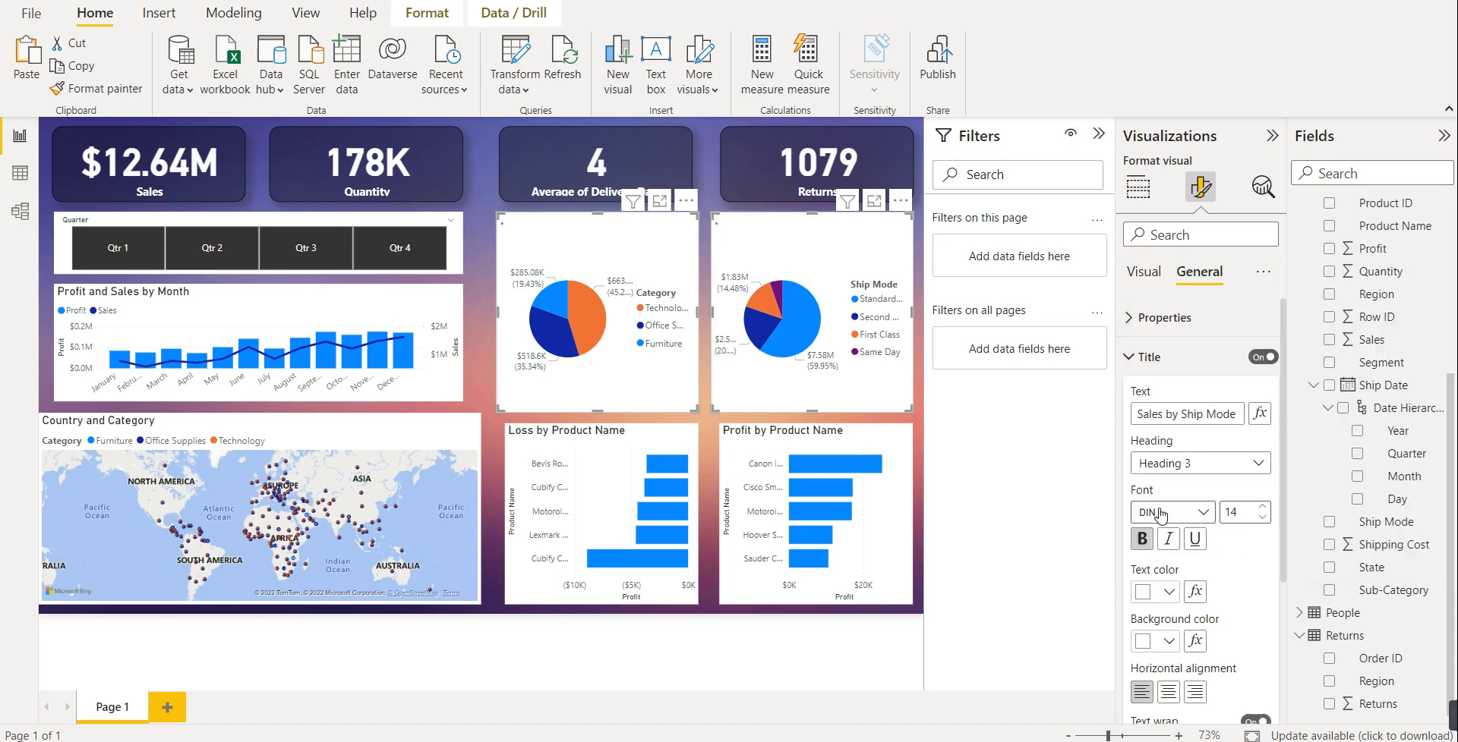
left_click(1152, 357)
- Give both pie charts a black background with 60% transparency
left_click(1162, 394)
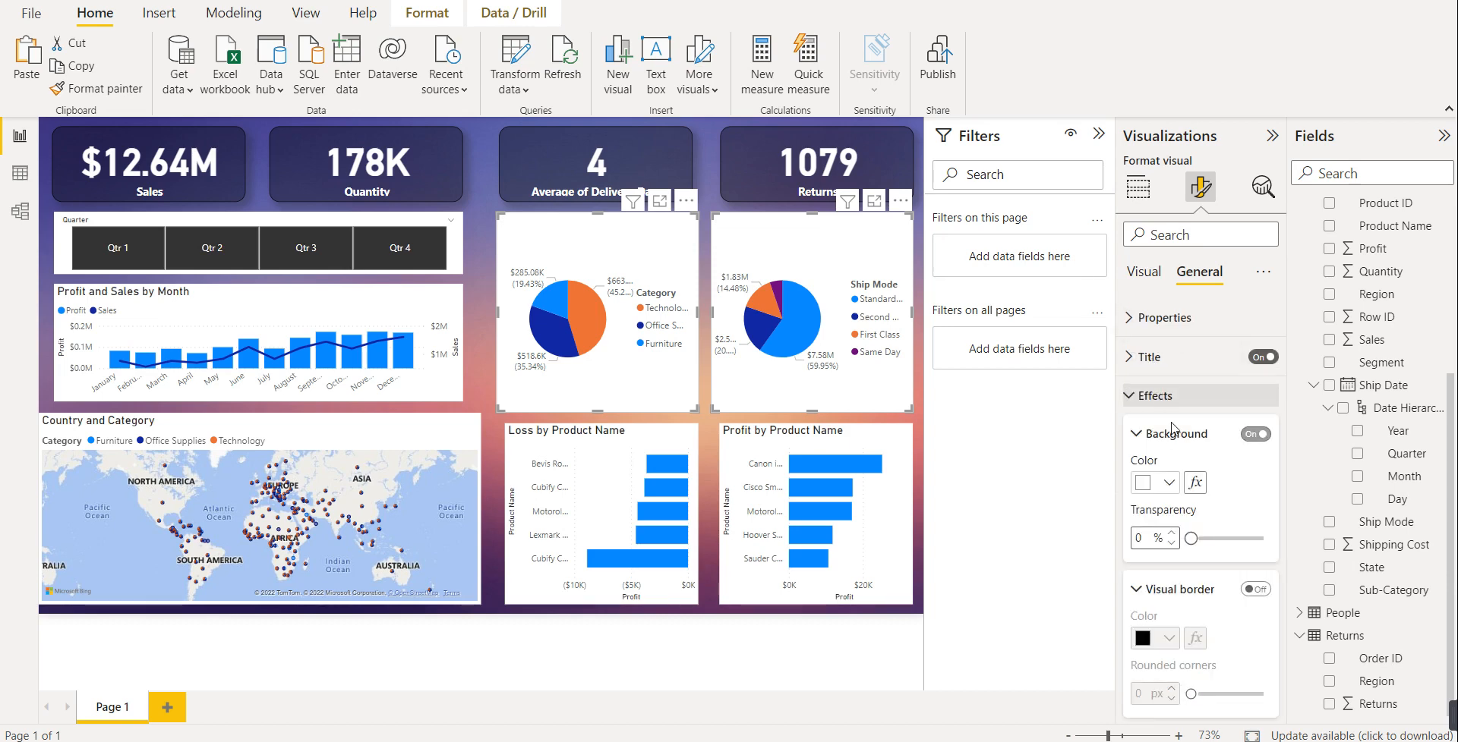
left_click(1169, 484)
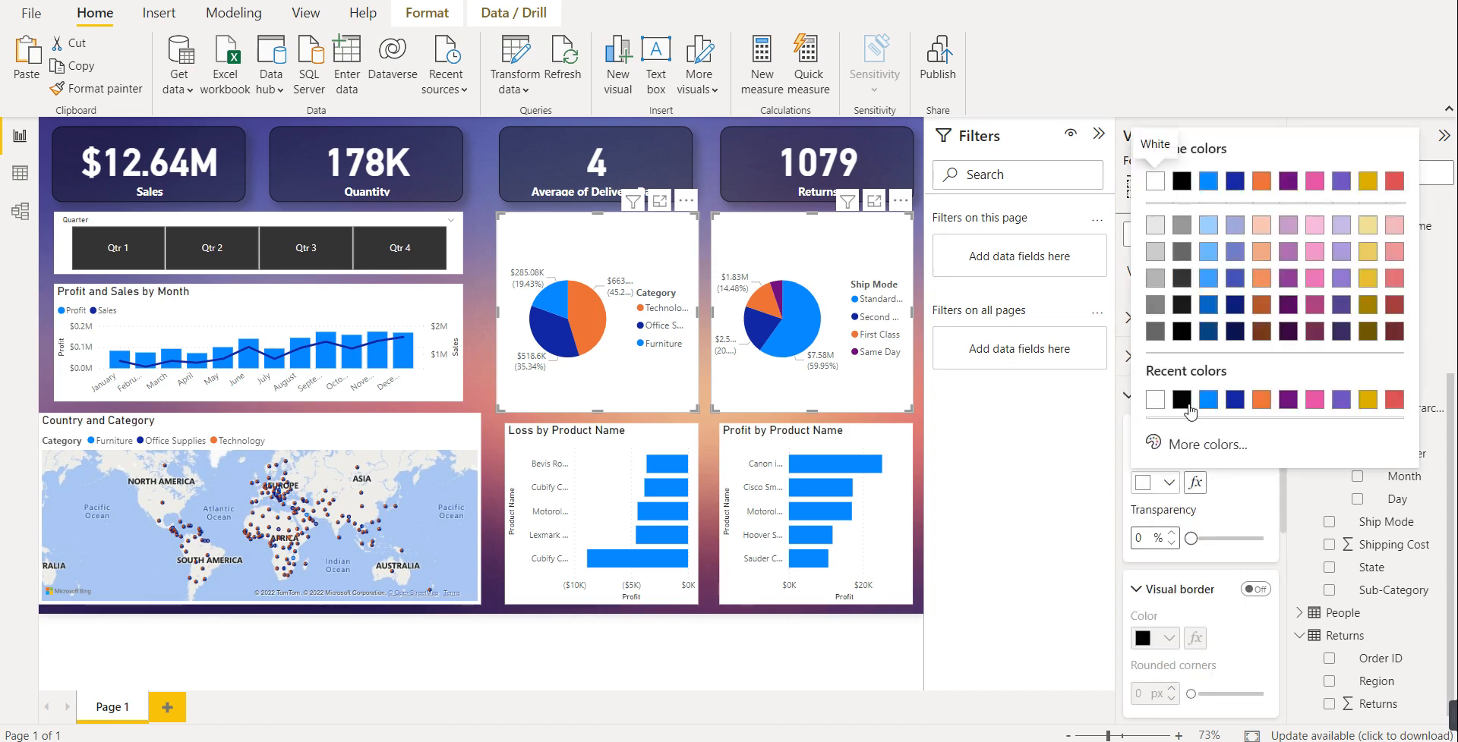
left_click(1182, 399)
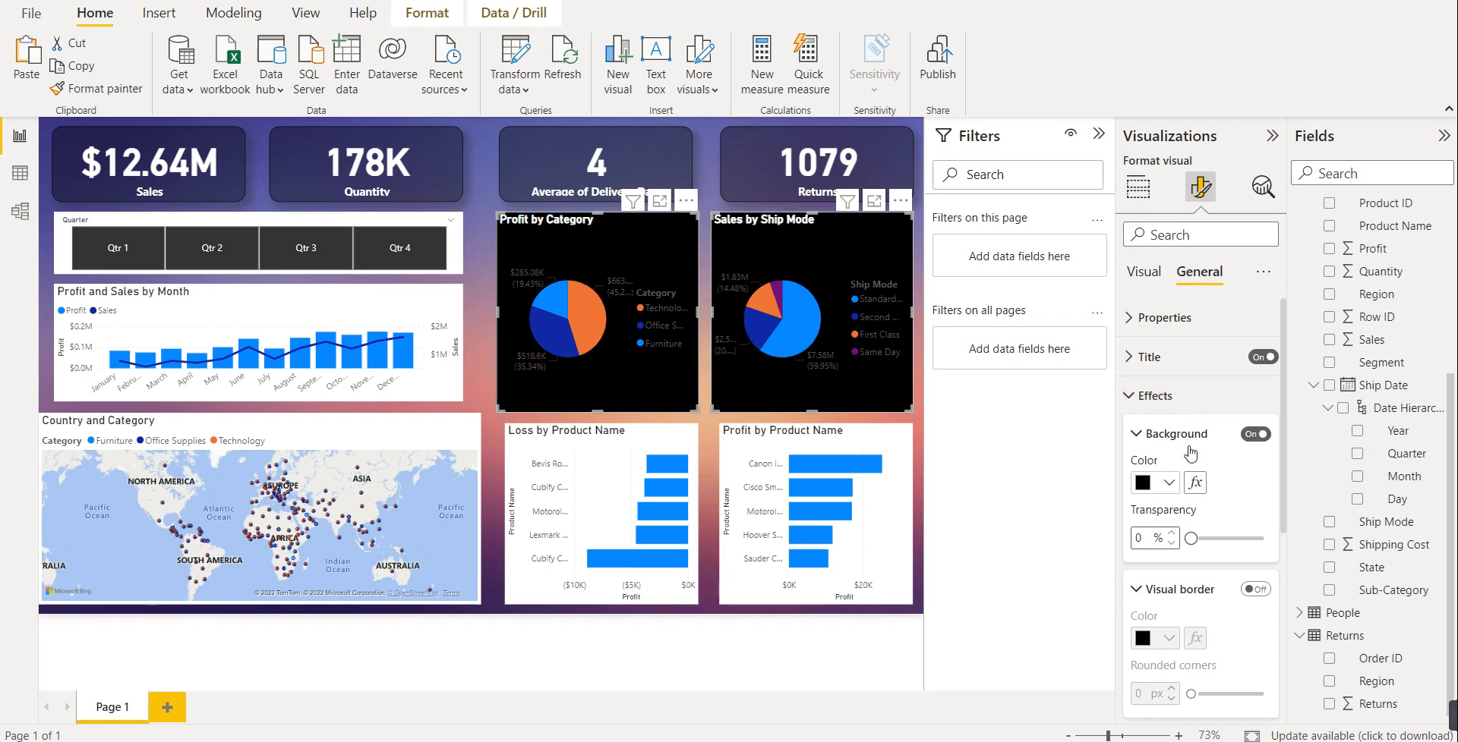
left_click_drag(1191, 539, 1232, 540)
left_click(1143, 540)
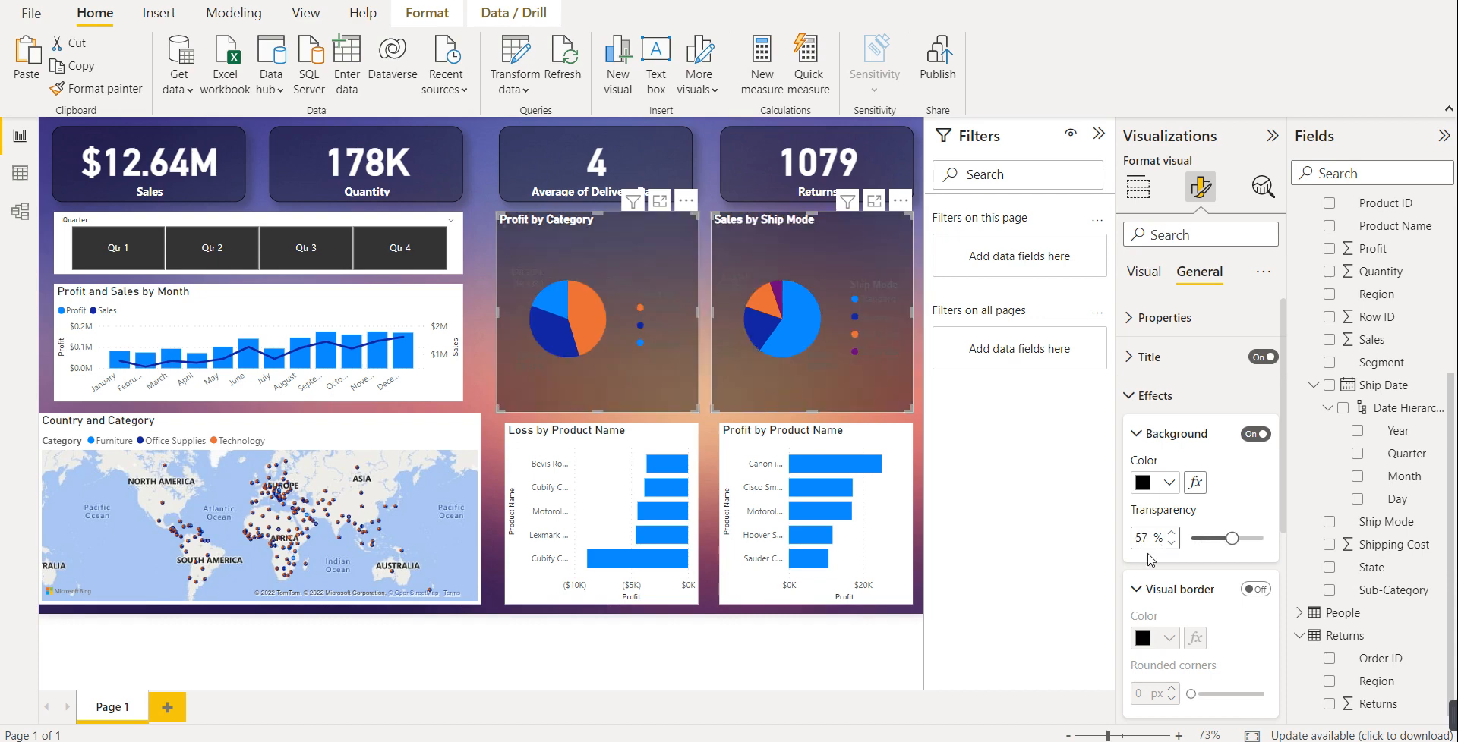
key("BackSpace")
key("BackSpace")
type("60")
- Turn on the visual border for both pie charts with 15 px rounded corners
left_click(1255, 590)
left_click_drag(1190, 694, 1226, 695)
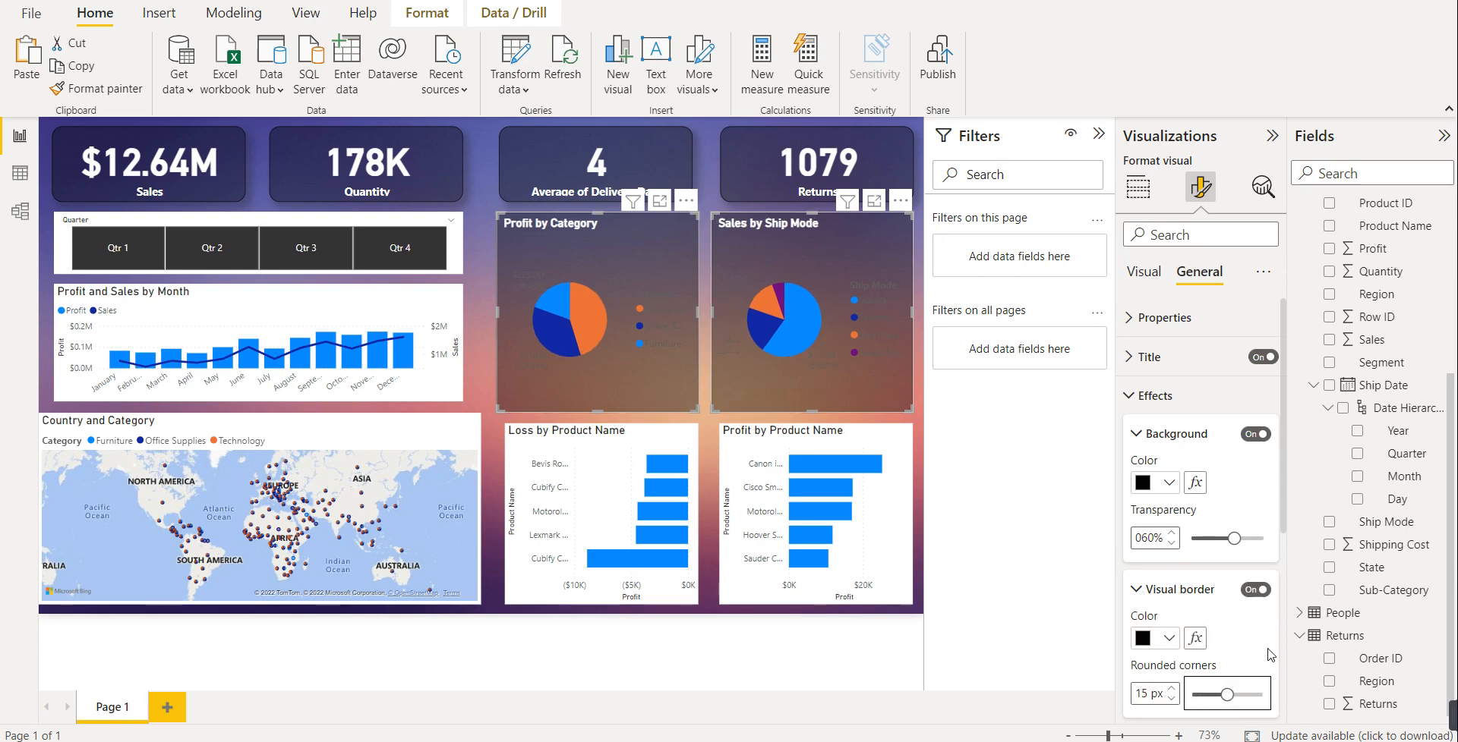
- Turn on the shadow for both pie charts and make their legend text bold and white
scroll(1270, 655, "down", 3)
left_click(1256, 618)
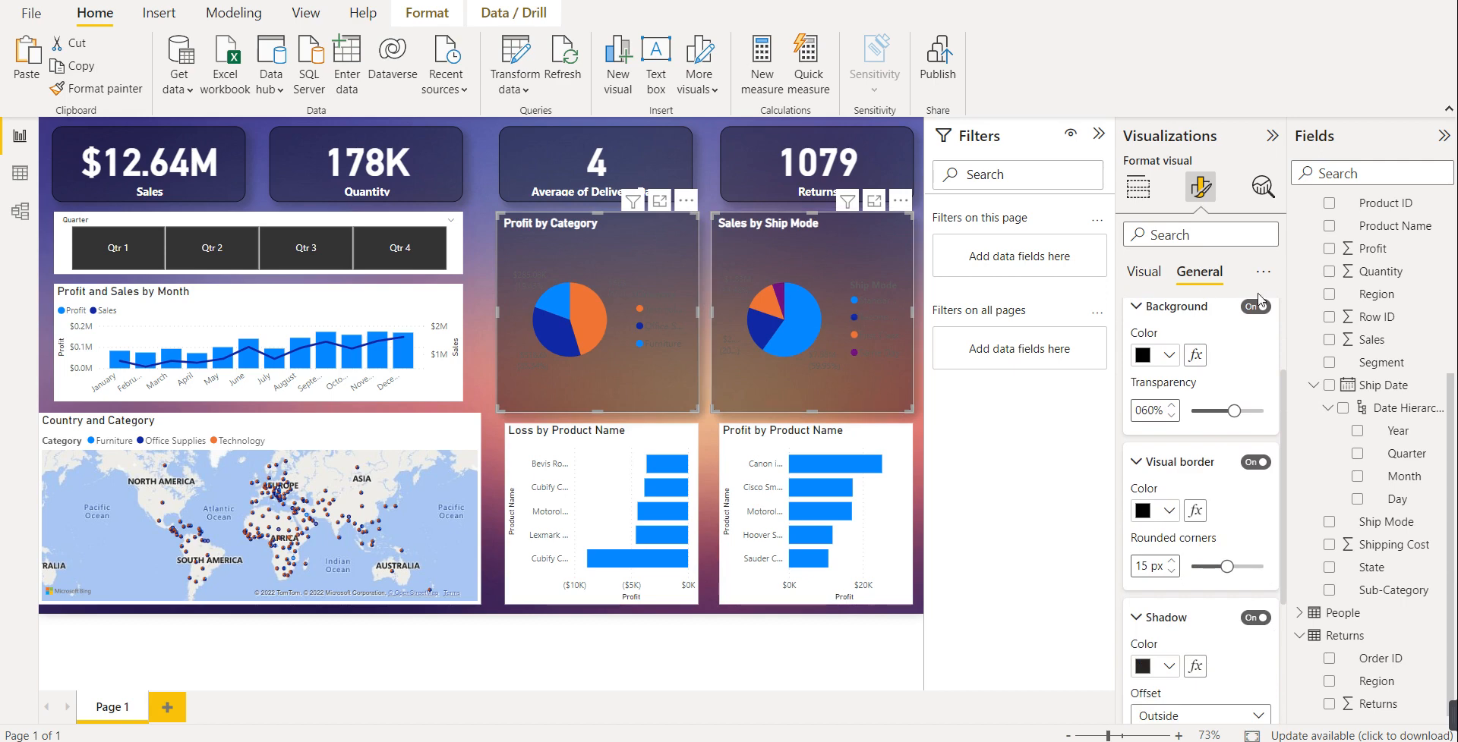
left_click(1146, 279)
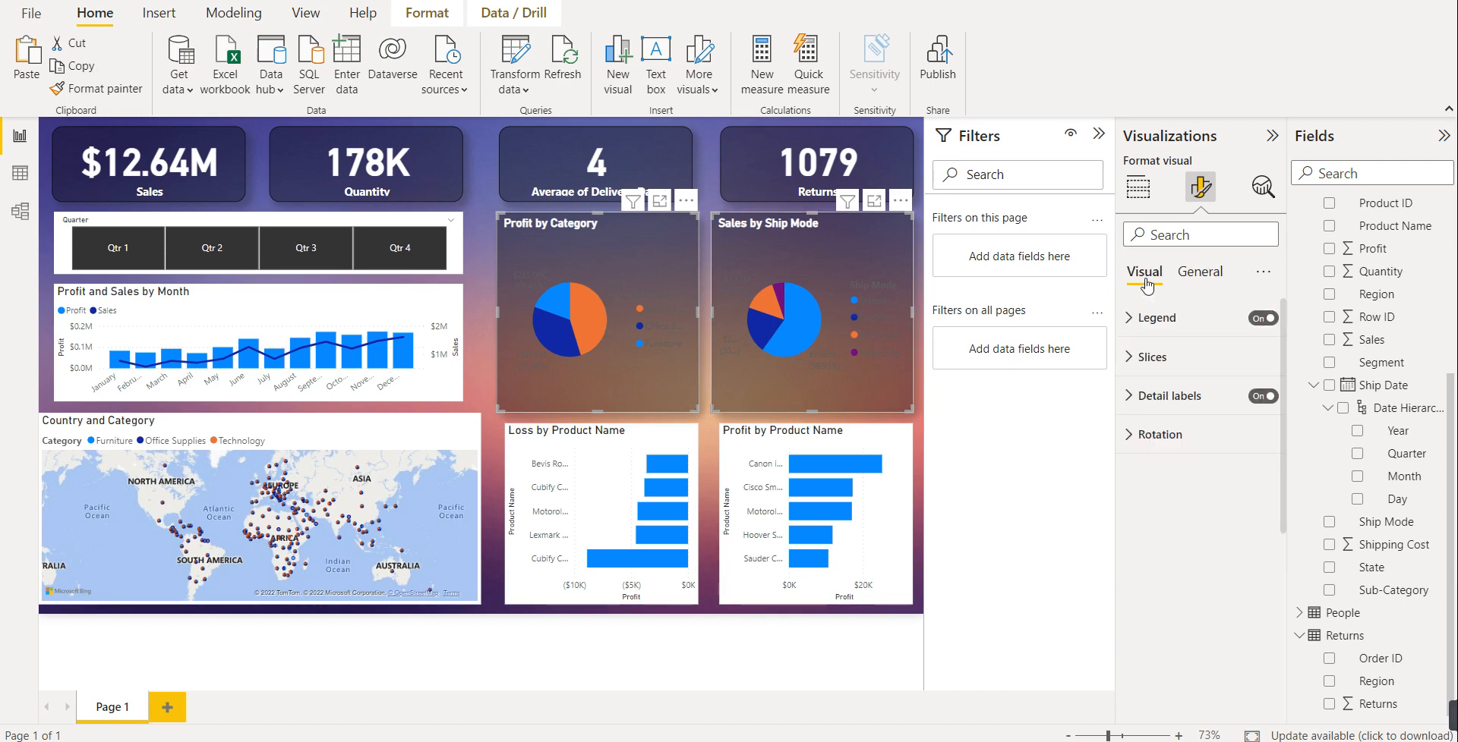
left_click(1156, 322)
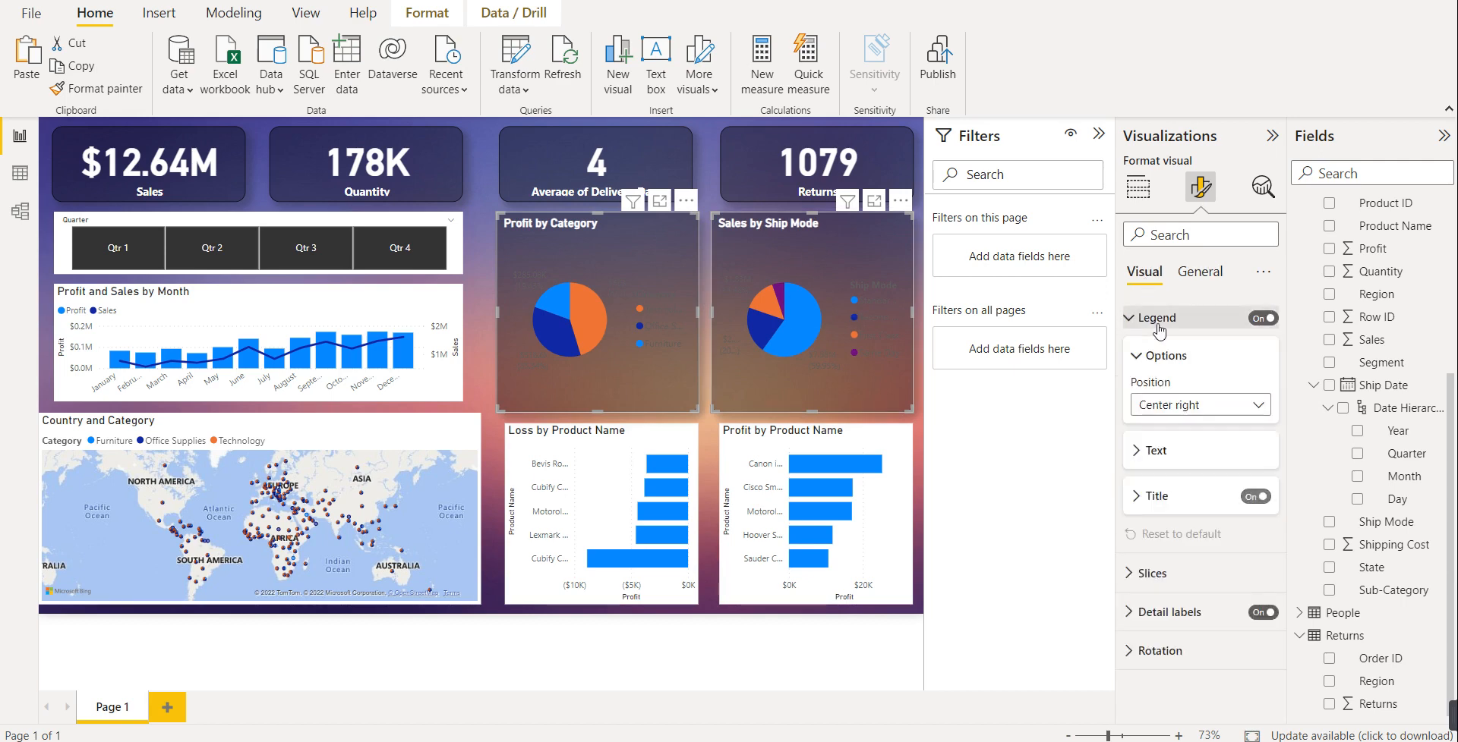
left_click(1164, 500)
left_click(1155, 495)
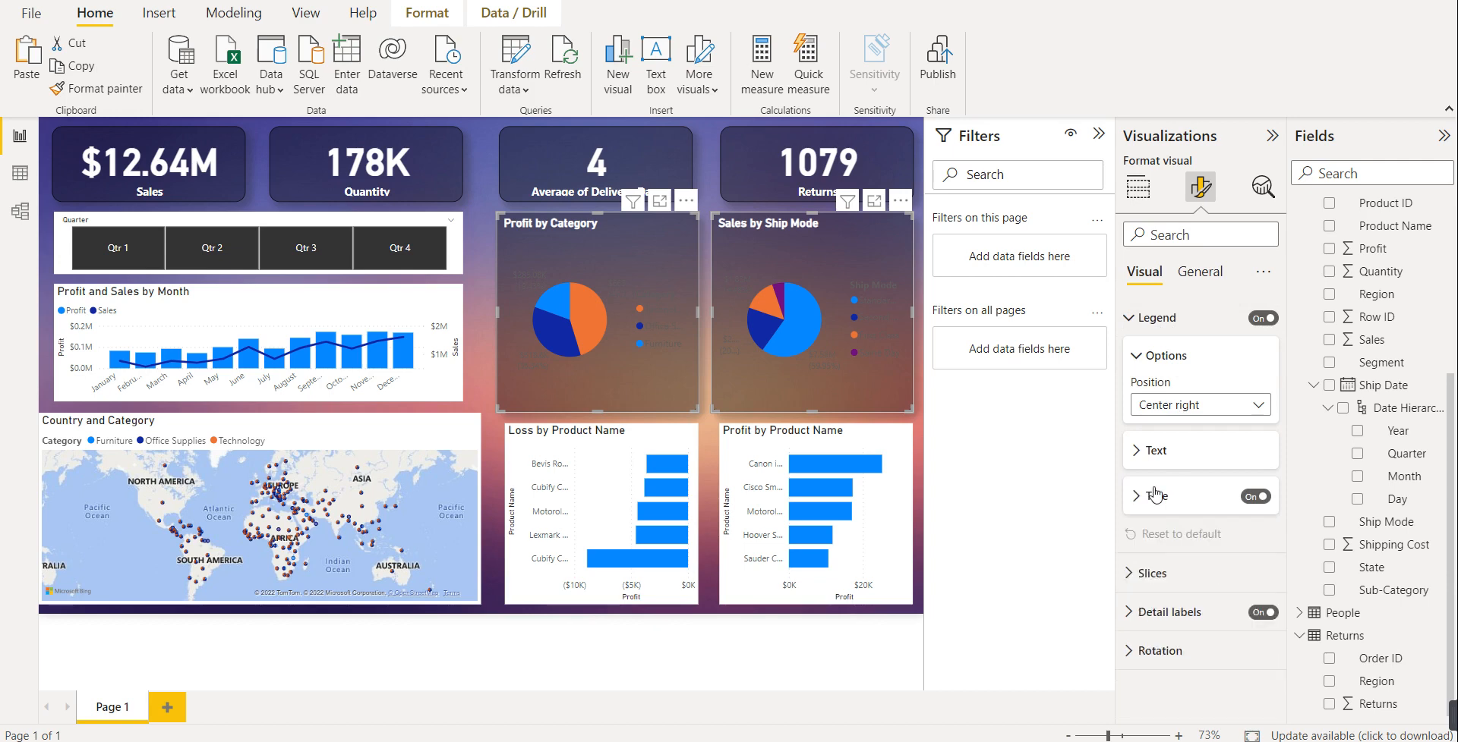
left_click(1155, 460)
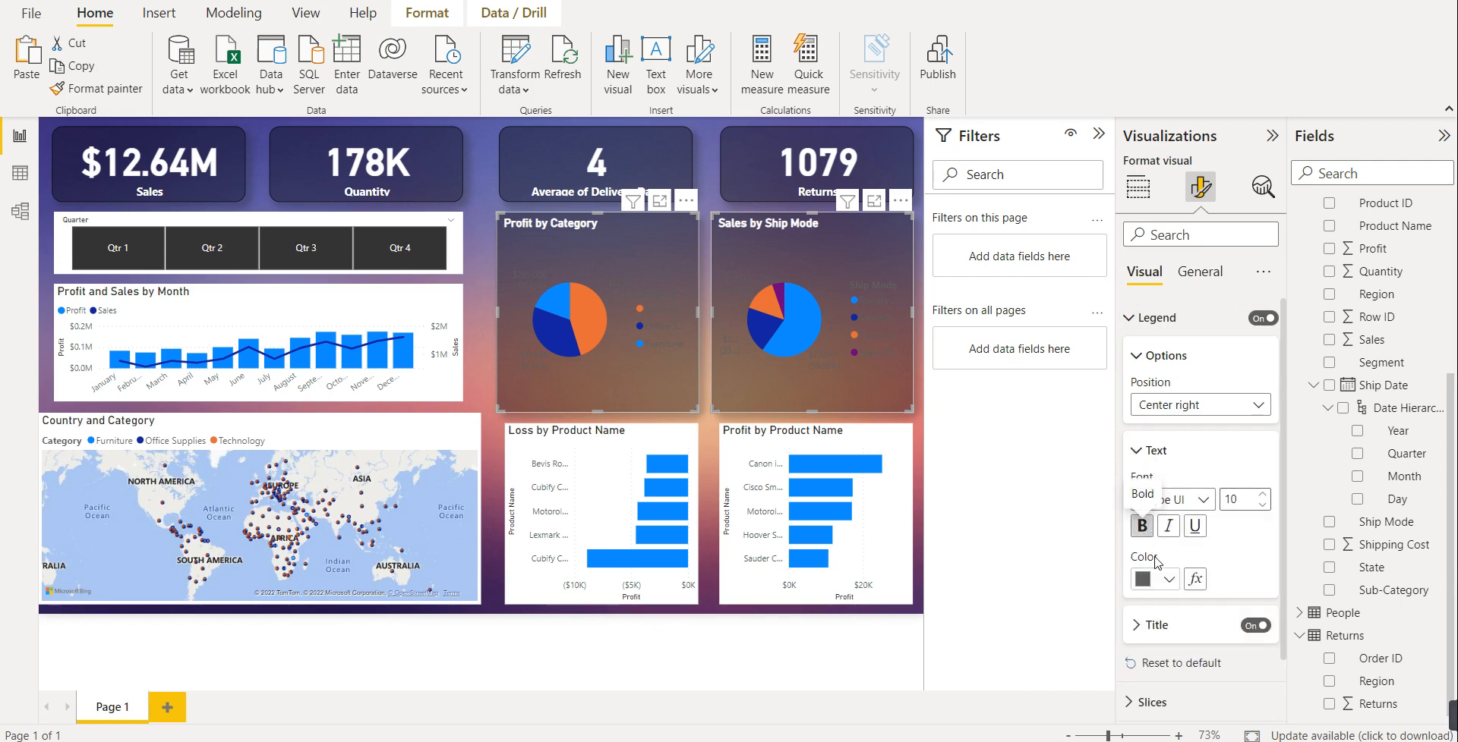
left_click(1162, 583)
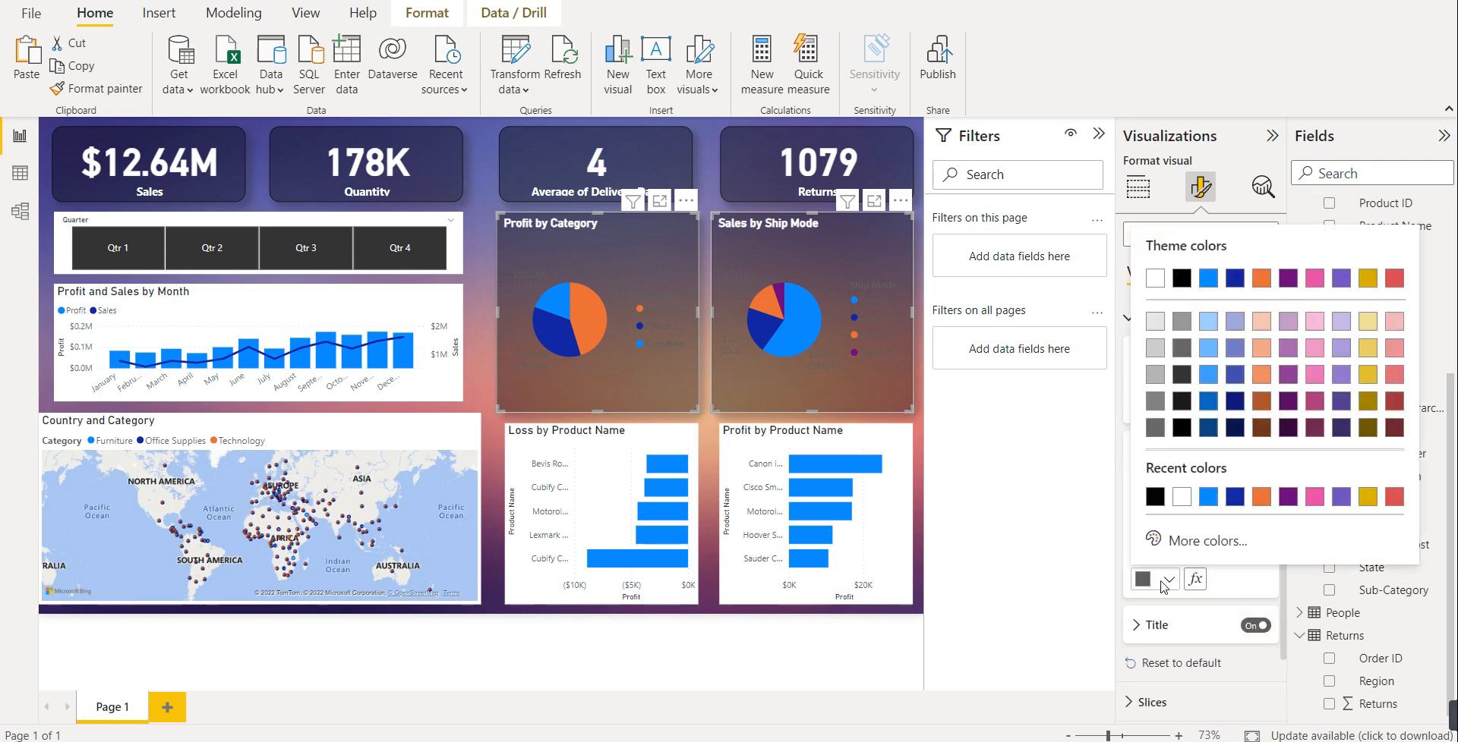
left_click(1179, 499)
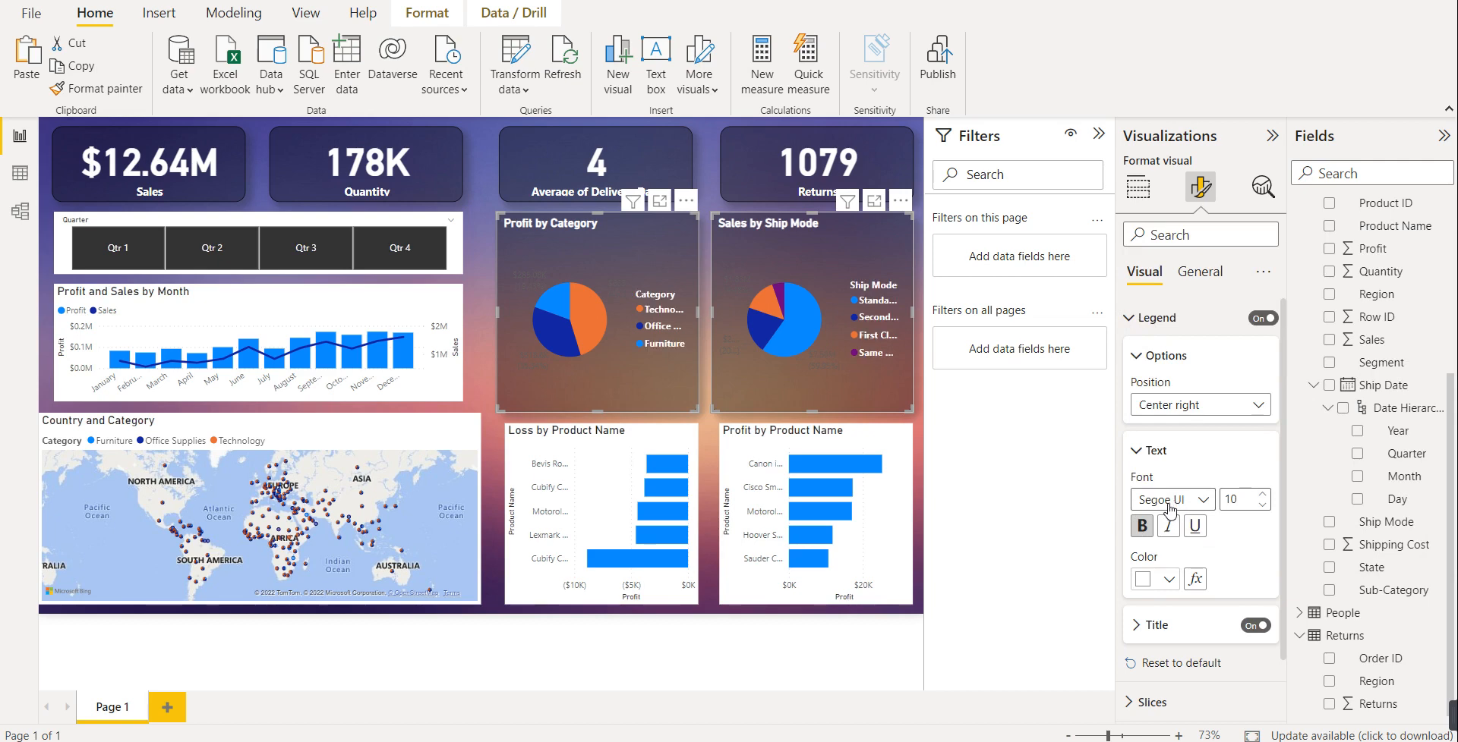
- Make the detail label values of both pie charts bold and white
scroll(1160, 561, "down", 2)
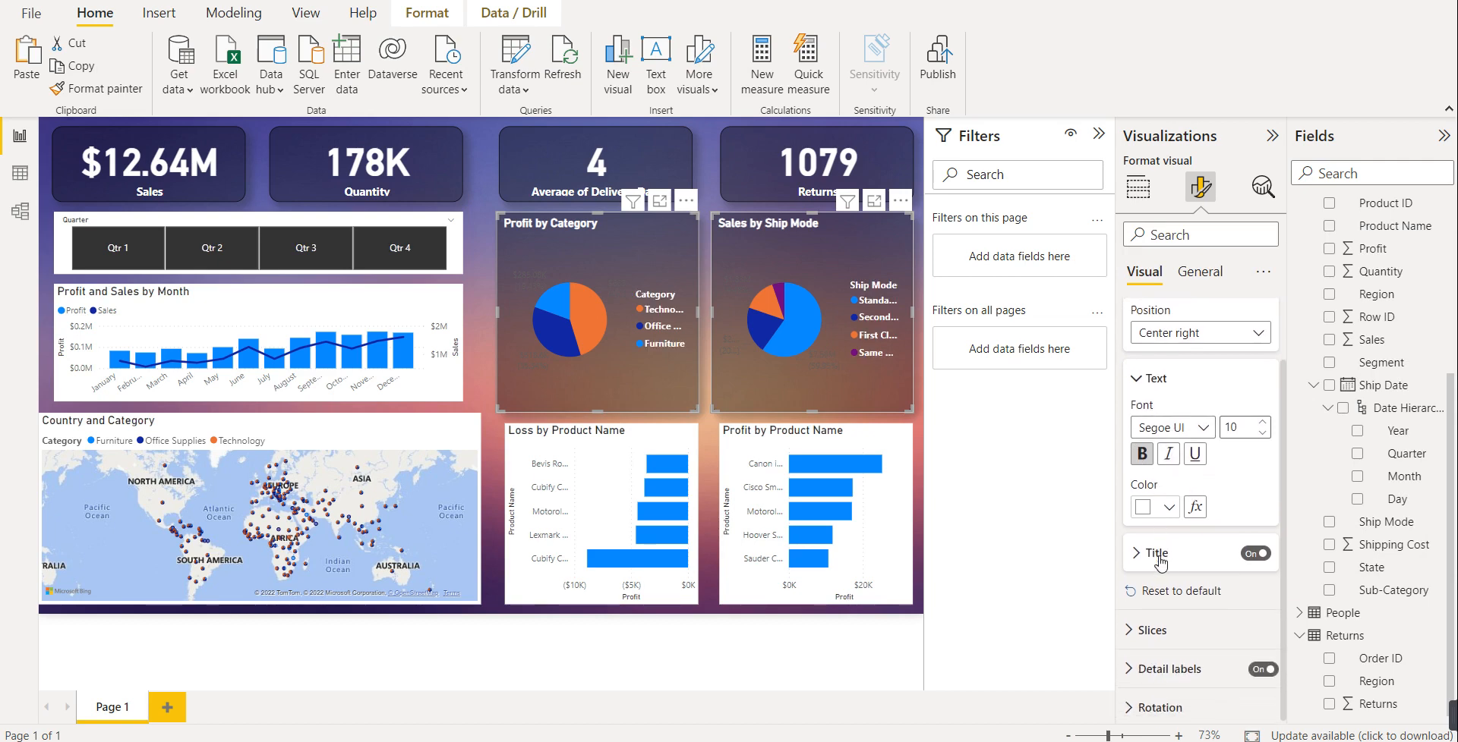
left_click(1160, 562)
scroll(1160, 565, "down", 1)
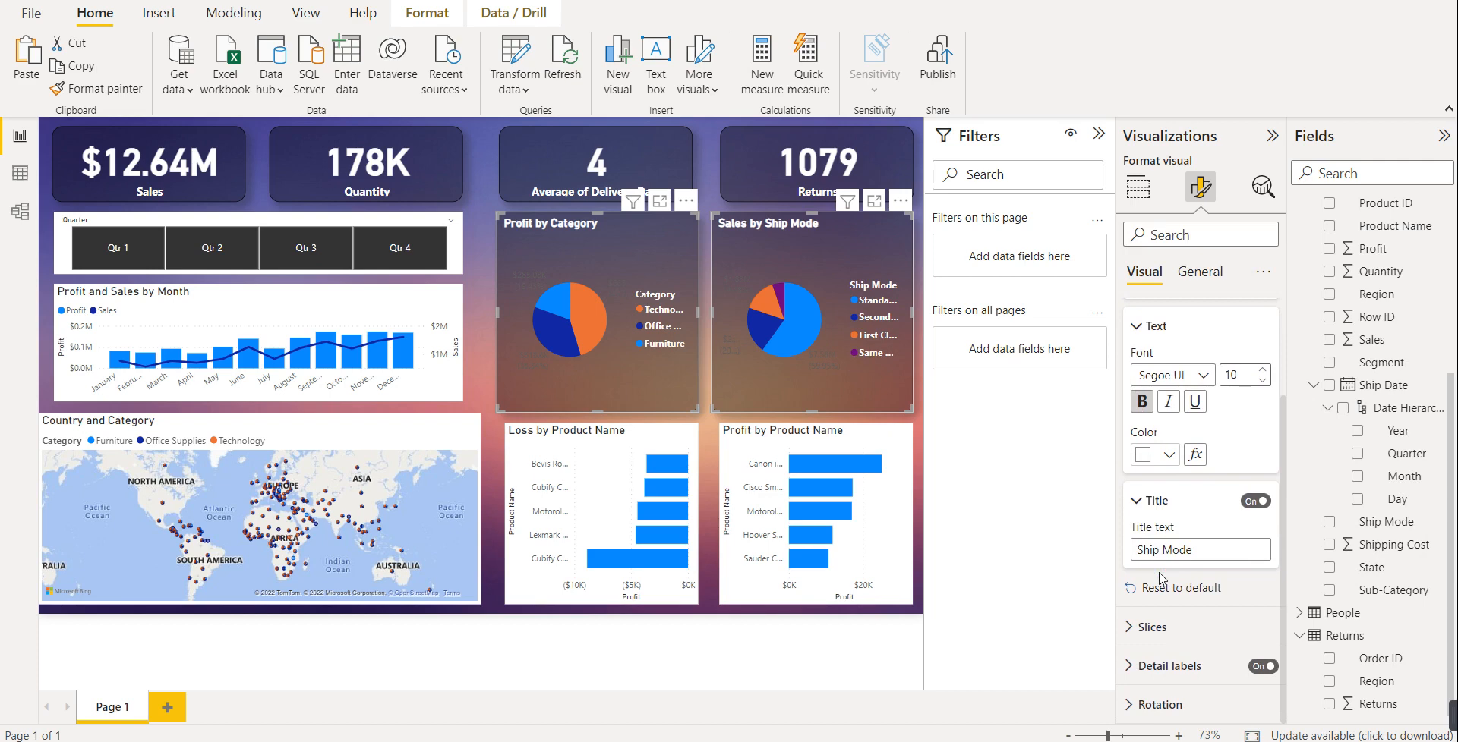
left_click(1155, 500)
left_click(1169, 666)
scroll(1169, 666, "down", 2)
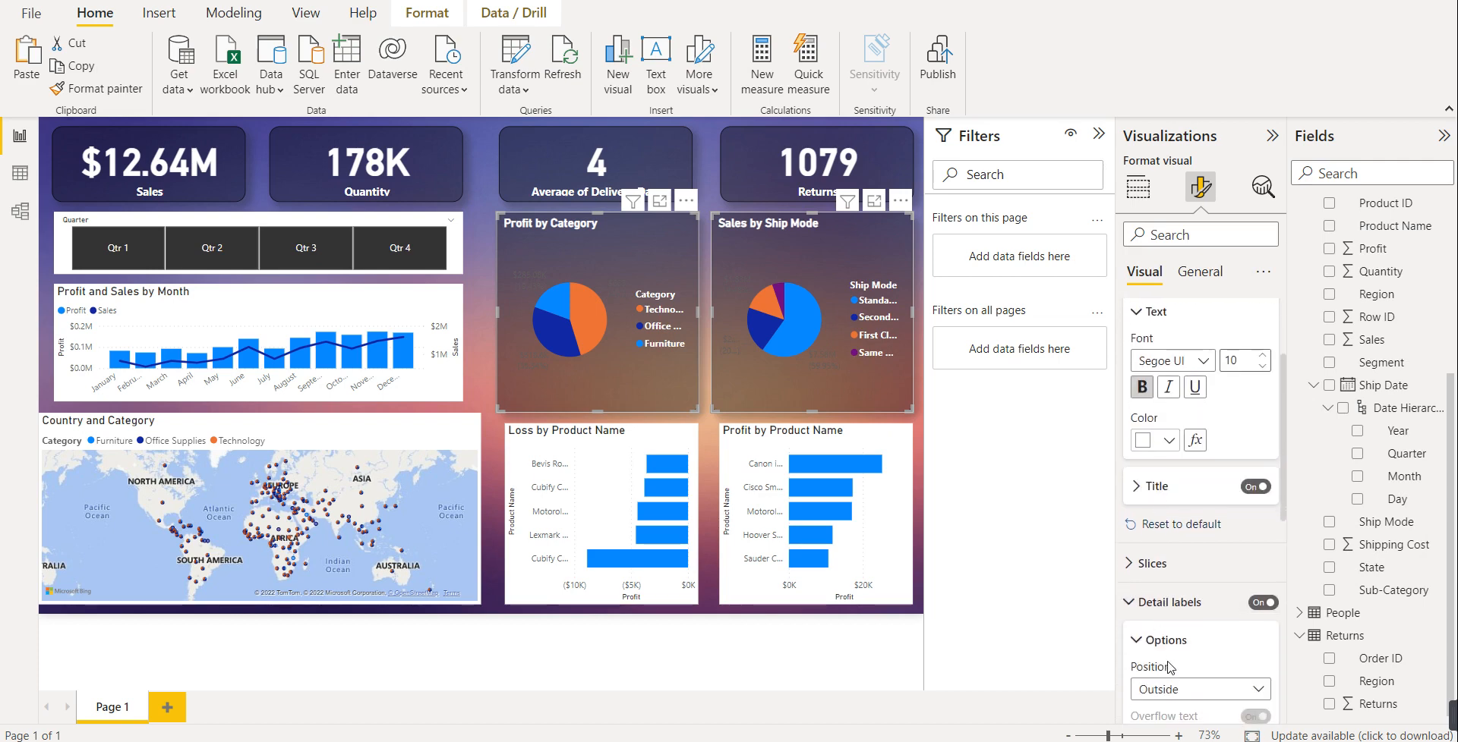
scroll(1167, 668, "down", 3)
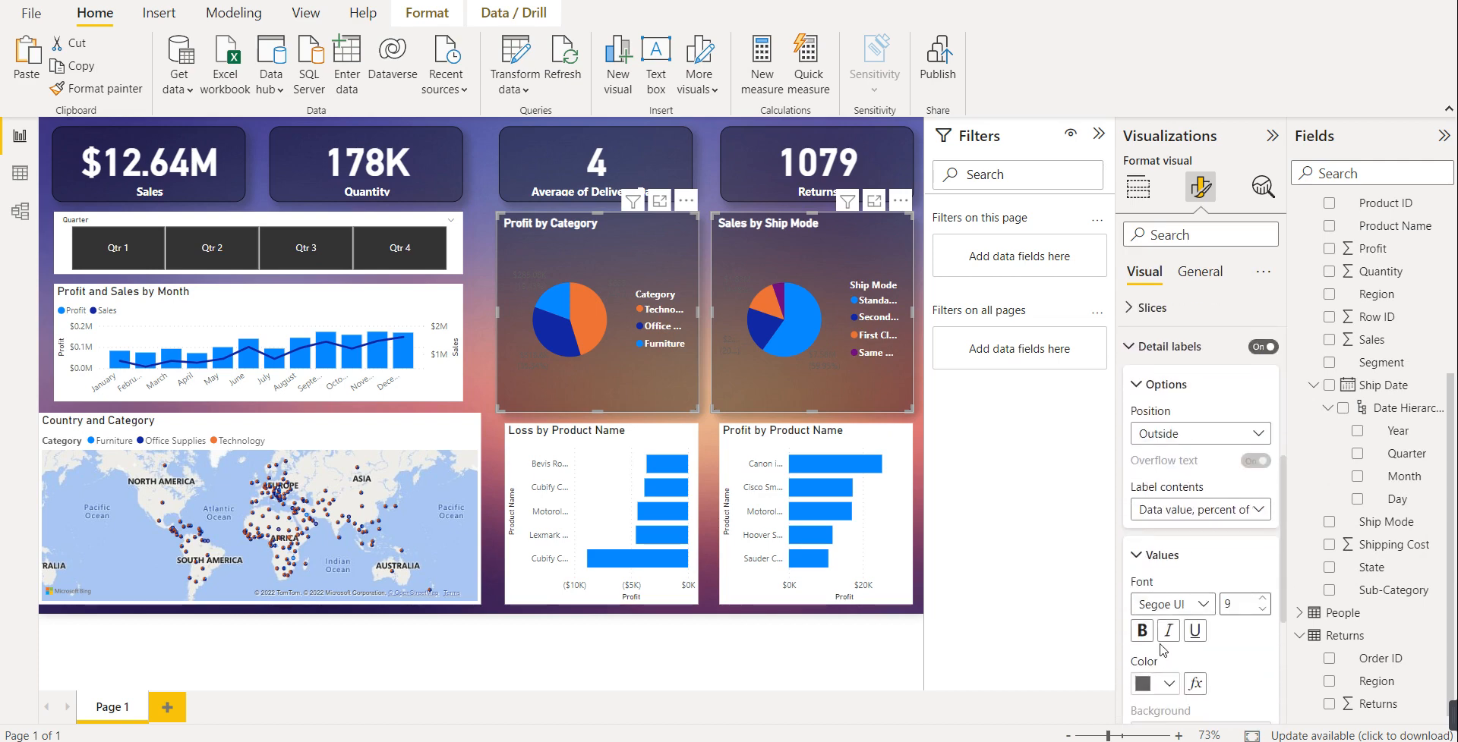
left_click(1169, 684)
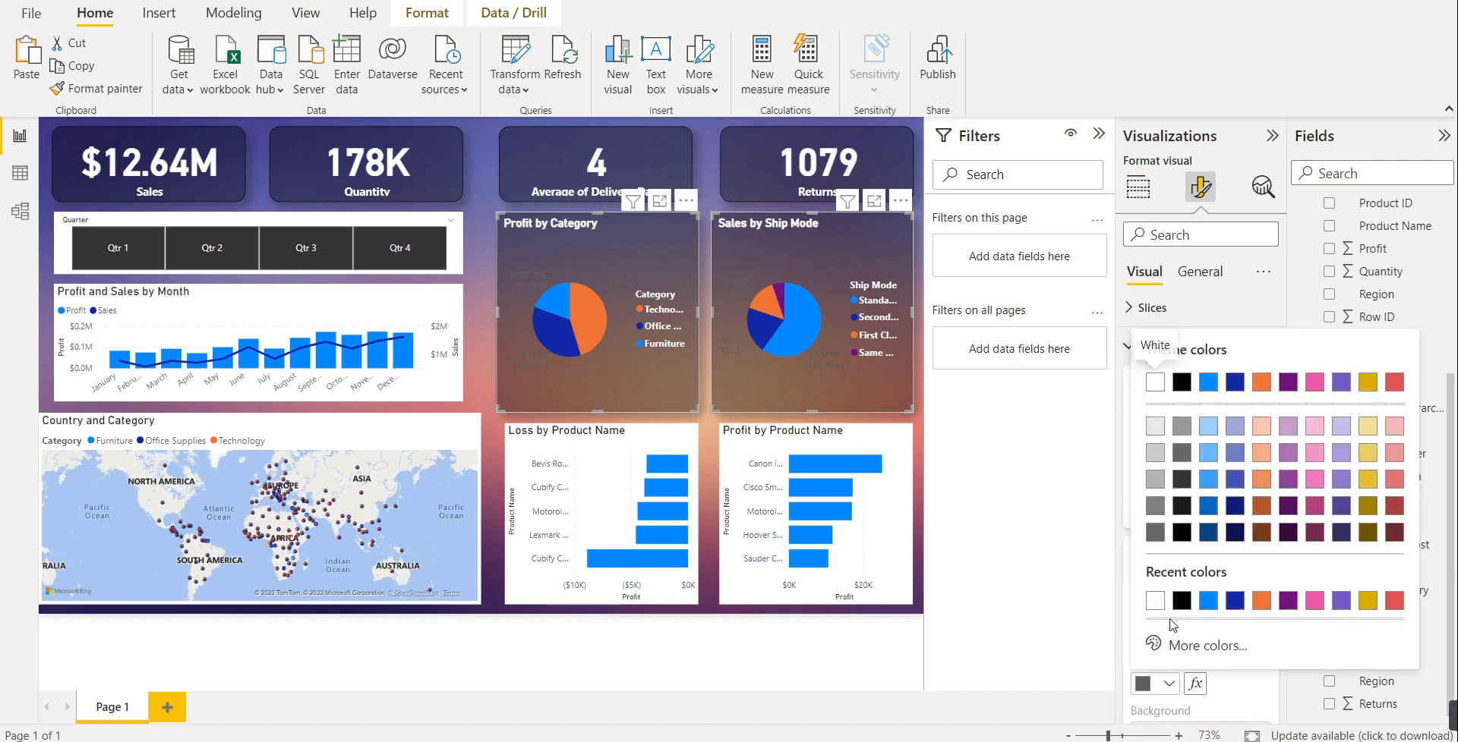
left_click(1155, 602)
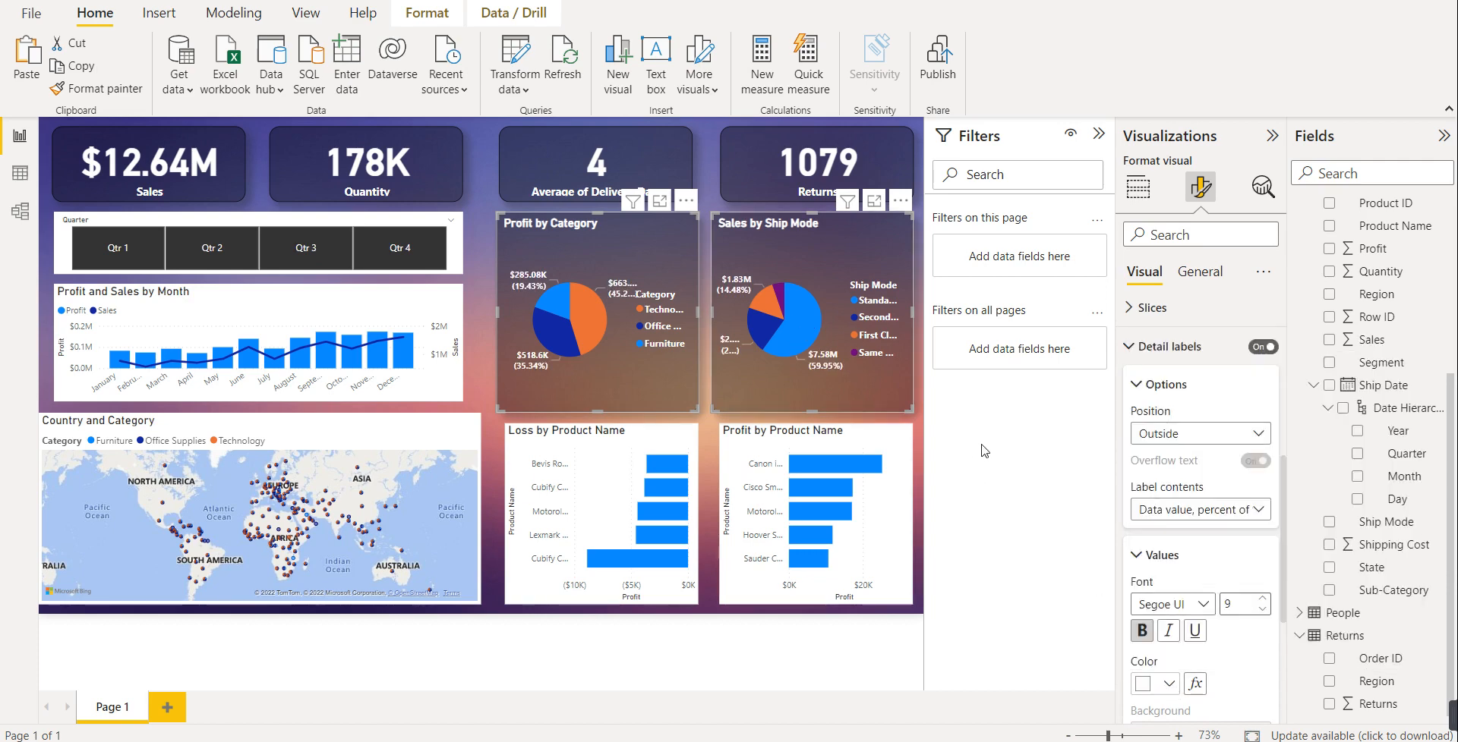
left_click(478, 304)
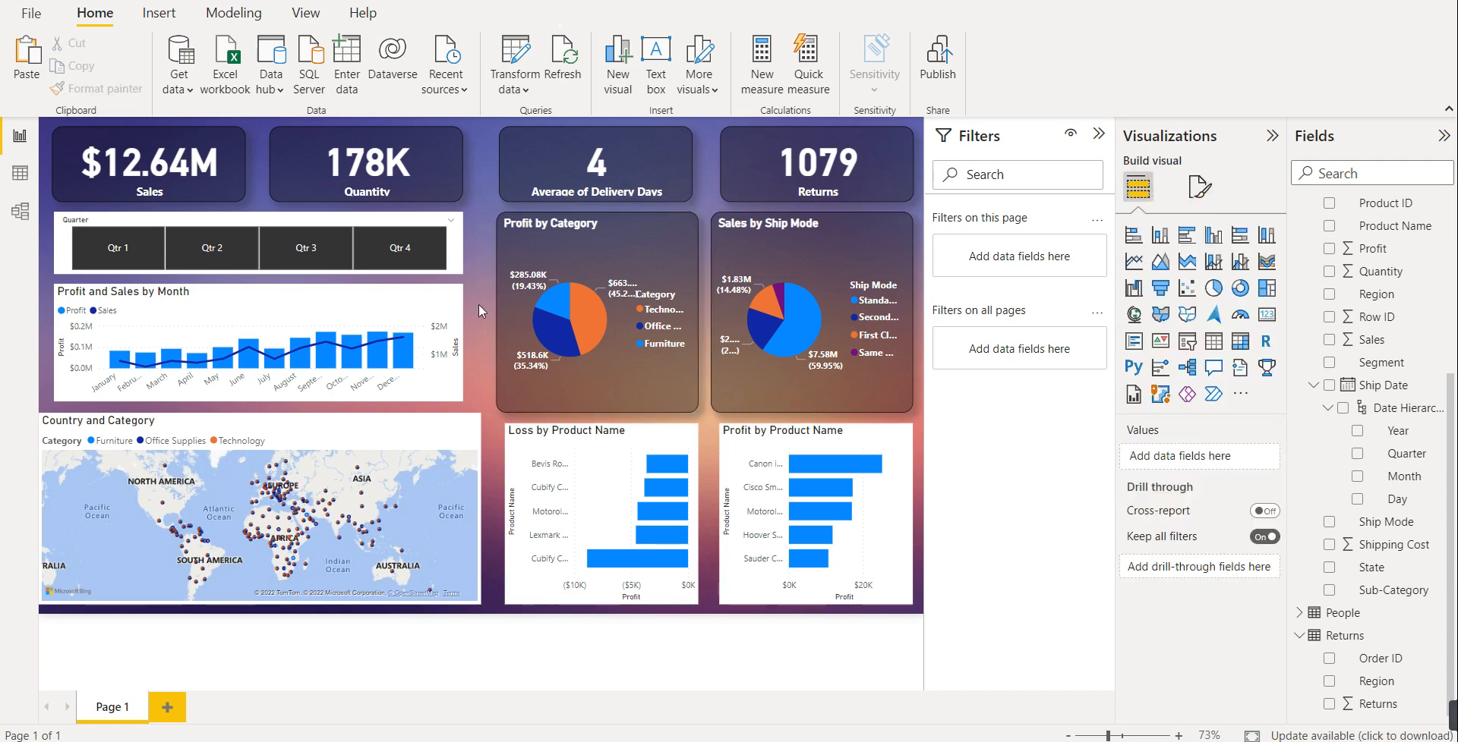
- Give the Loss by Product Name and Profit by Product Name bar charts a black background with 64% transparency
left_click(614, 453)
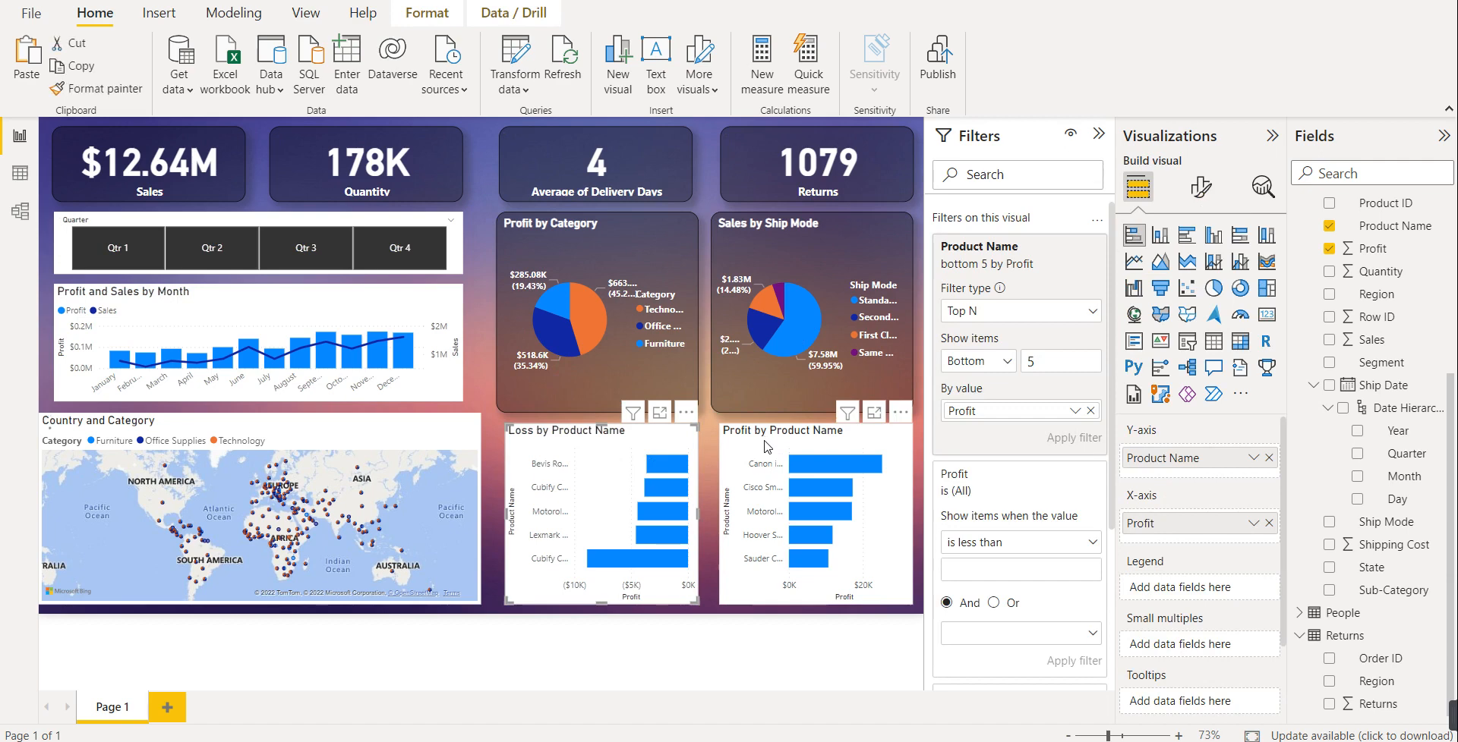
left_click(767, 447, "ctrl")
left_click(1201, 187)
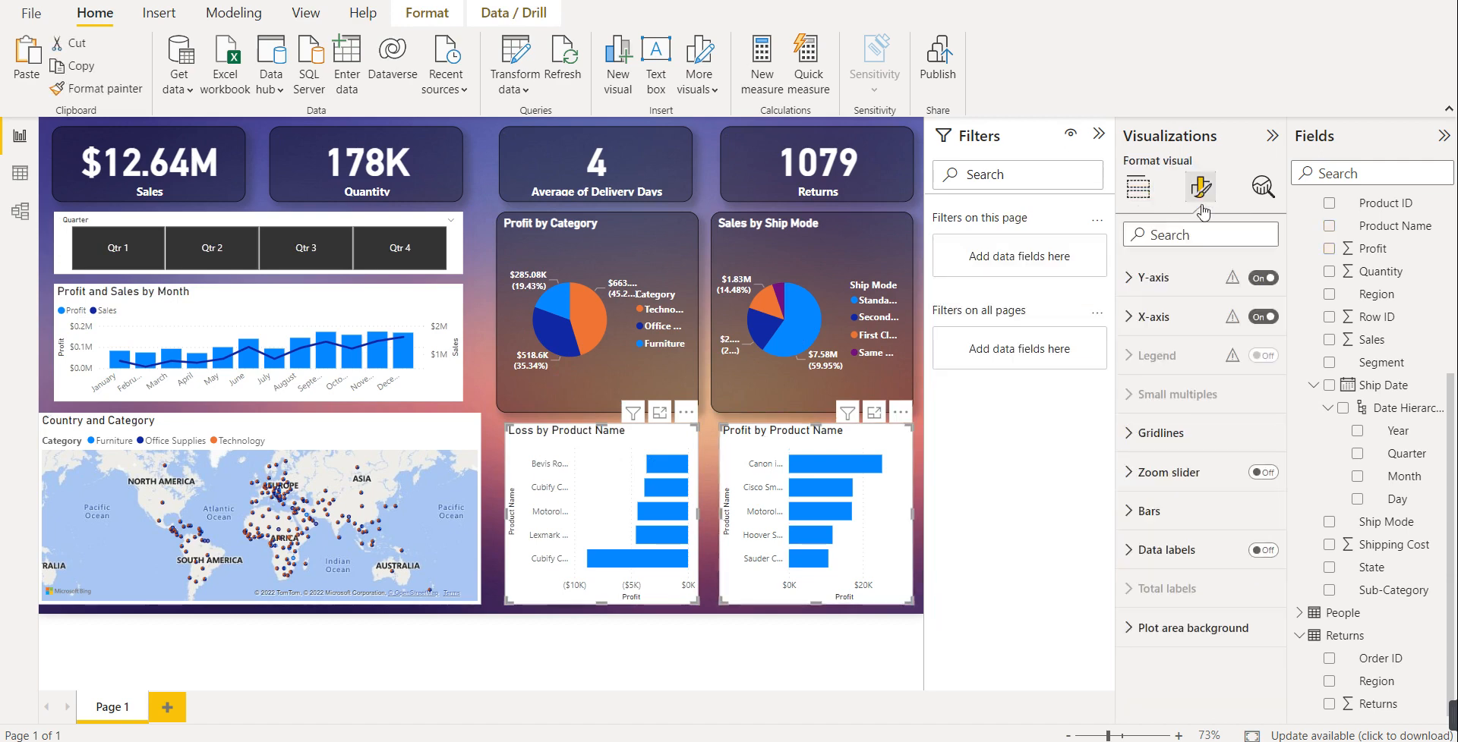
left_click(1200, 273)
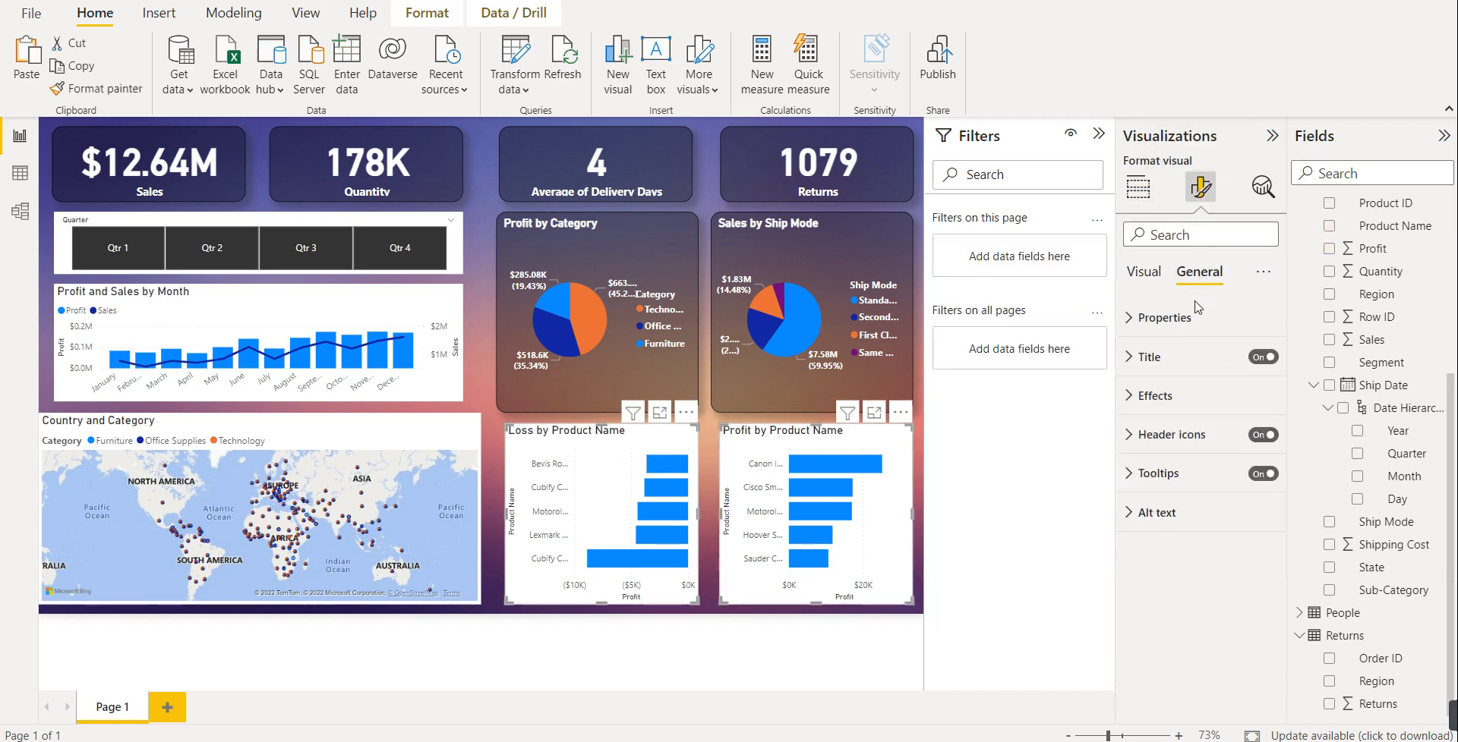
left_click(1158, 396)
left_click(1167, 483)
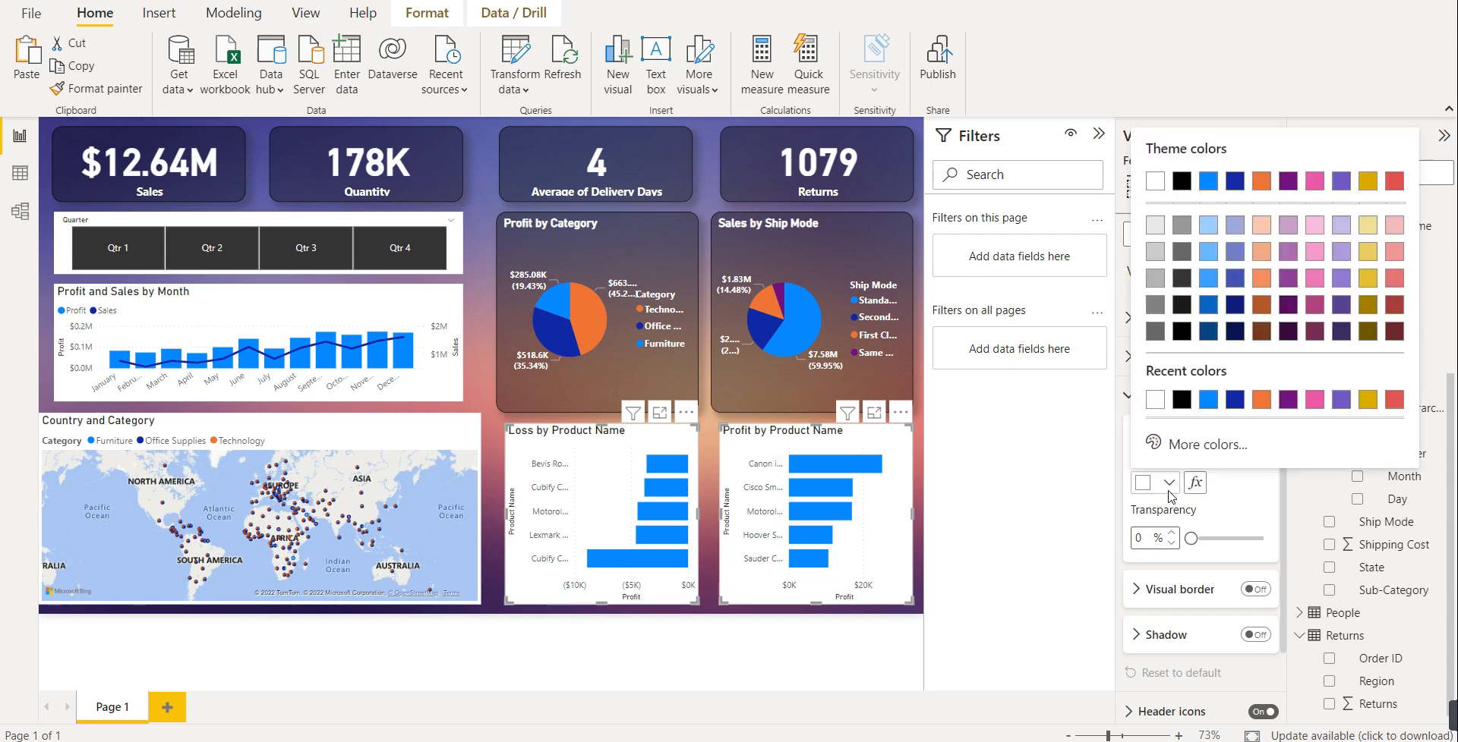
left_click(1182, 408)
left_click_drag(1190, 539, 1236, 540)
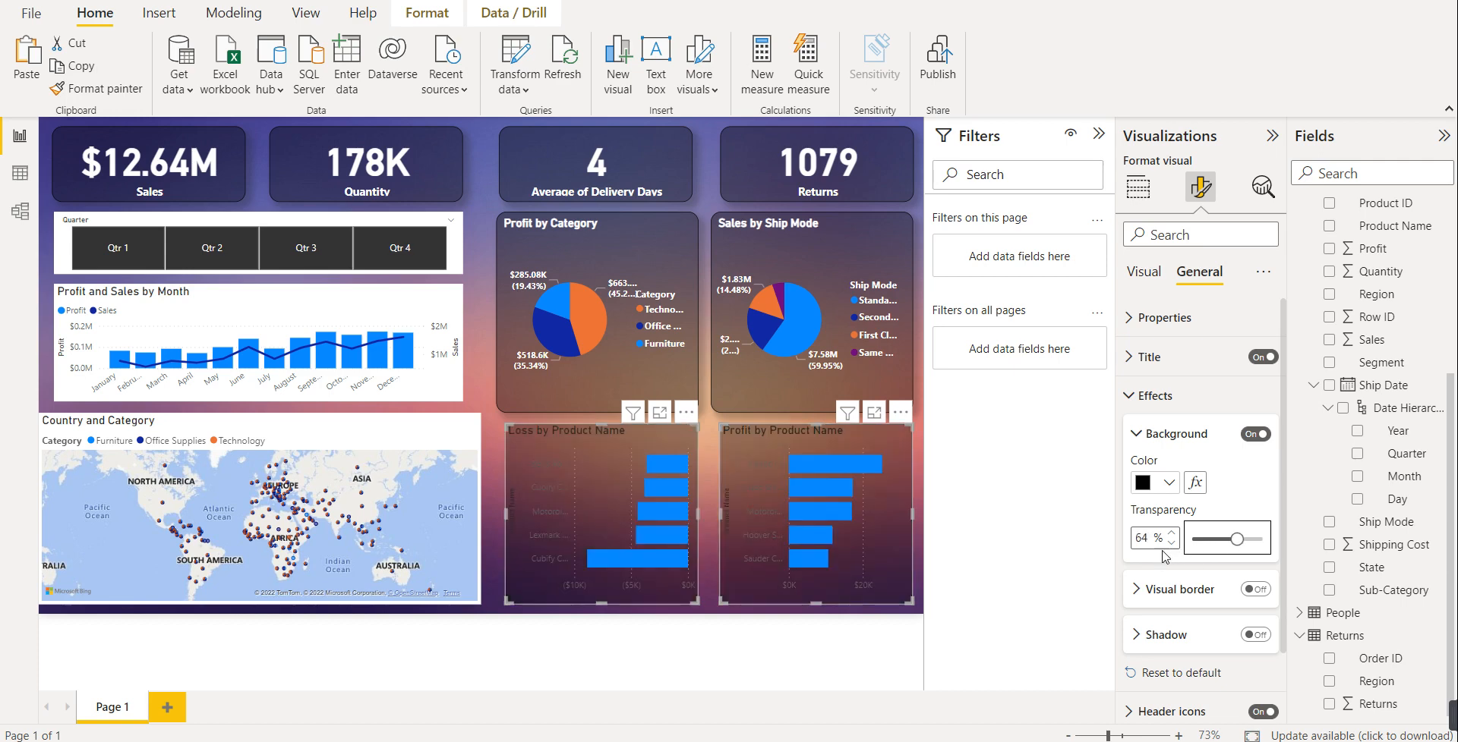
- Turn on the shadow and the visual border for both bar charts, with 15 px rounded corners
left_click(1251, 590)
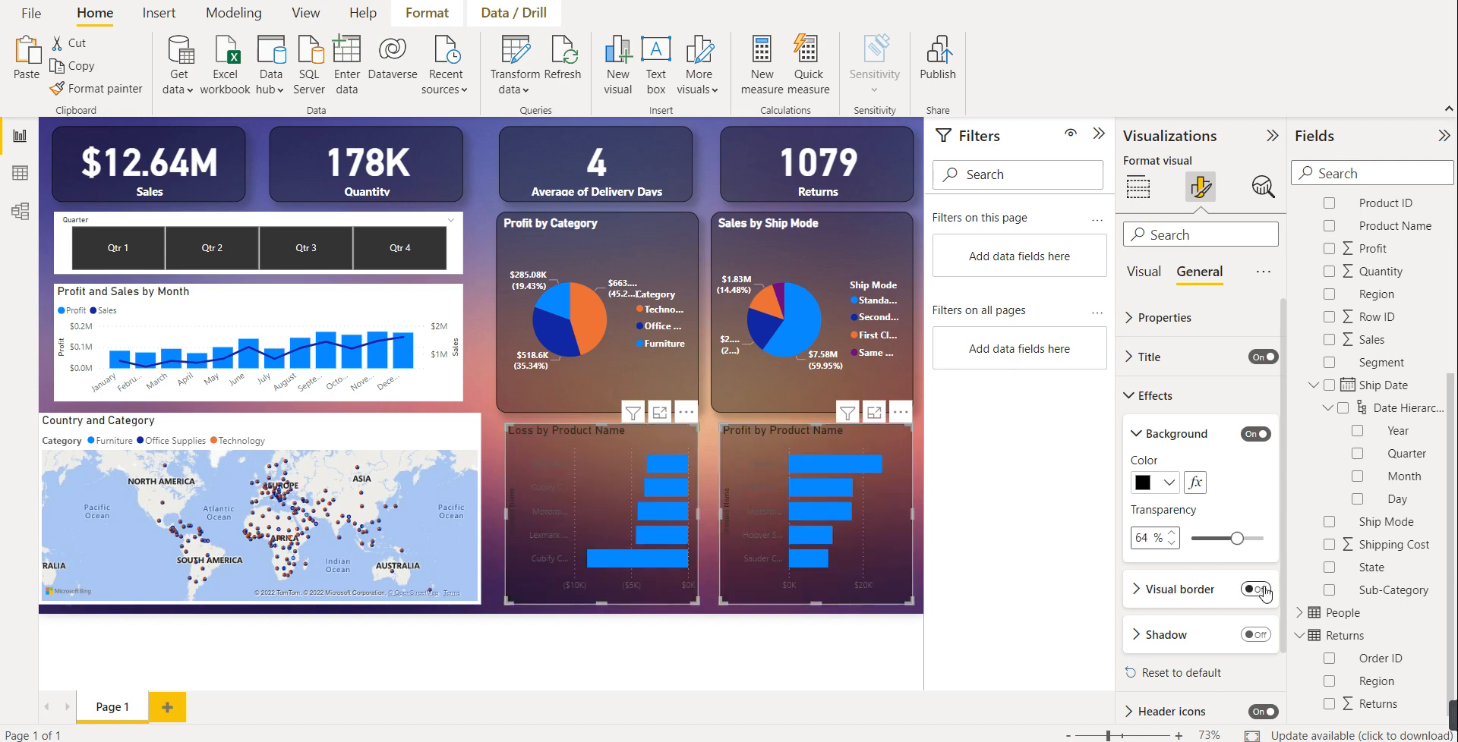
left_click(1257, 636)
left_click(1137, 592)
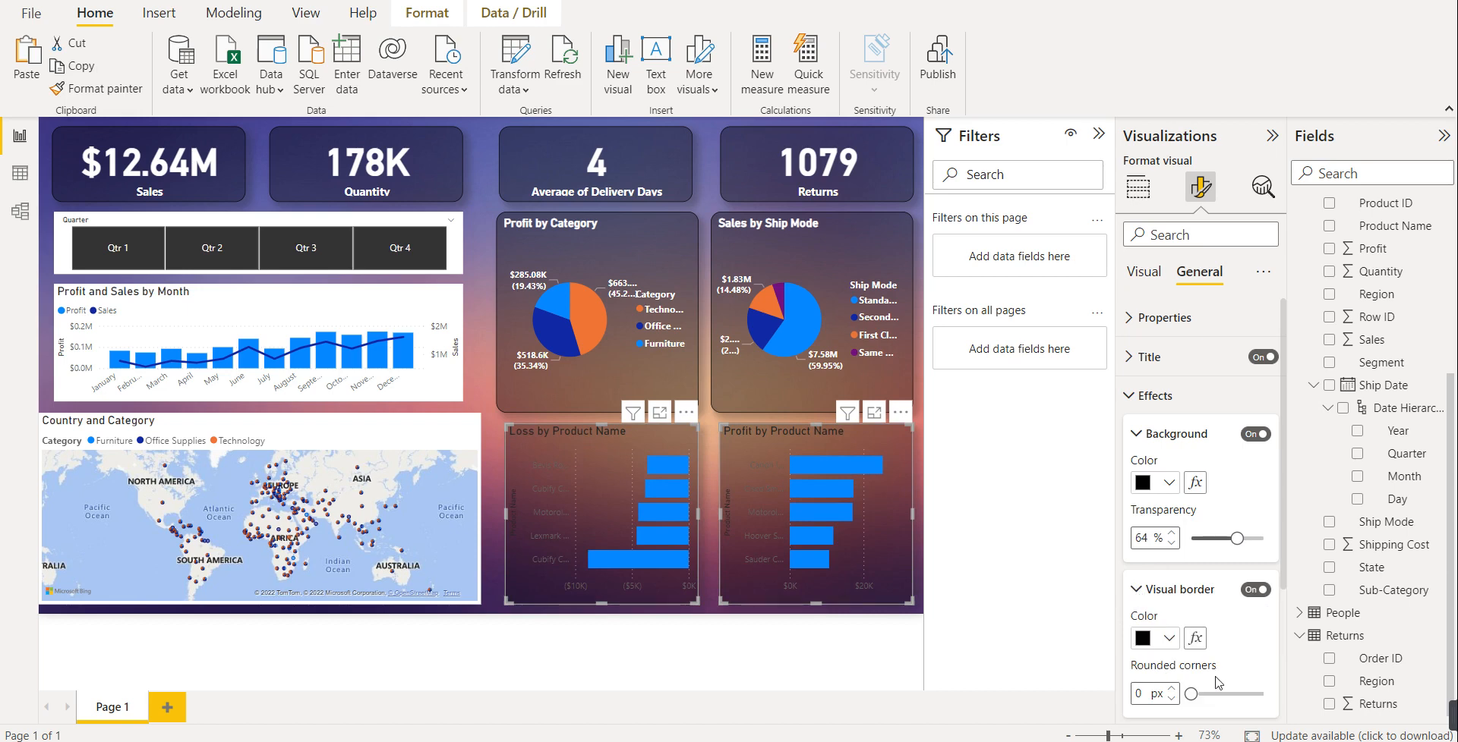
left_click_drag(1193, 691, 1227, 695)
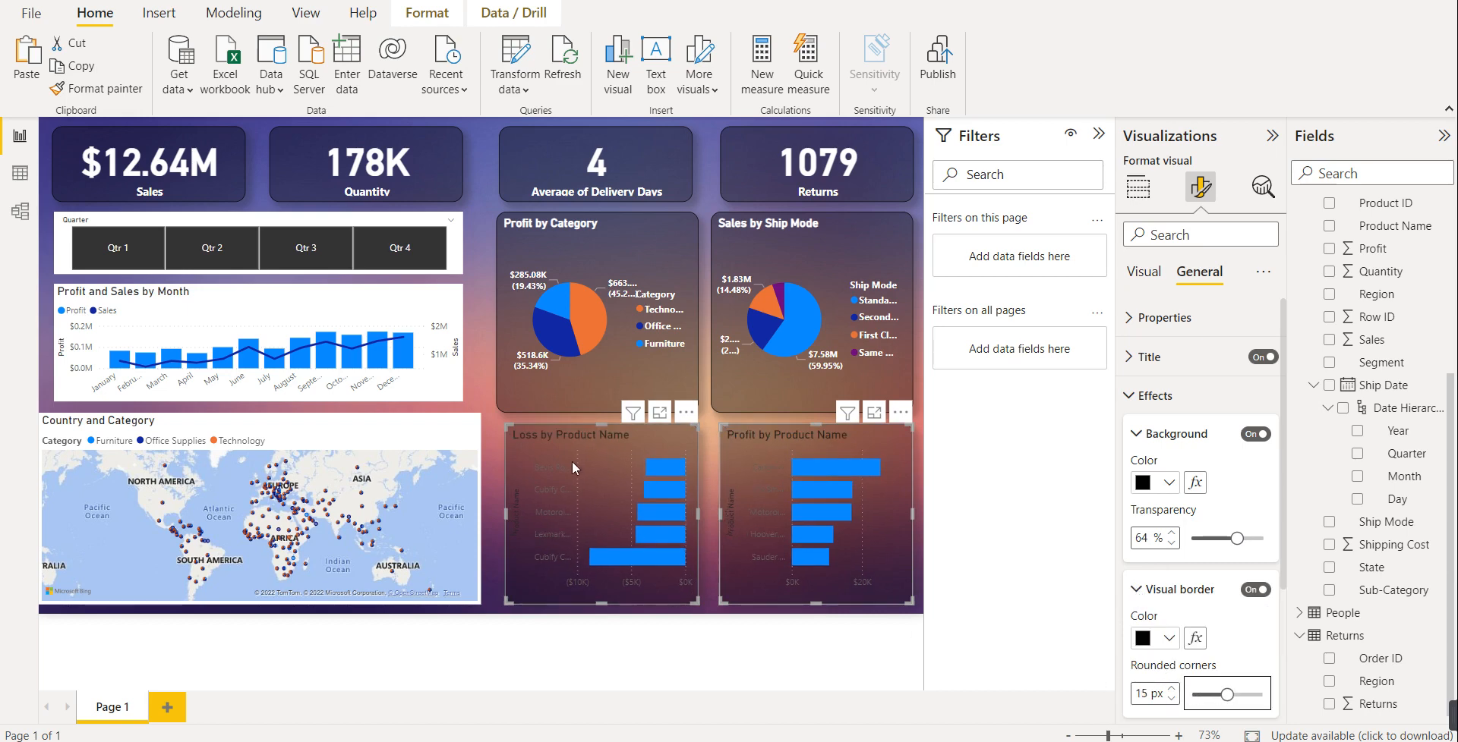
- Make the titles of both Product Name bar charts bold and white
scroll(1167, 526, "down", 2)
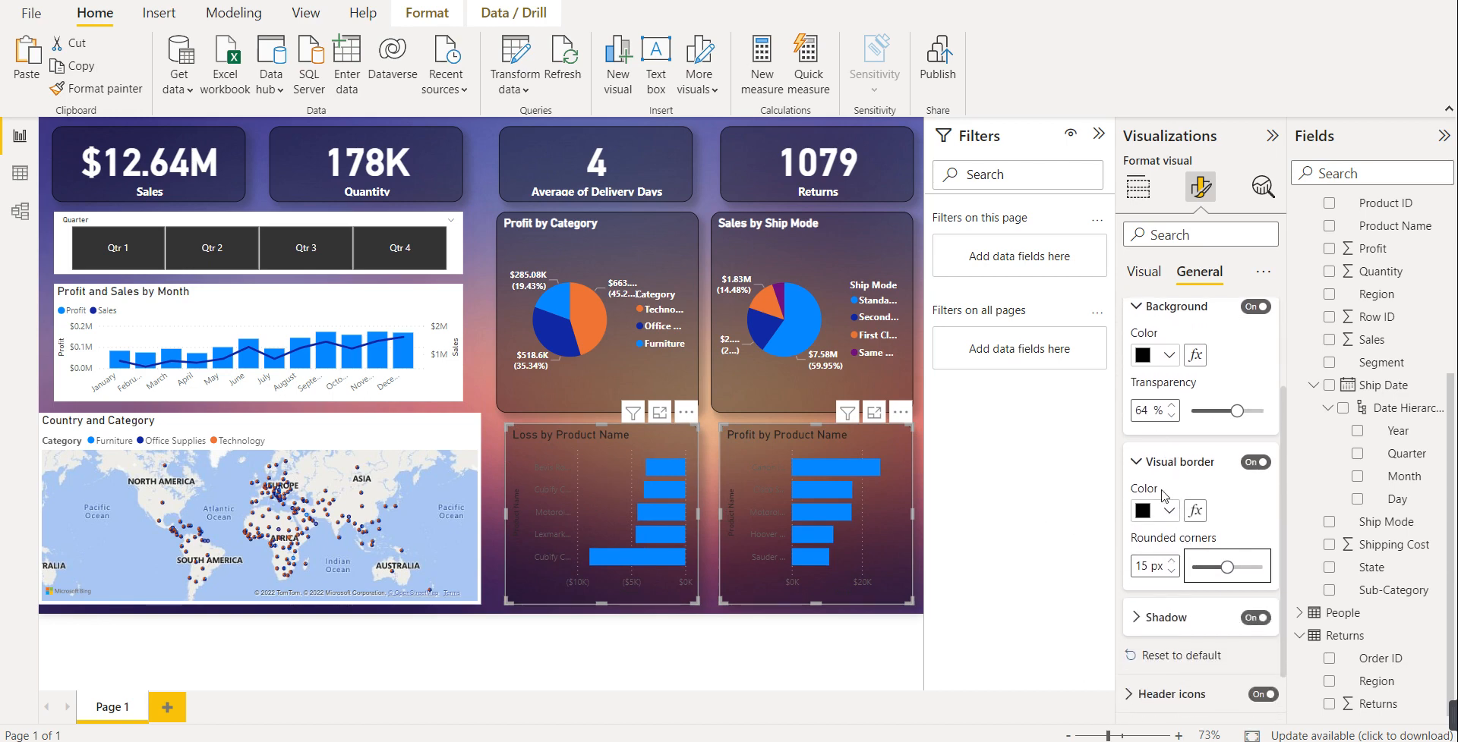
scroll(1166, 328, "up", 2)
left_click(1150, 357)
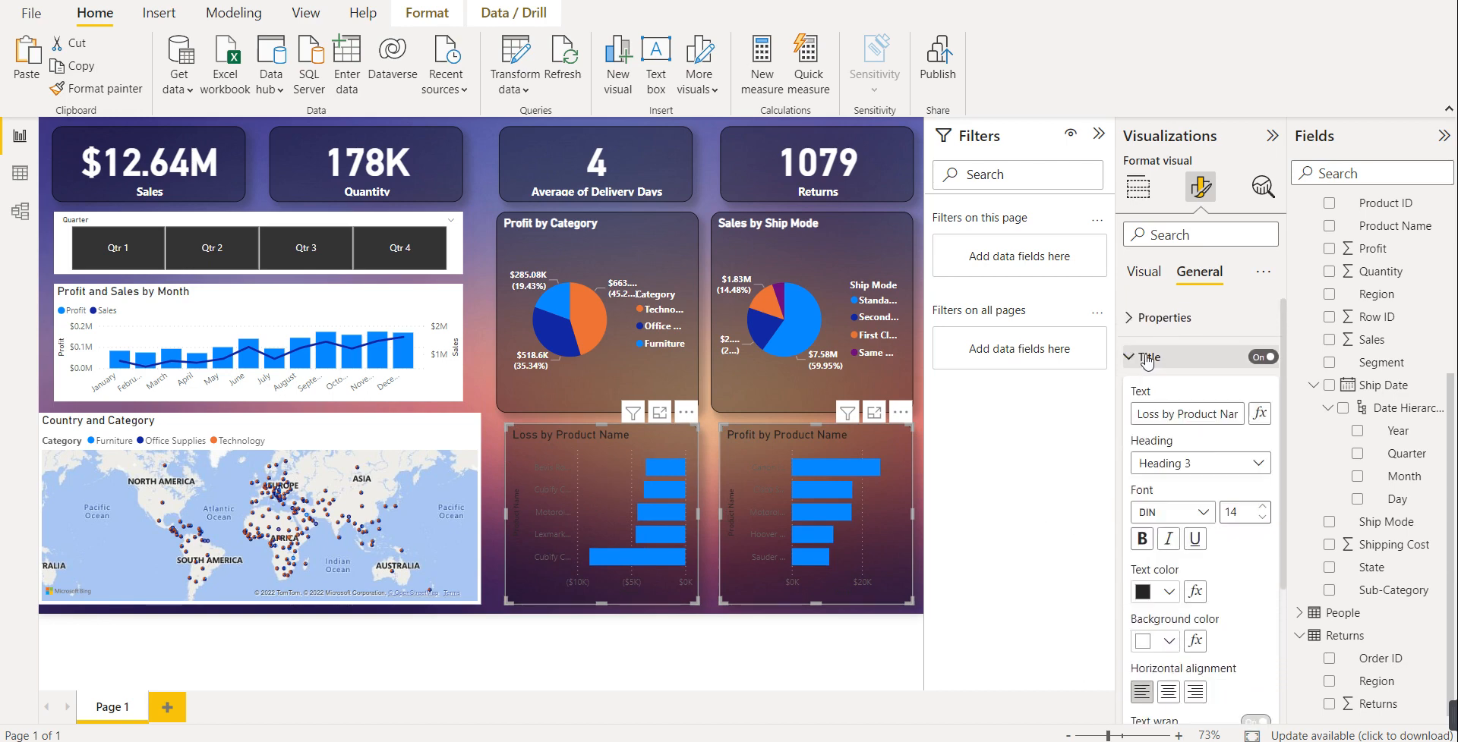
left_click(1166, 591)
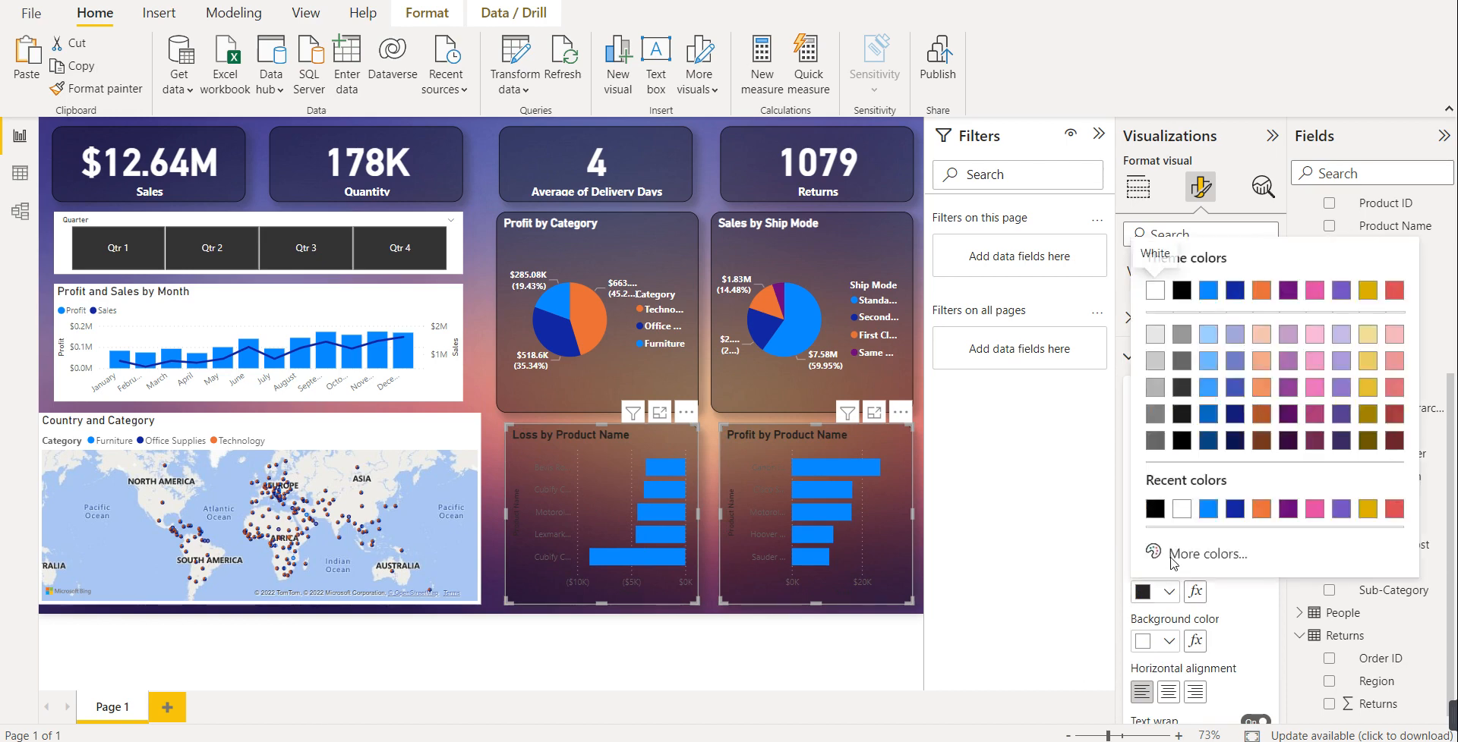
left_click(1180, 510)
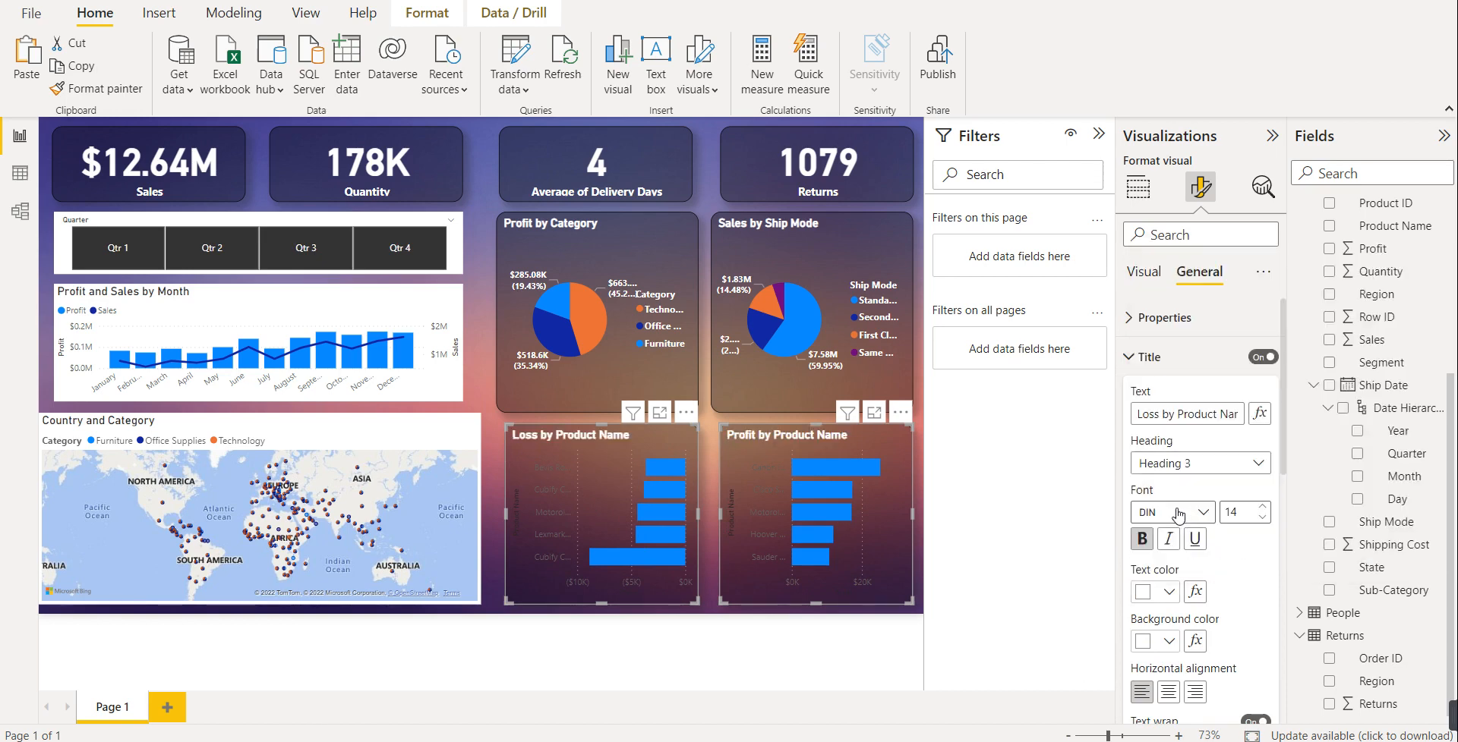
- Make the Y-axis values of both bar charts bold and white
left_click(1143, 273)
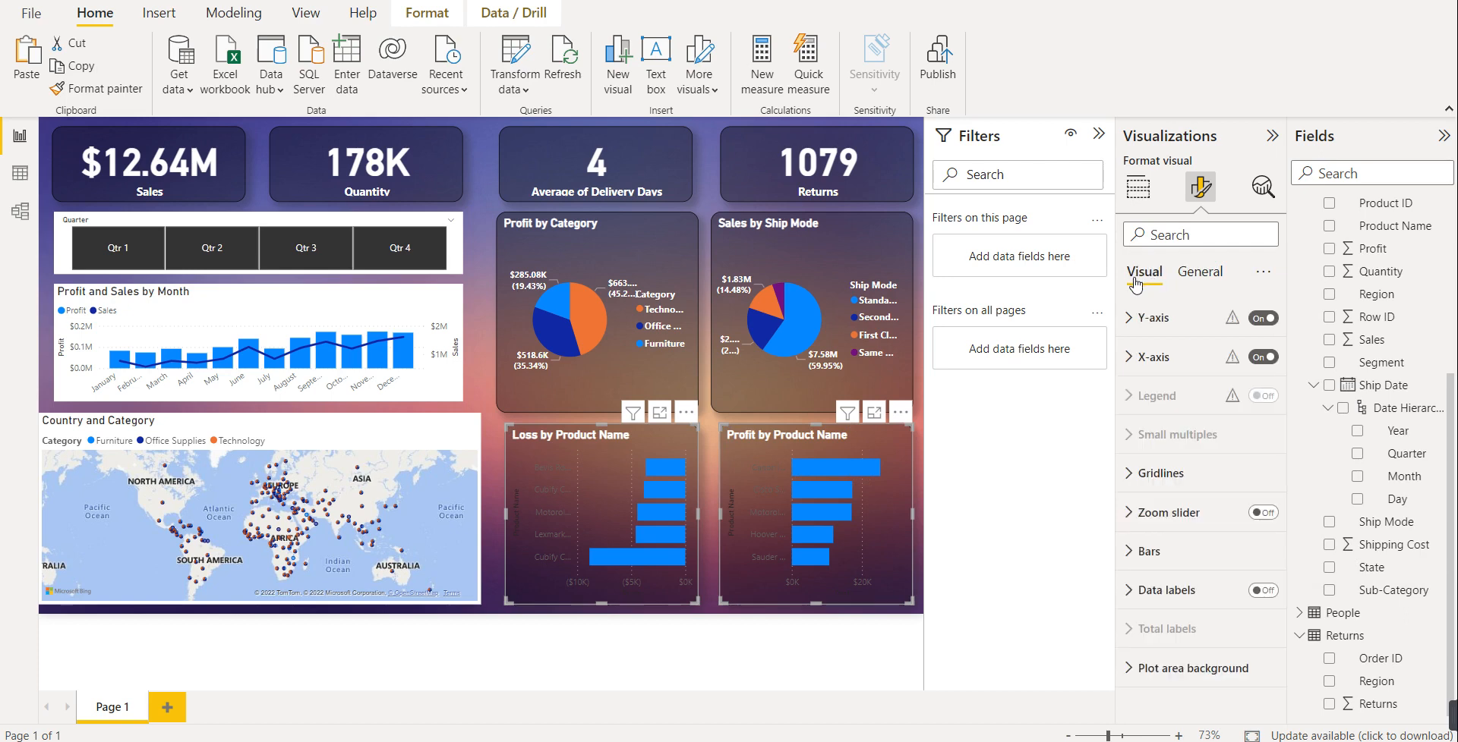
left_click(1158, 320)
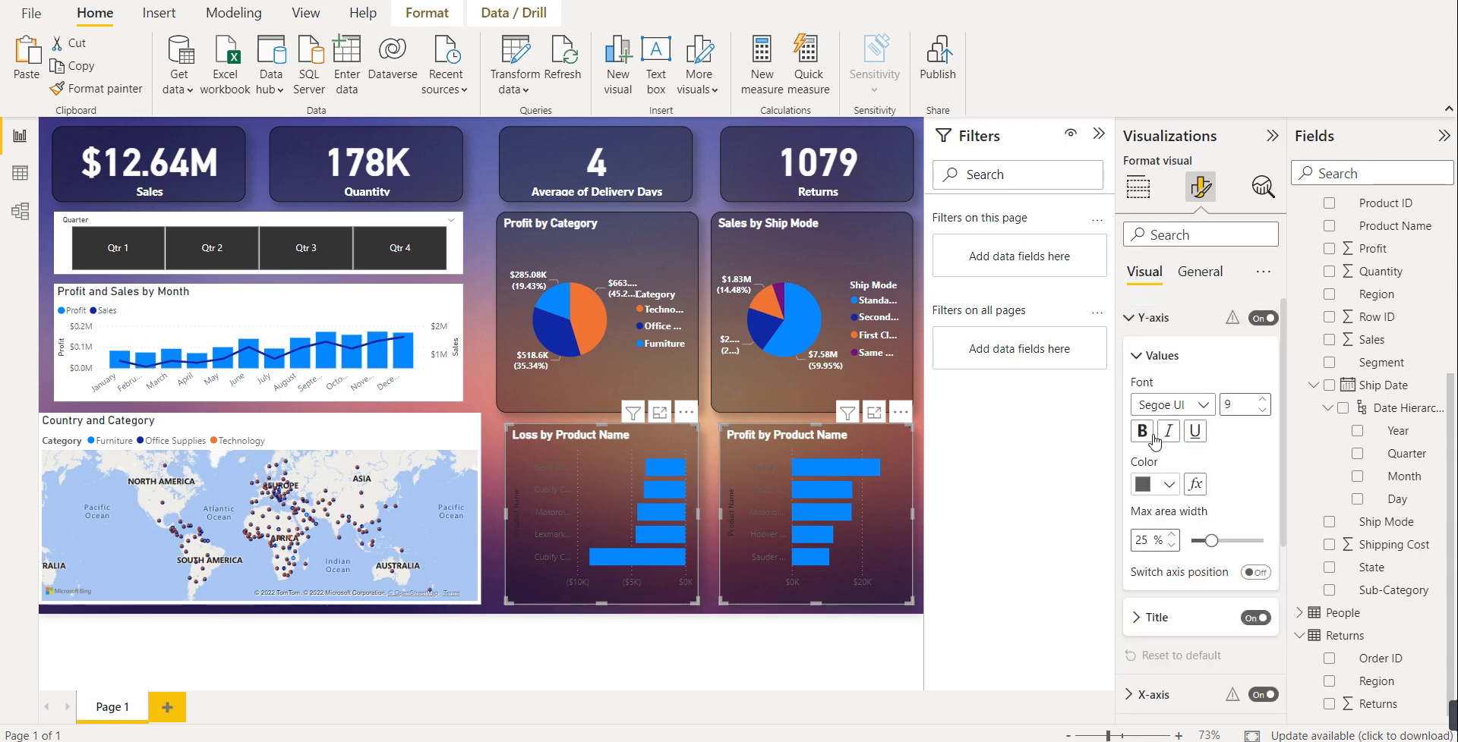
left_click(1168, 485)
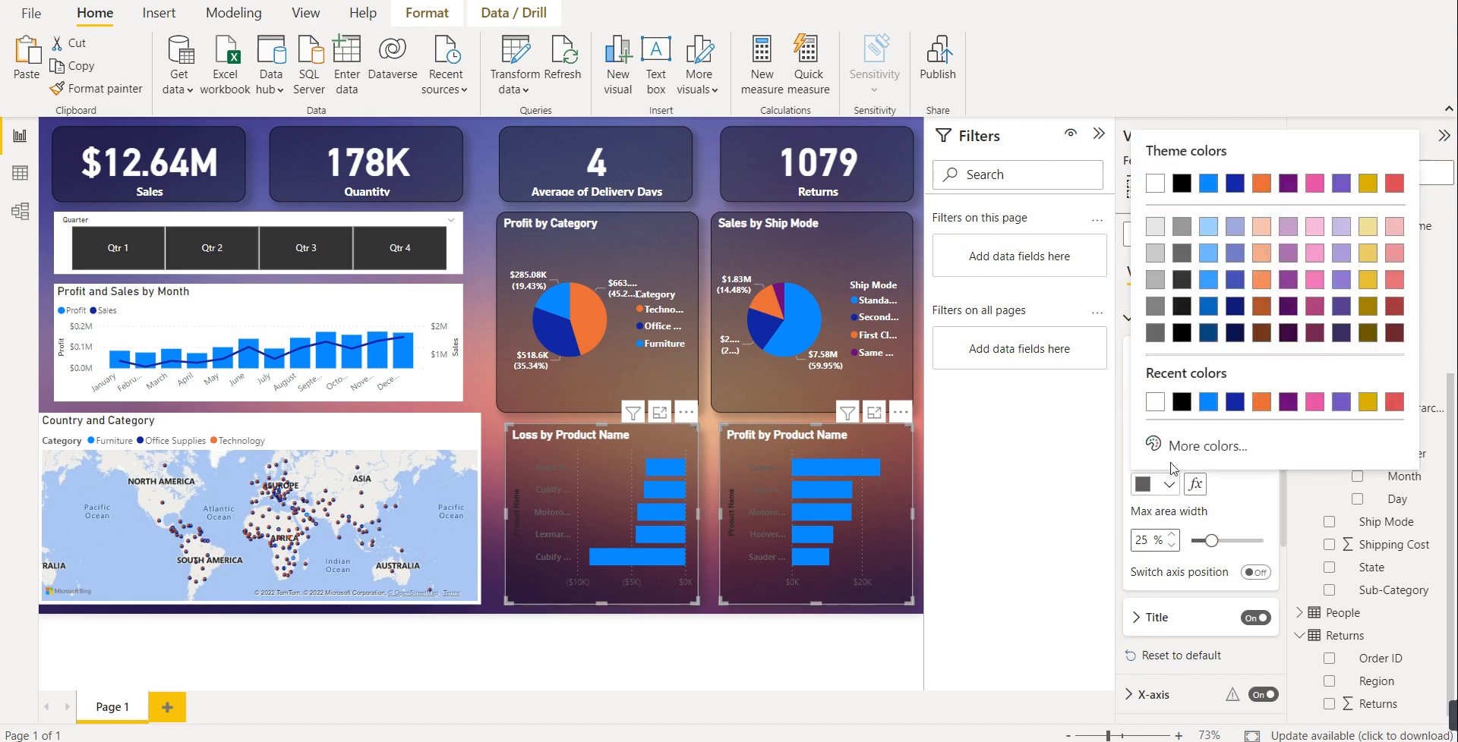
left_click(1160, 413)
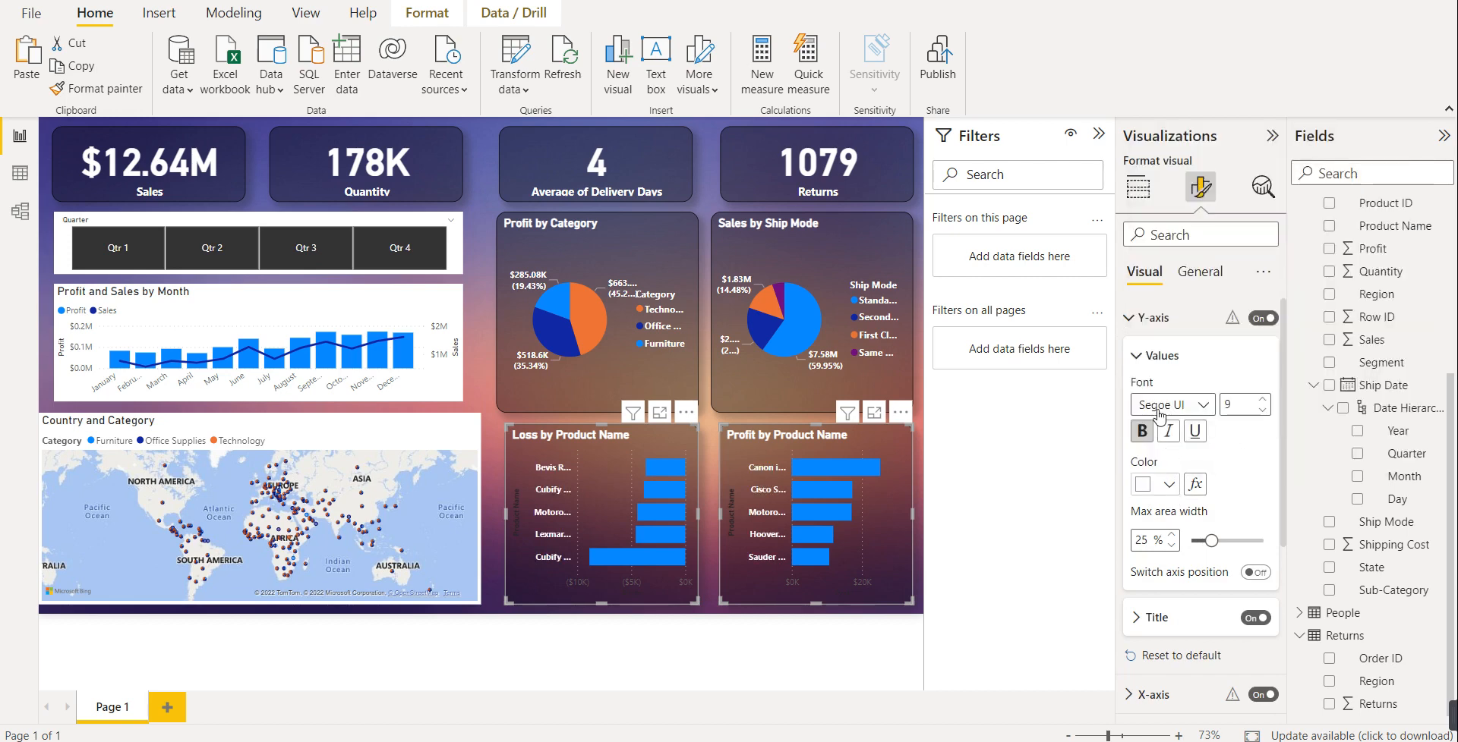
left_click(1141, 322)
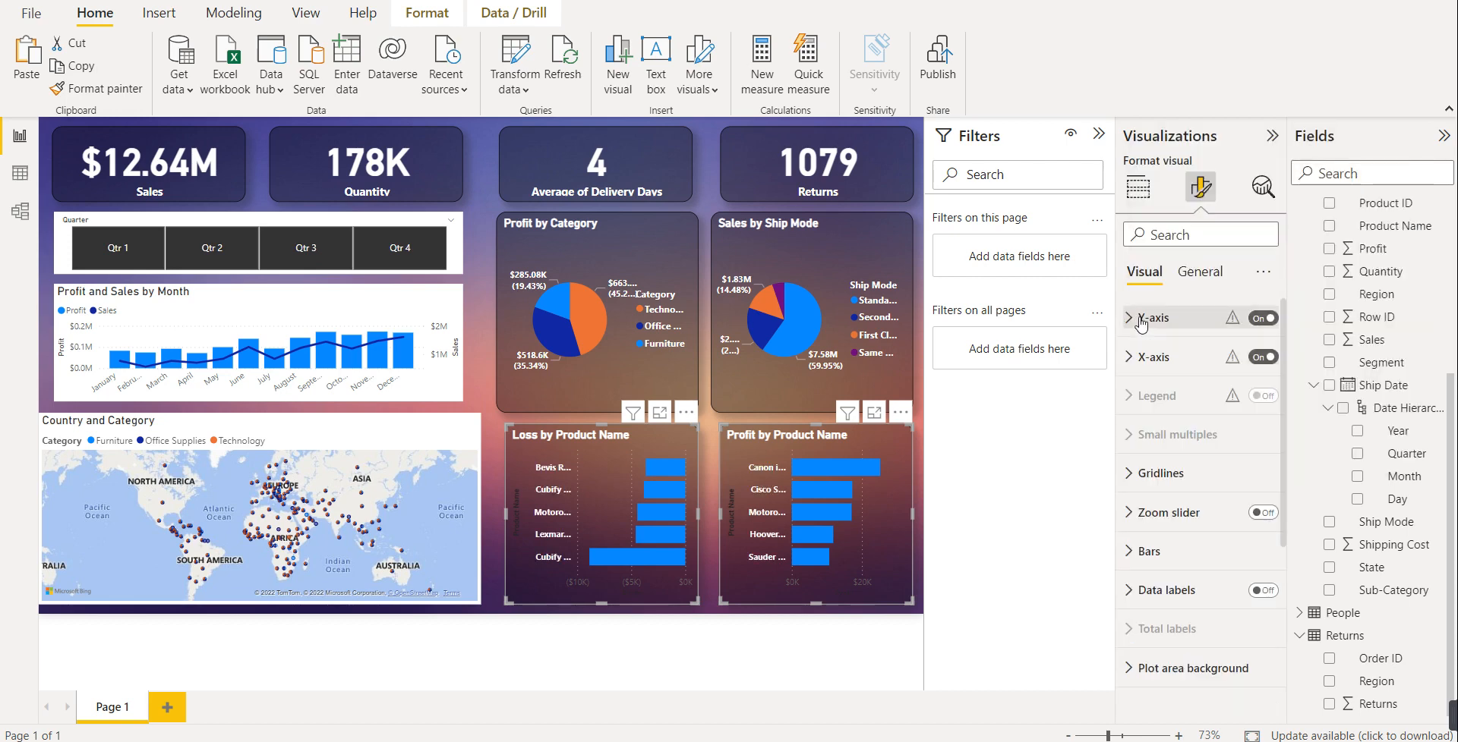
- Make the X-axis values of both bar charts bold and white
left_click(1150, 357)
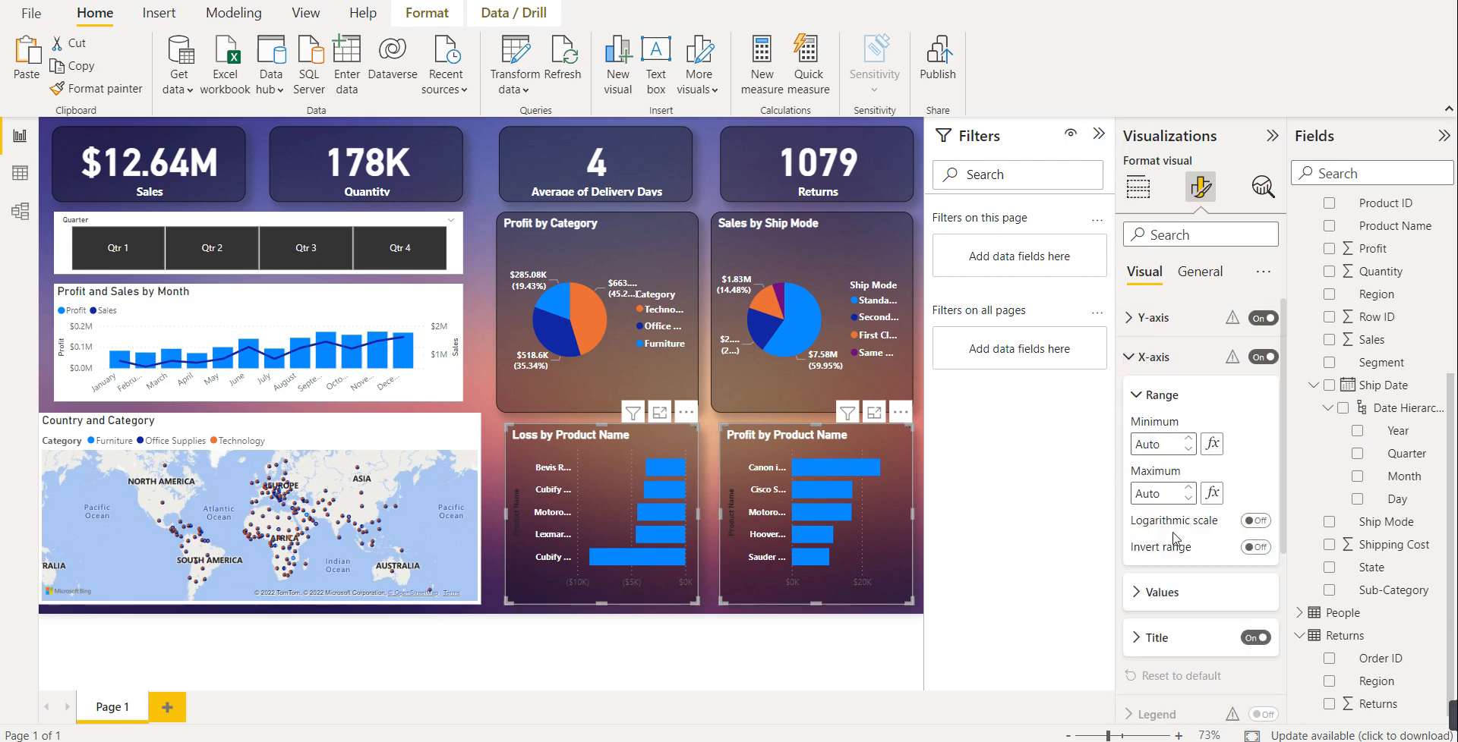
left_click(1173, 591)
scroll(1170, 607, "down", 2)
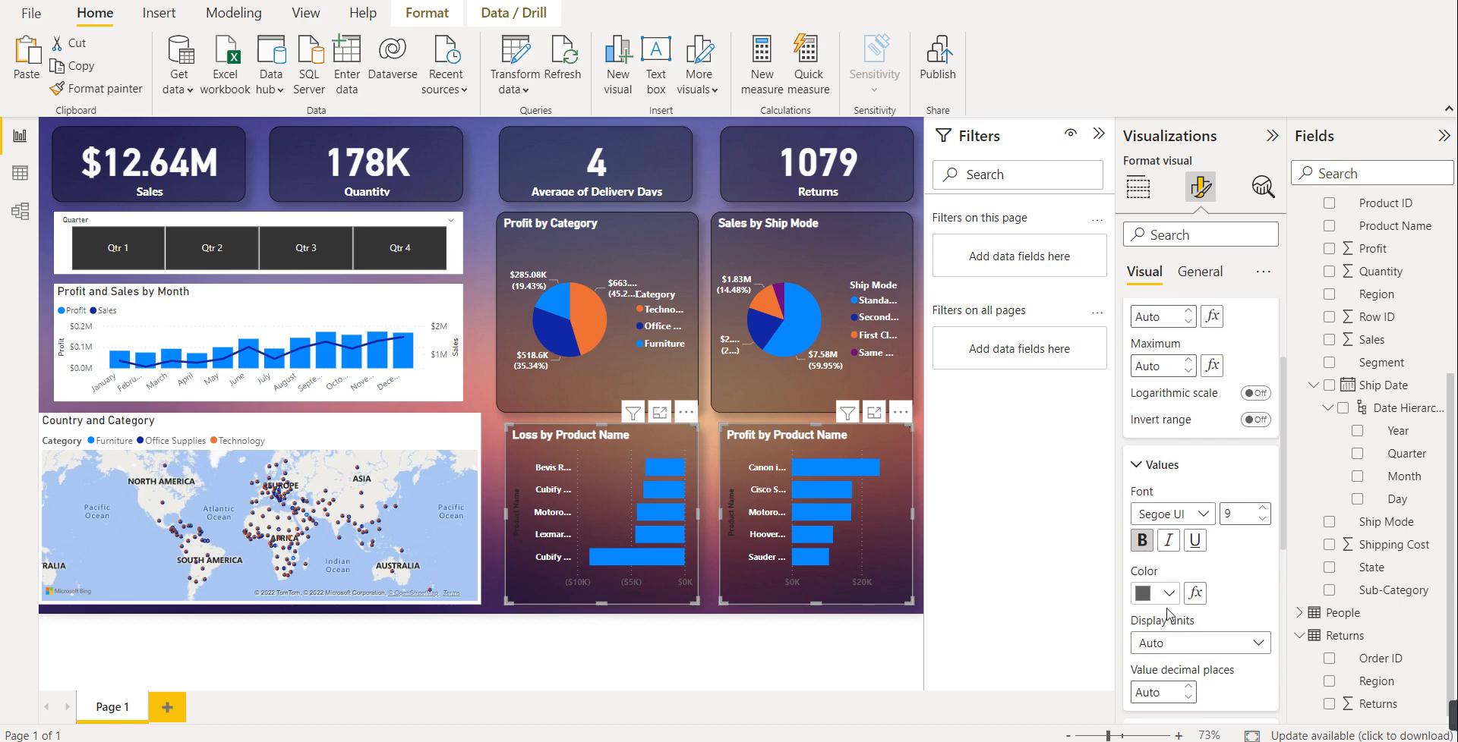
left_click(1169, 593)
left_click(1155, 512)
- Turn on data labels for both Product Name bar charts and make the label values bold and white
scroll(1199, 646, "down", 10)
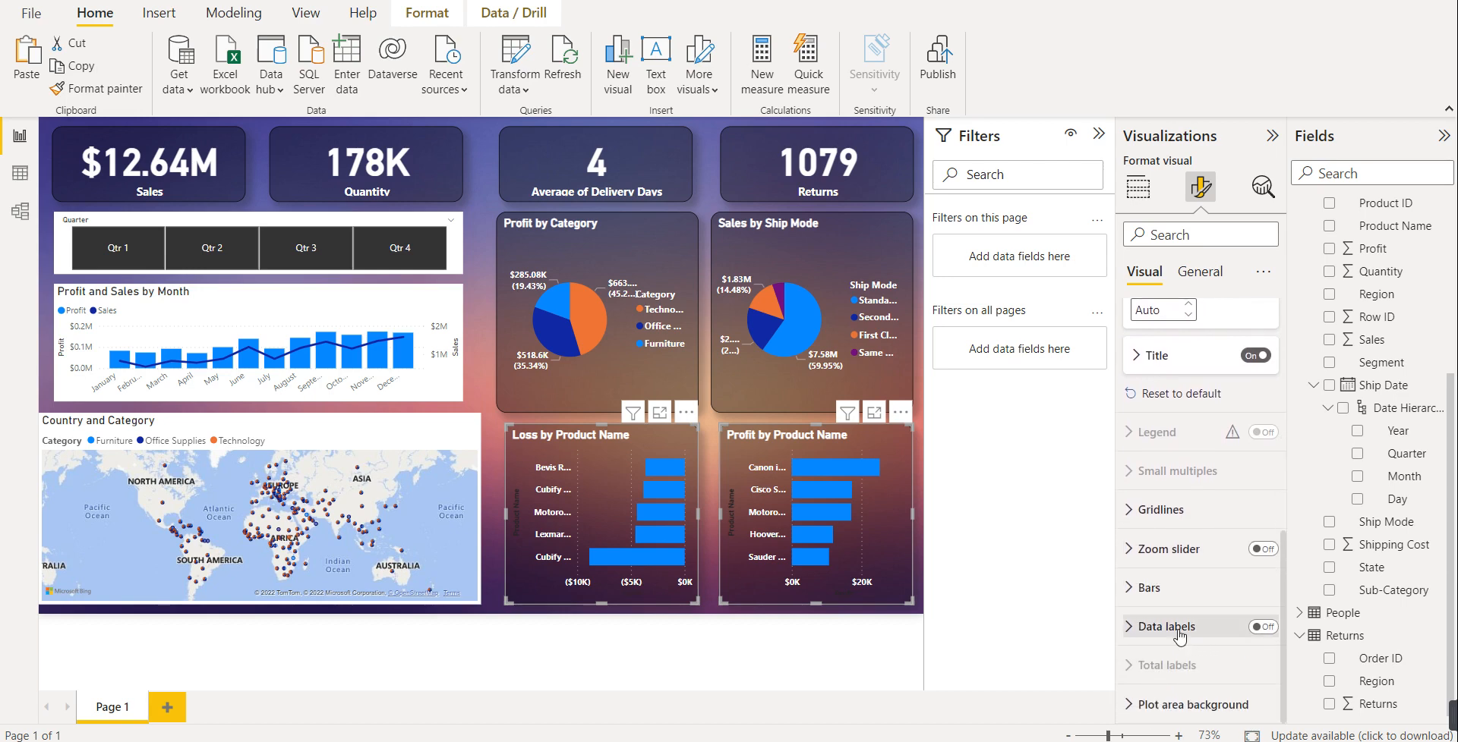
left_click(1275, 630)
left_click(1159, 630)
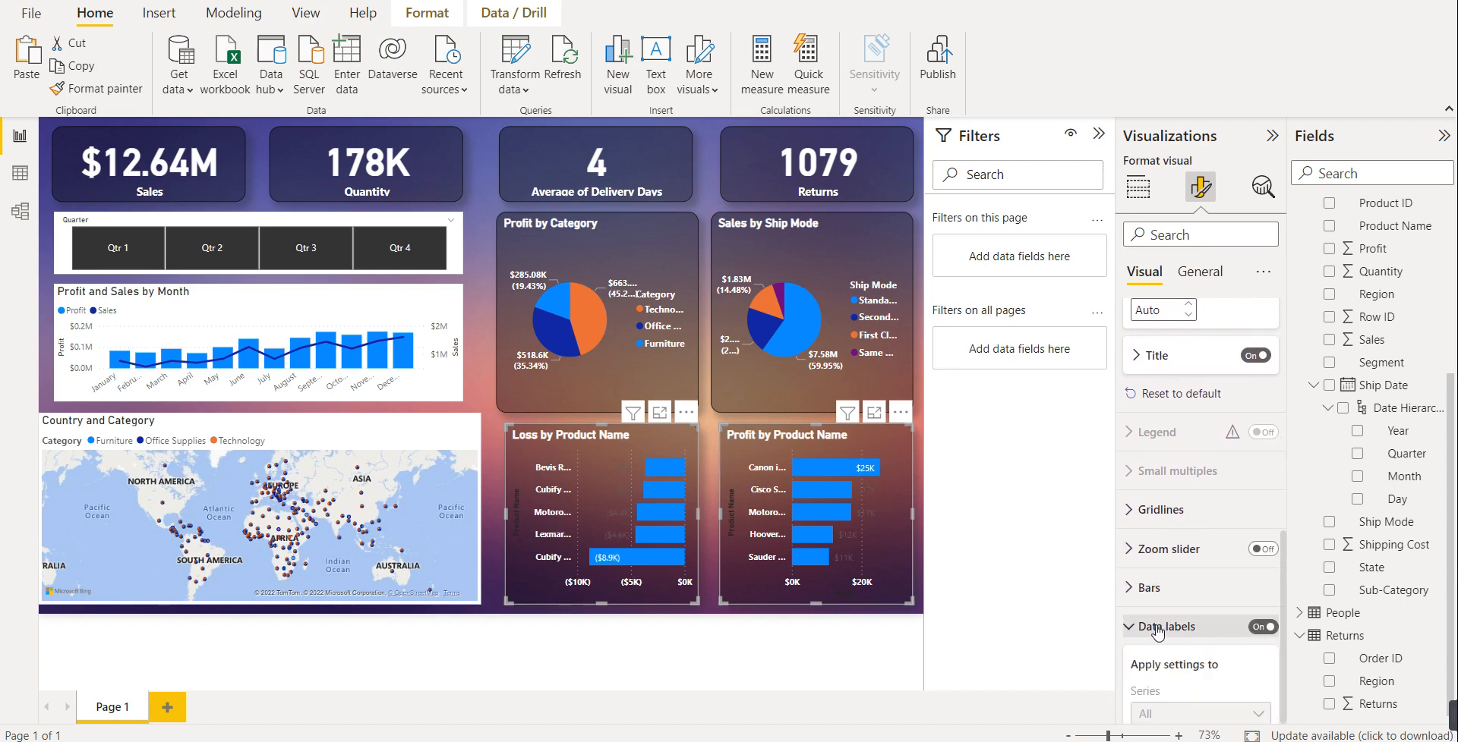
scroll(1165, 638, "down", 3)
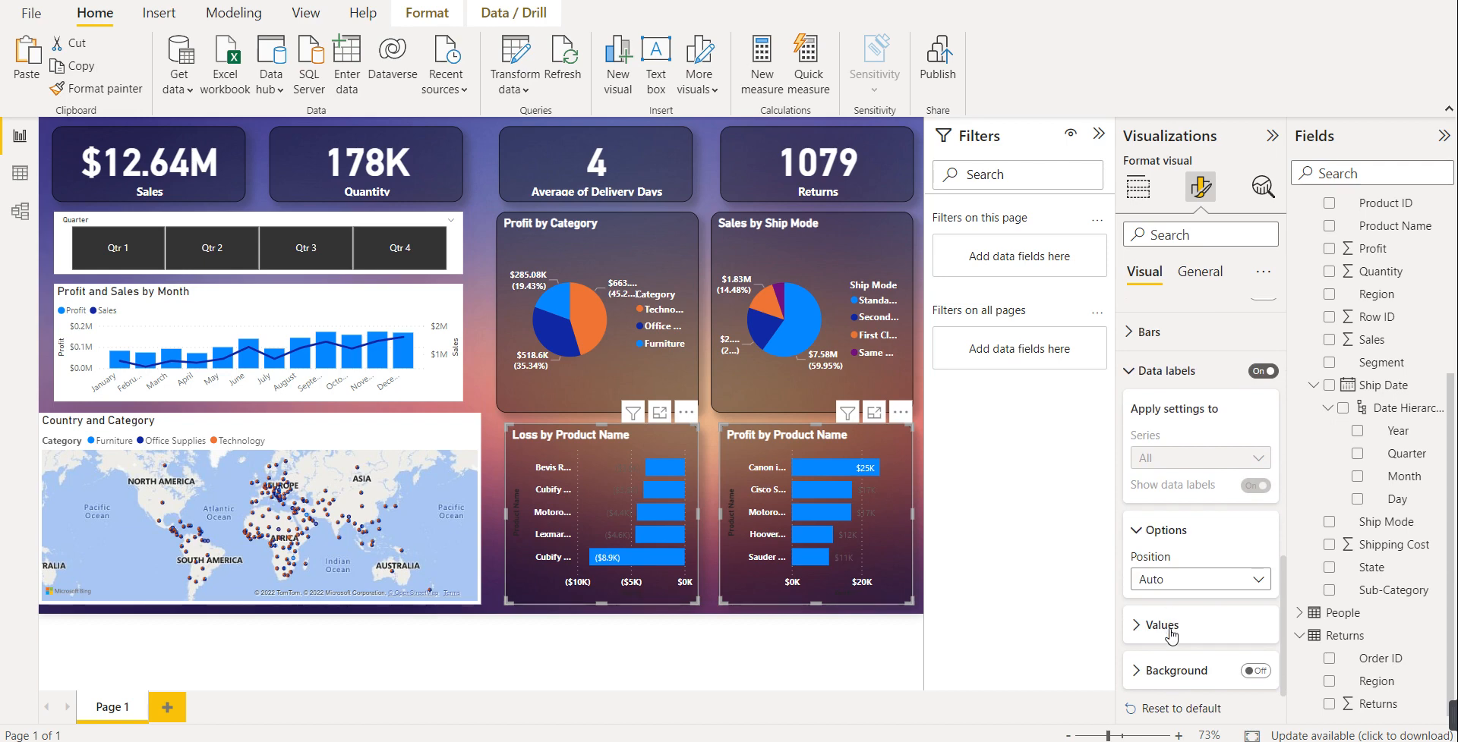
left_click(1170, 632)
scroll(1162, 626, "down", 2)
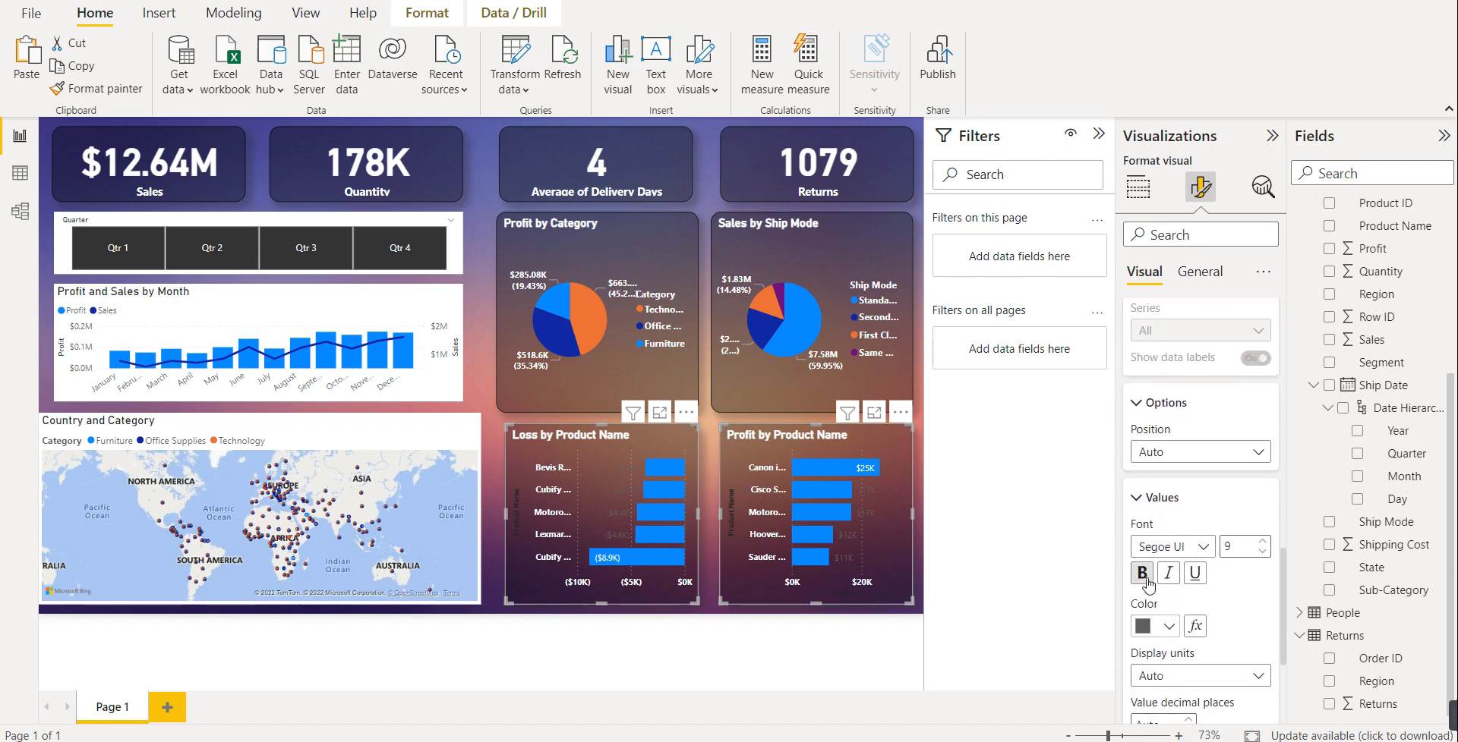
left_click(1168, 626)
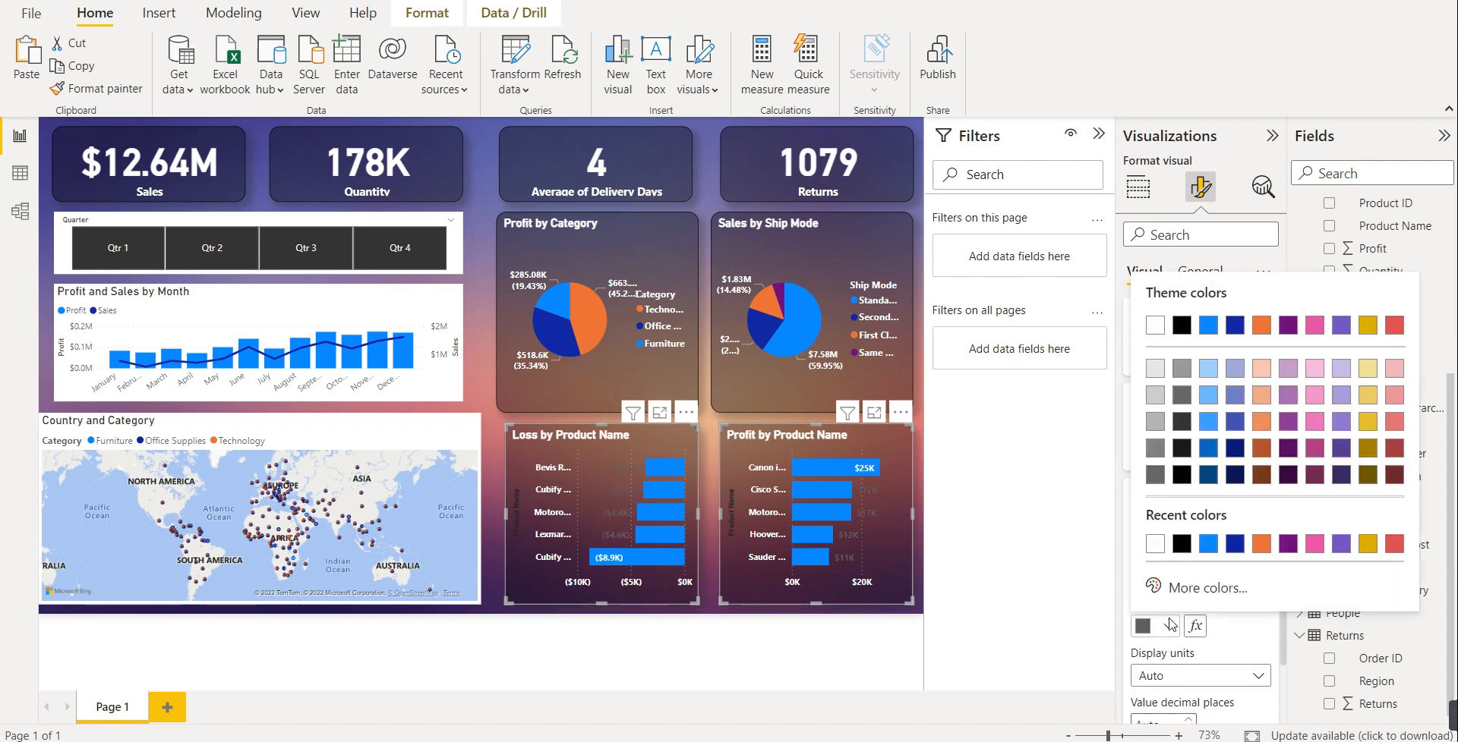
left_click(1155, 544)
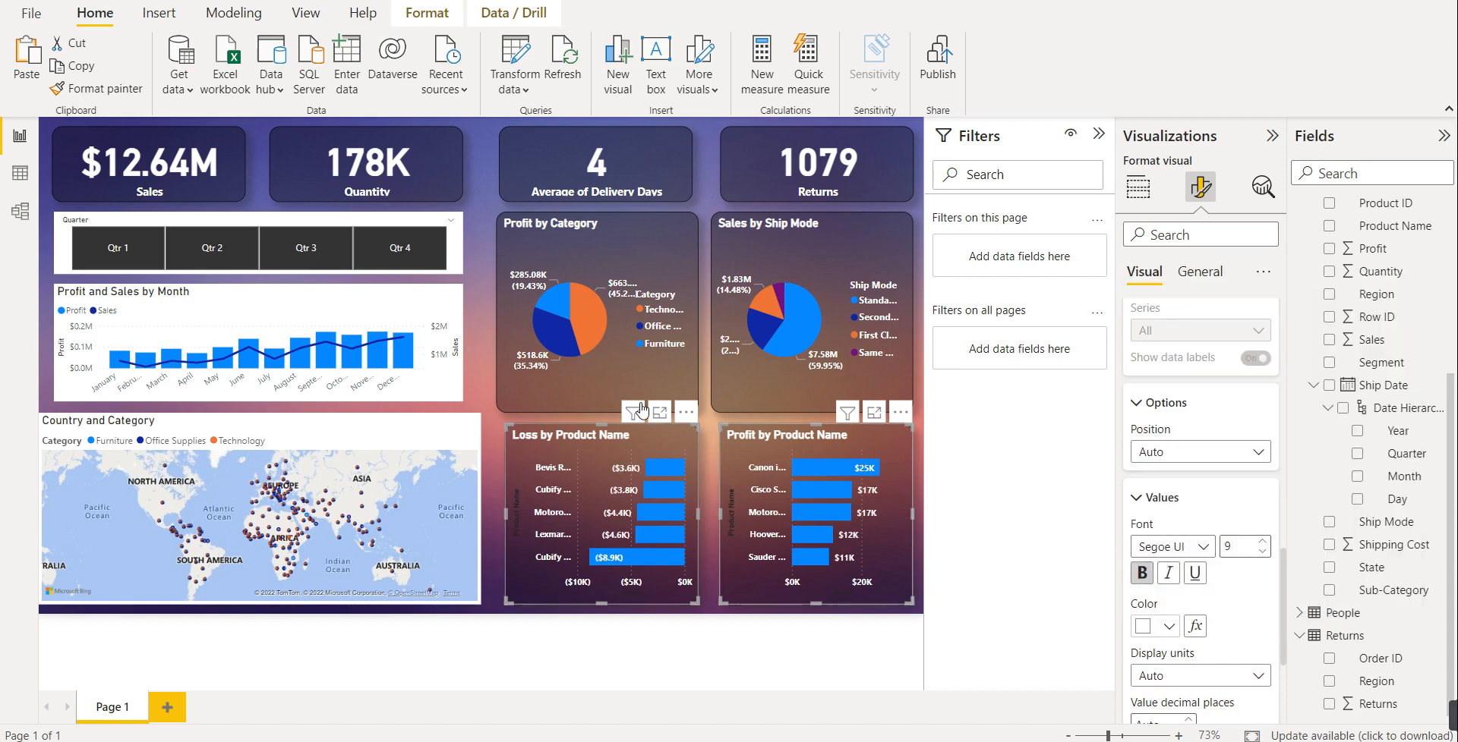
- Turn on the shadow and the visual border for the Profit and Sales by Month chart, with 15 px rounded corners
left_click(449, 311)
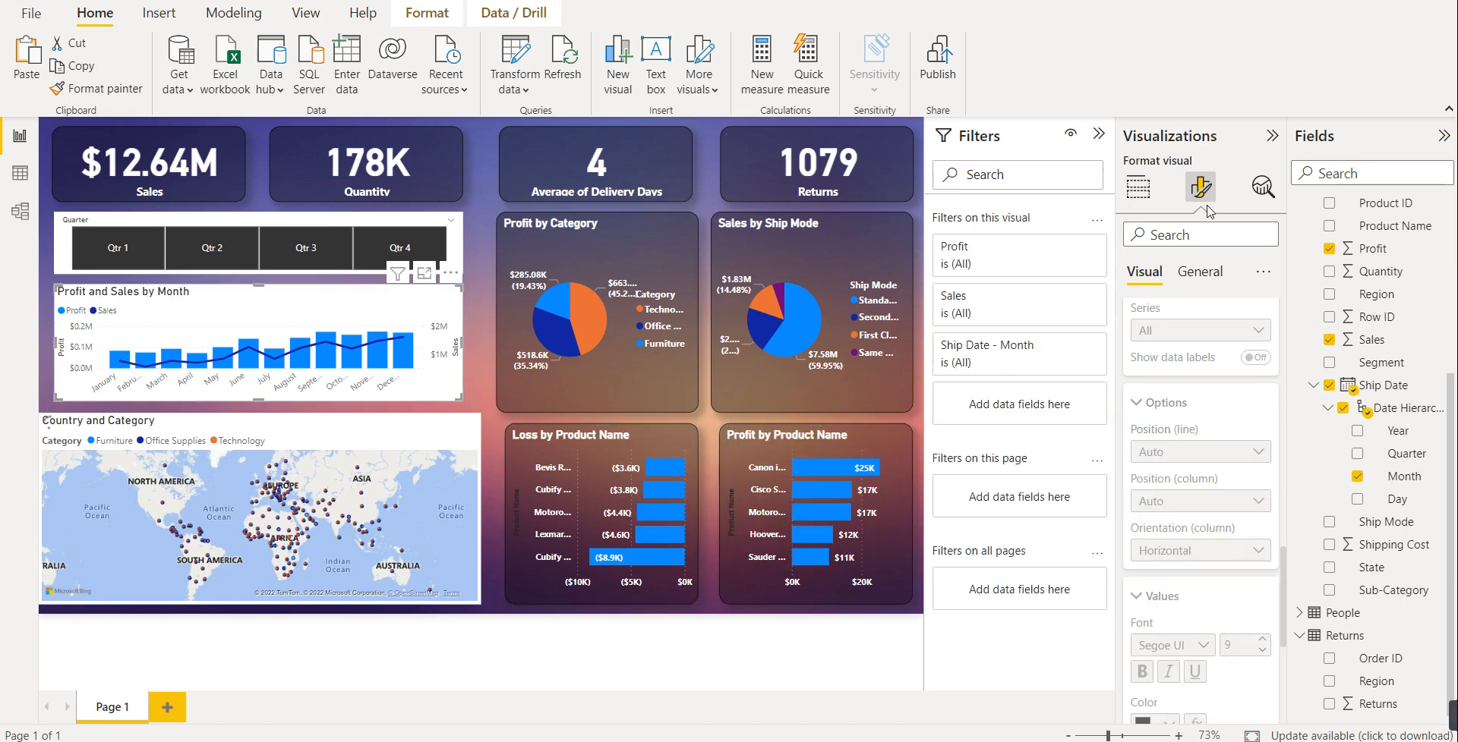
left_click(1192, 273)
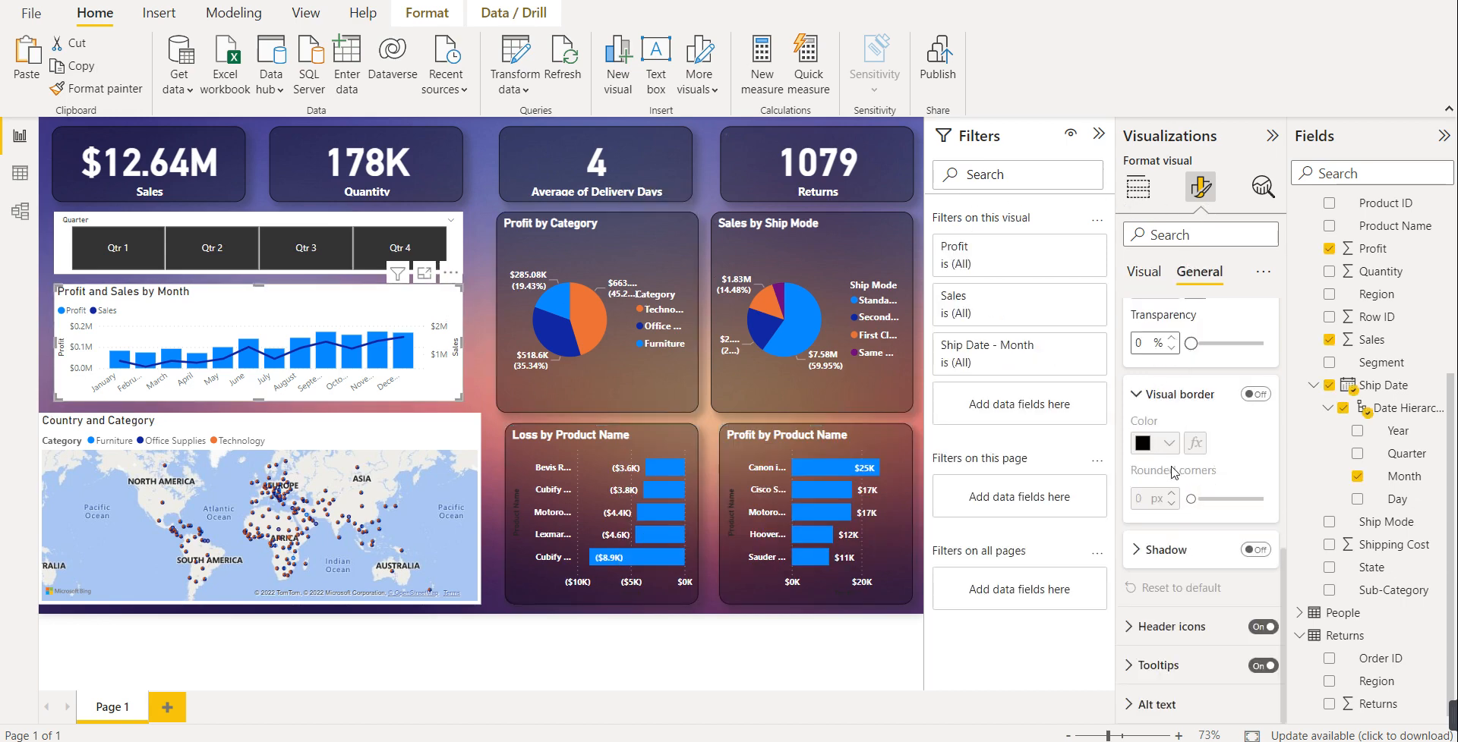
scroll(1205, 365, "up", 3)
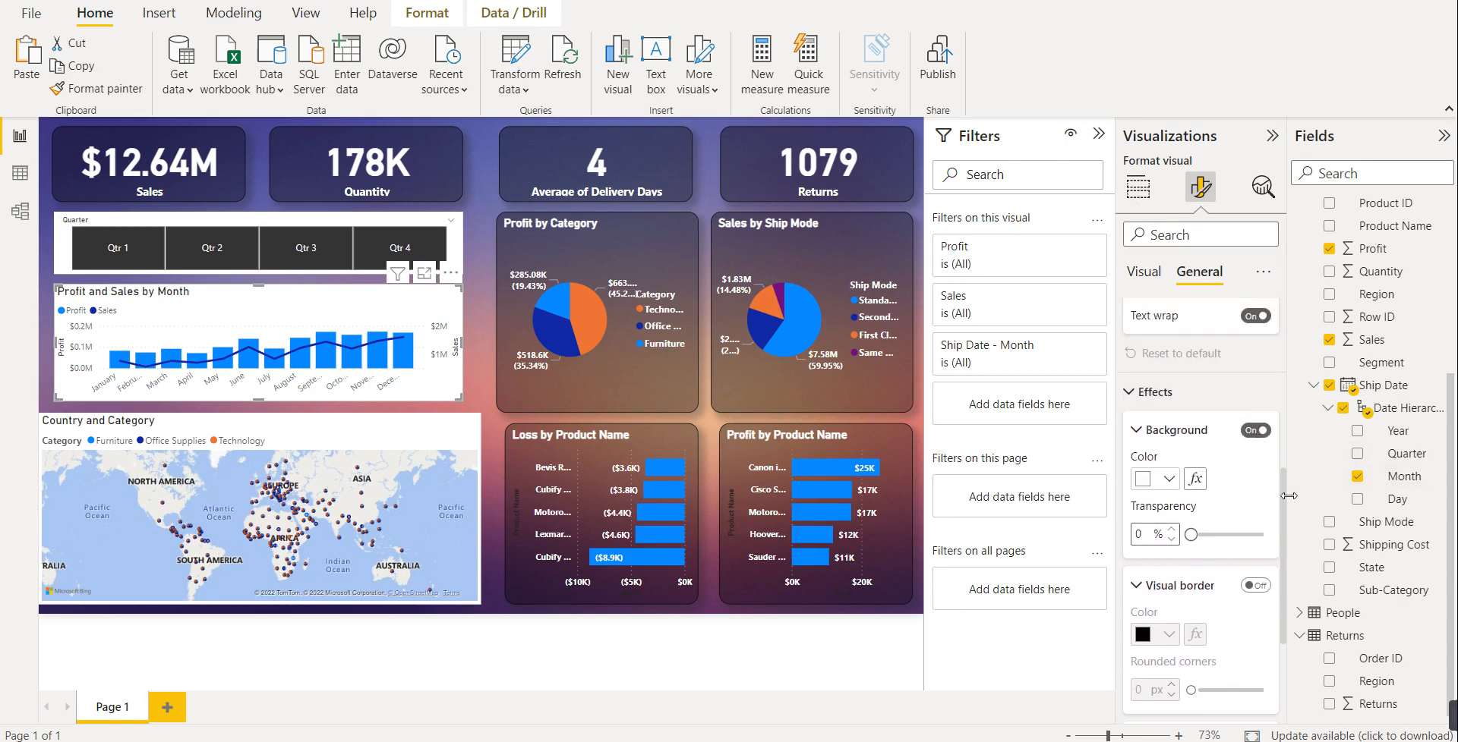
scroll(1253, 557, "down", 3)
scroll(1256, 607, "up", 1)
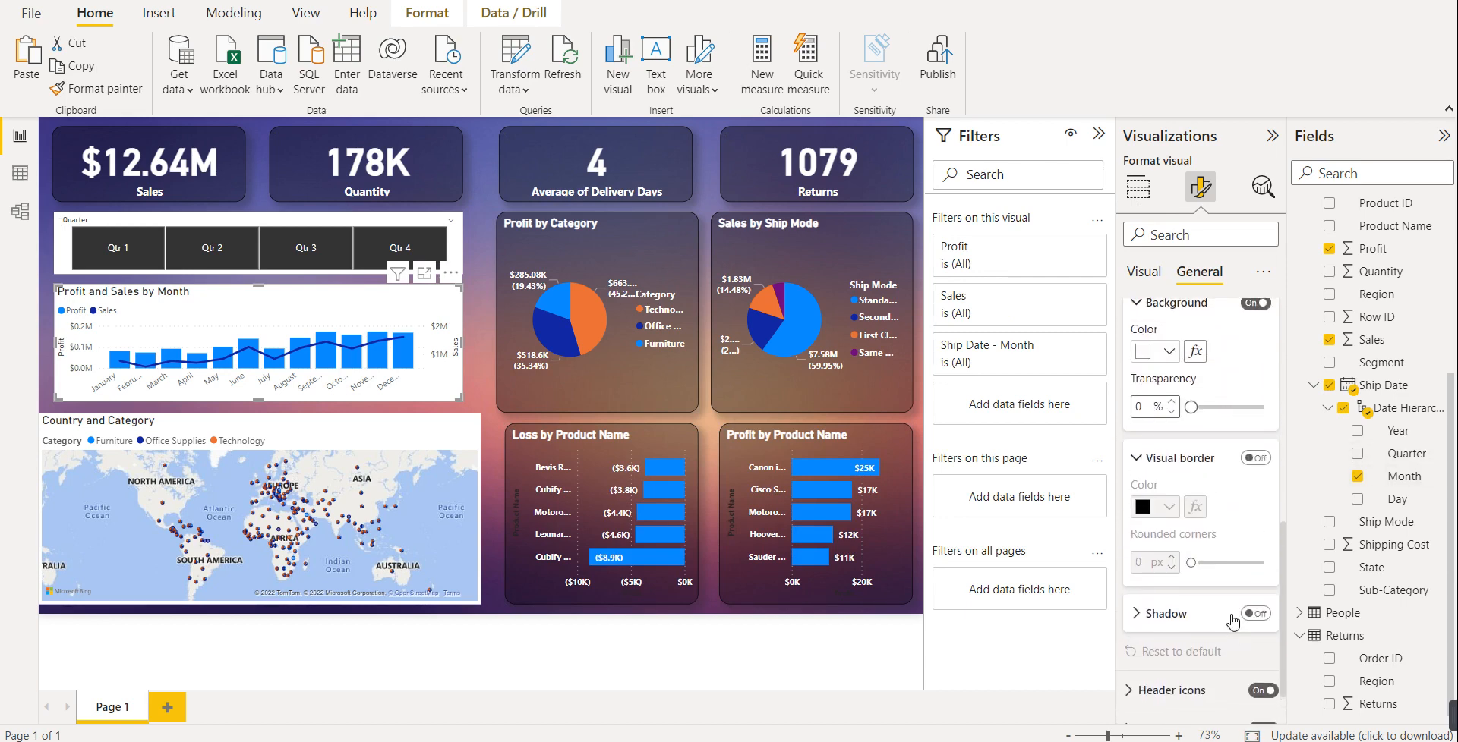
left_click(1256, 615)
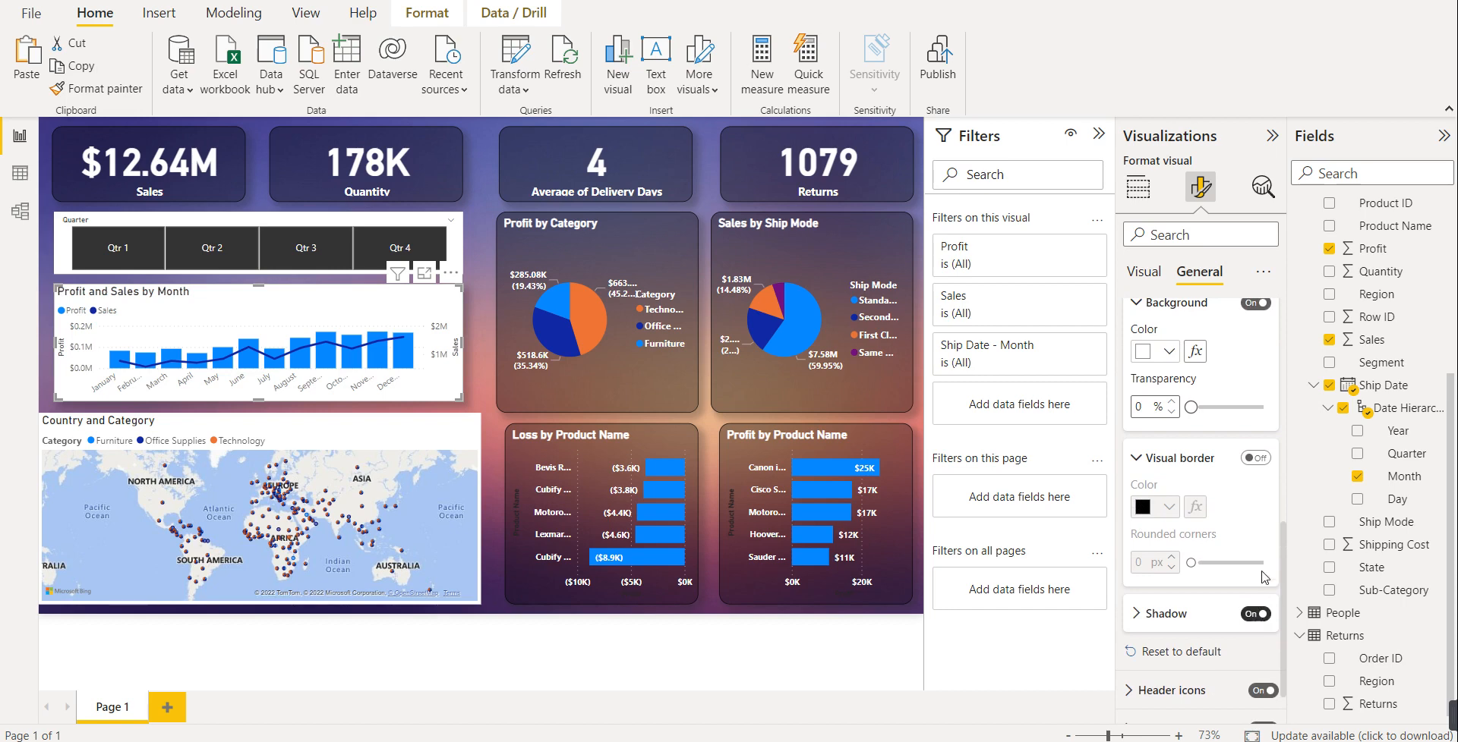
left_click(1252, 462)
left_click_drag(1191, 563, 1228, 563)
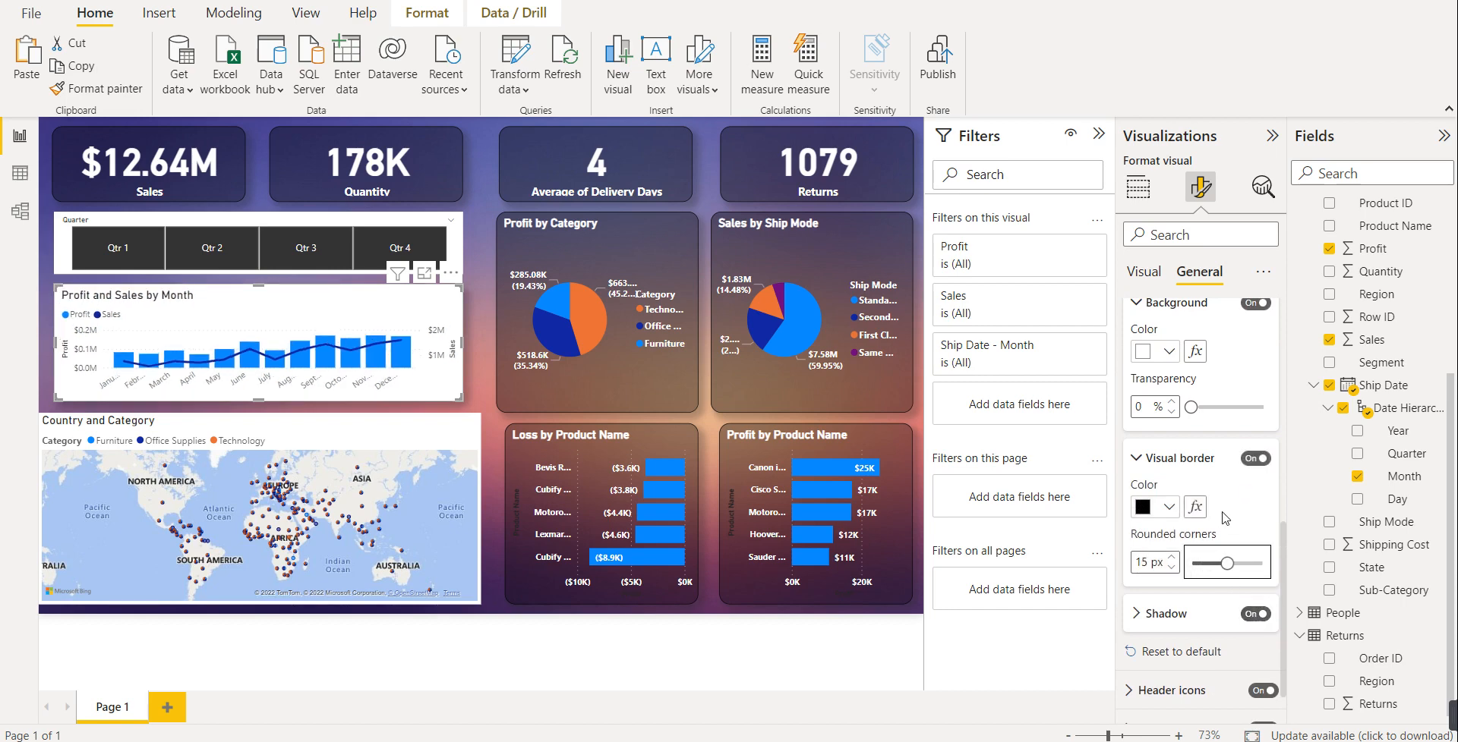
- Set the Profit and Sales by Month chart's background to black with 57% transparency
scroll(1223, 472, "up", 1)
left_click(1168, 416)
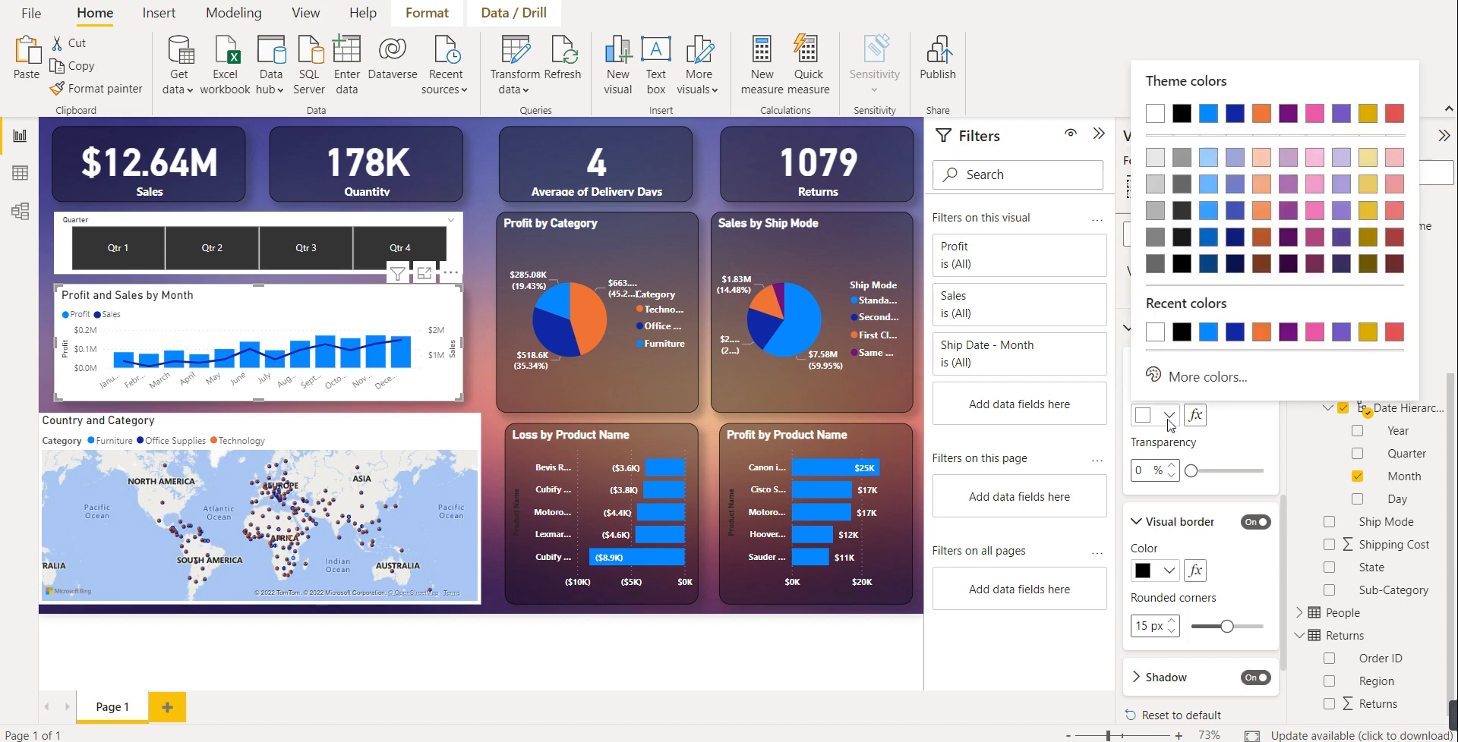
left_click(1182, 331)
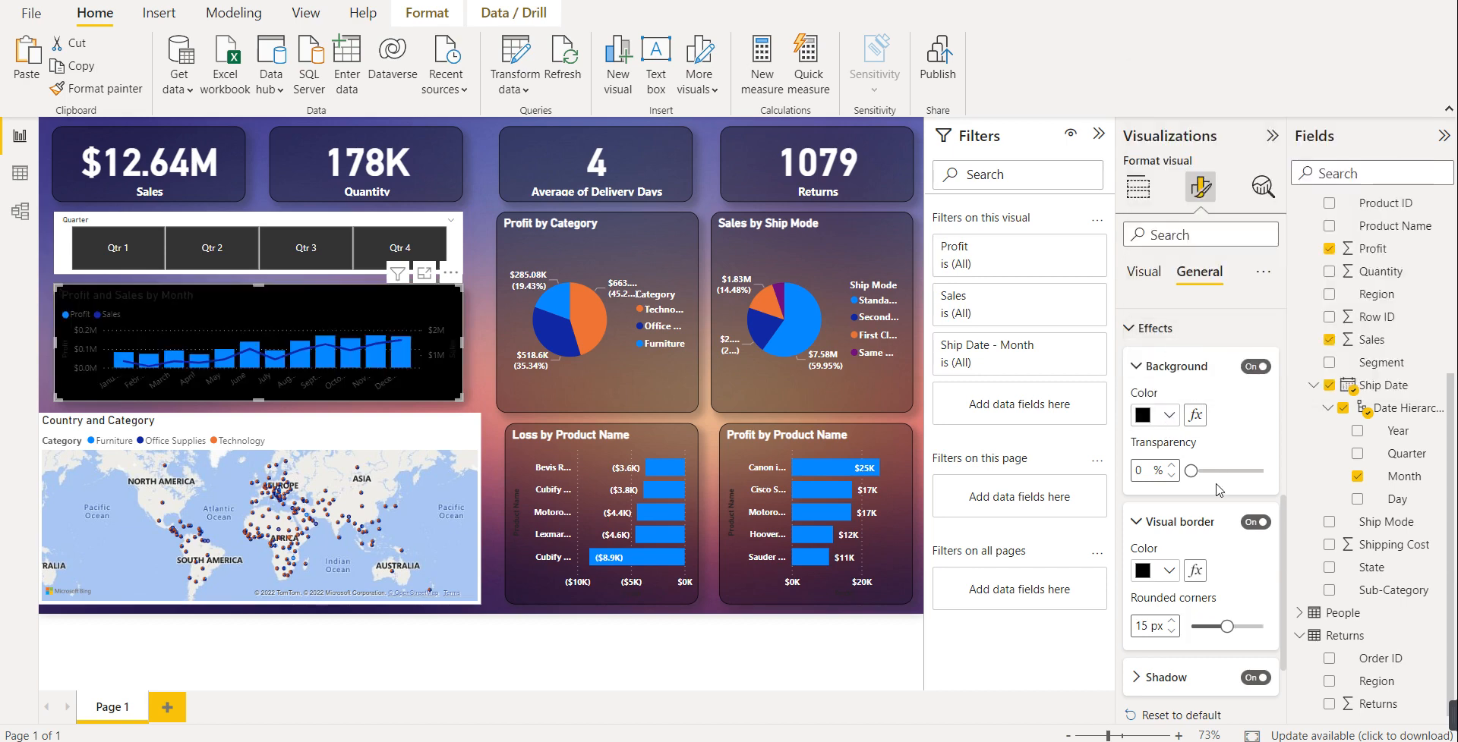
left_click_drag(1191, 468, 1231, 471)
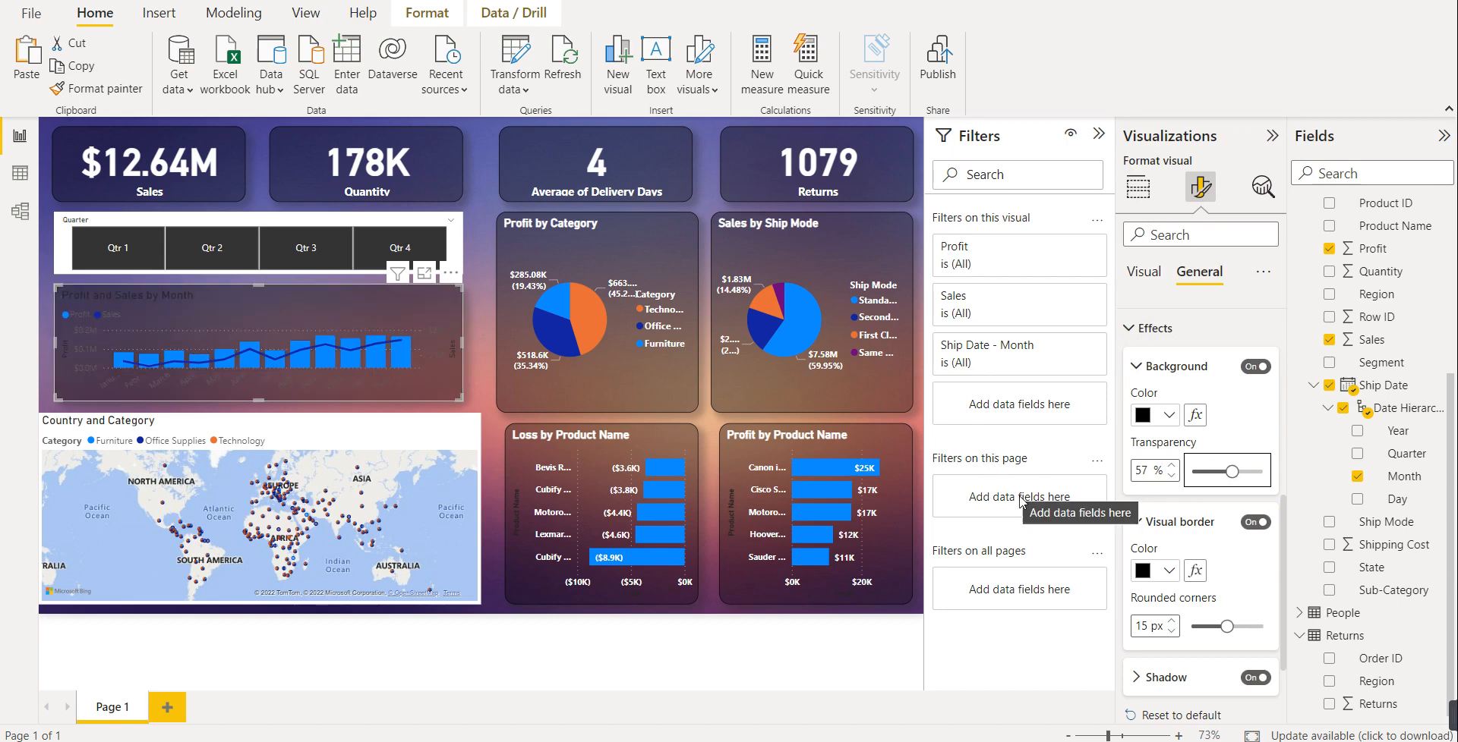
- Make the Y-axis values of the Profit and Sales by Month chart bold and white
left_click(1145, 271)
scroll(1175, 402, "up", 4)
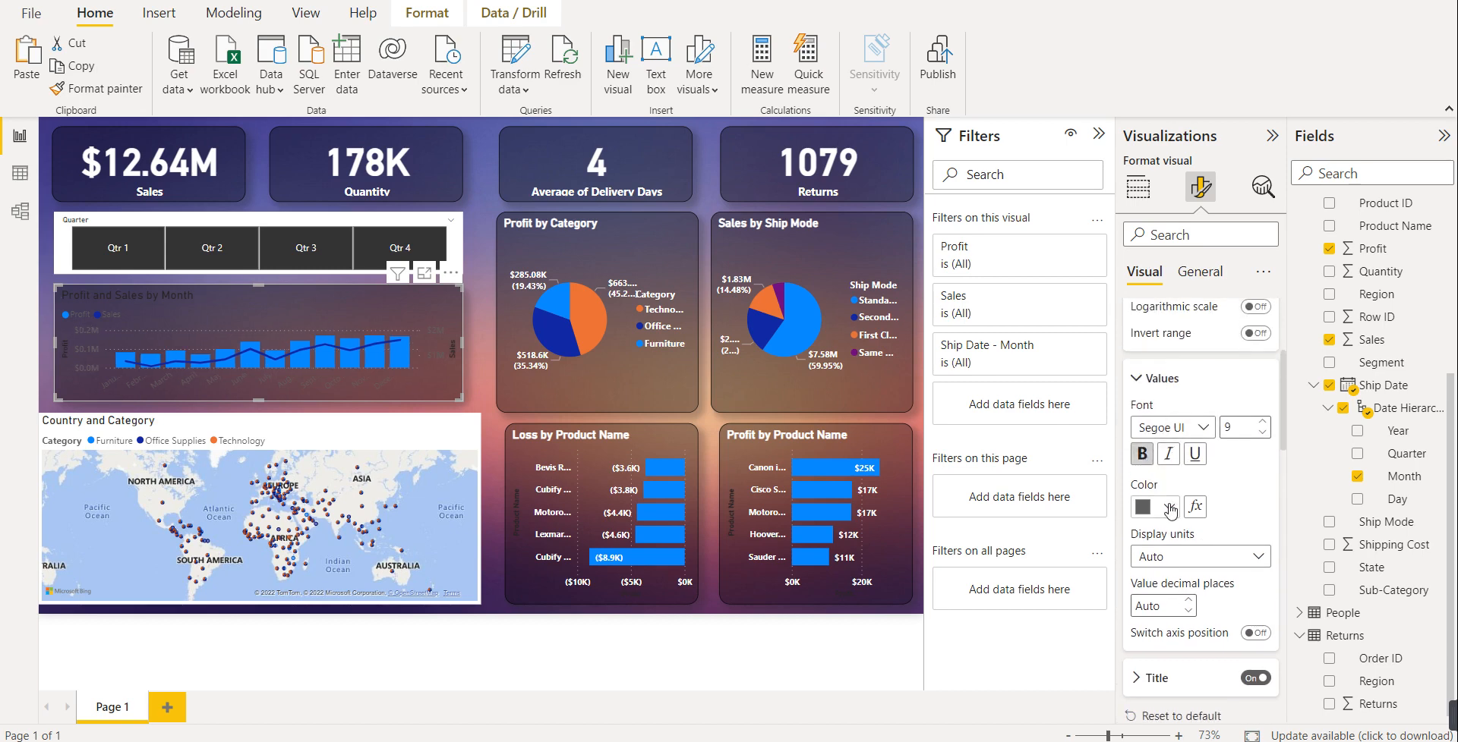
left_click(1168, 506)
left_click(1181, 427)
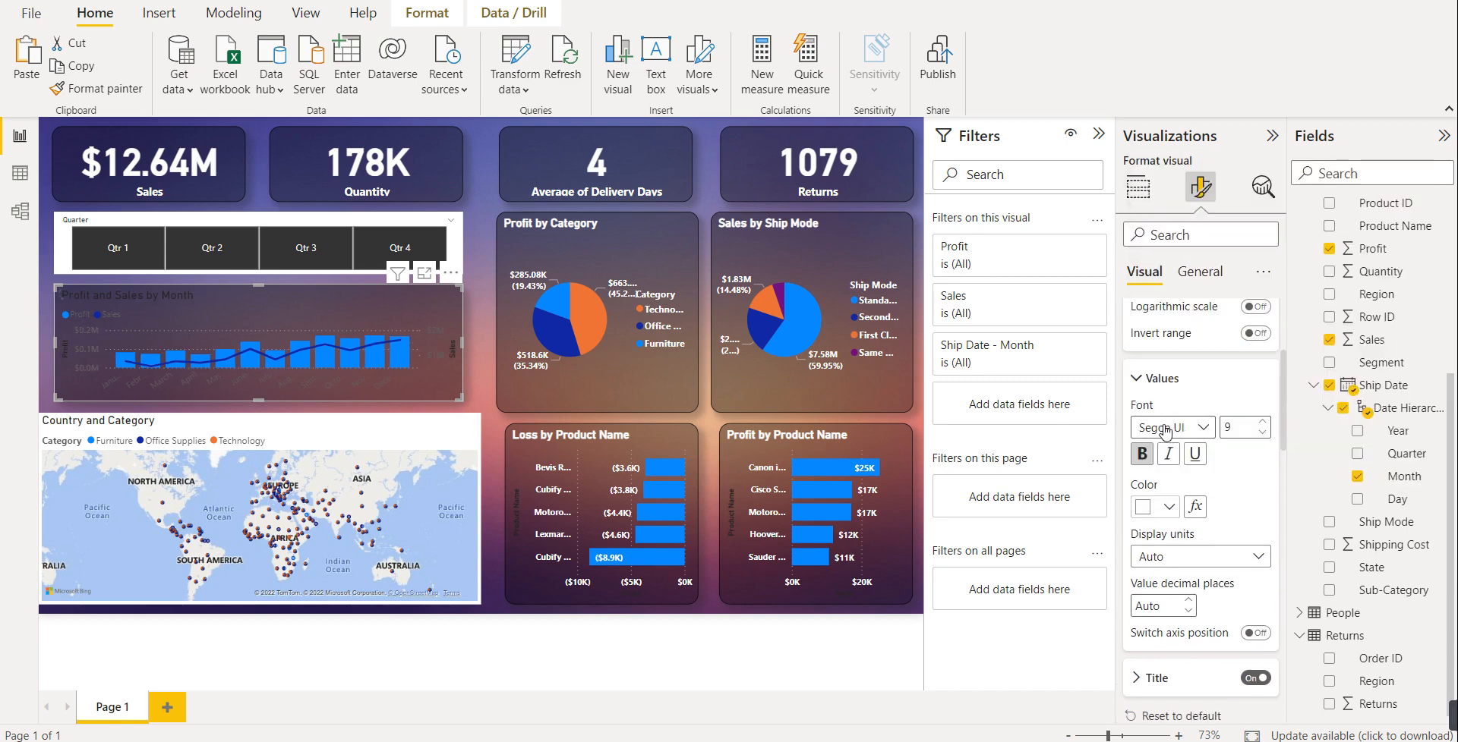
- Make the X-axis values of the Profit and Sales by Month chart bold and white
scroll(1152, 395, "up", 4)
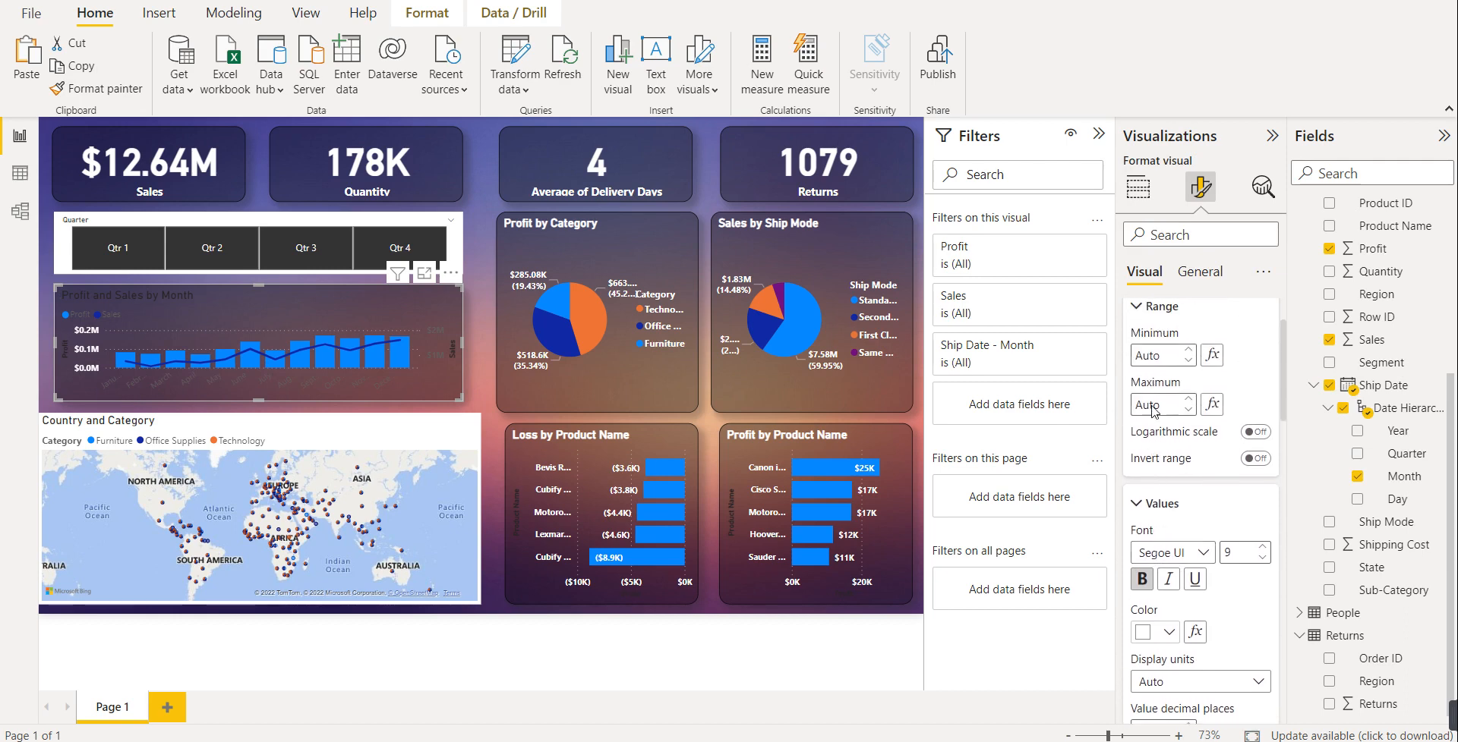
left_click(1153, 317)
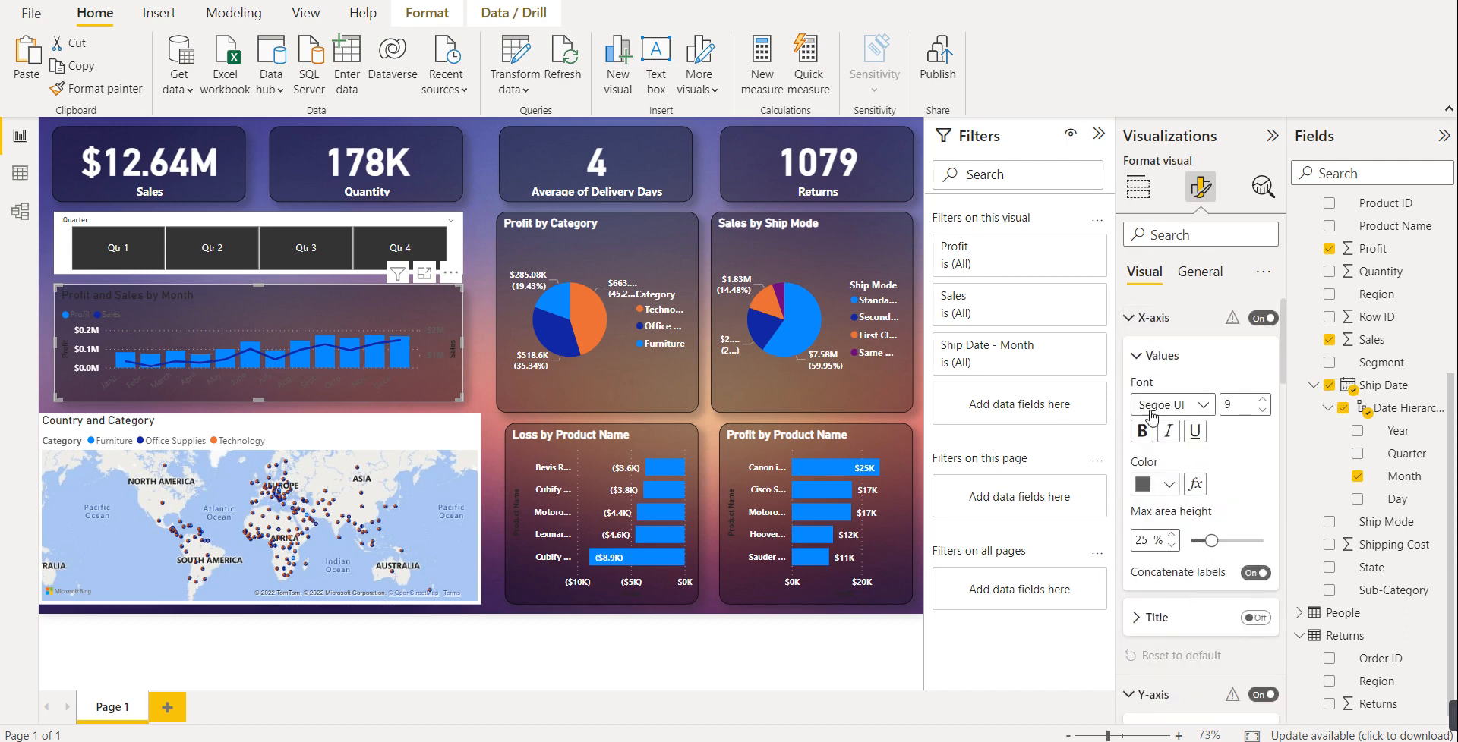
left_click(1169, 485)
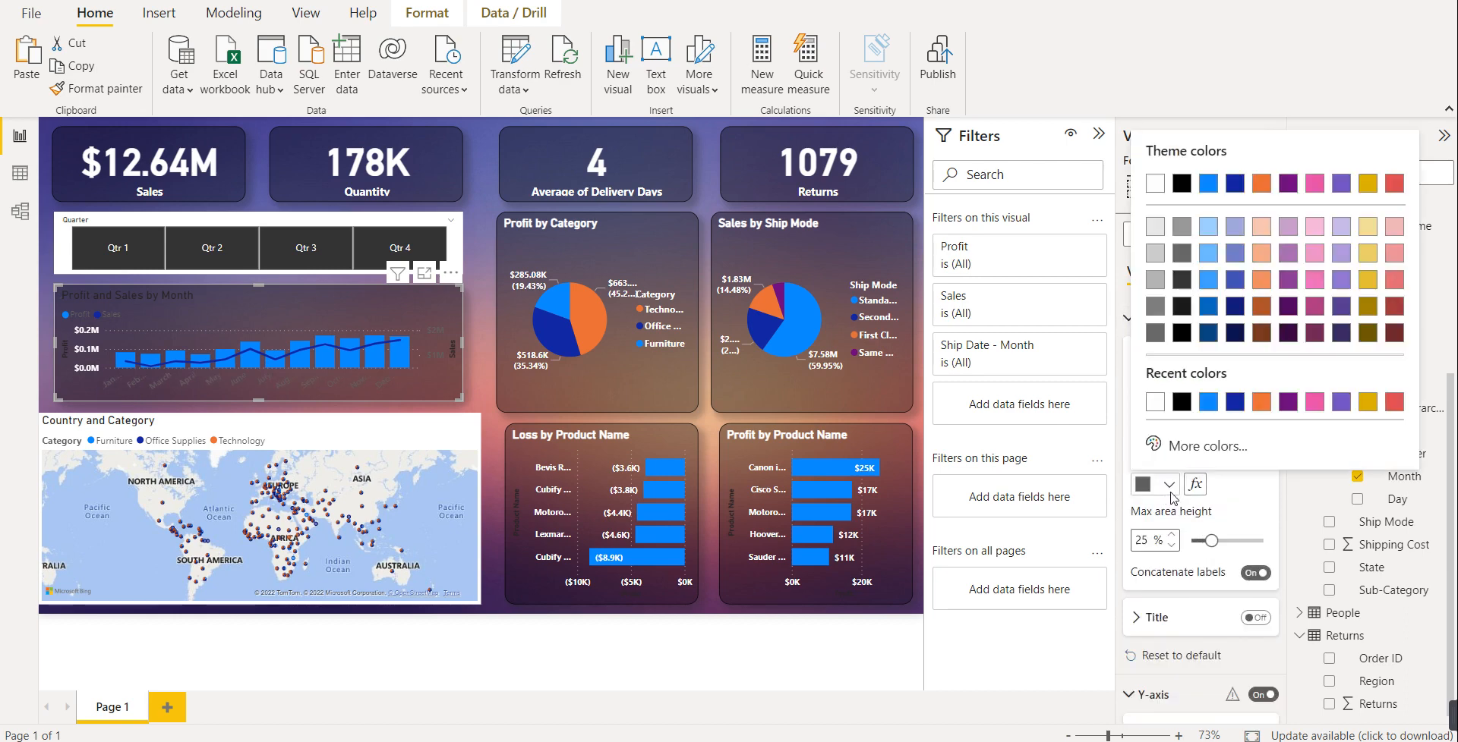
left_click(1155, 402)
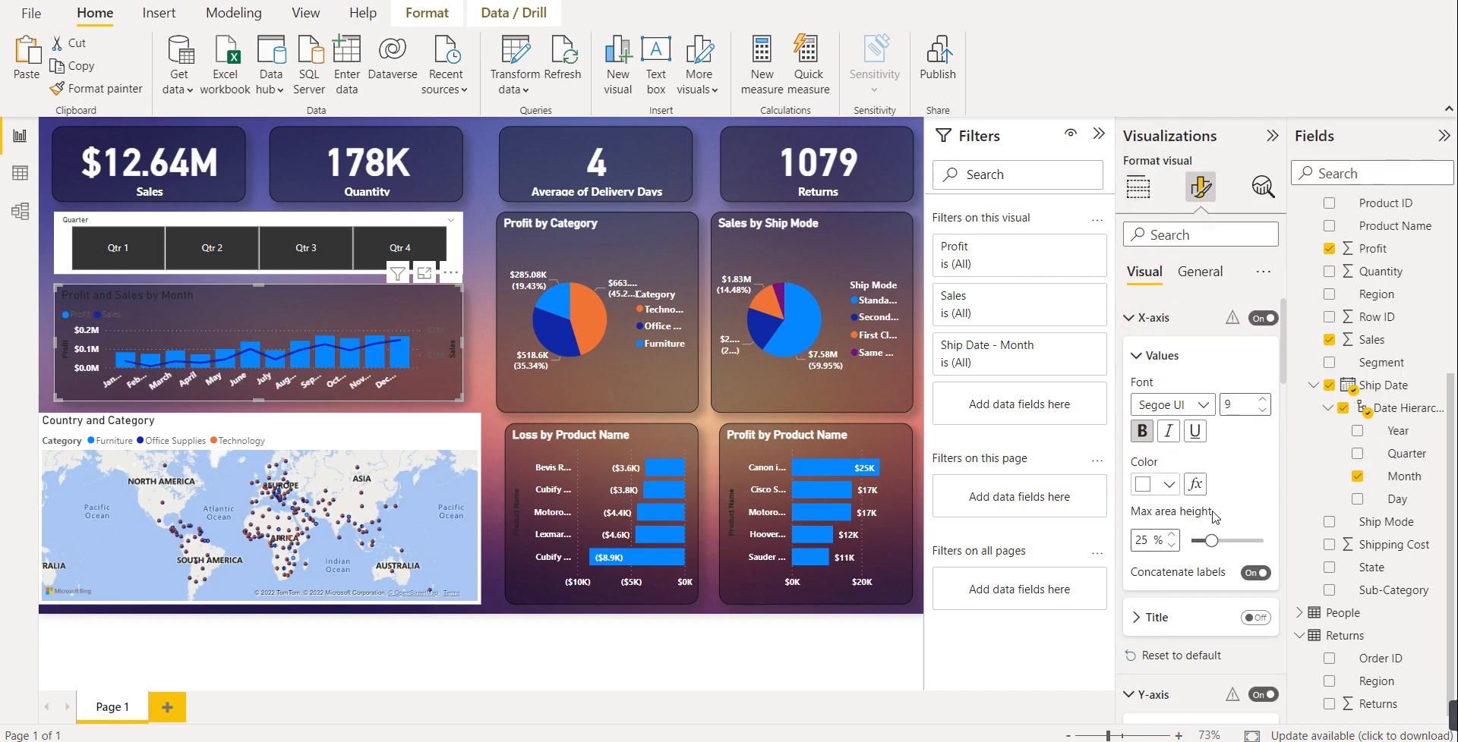
- Try data labels on the Profit and Sales by Month chart, then turn them back off
scroll(1217, 524, "down", 8)
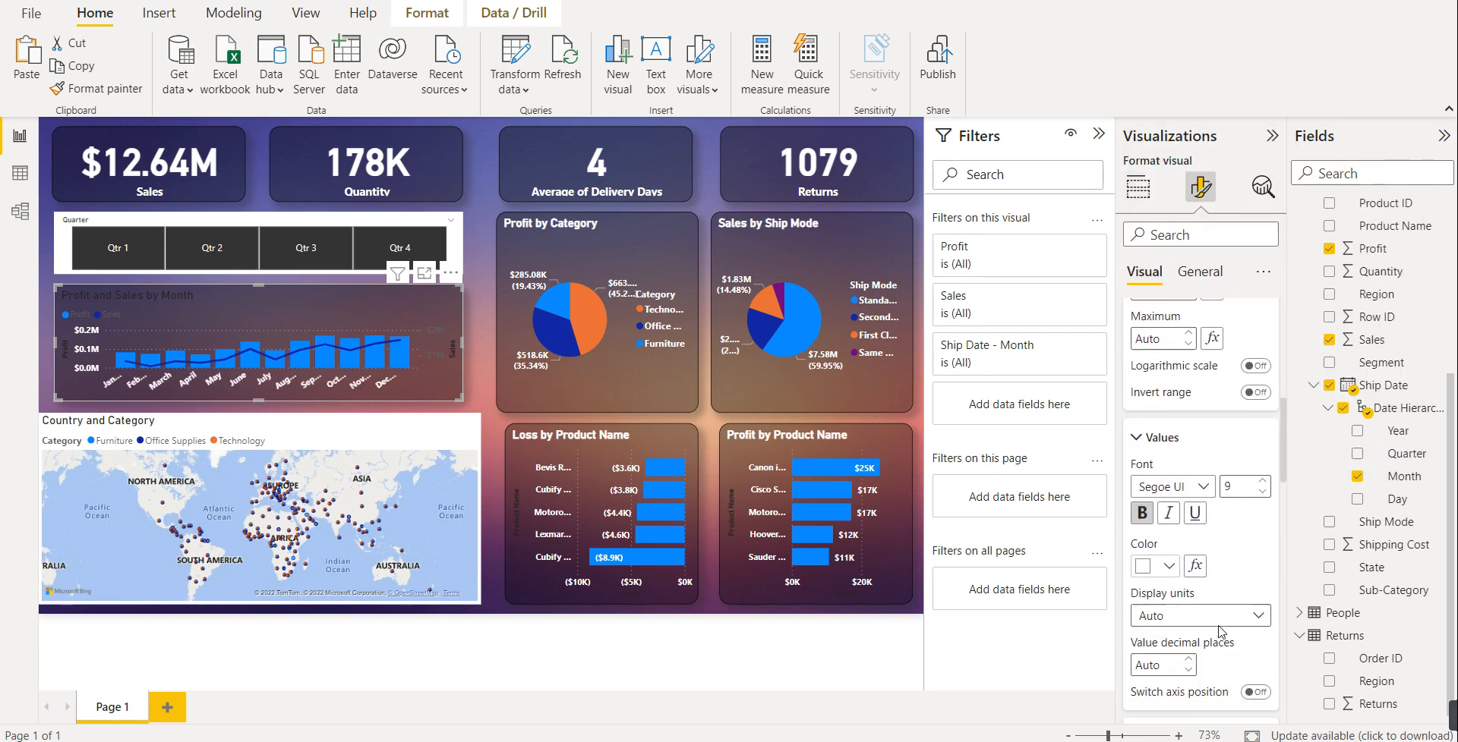
scroll(1215, 643, "down", 6)
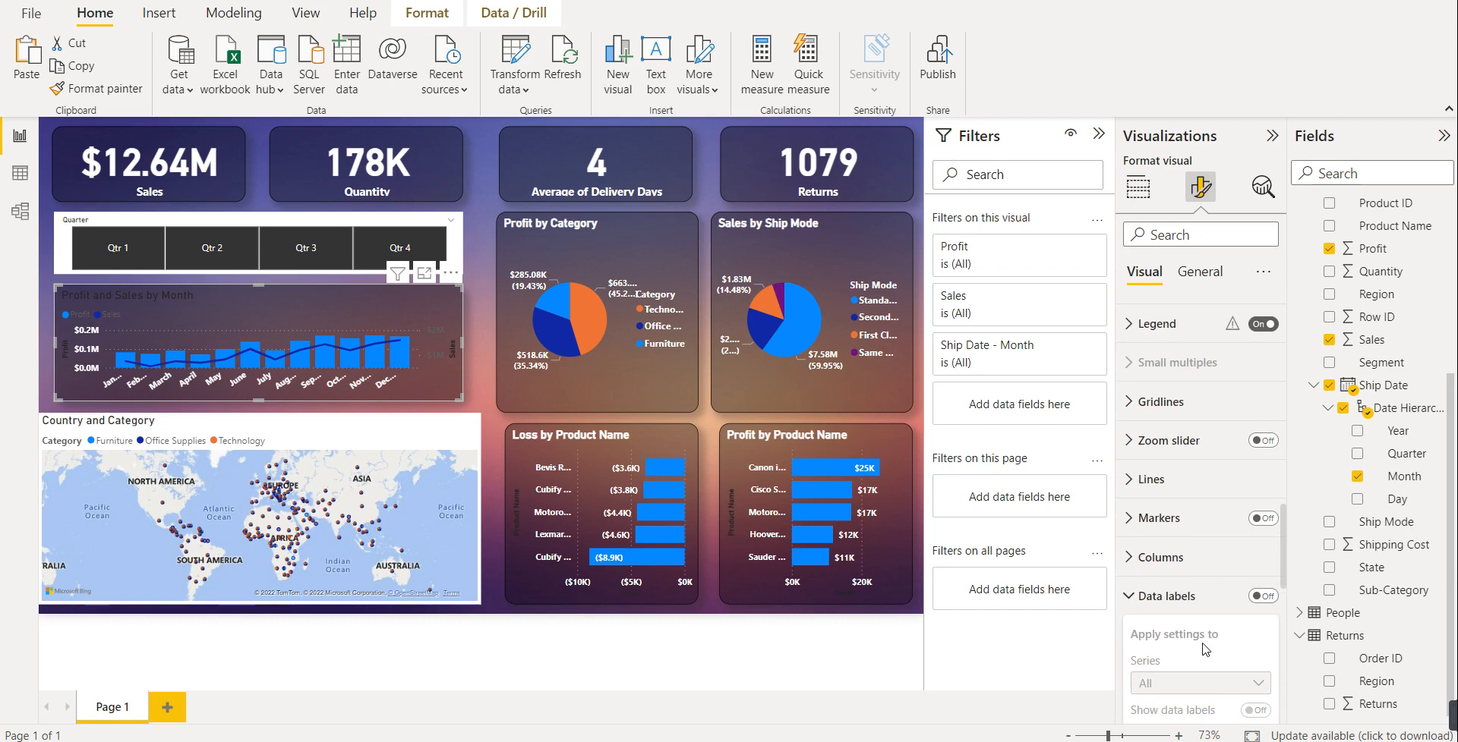
left_click(1262, 596)
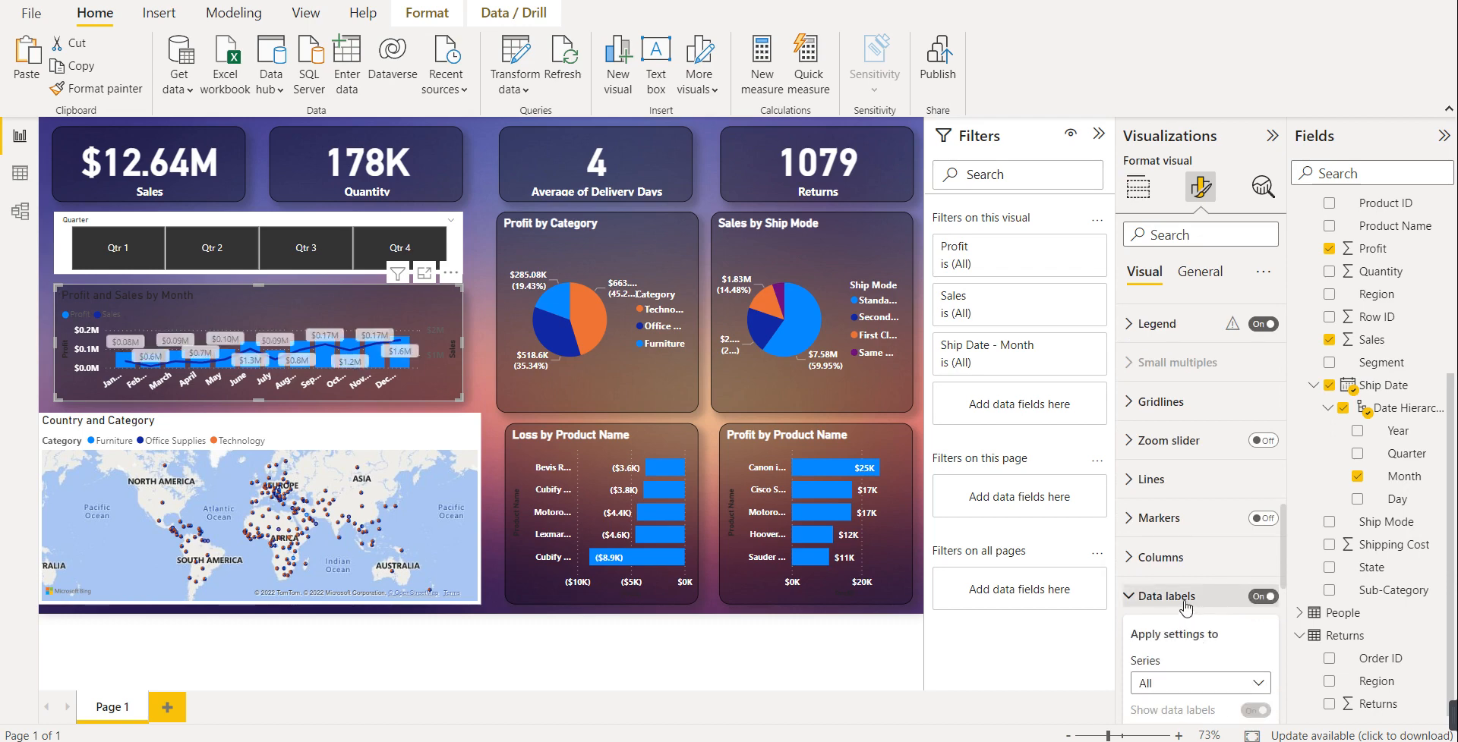
left_click(1253, 597)
scroll(1179, 634, "down", 3)
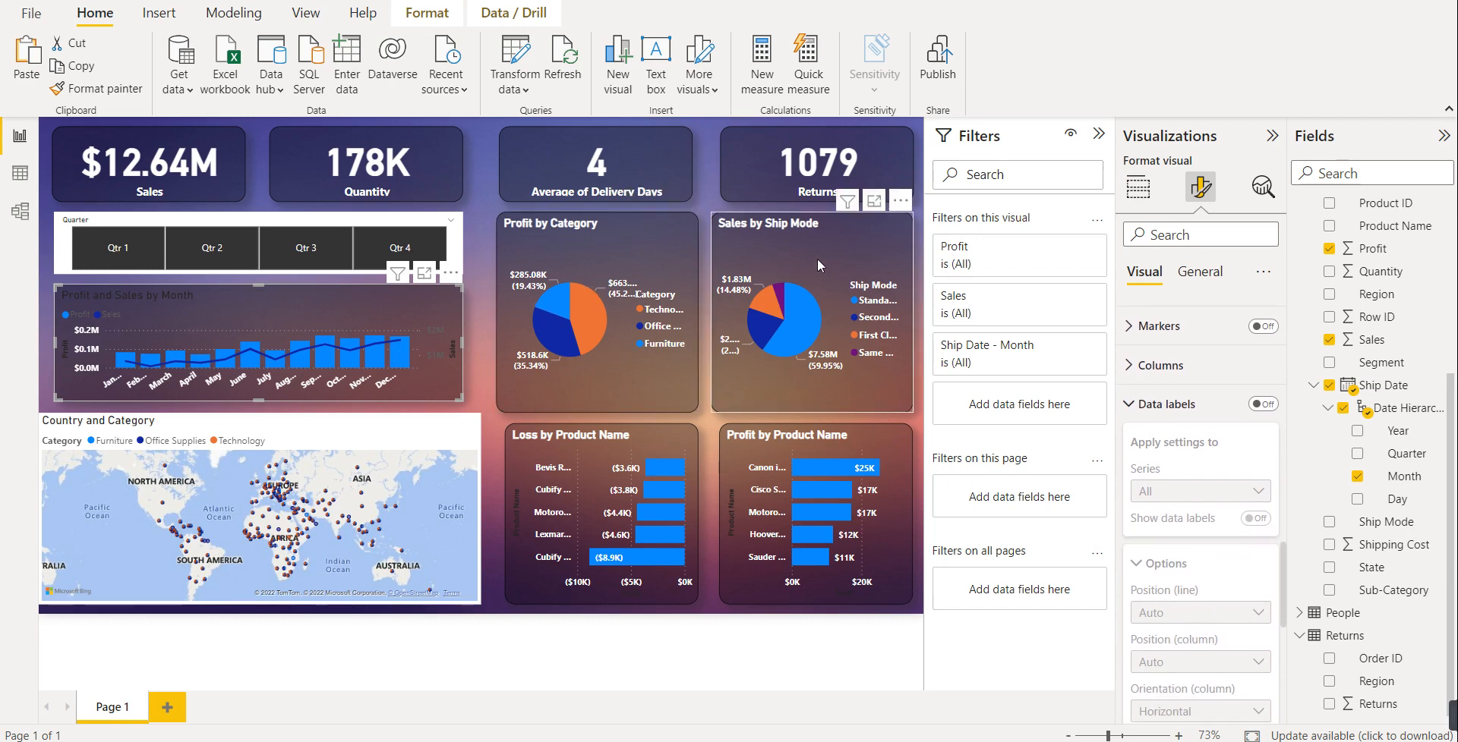
scroll(1154, 414, "up", 3)
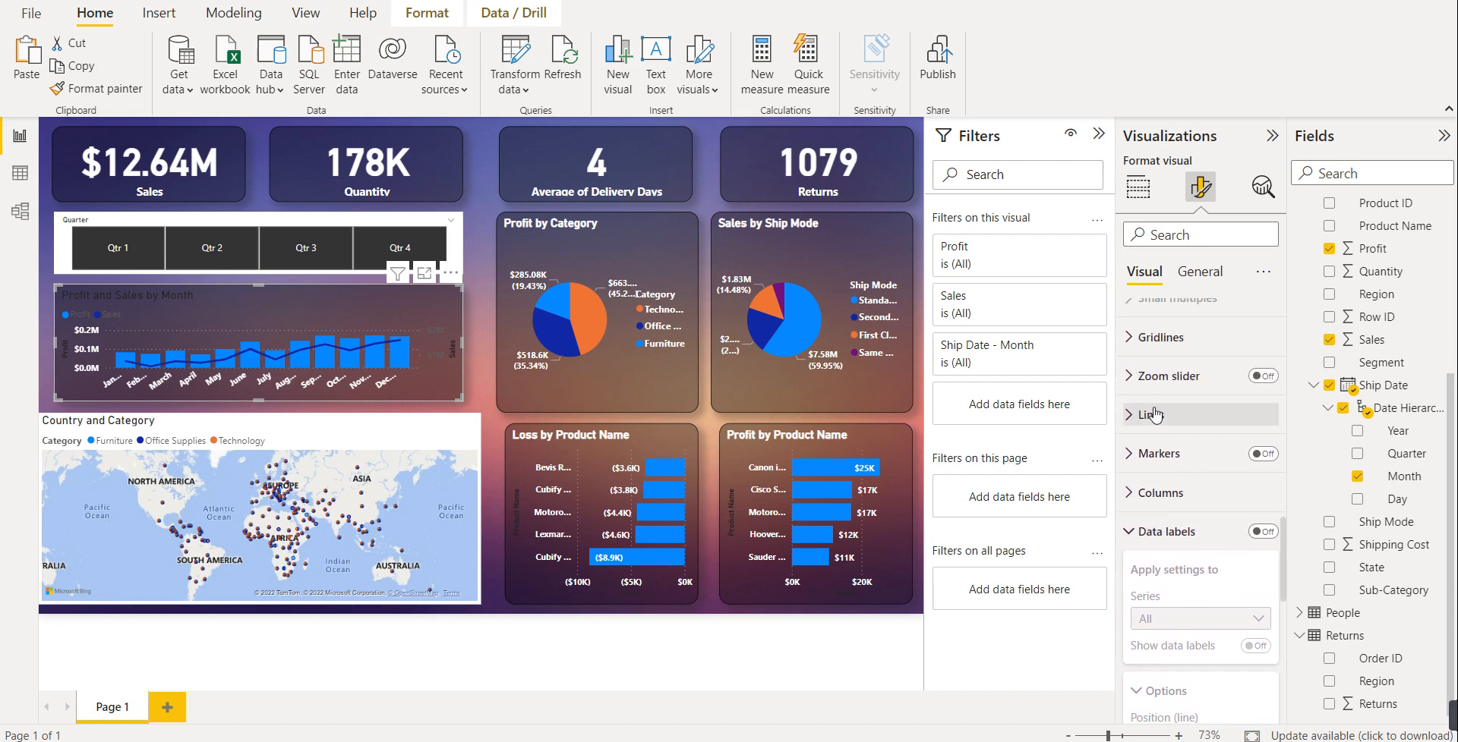
scroll(1155, 415, "up", 2)
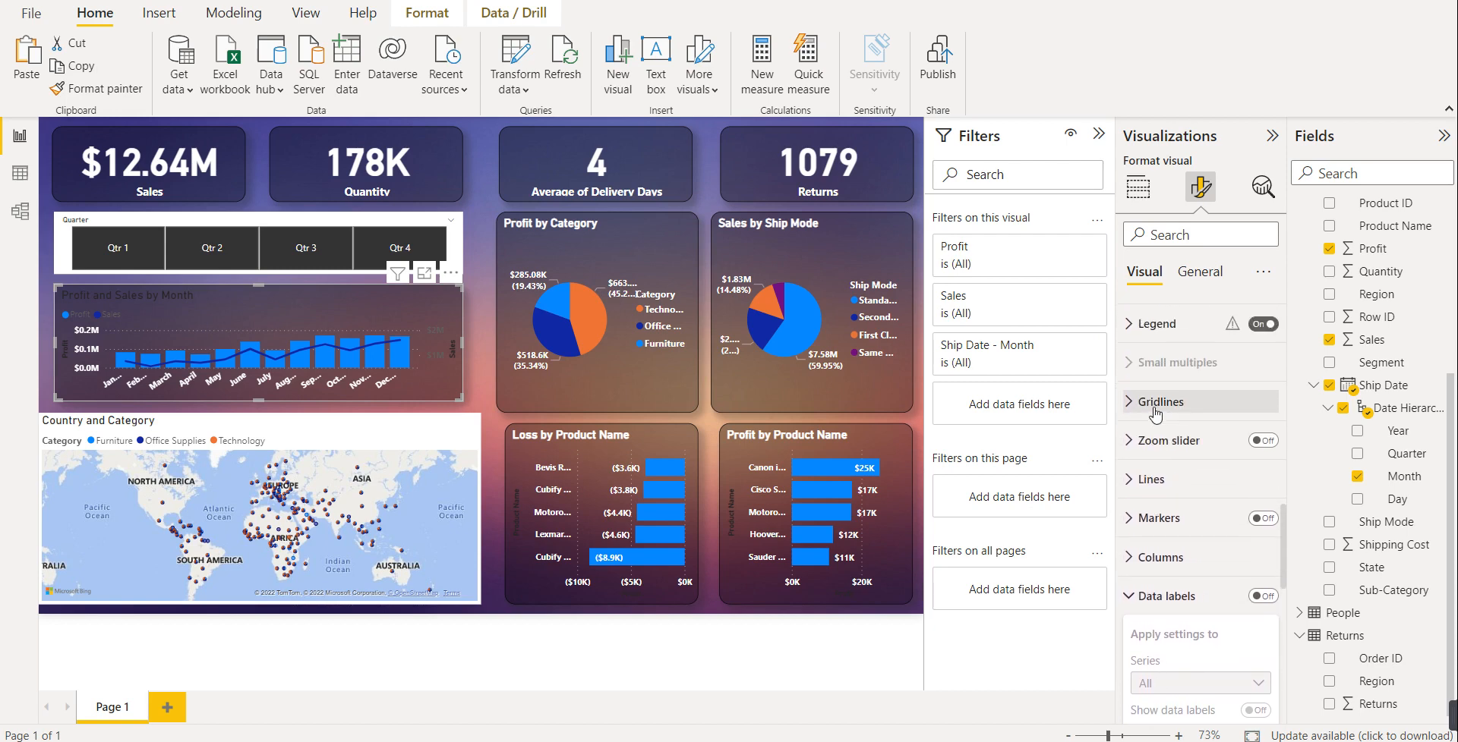
scroll(1155, 414, "up", 2)
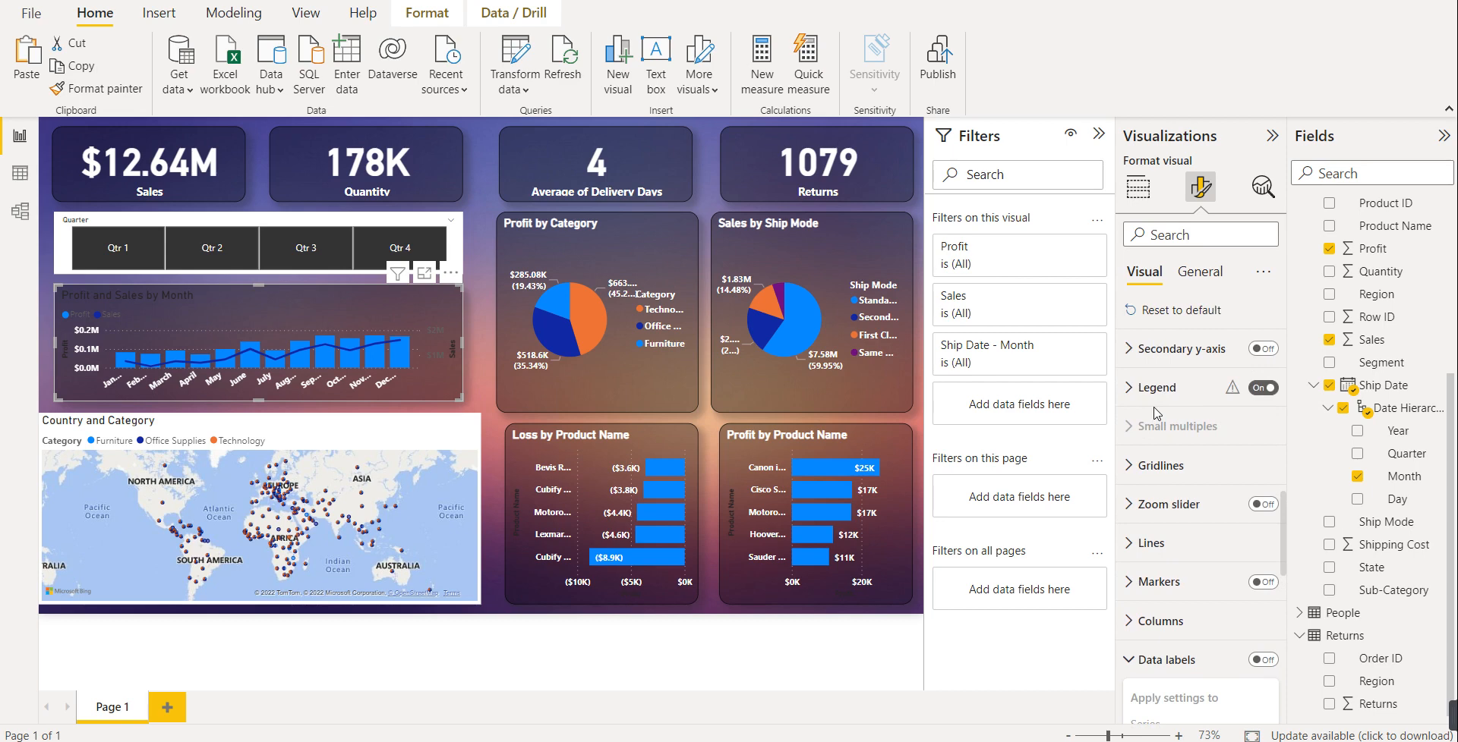
left_click(1155, 389)
scroll(1157, 448, "down", 6)
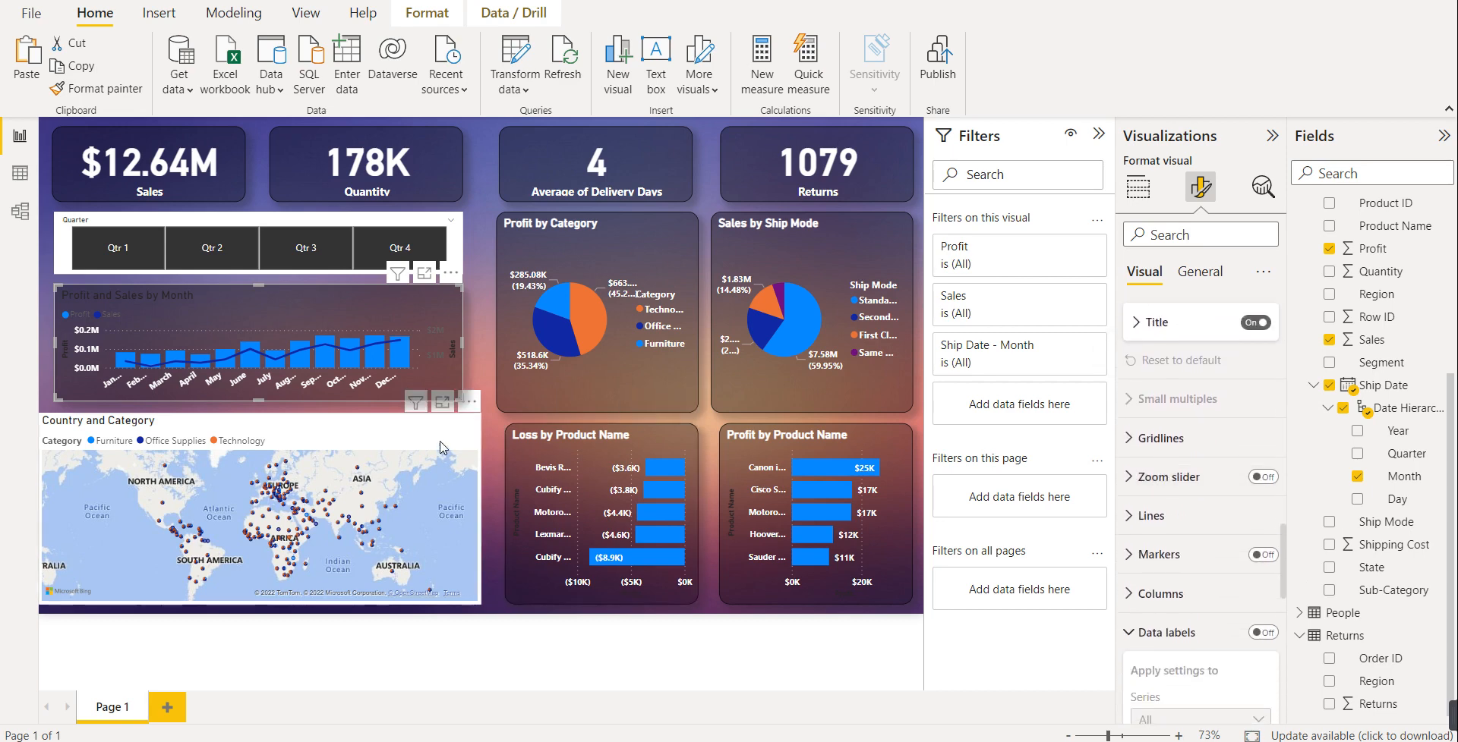
- Make the title of the Country and Category map bold and white
left_click(340, 432)
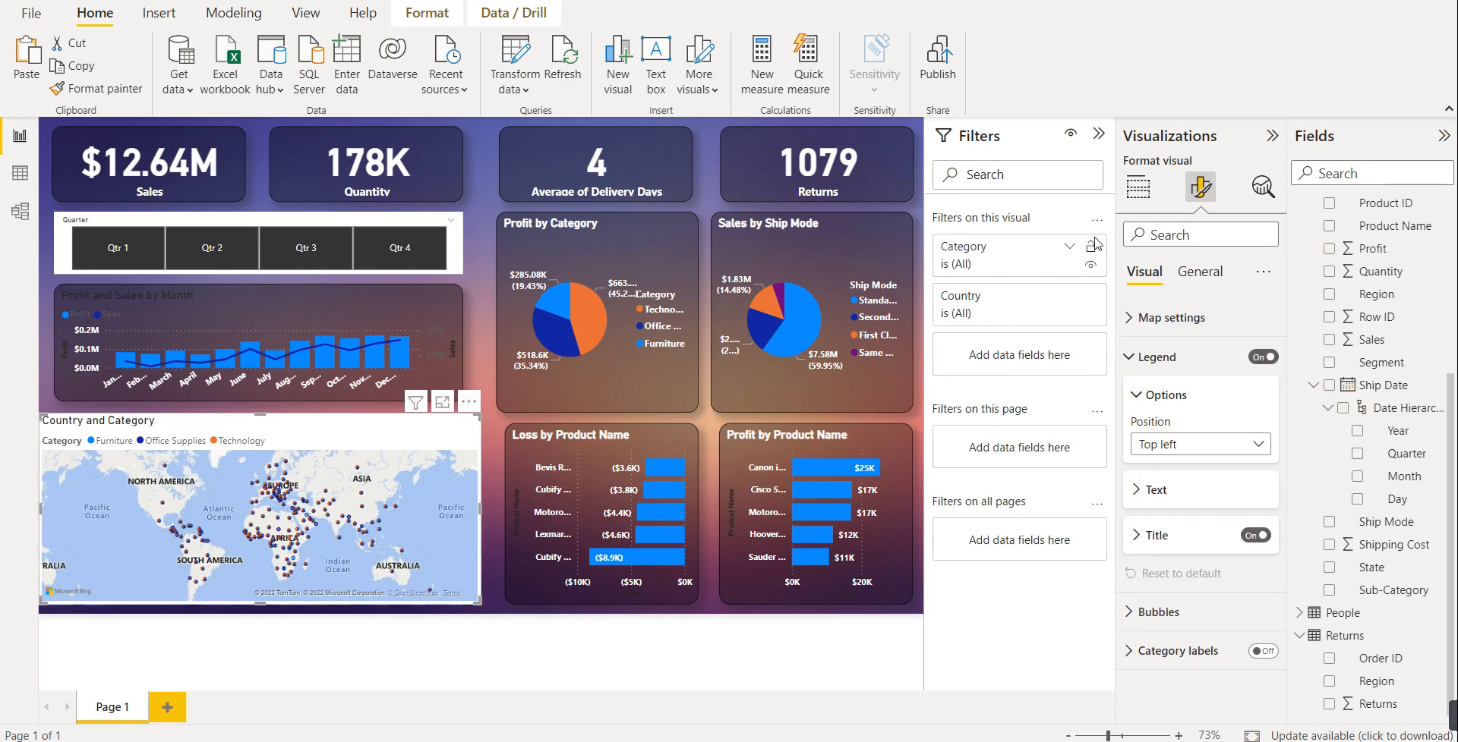
left_click(1199, 272)
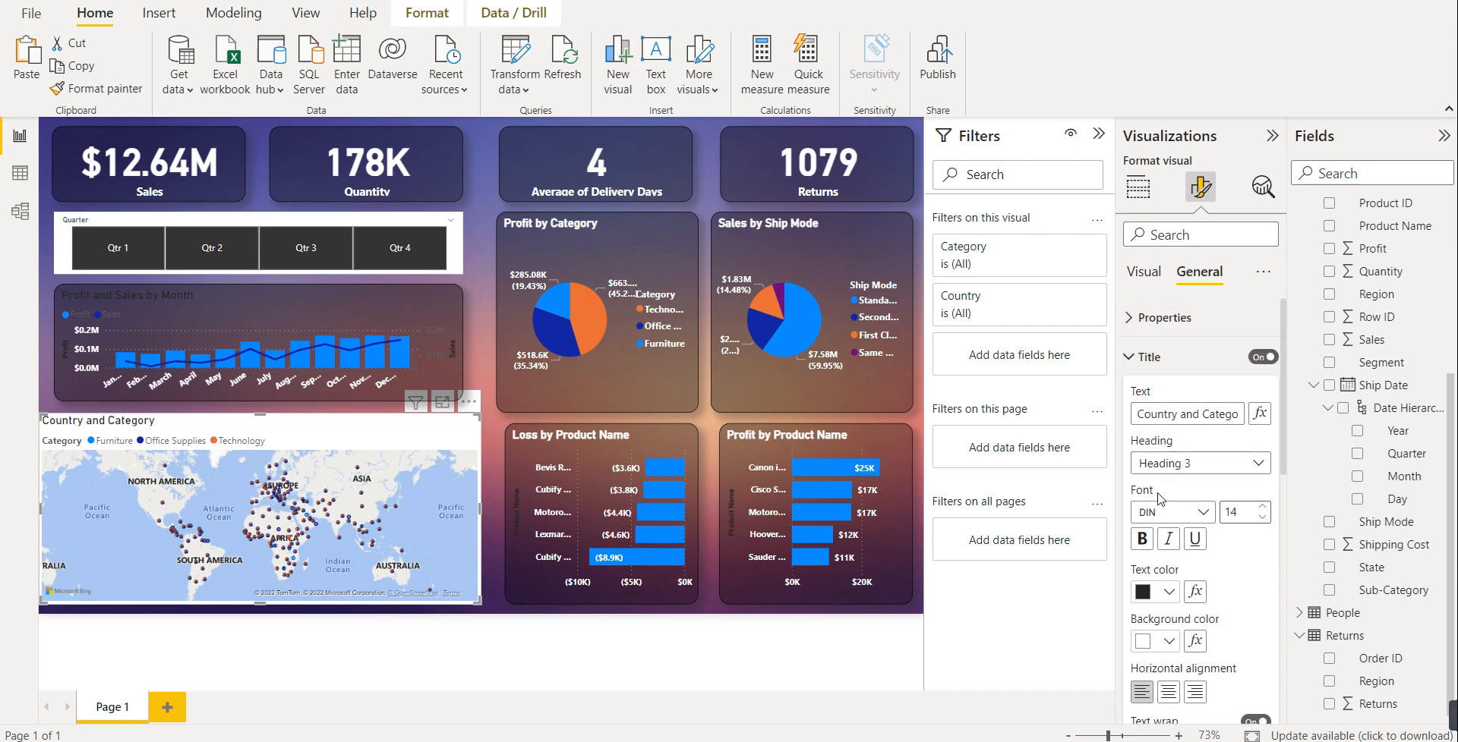
left_click(1168, 593)
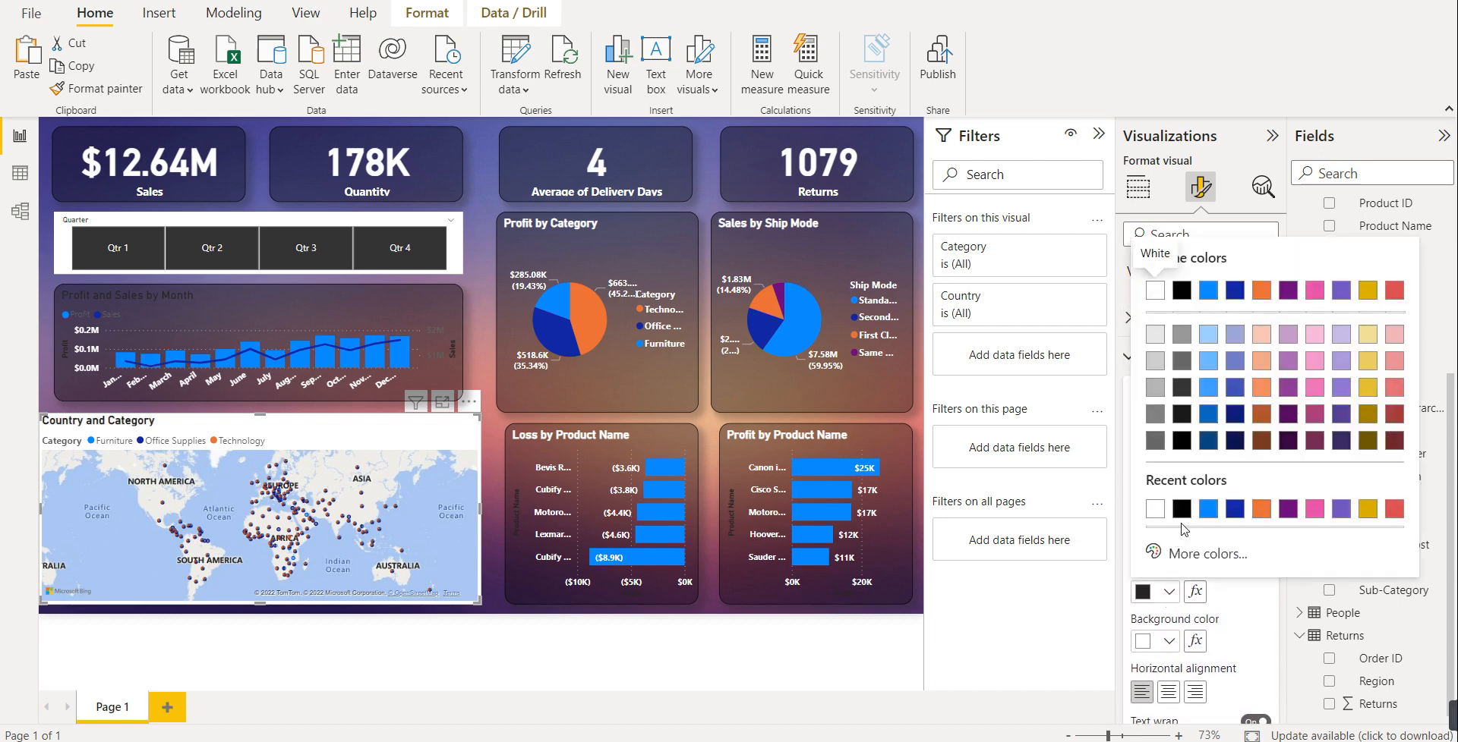
left_click(1150, 516)
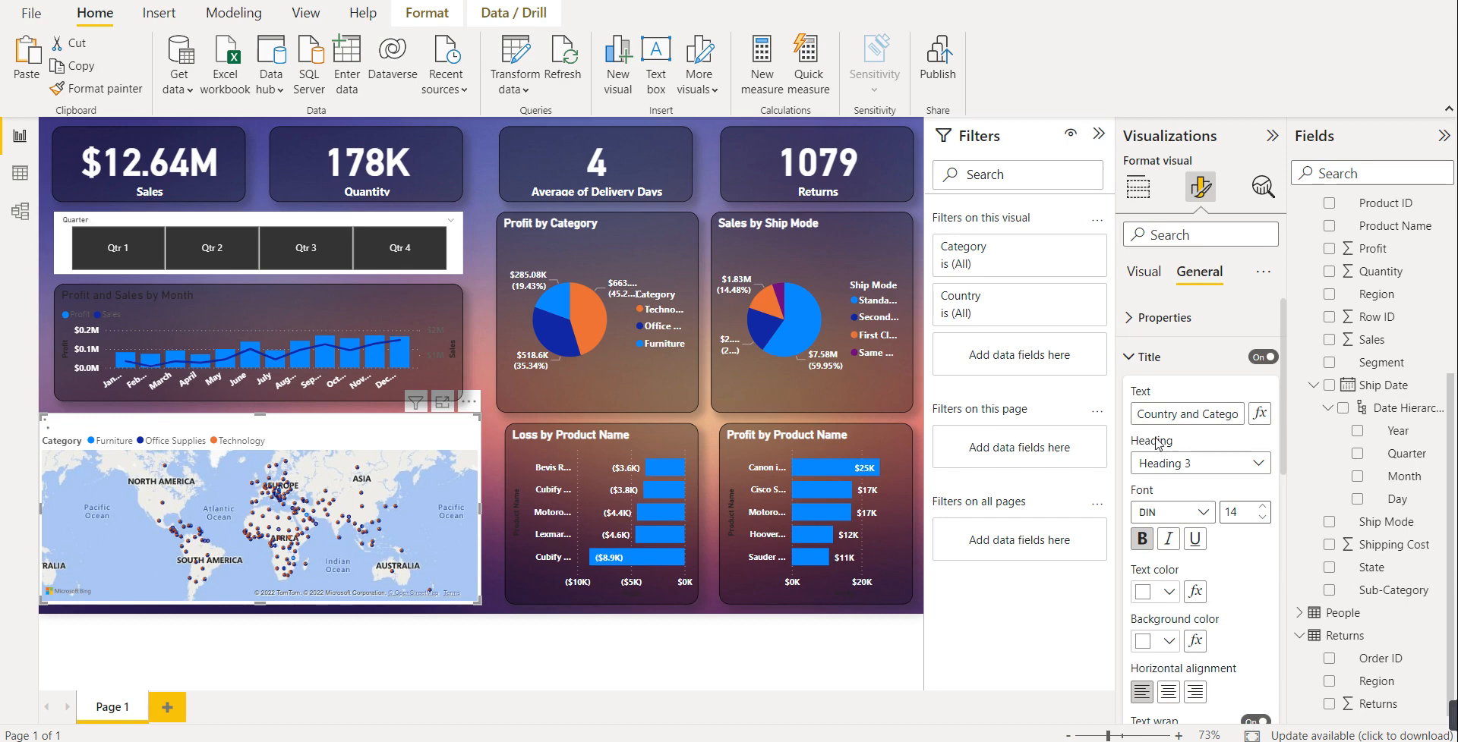
- Give the Country and Category map a black background with 62% transparency
left_click(1153, 357)
left_click(1157, 409)
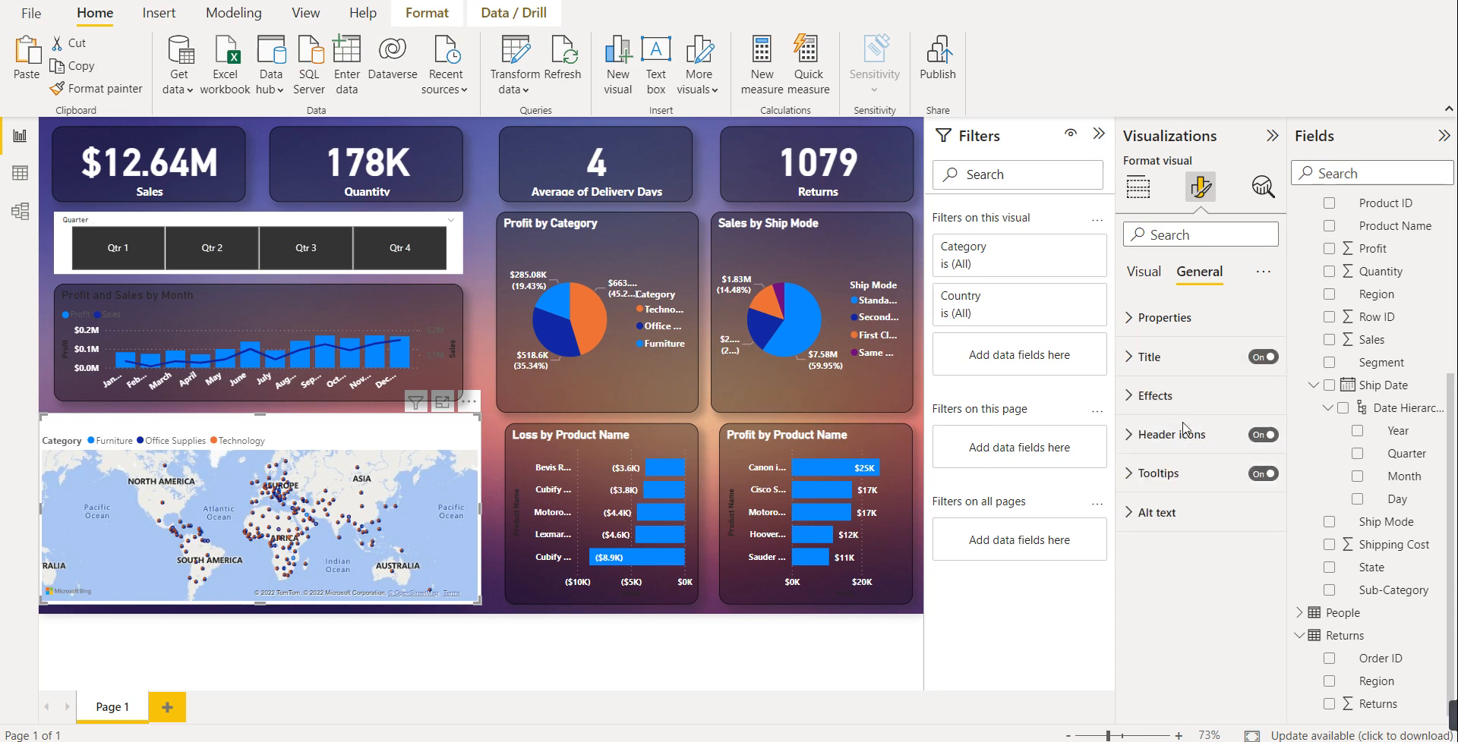
left_click(1155, 402)
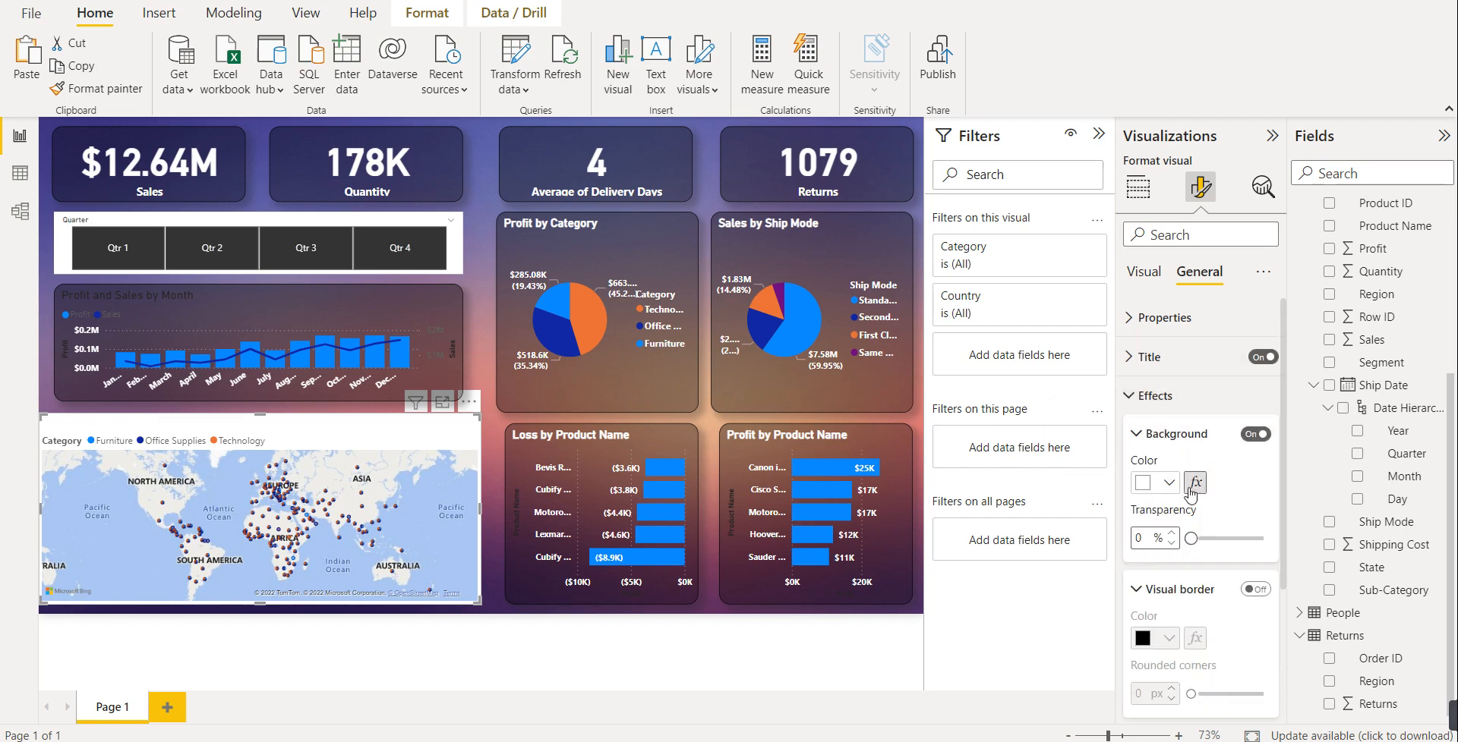
left_click(1168, 484)
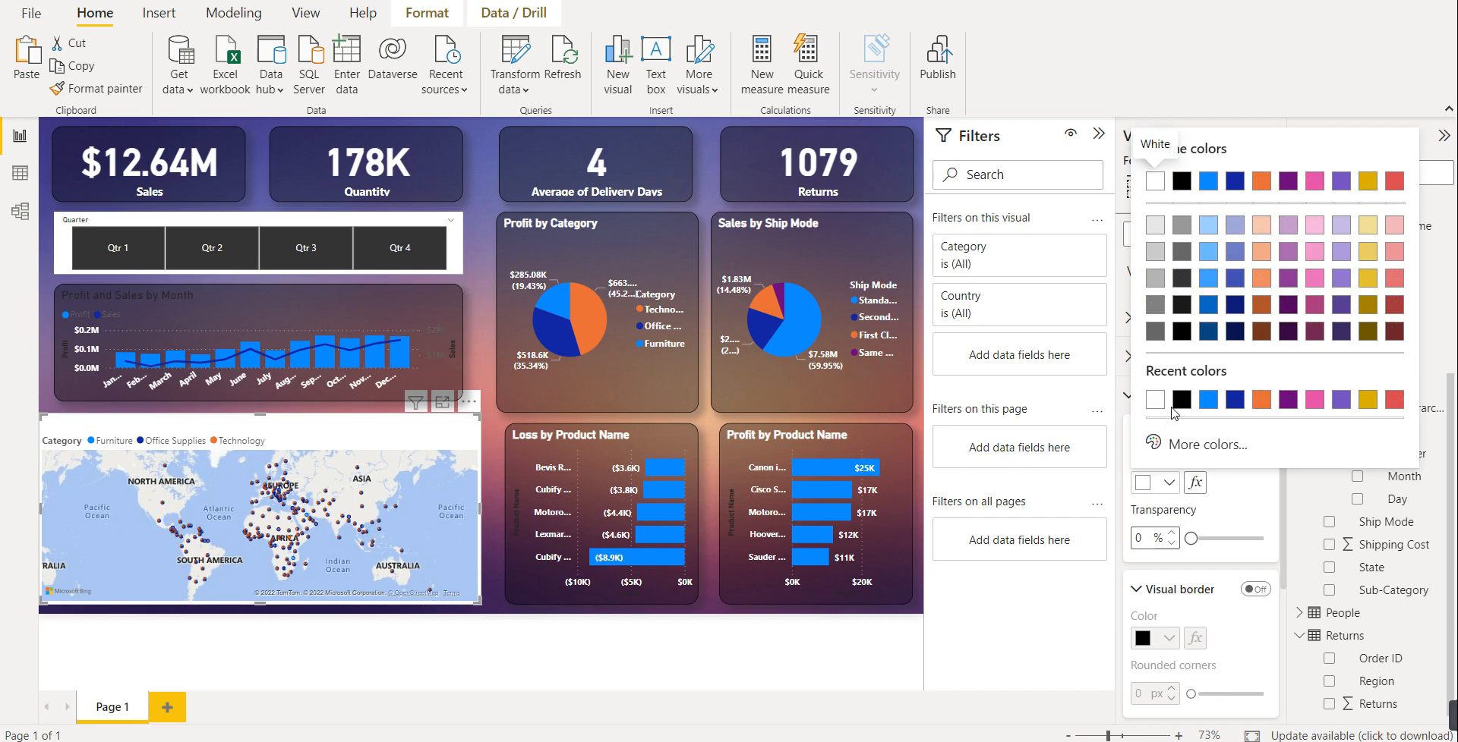
left_click(1200, 545)
left_click_drag(1190, 538, 1239, 539)
- Turn on the Country and Category map's visual border with 15 px rounded corners and enable its shadow
left_click(1255, 589)
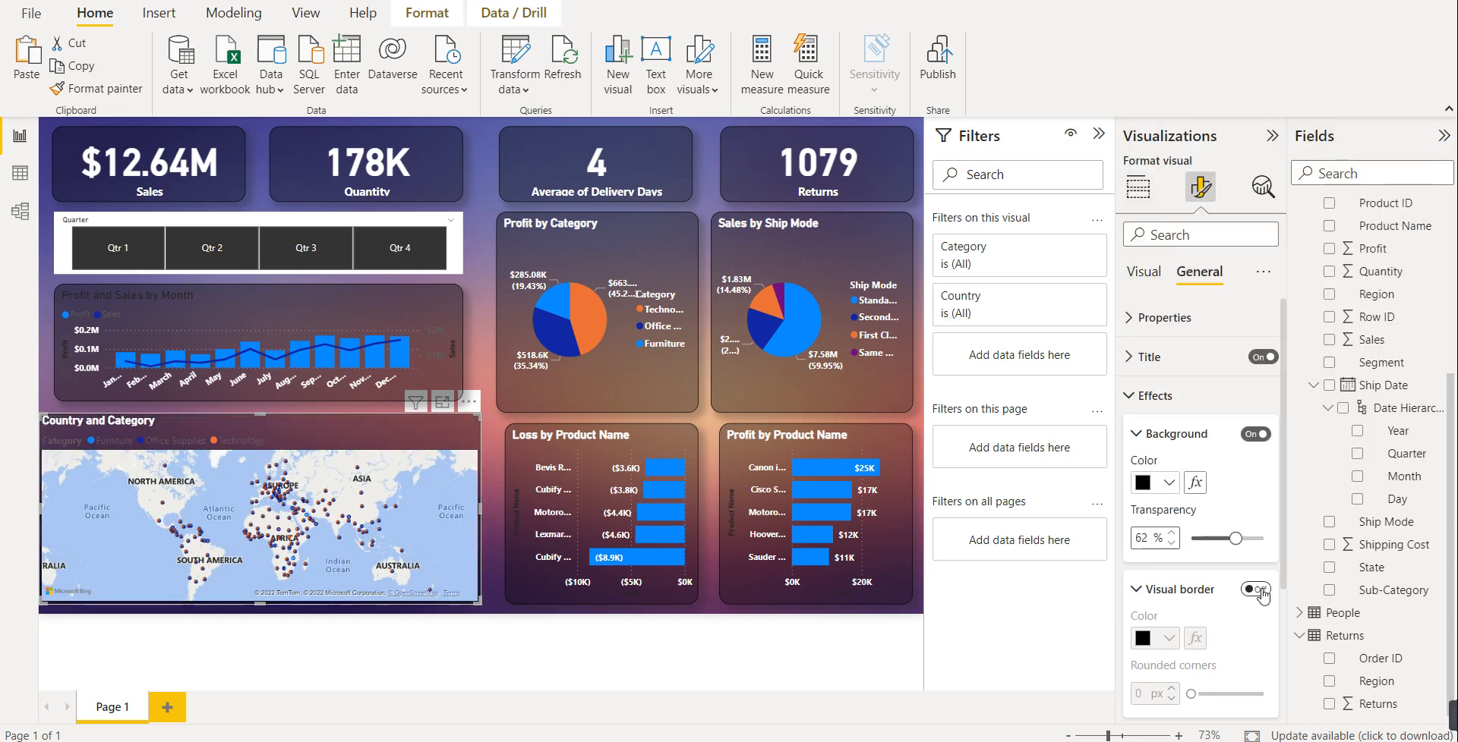
left_click_drag(1191, 694, 1222, 696)
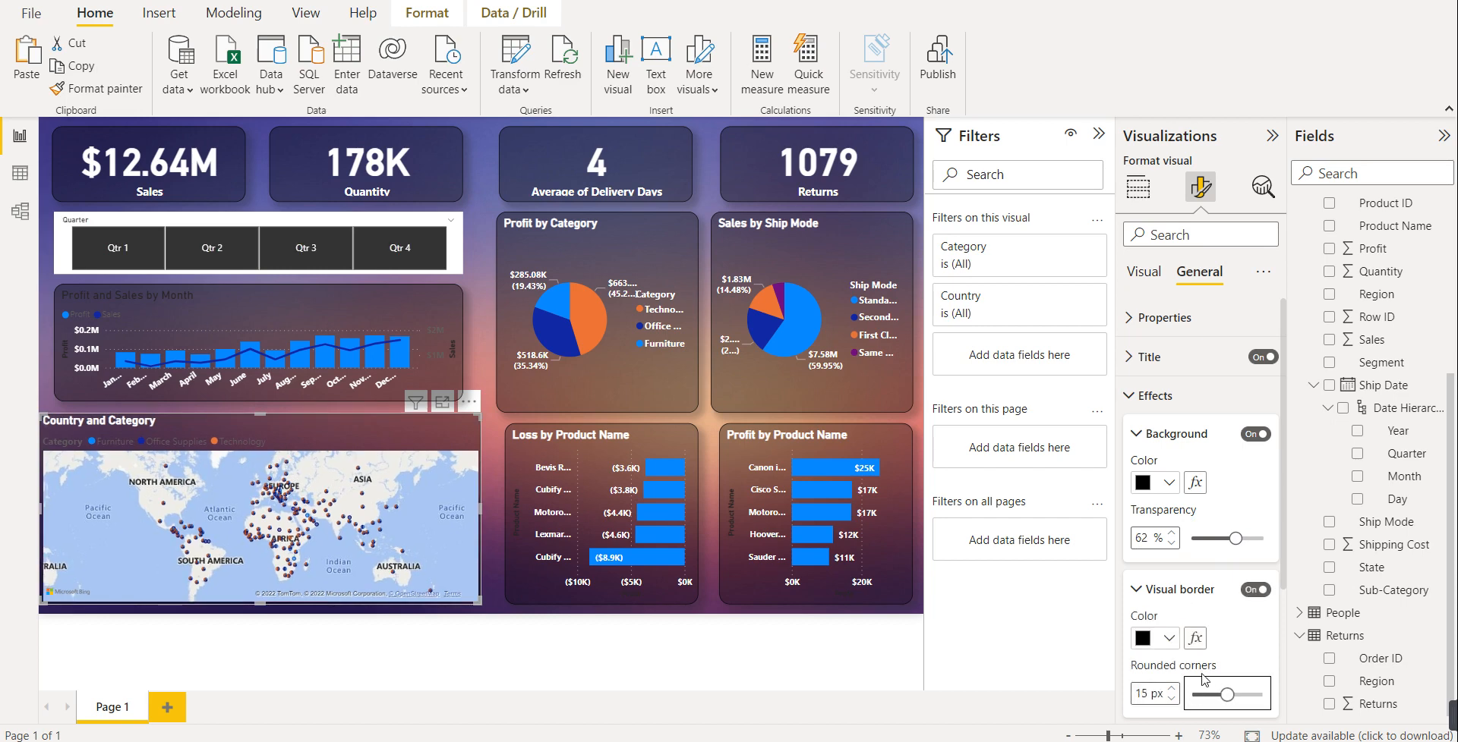
scroll(1215, 668, "down", 3)
left_click(1254, 554)
scroll(1230, 624, "up", 1)
- Try bold category labels on the Country and Category map, then turn them back off
left_click(1145, 272)
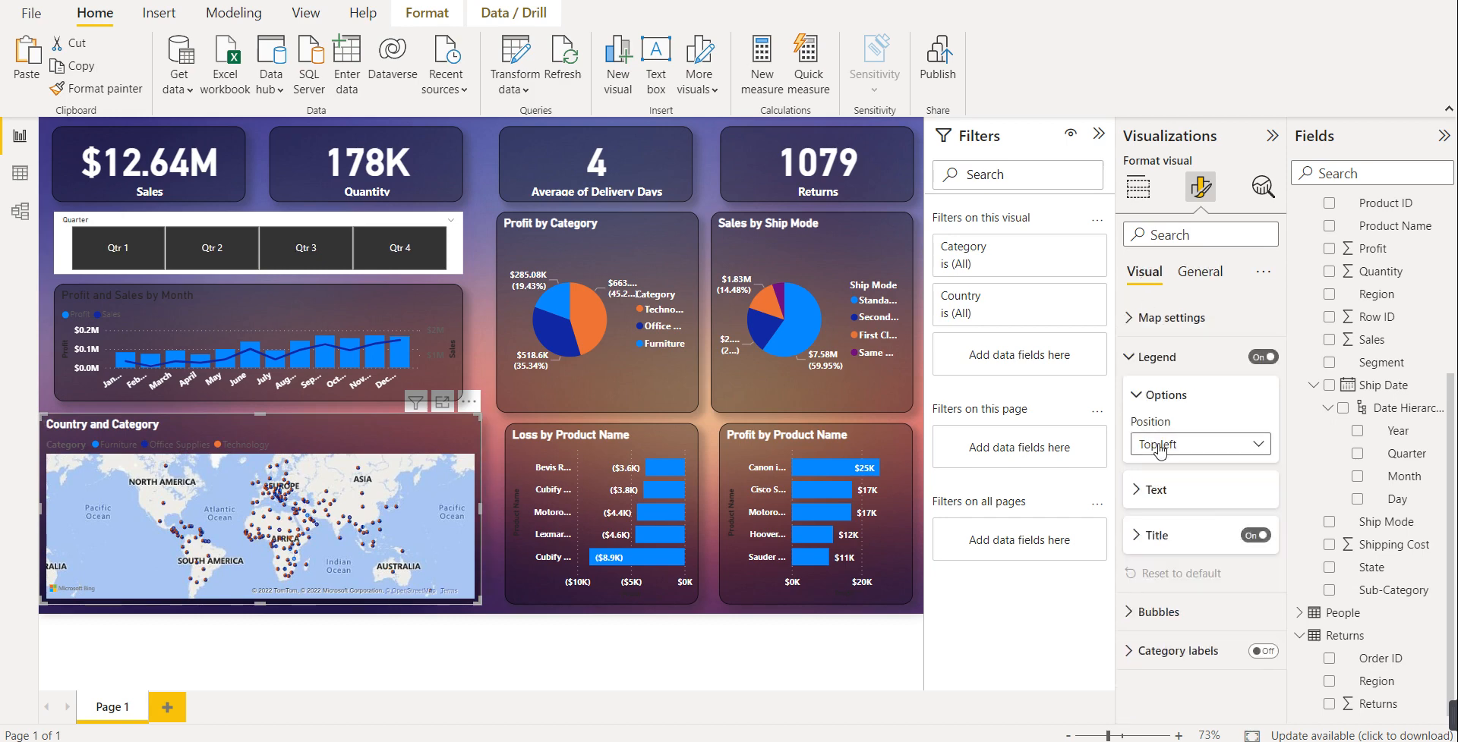
left_click(1176, 651)
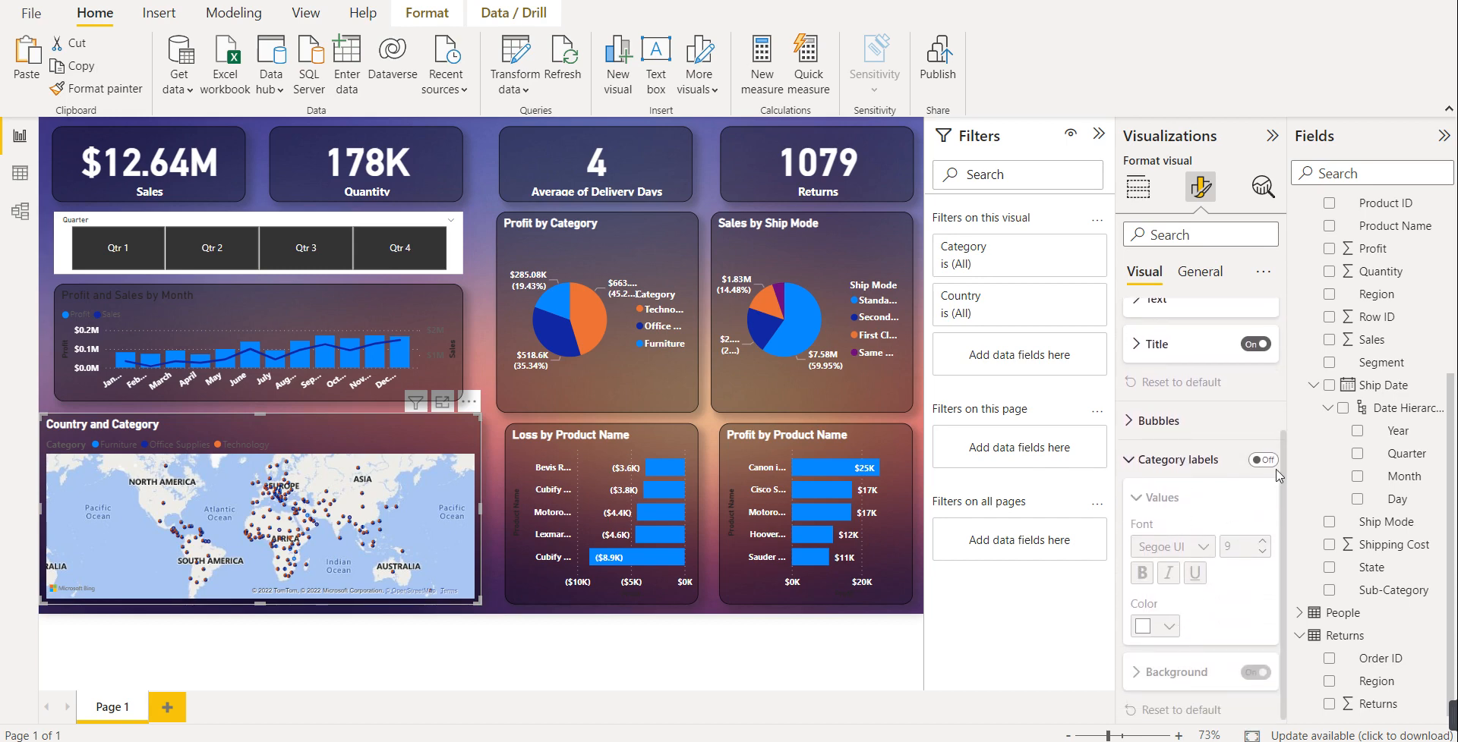
left_click(1262, 460)
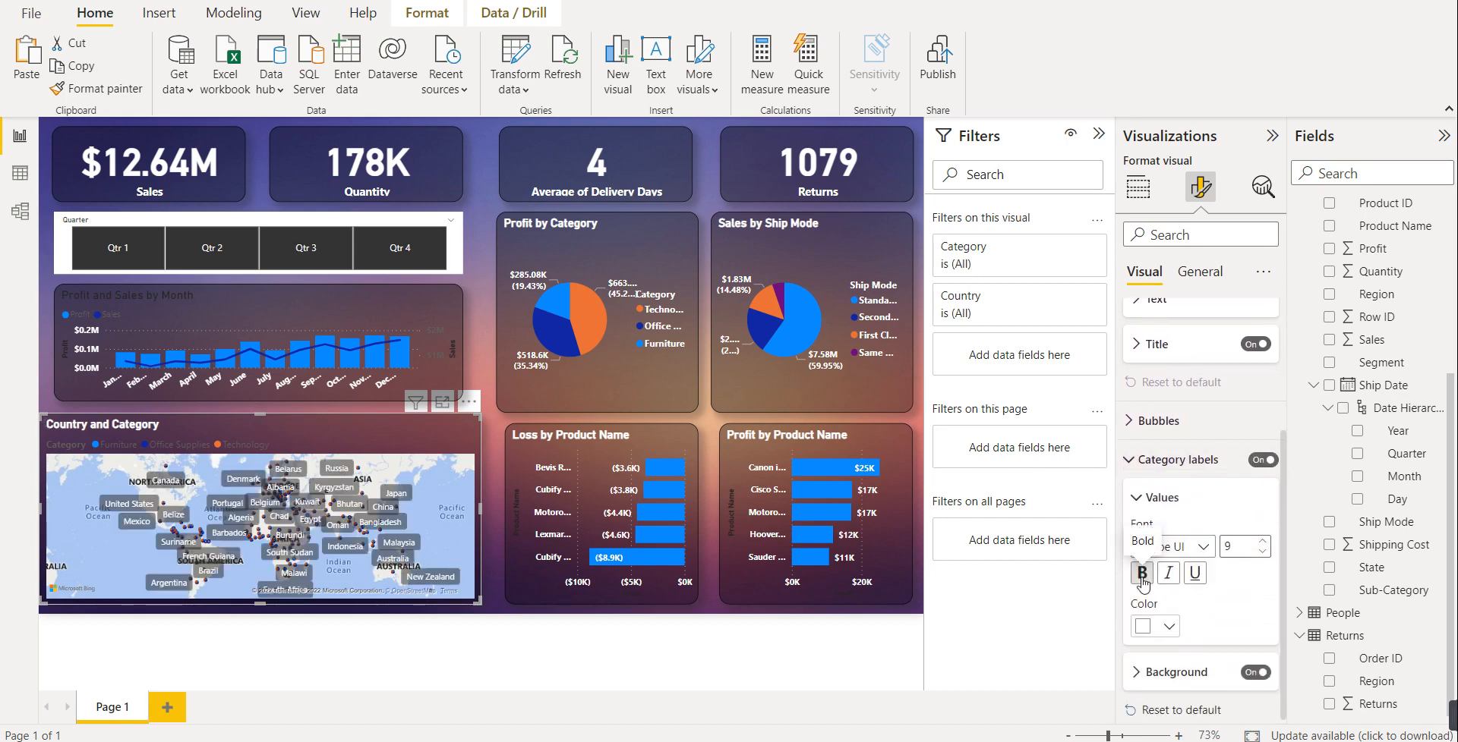
left_click(1162, 628)
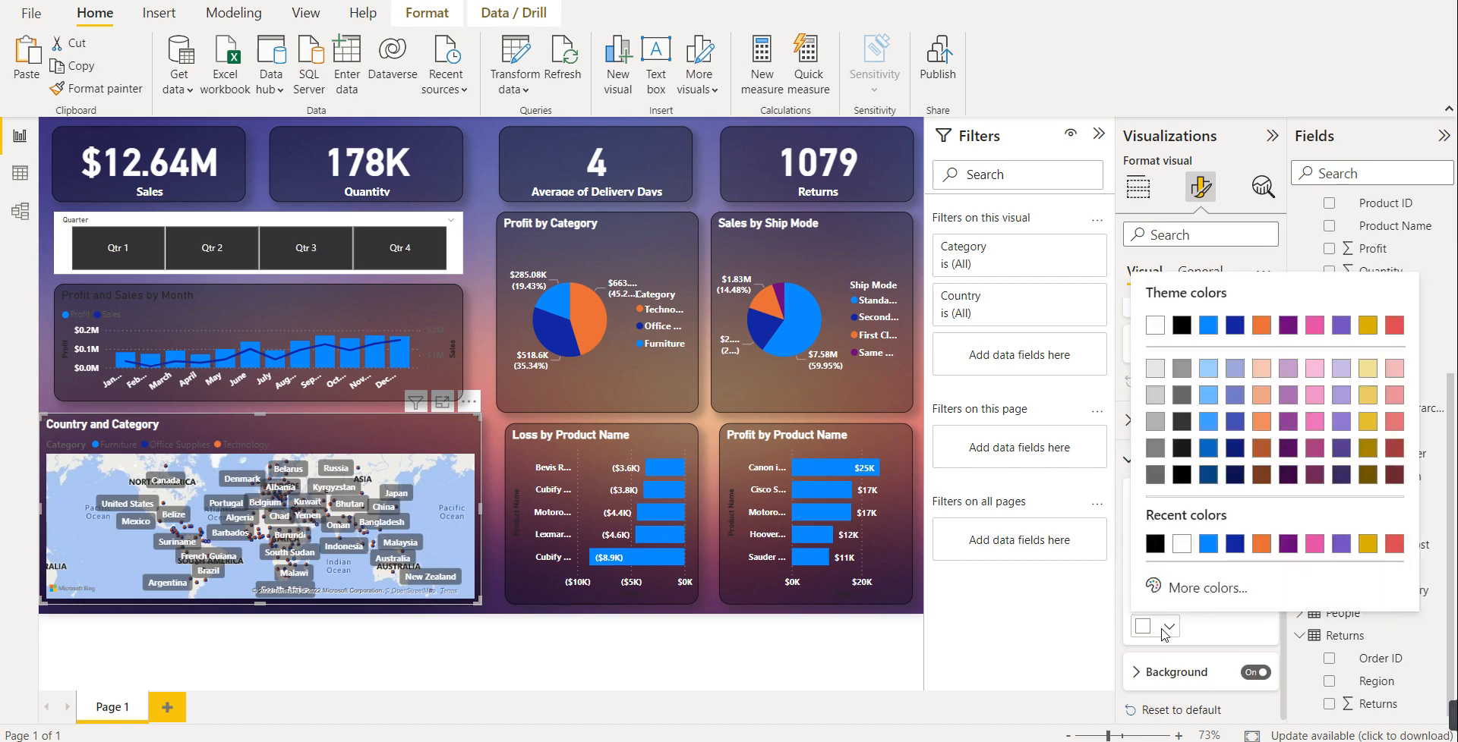
left_click(1181, 559)
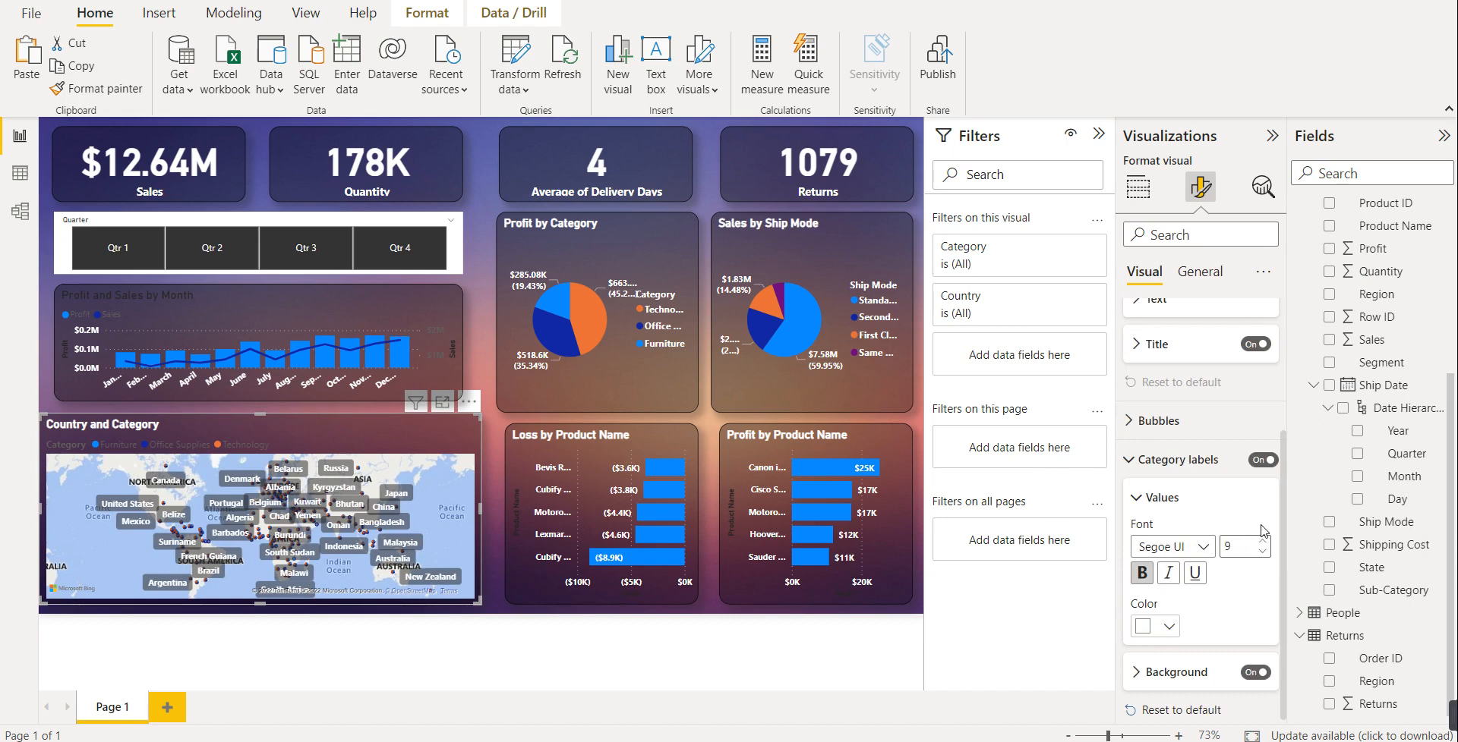
left_click(1254, 465)
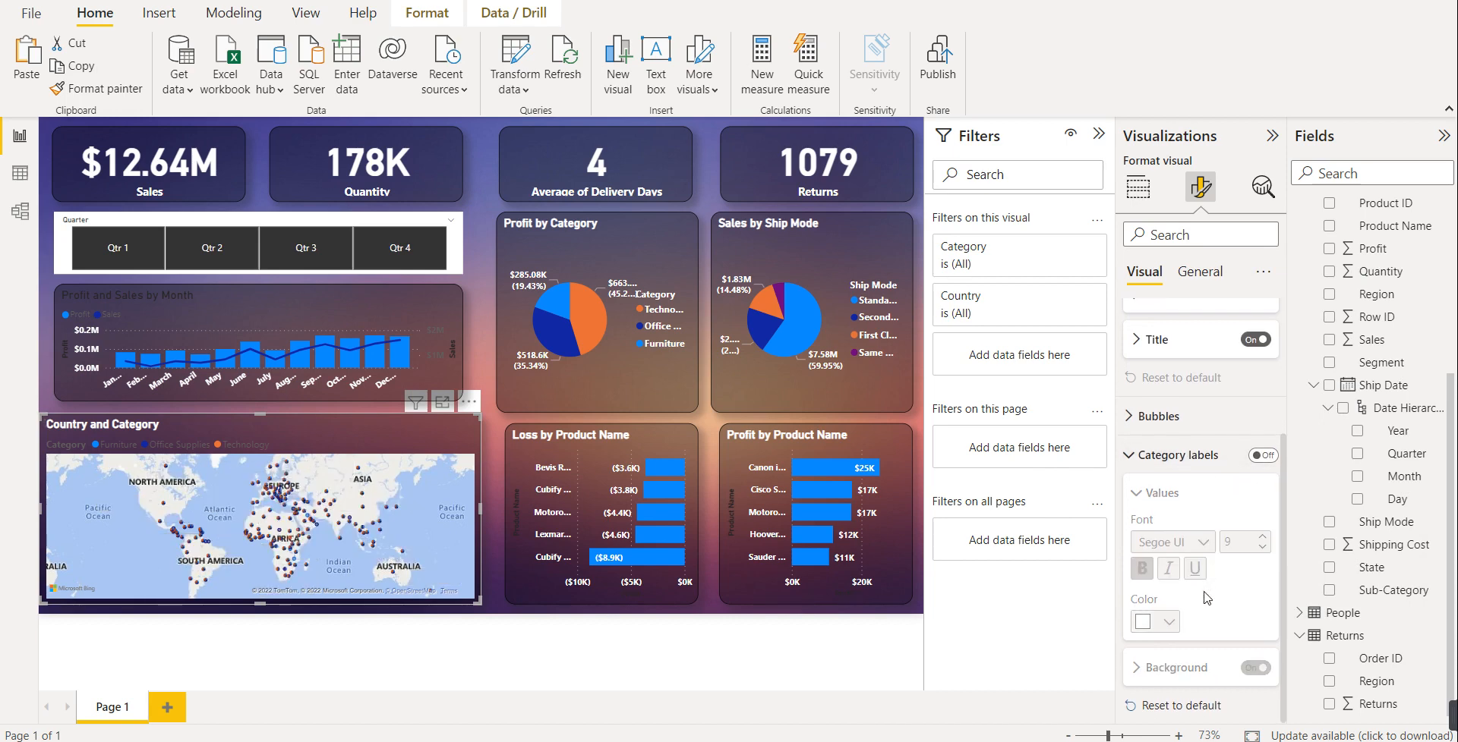
- Make the legend text of the Country and Category map bold and white
scroll(1171, 509, "up", 1)
scroll(1169, 507, "up", 1)
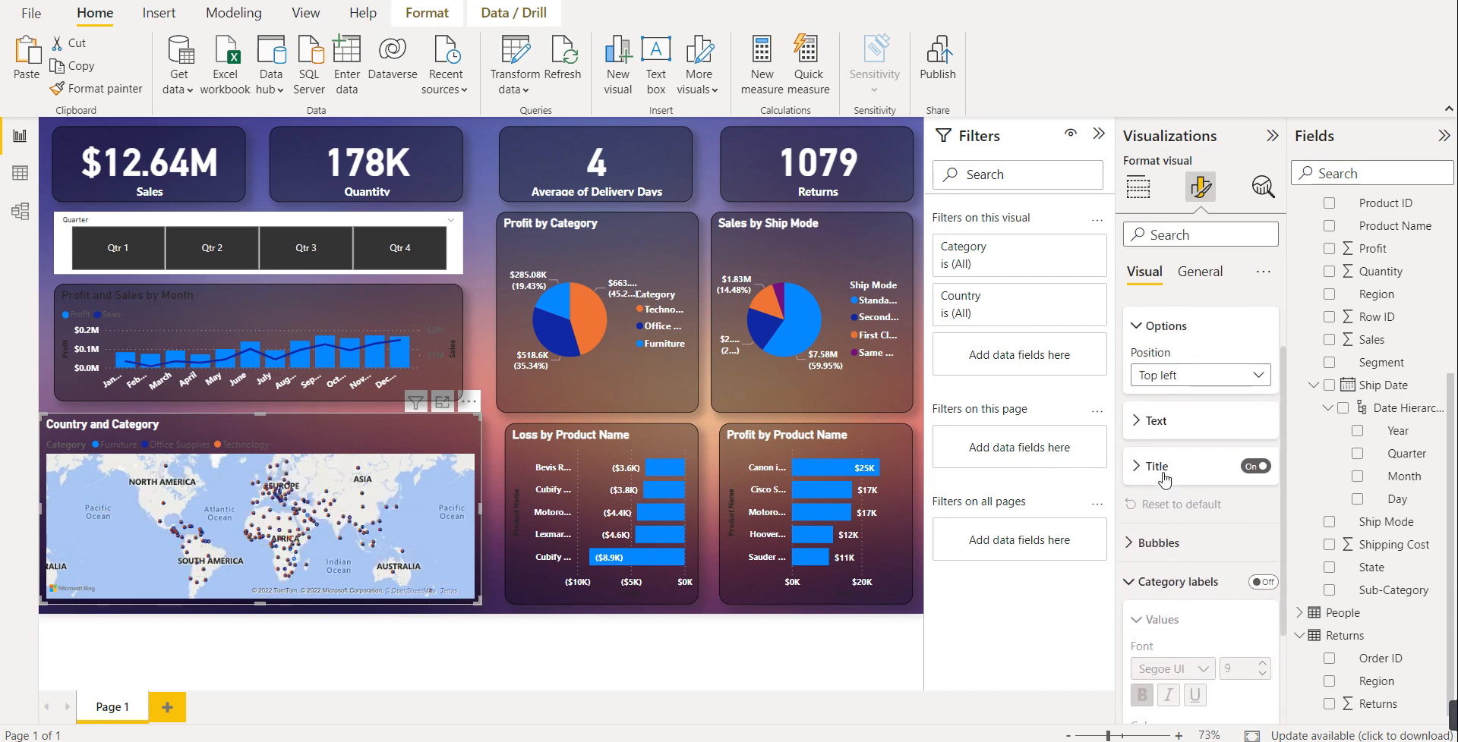
scroll(1163, 480, "up", 1)
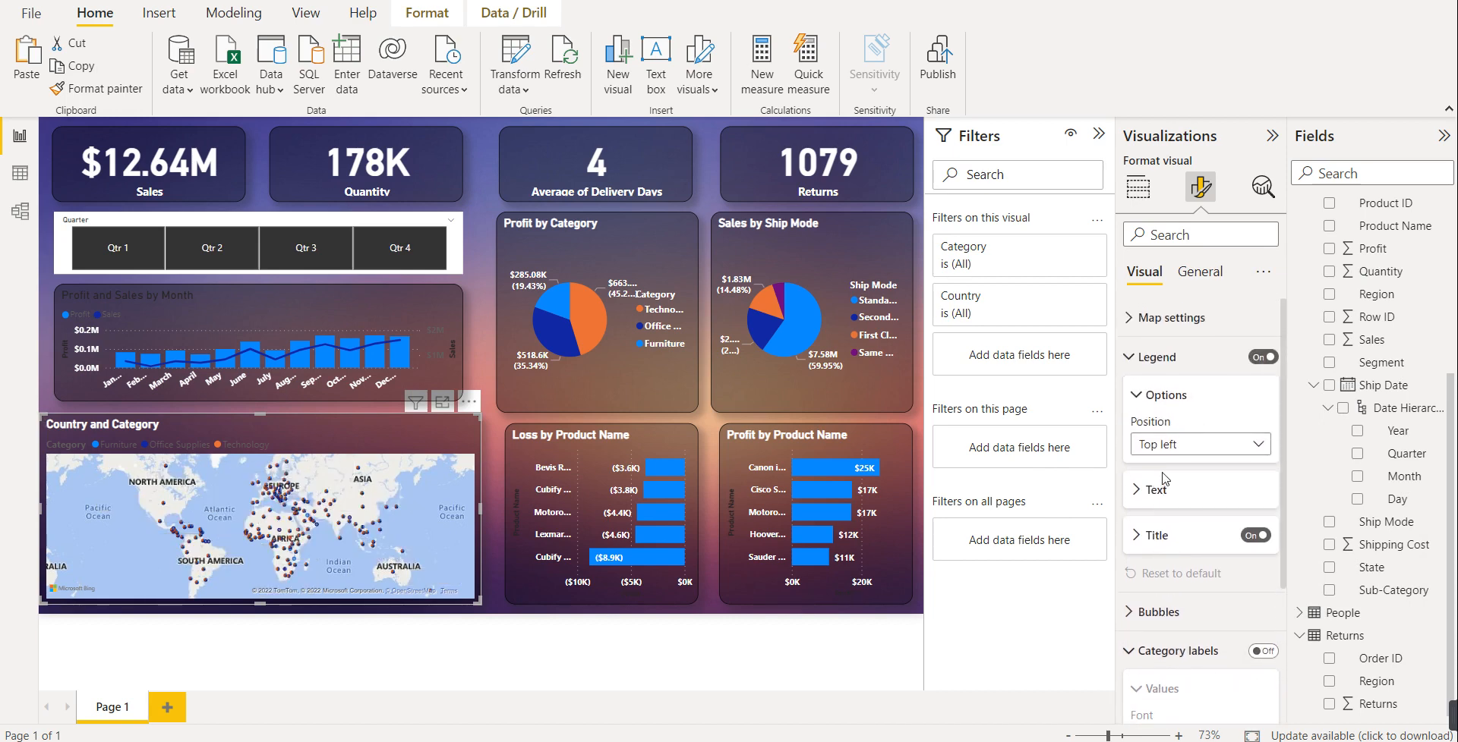
left_click(1161, 358)
left_click(1162, 358)
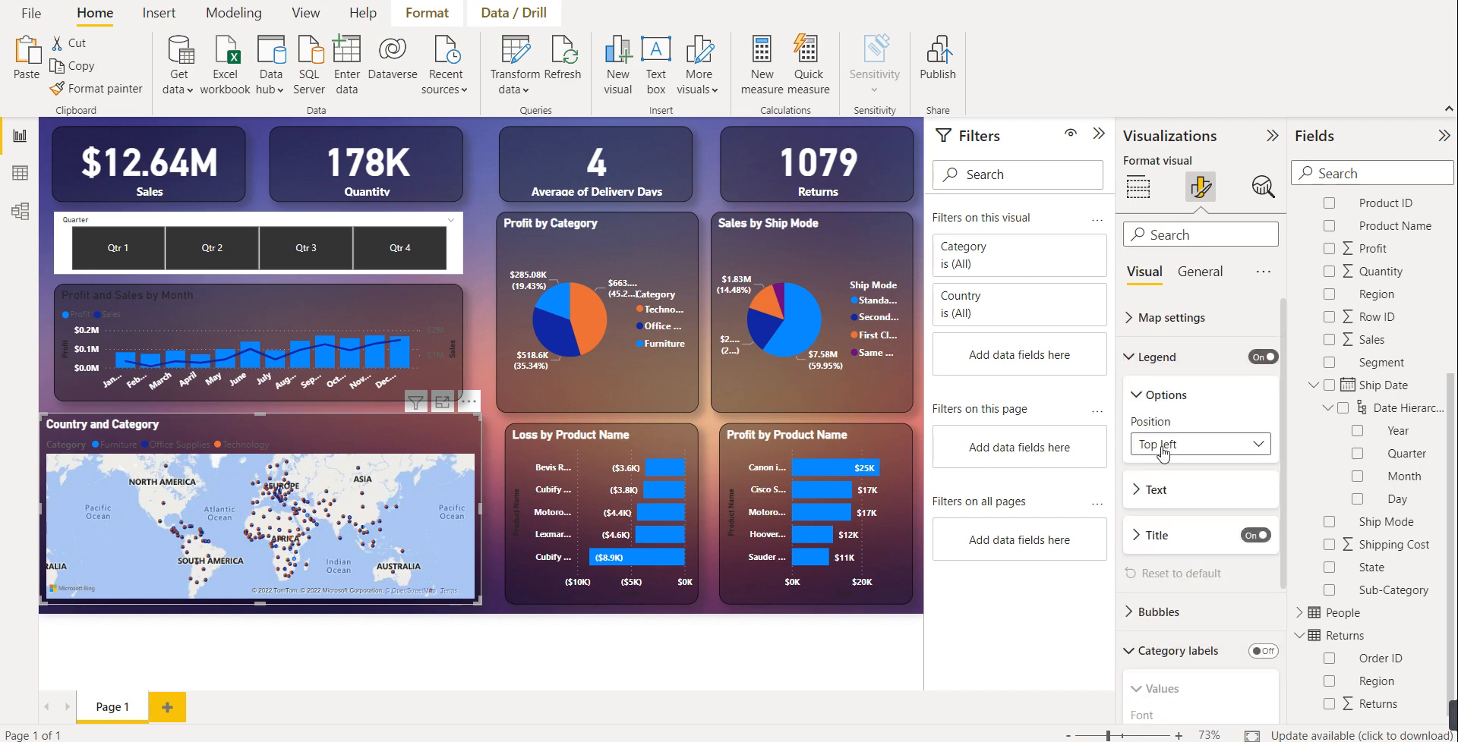
left_click(1157, 492)
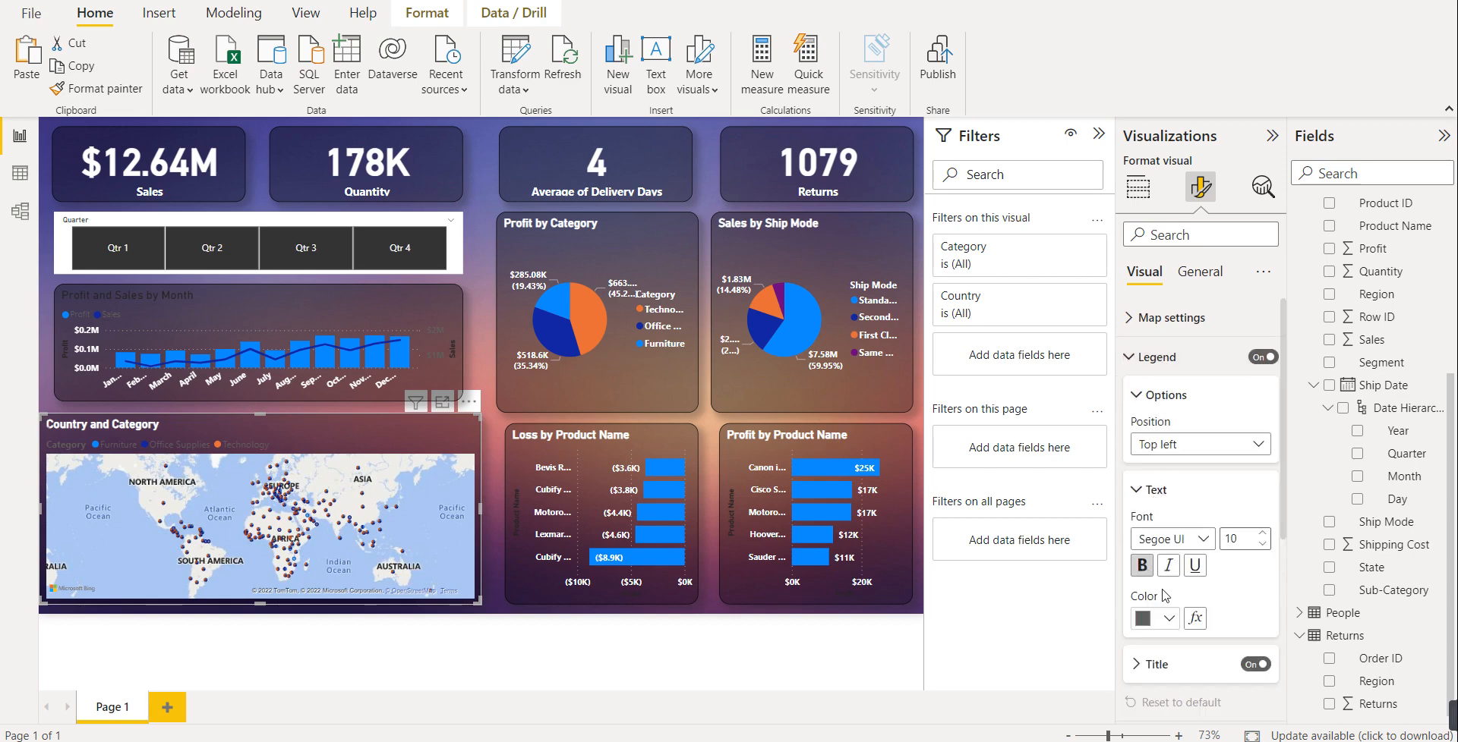
left_click(1167, 618)
left_click(1155, 536)
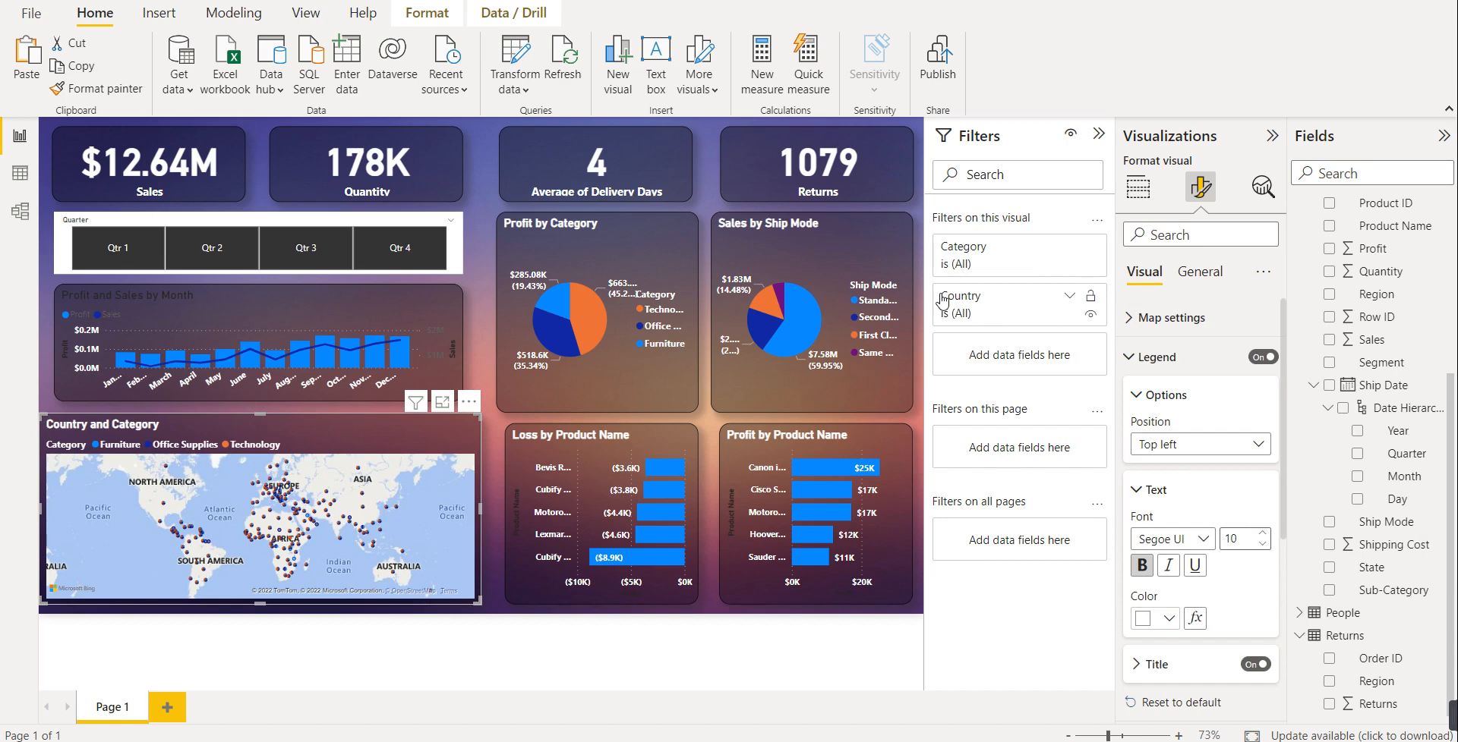
- Give the Quarter slicer a black background with 61% transparency
left_click(301, 225)
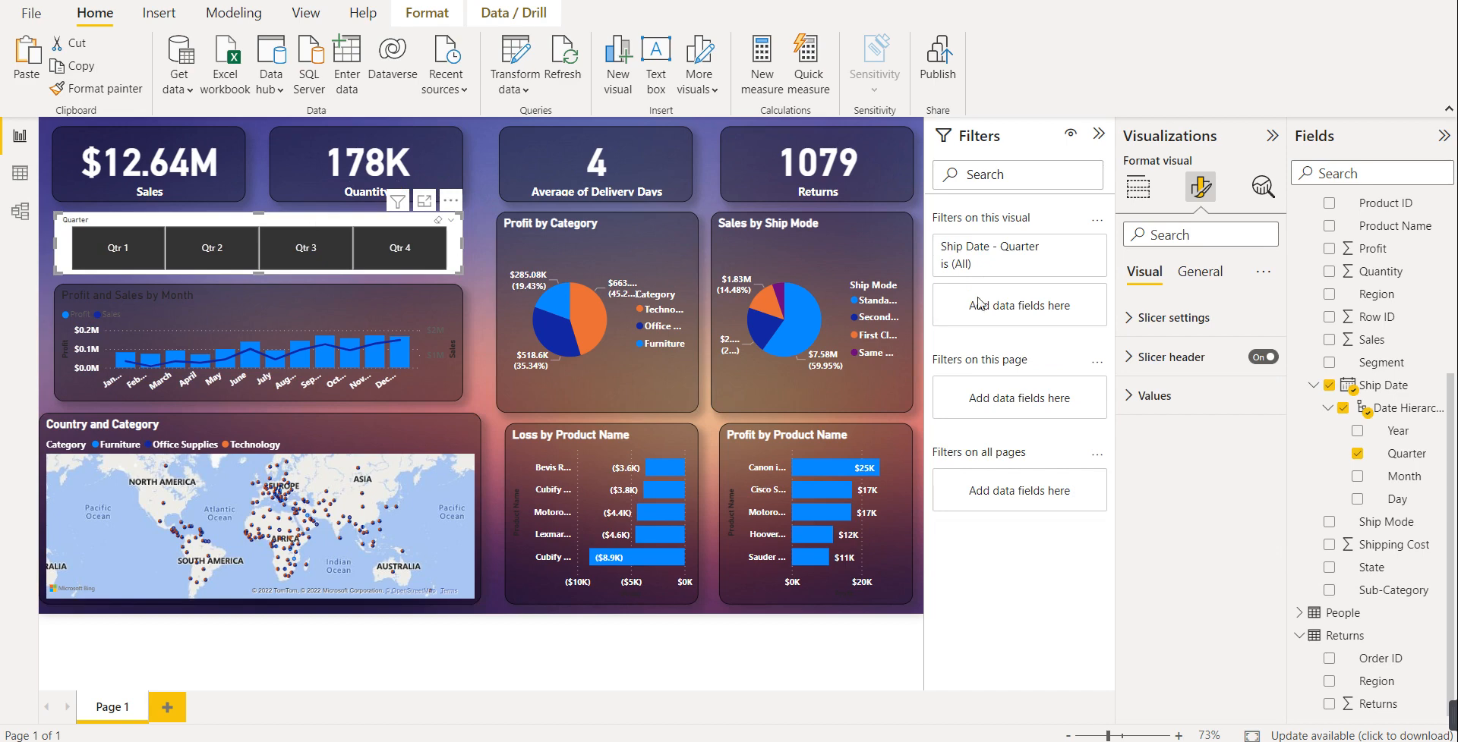
left_click(1205, 278)
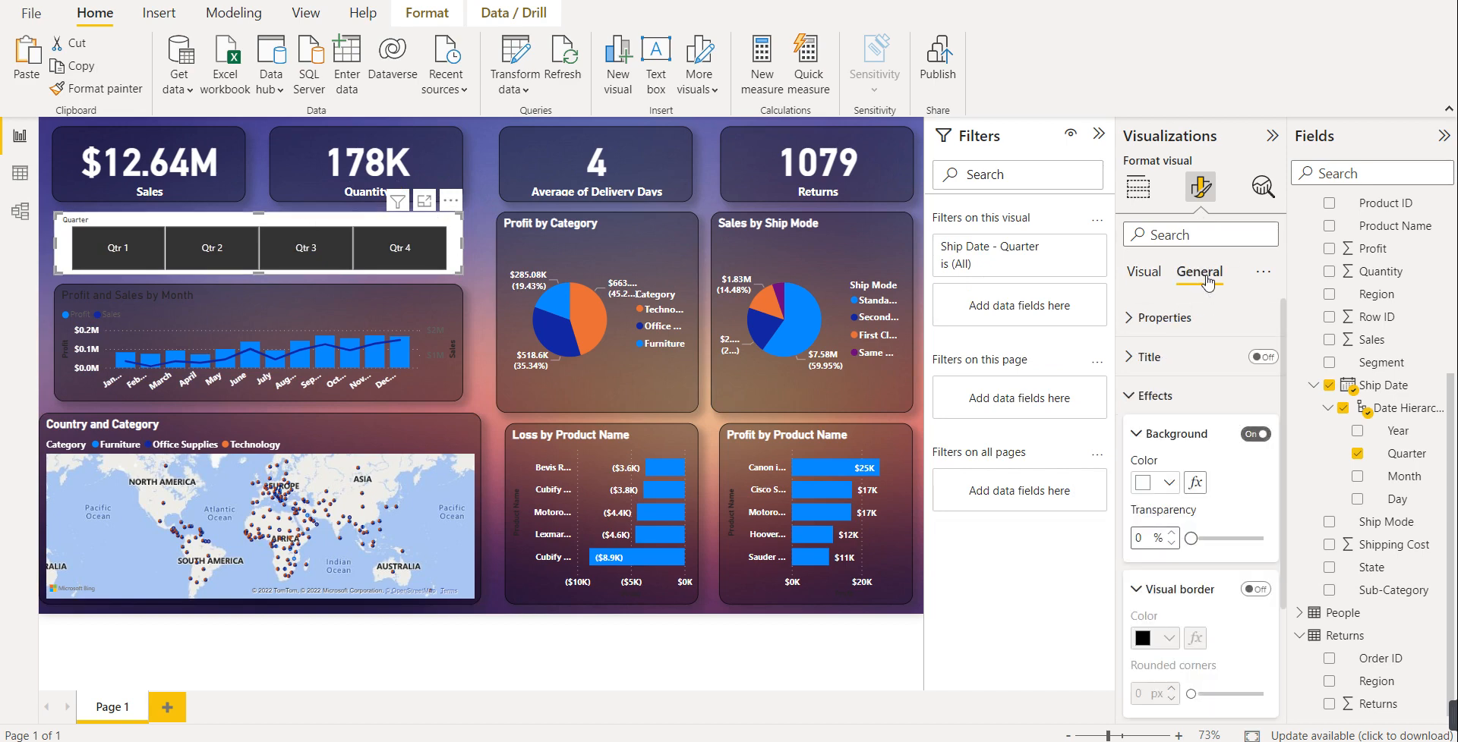
left_click(1168, 398)
left_click(1168, 399)
left_click(1170, 482)
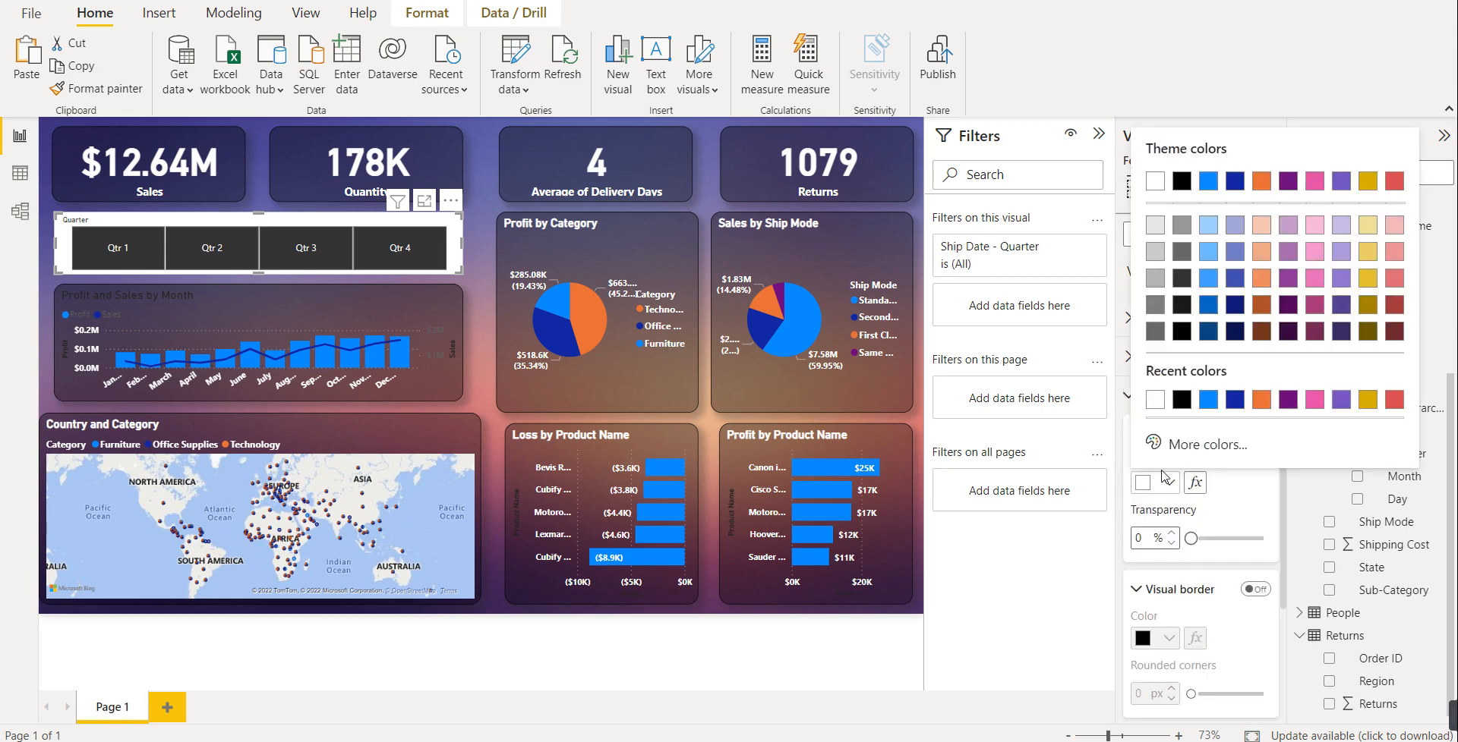
left_click(1185, 407)
left_click_drag(1190, 538, 1235, 538)
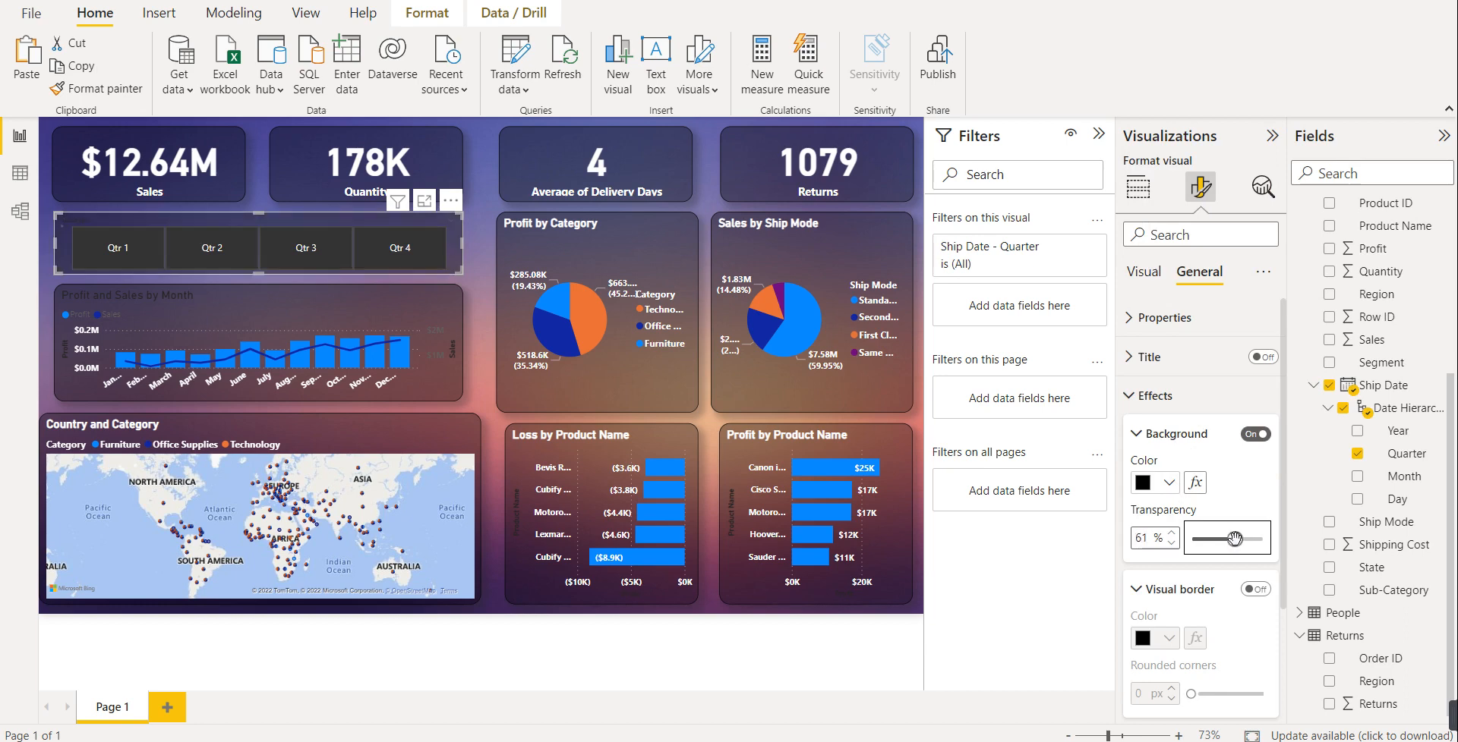
- Turn on the Quarter slicer's visual border with 17 px rounded corners and enable its shadow
left_click(1255, 589)
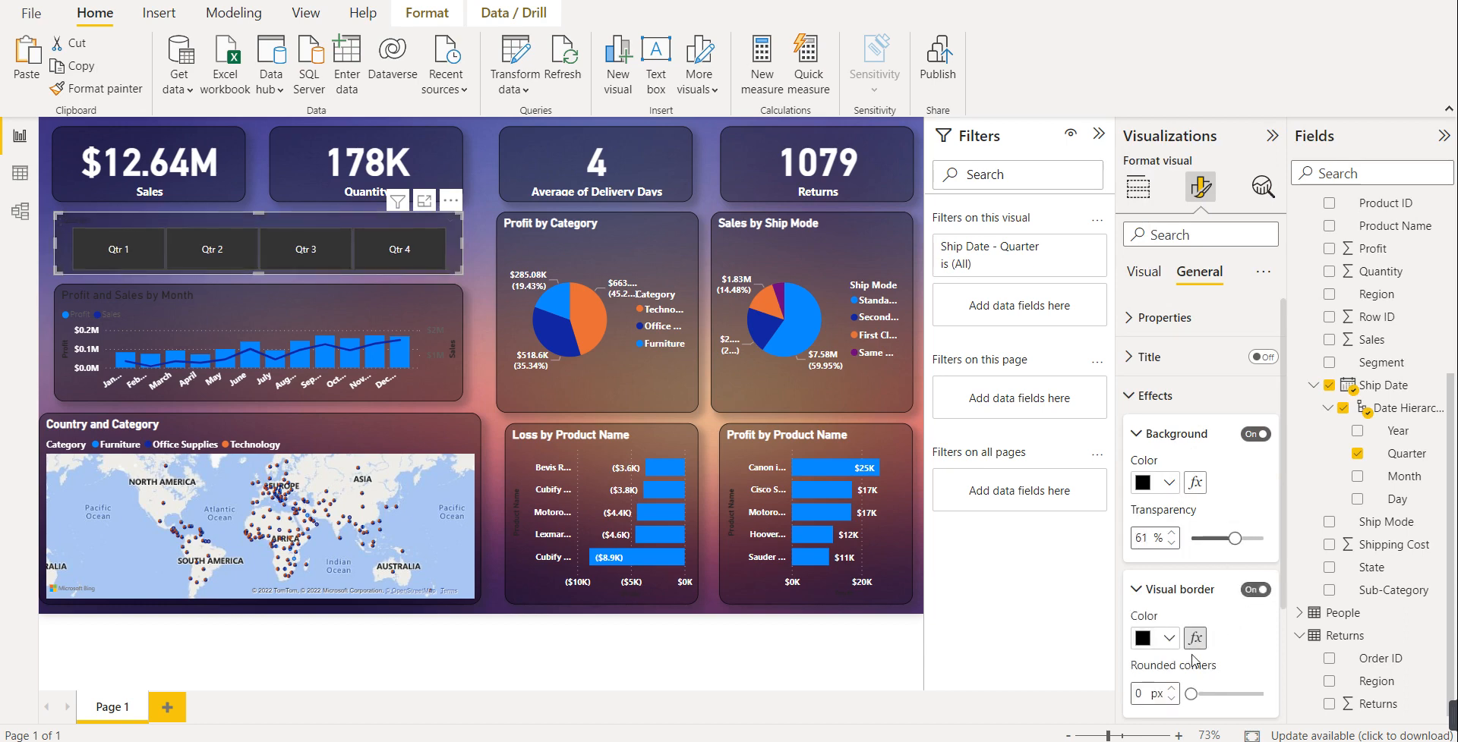
left_click_drag(1191, 694, 1232, 695)
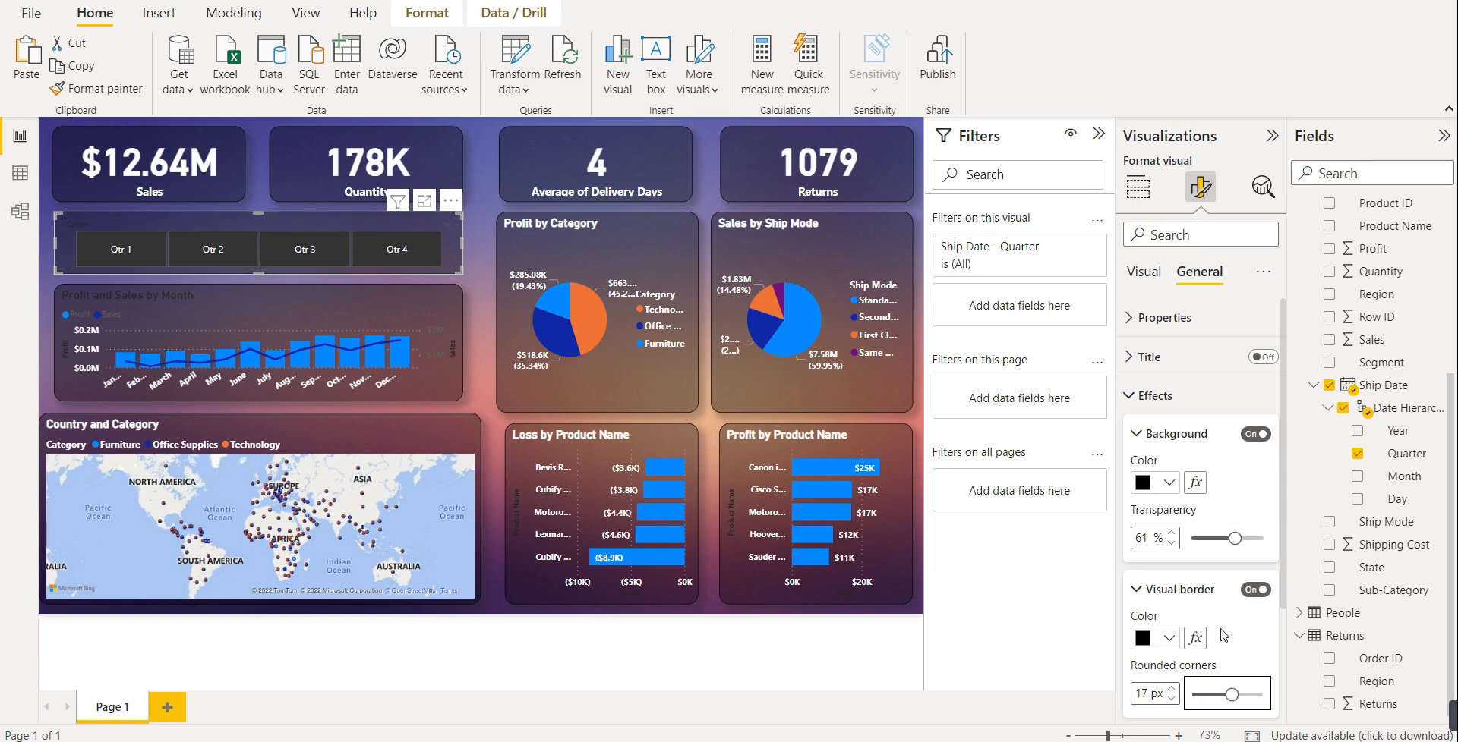
scroll(1232, 668, "down", 2)
left_click(1256, 624)
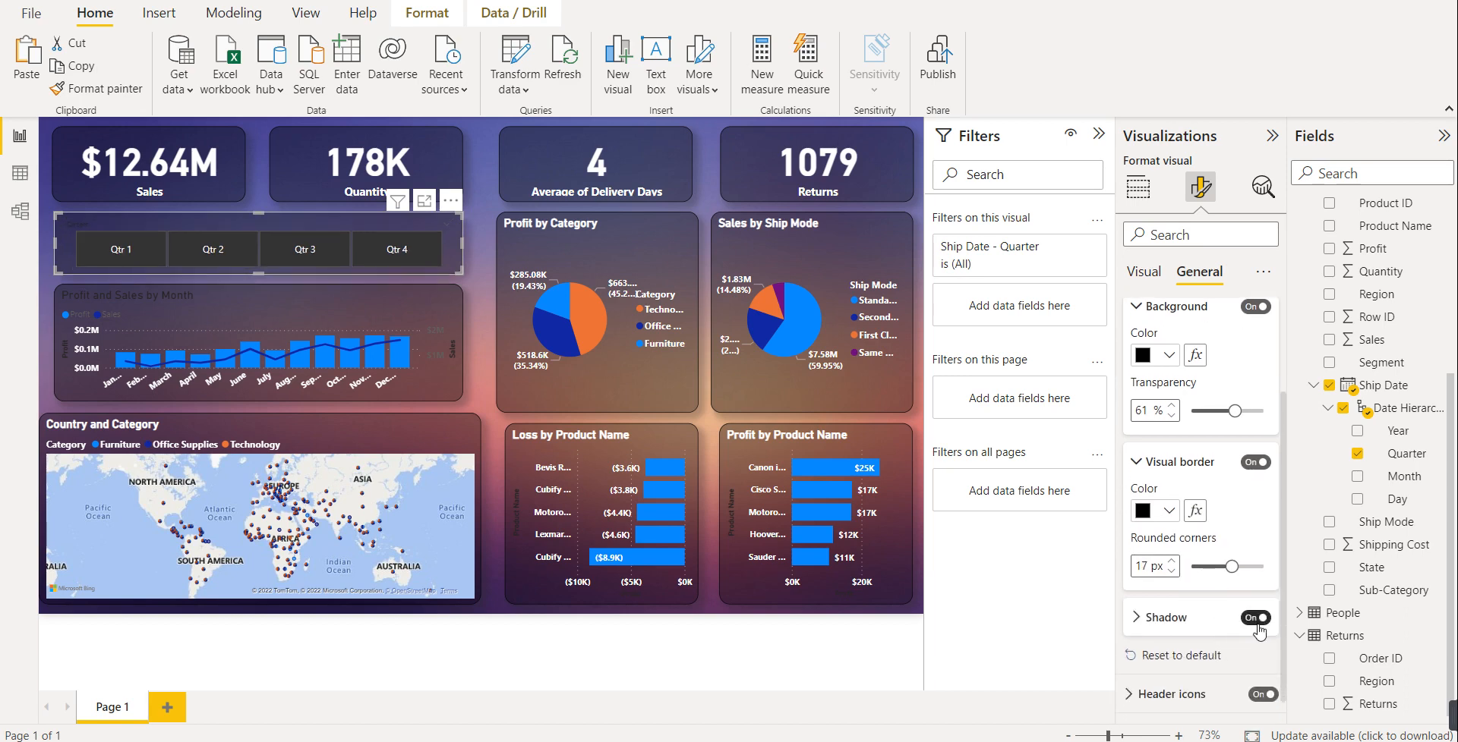
- Make the values of the Quarter slicer bold and white
left_click(1144, 273)
left_click(1145, 322)
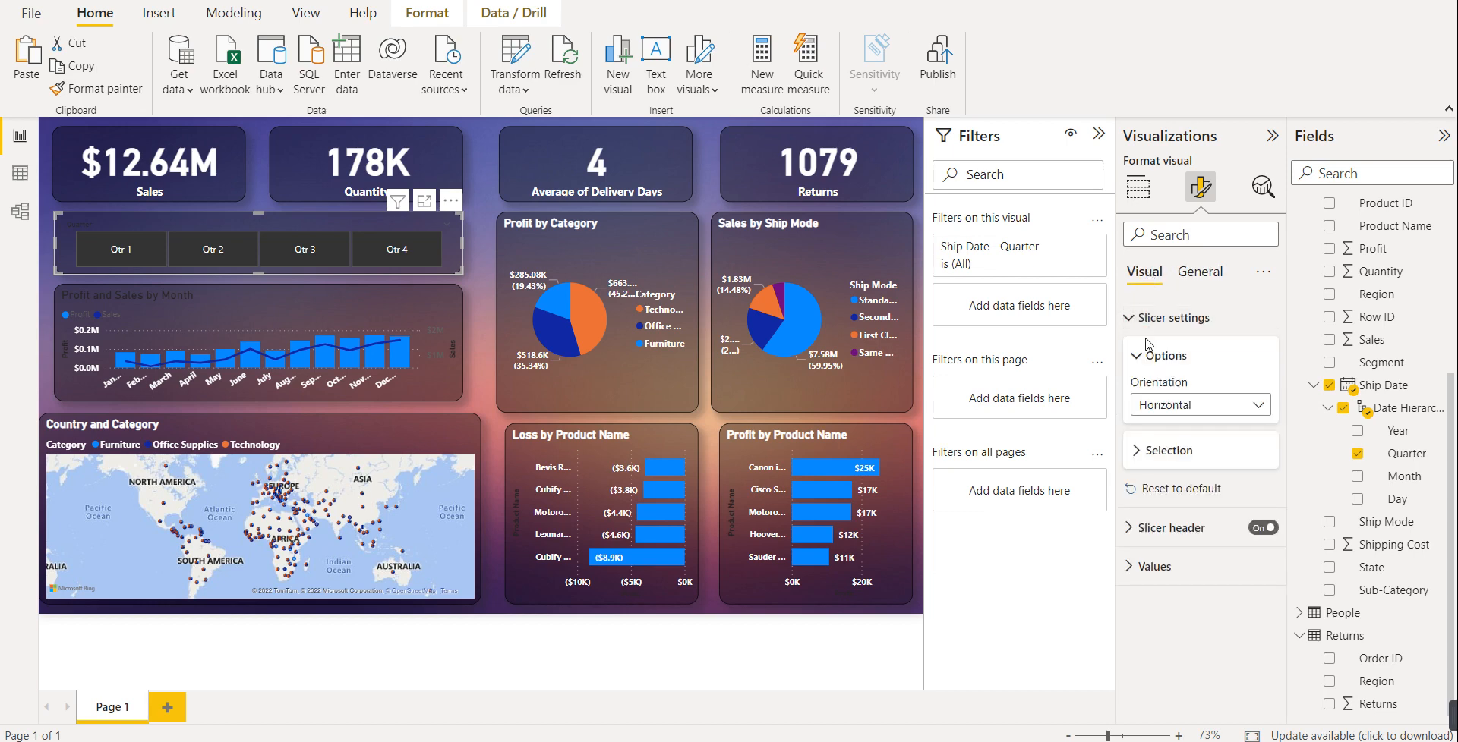
left_click(1170, 355)
left_click(1169, 355)
left_click(1169, 356)
left_click(1182, 515)
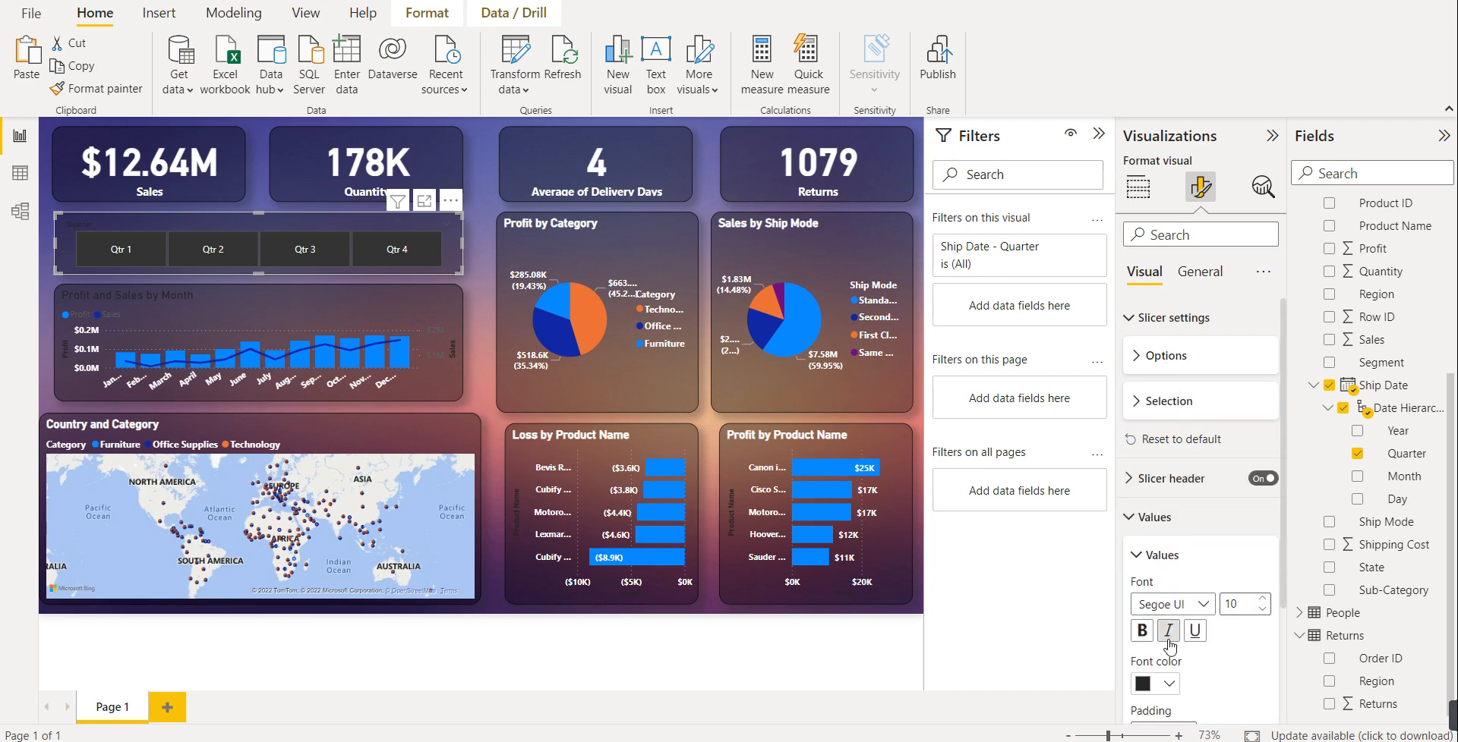
left_click(1141, 630)
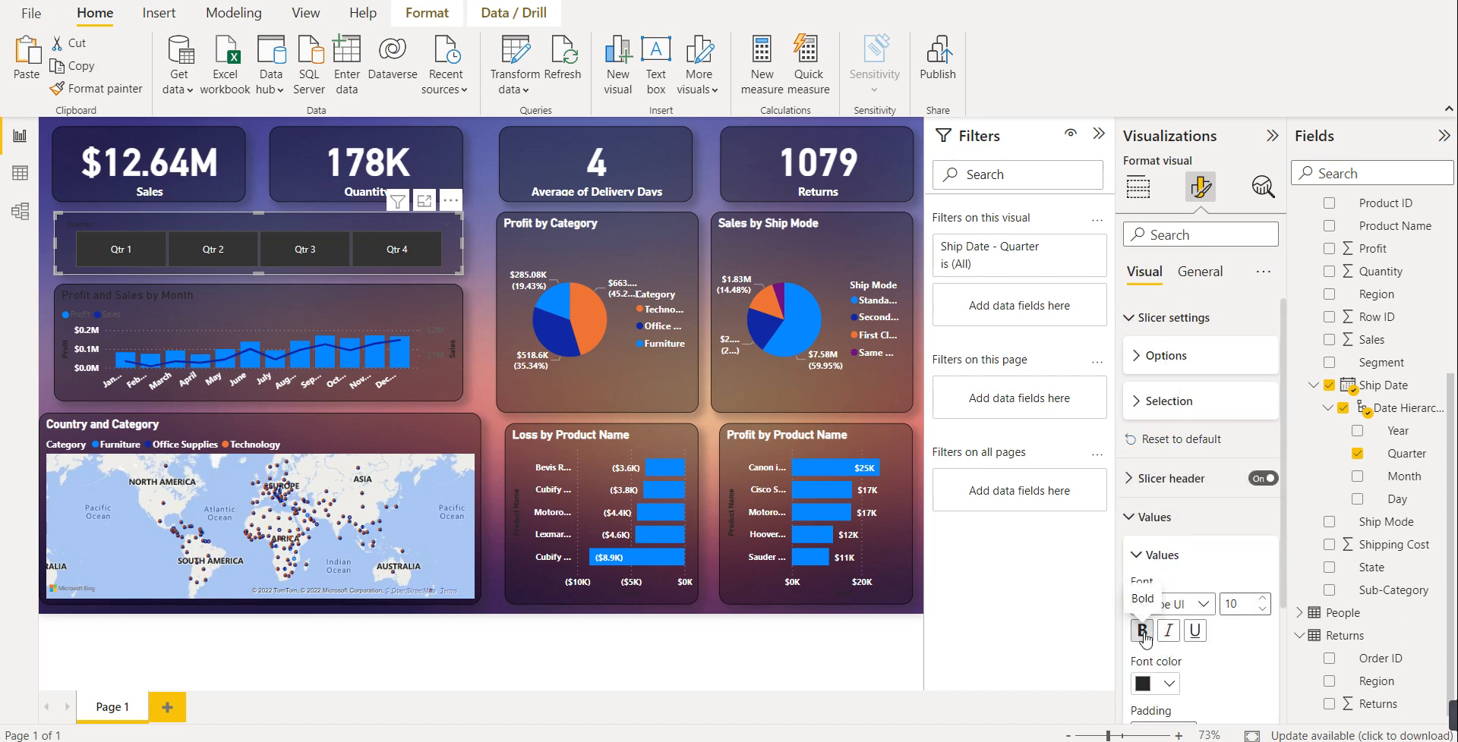
left_click(1169, 684)
left_click(1146, 363)
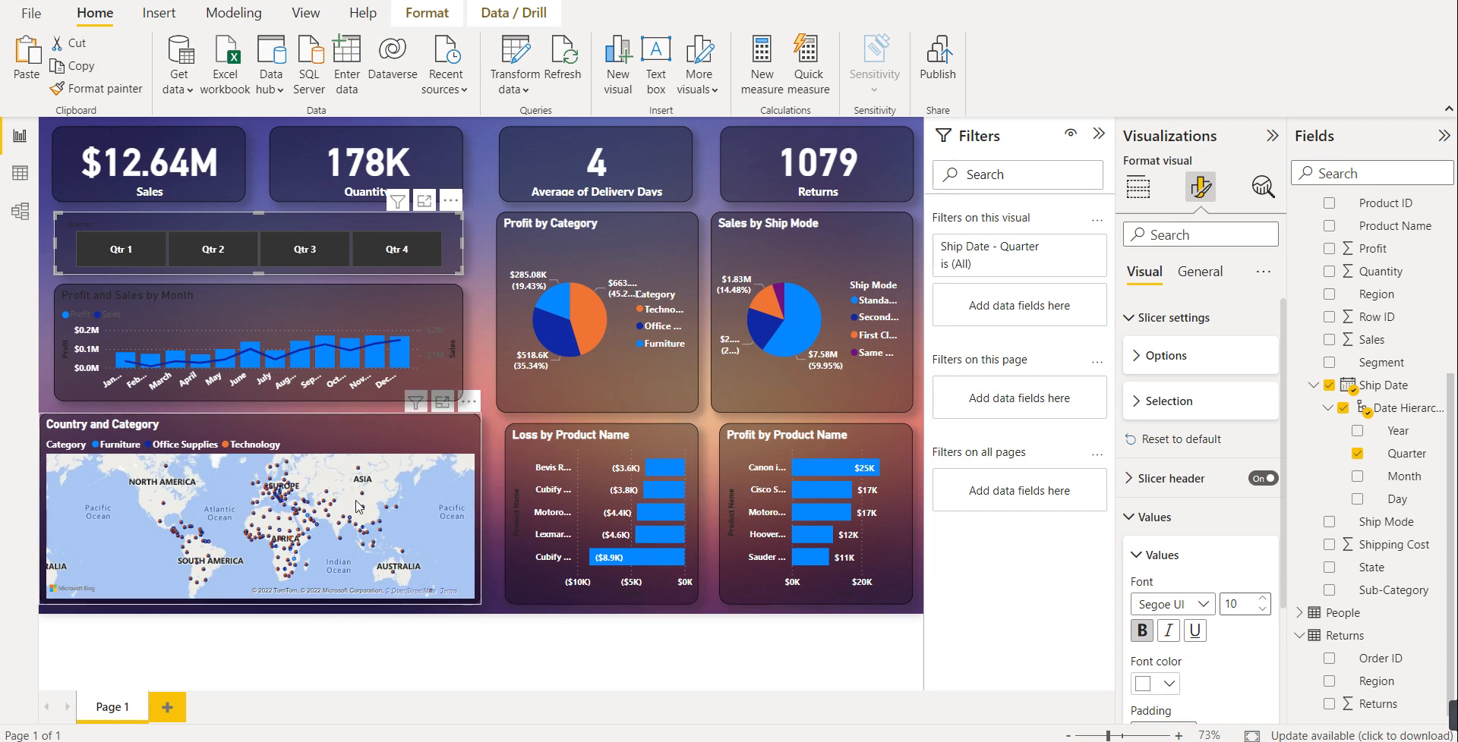
- Test the Quarter slicer by filtering the page to Qtr 1 and adding Qtr 2, Qtr 3 and Qtr 4 in turn
left_click(130, 256)
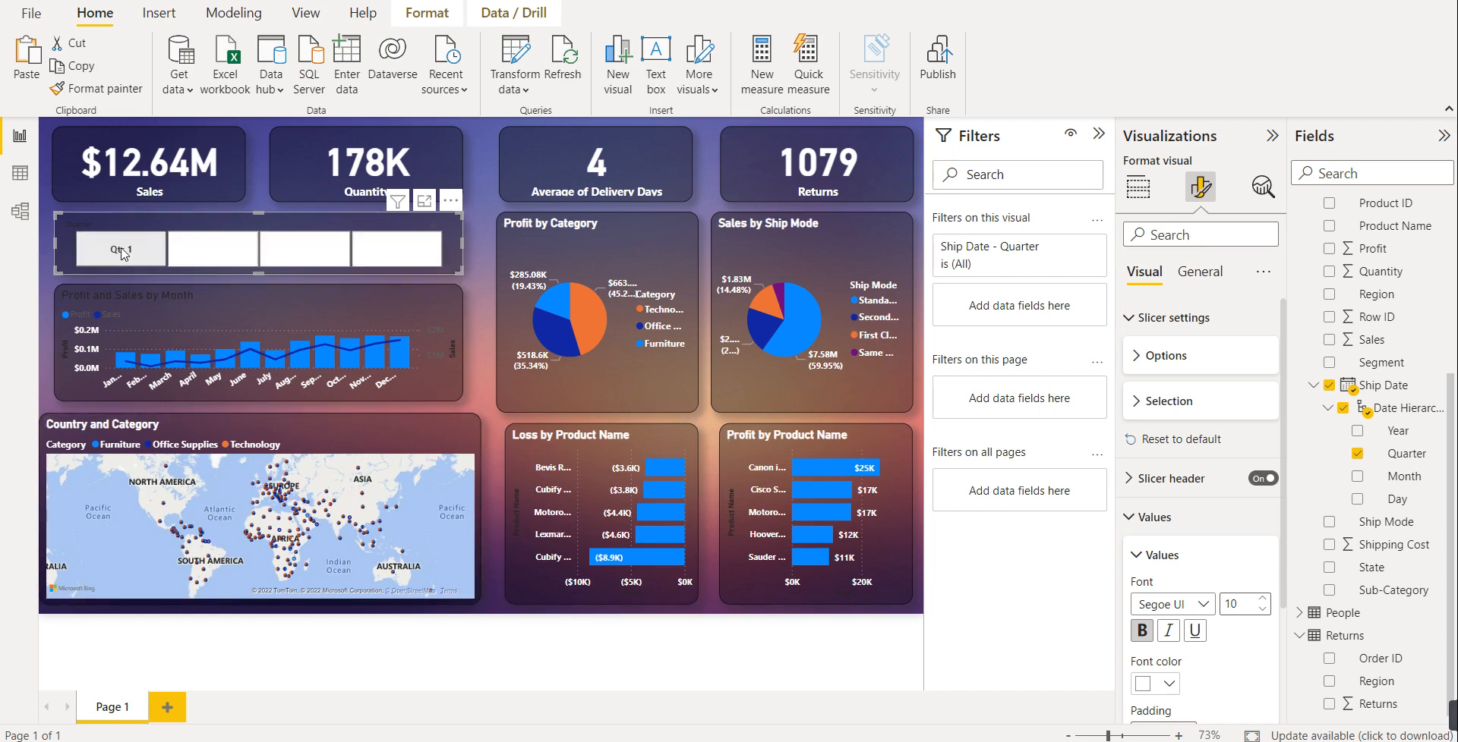
left_click(122, 253)
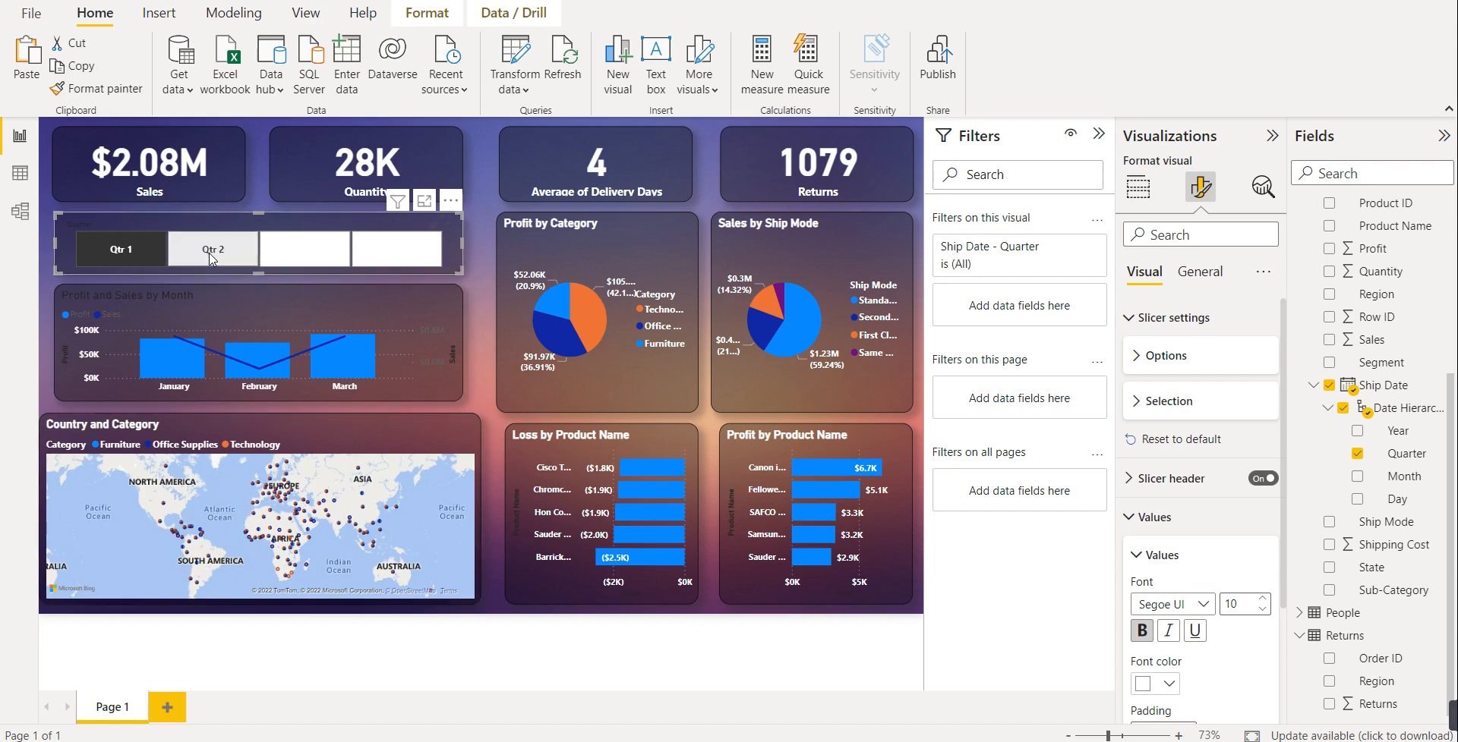
left_click(213, 258)
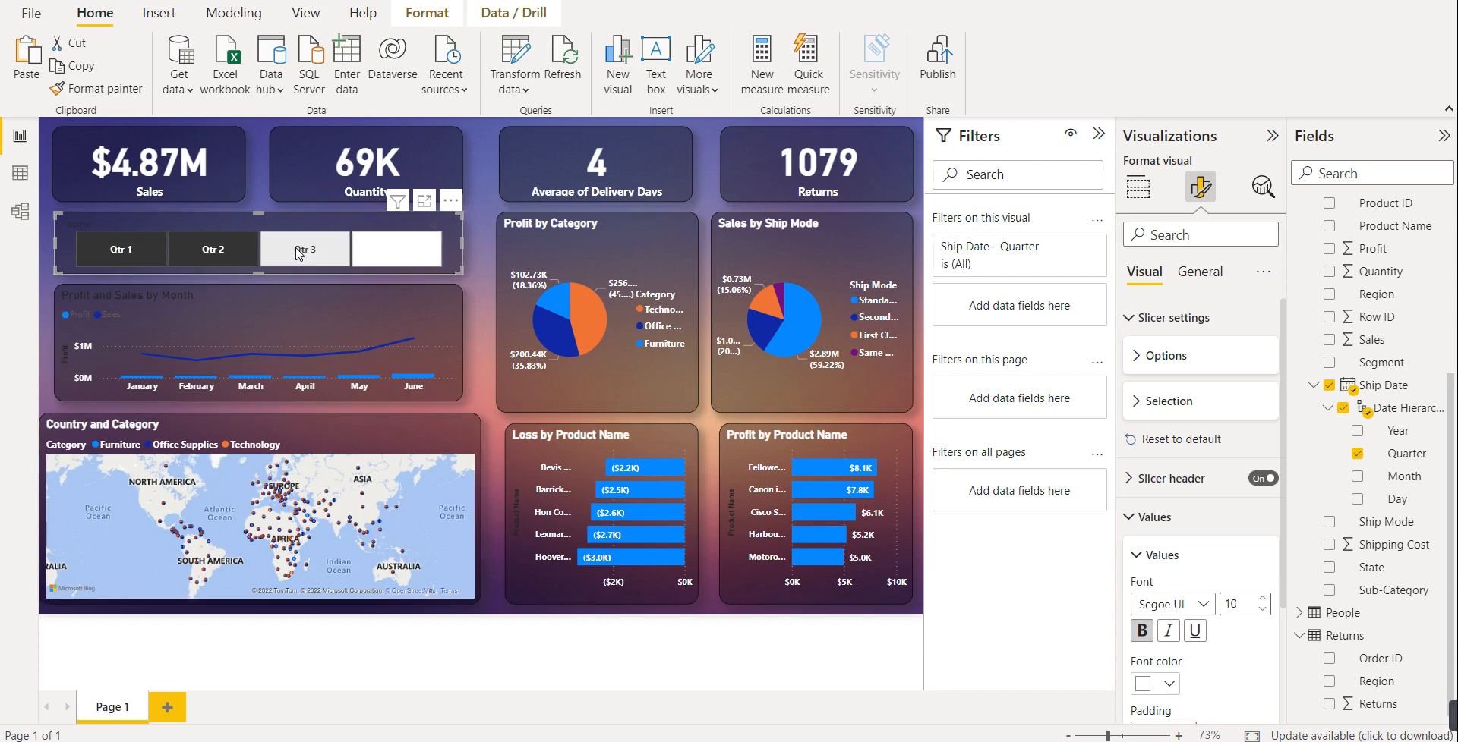
left_click(299, 254)
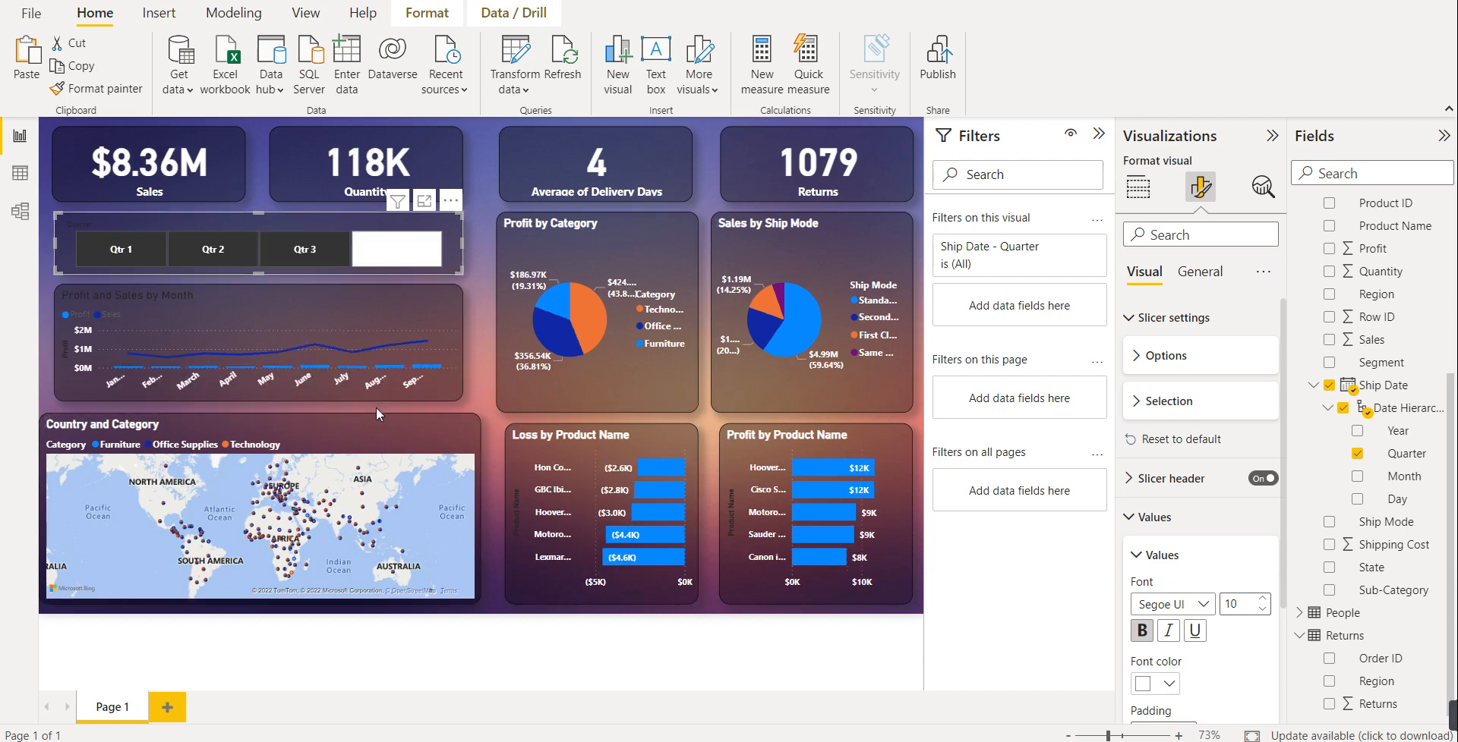
left_click(367, 263)
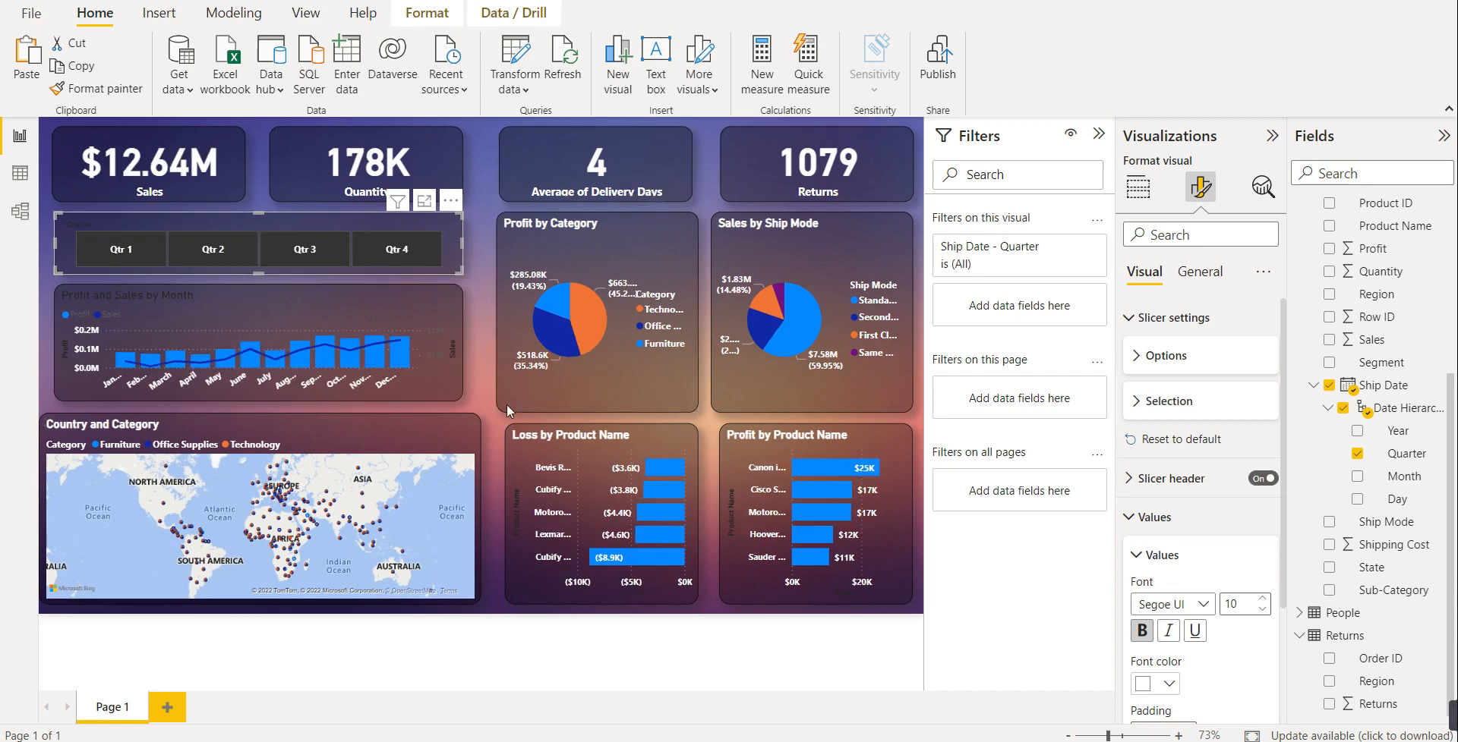
- Cross-filter the page by the Technology slice of Profit by Category, examine the loss and profit by product bars, and clear the selection
mouse_move(584, 312)
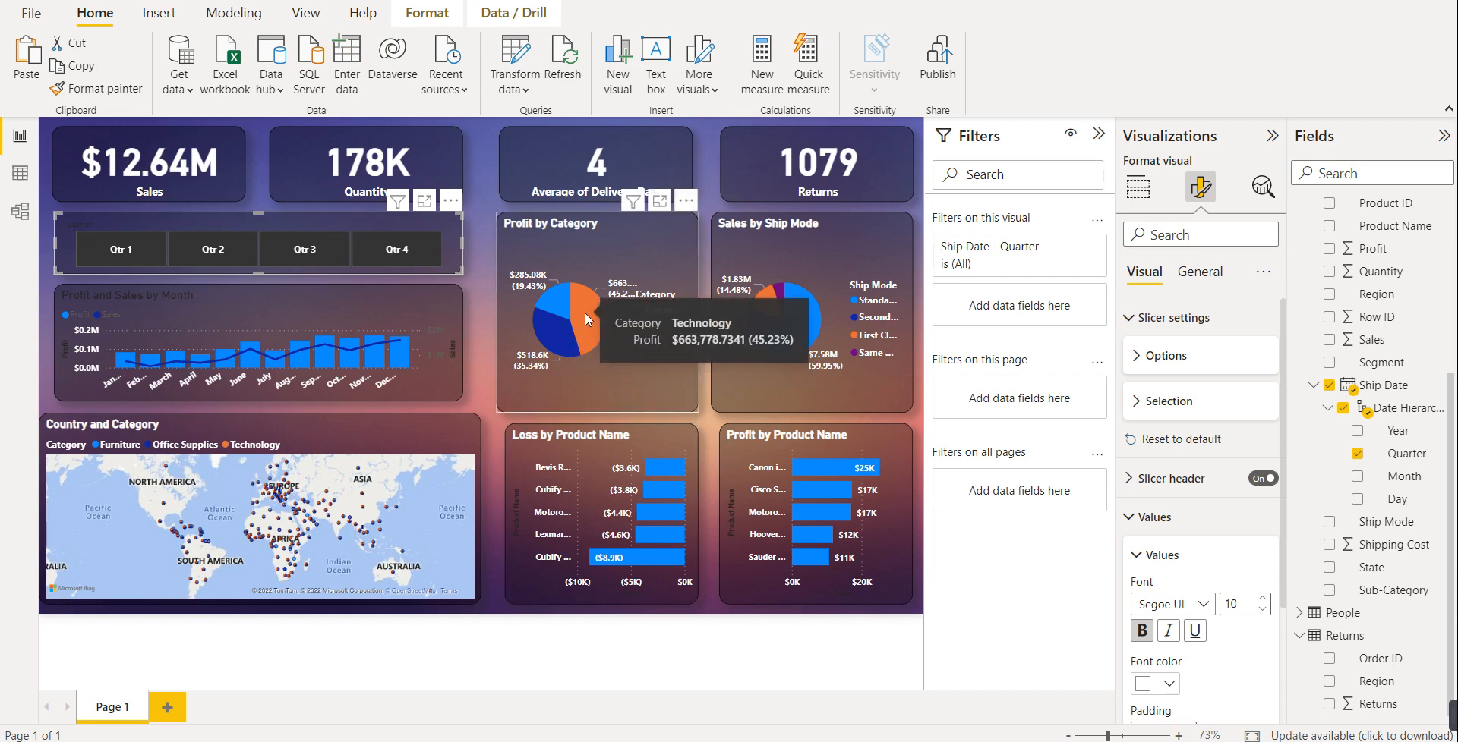
left_click(584, 312)
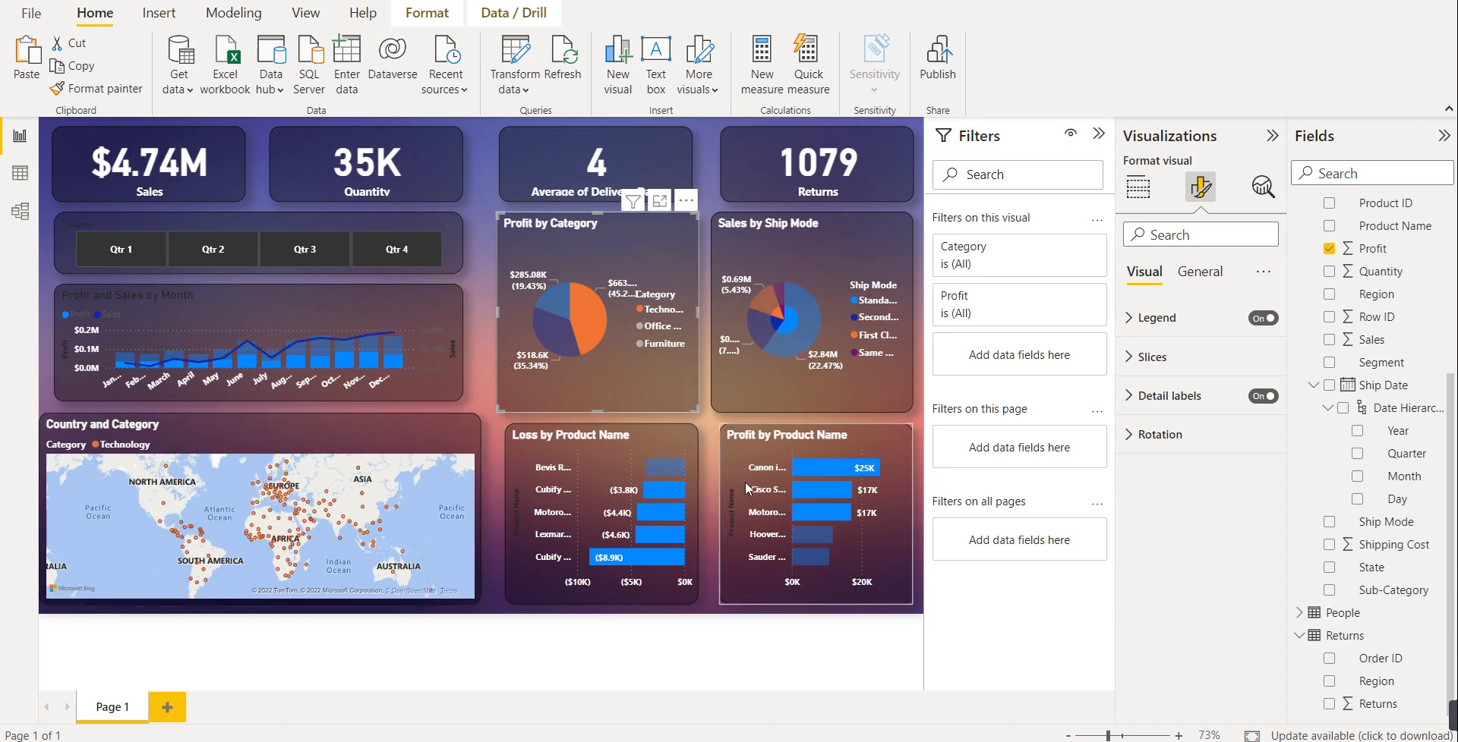
mouse_move(806, 355)
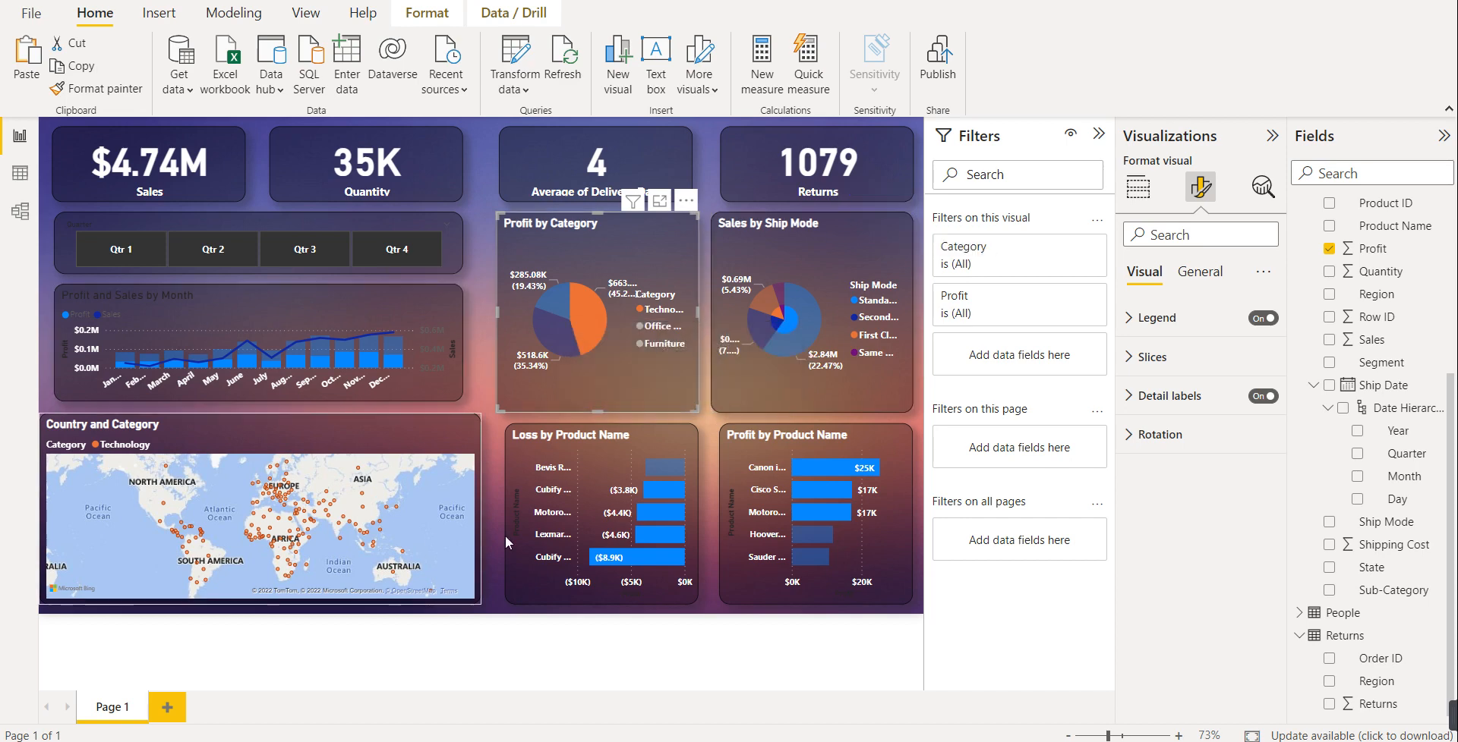
mouse_move(653, 558)
left_click(653, 558)
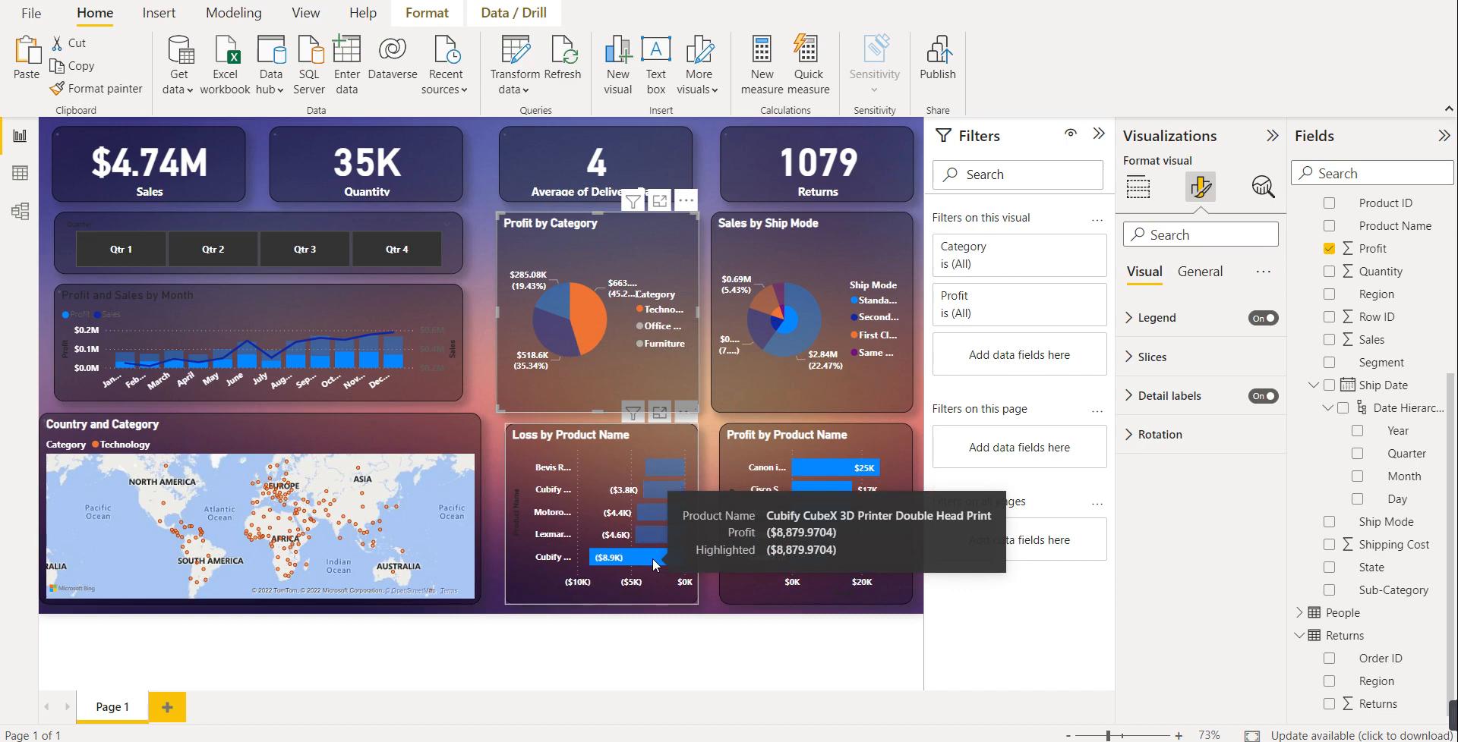
left_click(814, 467)
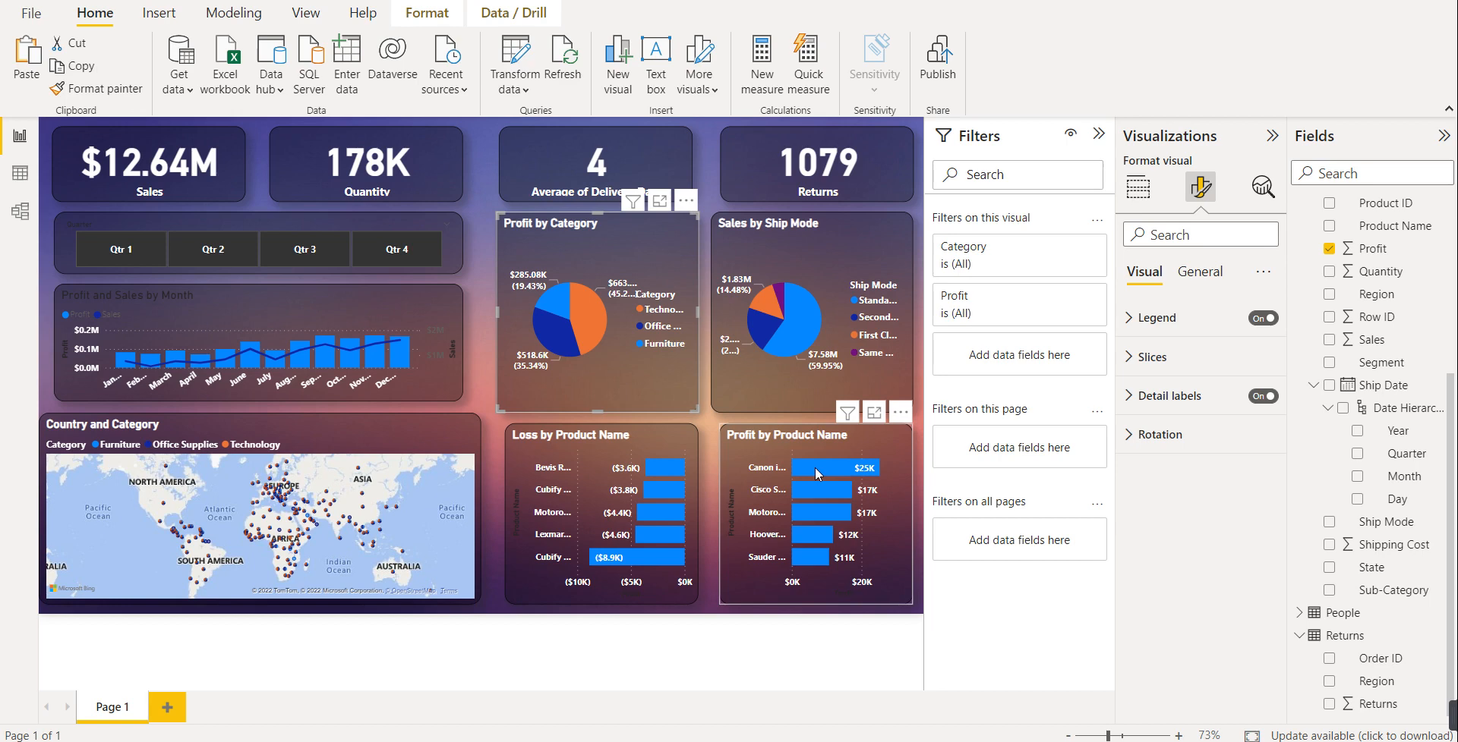
key("alt+Tab")
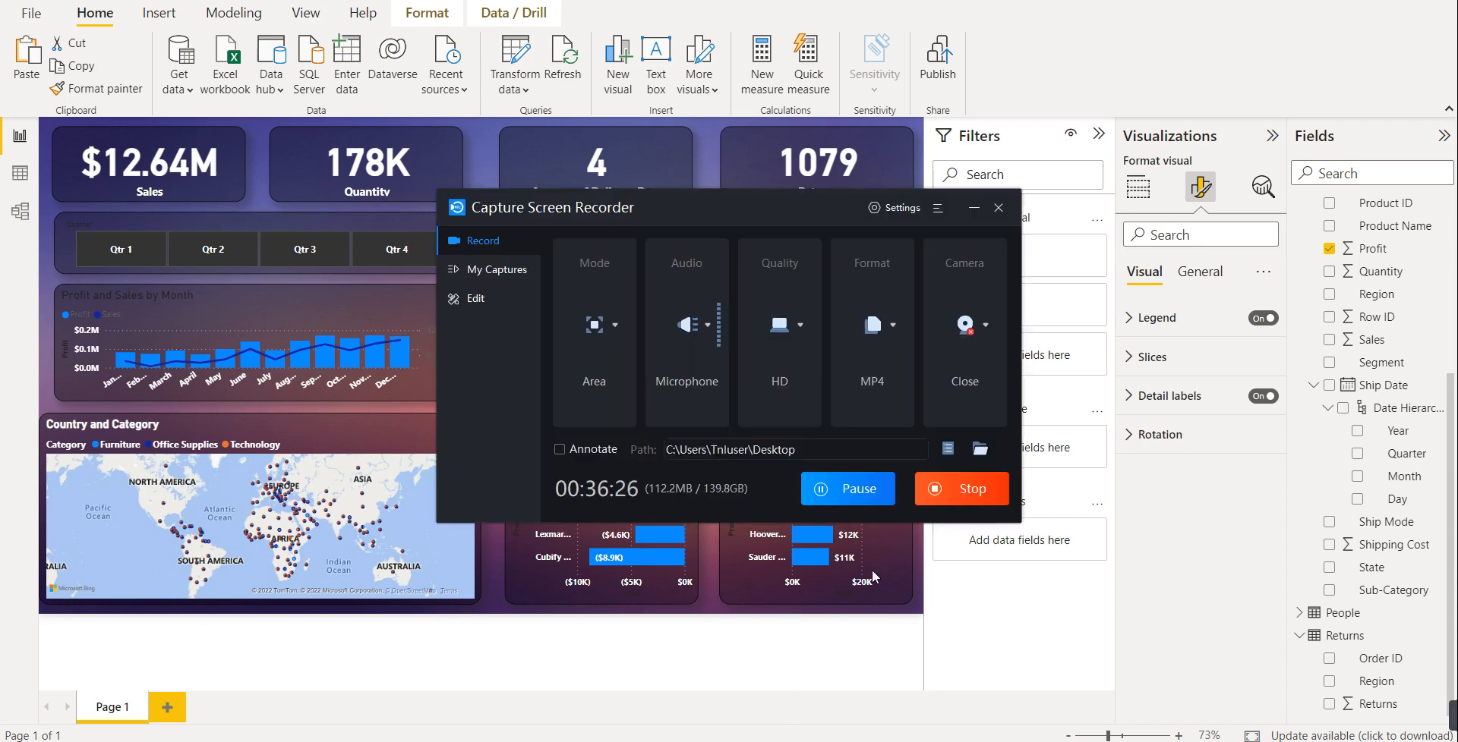